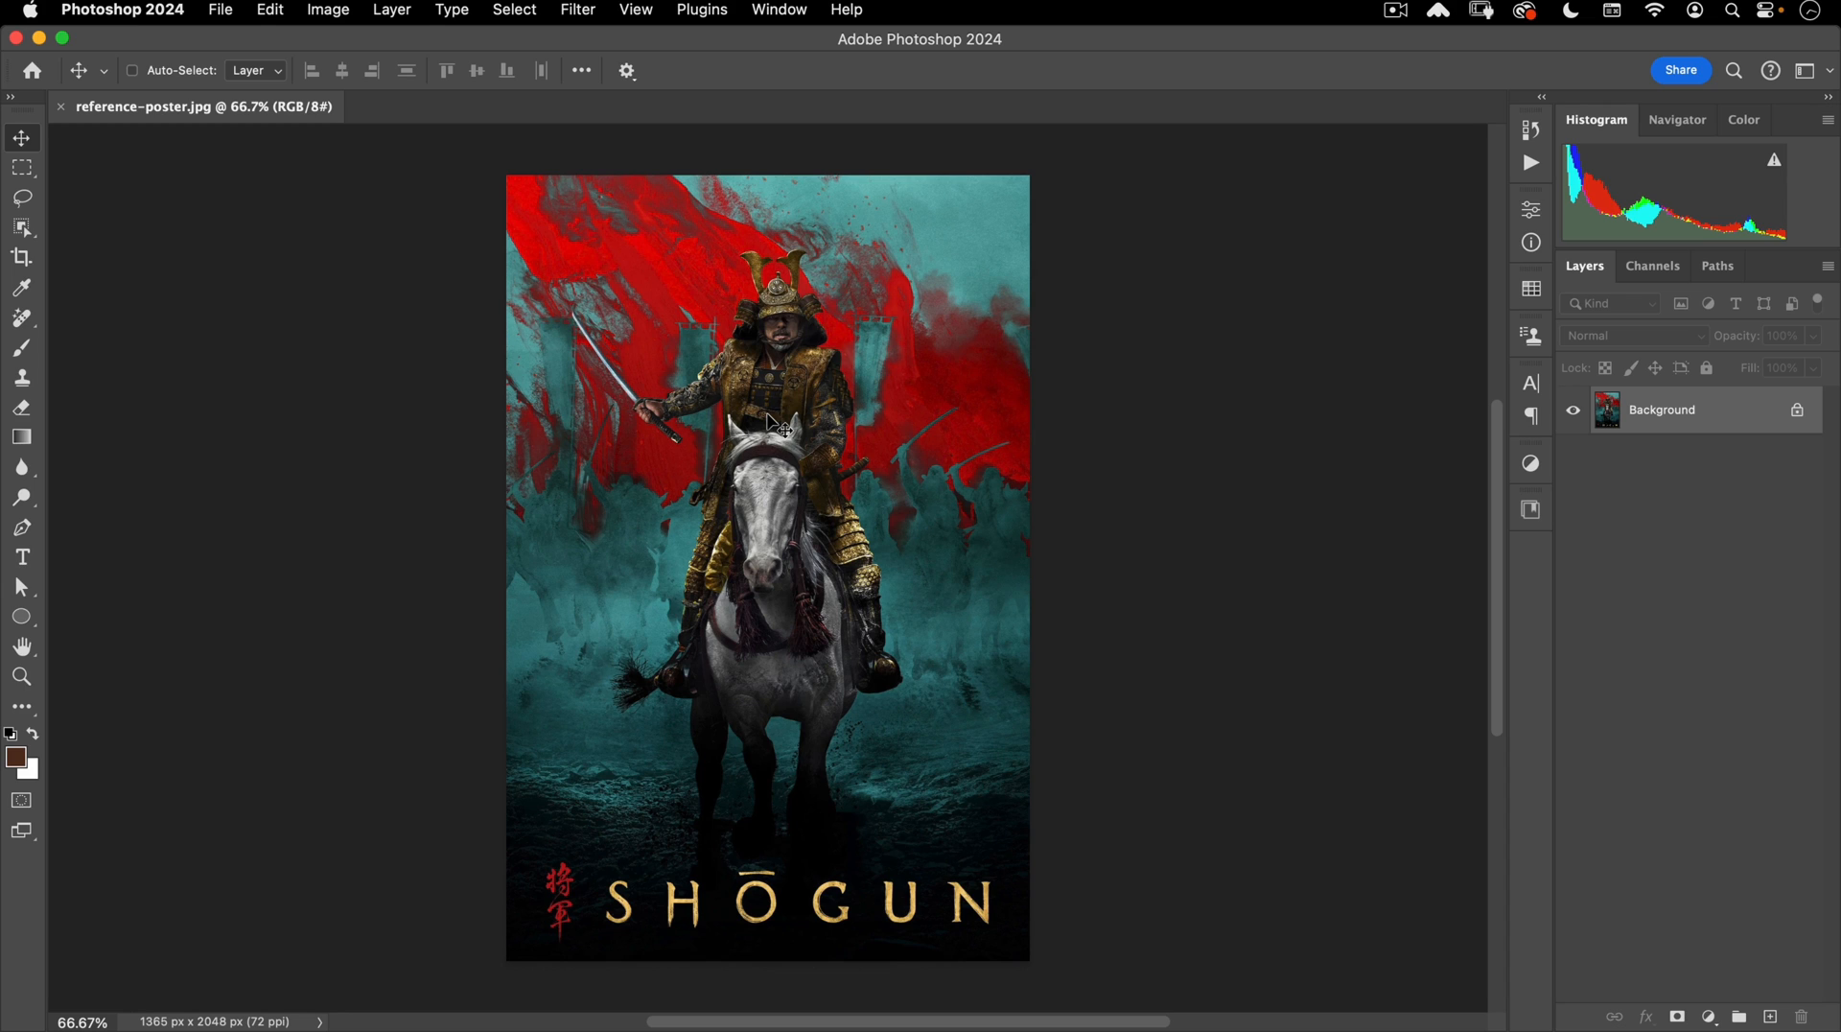
Close the reference poster and create a new blank document 2000 pixels wide and 3000 pixels high.
left_click(61, 107)
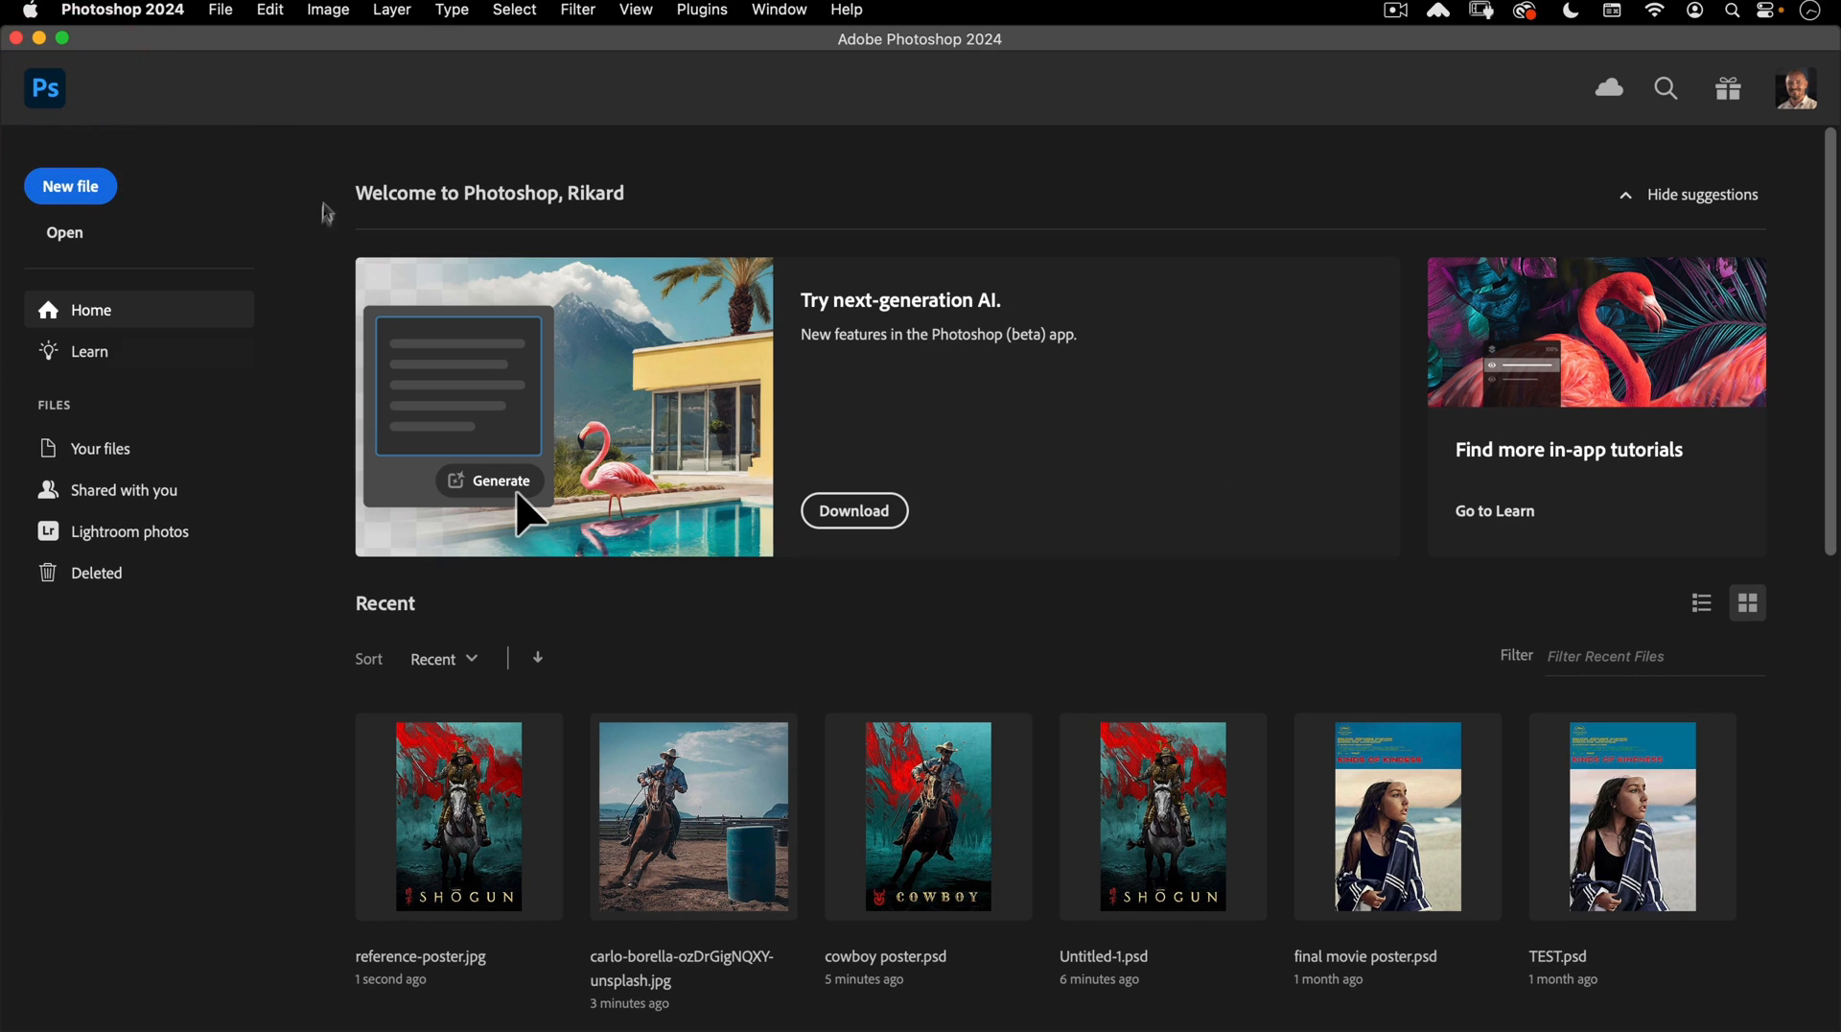
left_click(65, 192)
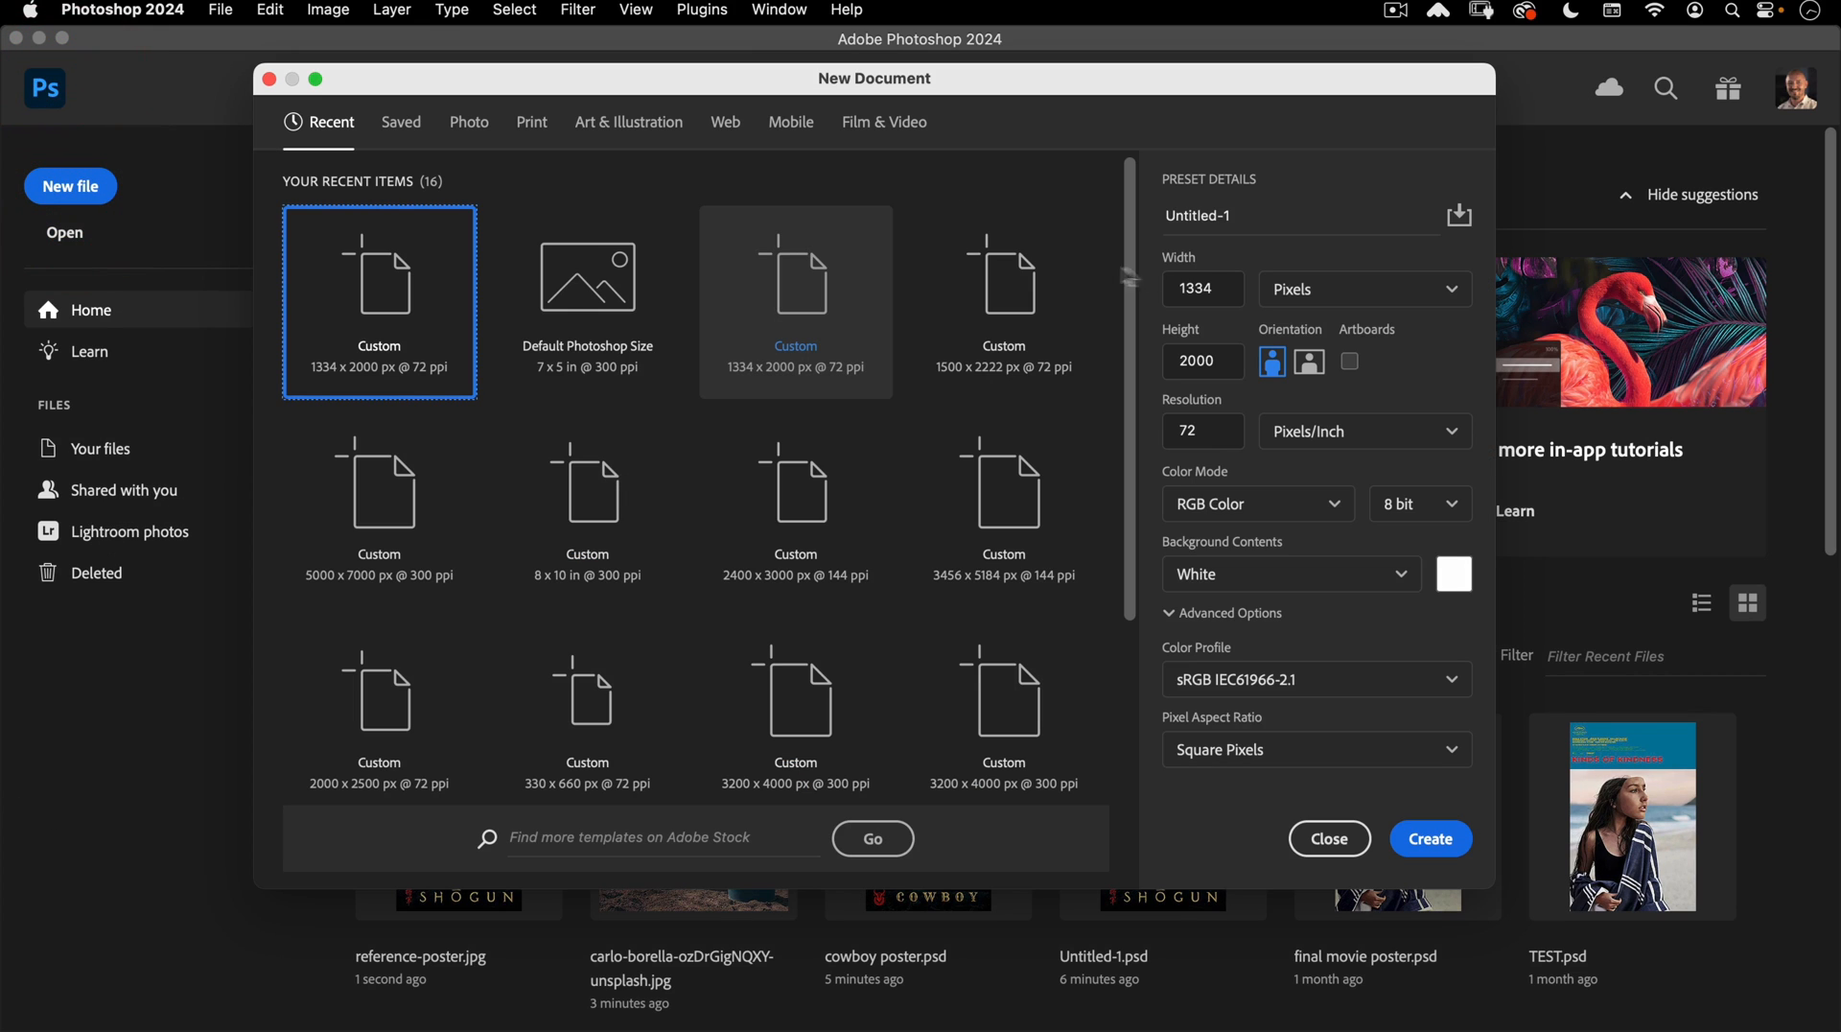
left_click(1223, 285)
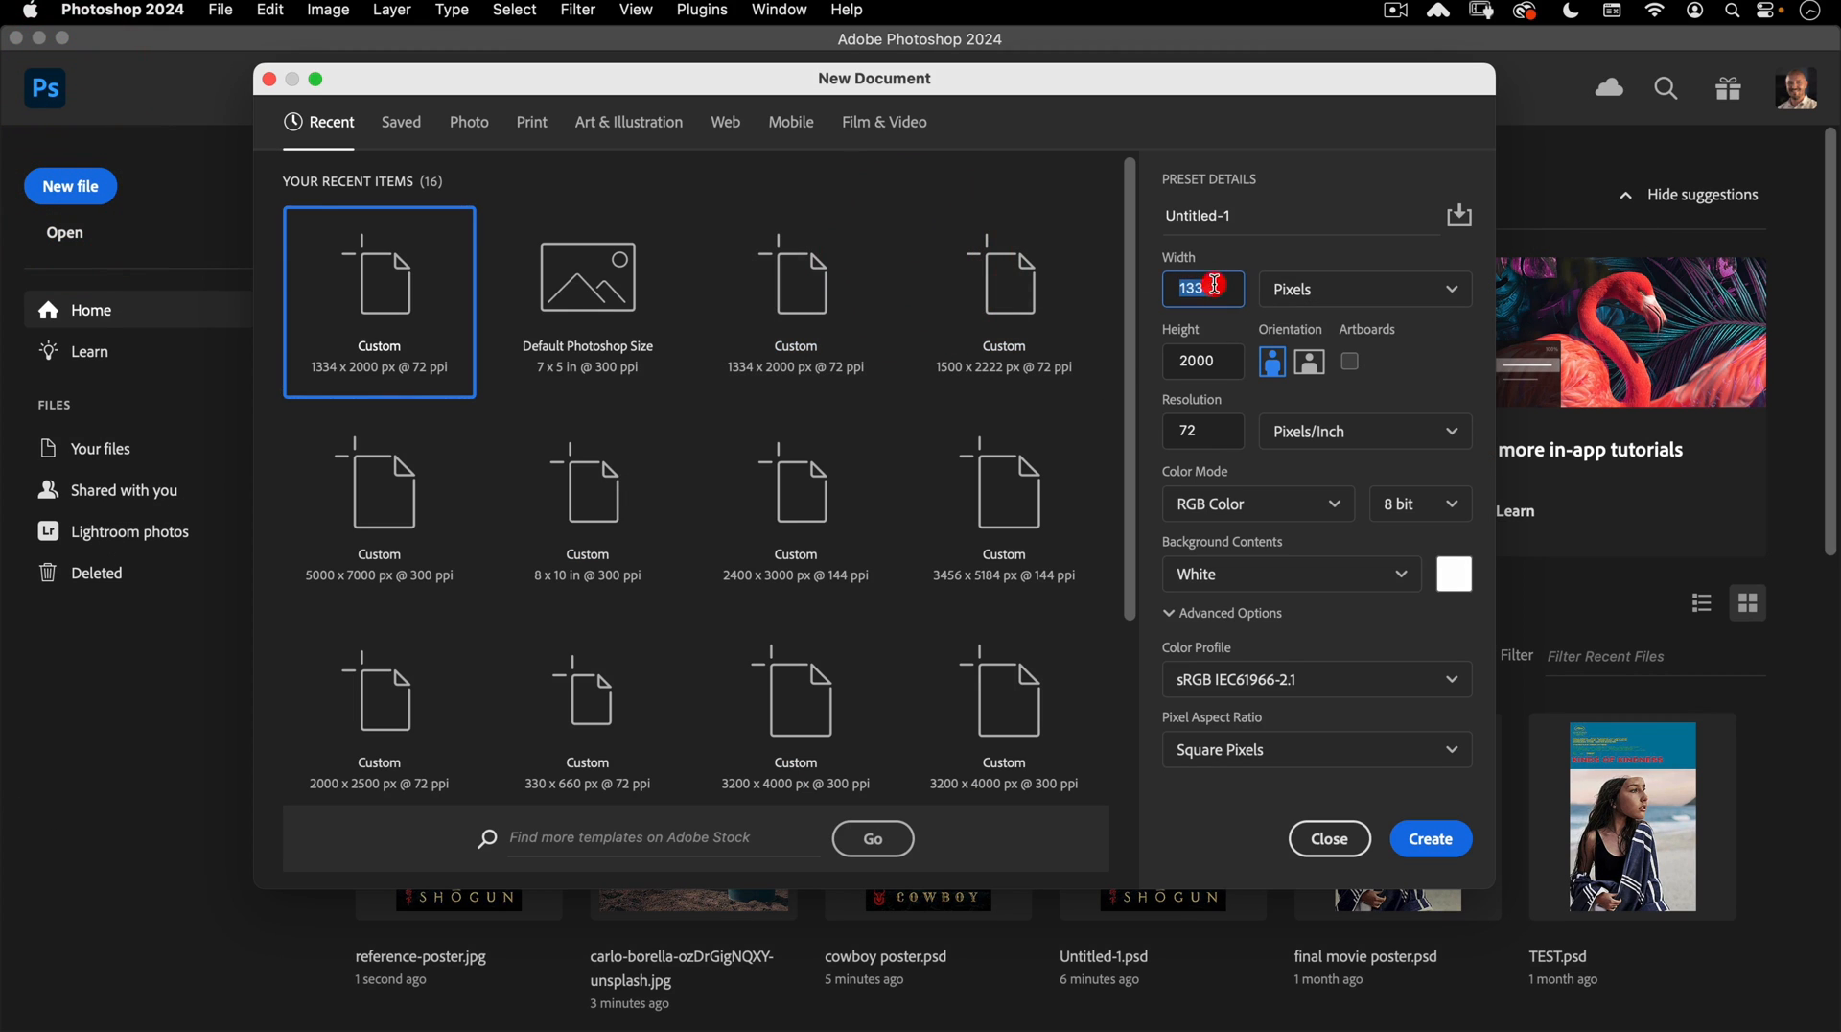
type("2000")
key("Tab")
type("3000")
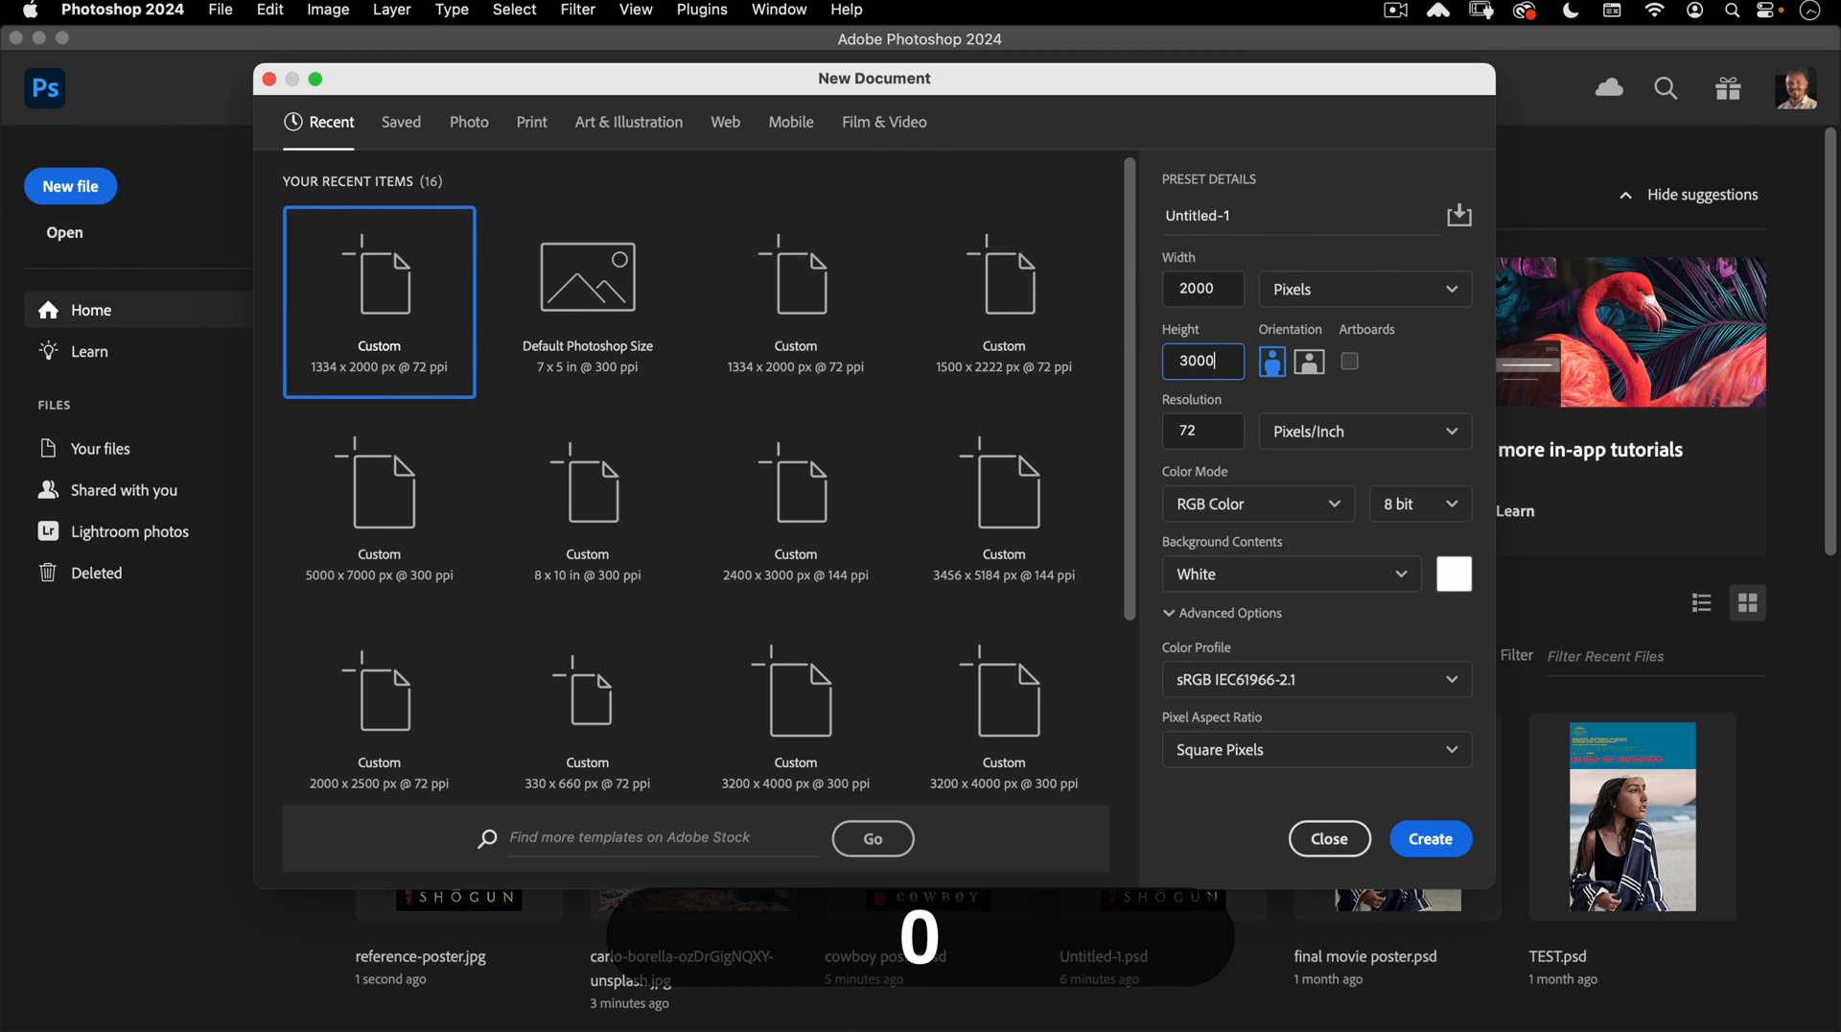
key("Tab")
left_click(1297, 677)
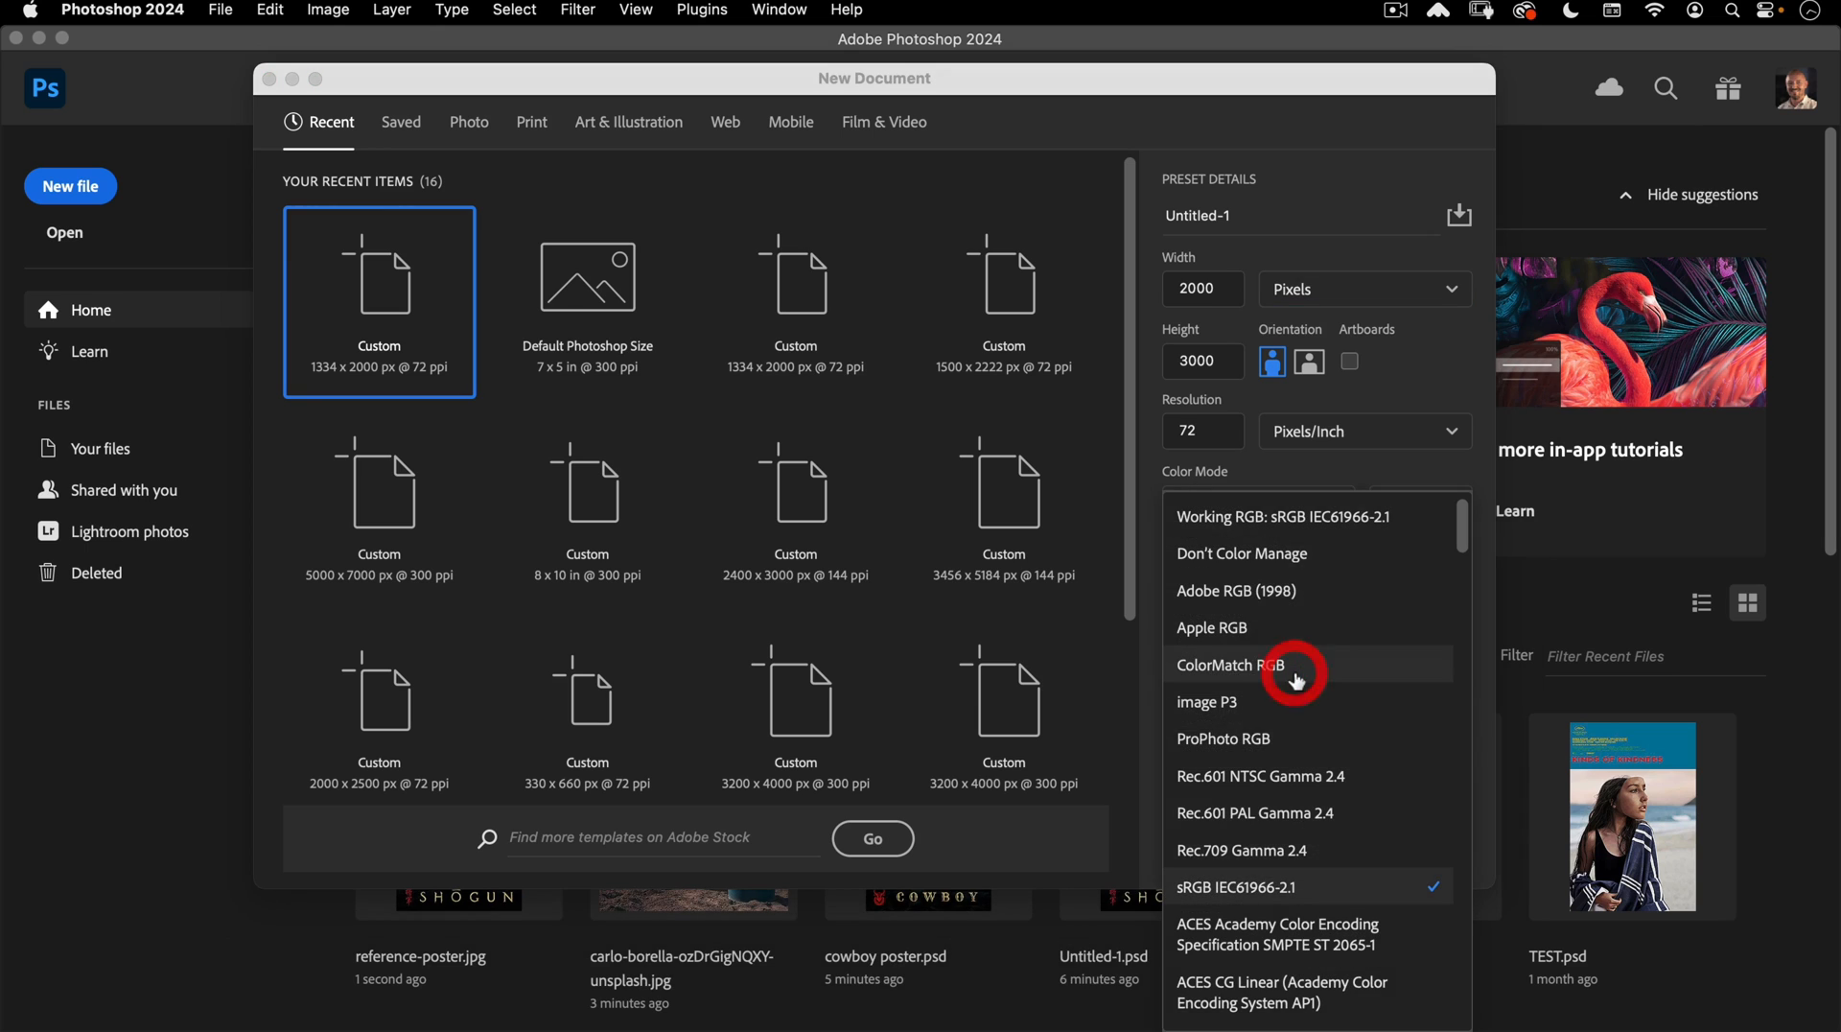
left_click(1150, 631)
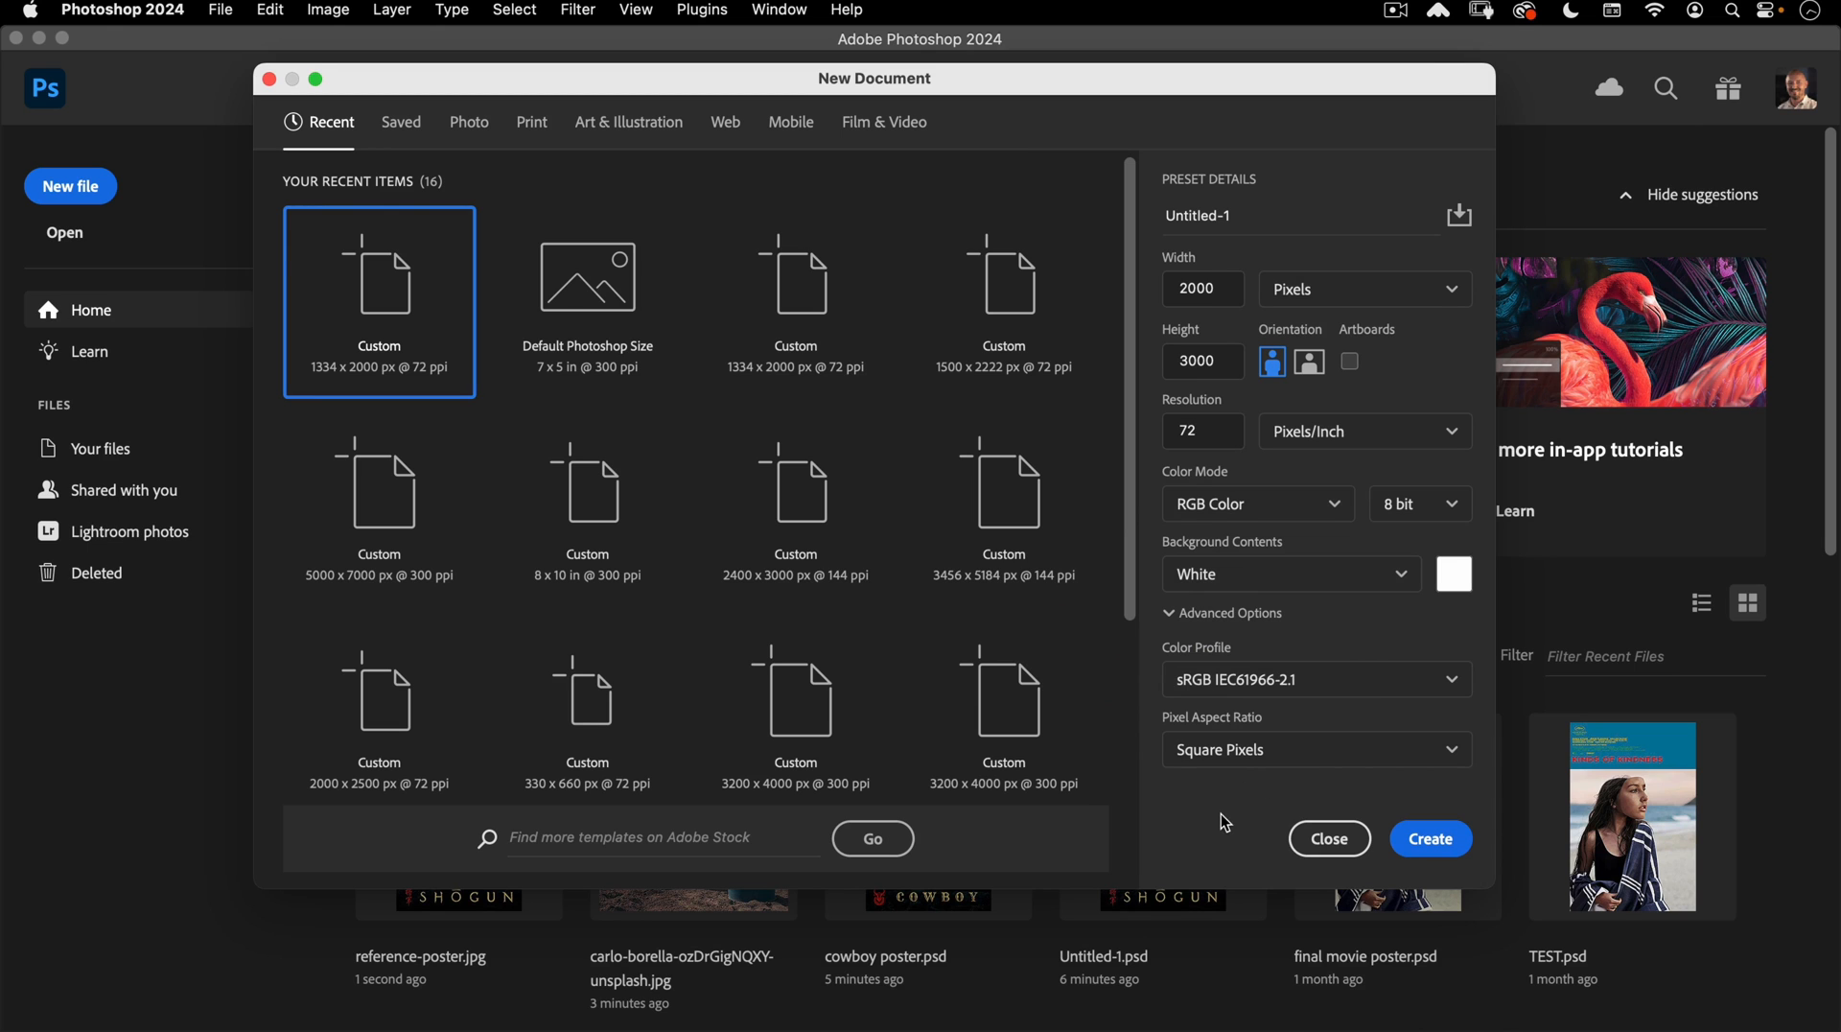
left_click(1421, 838)
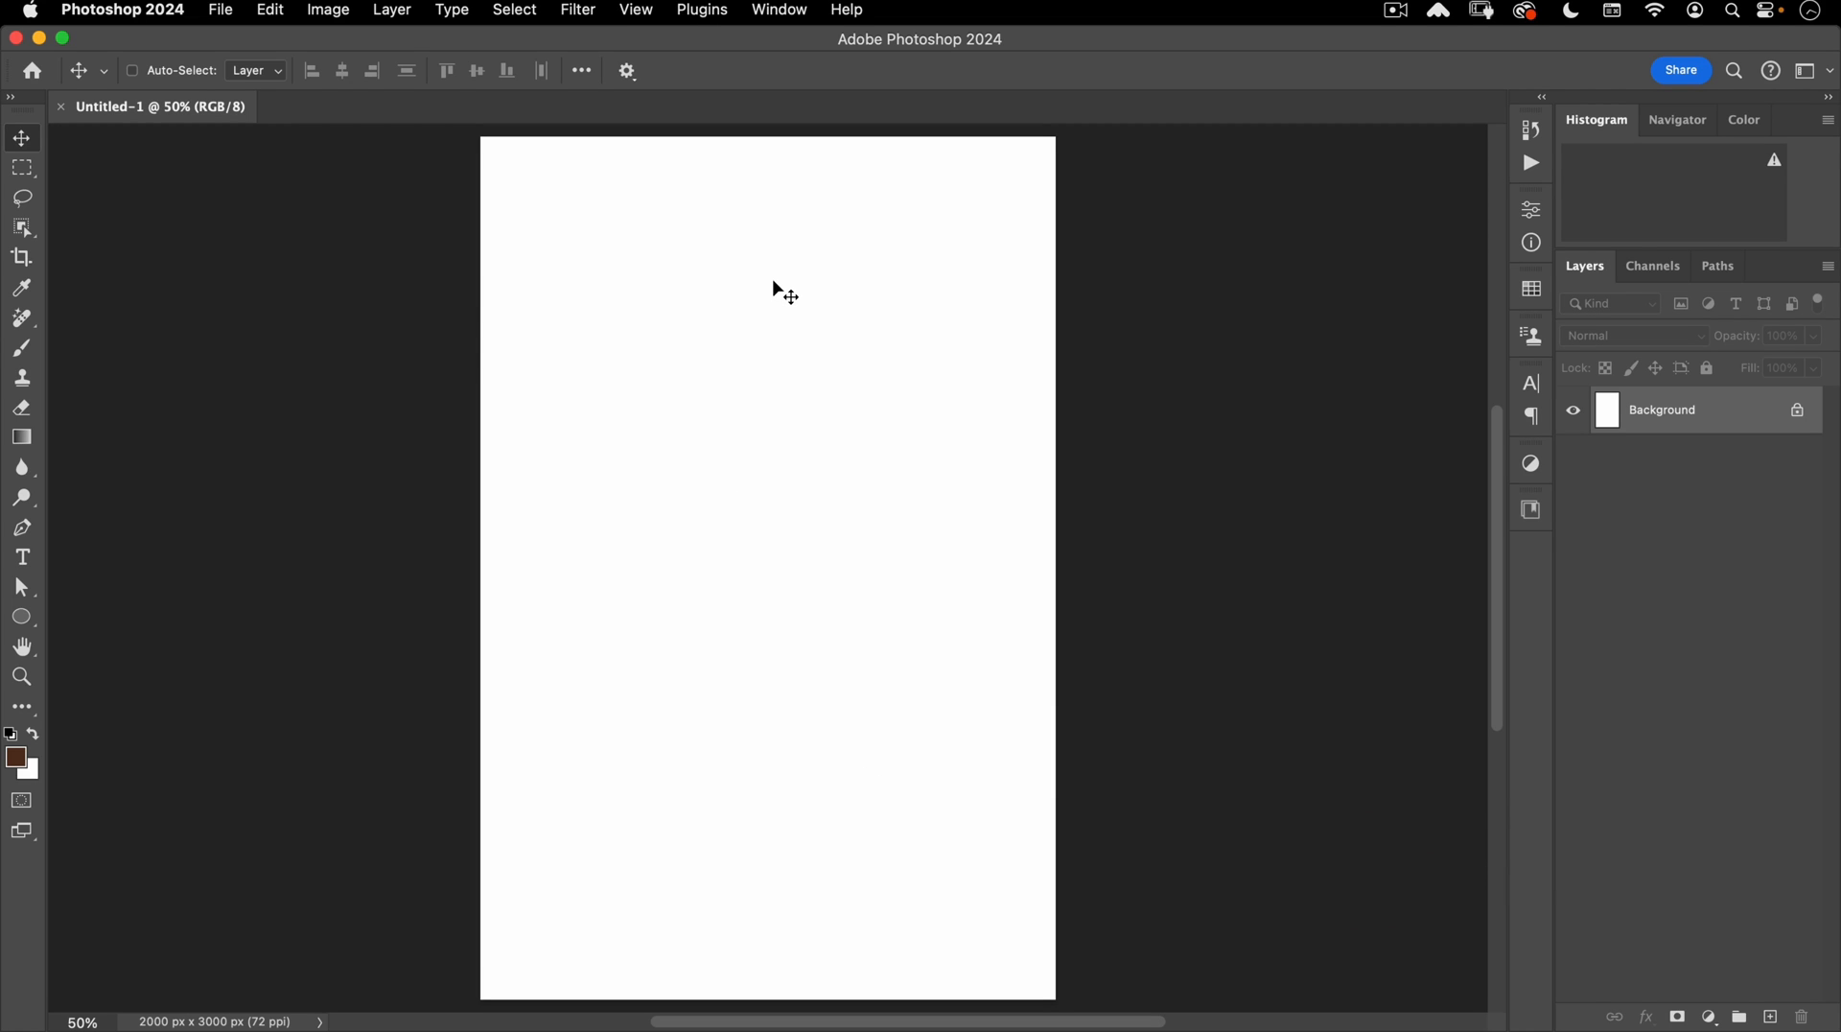
Start a new guide layout from the Default preset, with two columns and no column gutter.
left_click(648, 13)
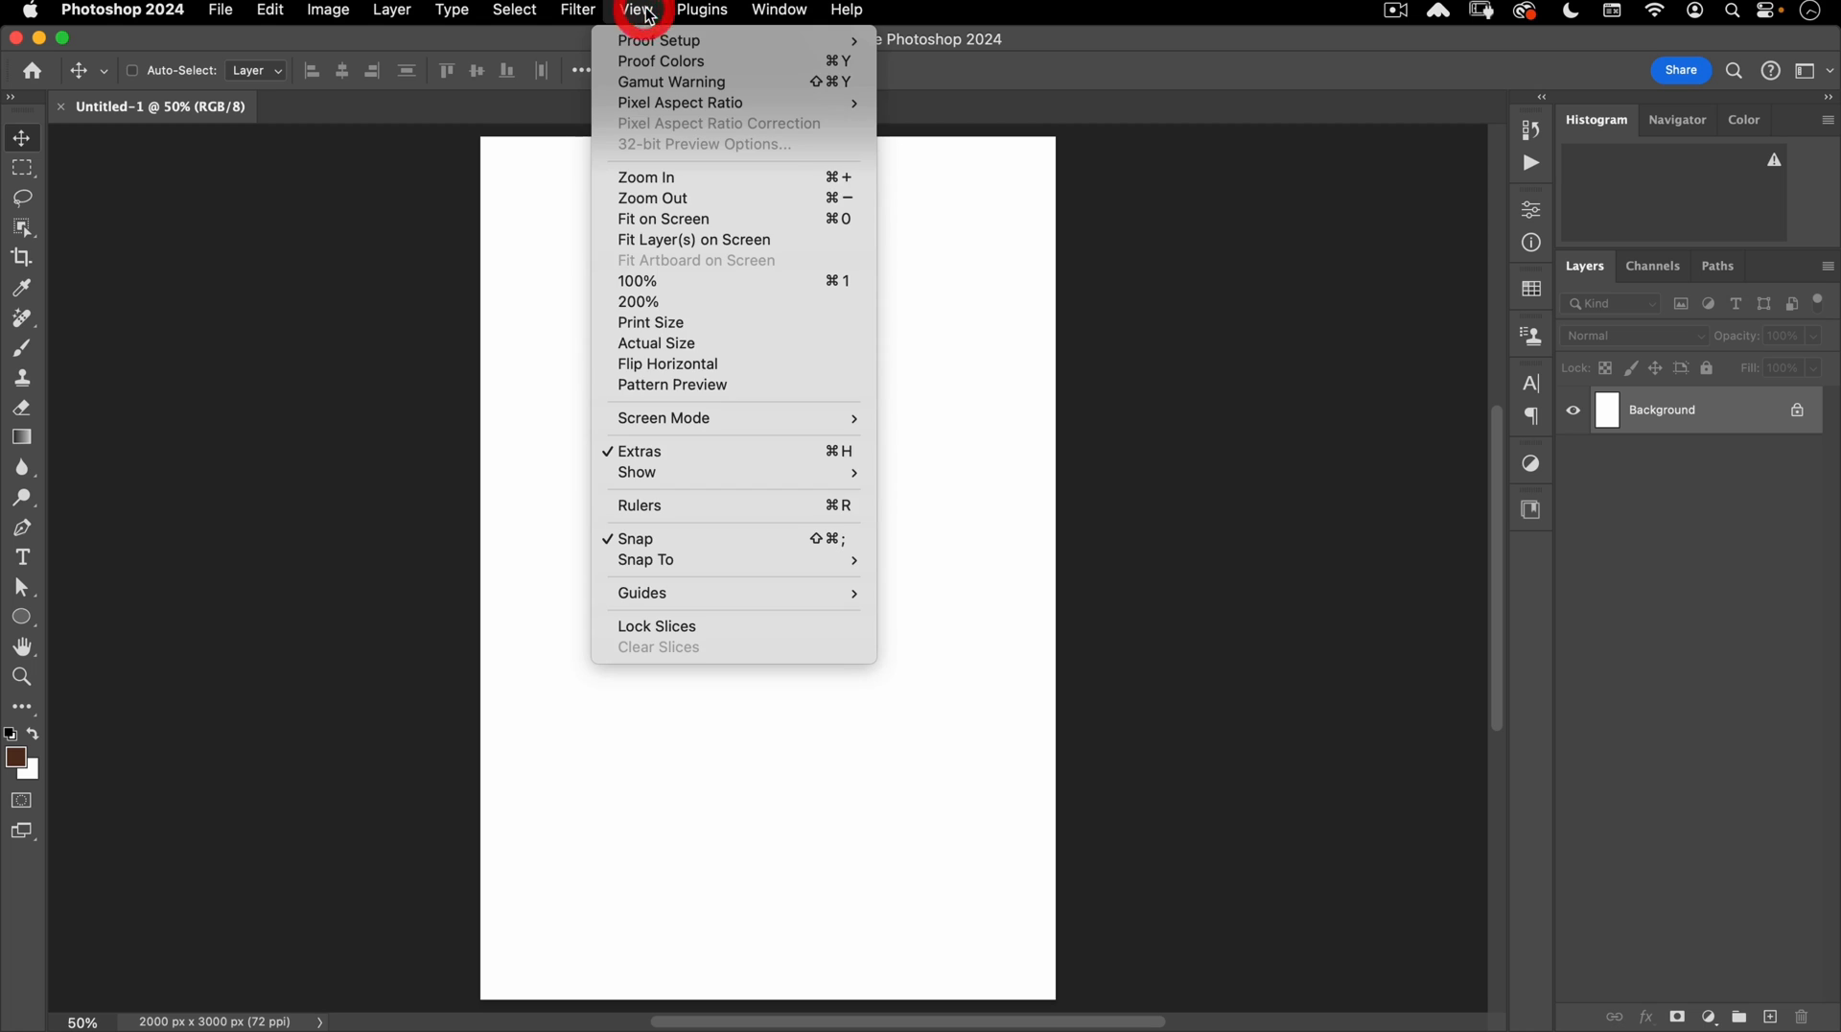
mouse_move(762, 604)
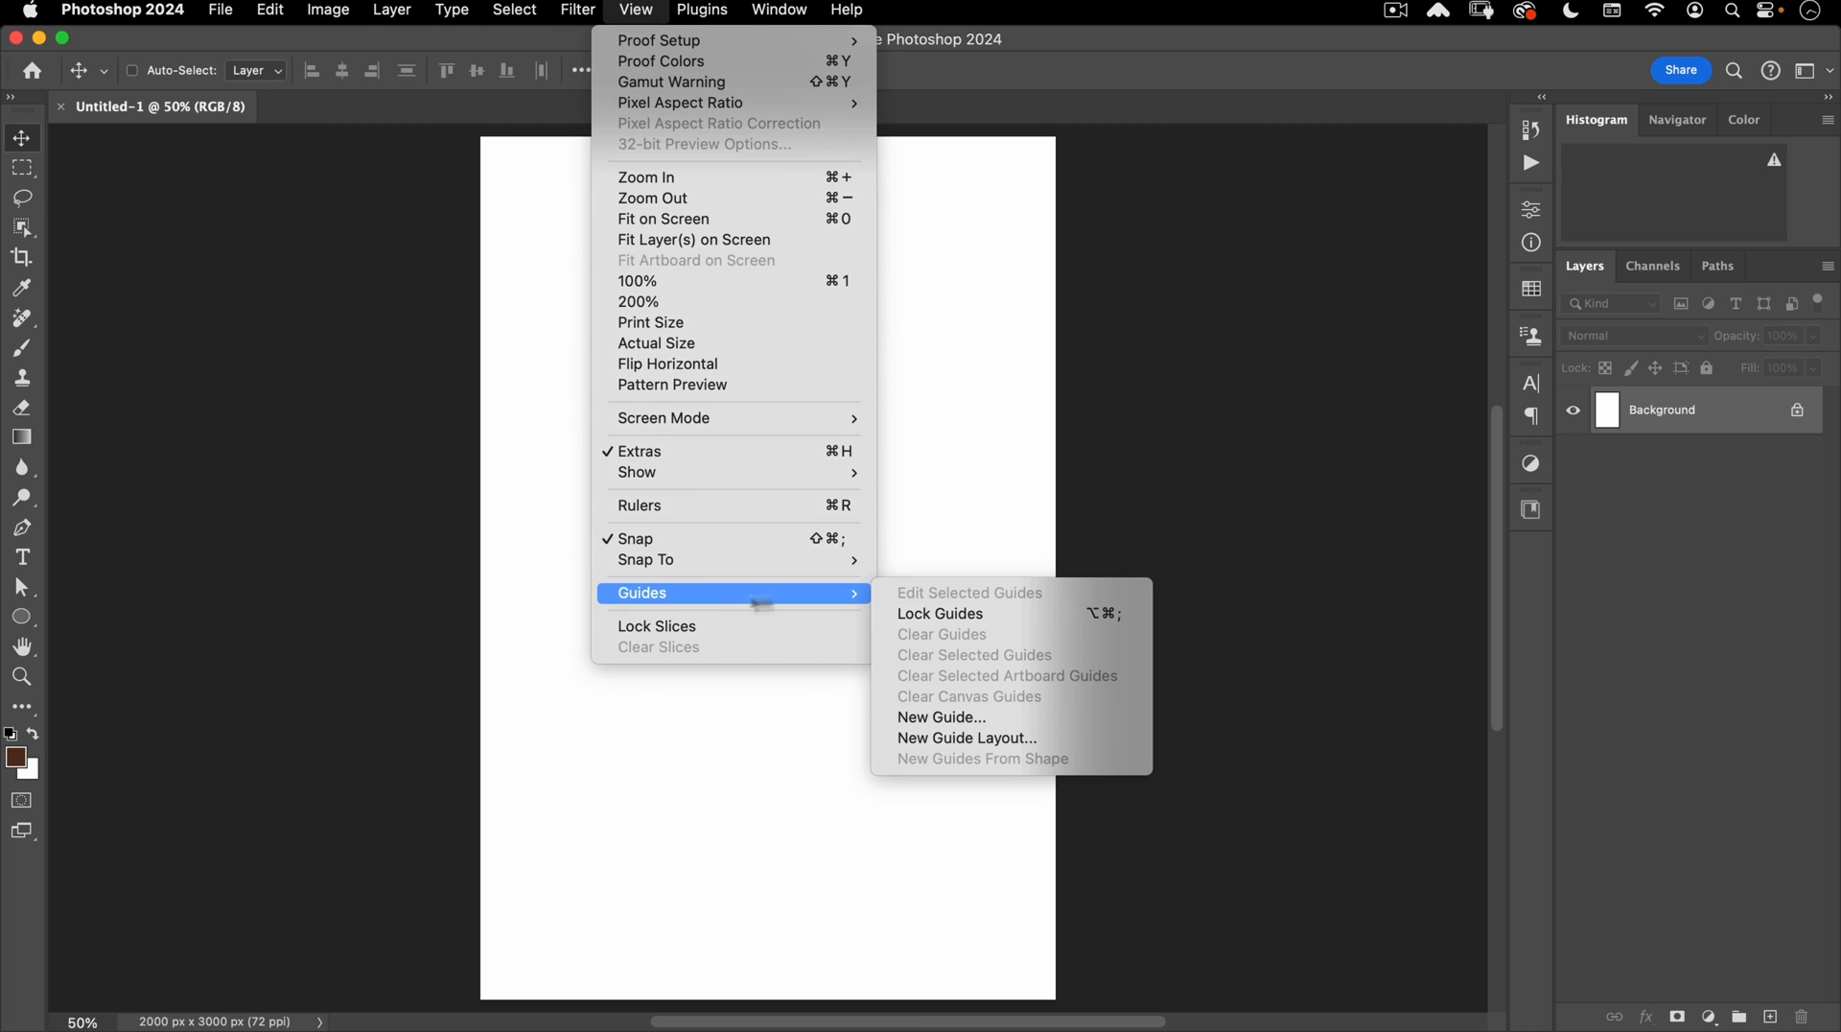
left_click(1050, 737)
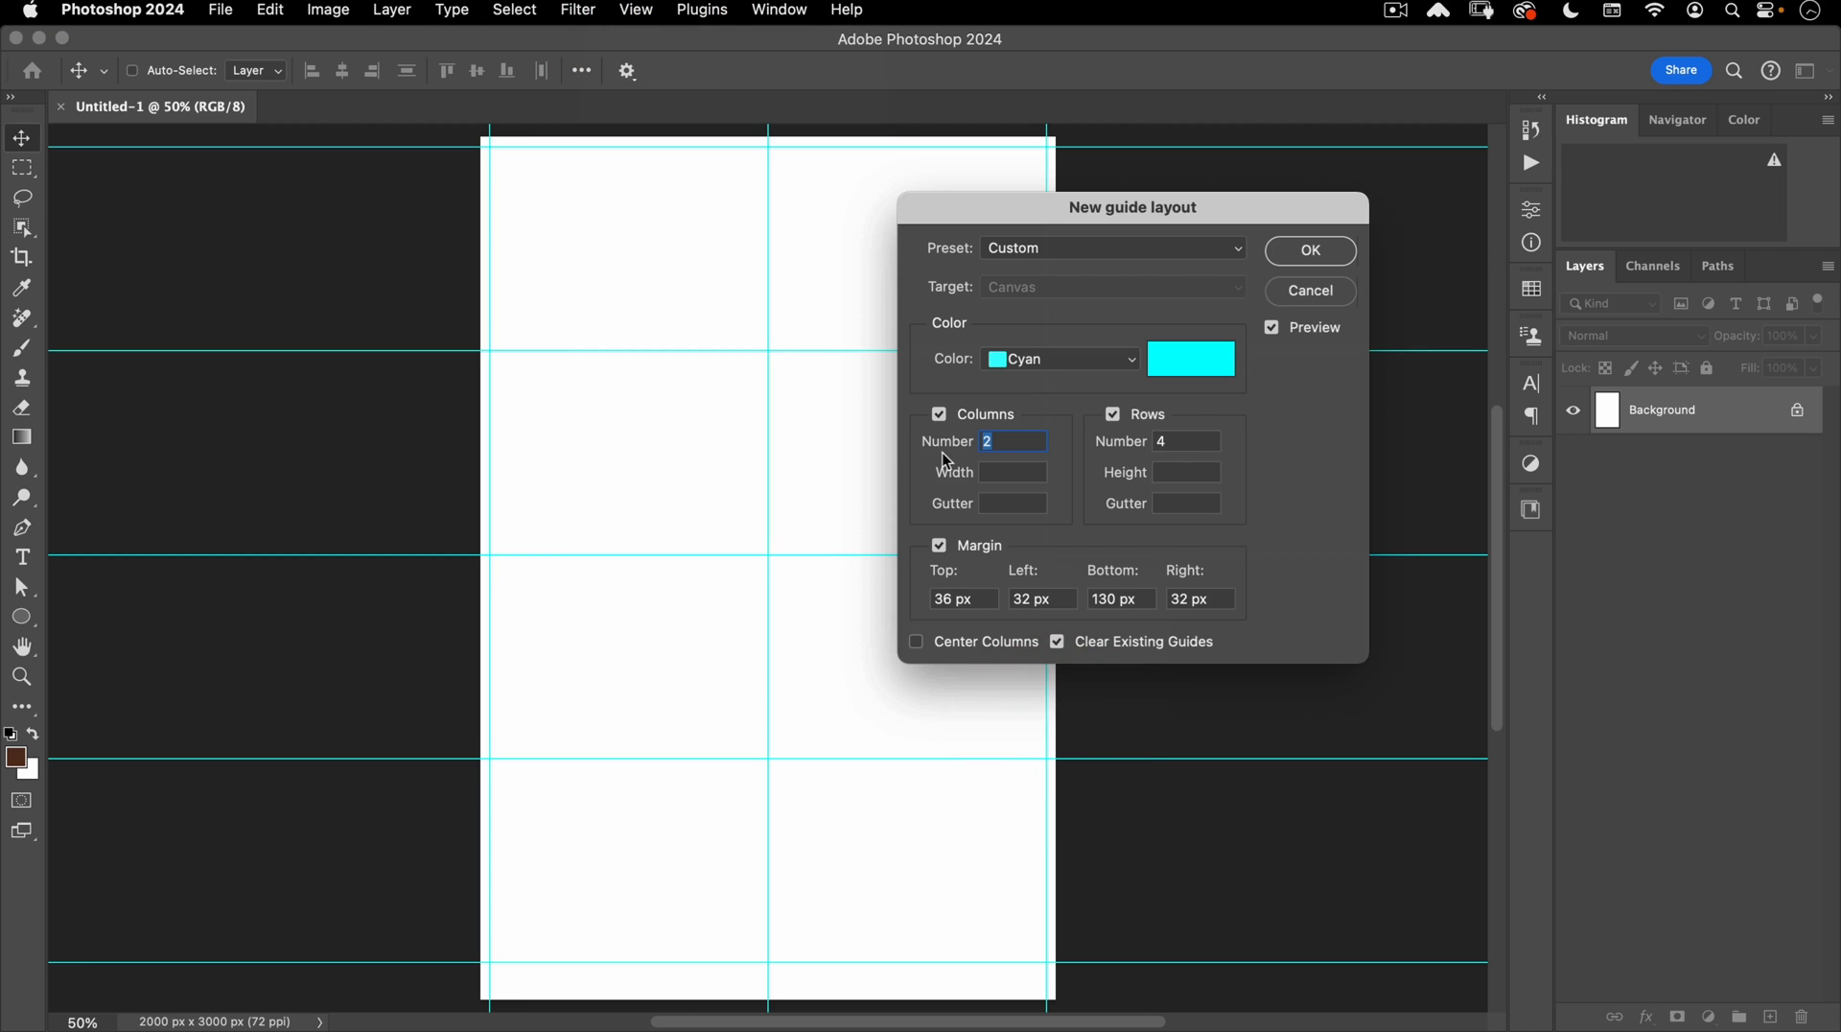
left_click(1048, 249)
left_click(1070, 41)
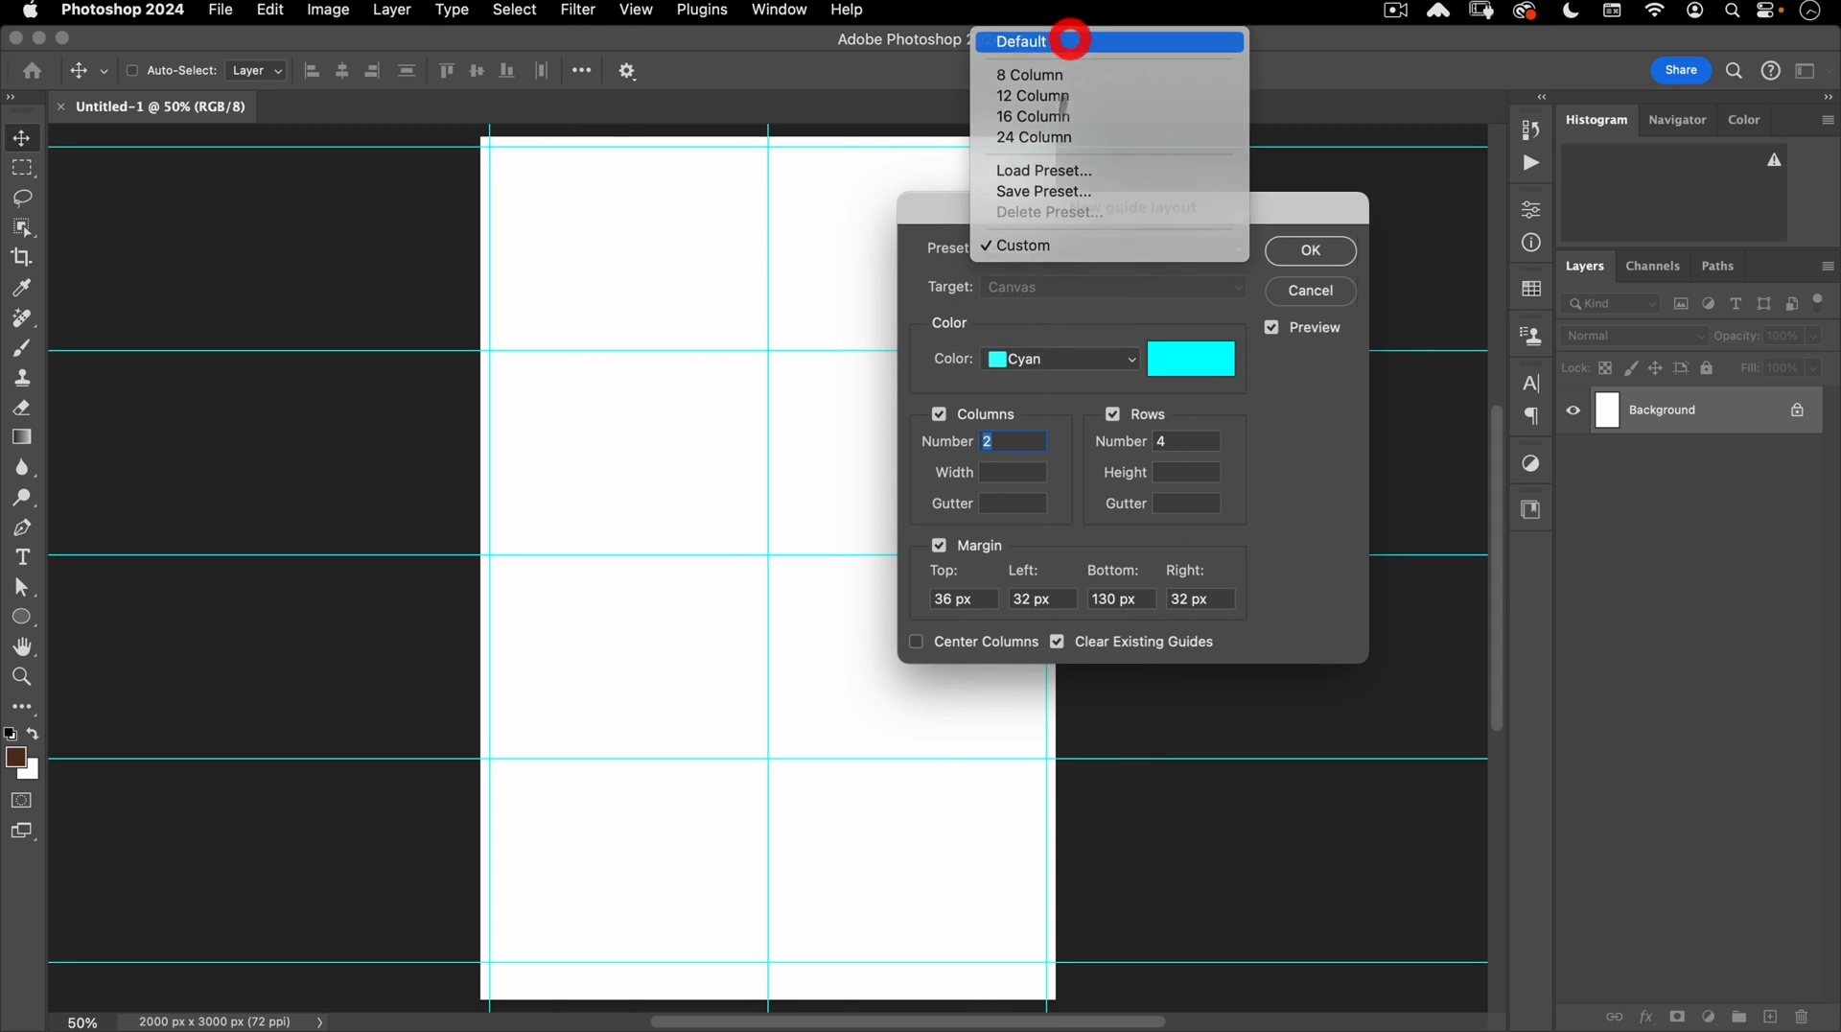
left_click_drag(1026, 505, 949, 503)
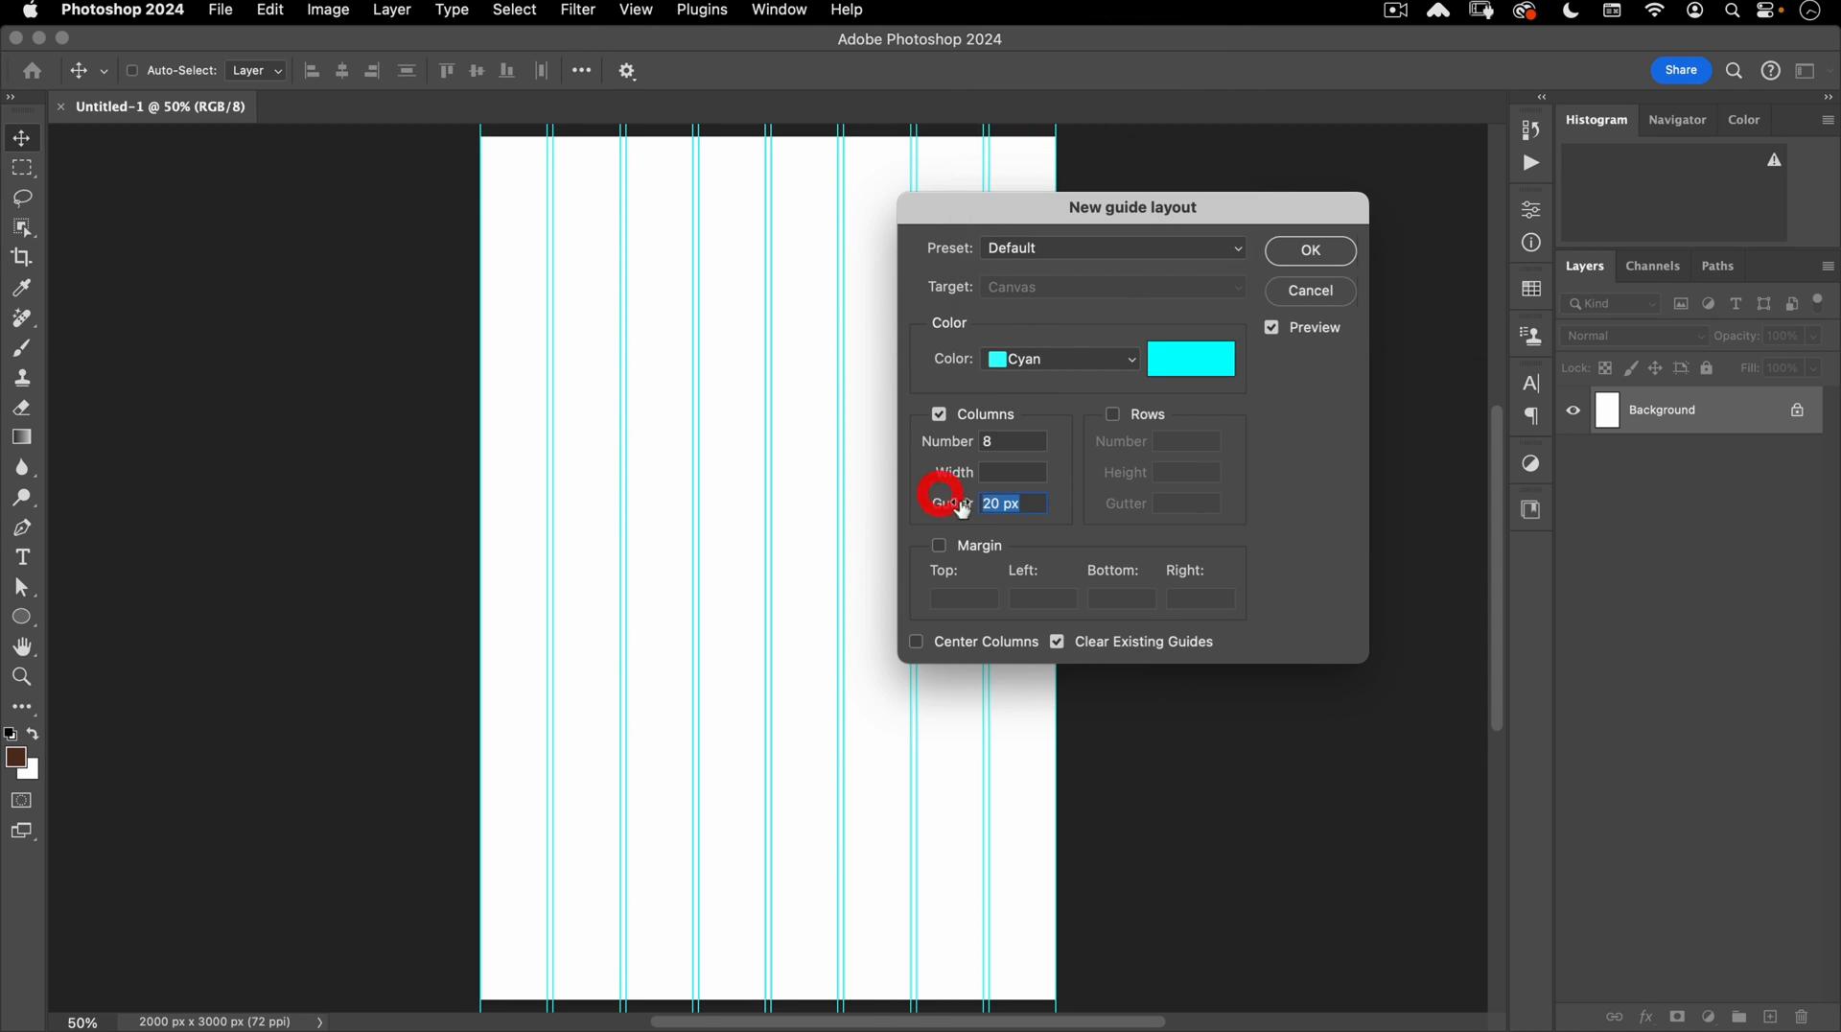
key("BackSpace")
type("2")
Add five rows without a gutter to the guide layout, apply it, and hide the guides.
left_click(1136, 419)
left_click(1195, 441)
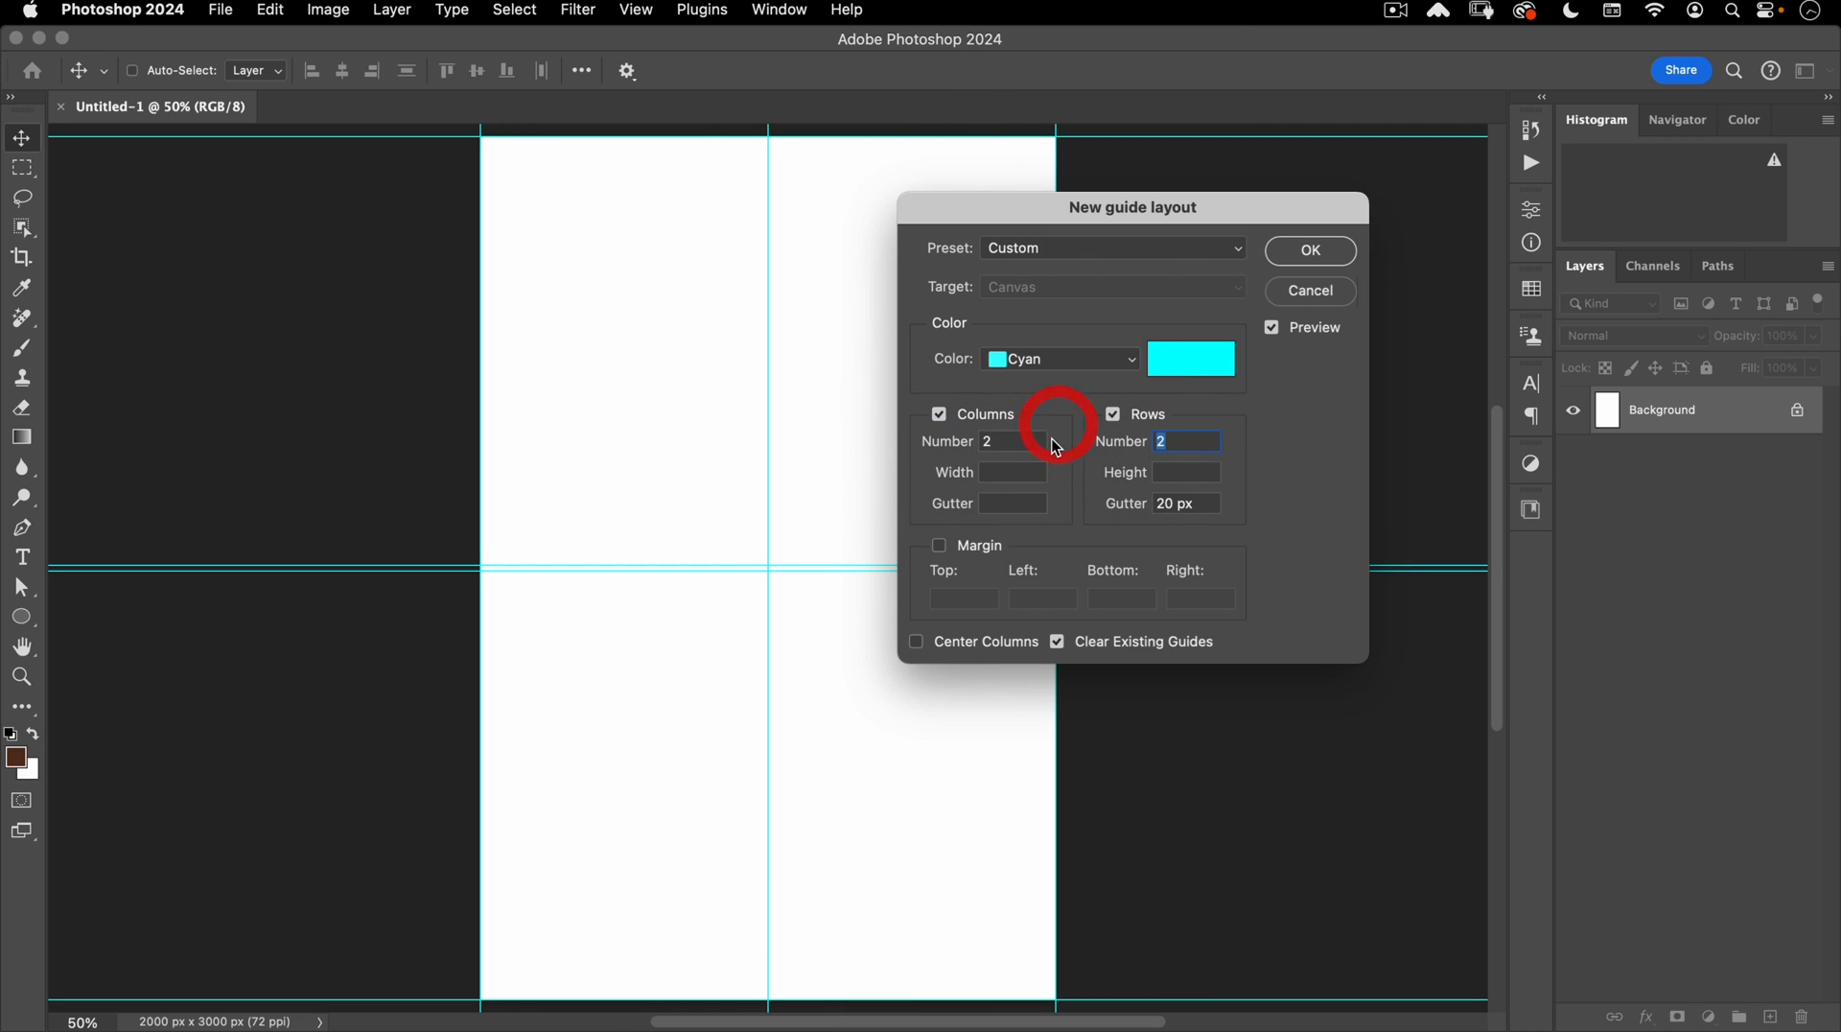
type("5")
left_click_drag(1193, 505, 953, 486)
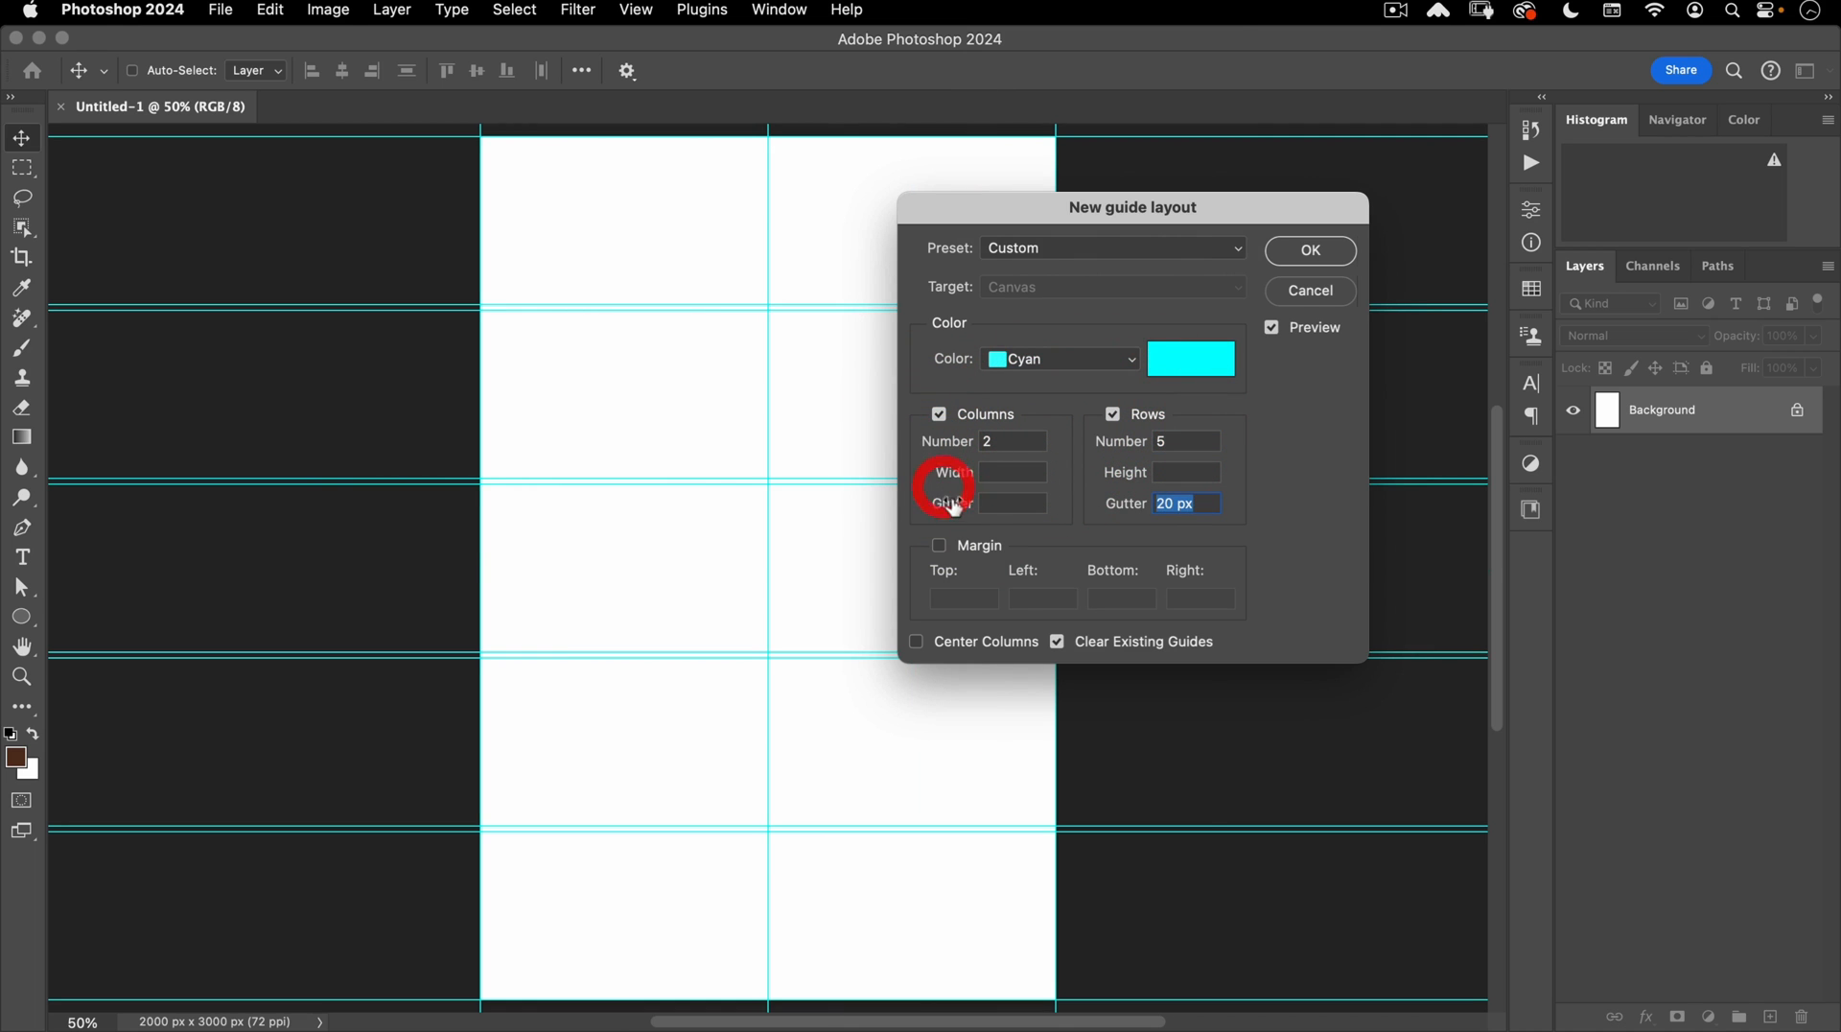
key("BackSpace")
left_click(1310, 251)
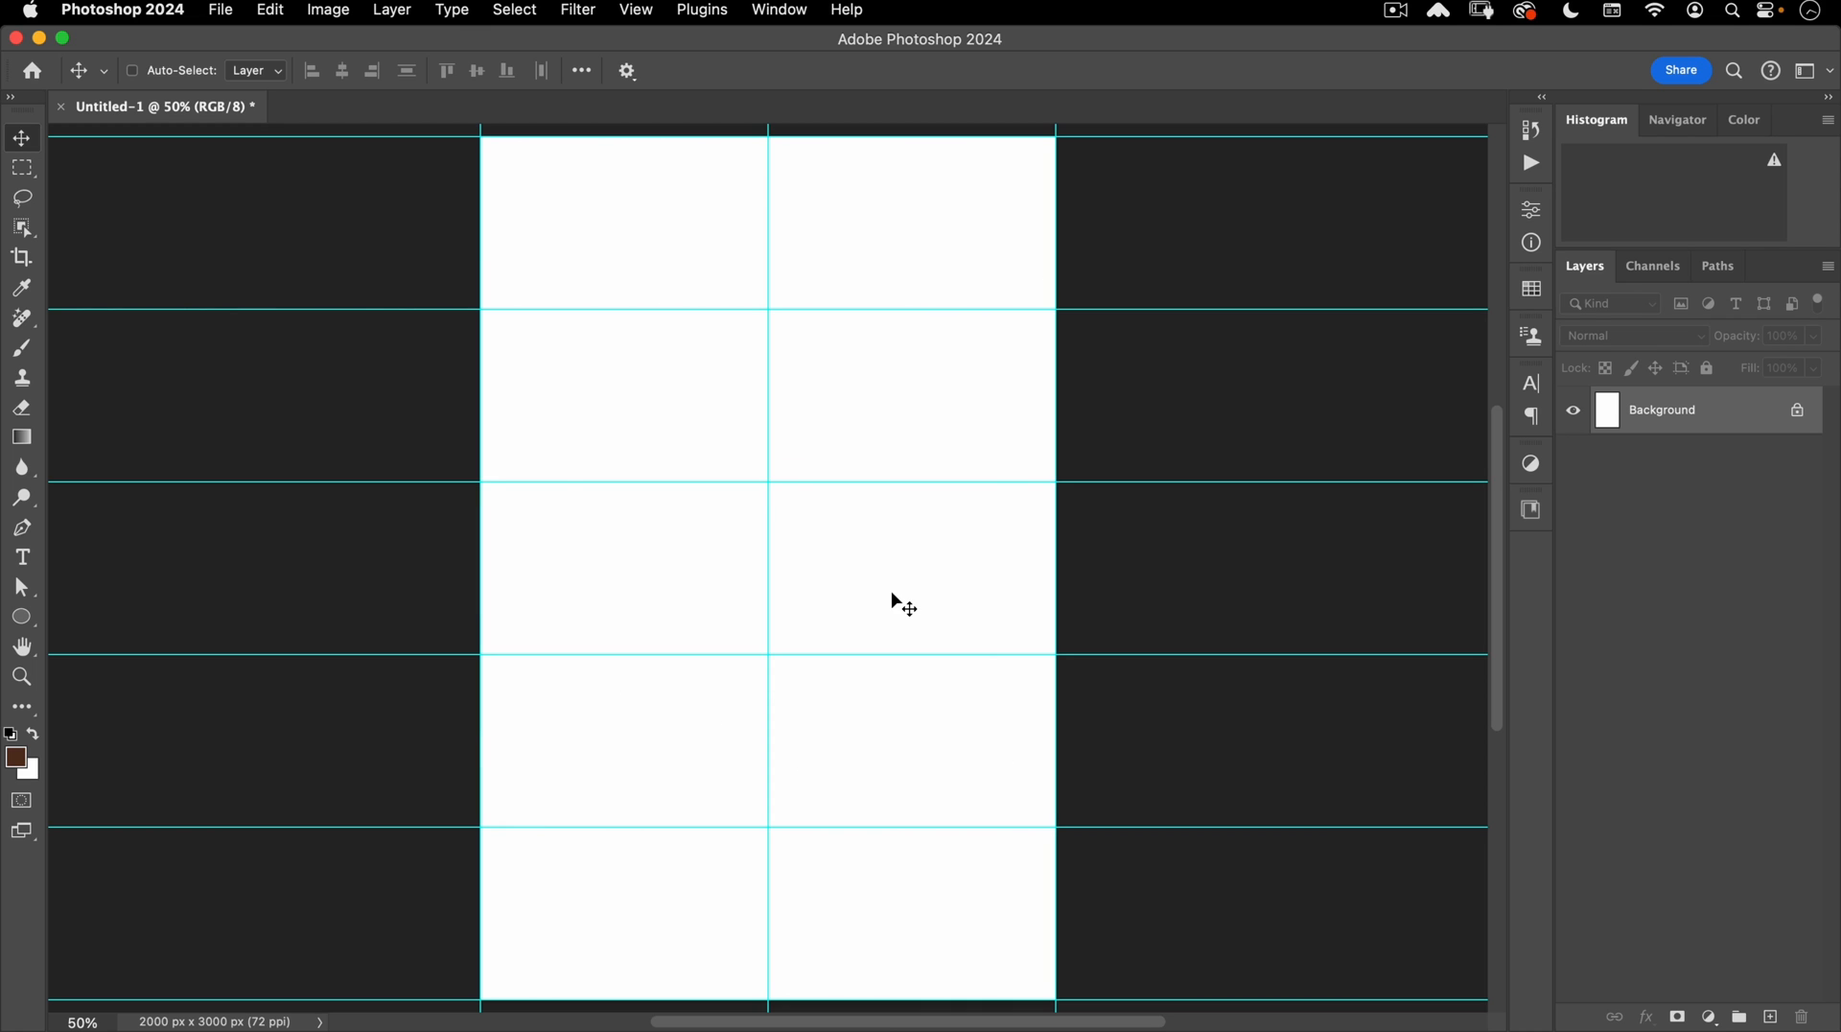
key("super+semicolon")
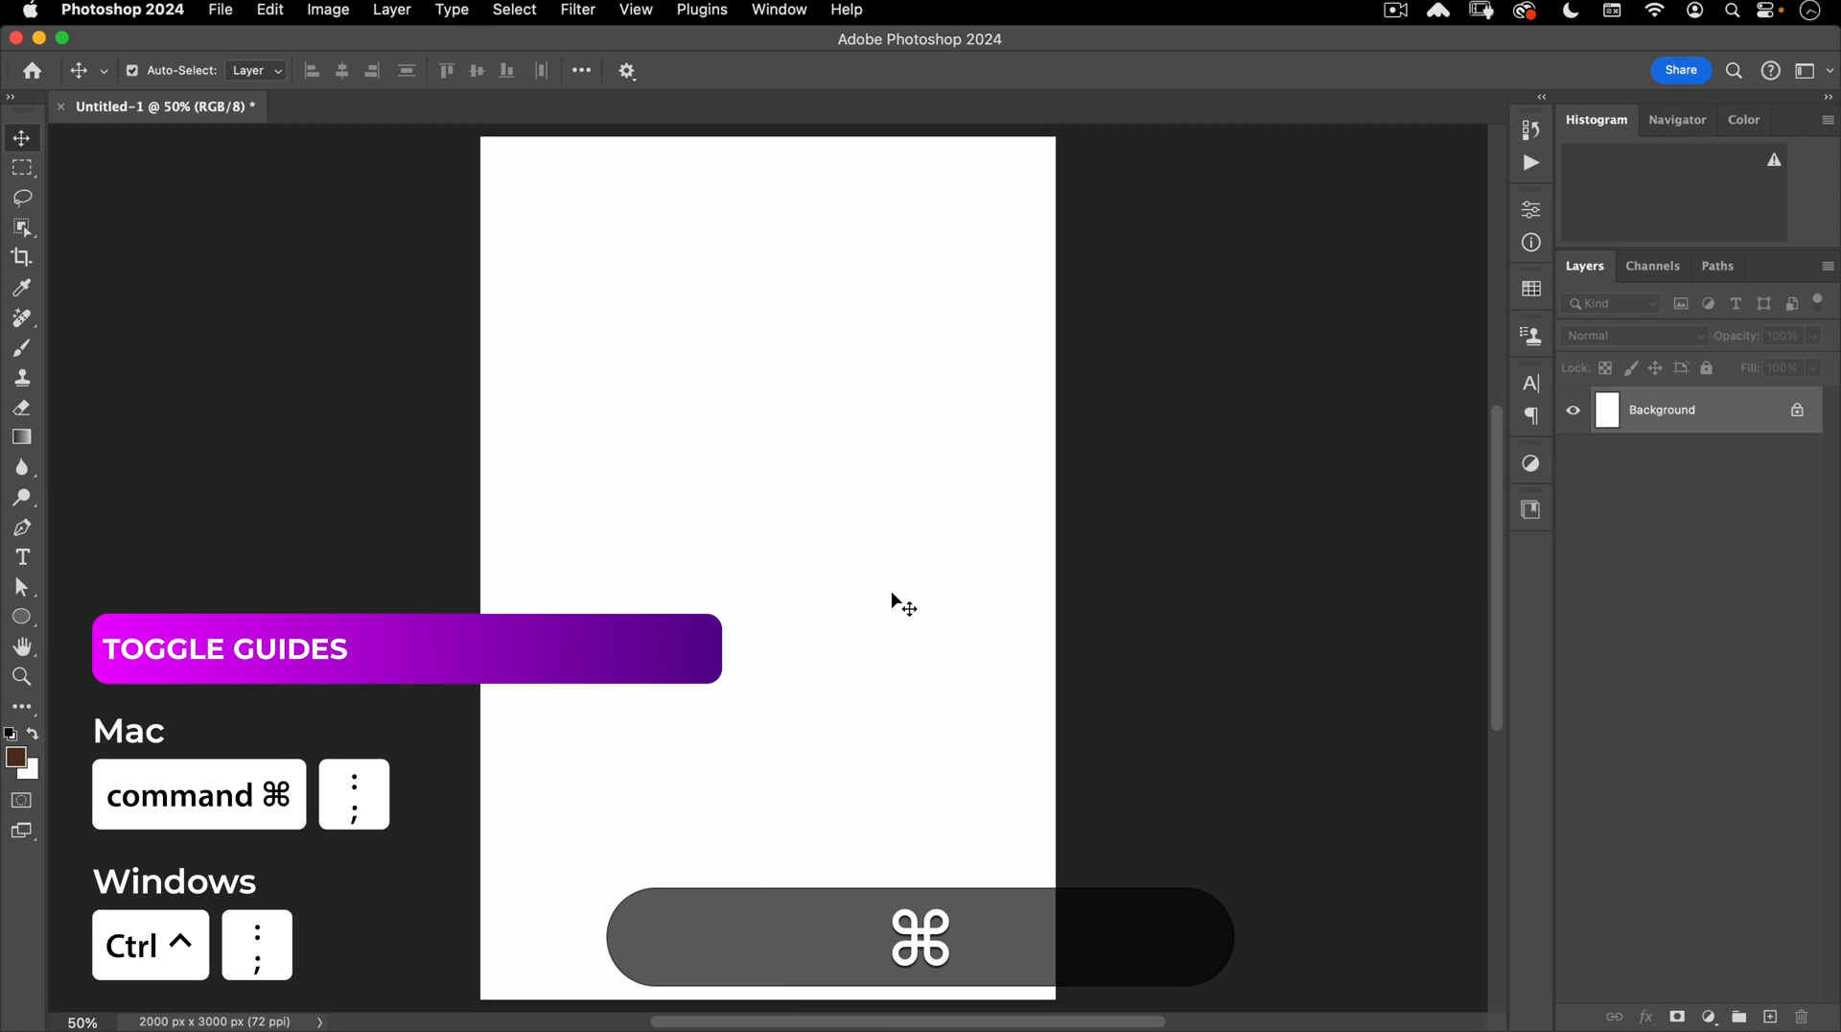
Open the cowboy photo whose file name ends in ozDrGigNQXY-unsplash.jpg from the assets folder.
left_click(221, 10)
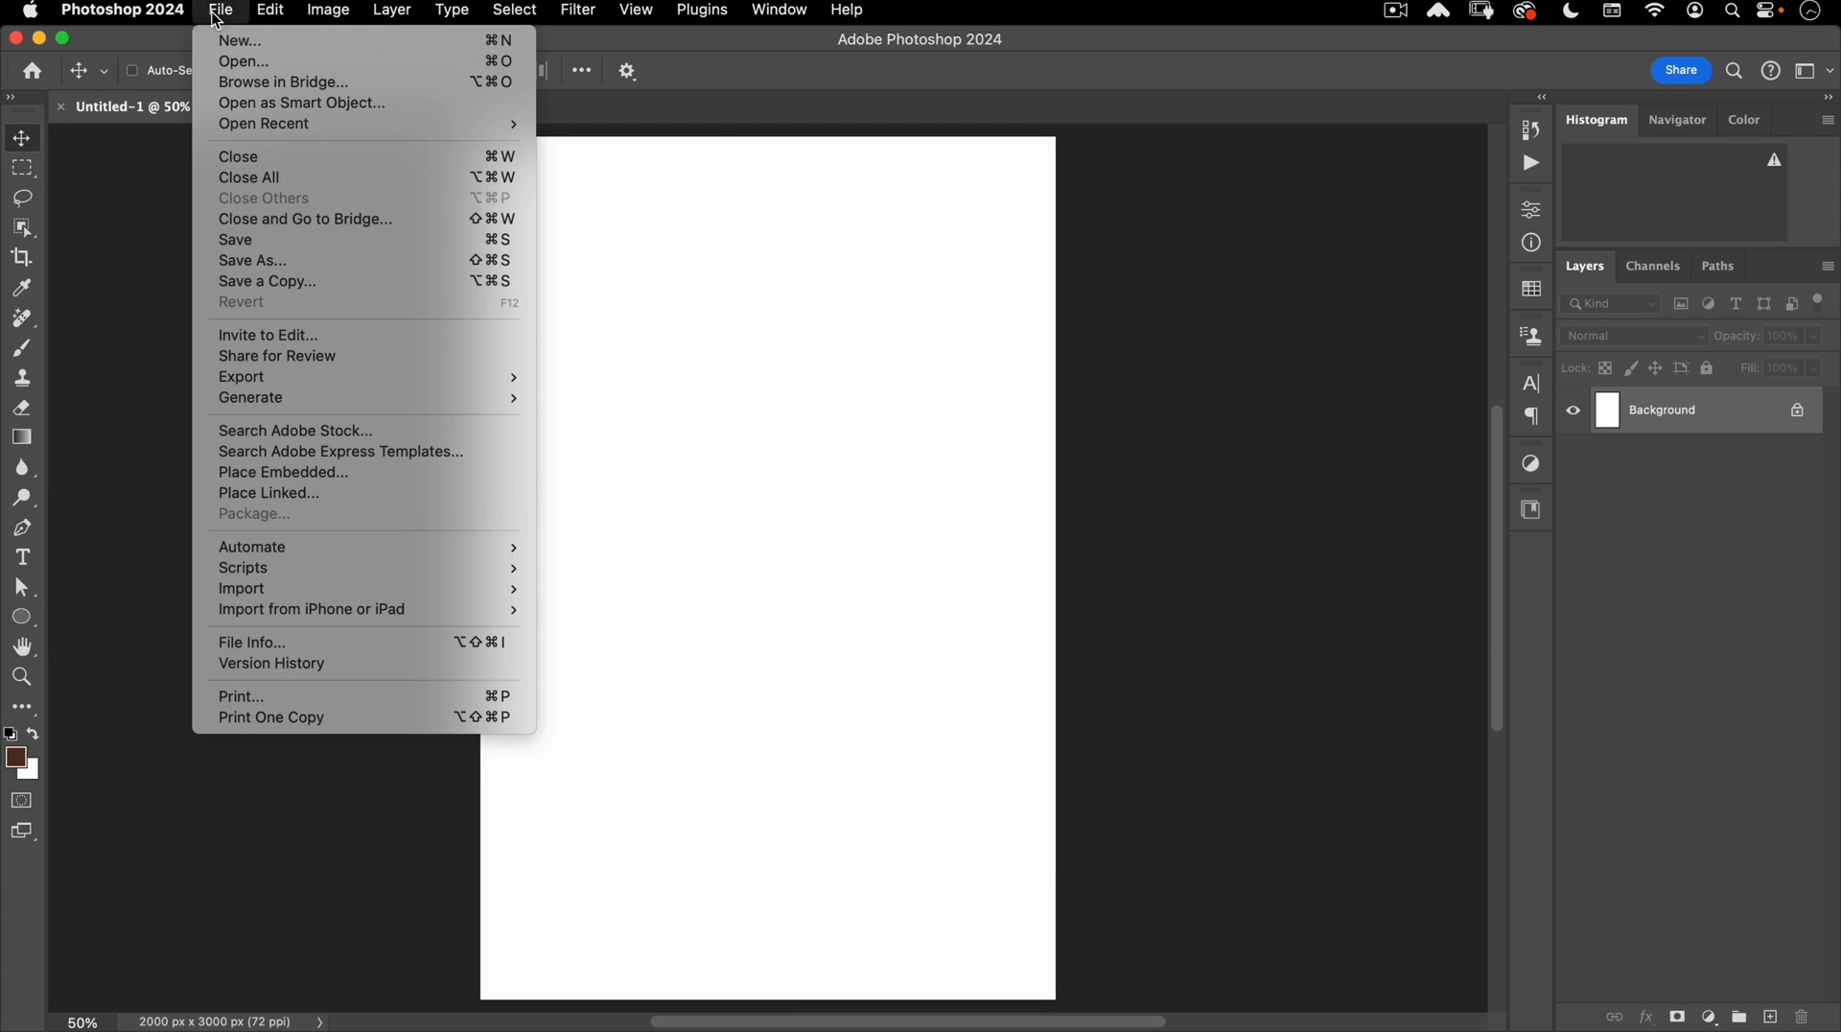
left_click(222, 63)
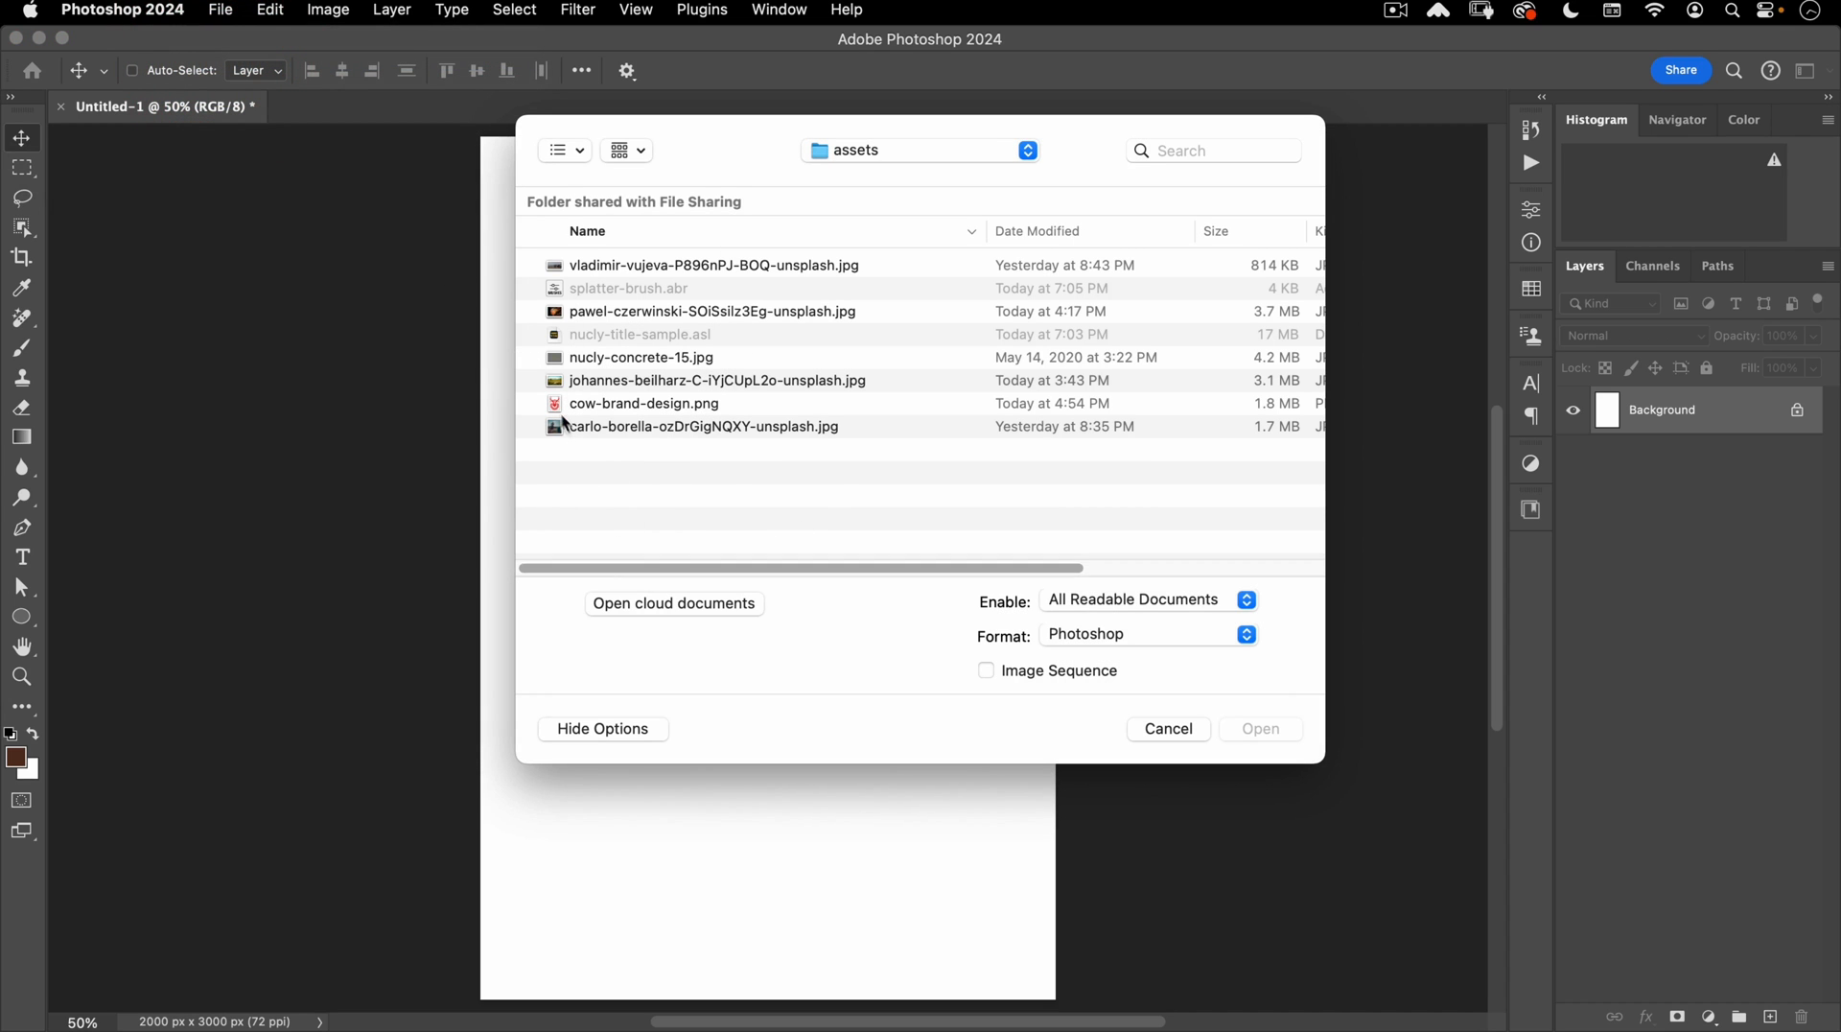
left_click(612, 427)
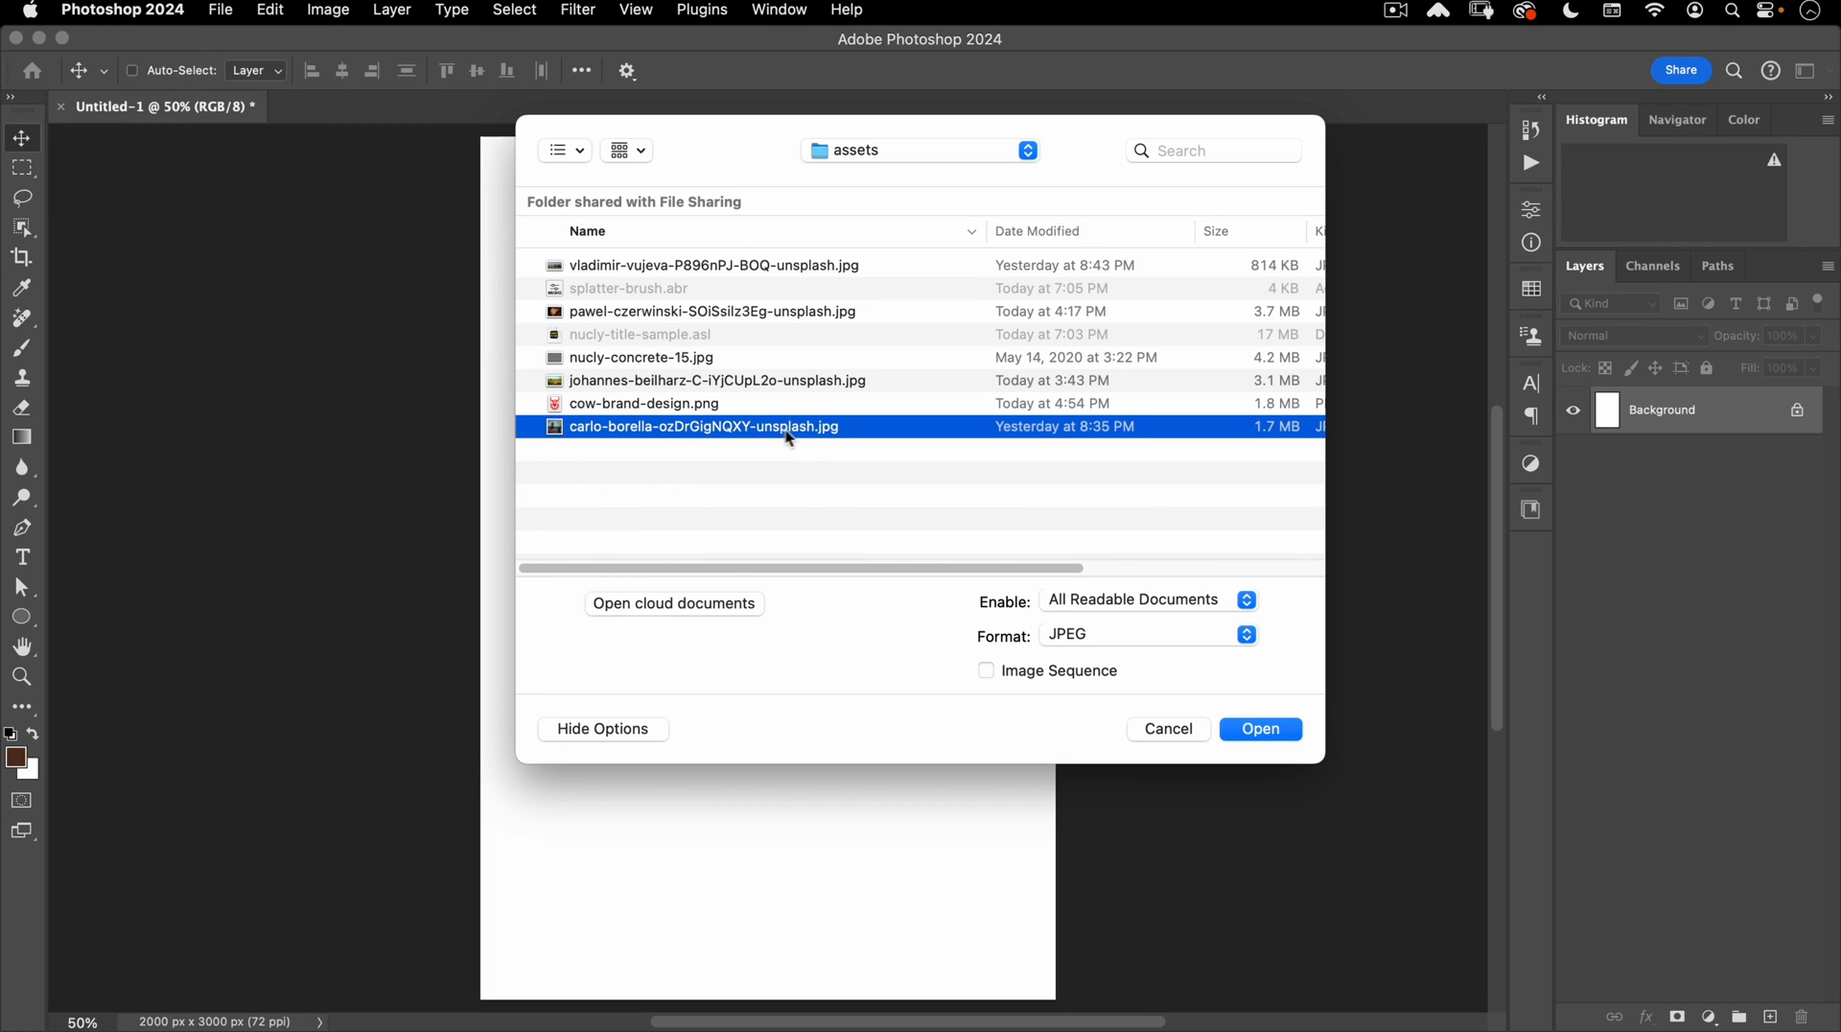
left_click(1290, 731)
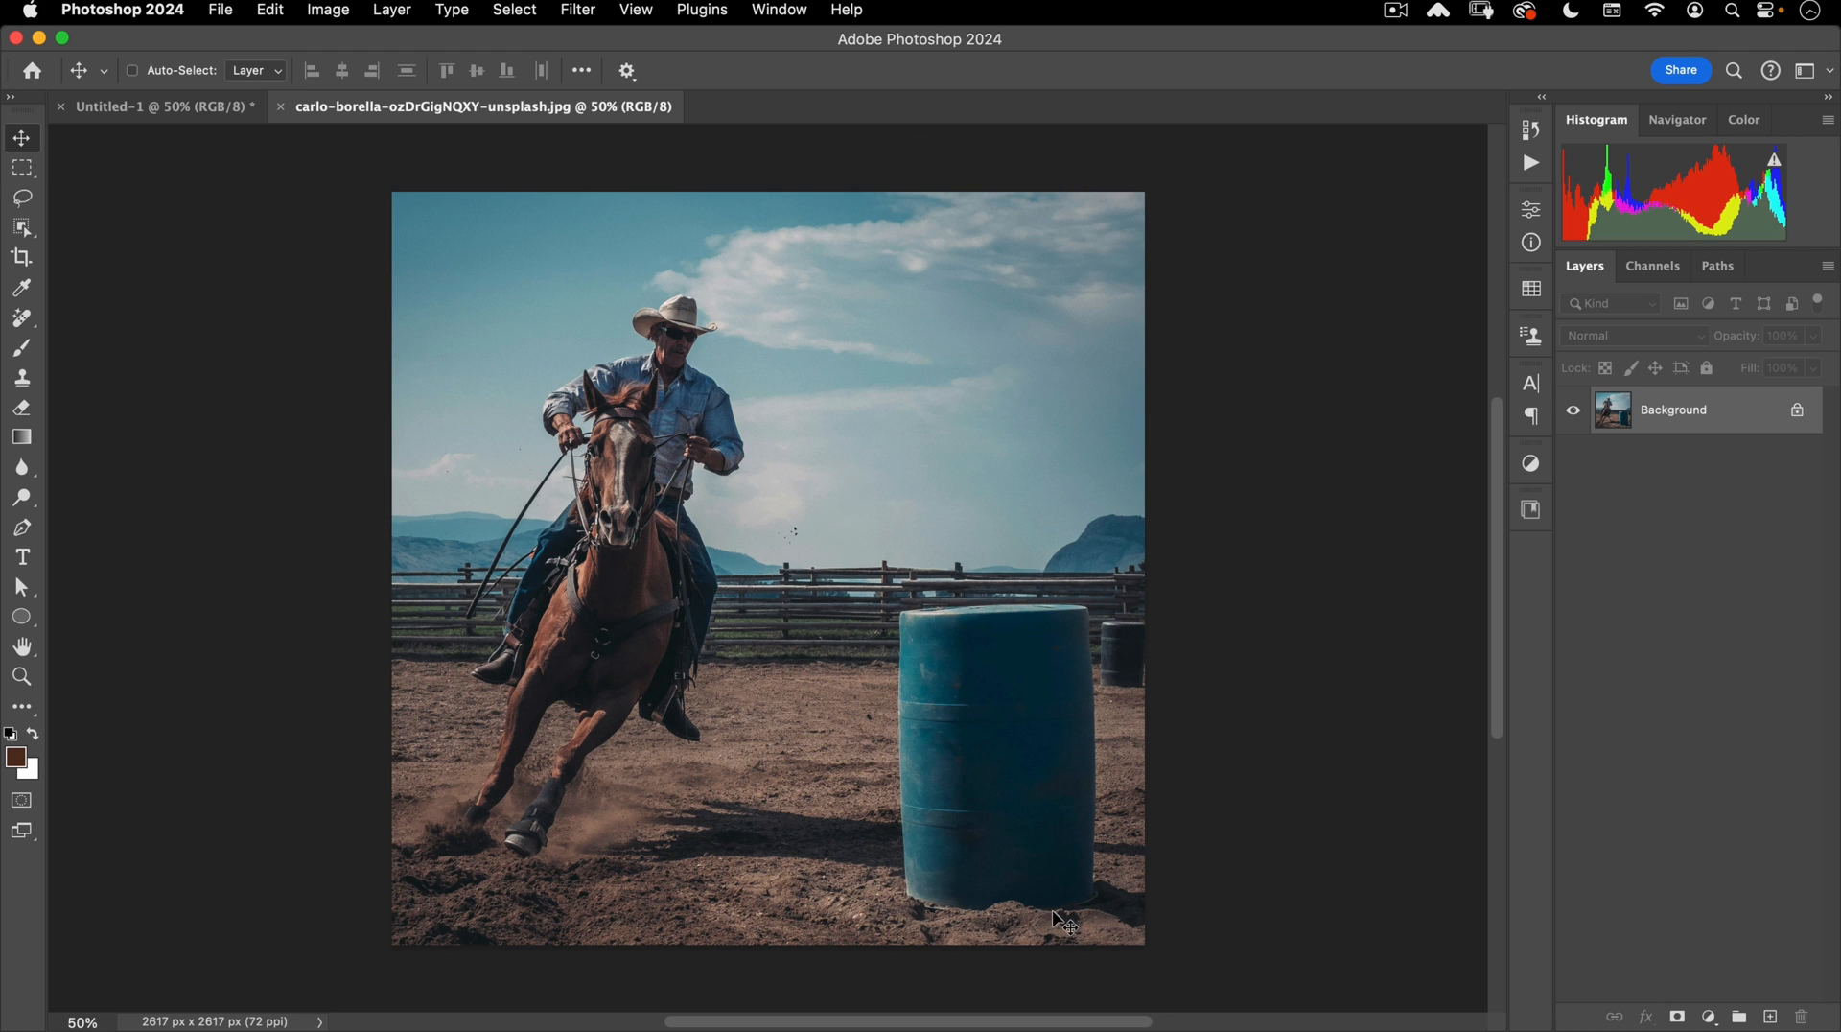
Activate the Lasso tool and show the Contextual Task Bar below the photo.
left_click(21, 197)
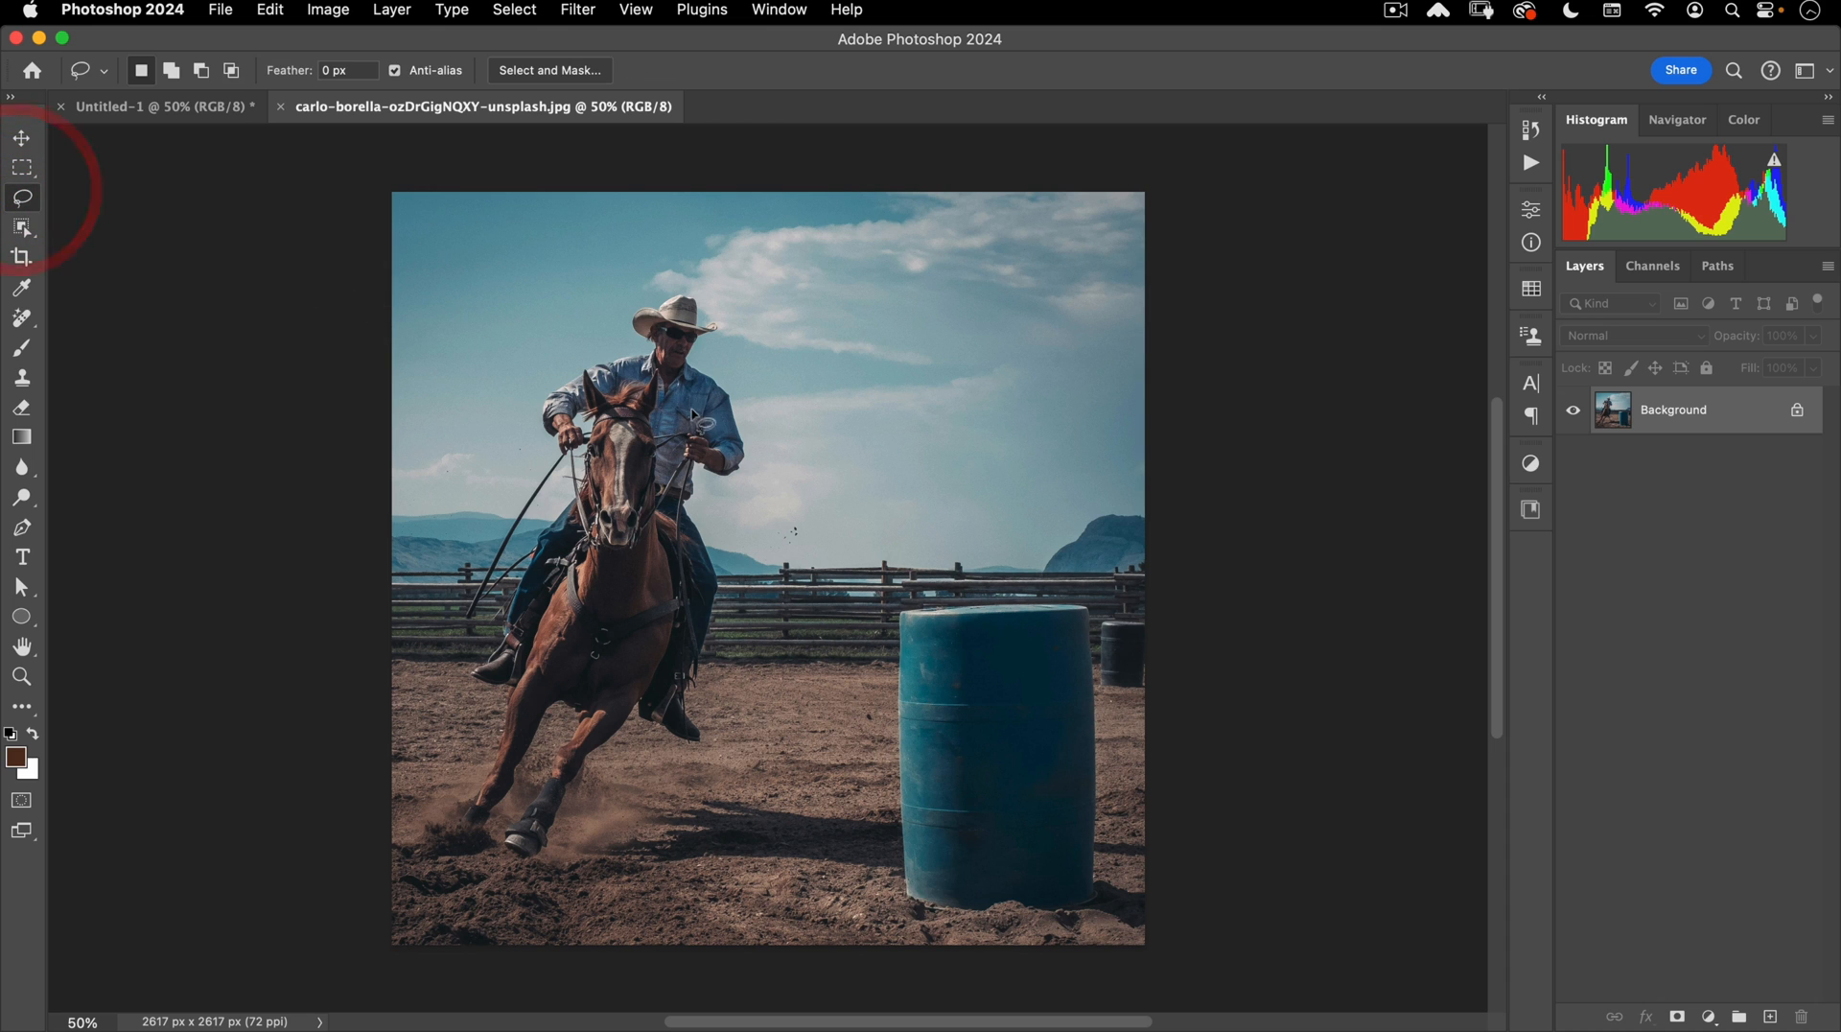
left_click(637, 11)
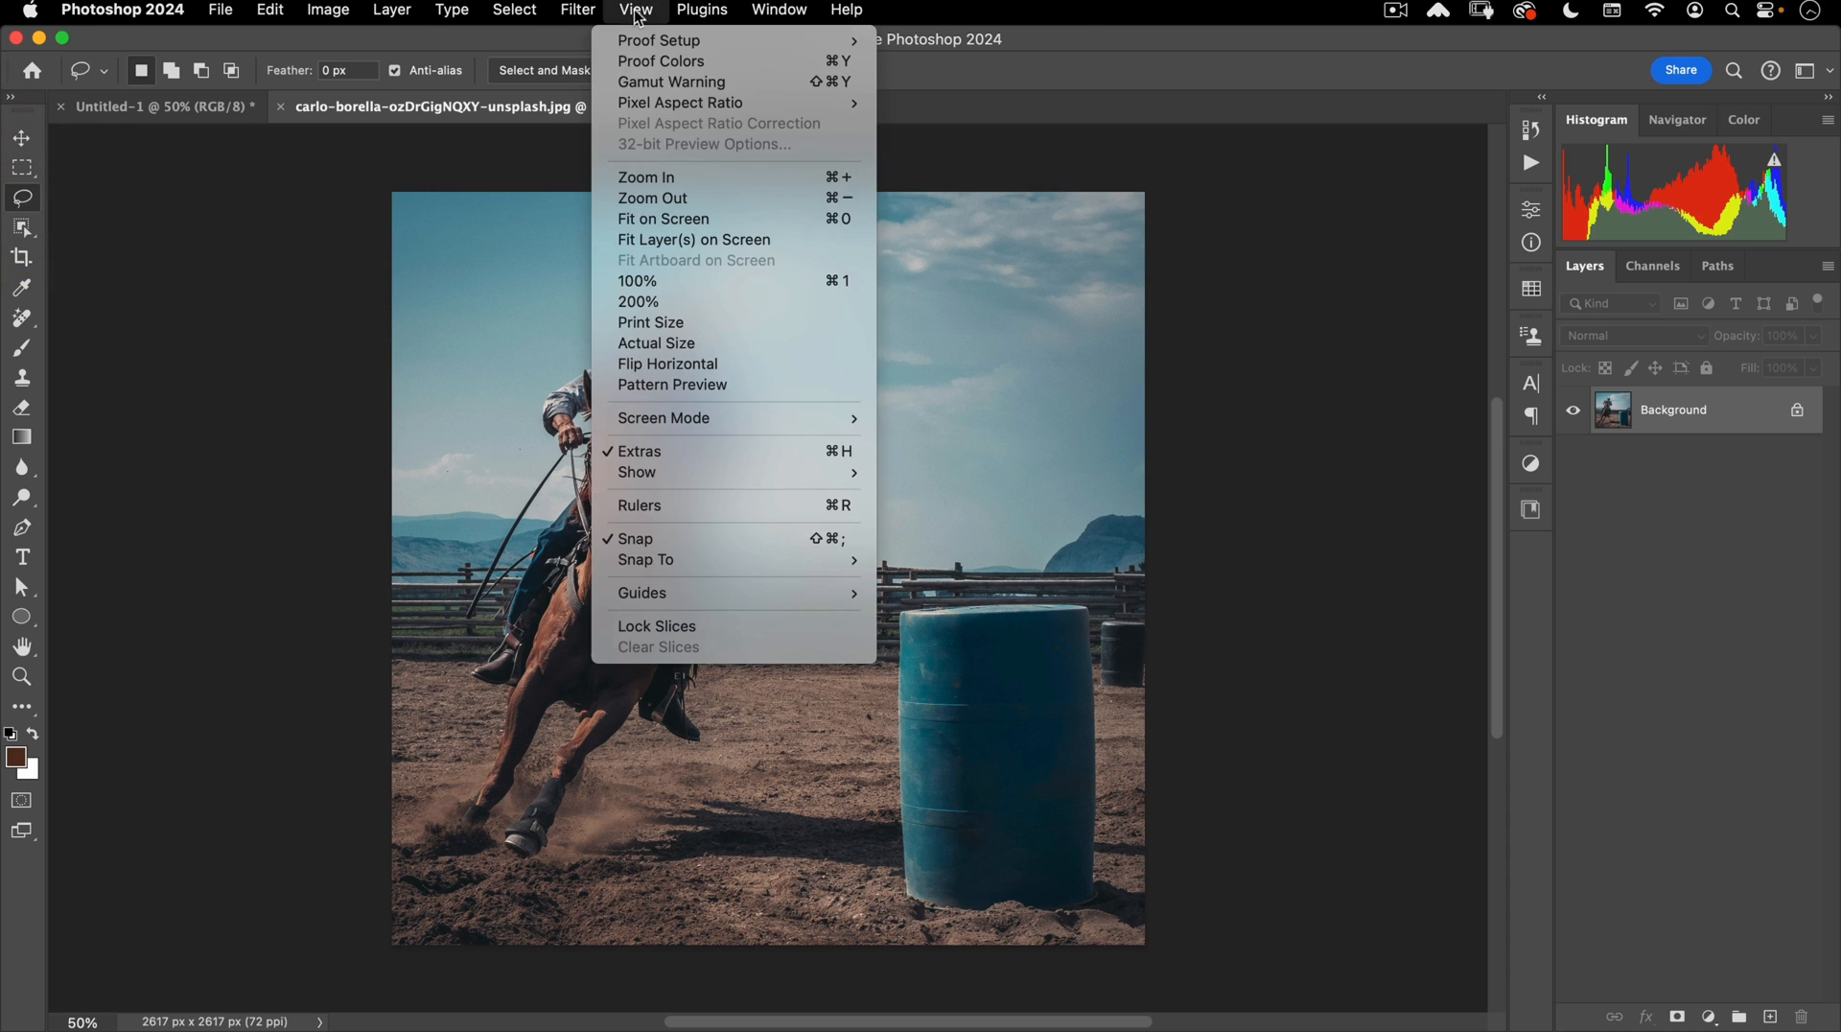
mouse_move(779, 9)
left_click(866, 948)
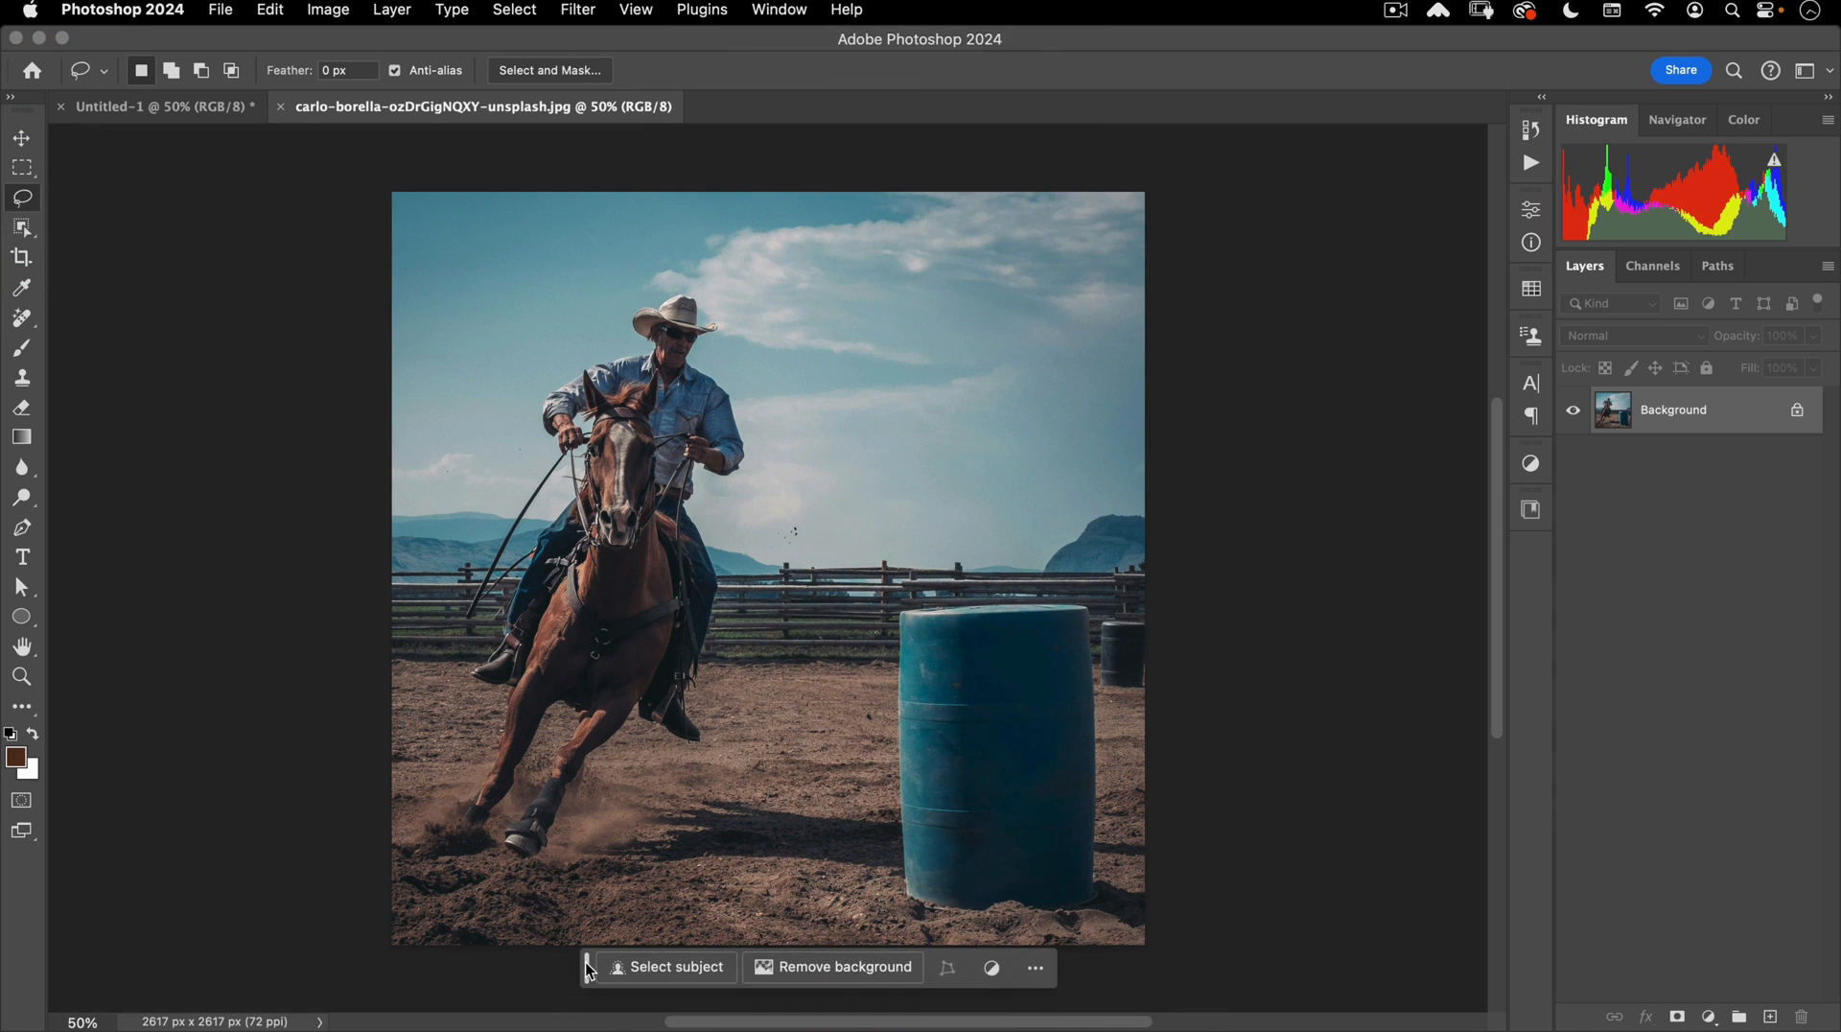
left_click(596, 965)
Lasso a loose selection around the large blue barrel and the ground at its base.
mouse_move(883, 642)
left_mouse_down()
mouse_move(890, 897)
mouse_move(1143, 947)
mouse_move(1172, 890)
mouse_move(1138, 877)
mouse_move(1096, 804)
mouse_move(1109, 660)
mouse_move(1094, 590)
mouse_move(920, 582)
left_mouse_up()
key("shift")
mouse_move(1082, 662)
left_mouse_down()
mouse_move(1112, 858)
mouse_move(1055, 830)
mouse_move(1040, 796)
left_mouse_up()
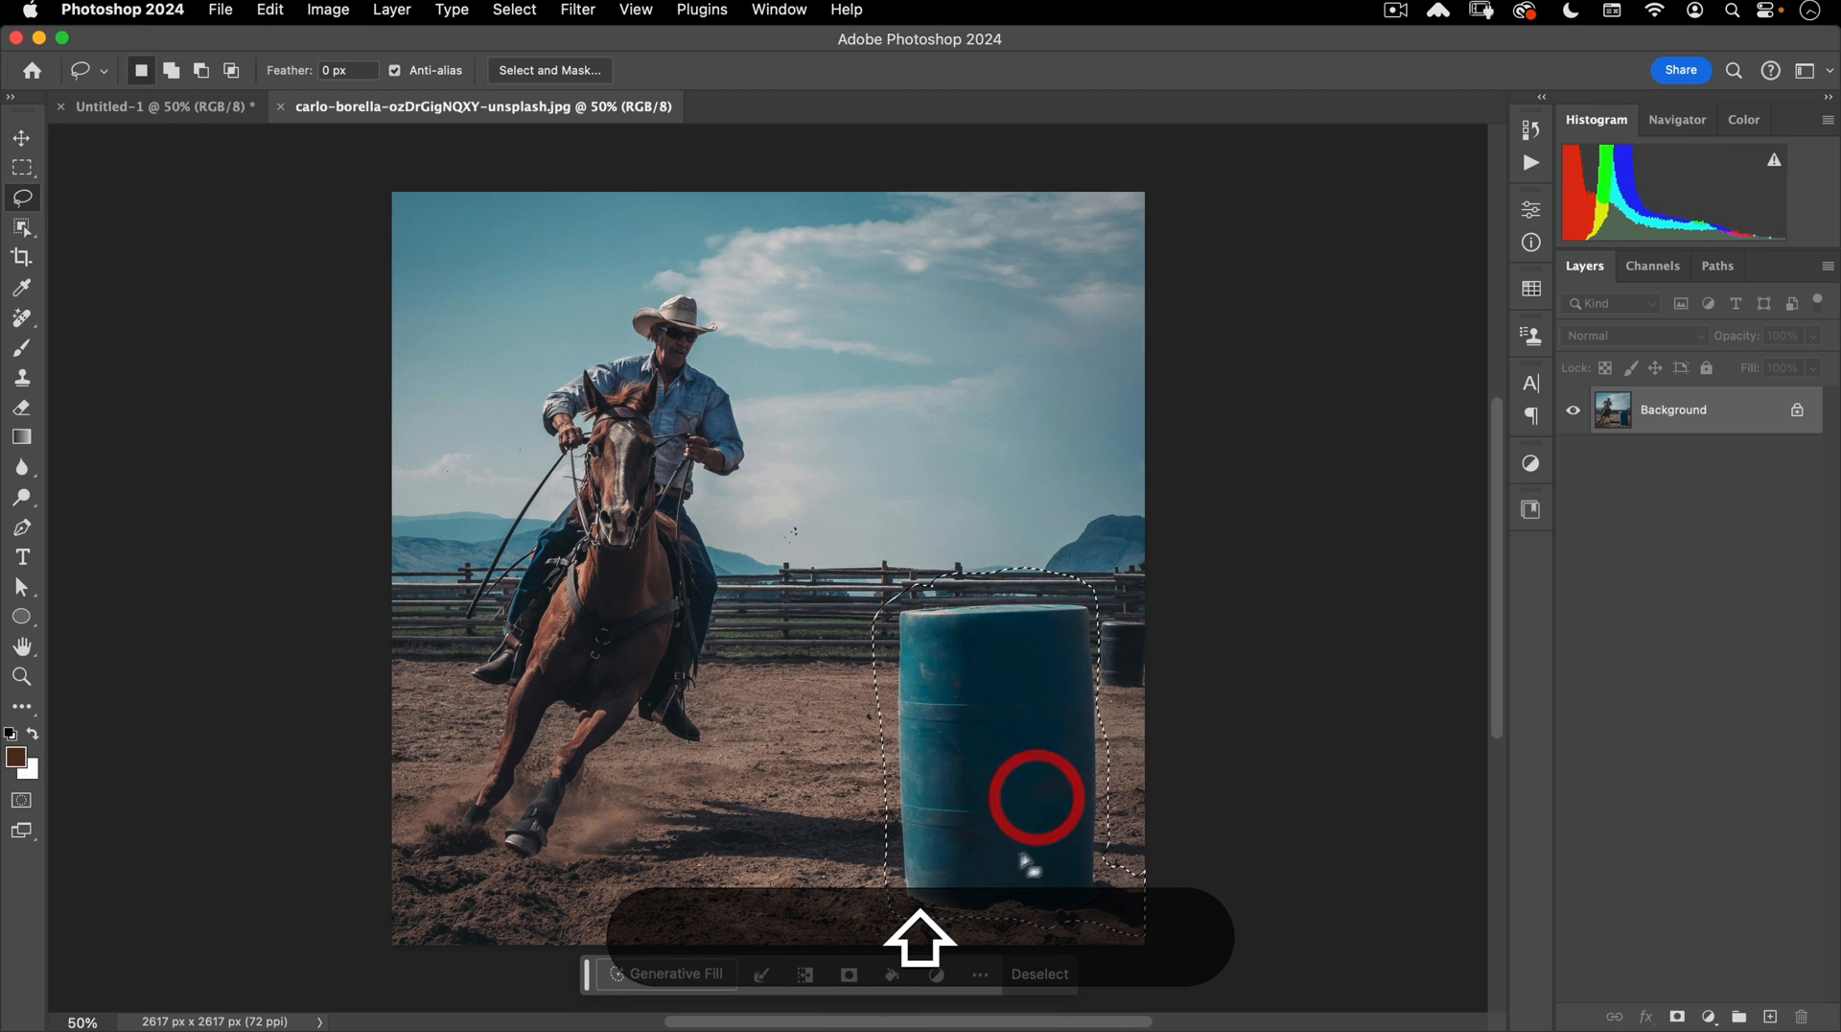
Run Generative Fill on the barrel selection with the prompt "remove" and choose the second variation.
left_click(629, 974)
type("remove")
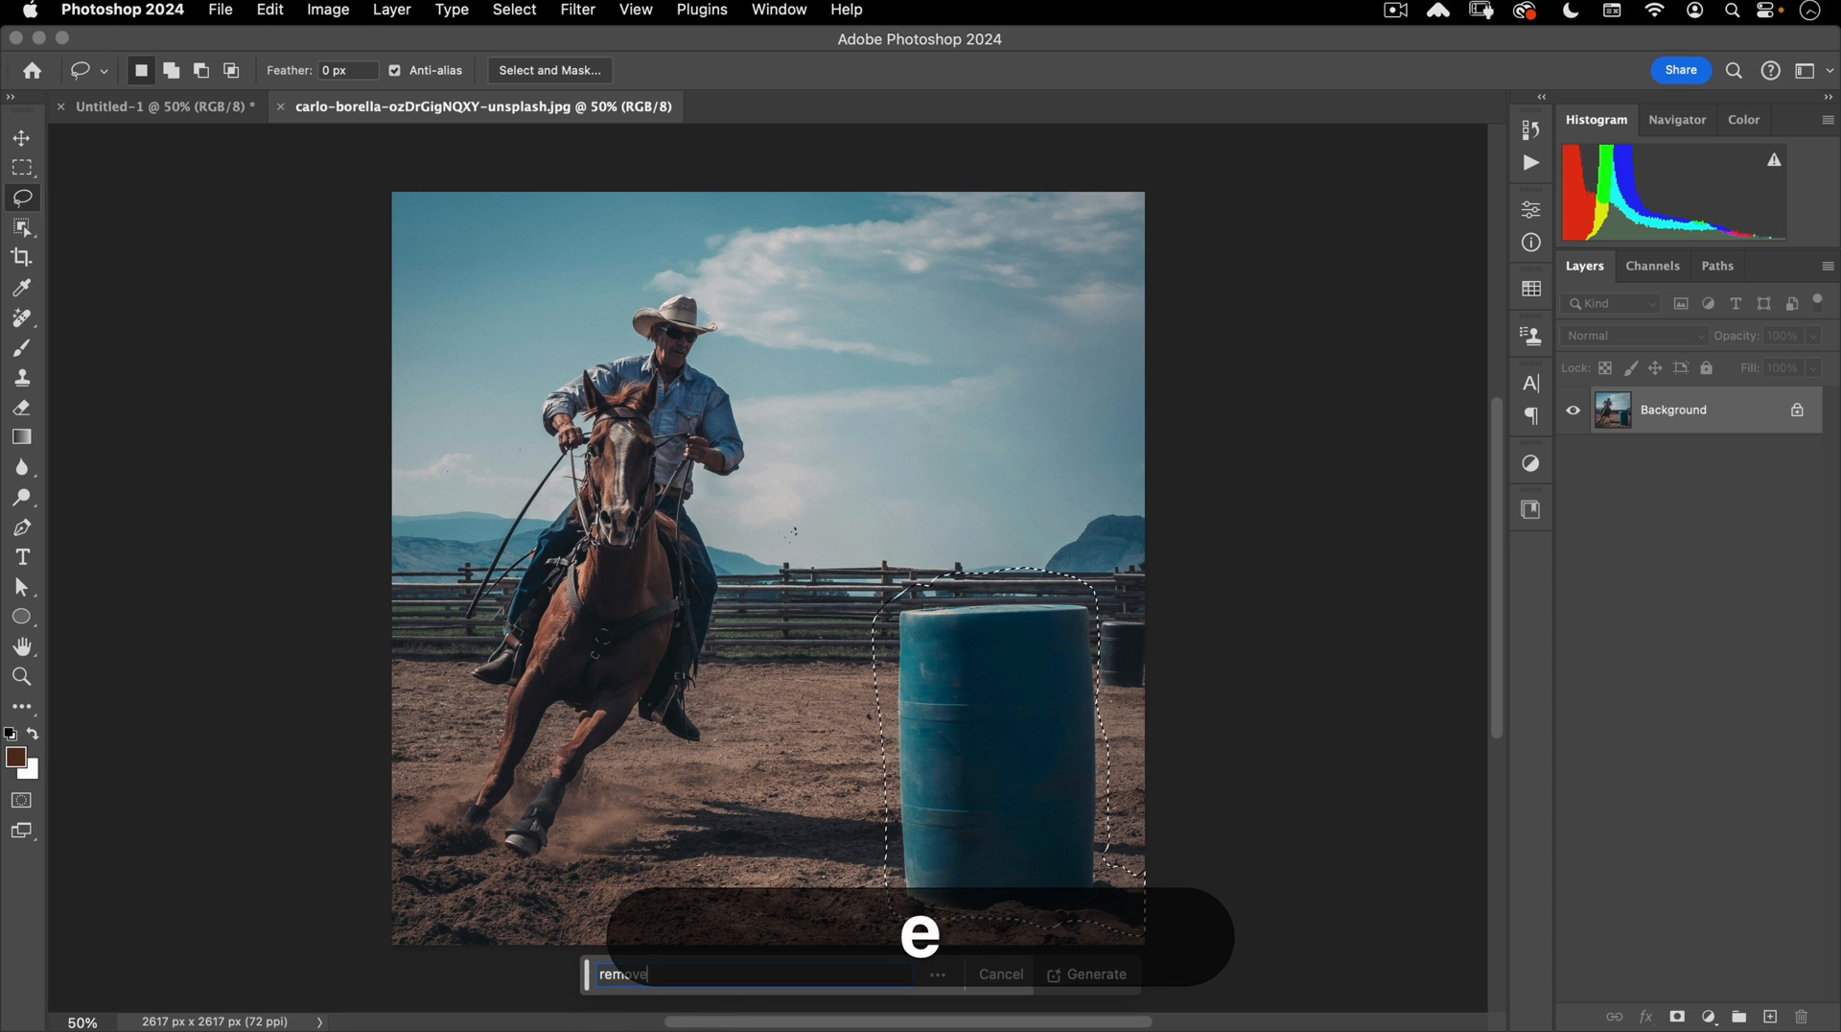
key("Return")
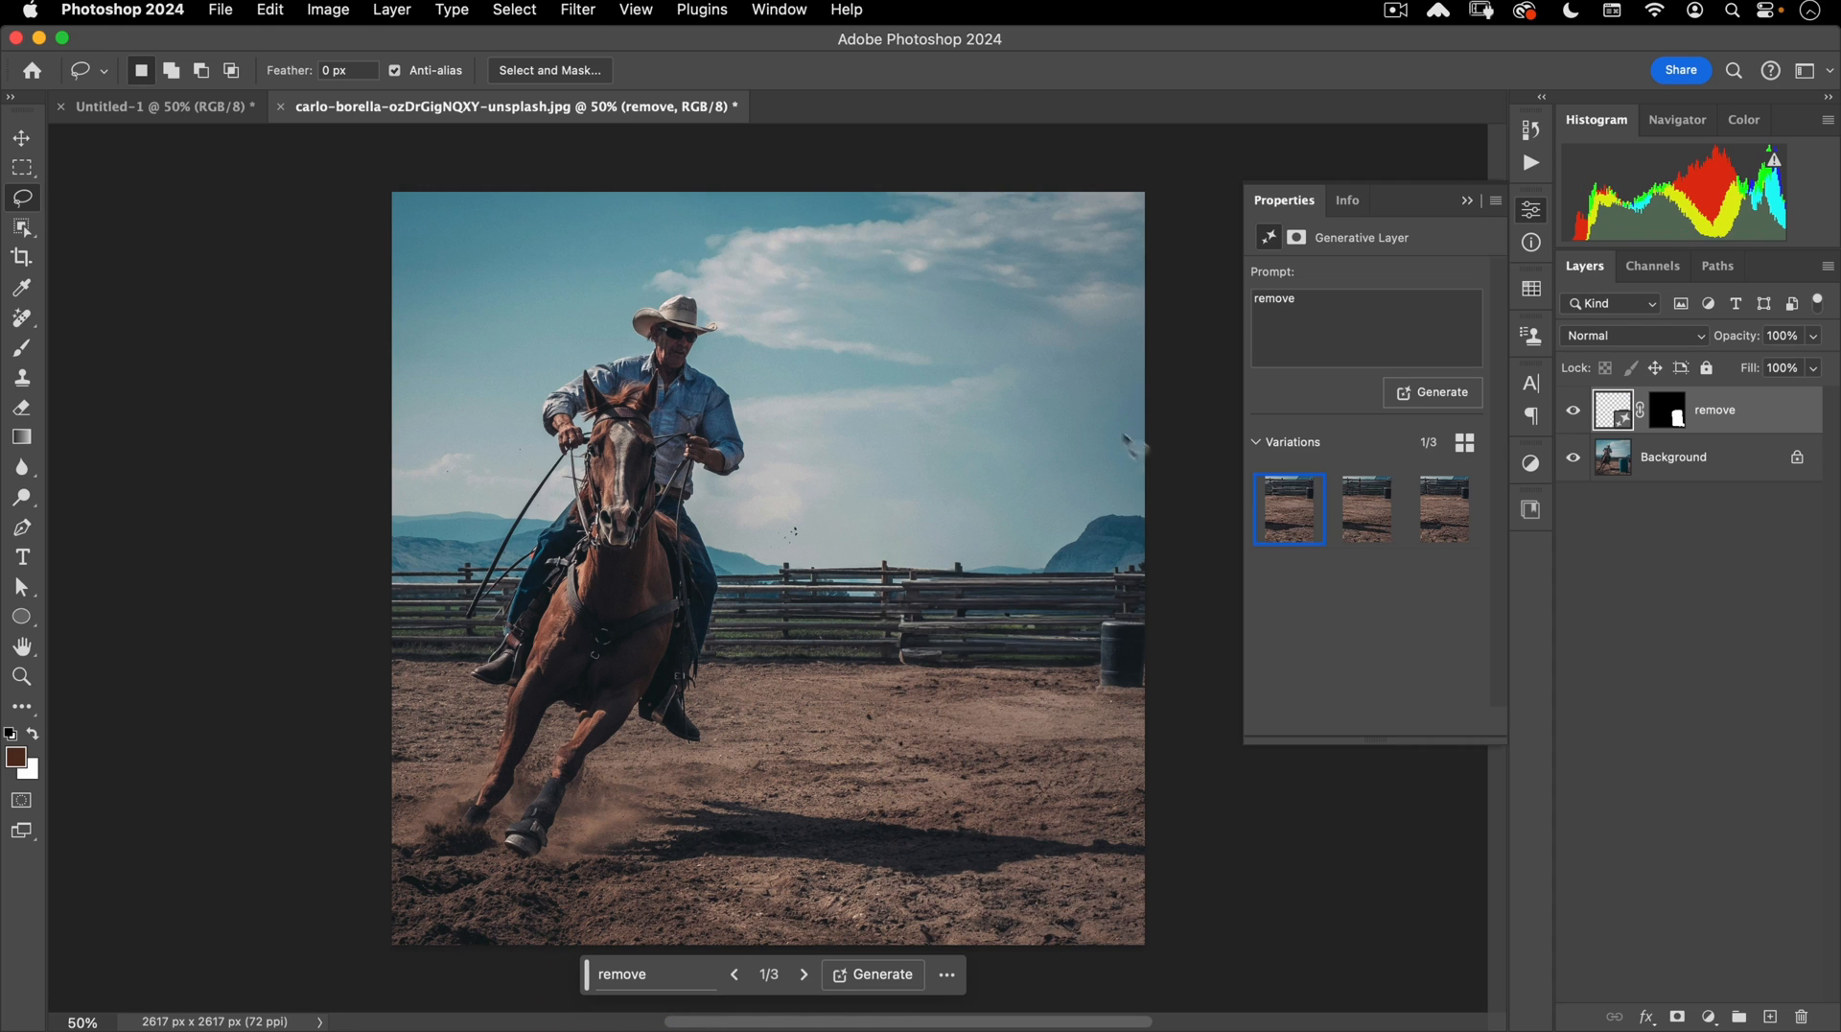
left_click(1356, 529)
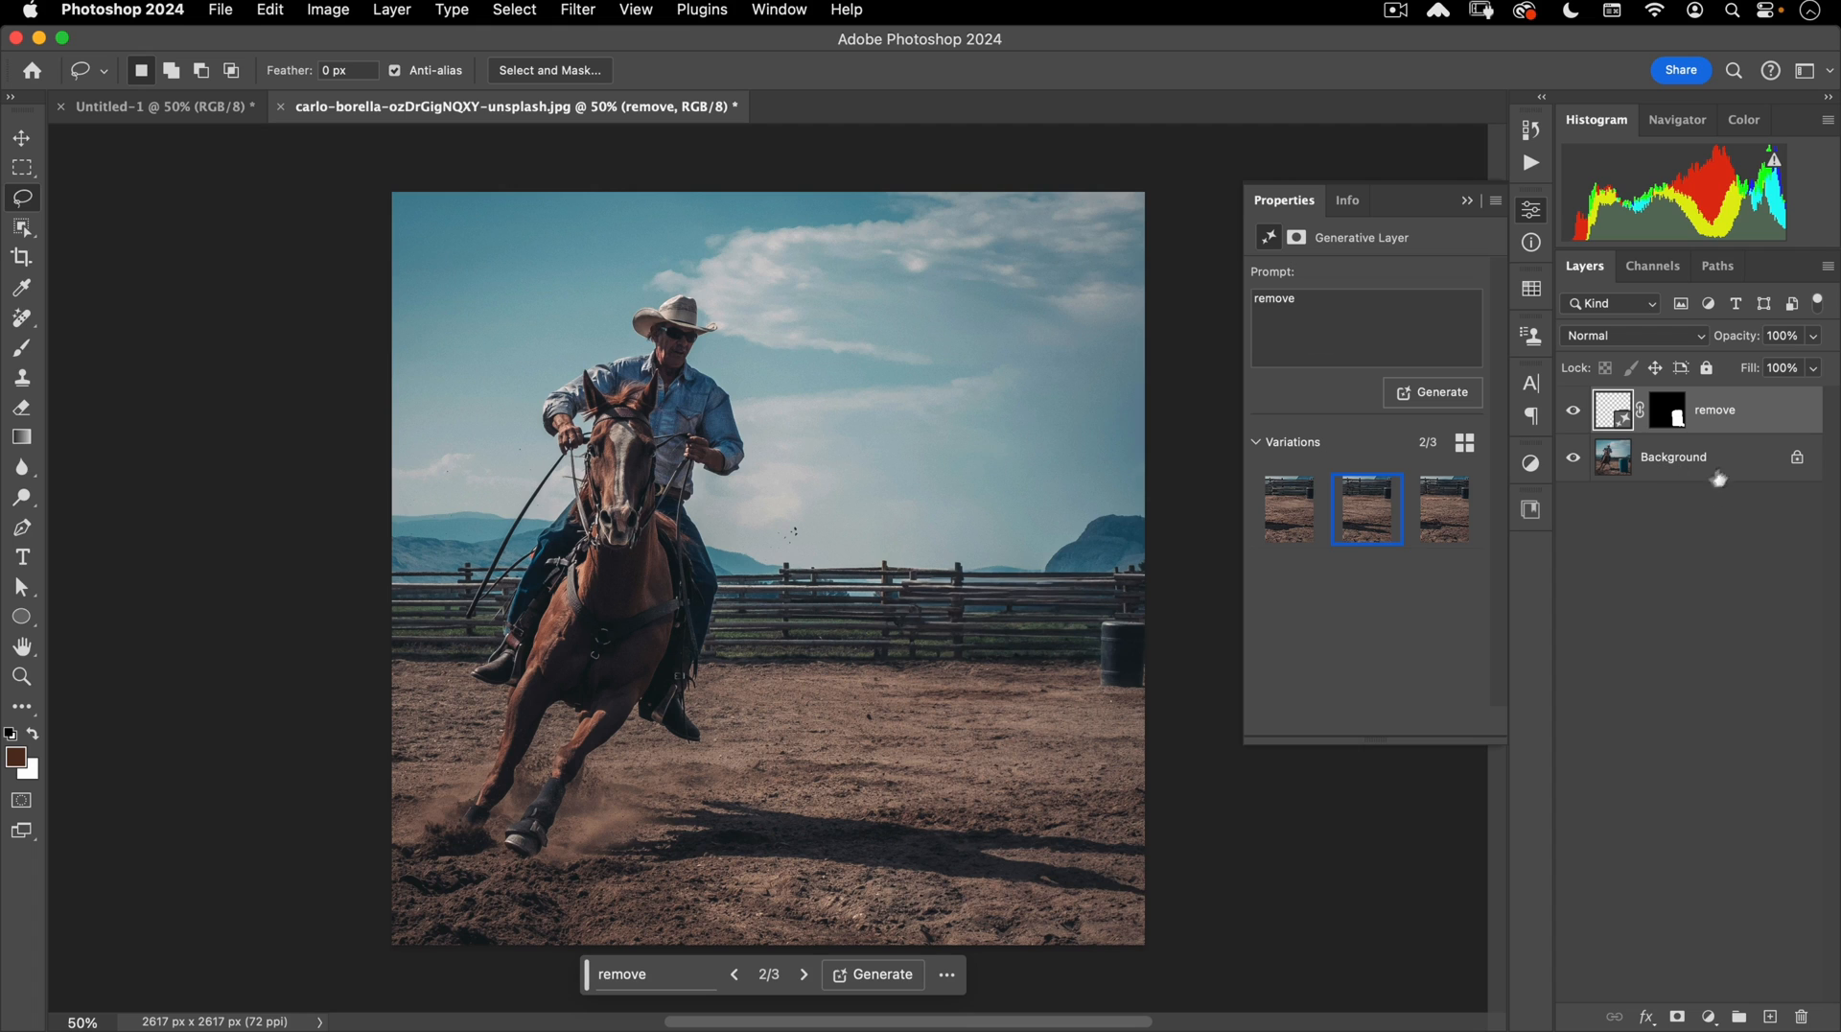
Duplicate the Background layer and merge the copy with the generative "remove" layer.
left_click_drag(1717, 467, 1771, 1017)
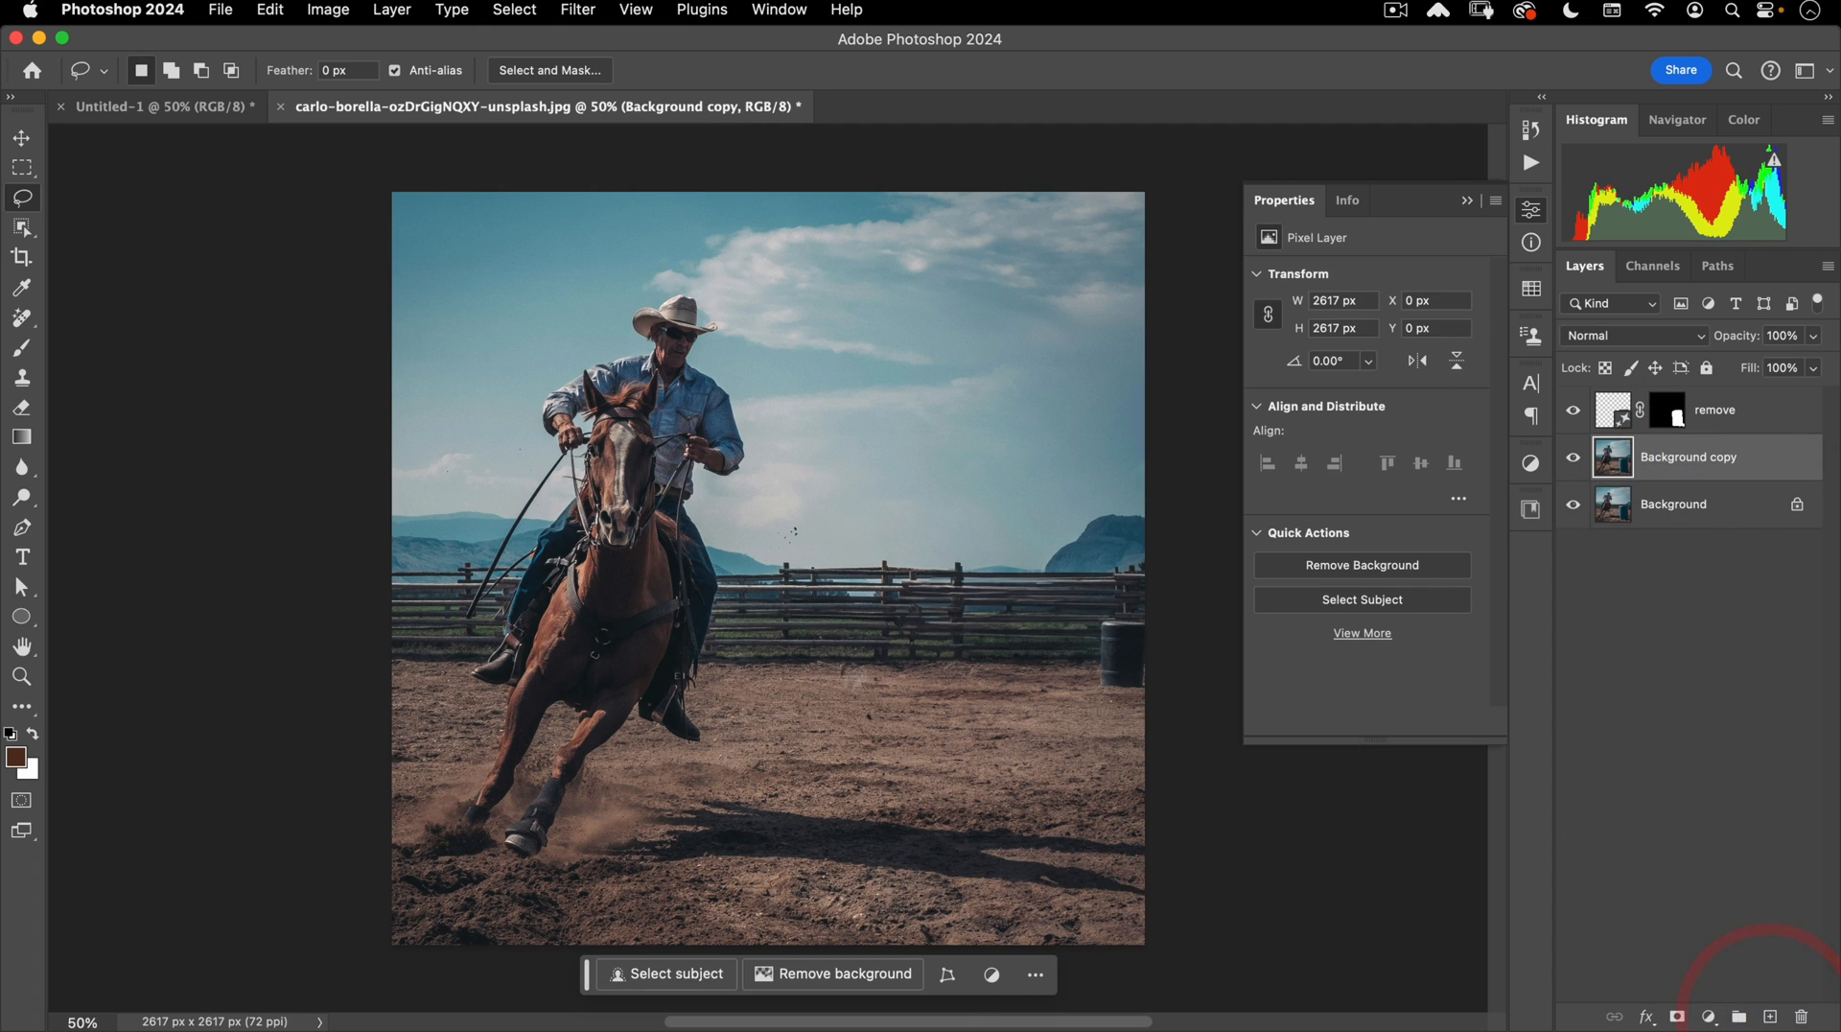
left_click(1747, 418, "shift")
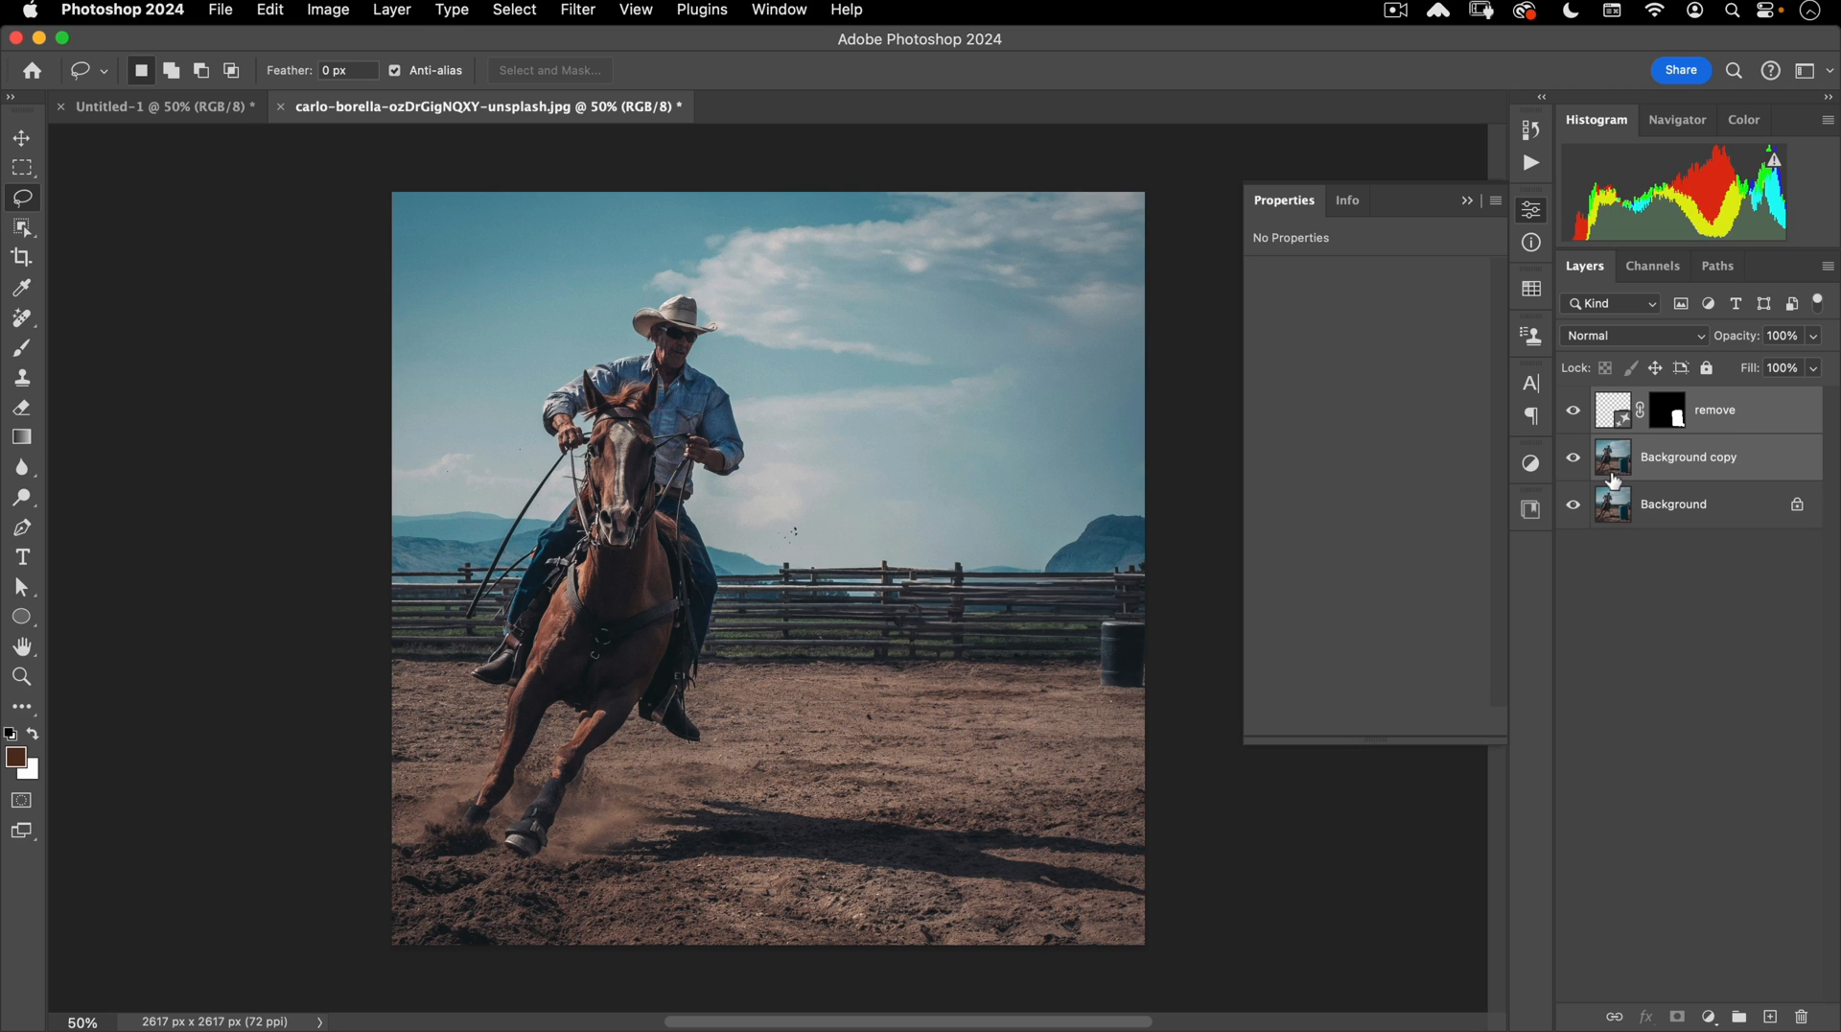
key("super+e")
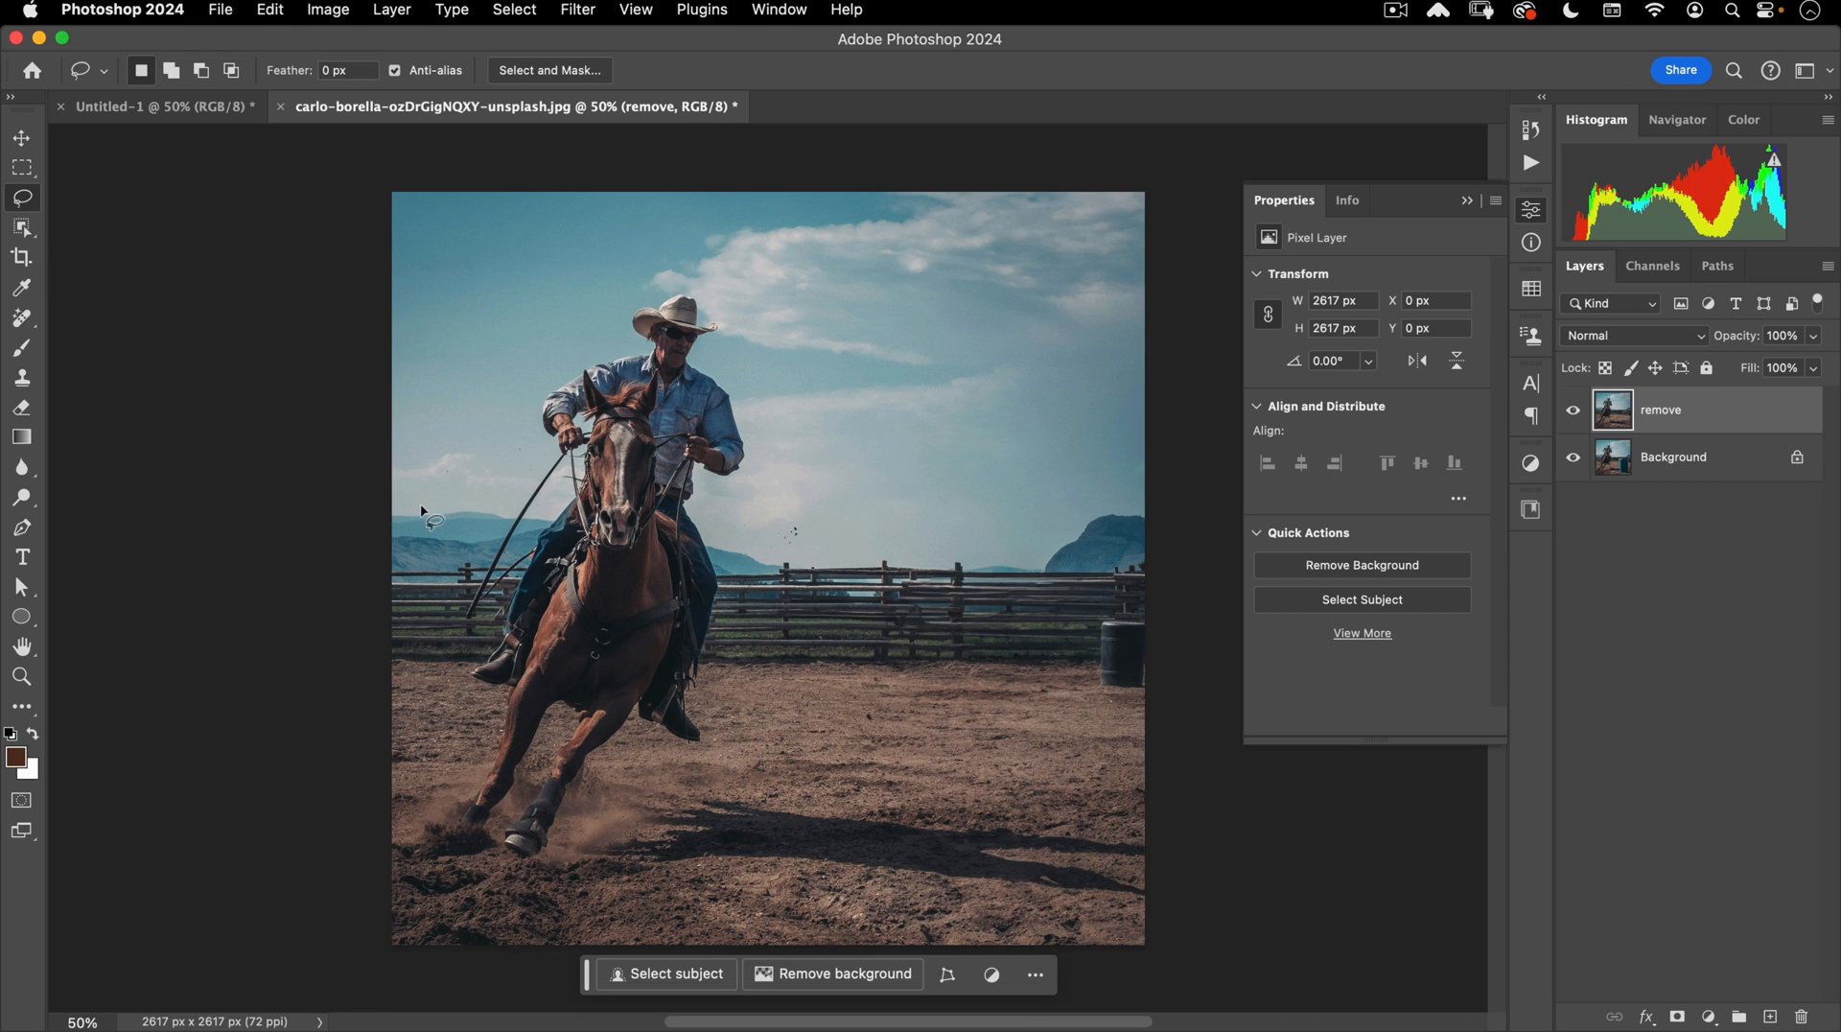
Clear the crop ratio and extend the photo's left side with Generative Expand, making the canvas about 2985 px wide.
left_click(21, 257)
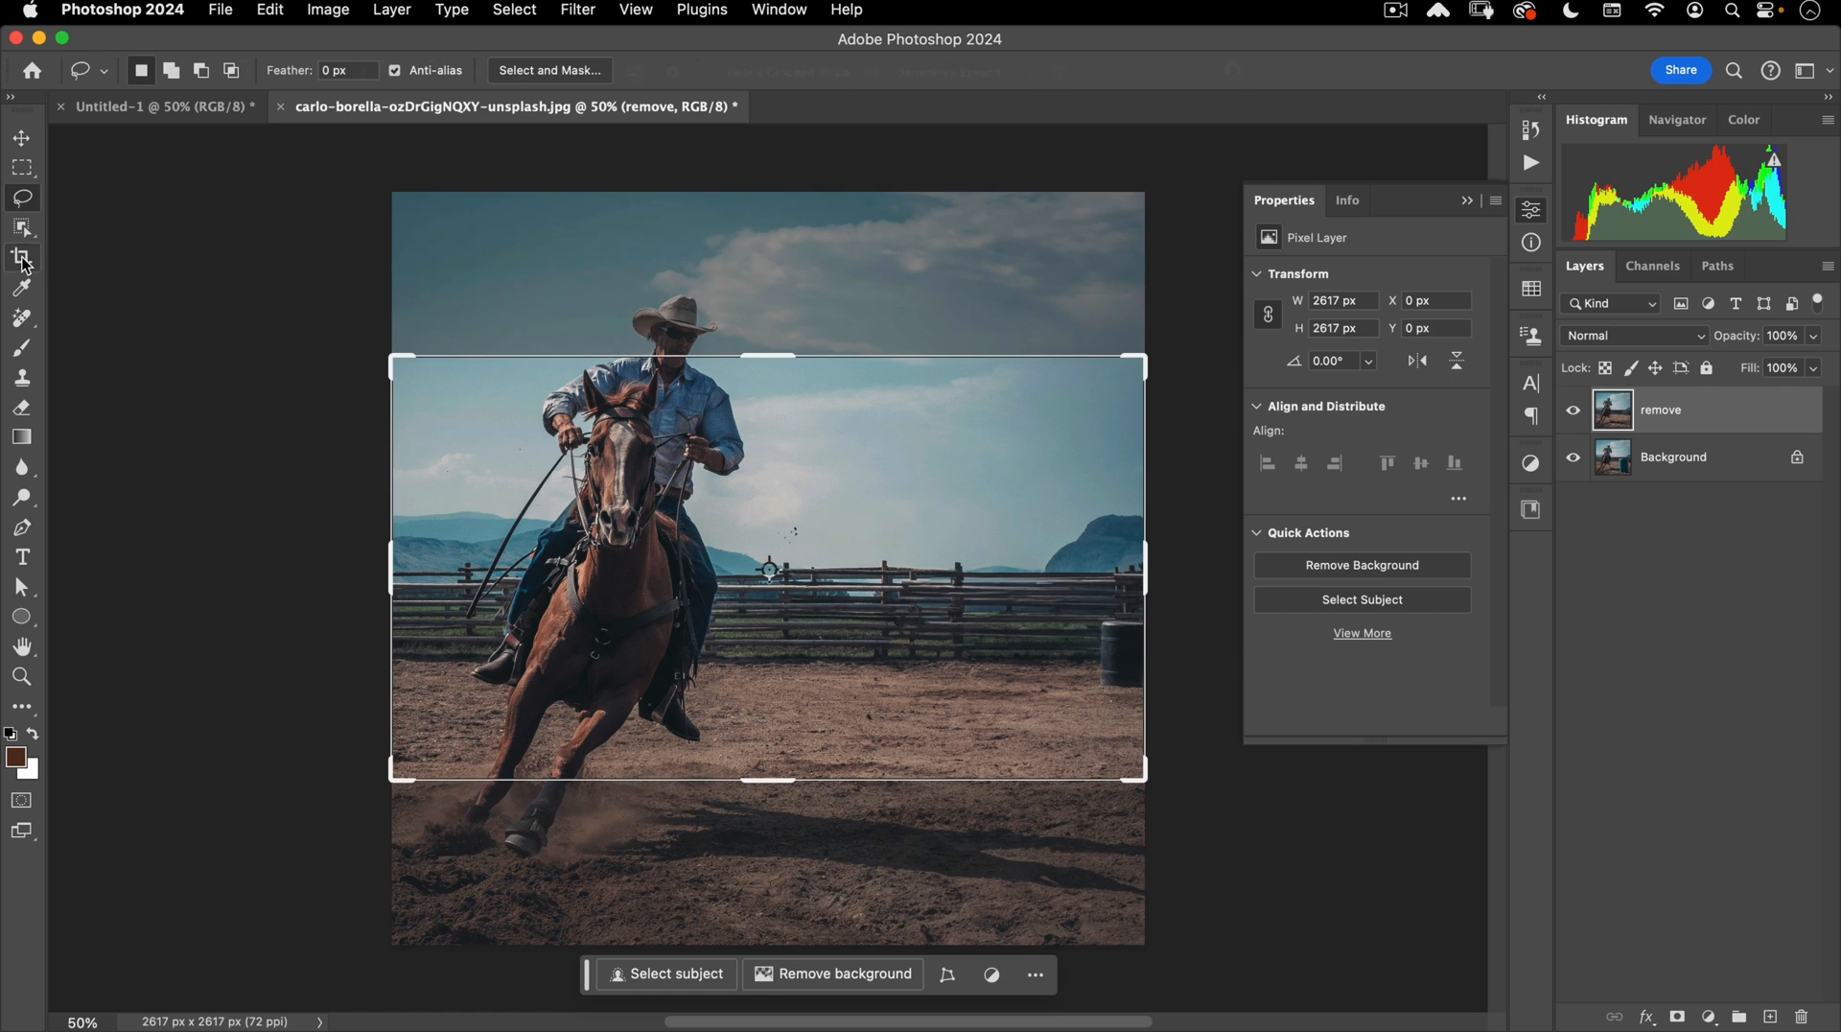
right_click(848, 476)
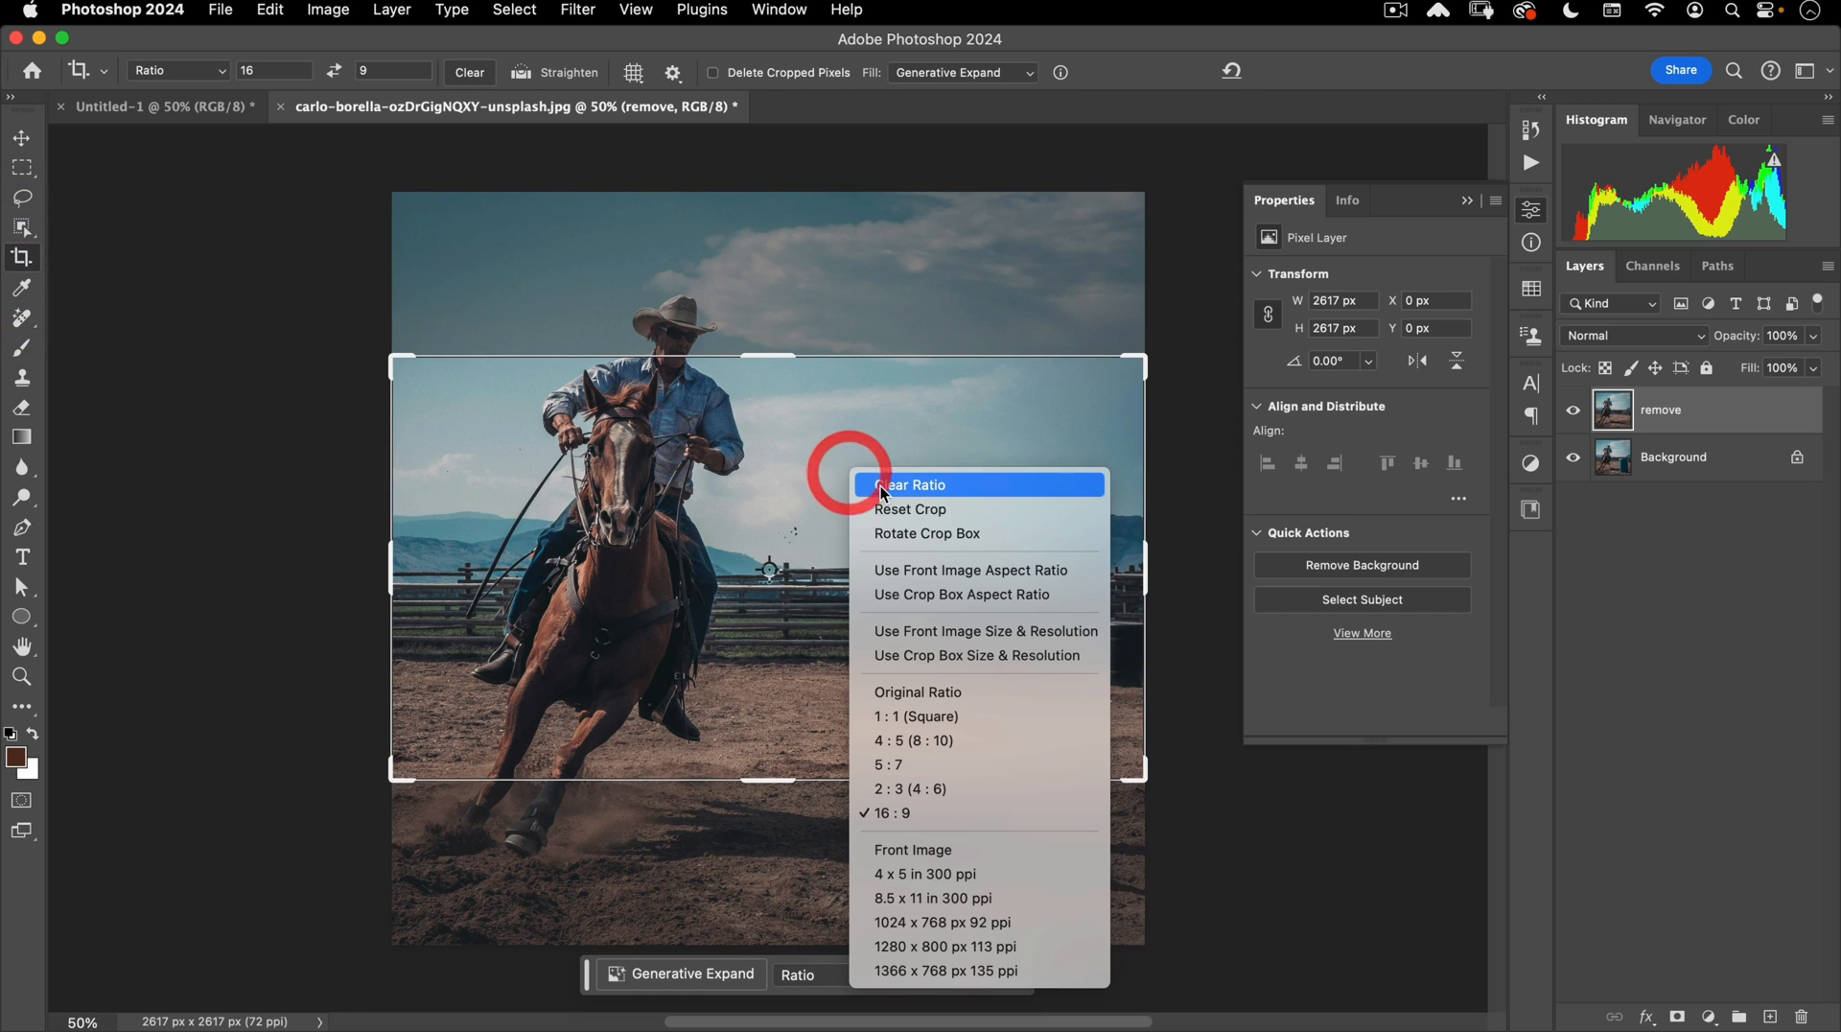
left_click(883, 500)
left_click(923, 75)
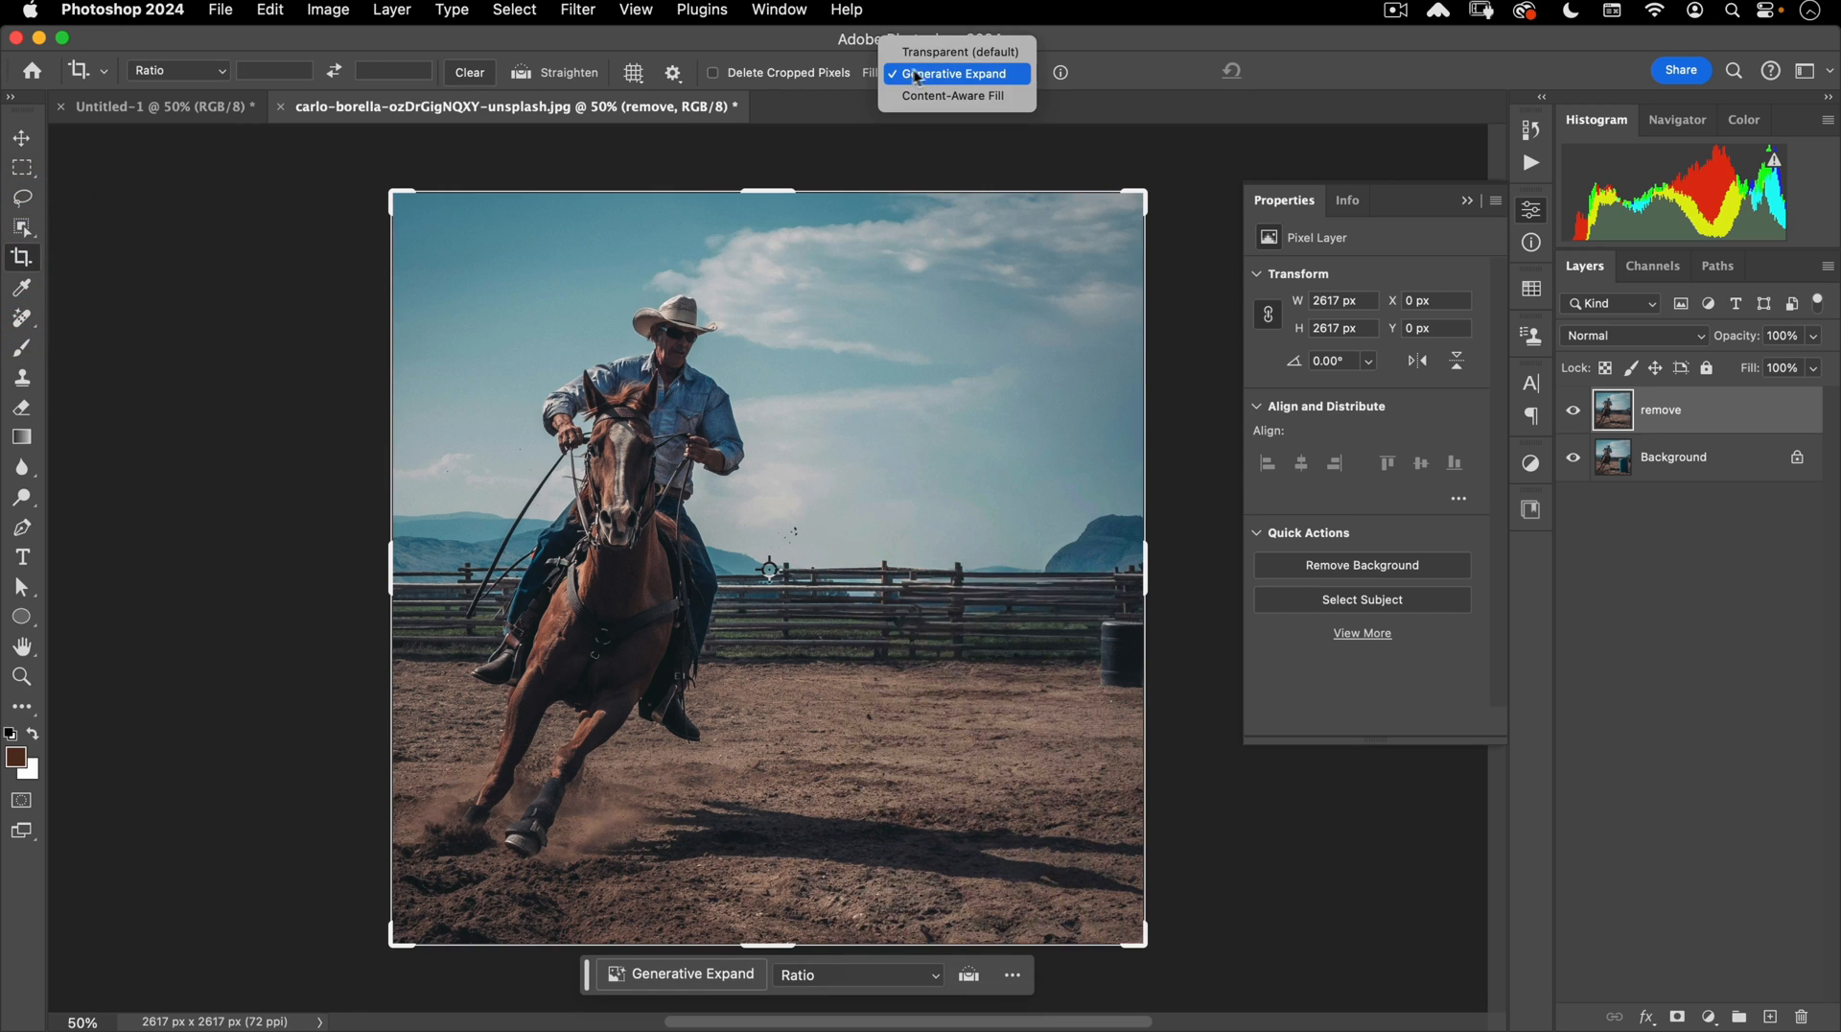
left_click(923, 75)
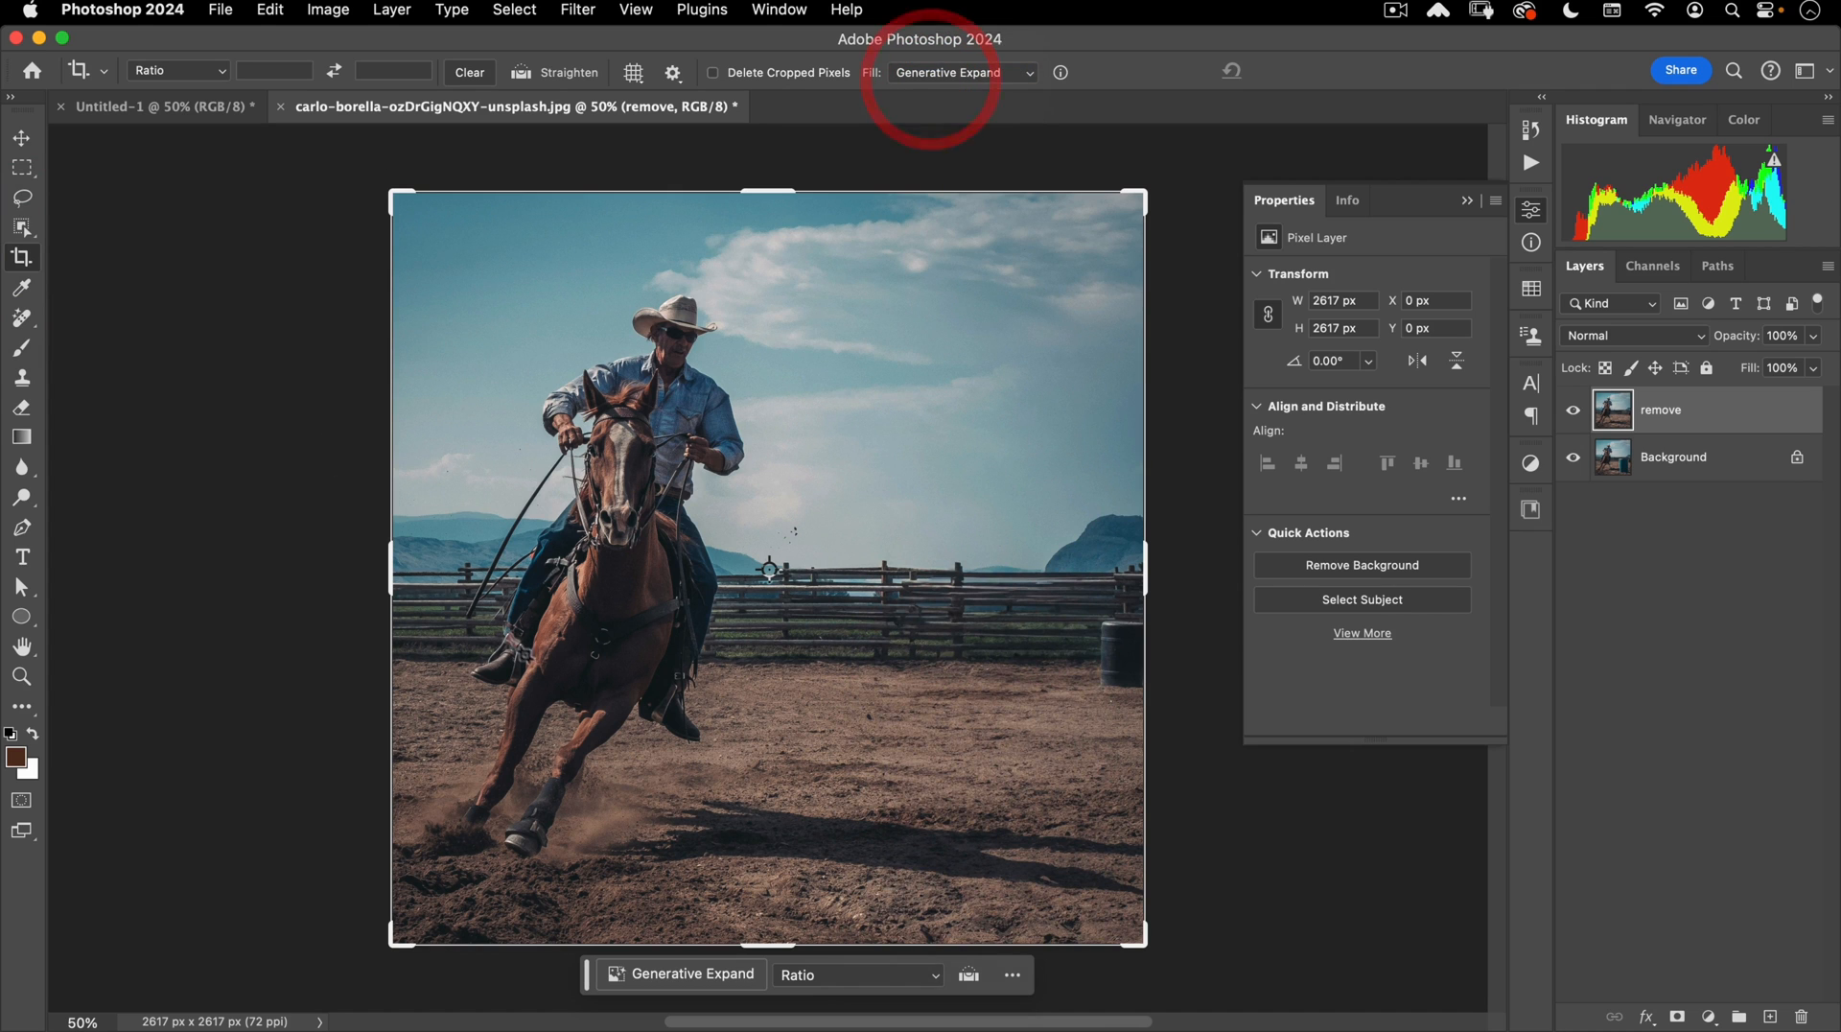
left_click_drag(390, 566, 338, 548)
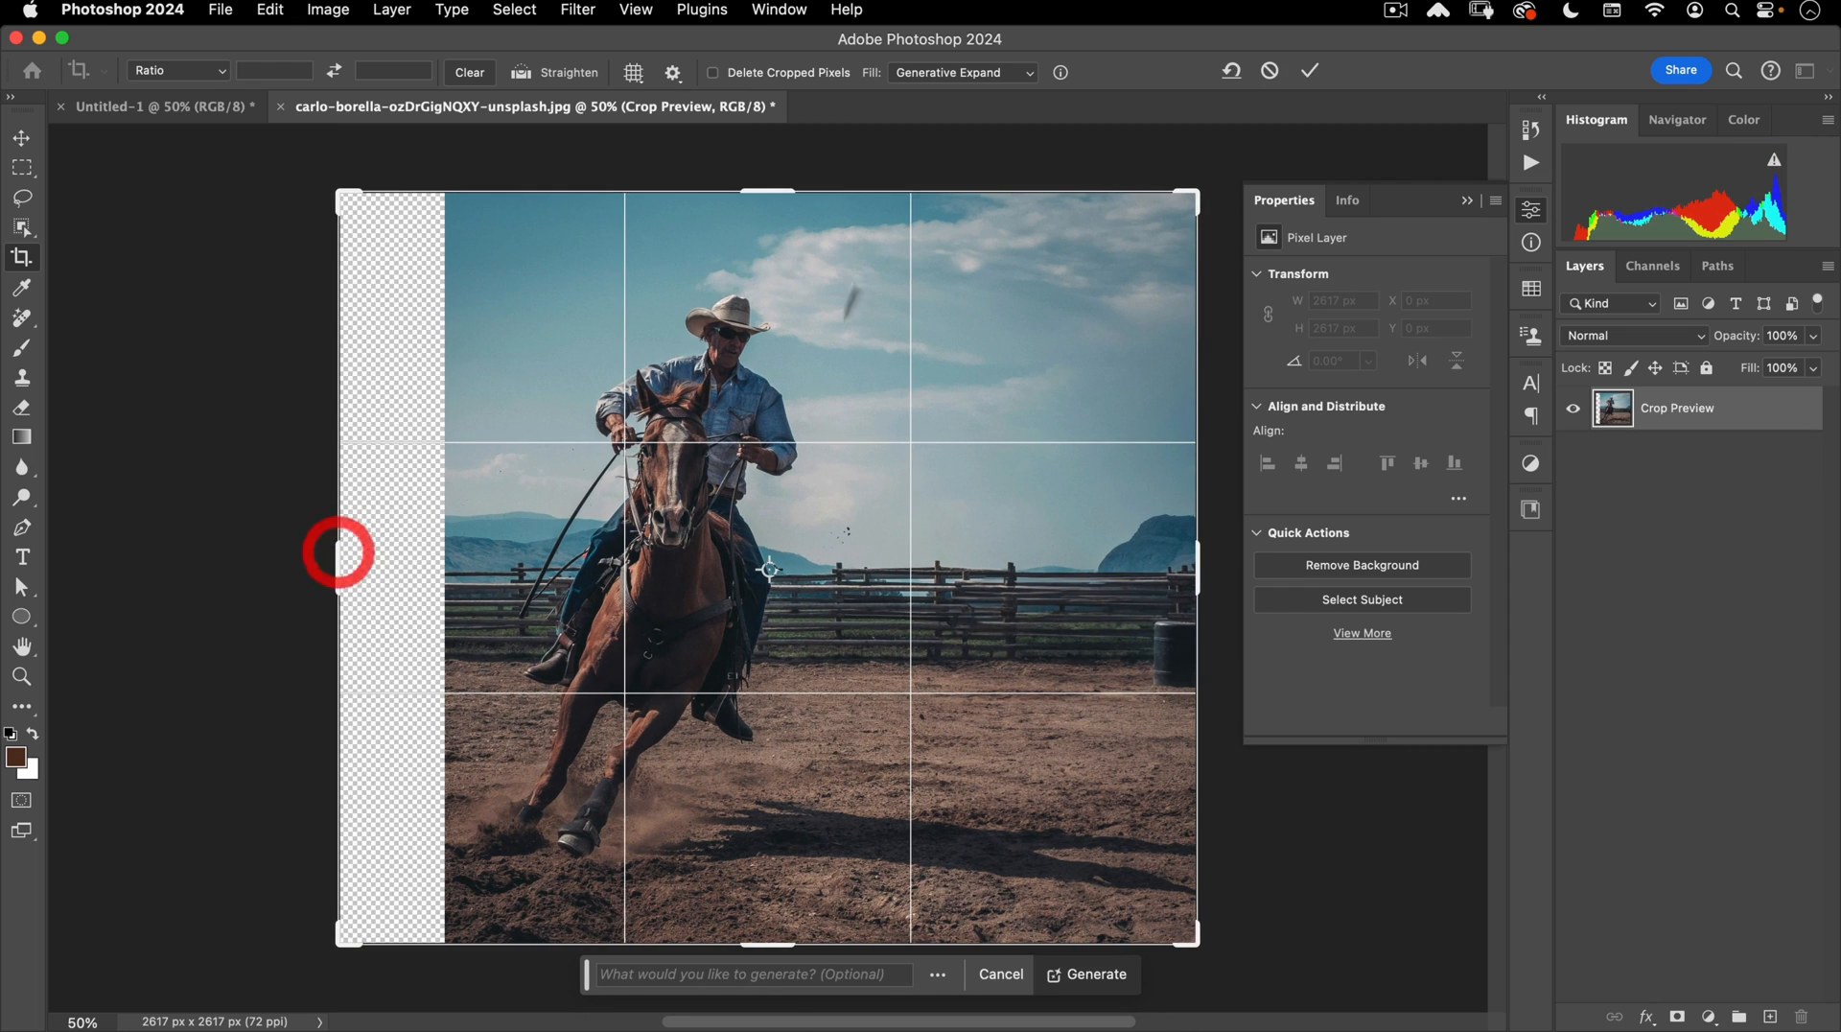
left_click(1311, 72)
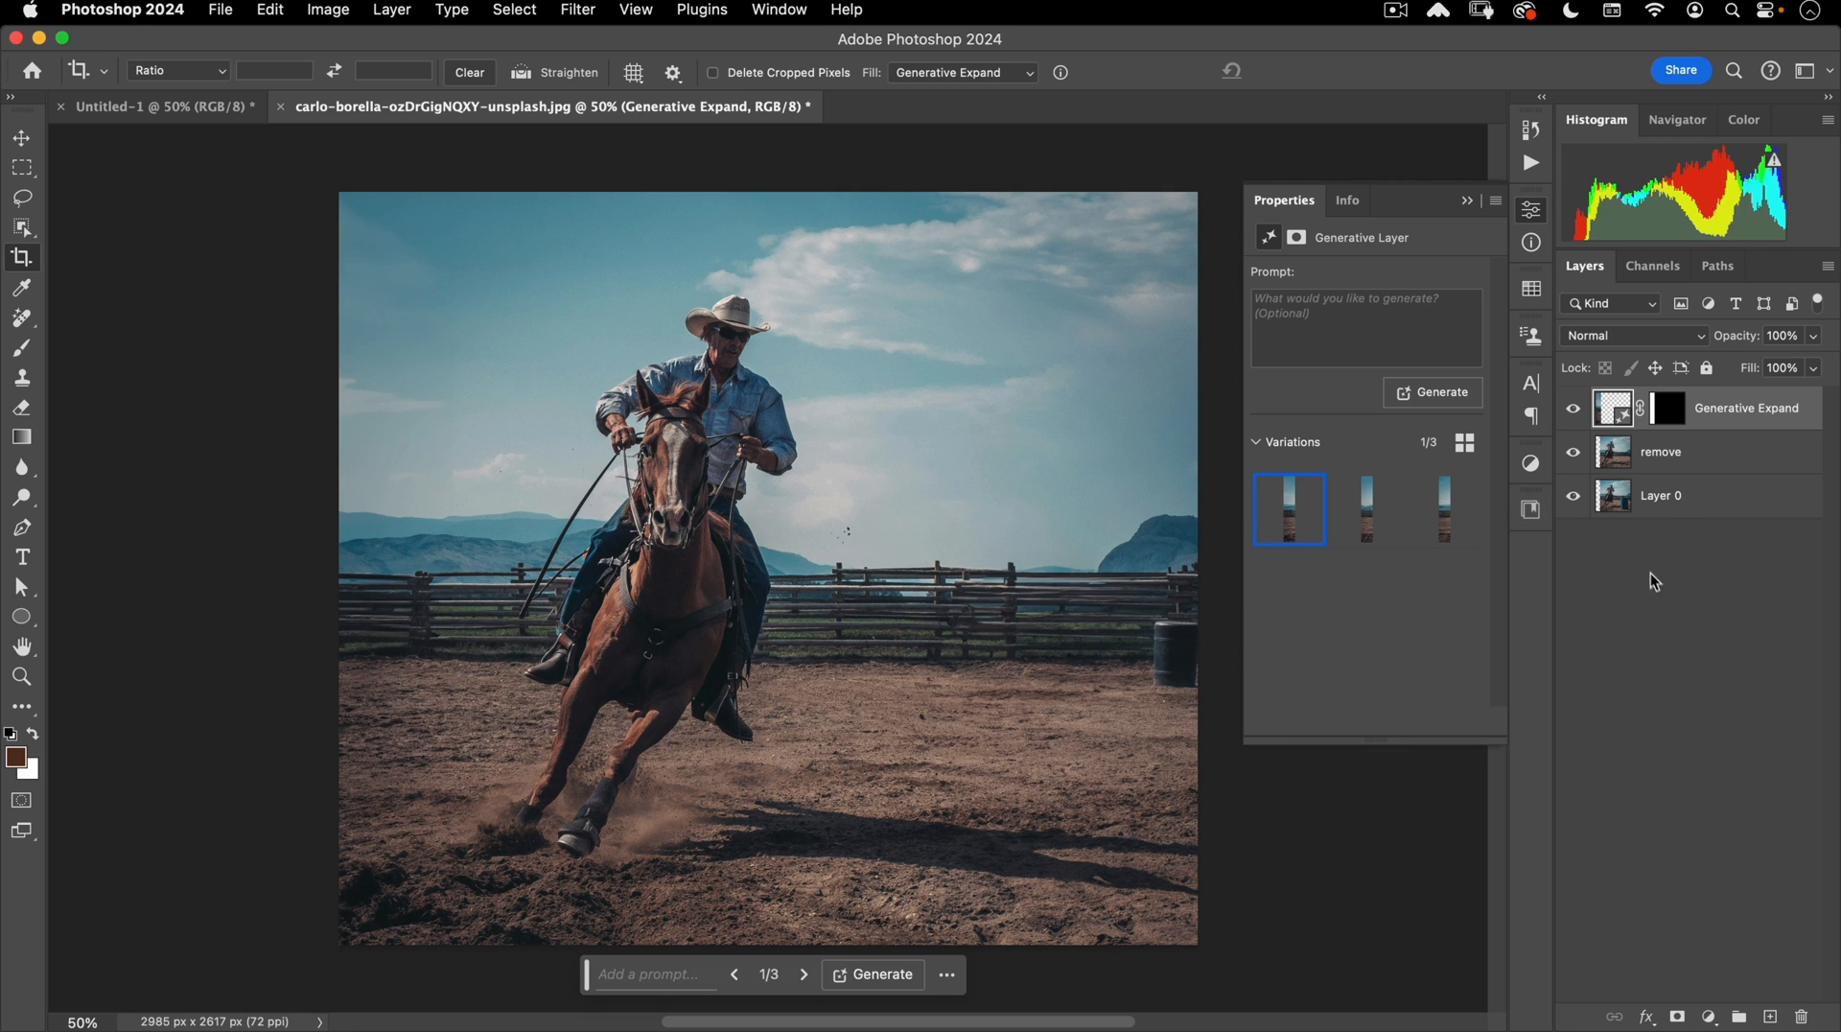
Merge the Generative Expand layer with the "remove" layer and rename the merged layer "subject".
left_click(1688, 450, "shift")
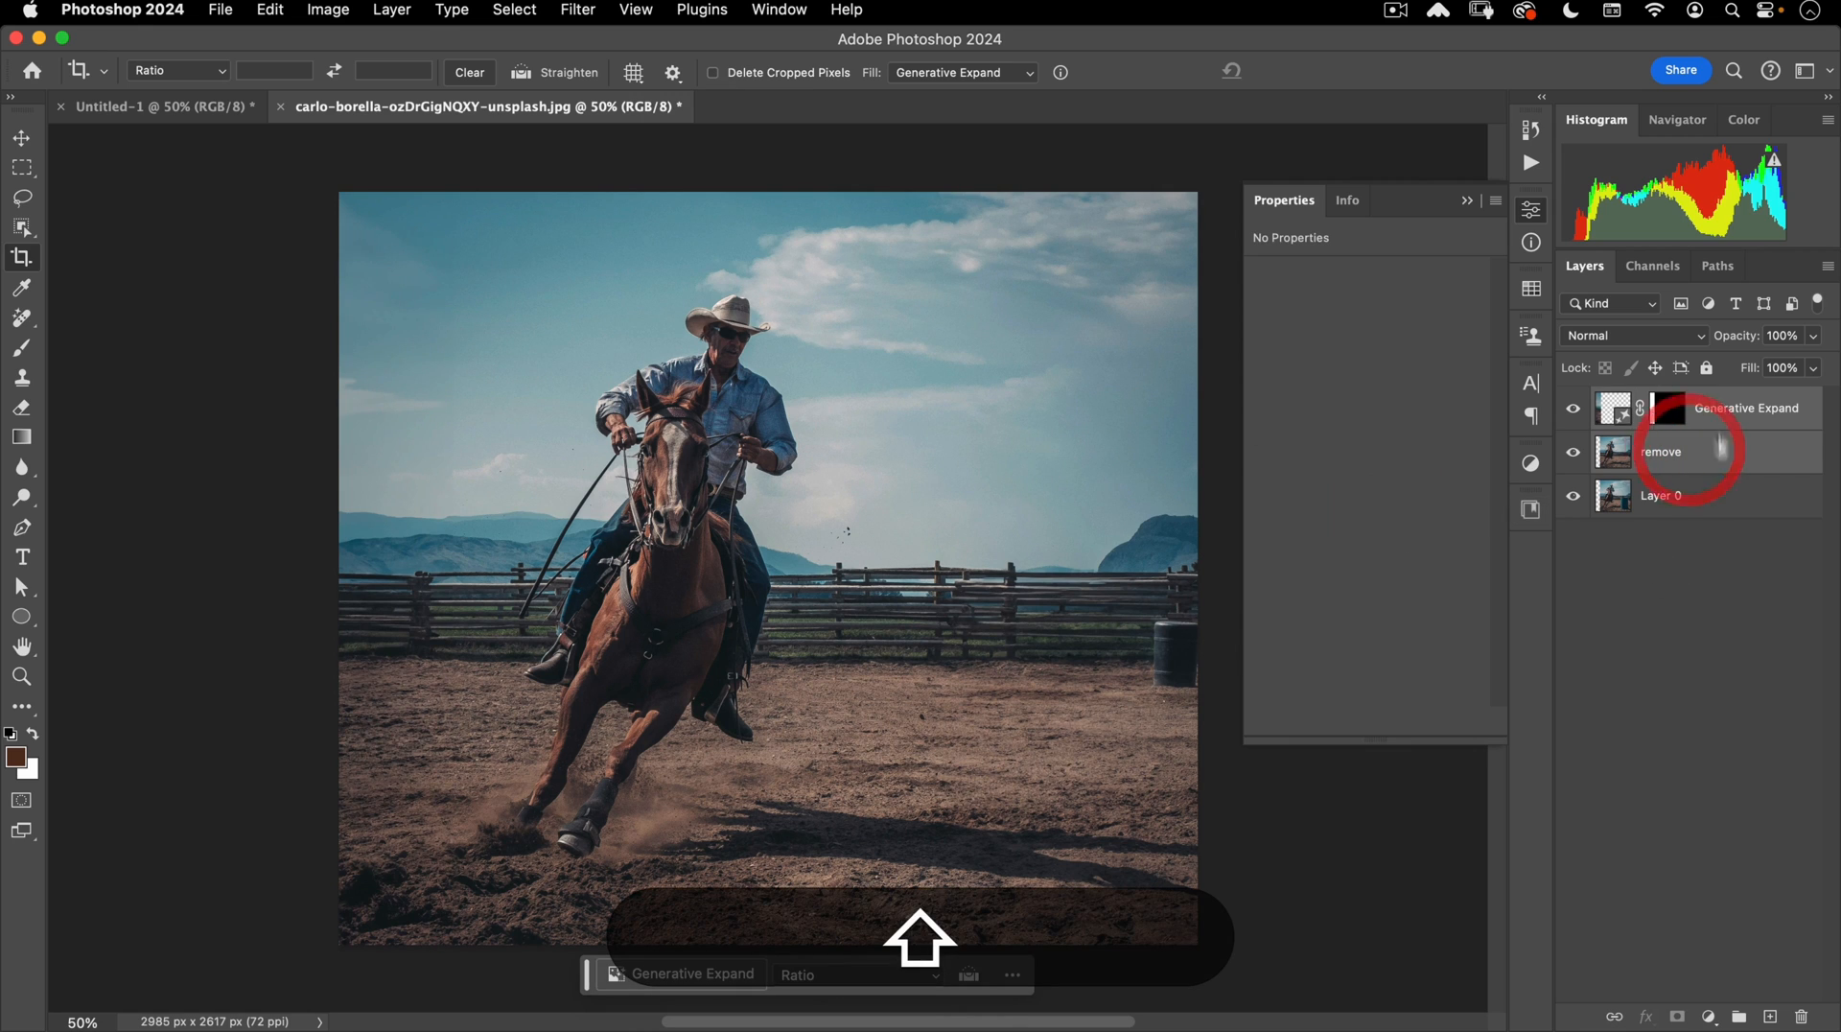
key("super+e")
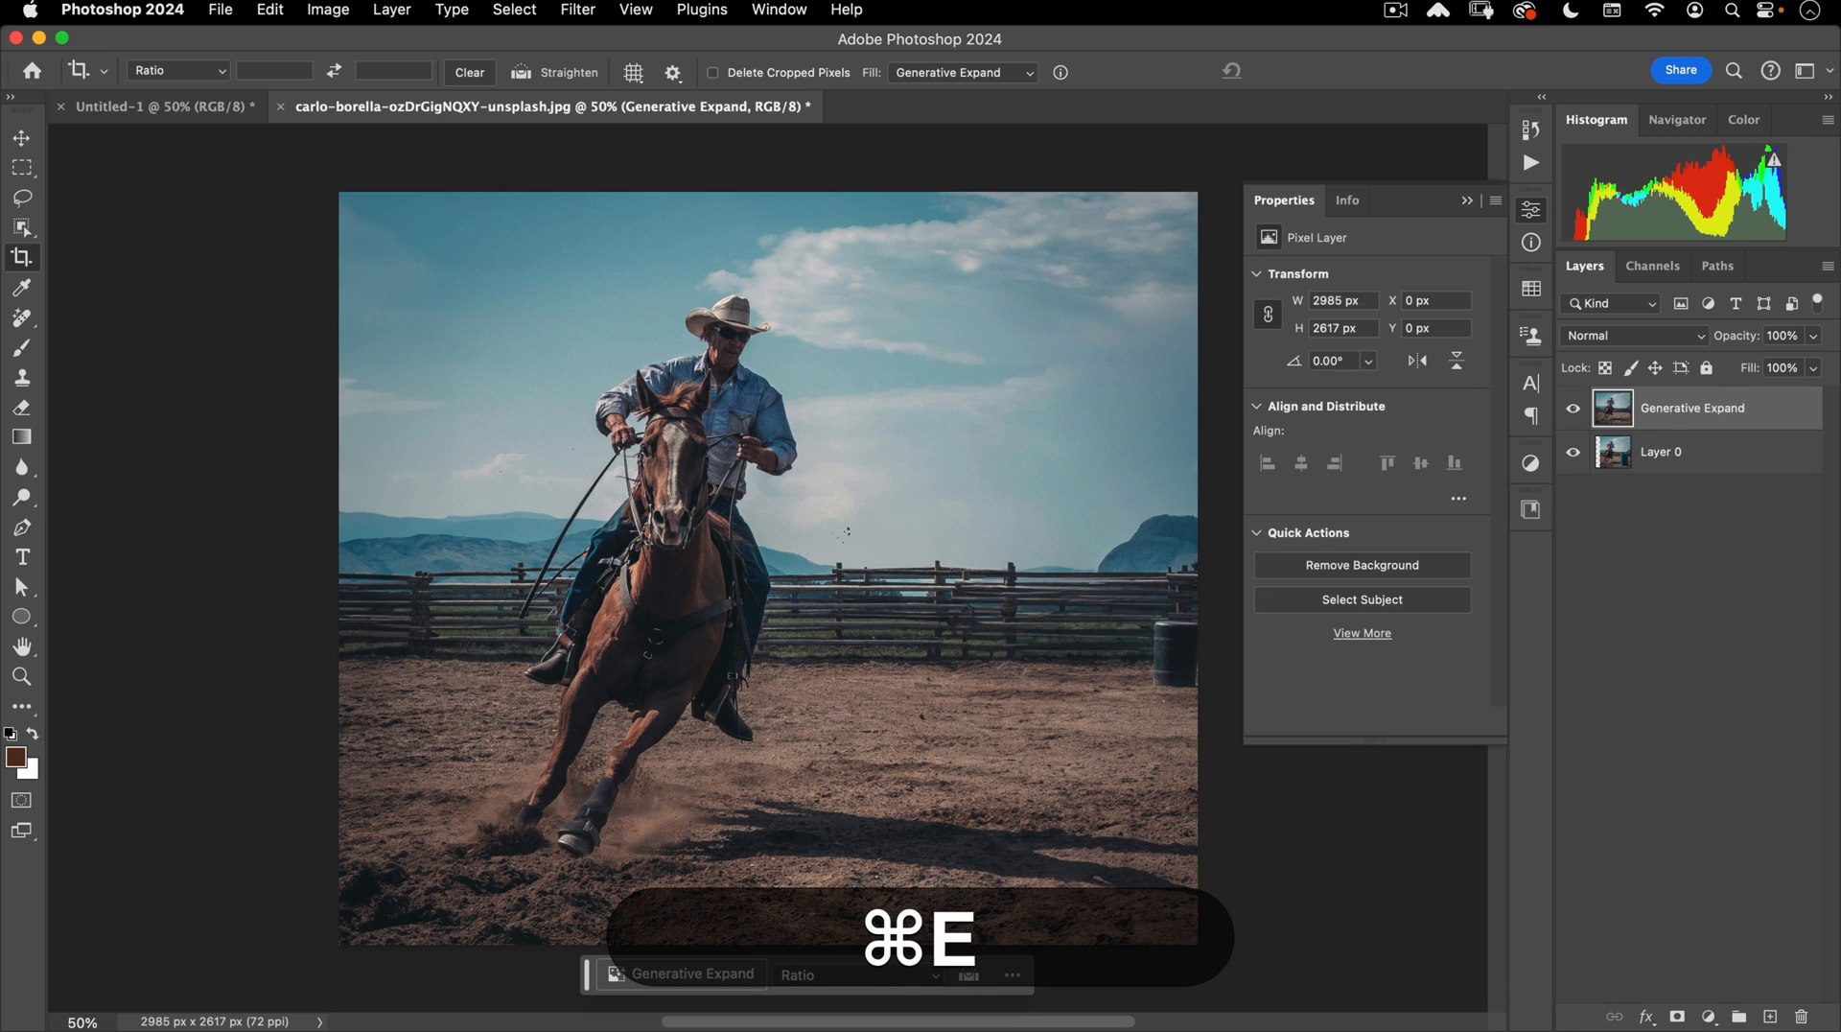
key("v")
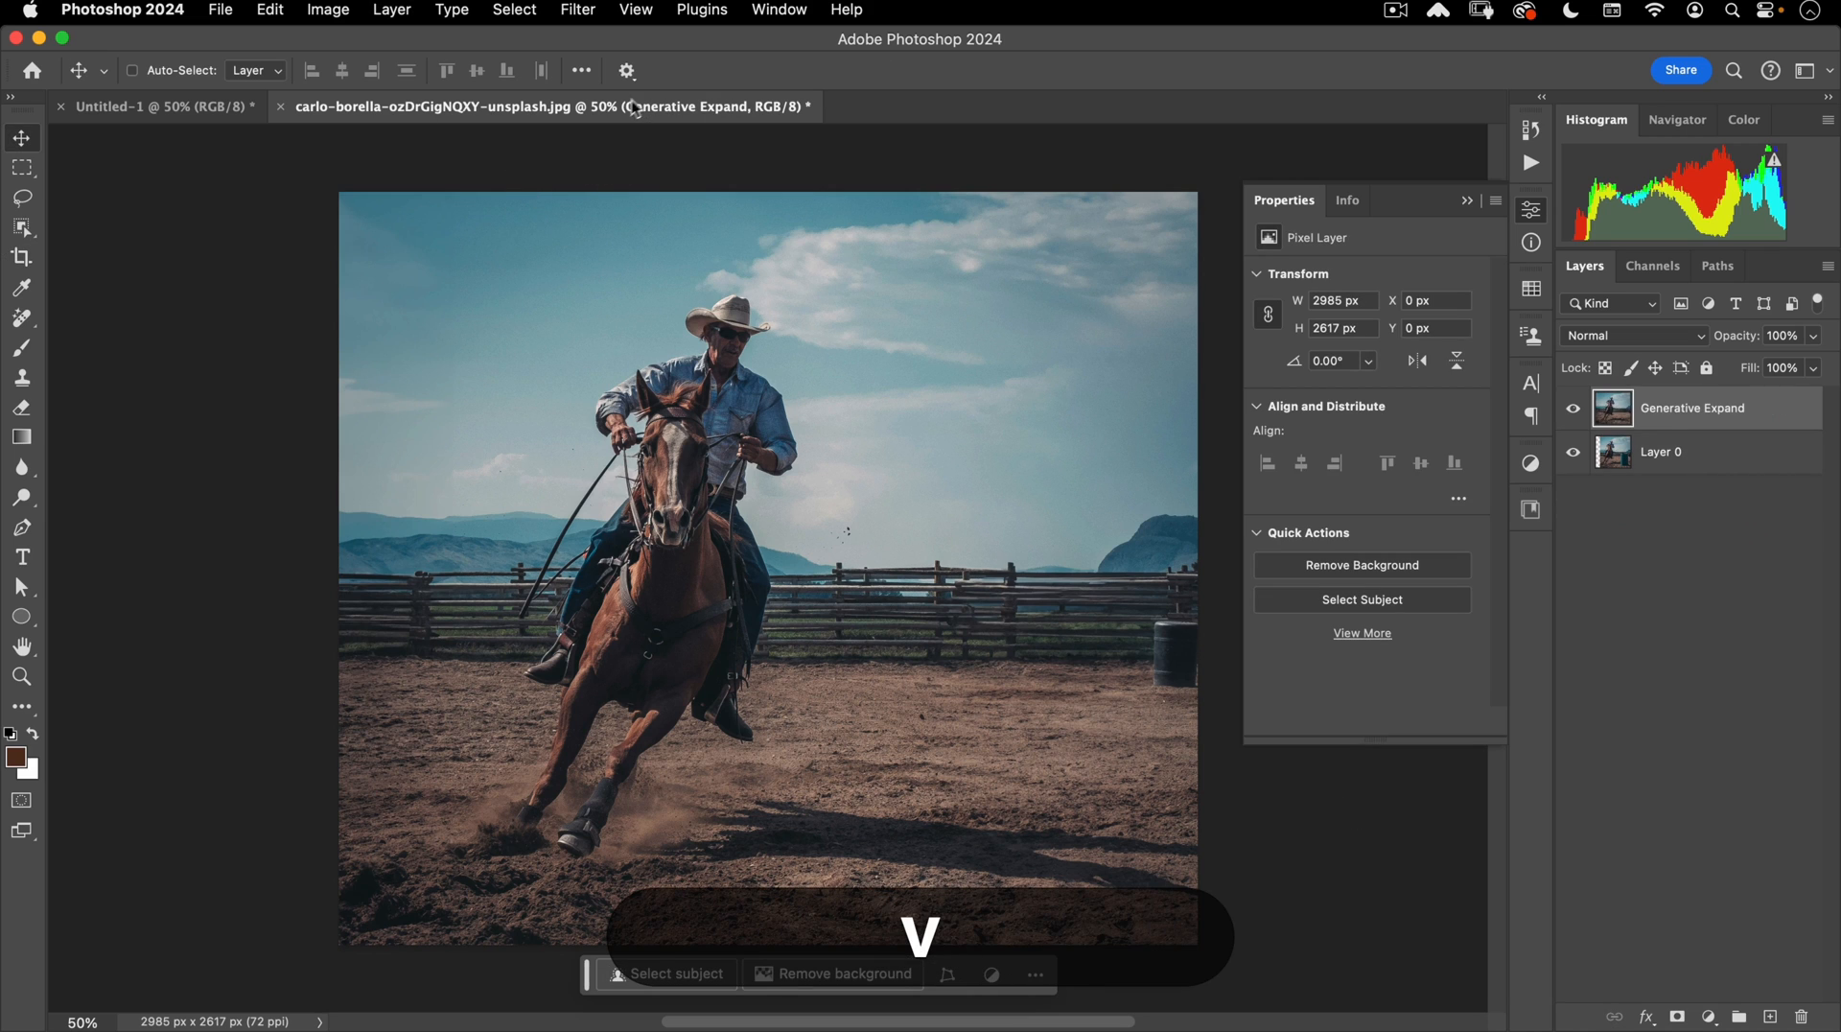
double_click(1680, 414)
type("subject")
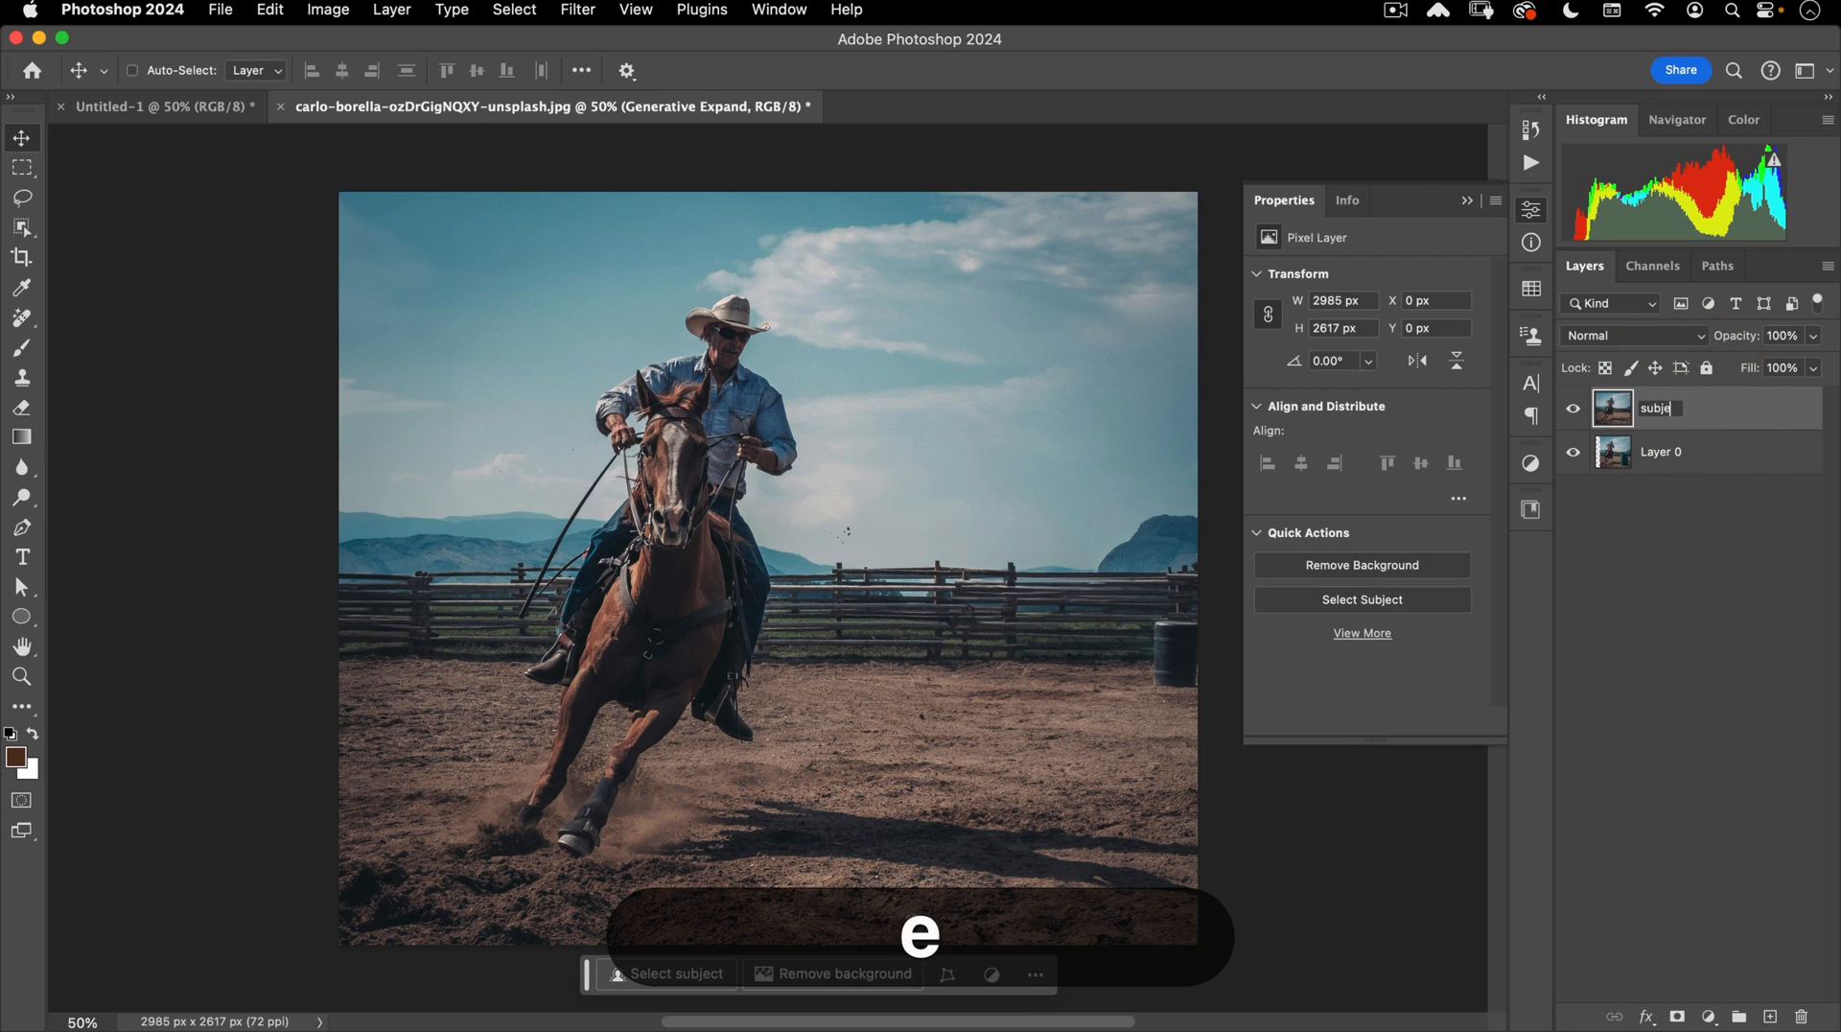
key("Return")
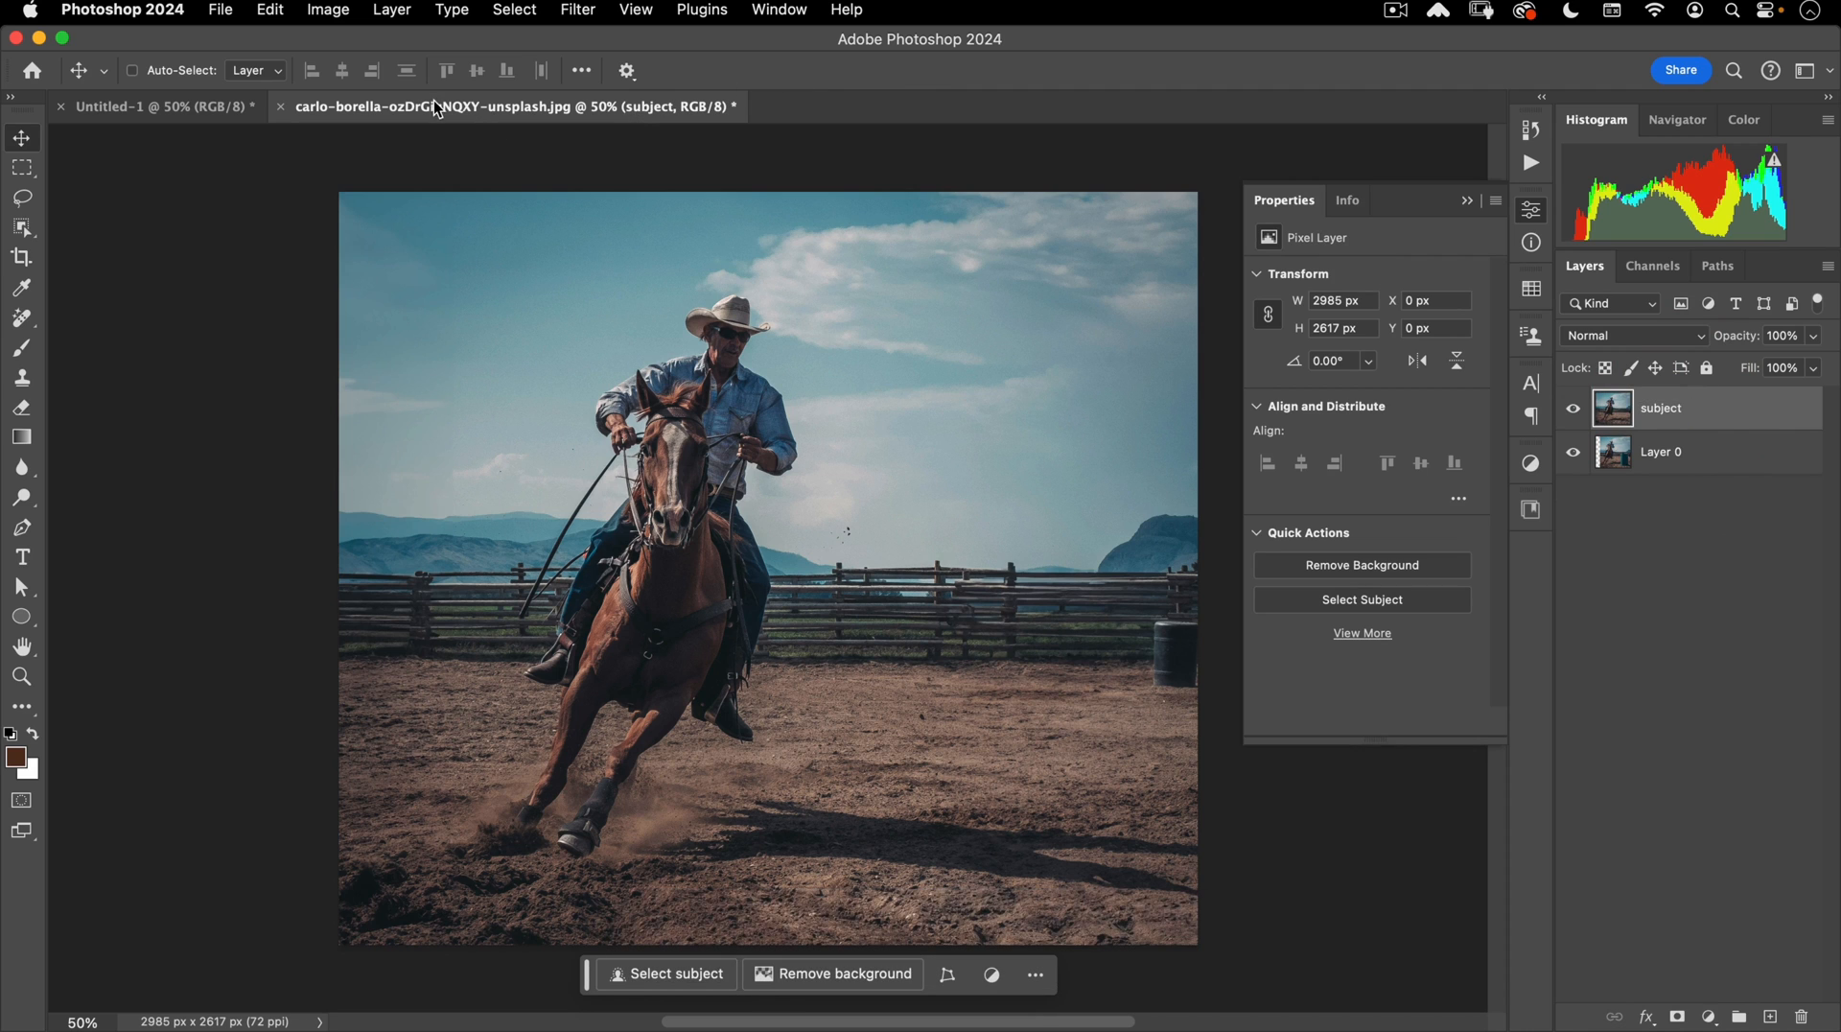
Copy the subject layer into the Untitled-1 poster document and move it against the displayed guides to about X -269, Y 149 px.
left_click_drag(429, 113, 841, 300)
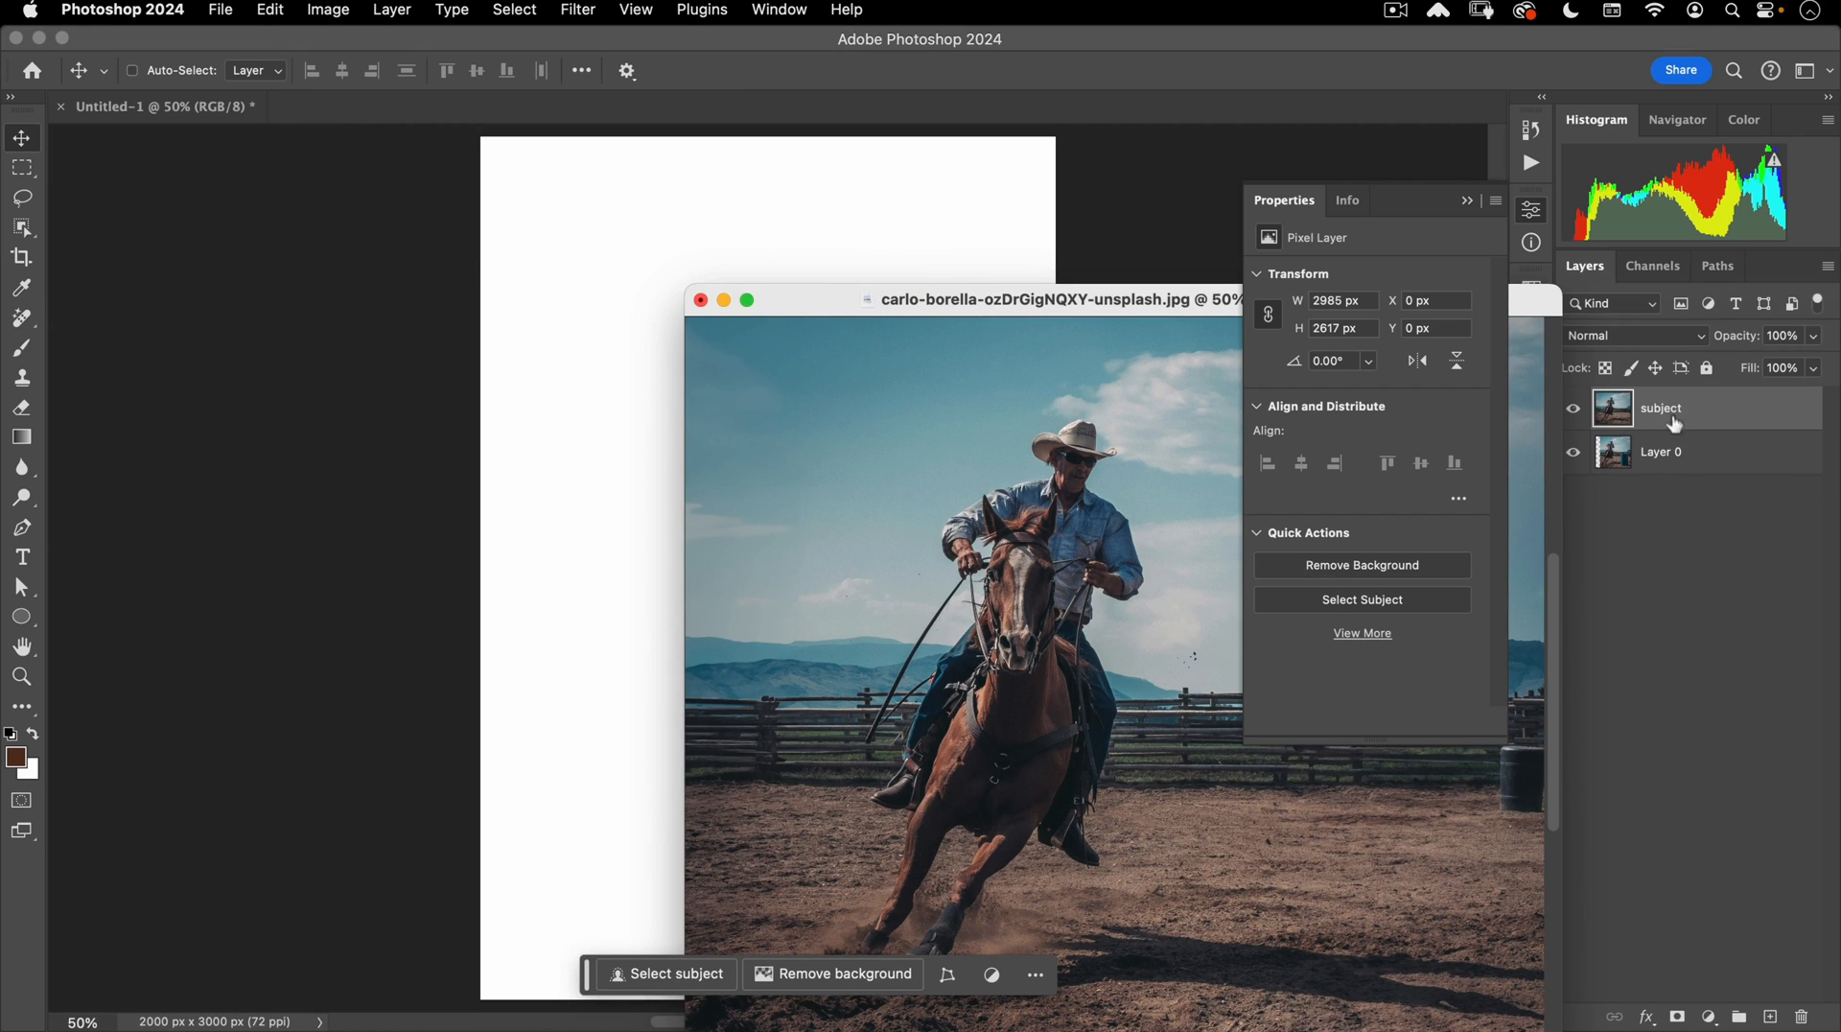
left_click_drag(886, 473, 595, 447)
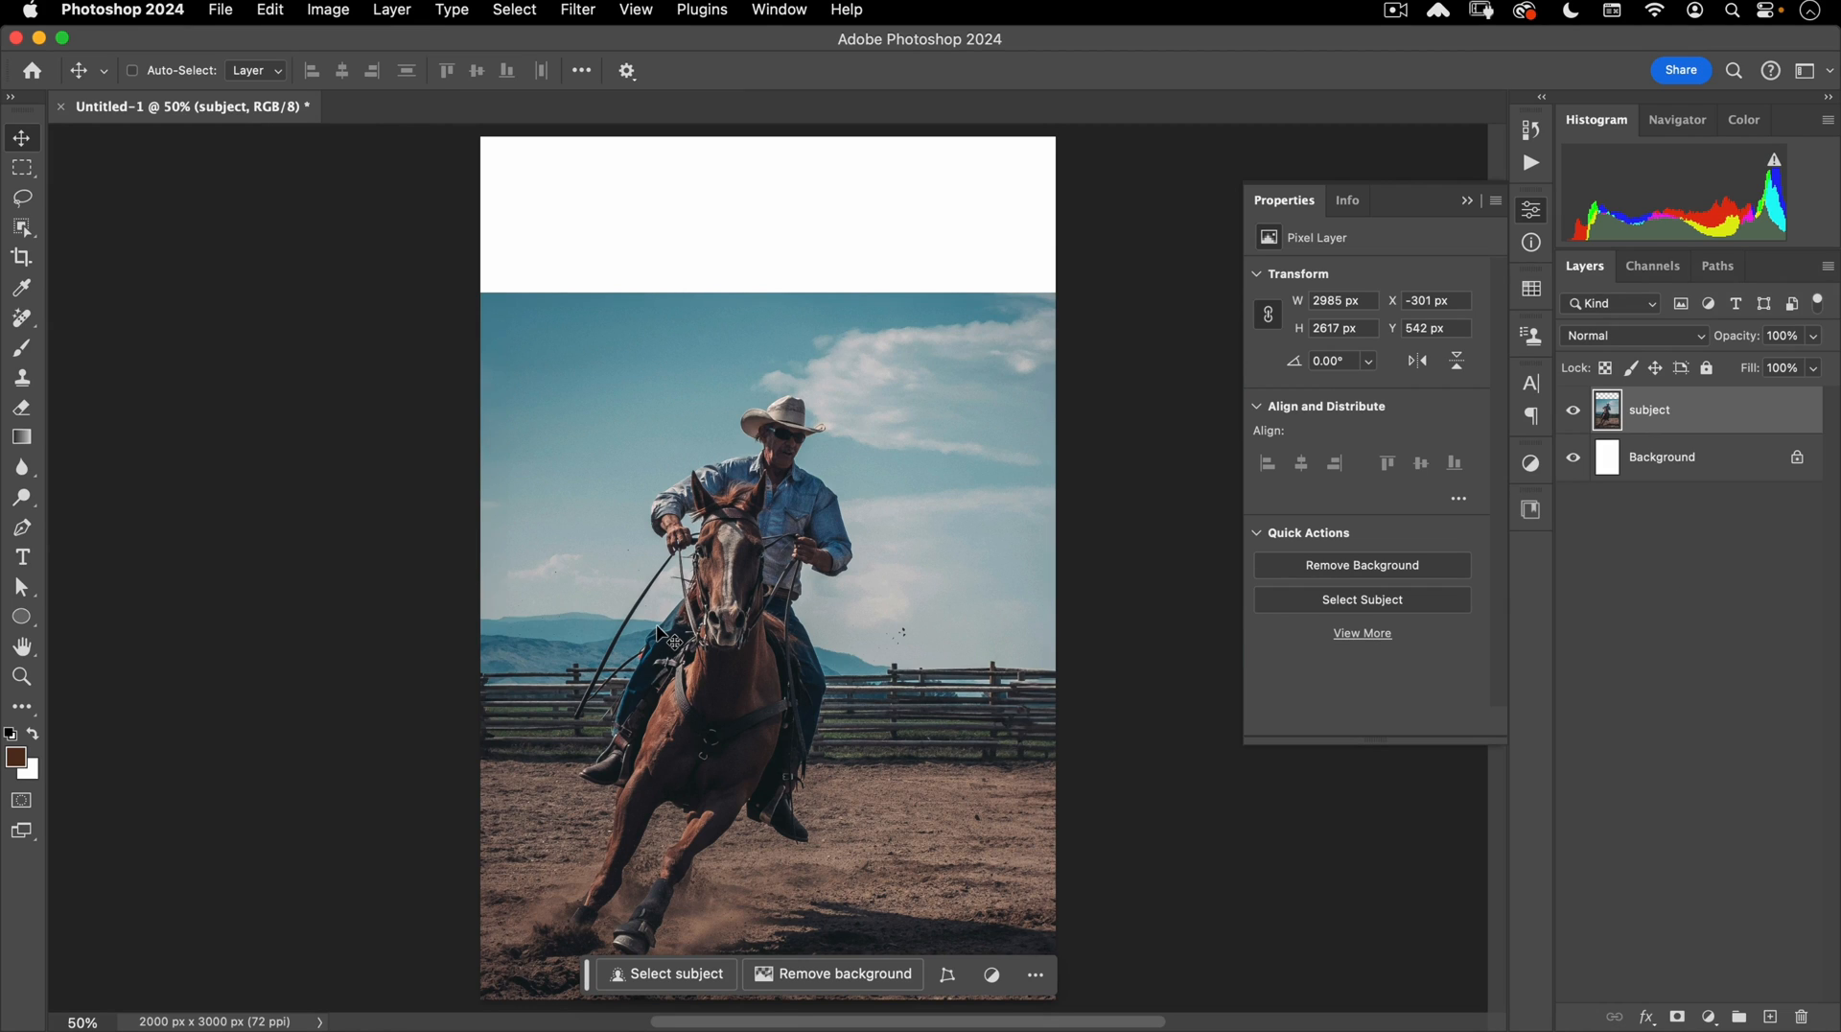
key("super+semicolon")
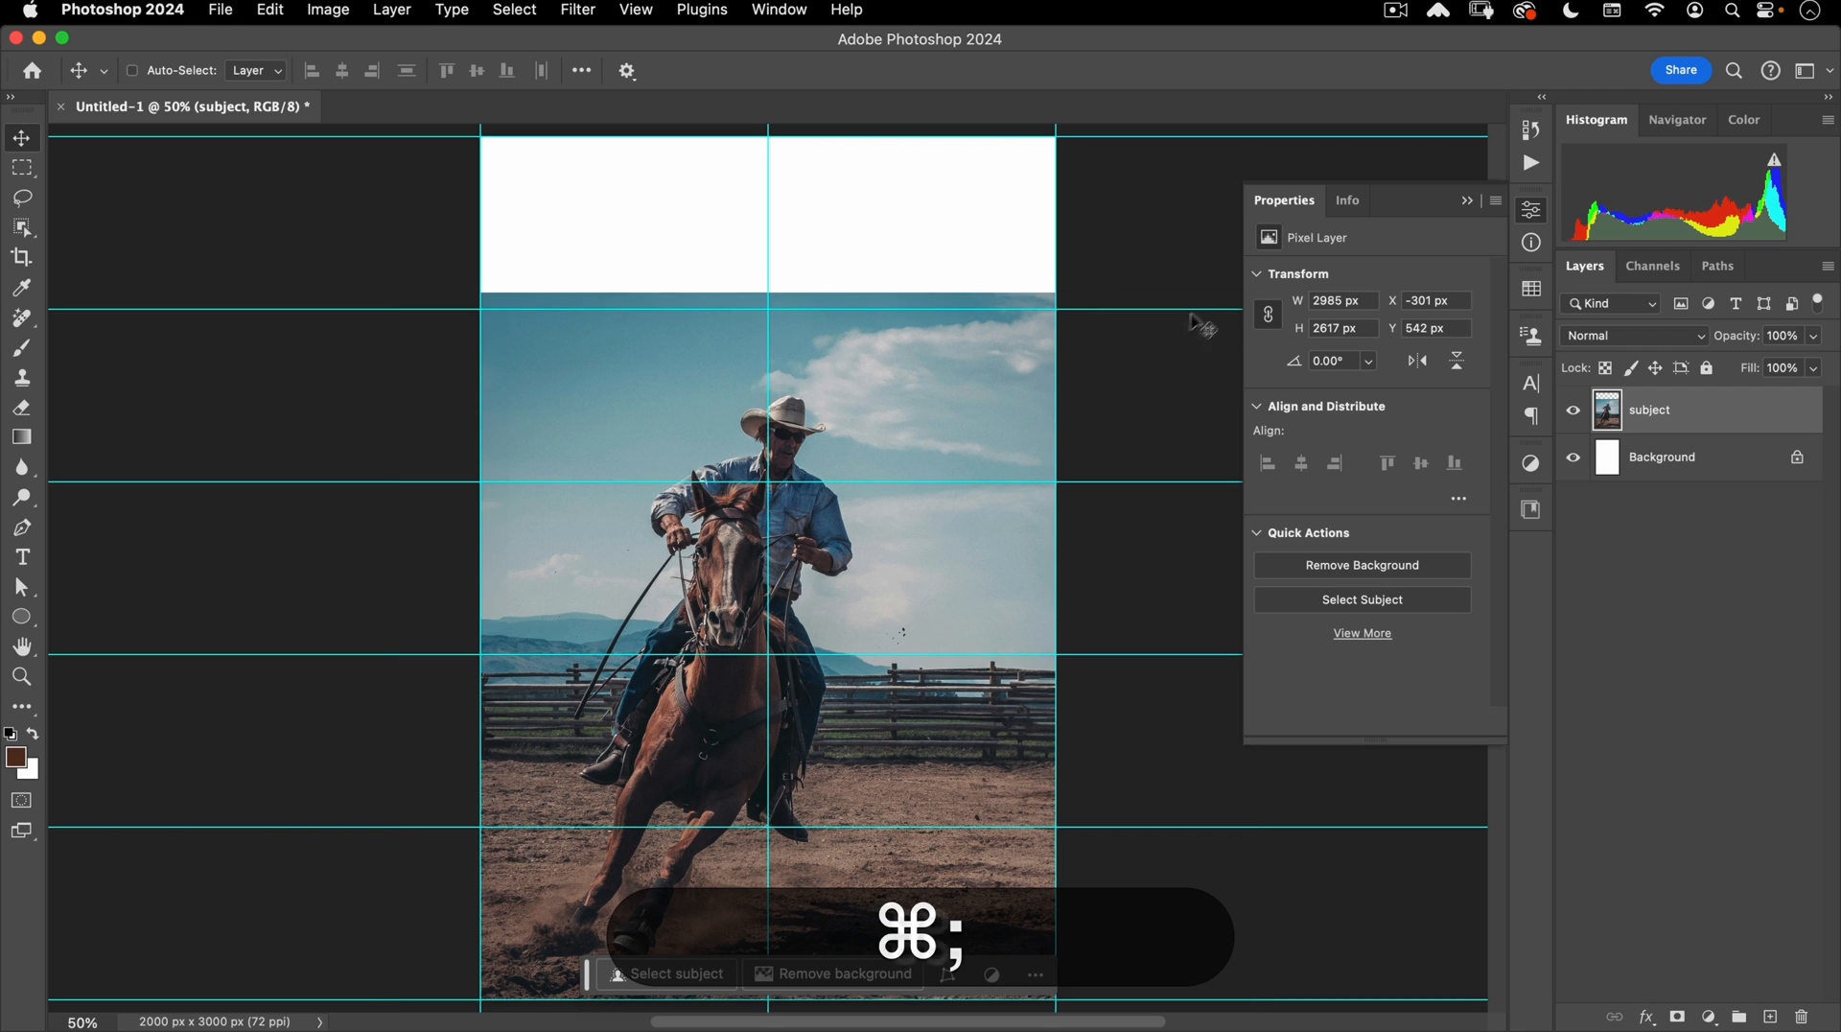
left_click_drag(836, 427, 846, 313)
Free-transform the subject layer, scaling it to about 125.74% so the photo covers the whole poster canvas.
key("super+t")
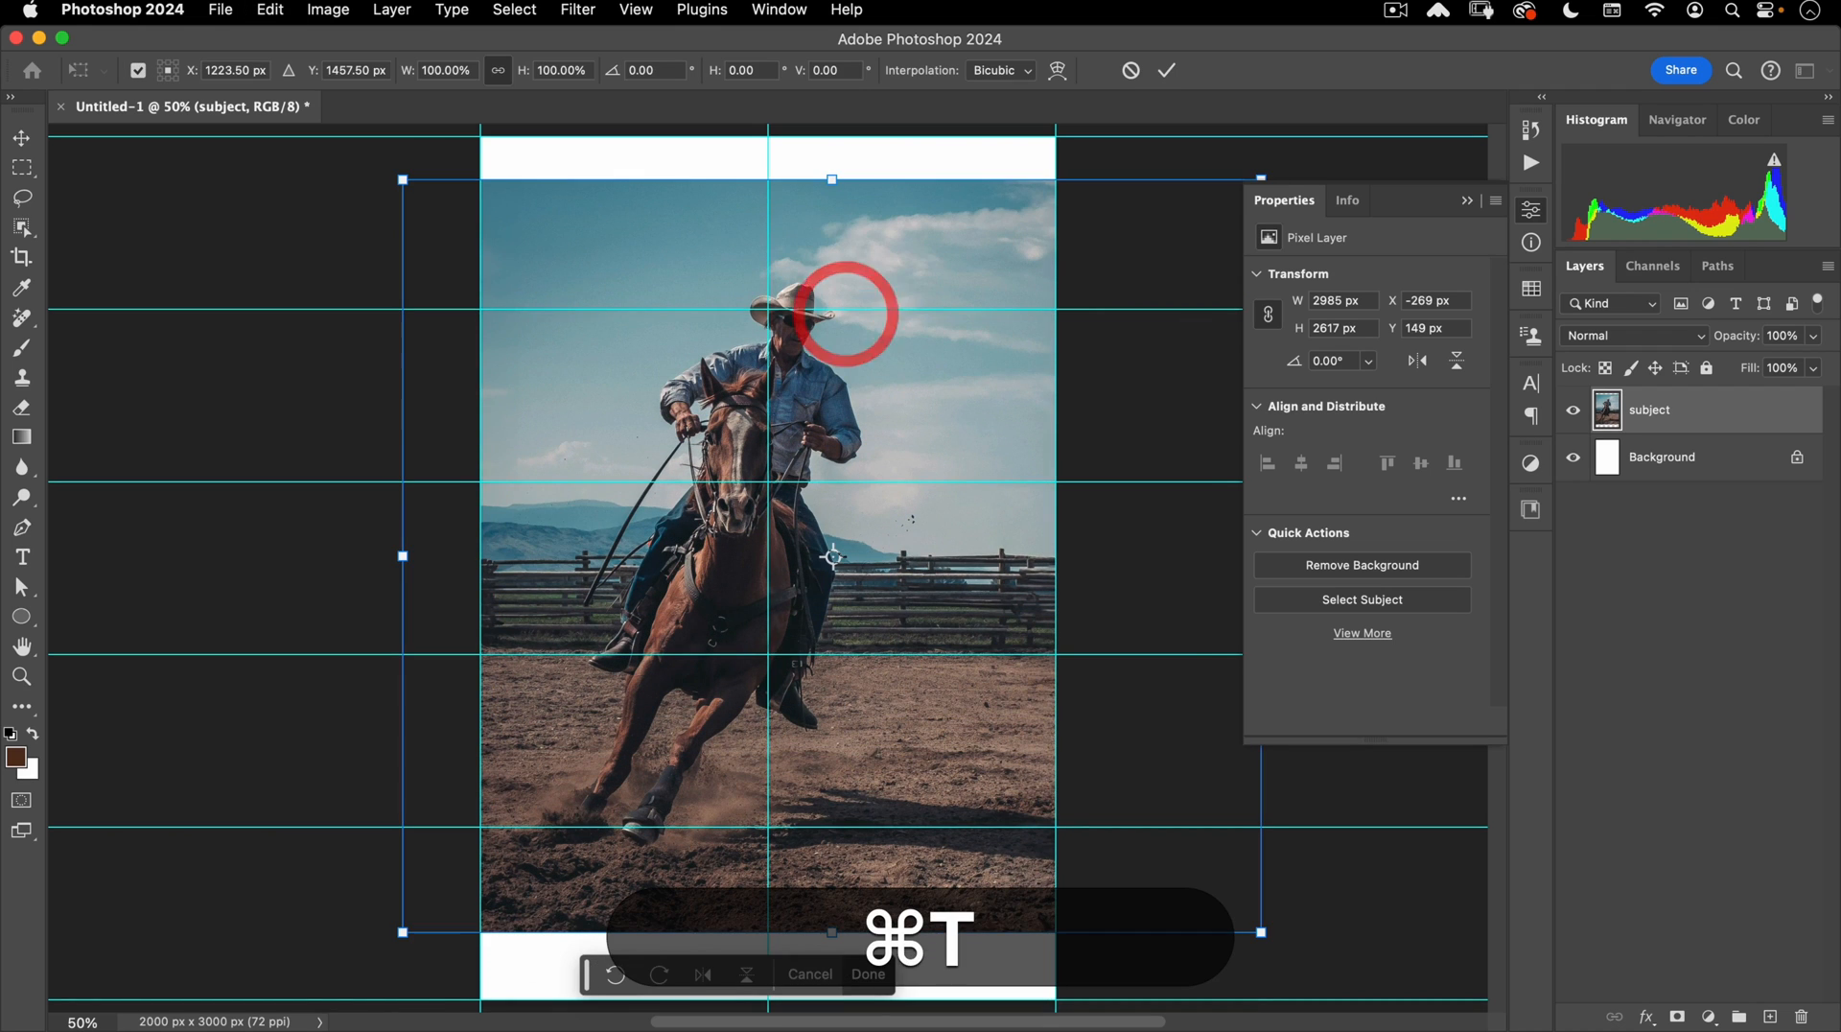
left_click_drag(403, 556, 329, 559)
left_click_drag(630, 760, 696, 788)
key("alt")
left_click_drag(858, 174, 881, 126)
scroll(840, 383, "down", 2)
key("space")
left_click_drag(888, 383, 769, 418)
left_click_drag(1210, 197, 1233, 156)
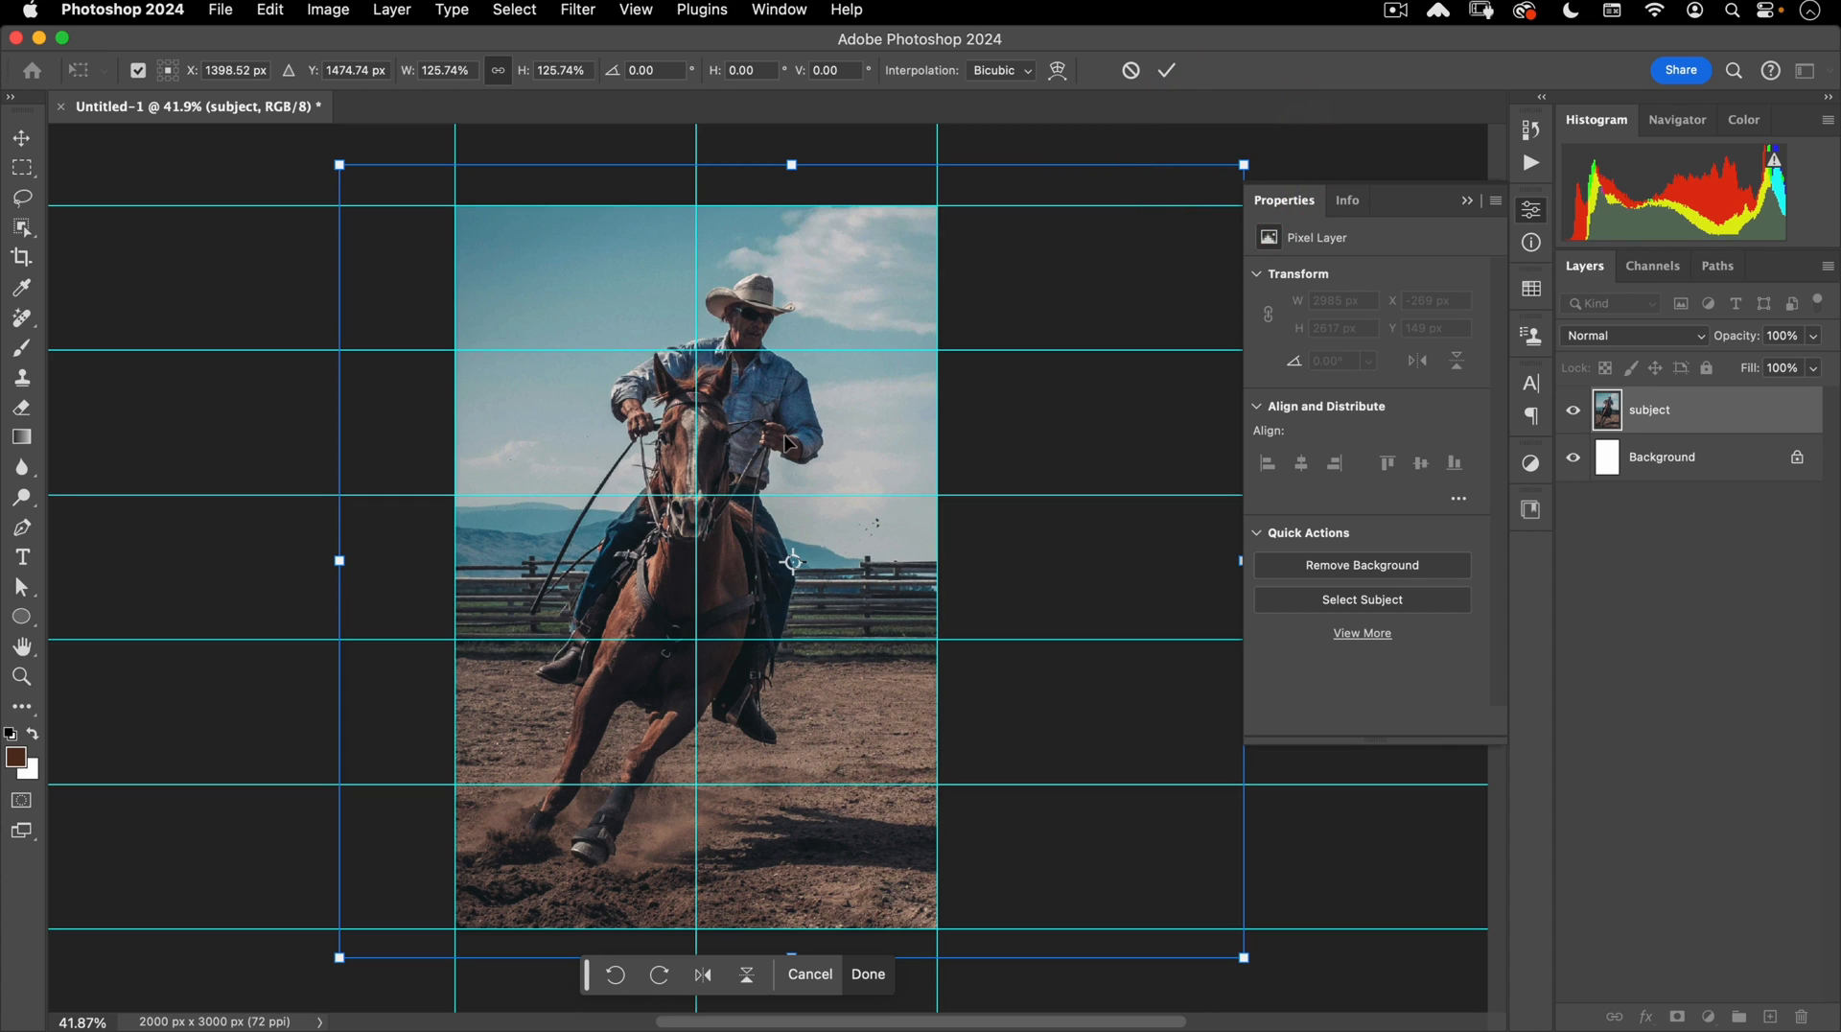
Rotate the photo to about -0.54° and scale it to about 124.10%, apply the transform, and hide the guides.
left_click_drag(1304, 159, 1304, 133)
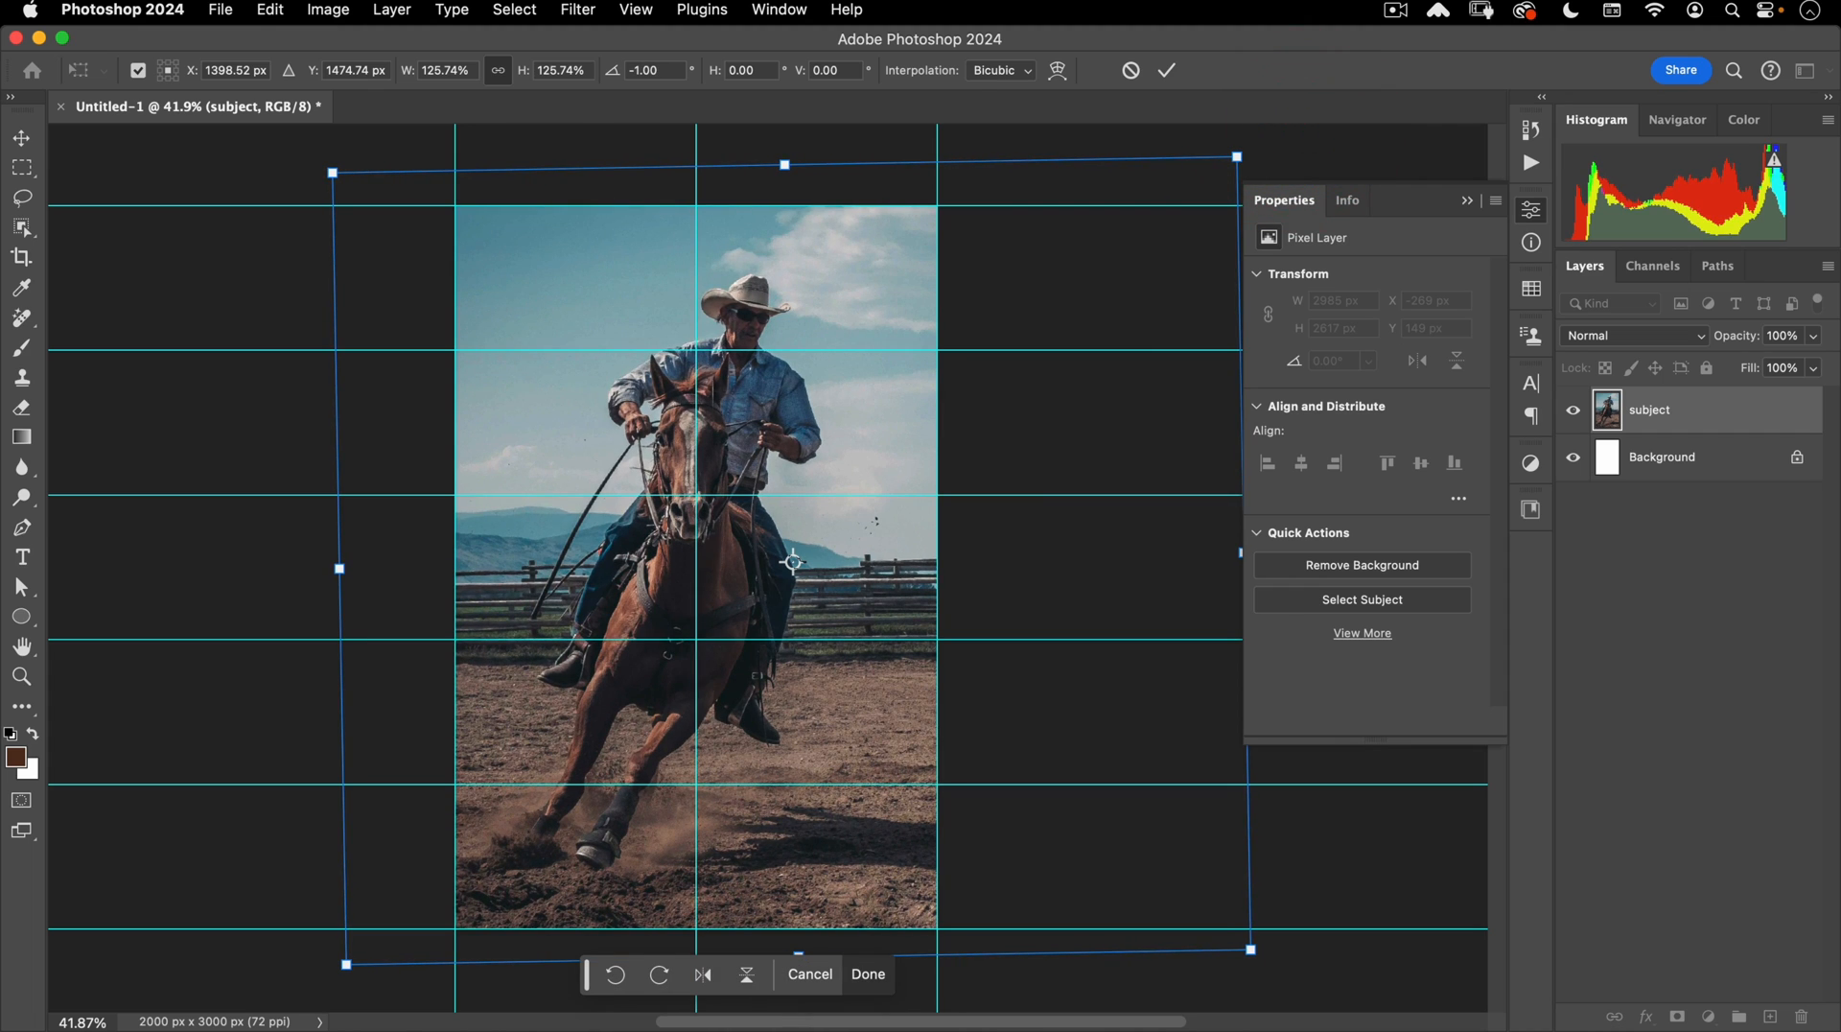
left_click_drag(1271, 136, 1280, 136)
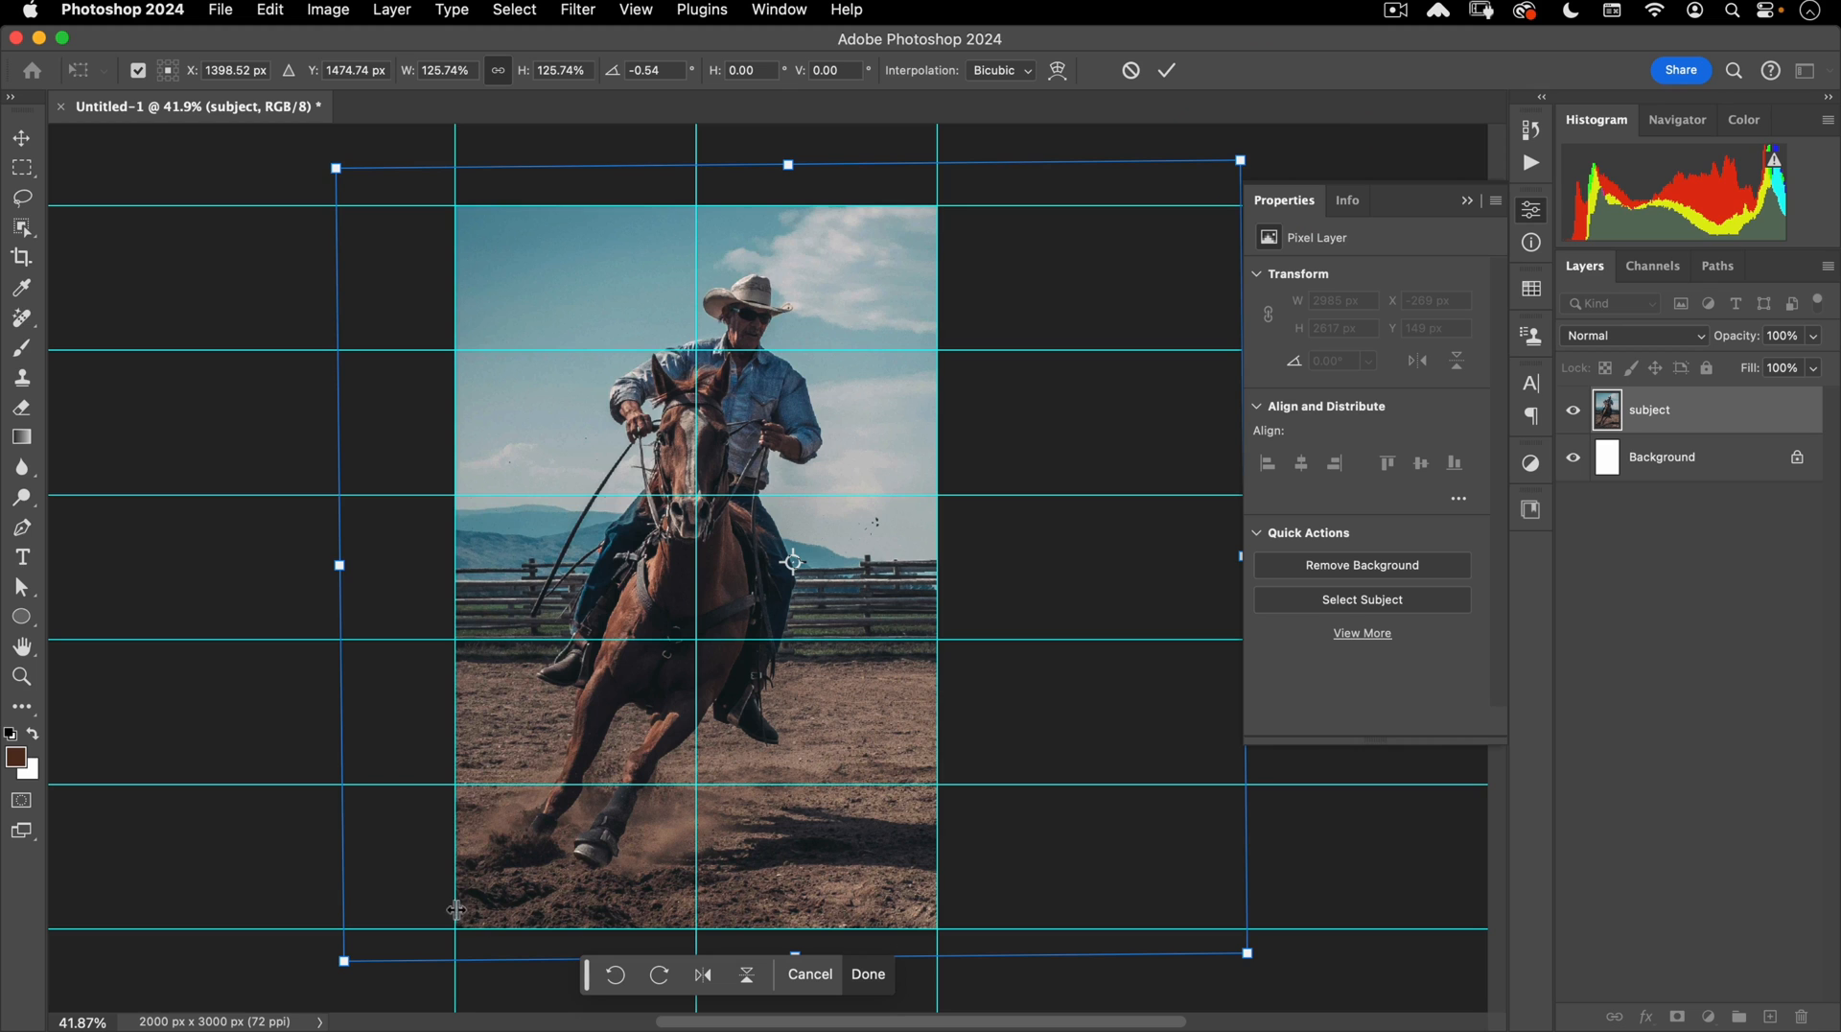
mouse_move(345, 961)
left_mouse_down()
mouse_move(363, 936)
mouse_move(356, 951)
left_mouse_up()
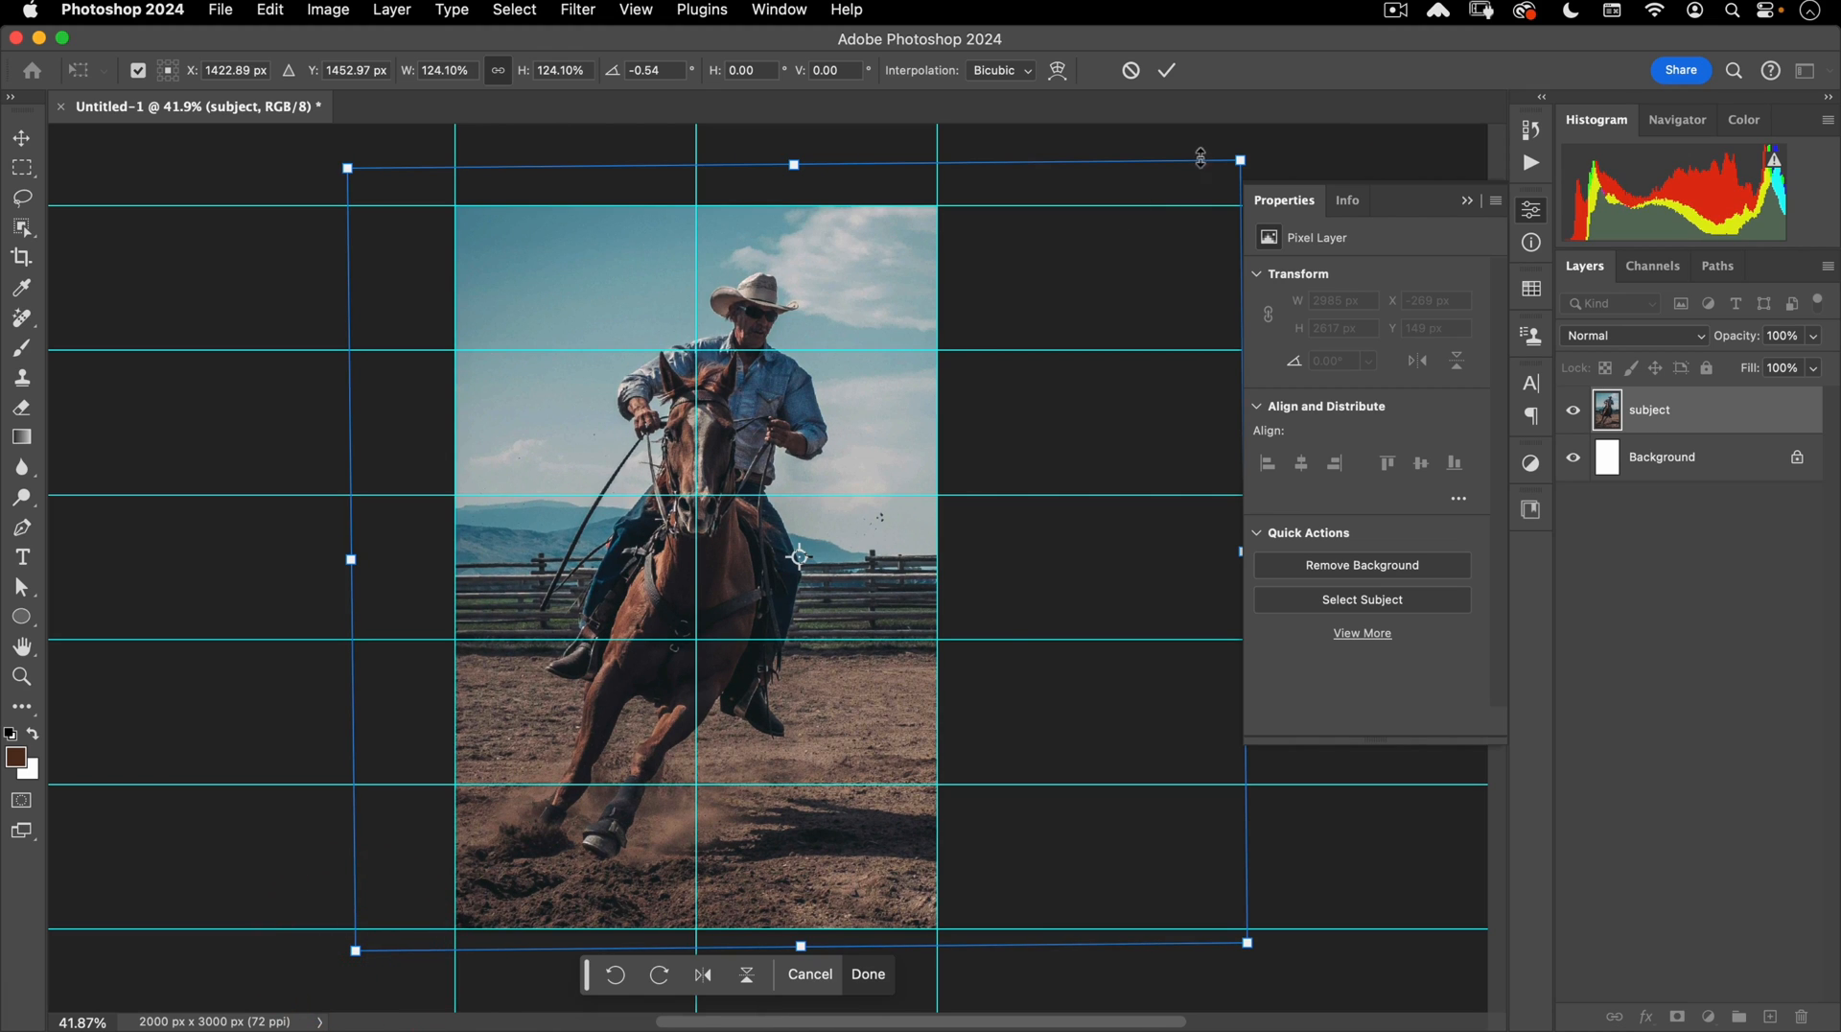
left_click(1166, 70)
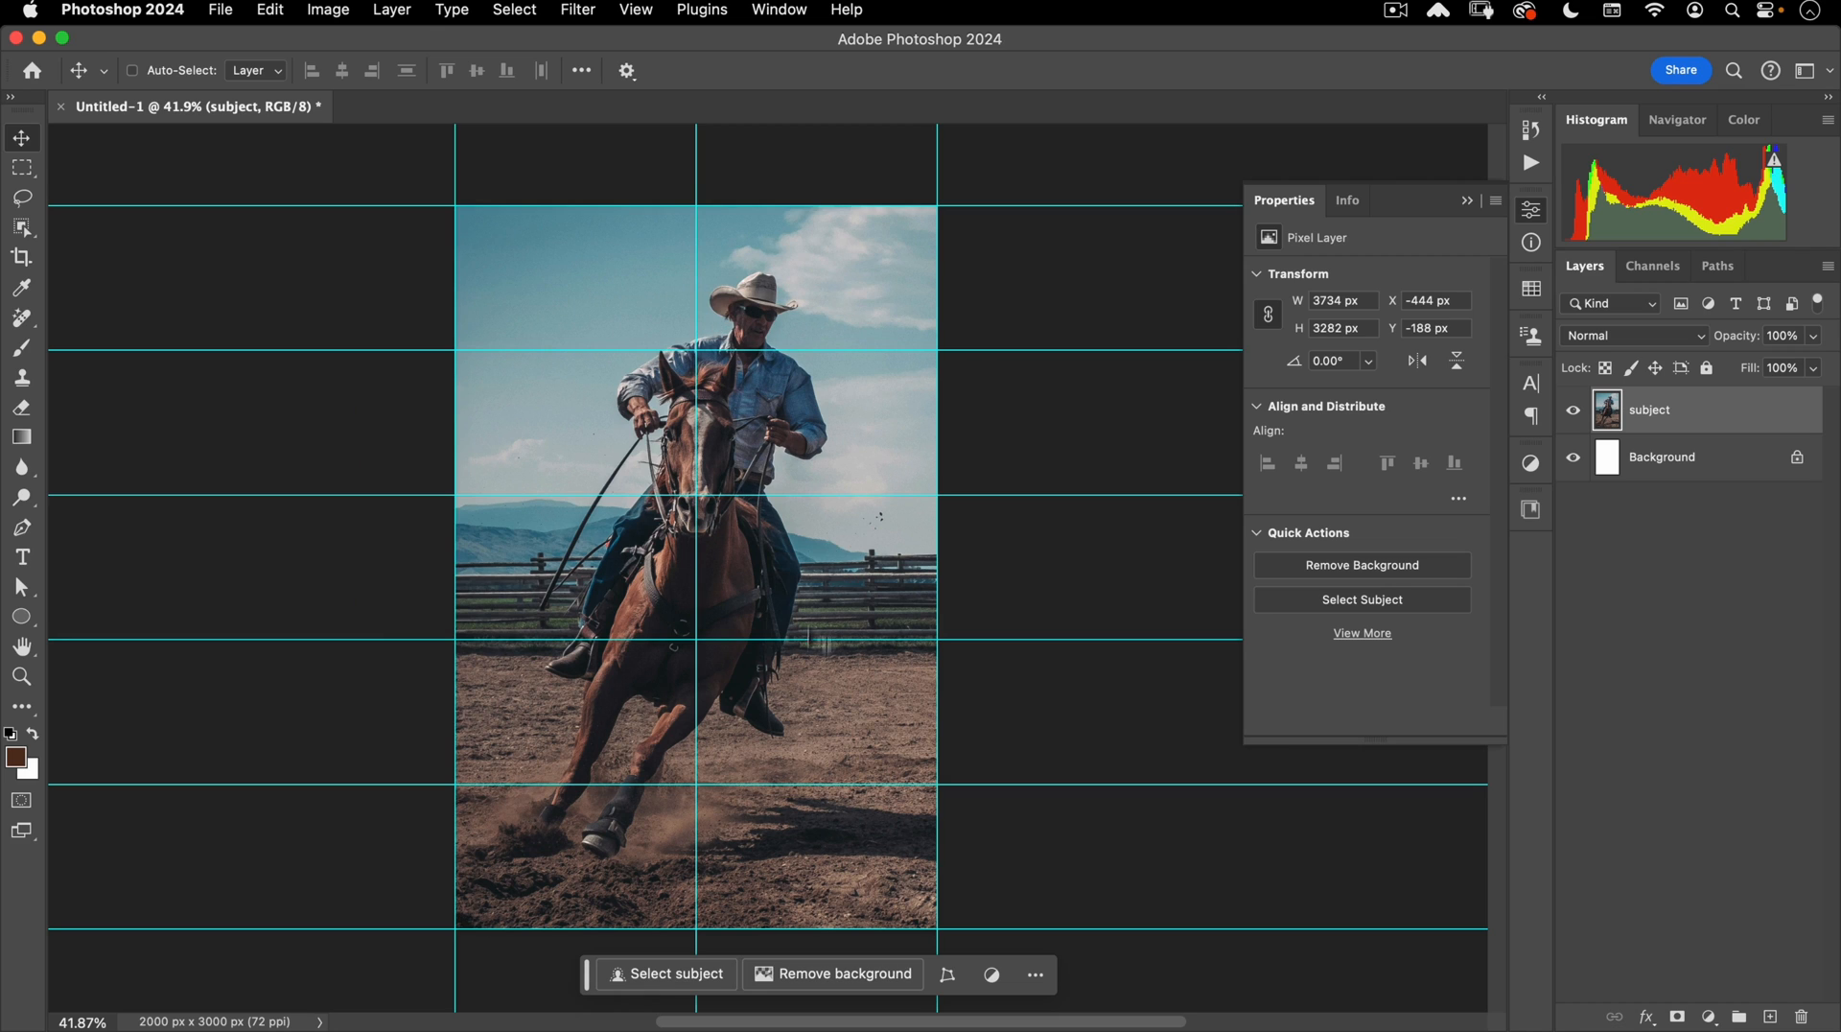
key("super+semicolon")
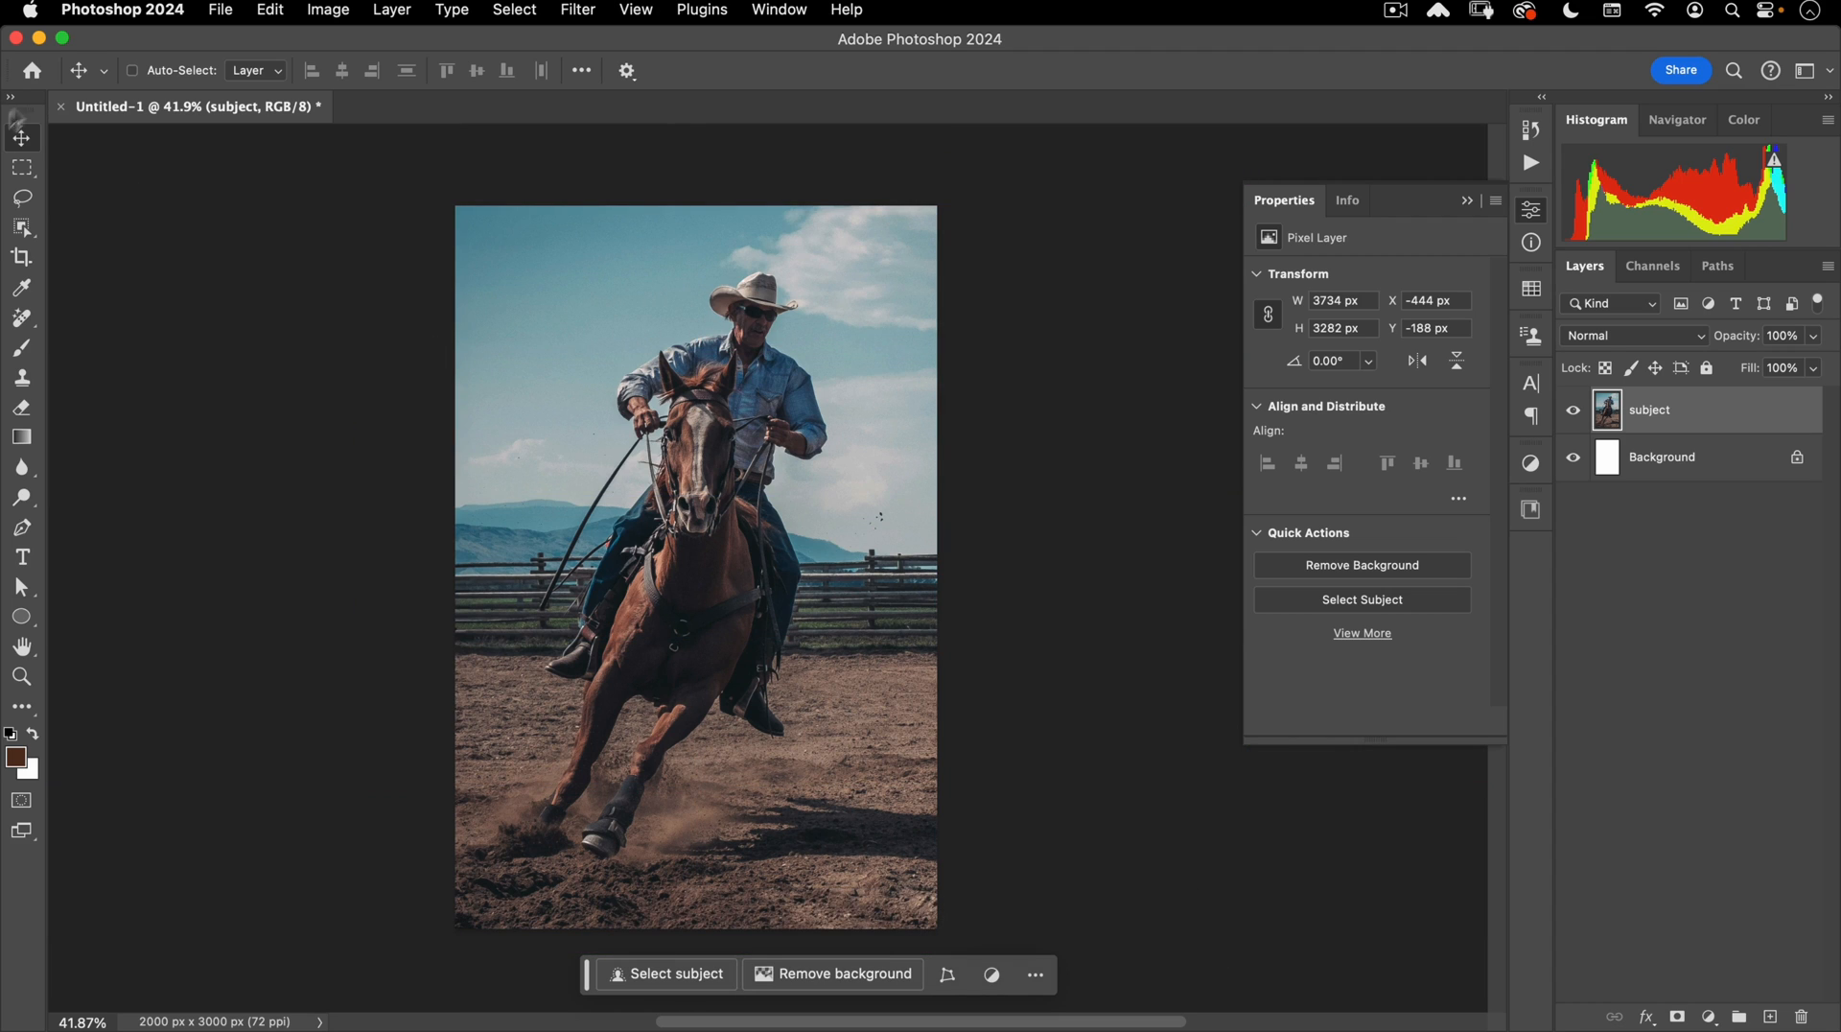
Select the rider and horse with the Object Selection Tool's Select Subject, using Cloud (Detailed results) processing.
left_click(21, 230)
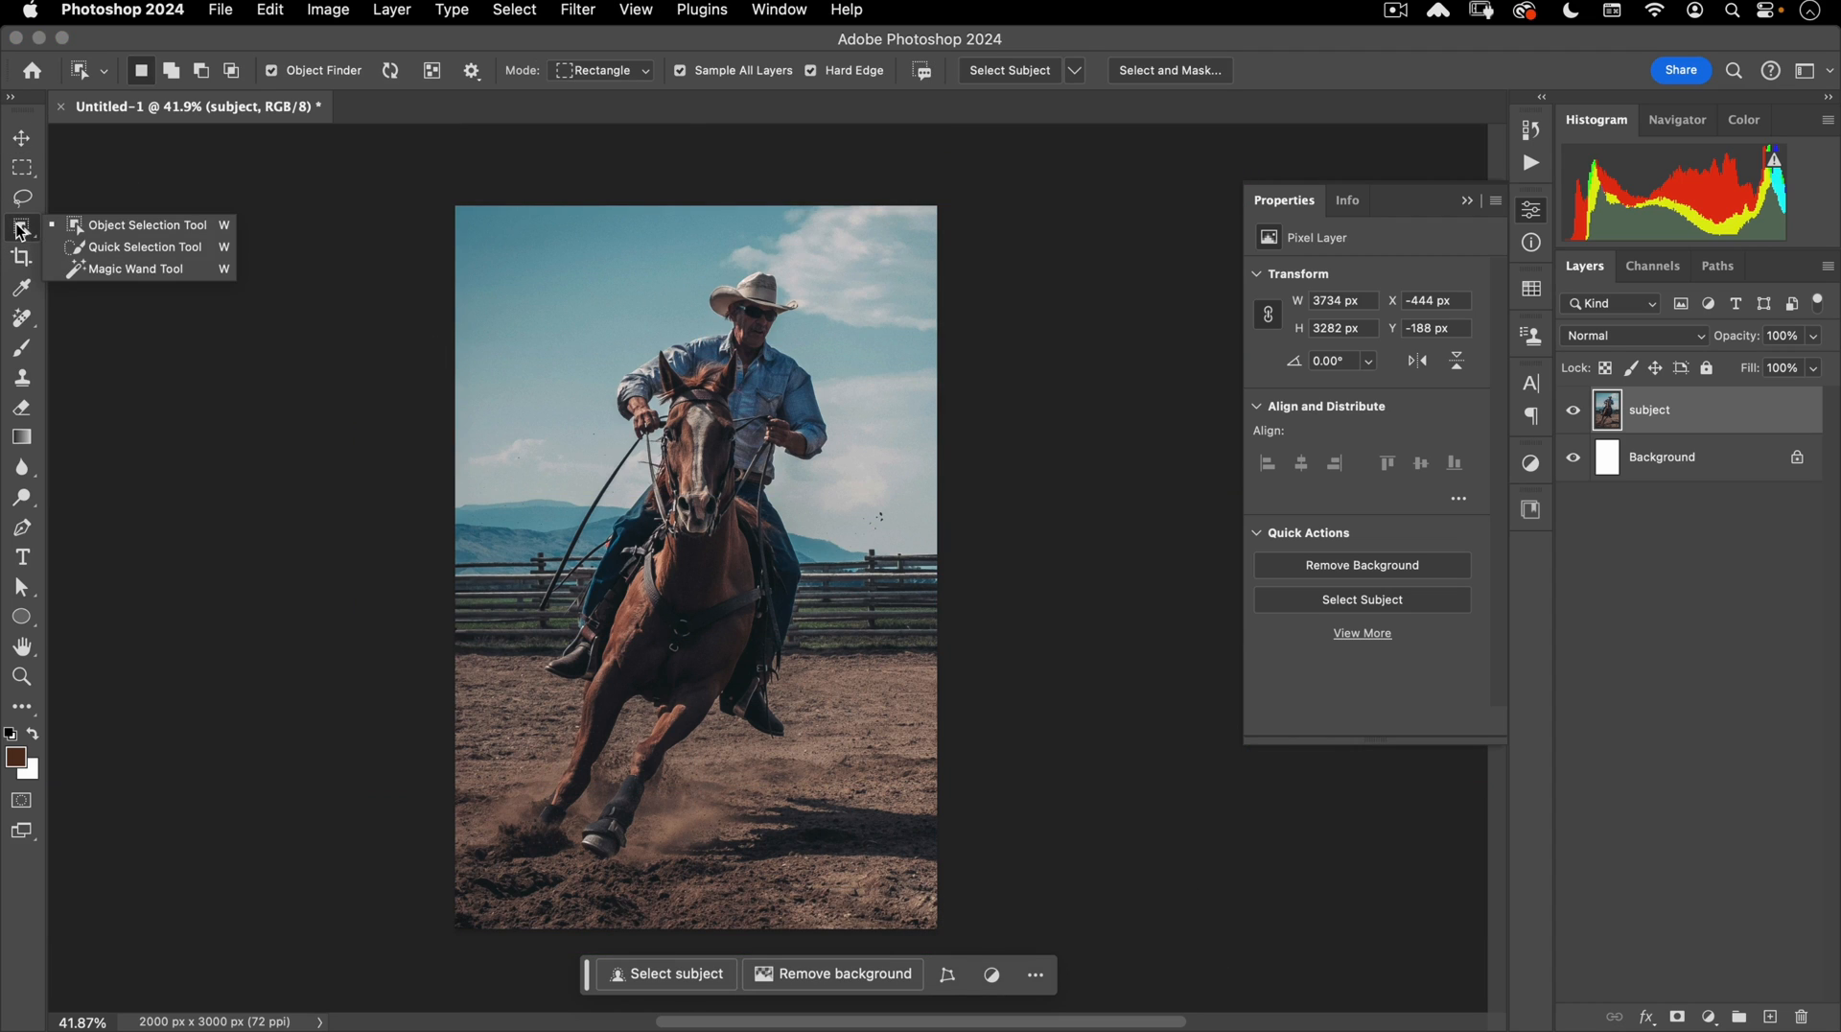
left_click(128, 227)
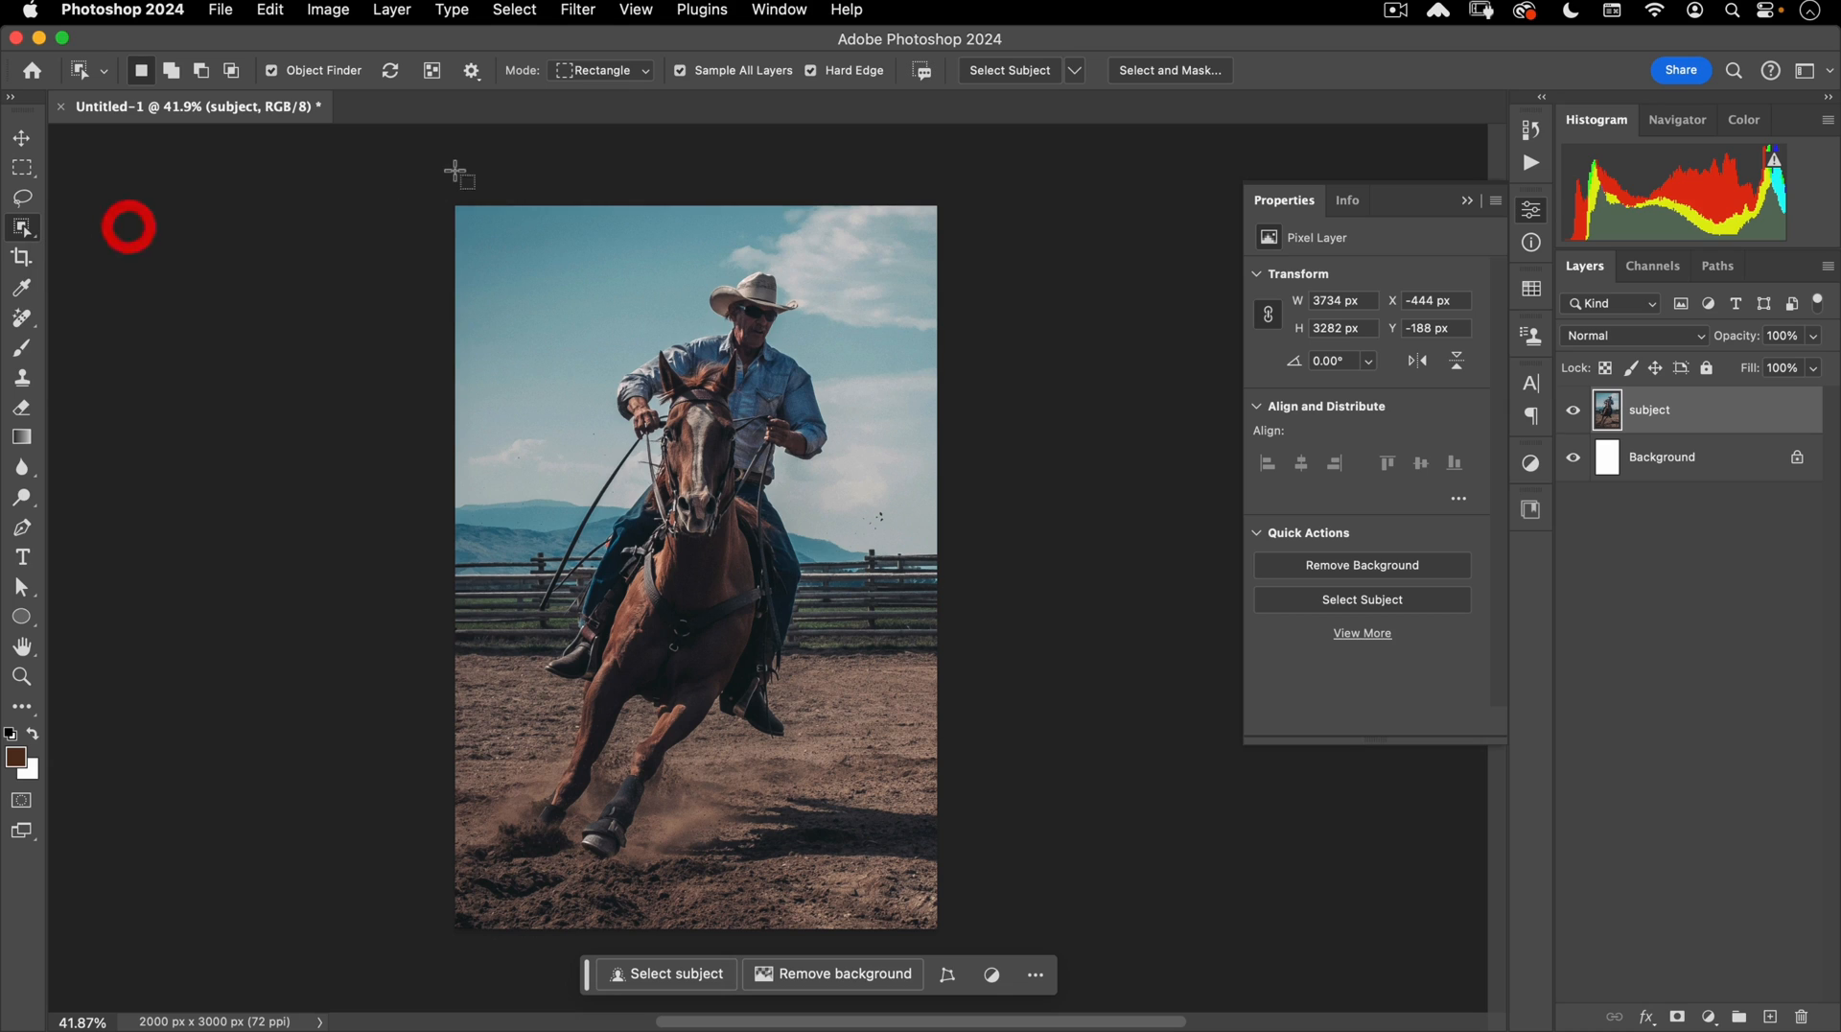
left_click(1078, 69)
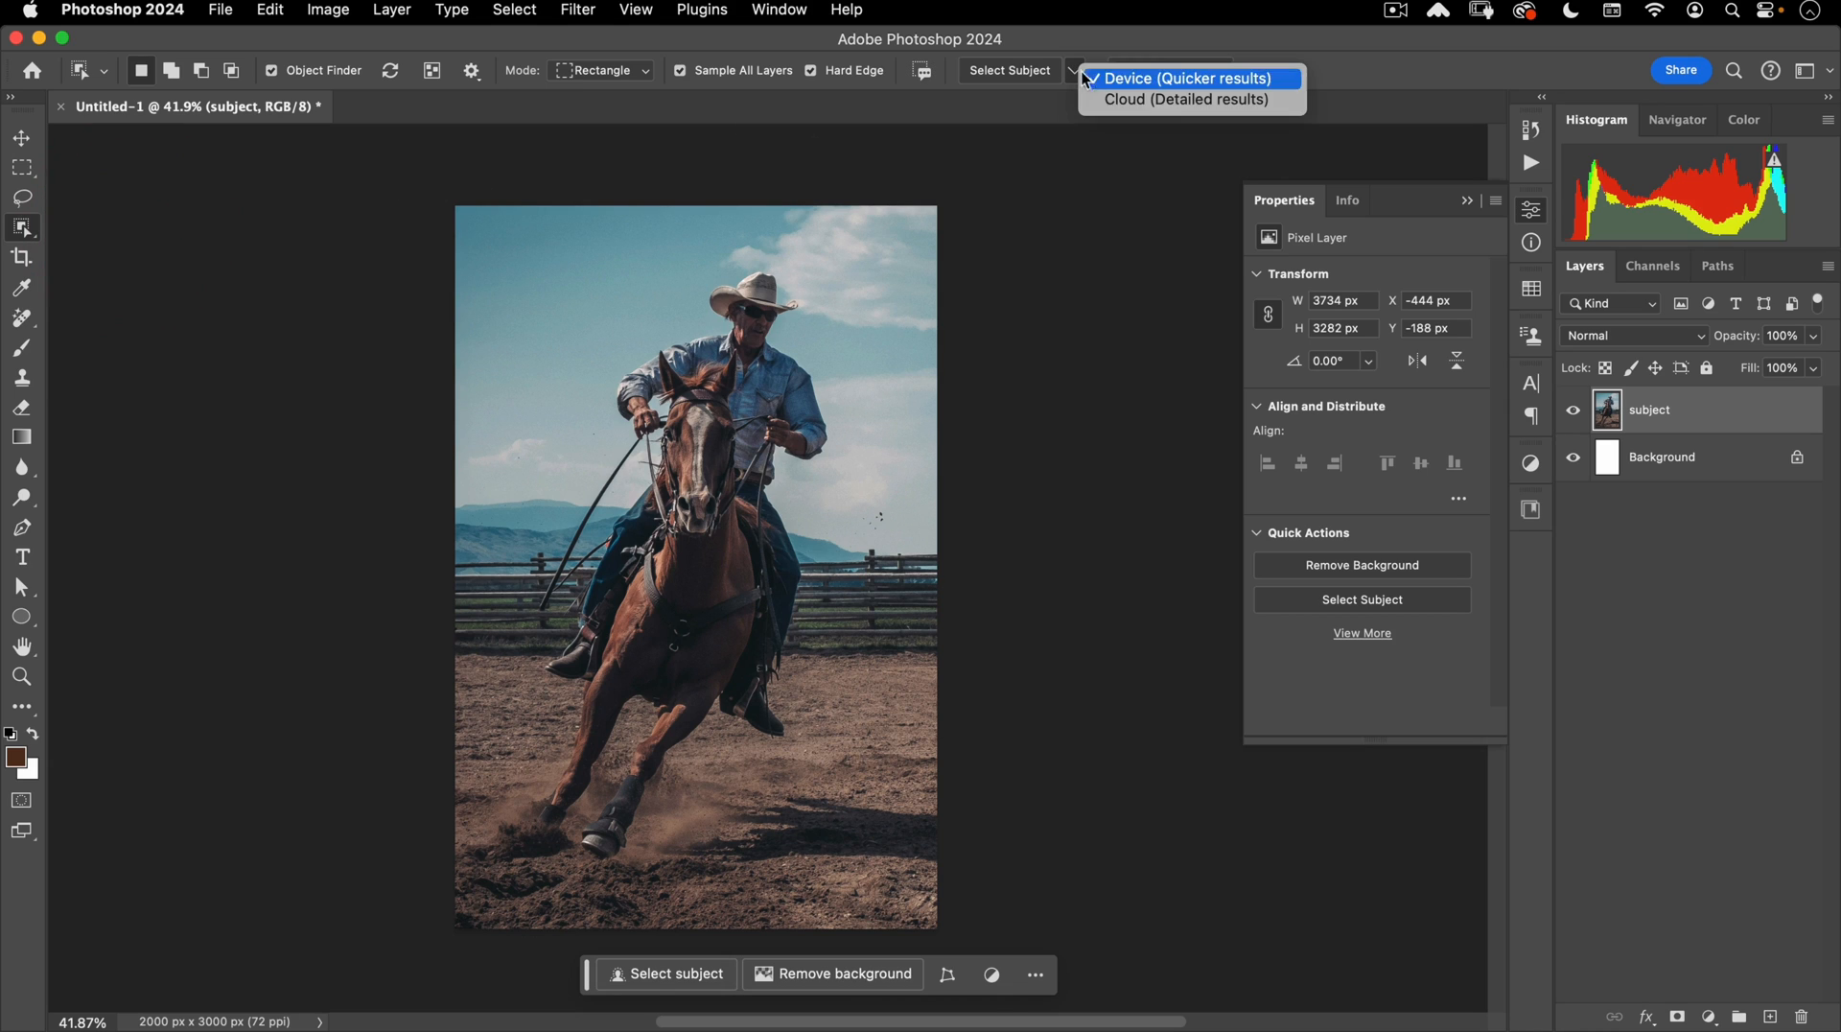
left_click(1151, 99)
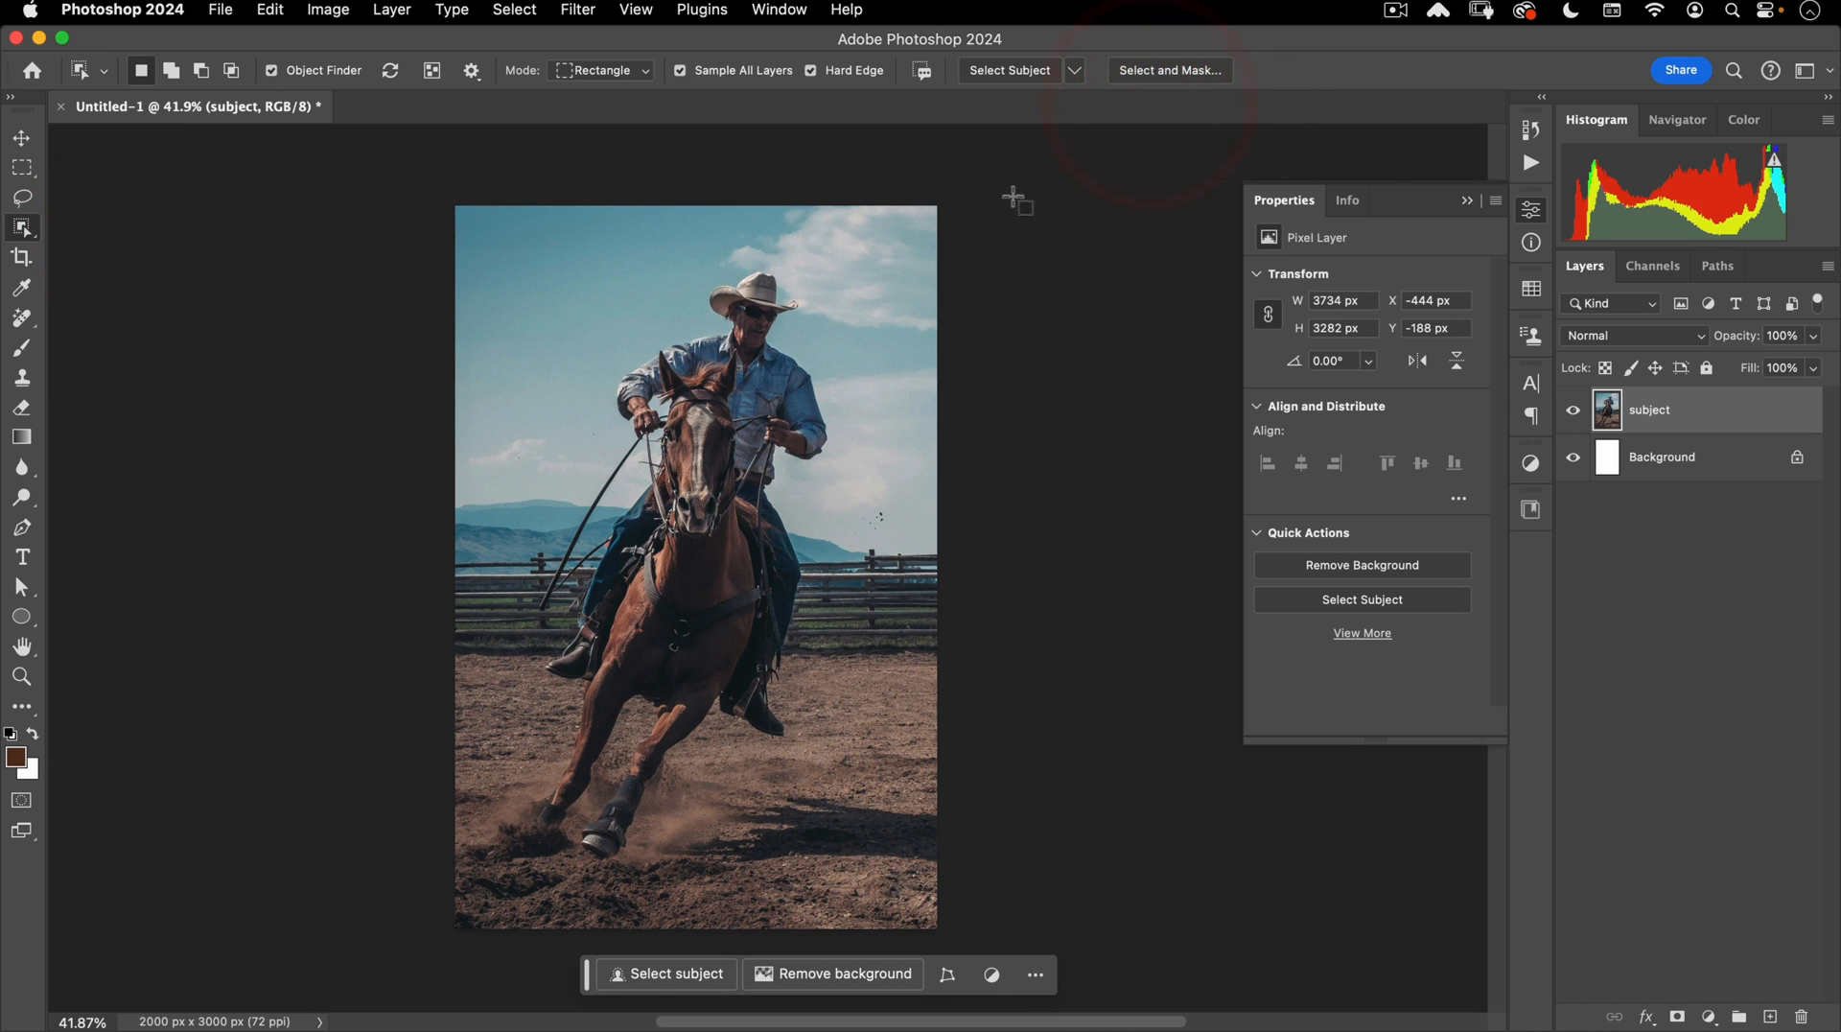
left_click(1000, 70)
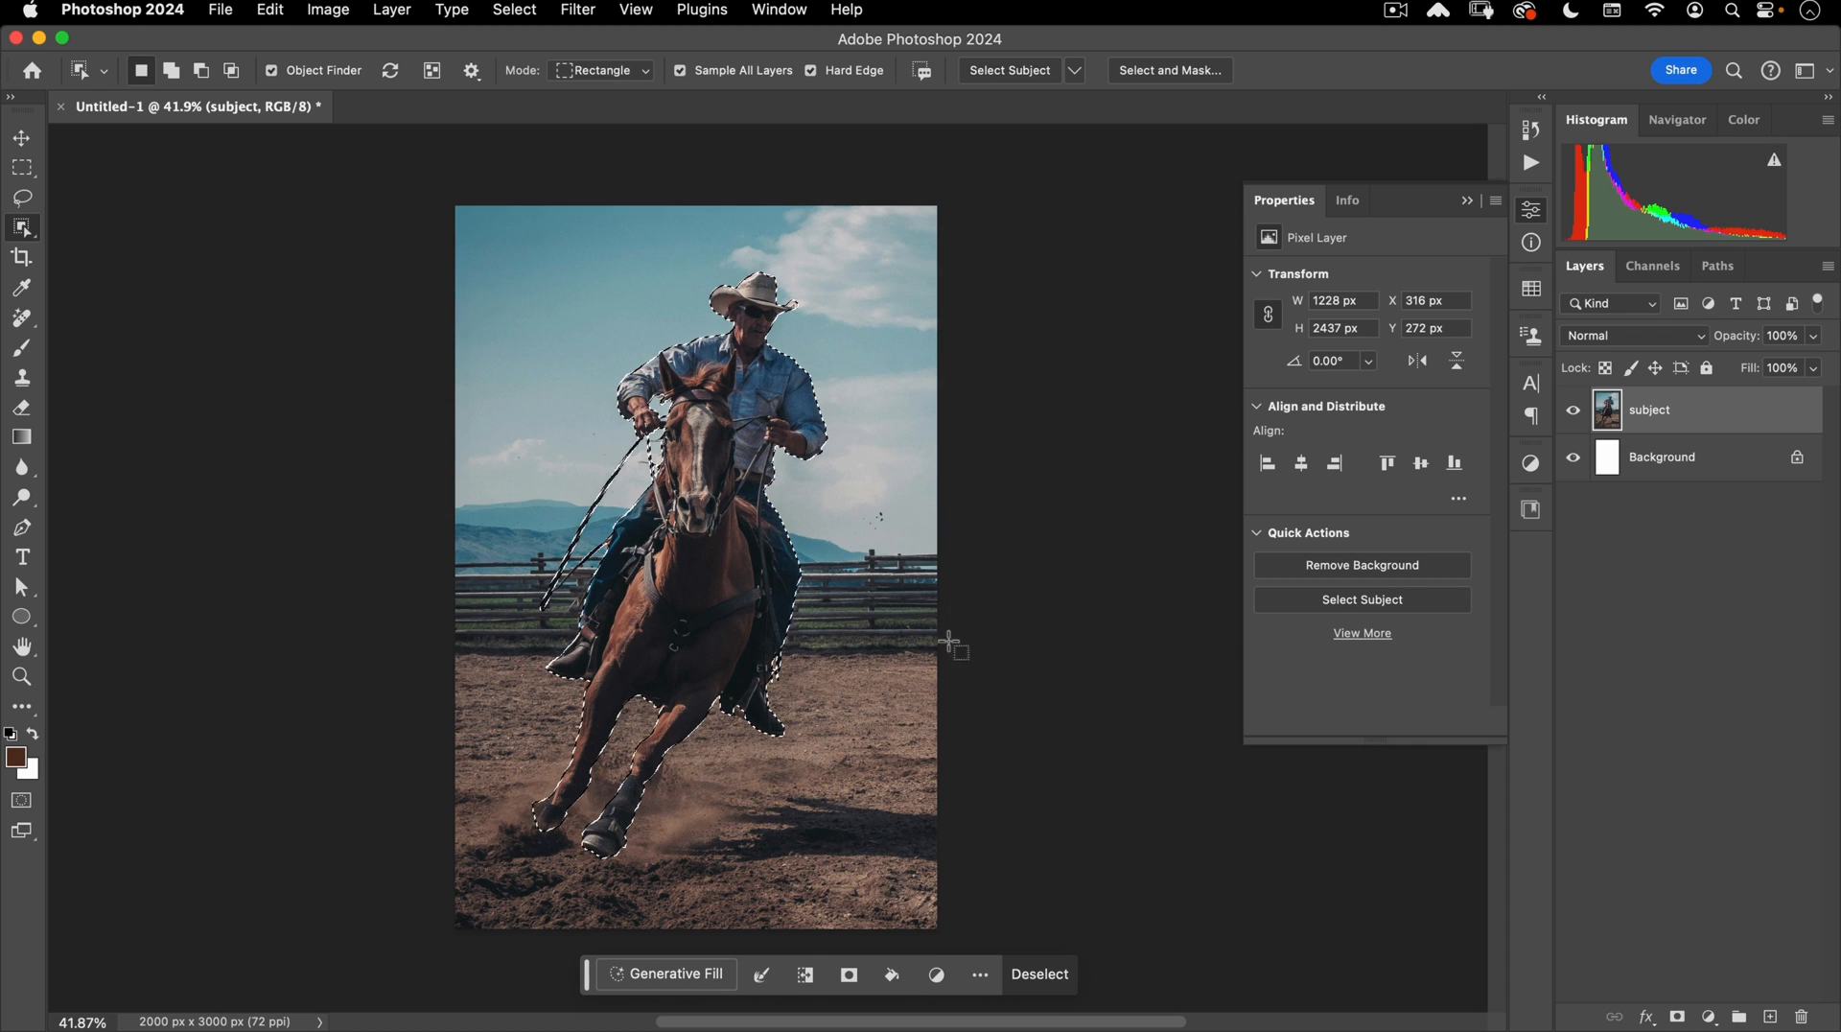
Turn on Quick Mask for the rider-and-horse selection and activate the Move tool to clear the object-finder highlight.
key("q")
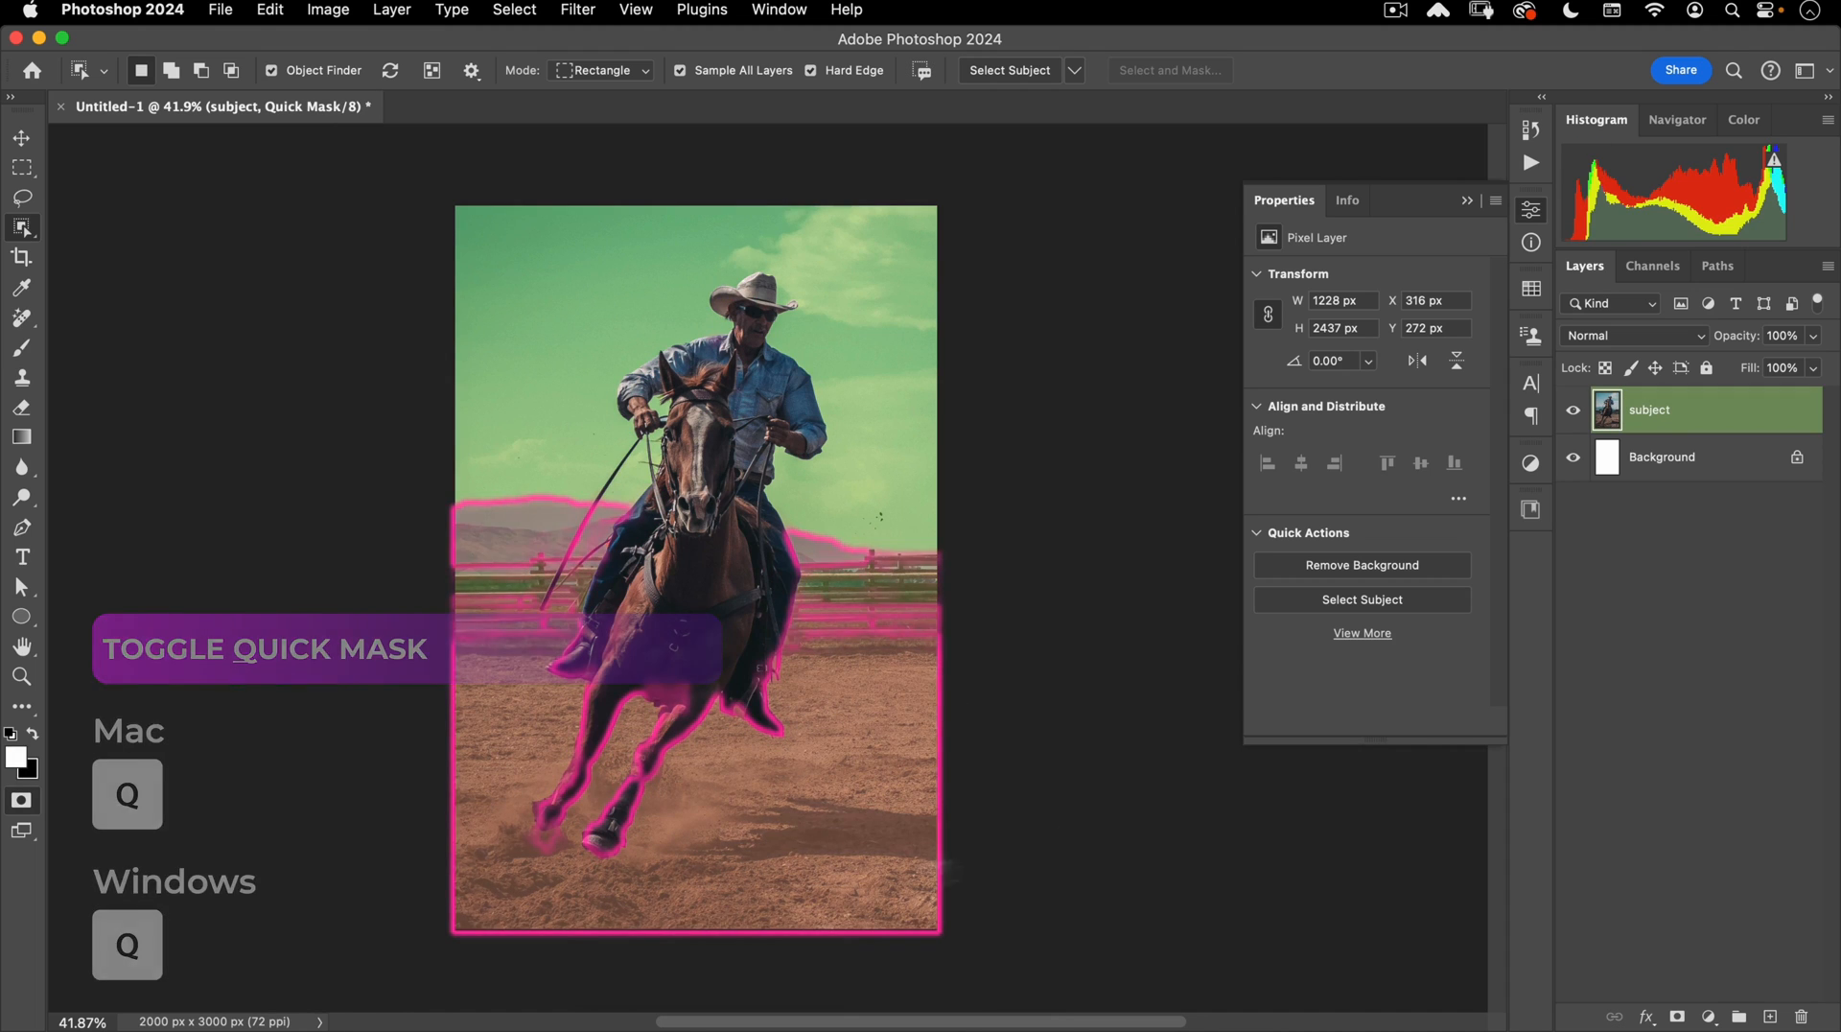
left_click_drag(777, 767, 825, 712)
key("q")
key("q")
key("q")
key("q")
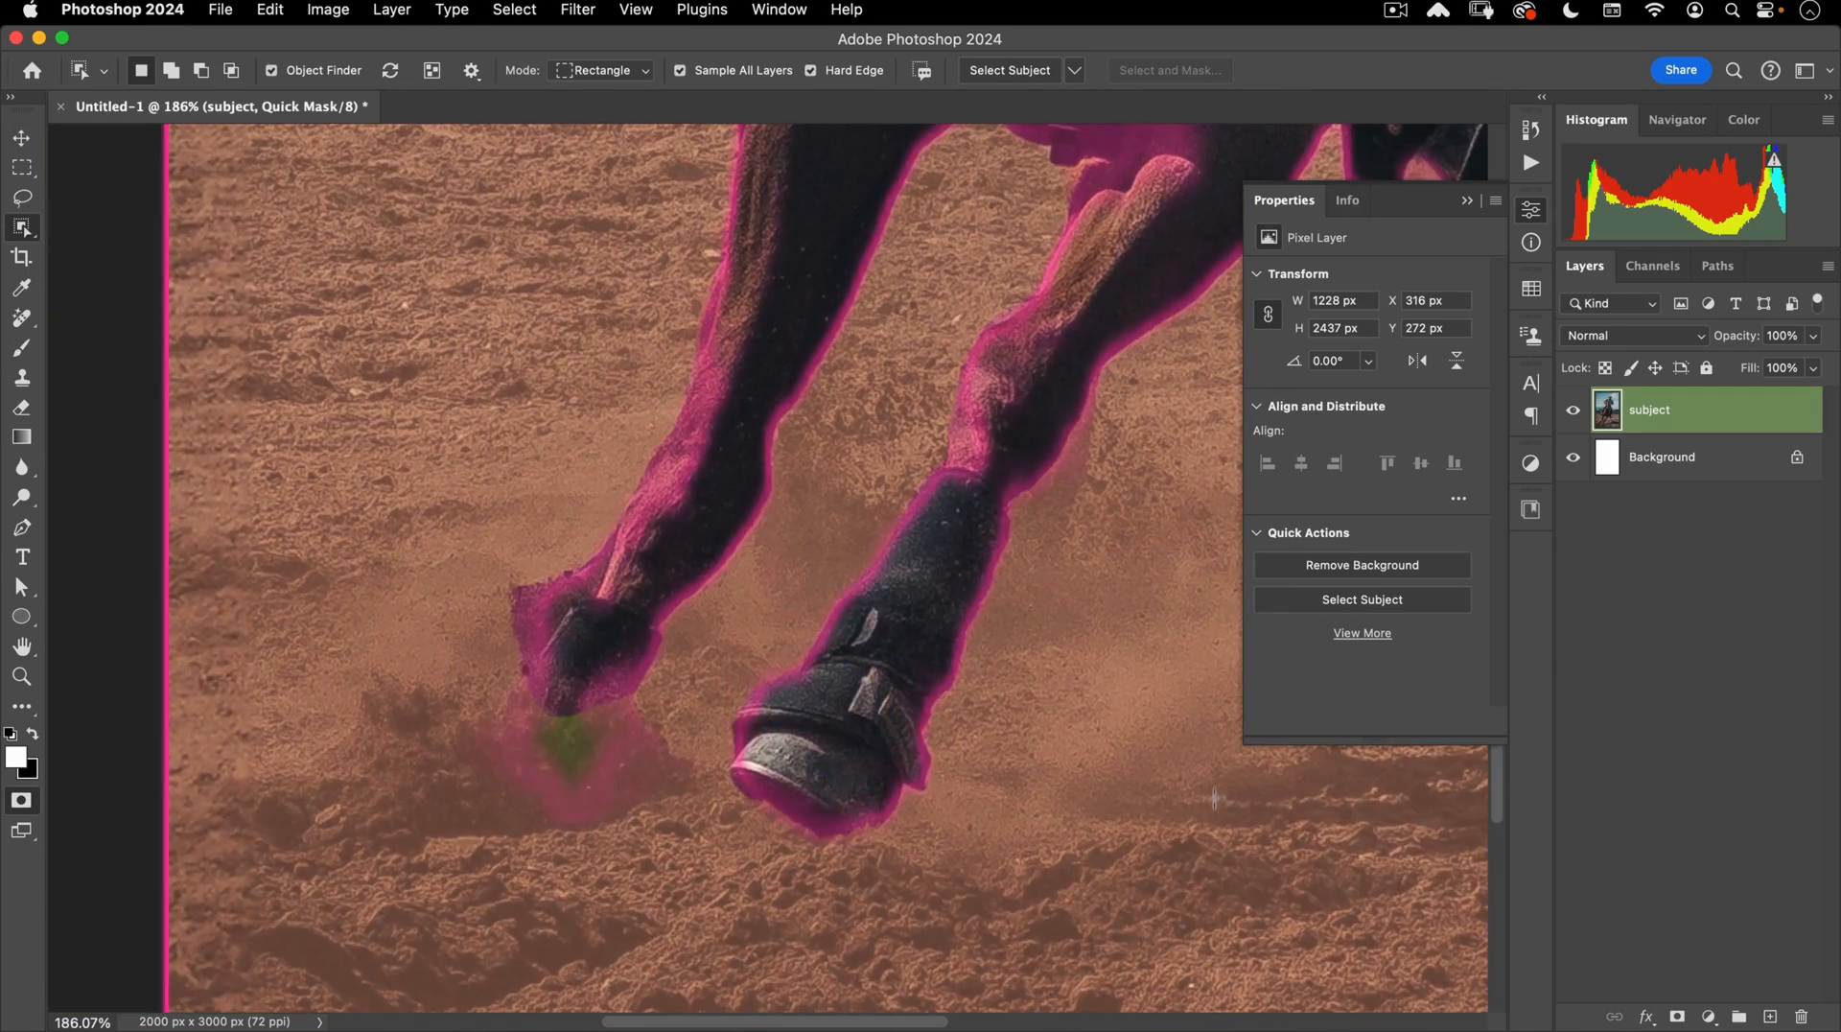
left_click(19, 141)
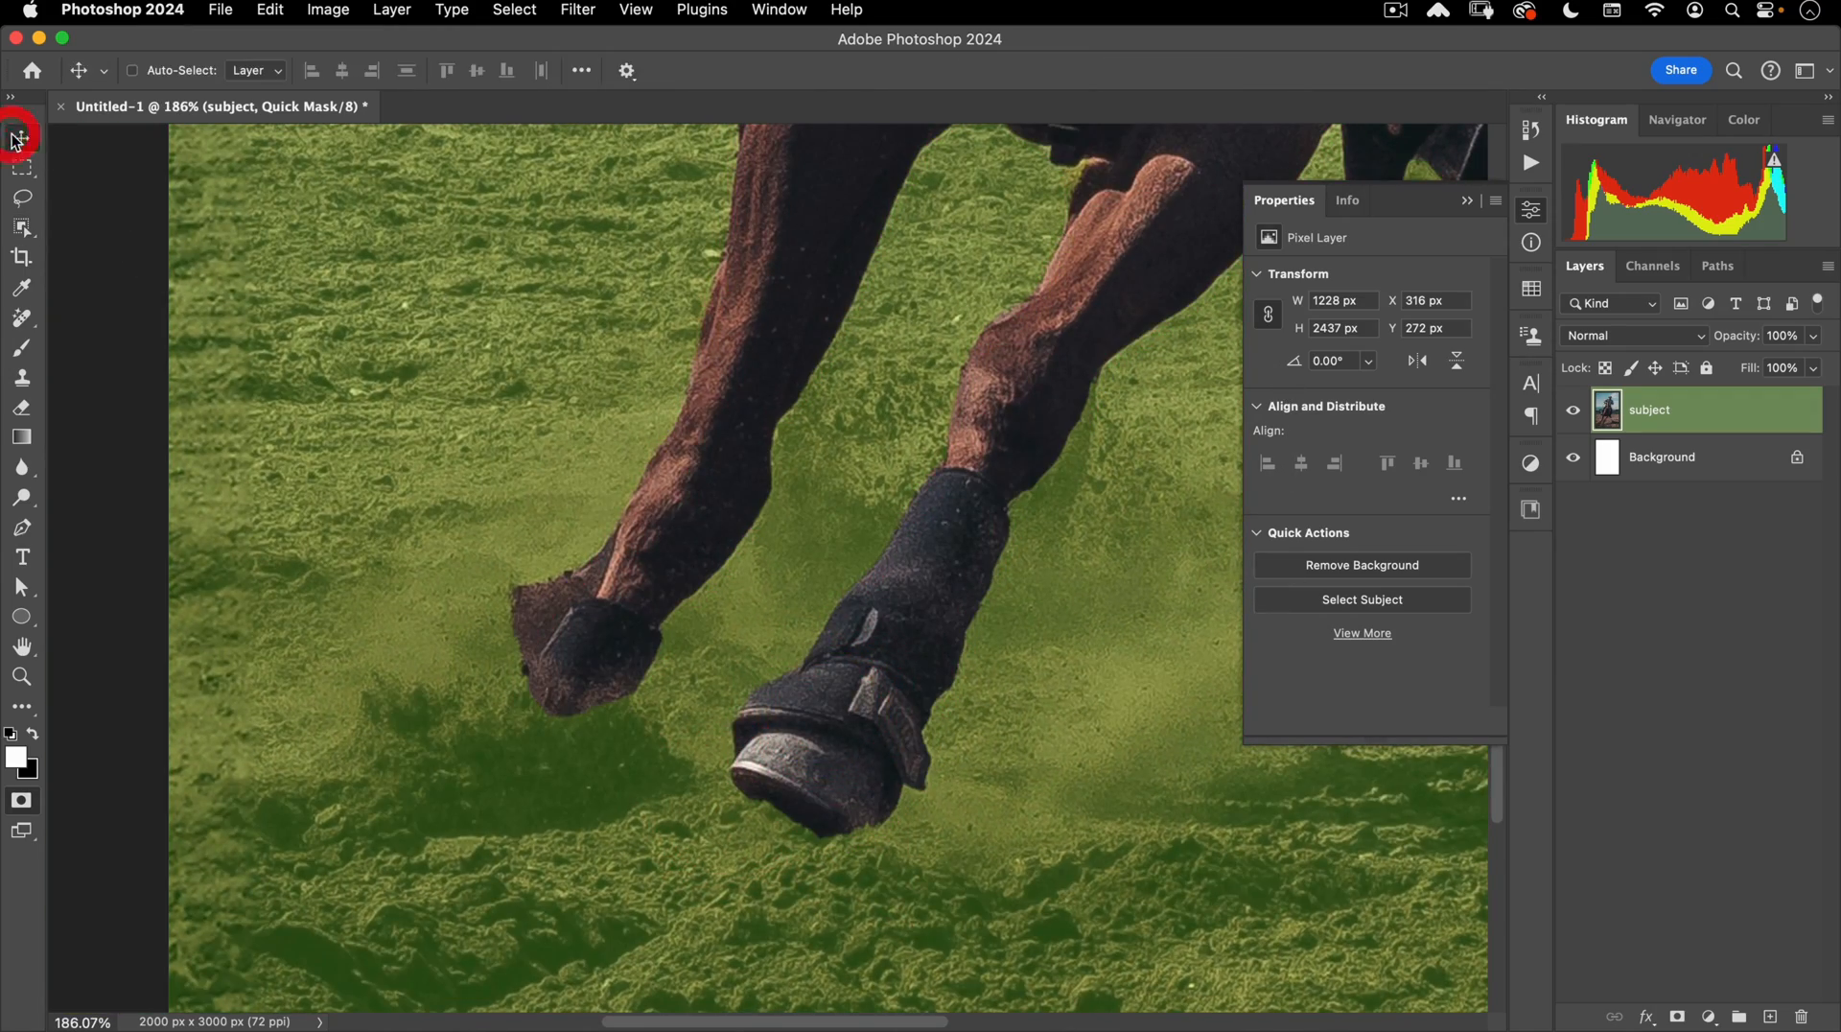
Lasso a loose selection of about 97 × 90 px around the masked patch between the heel and sole of the right-hand boot.
left_click_drag(829, 665, 692, 768)
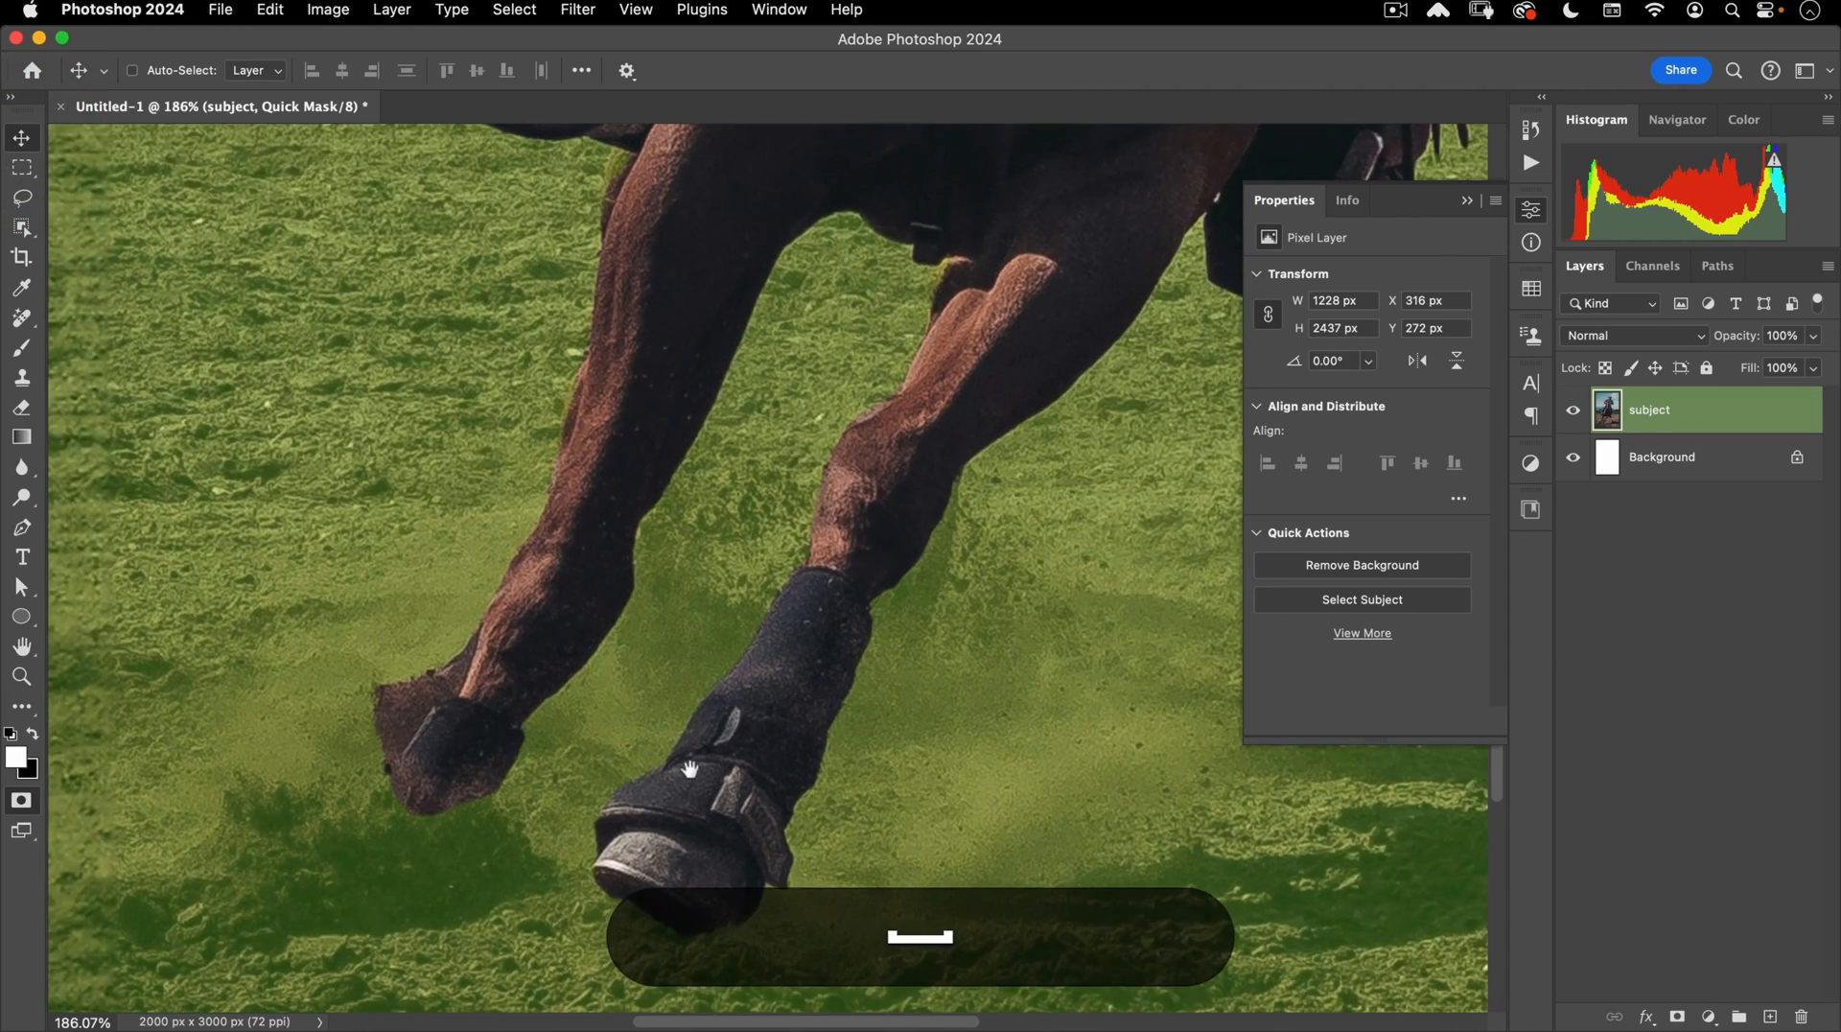
left_click_drag(980, 278, 966, 896)
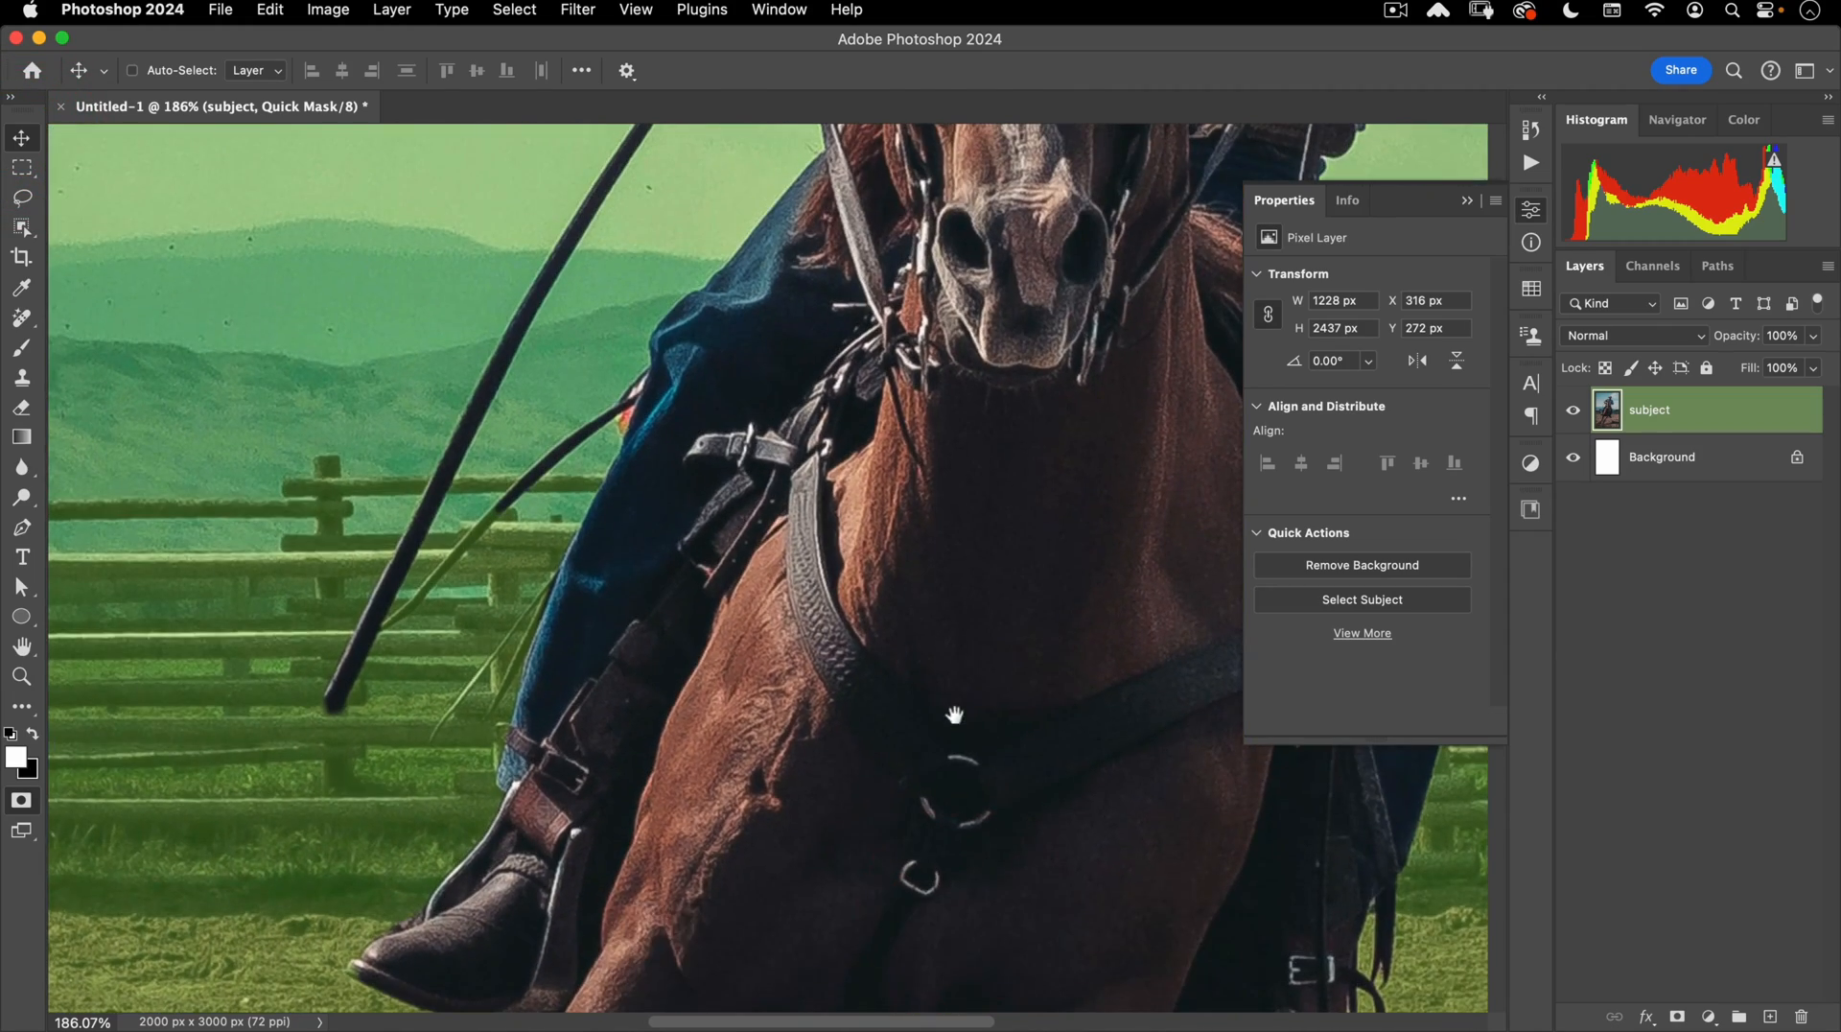
left_click(955, 717)
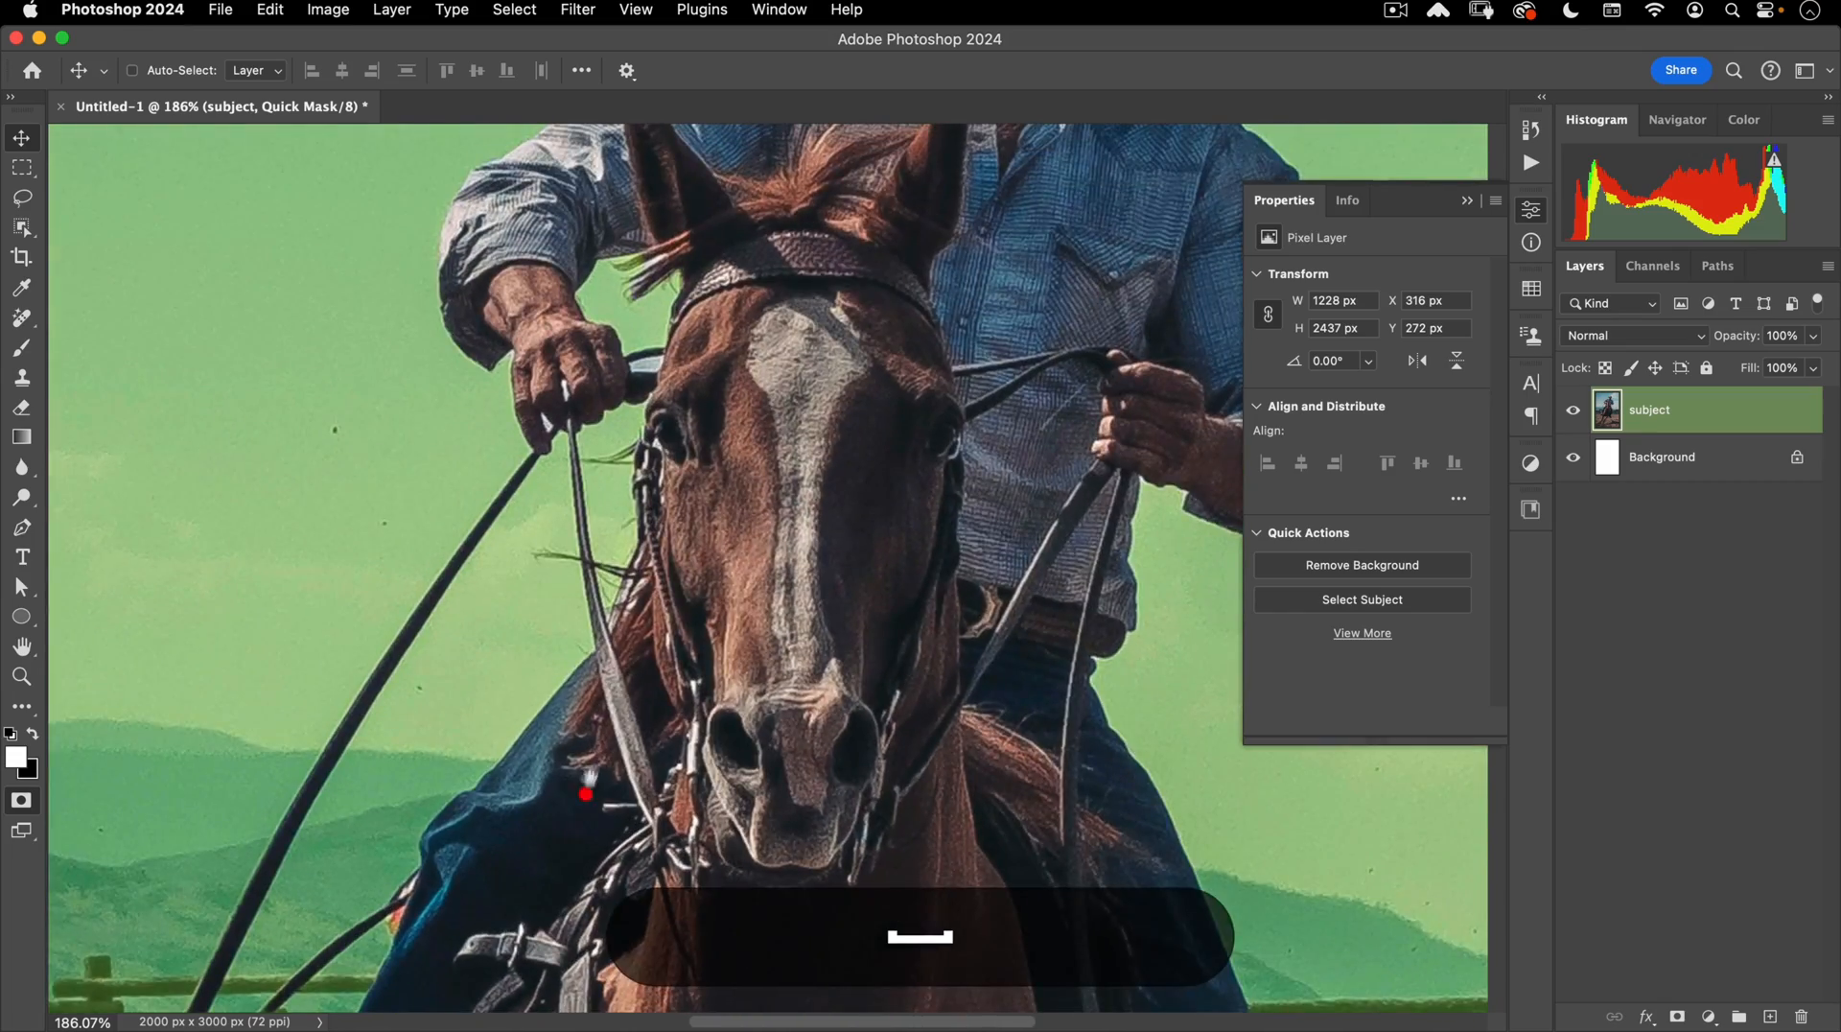
left_click_drag(575, 782, 961, 268)
mouse_move(863, 758)
left_mouse_down()
mouse_move(860, 582)
mouse_move(843, 576)
mouse_move(863, 575)
left_mouse_up()
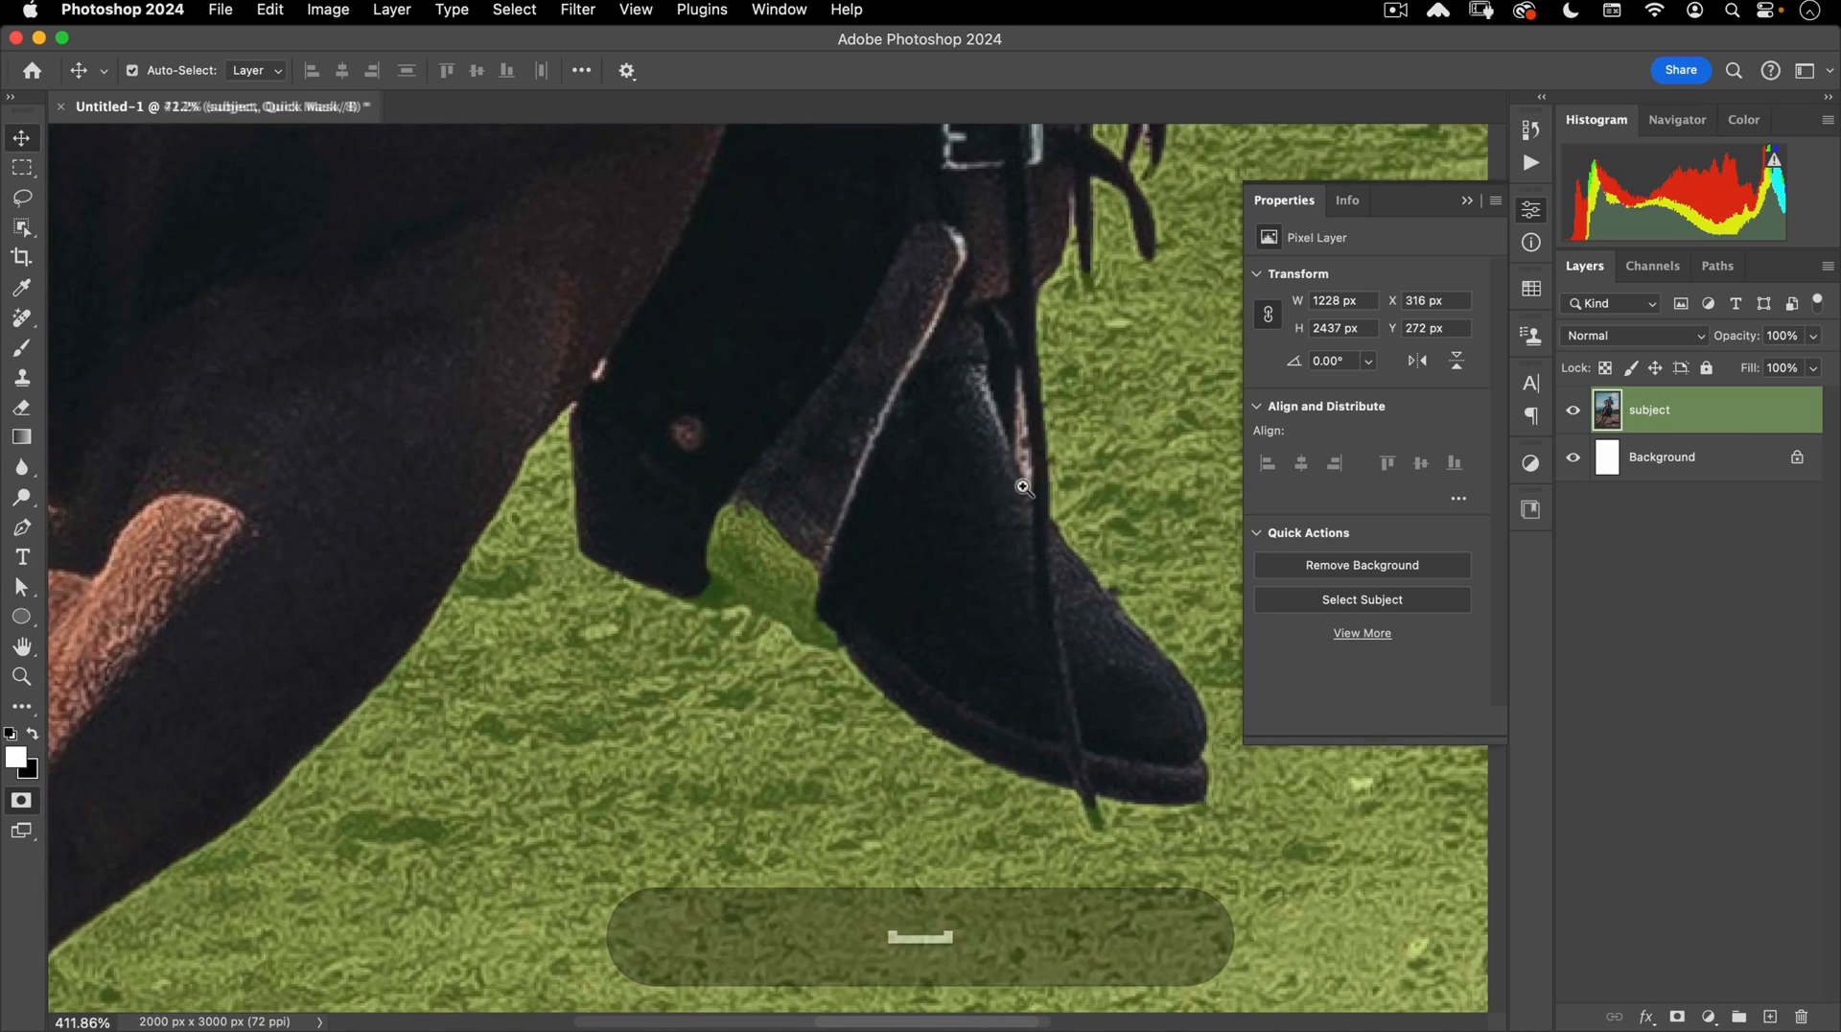
left_click(23, 197)
left_click(767, 525, "super")
key("alt")
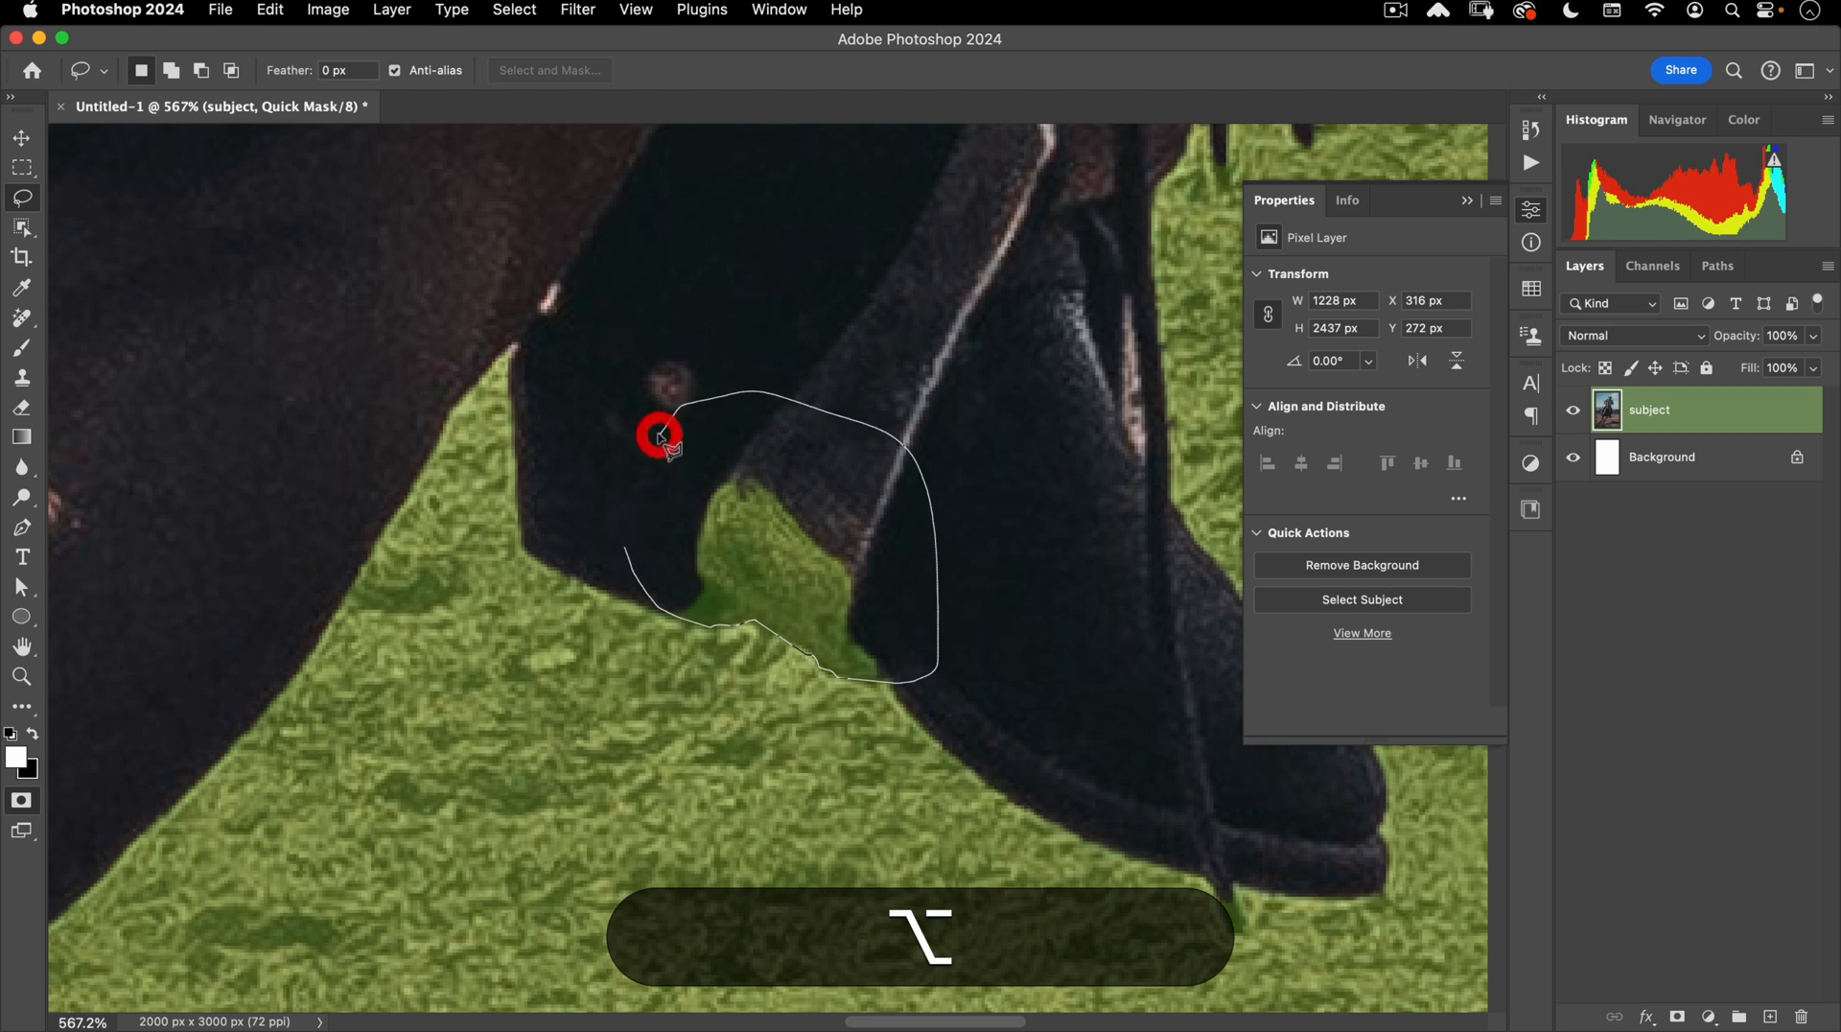
left_click_drag(659, 436, 661, 444)
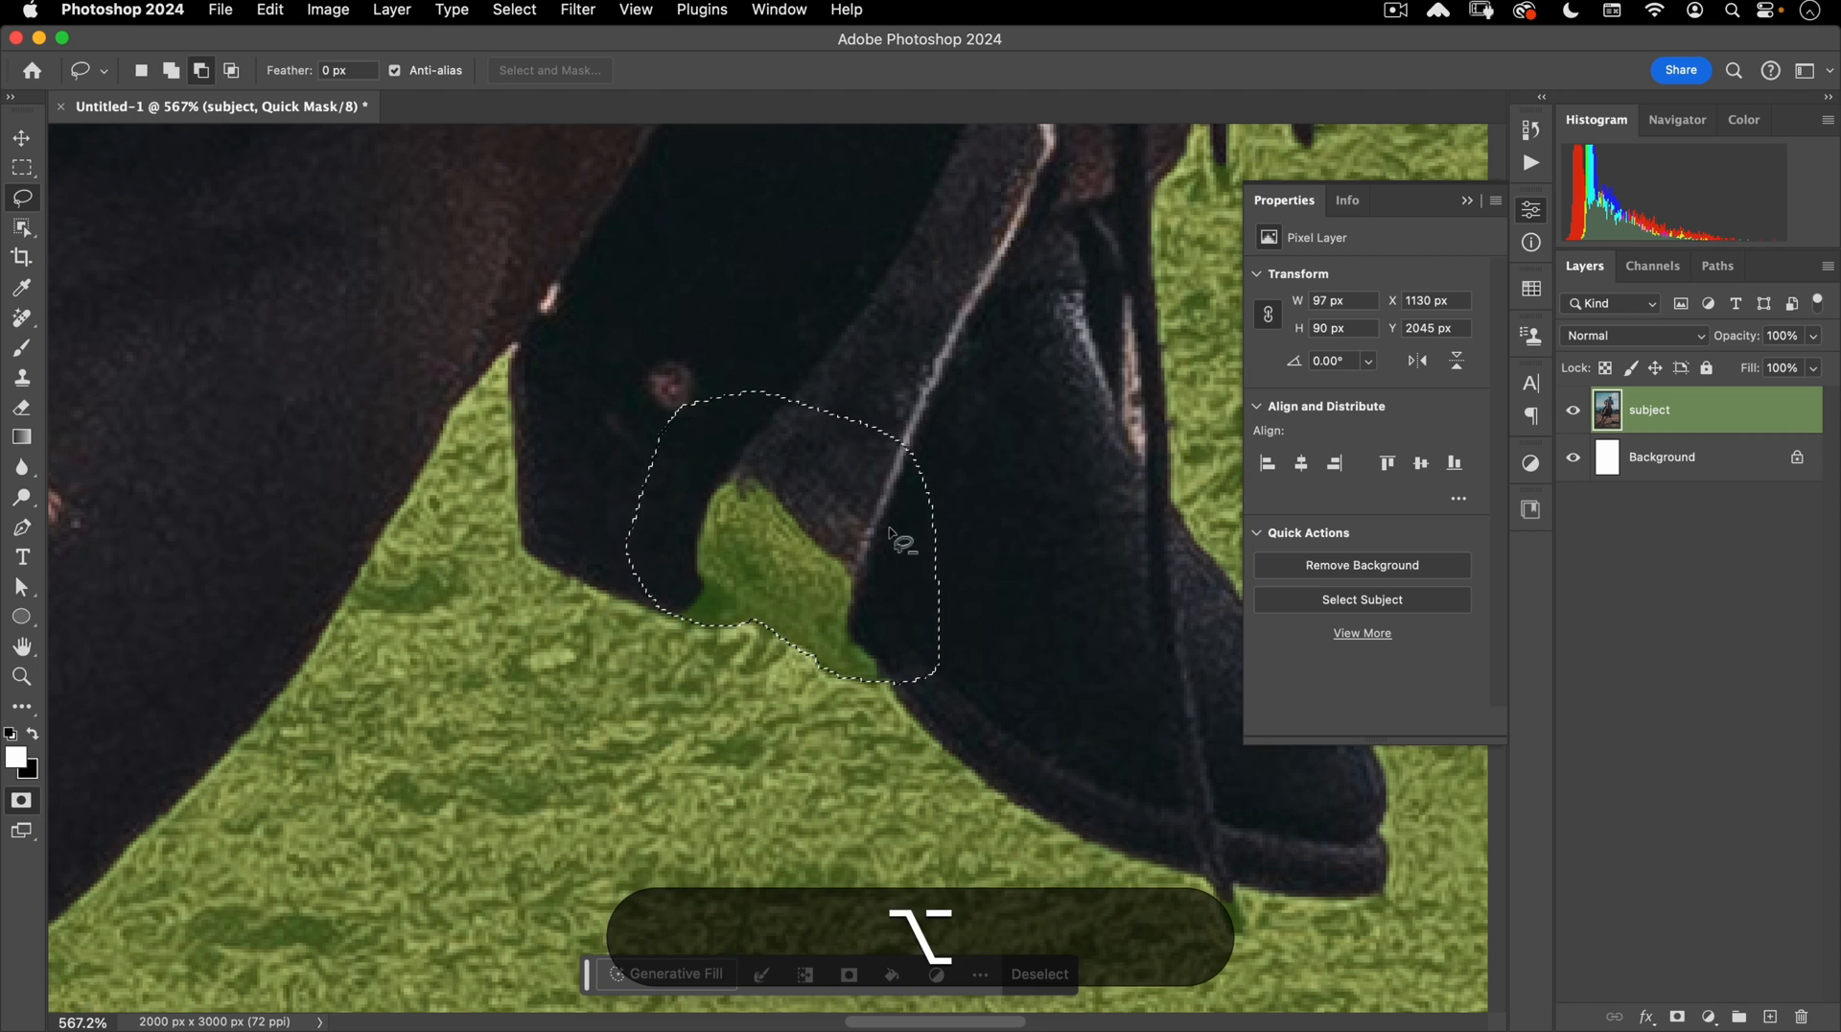
Fill the selected boot patch with the white foreground color in the Quick Mask and deselect.
key("alt+BackSpace")
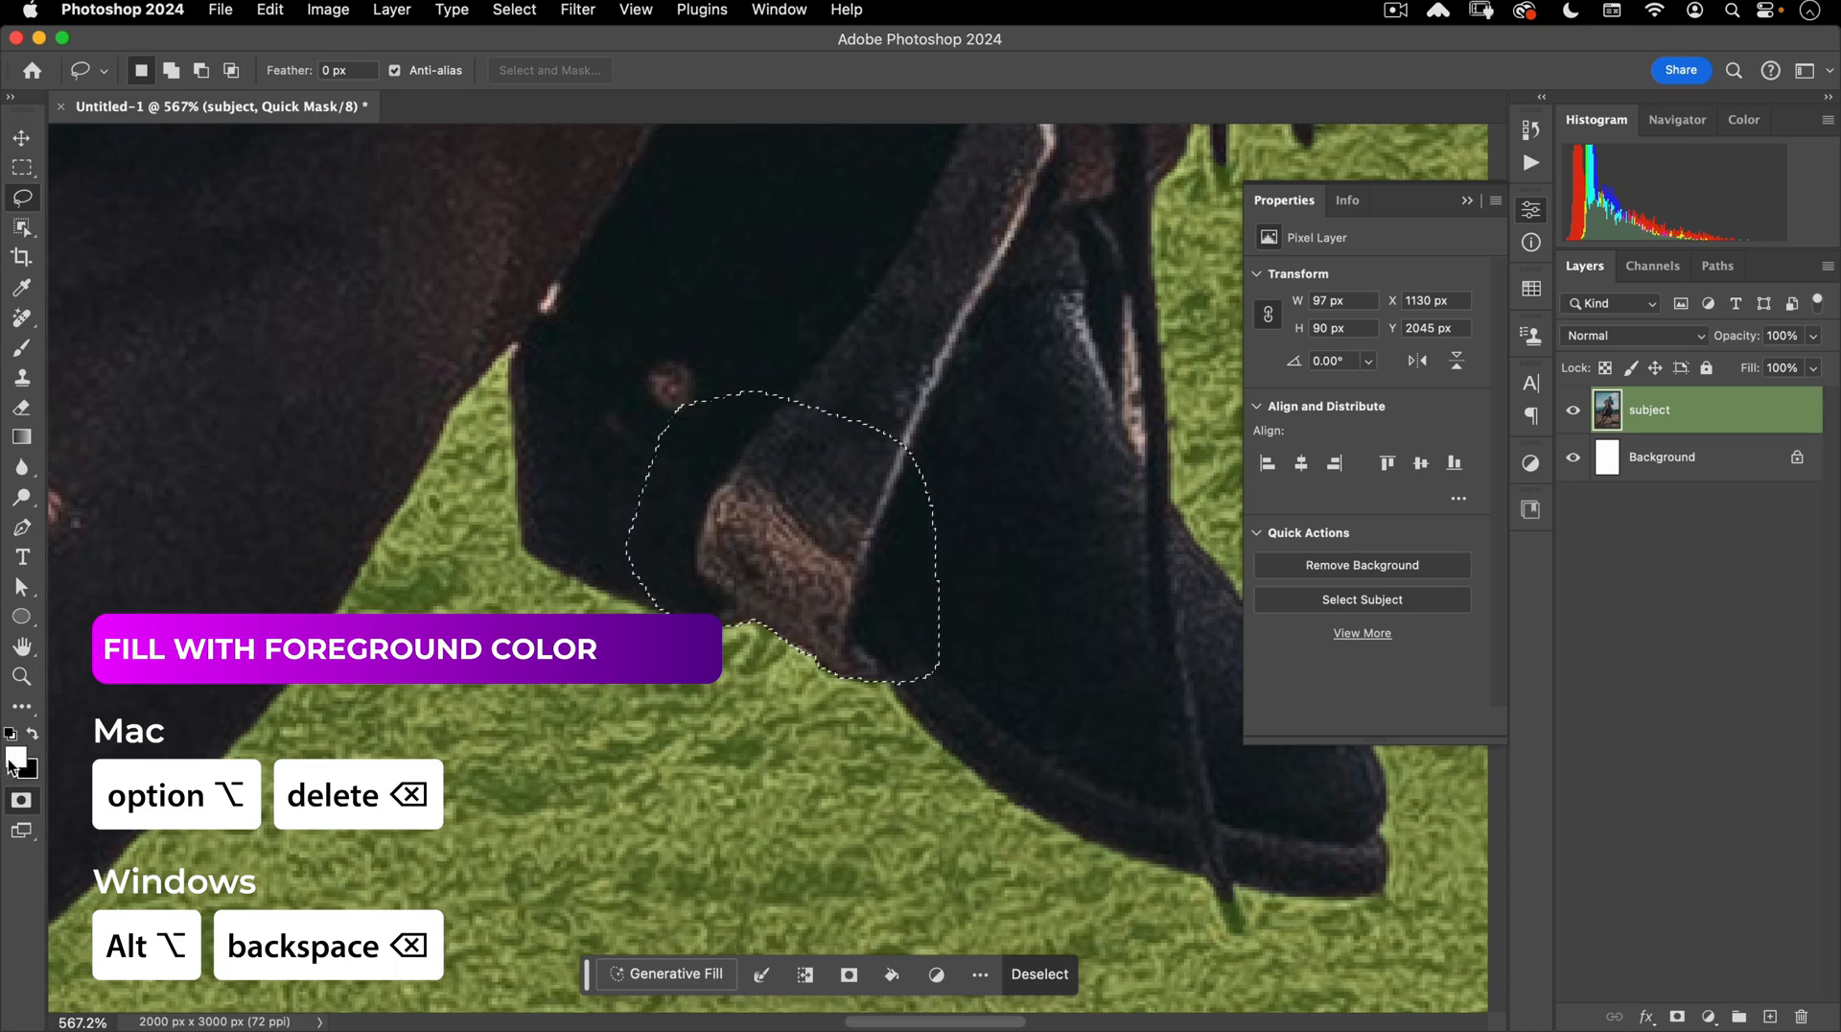
left_click(884, 335)
Lasso an area of about 150 × 180 px around the dirt clod beside the raised hoof, fill it with the black background color, and deselect.
mouse_move(868, 315)
left_mouse_down()
mouse_move(933, 572)
mouse_move(912, 607)
mouse_move(998, 555)
left_mouse_up()
left_click(999, 555)
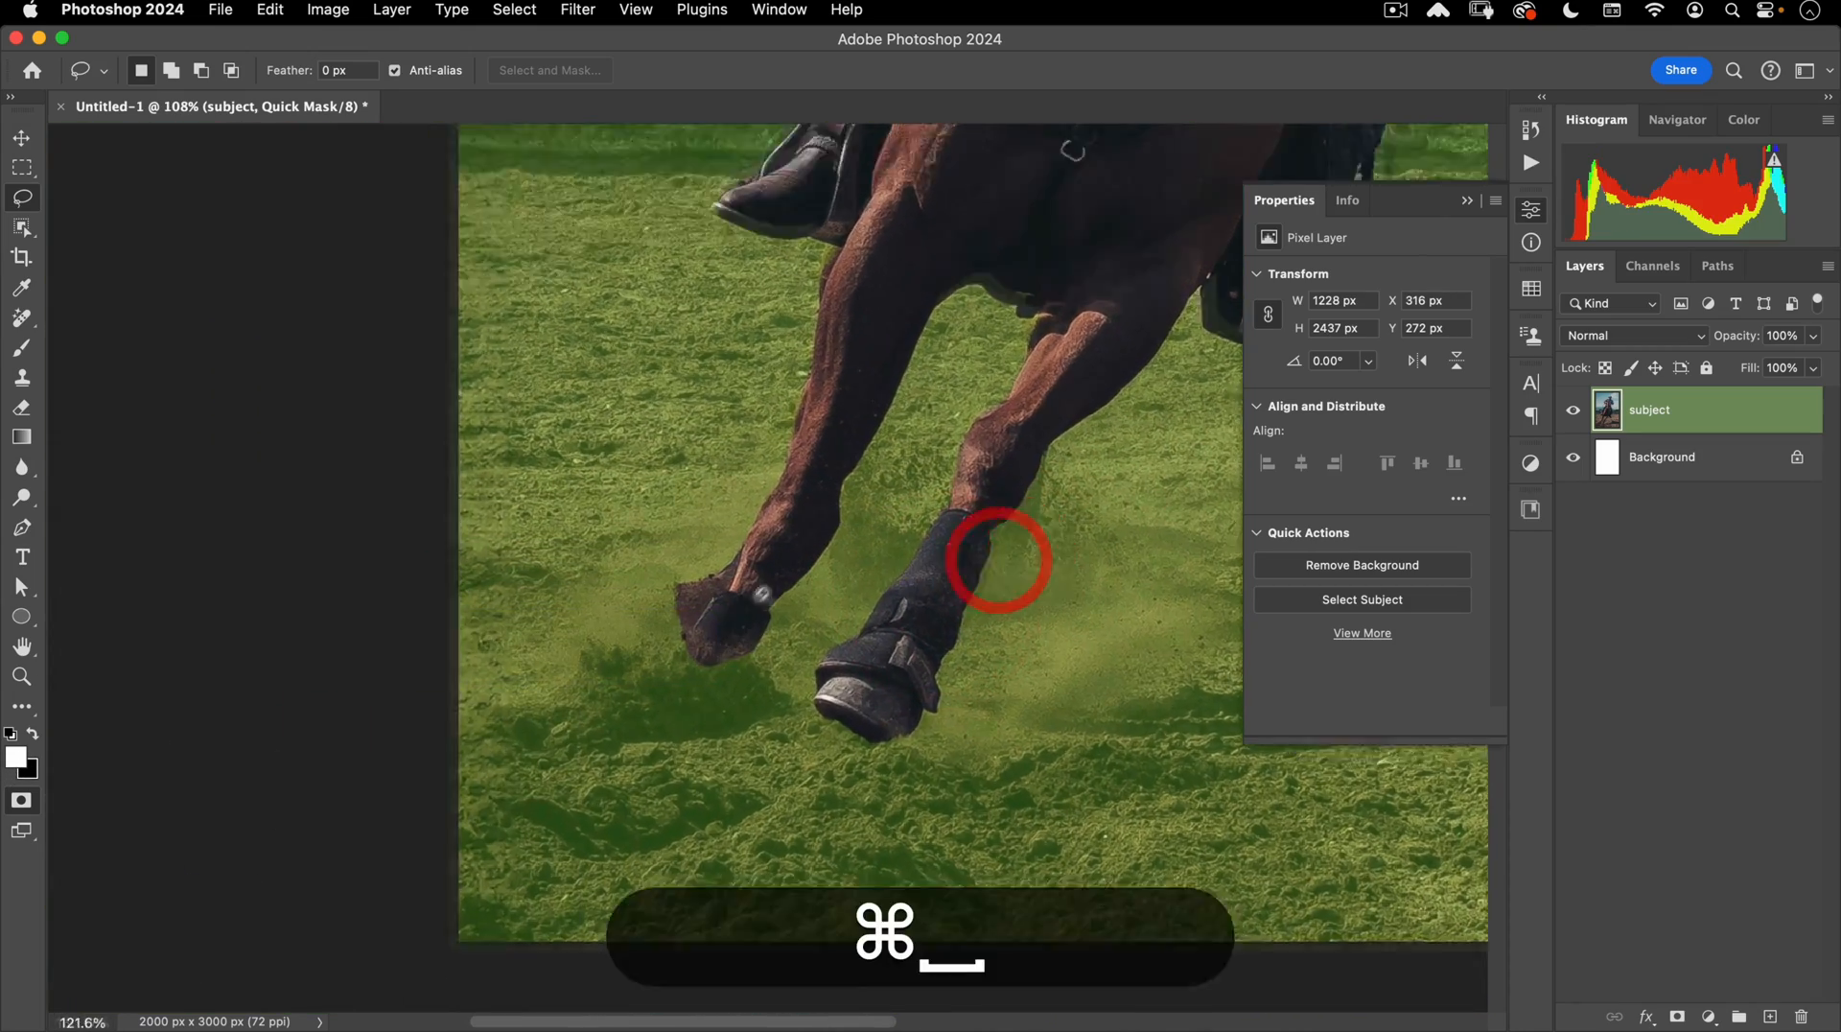
left_click(840, 497)
mouse_move(681, 244)
left_mouse_down()
mouse_move(710, 209)
mouse_move(785, 251)
mouse_move(788, 338)
left_mouse_up()
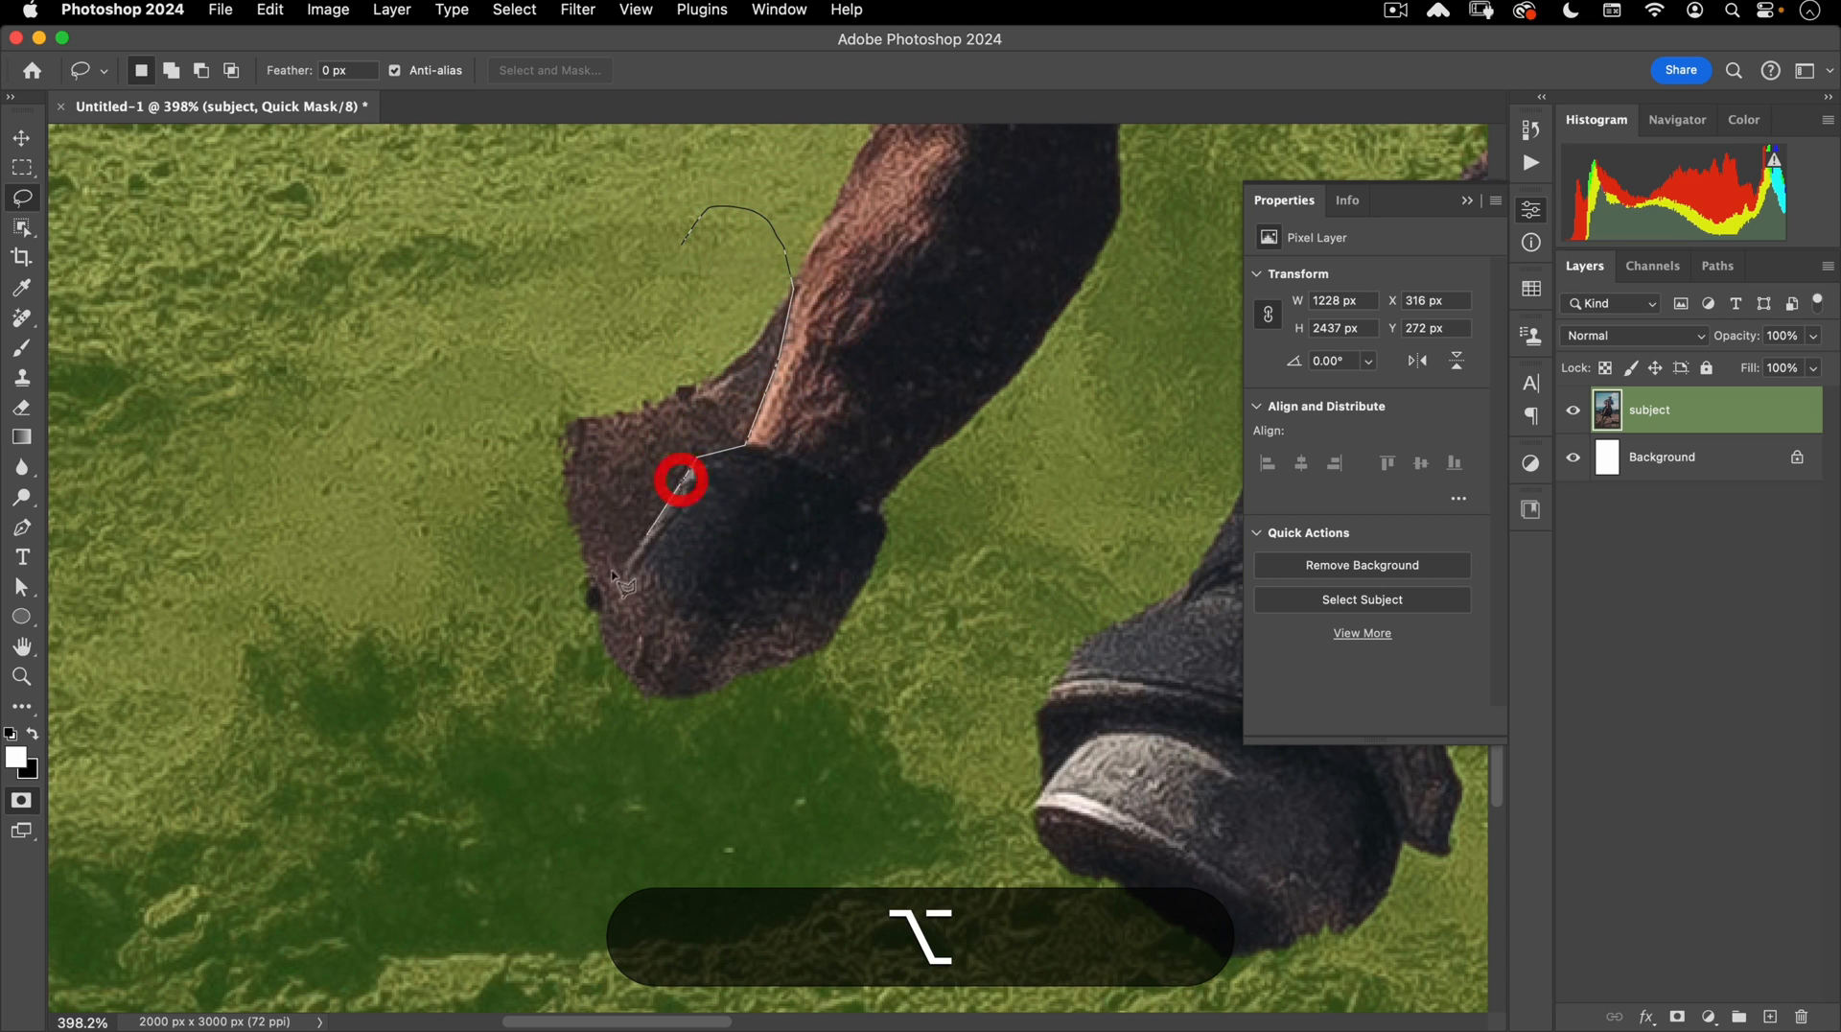
left_click_drag(483, 410, 482, 412)
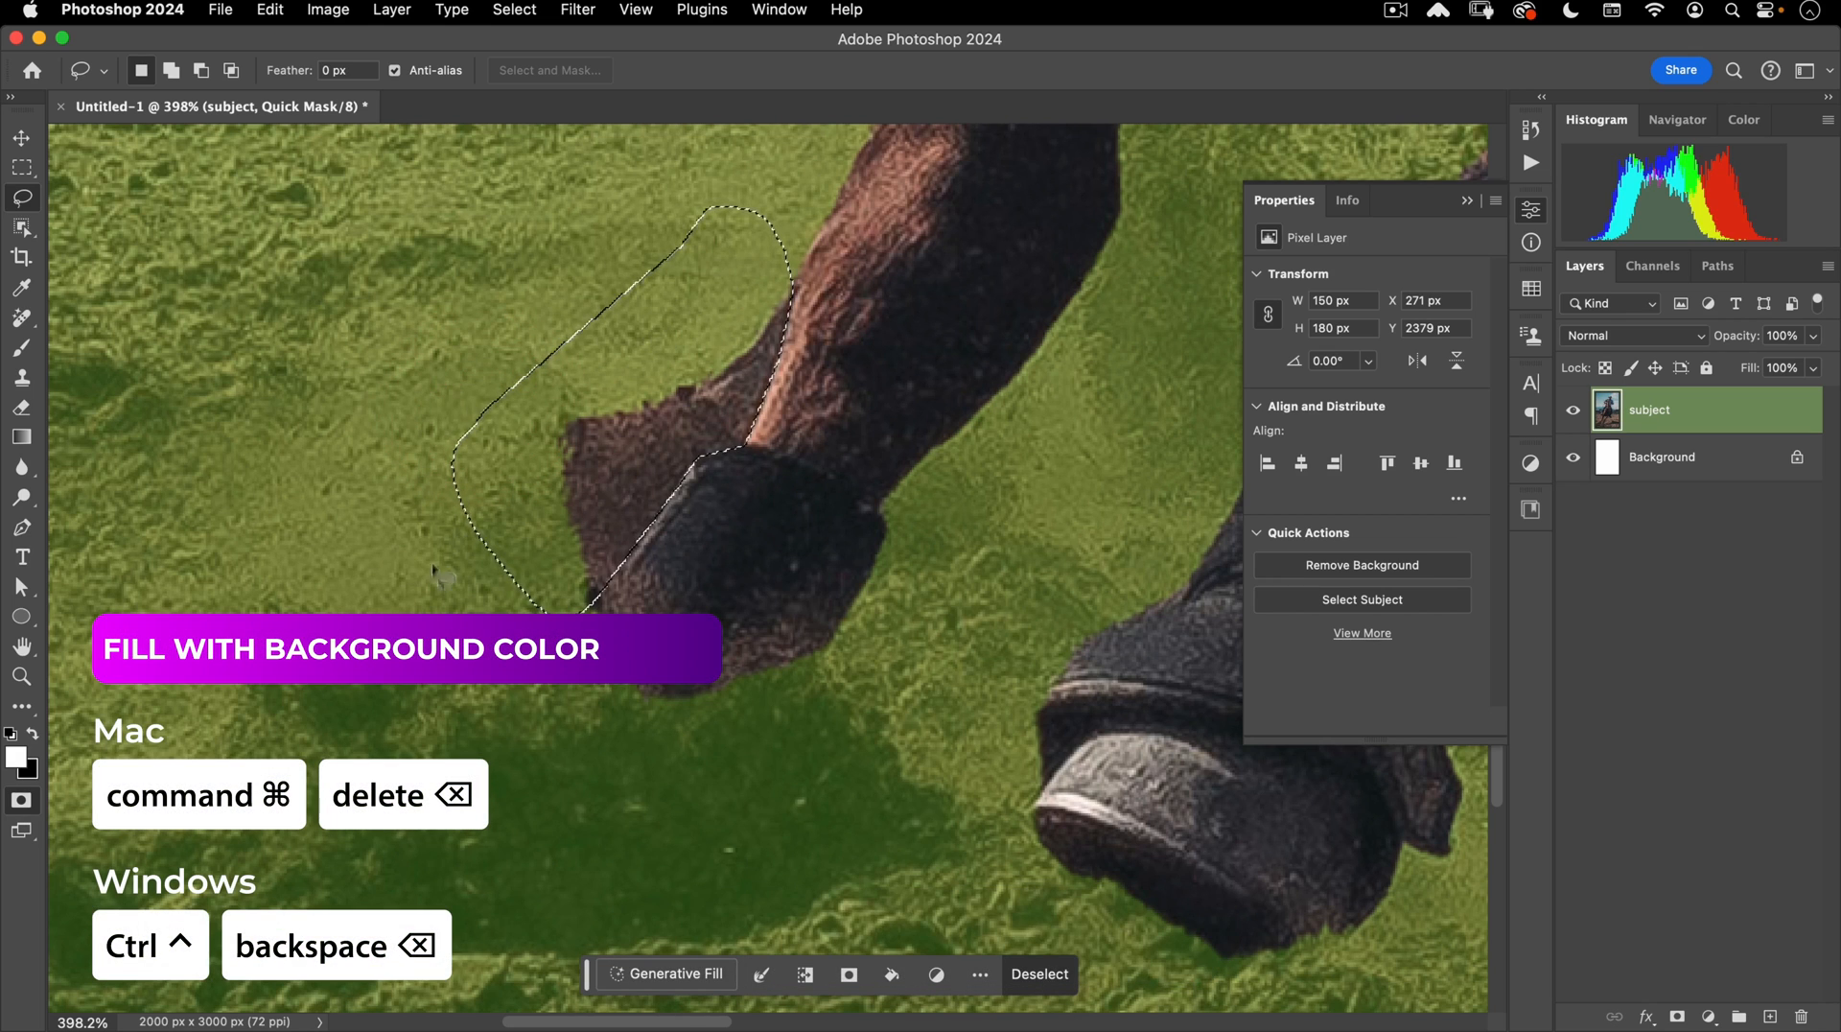
key("super+BackSpace")
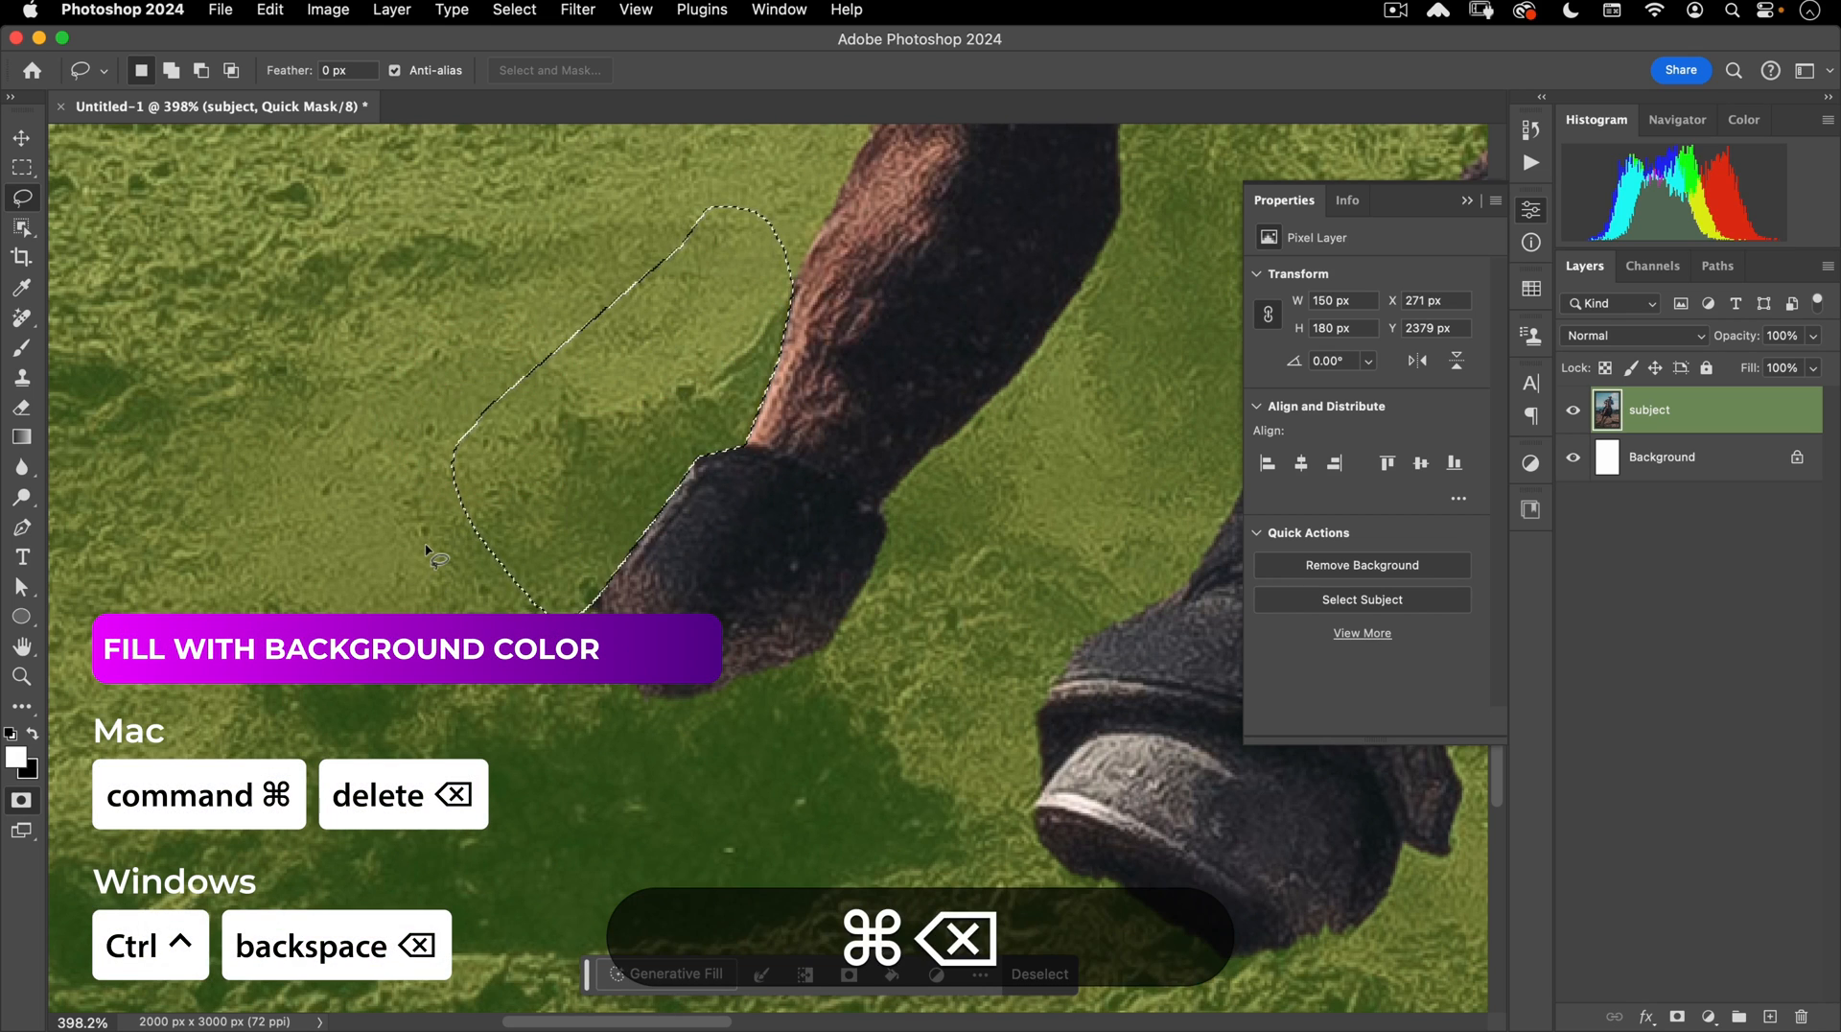
left_click(411, 533)
Lasso along the upper edge of the masked rein strap, from its unmasked upper part to where it meets the thick rein.
left_click(842, 719)
left_click_drag(777, 701, 709, 748)
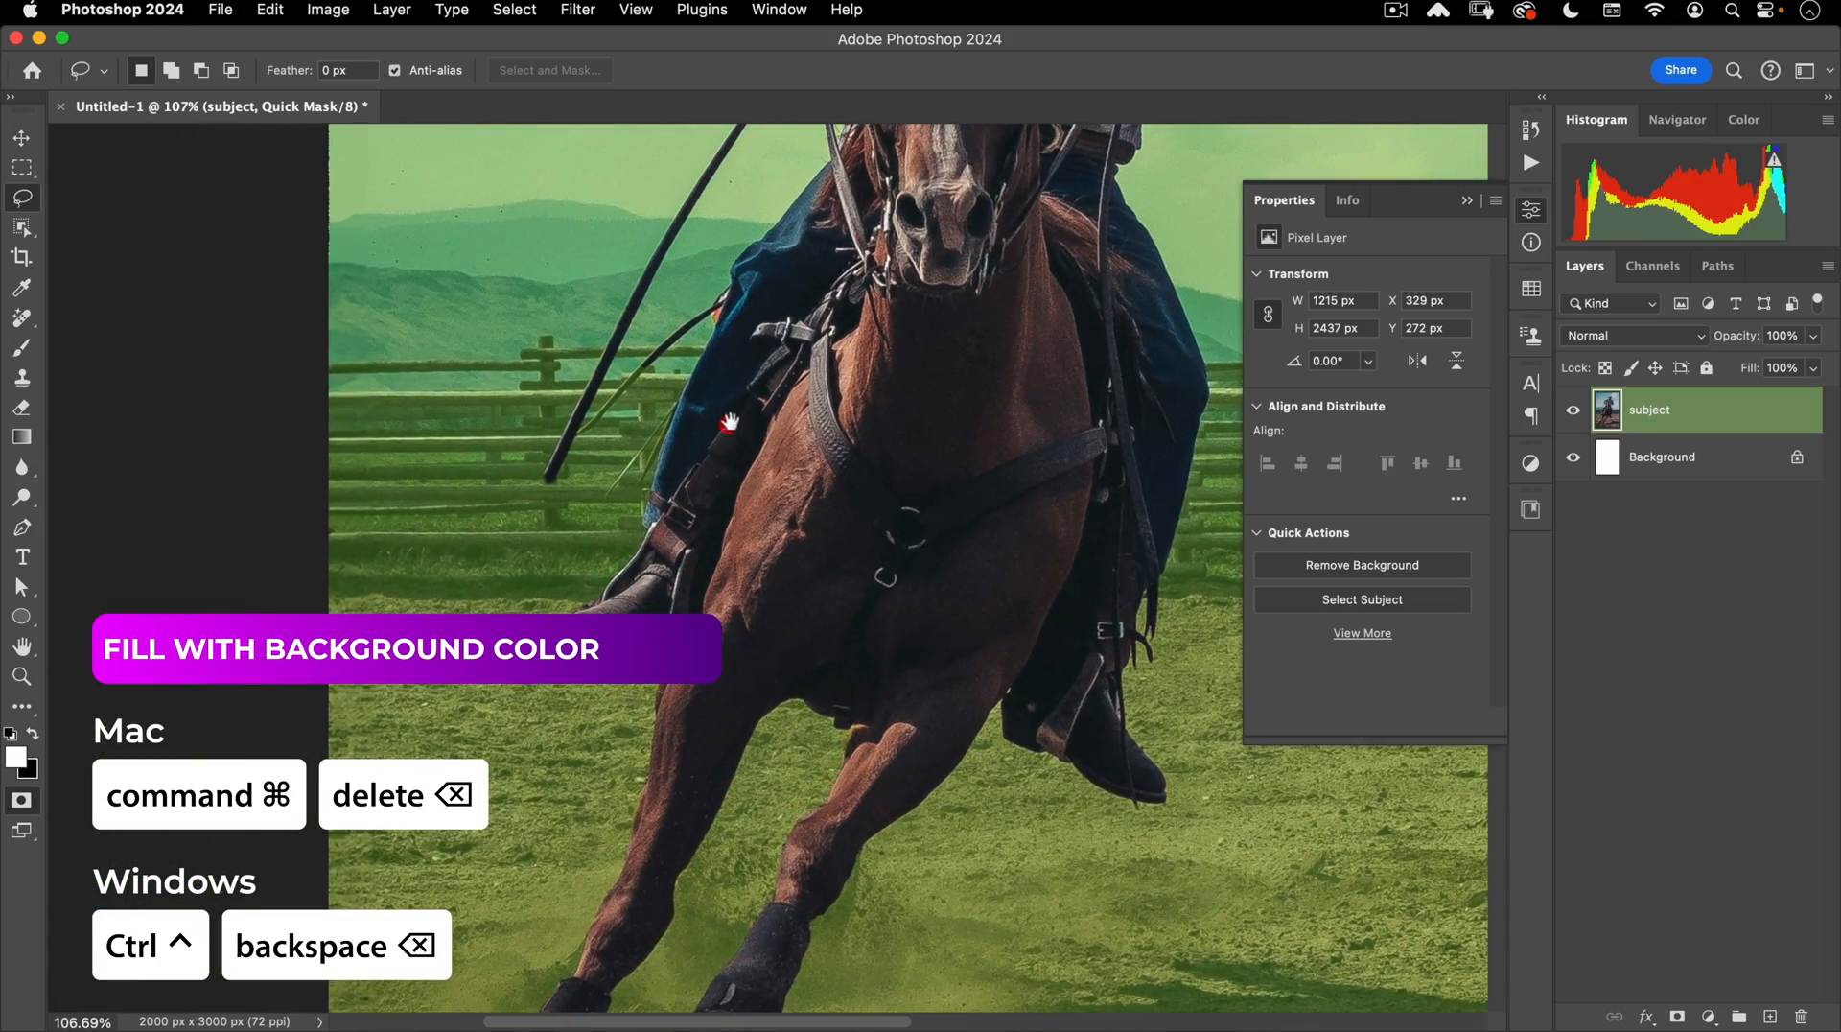
left_click_drag(719, 423, 719, 348)
key("super+space")
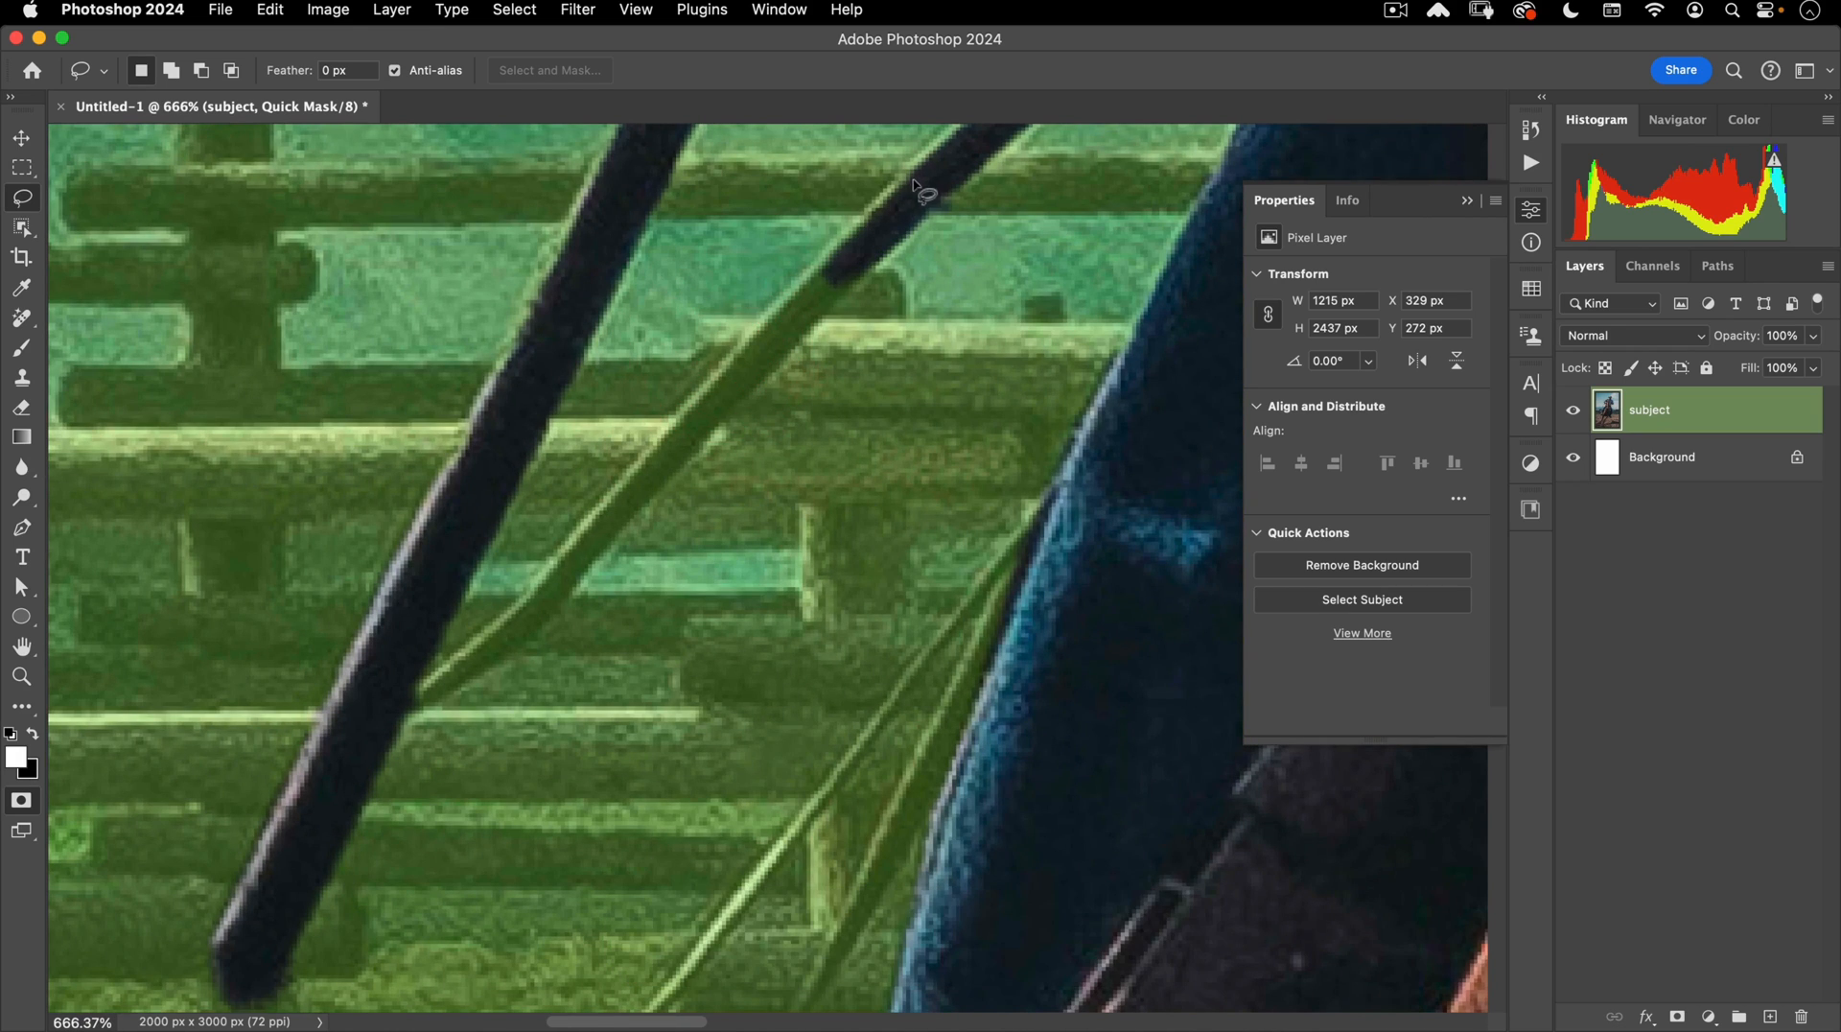
left_click(813, 271, "alt")
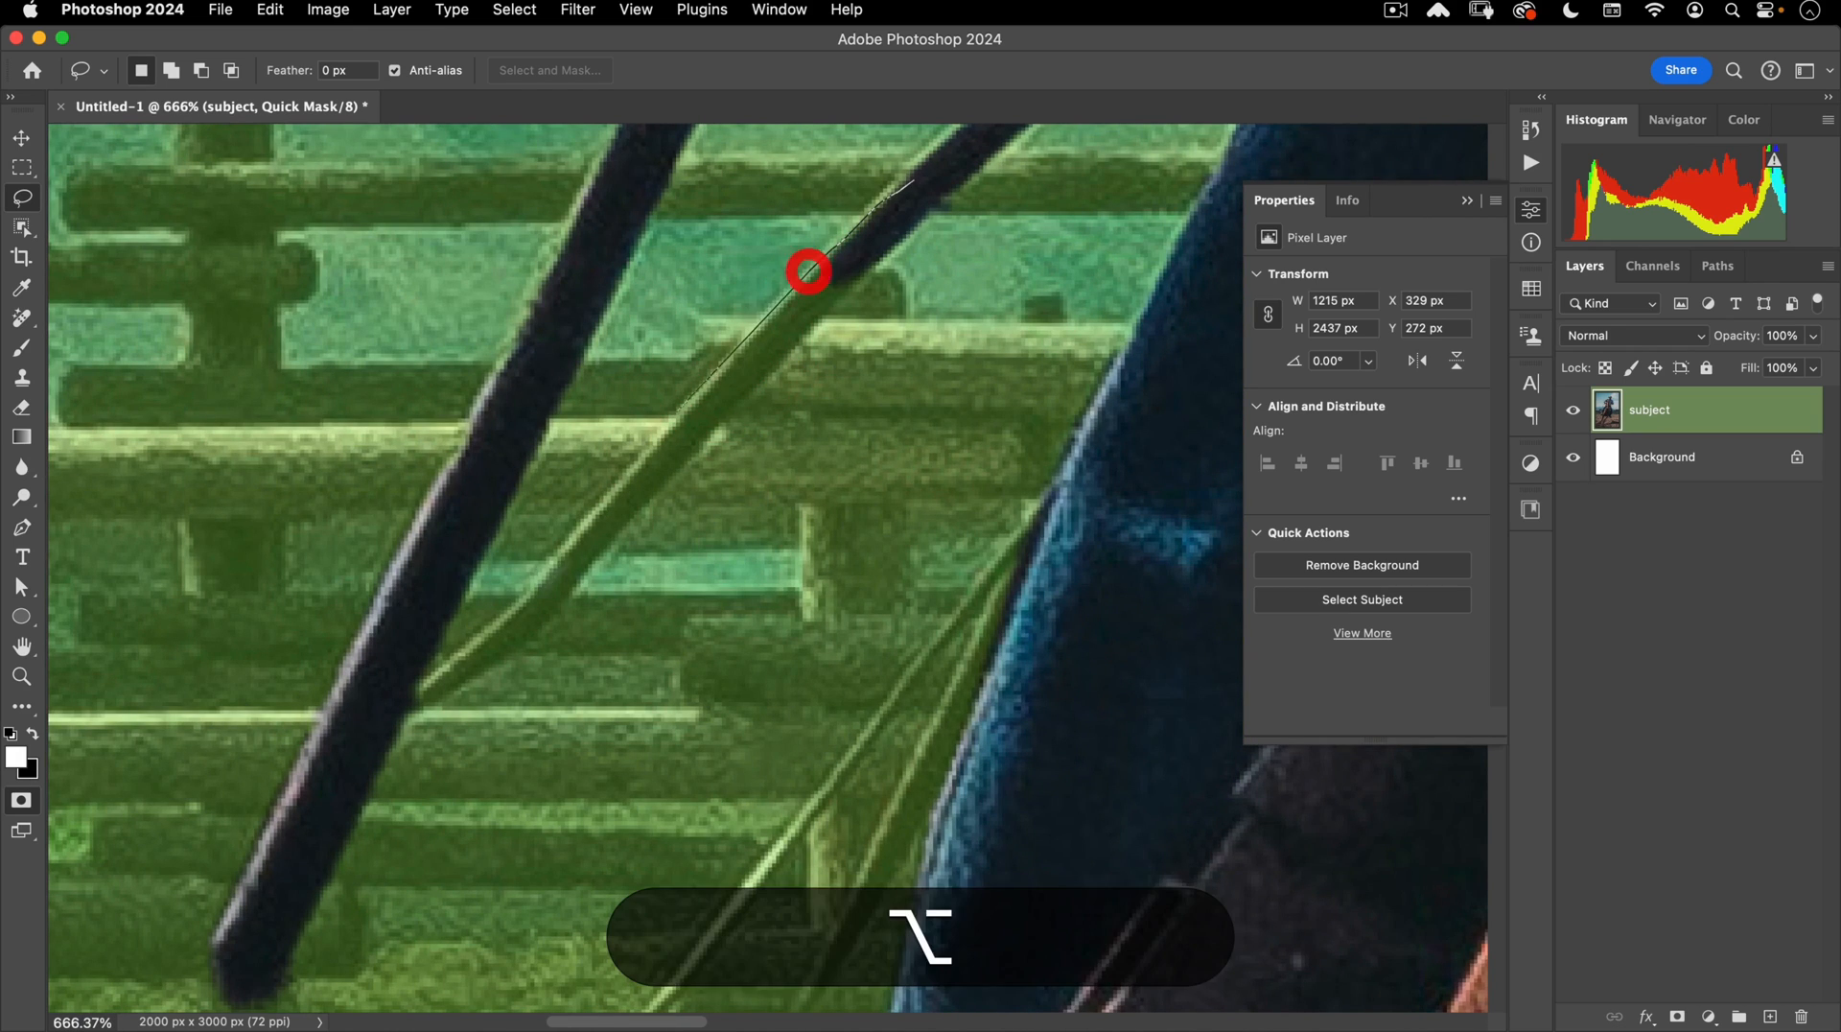
left_click(614, 487, "alt")
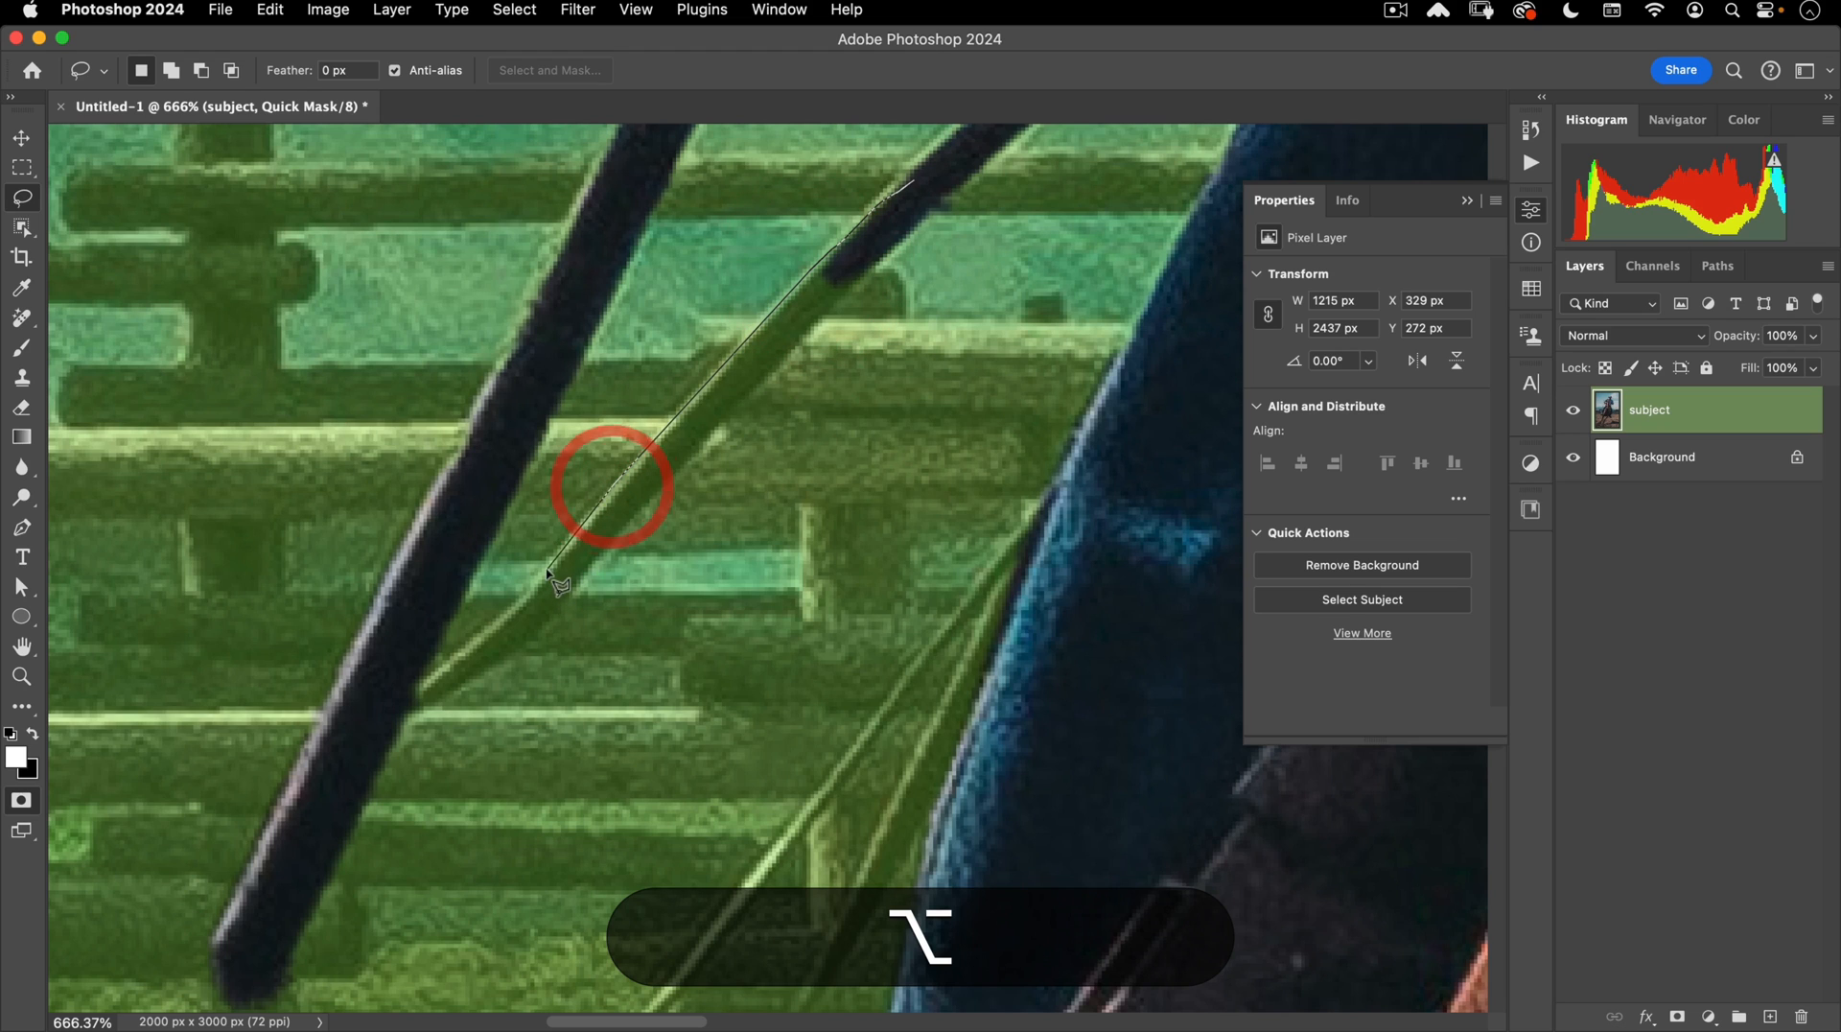
left_click(538, 568, "alt")
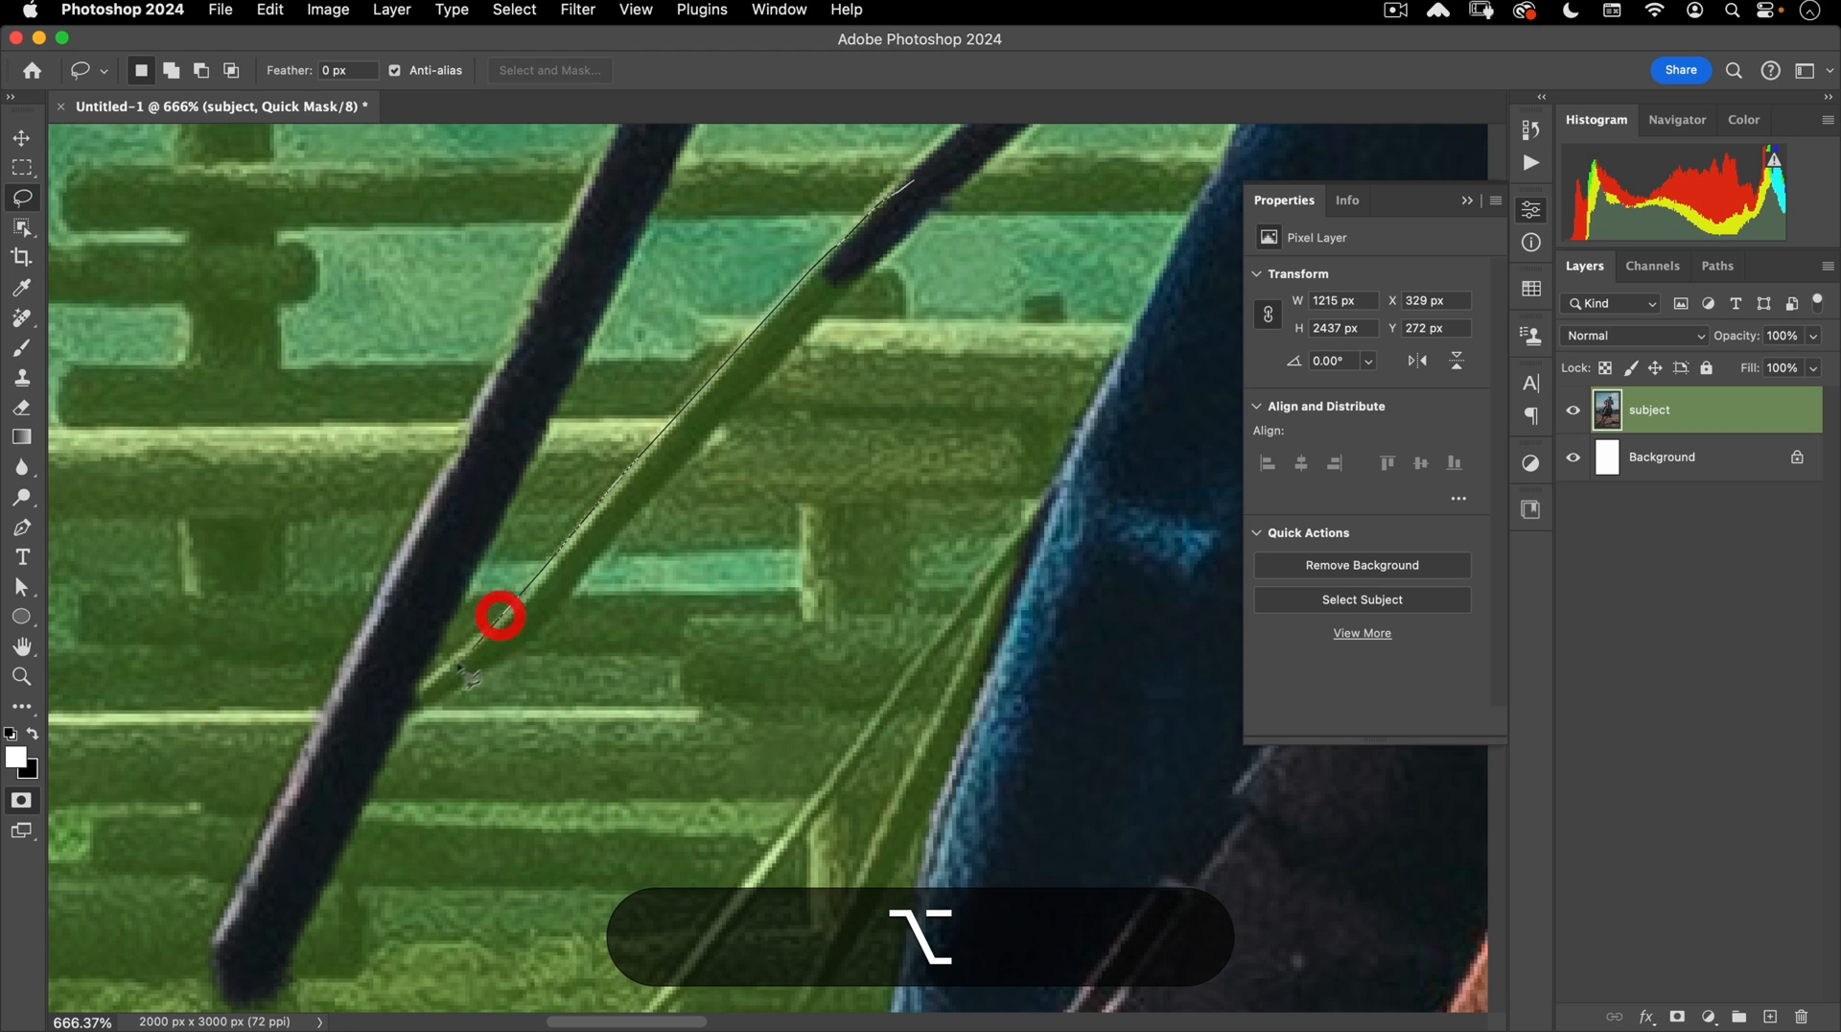
left_click(408, 708, "alt")
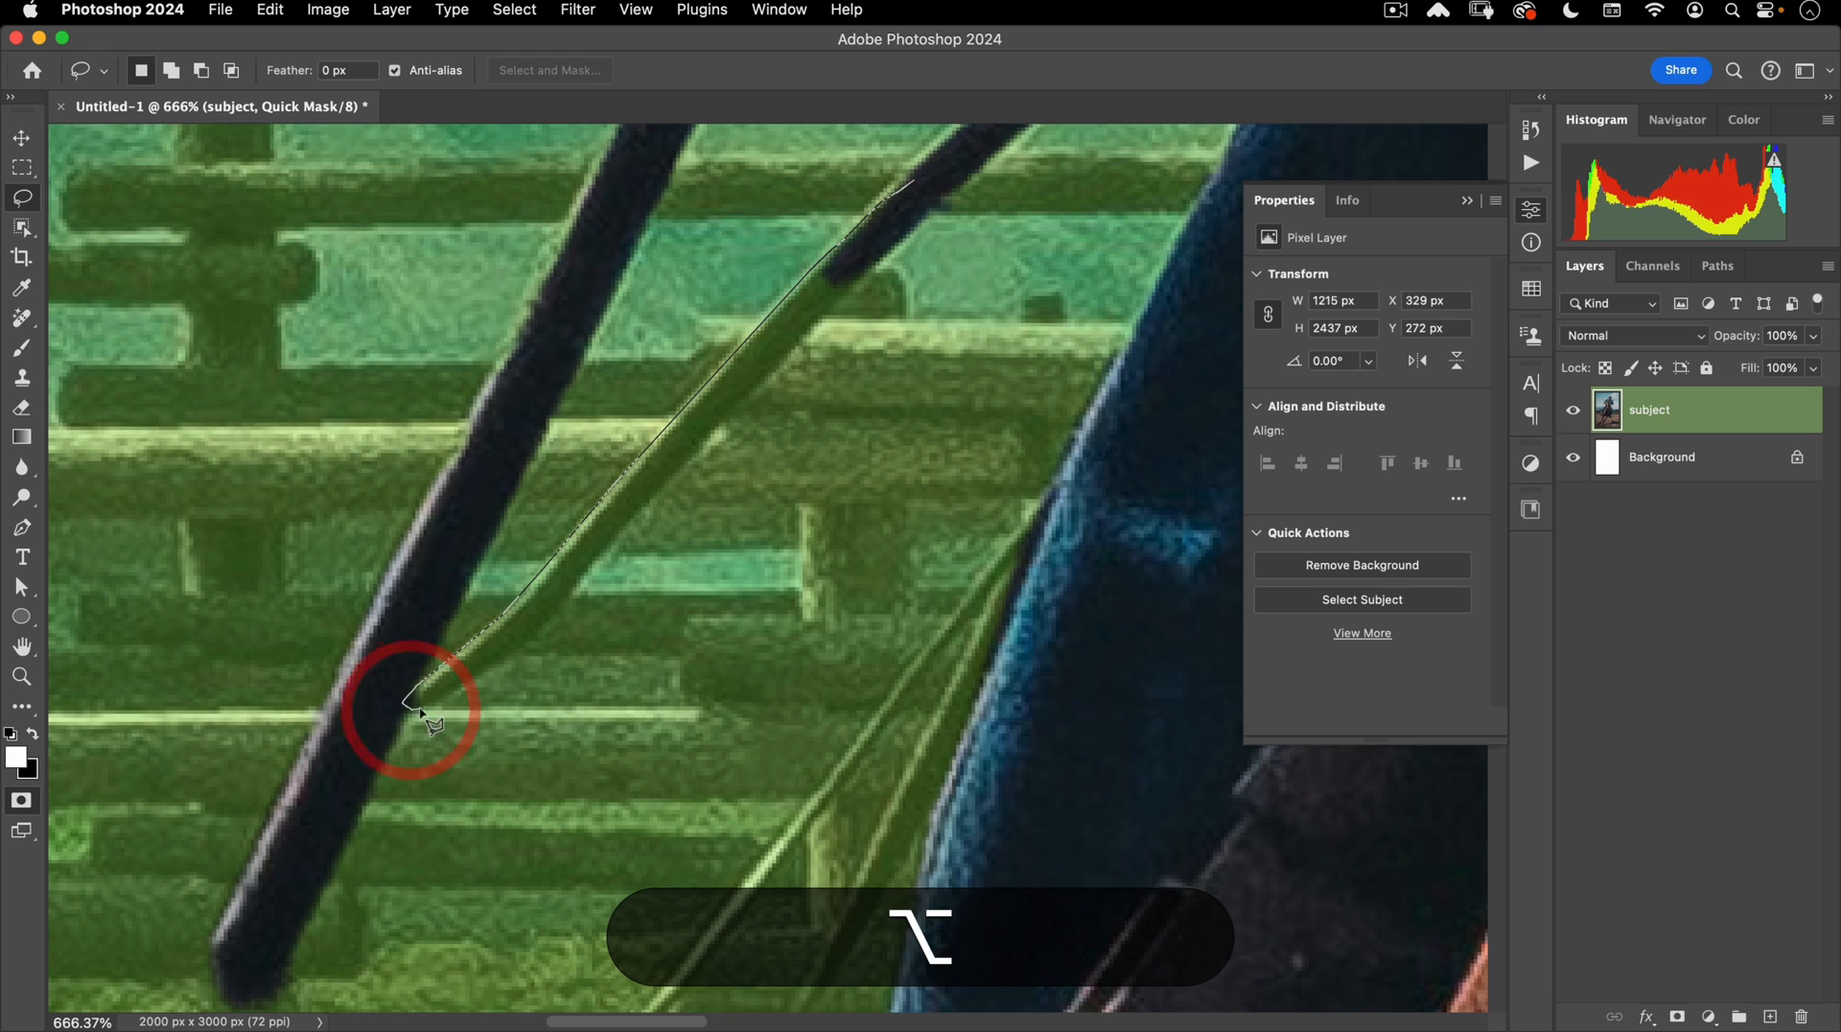
Trace back along the rein strap's lower edge, close the lasso at about 141 × 139 px, and fill it with white.
left_click(423, 707, "alt")
left_click(513, 656, "alt")
left_click(550, 617, "alt")
left_click(609, 543, "alt")
left_click(772, 355, "alt")
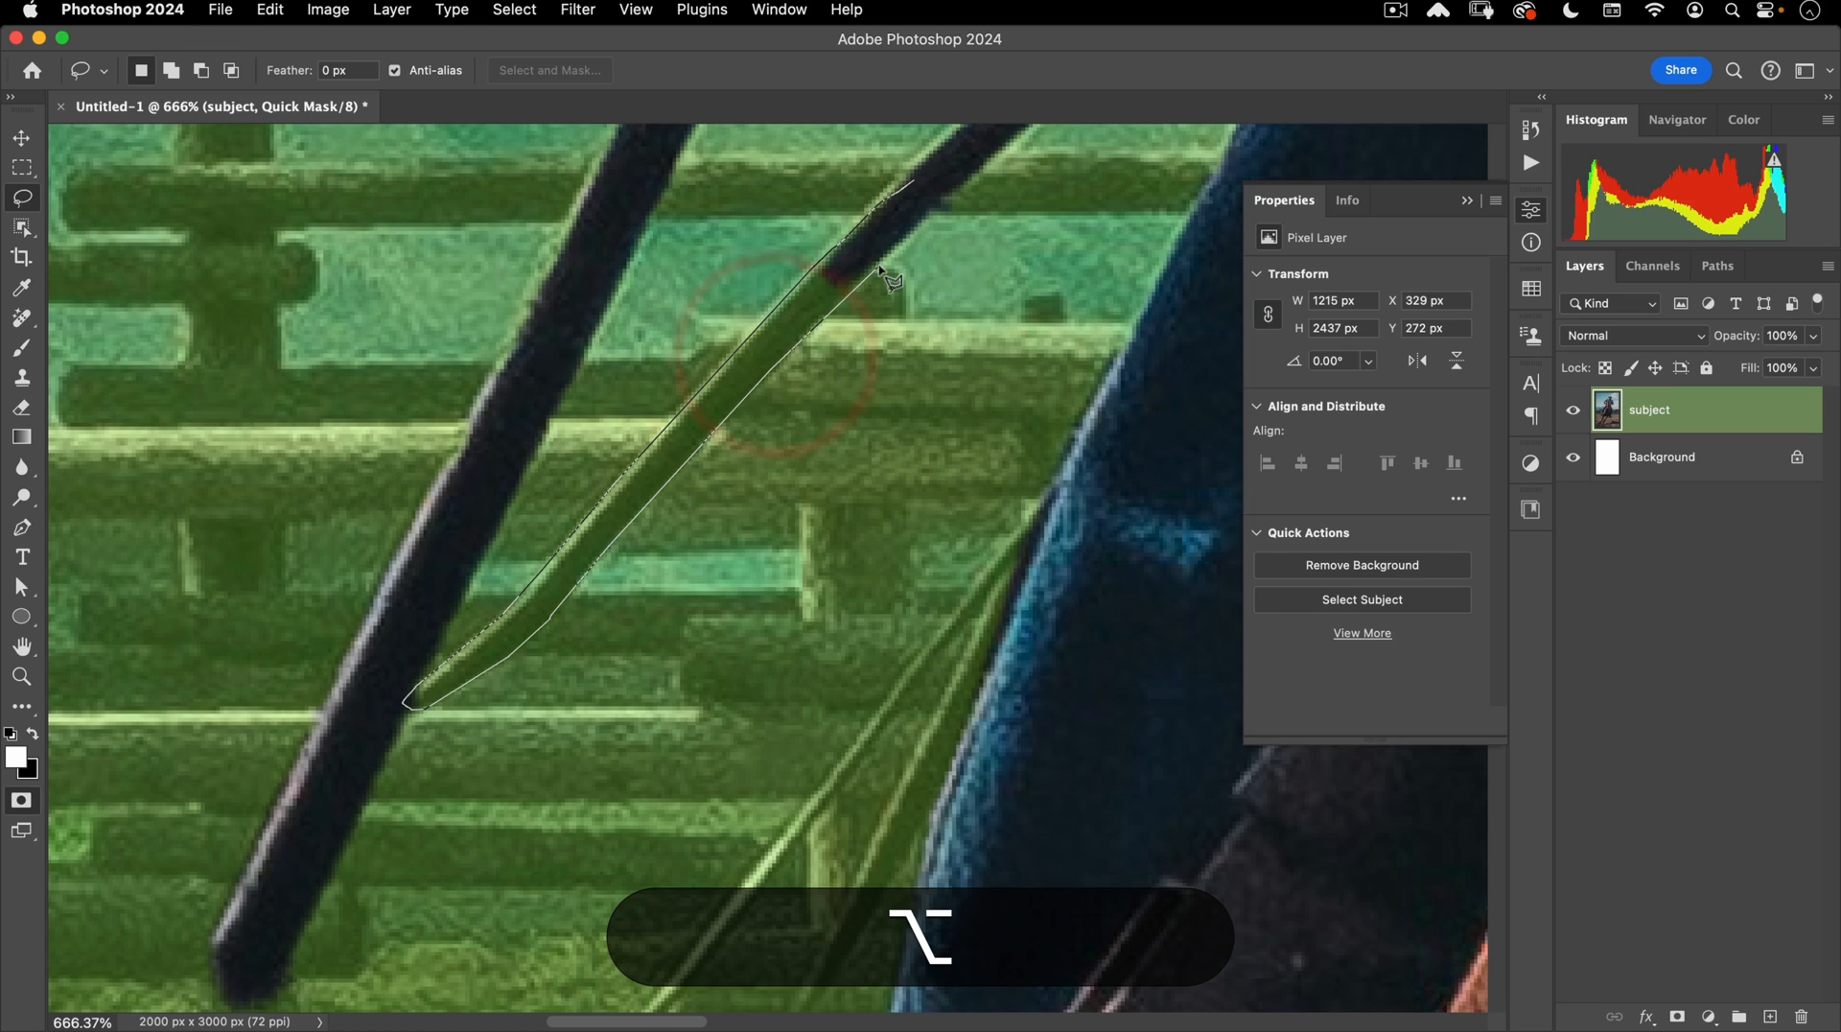
left_click(876, 259, "alt")
left_click(933, 194, "alt")
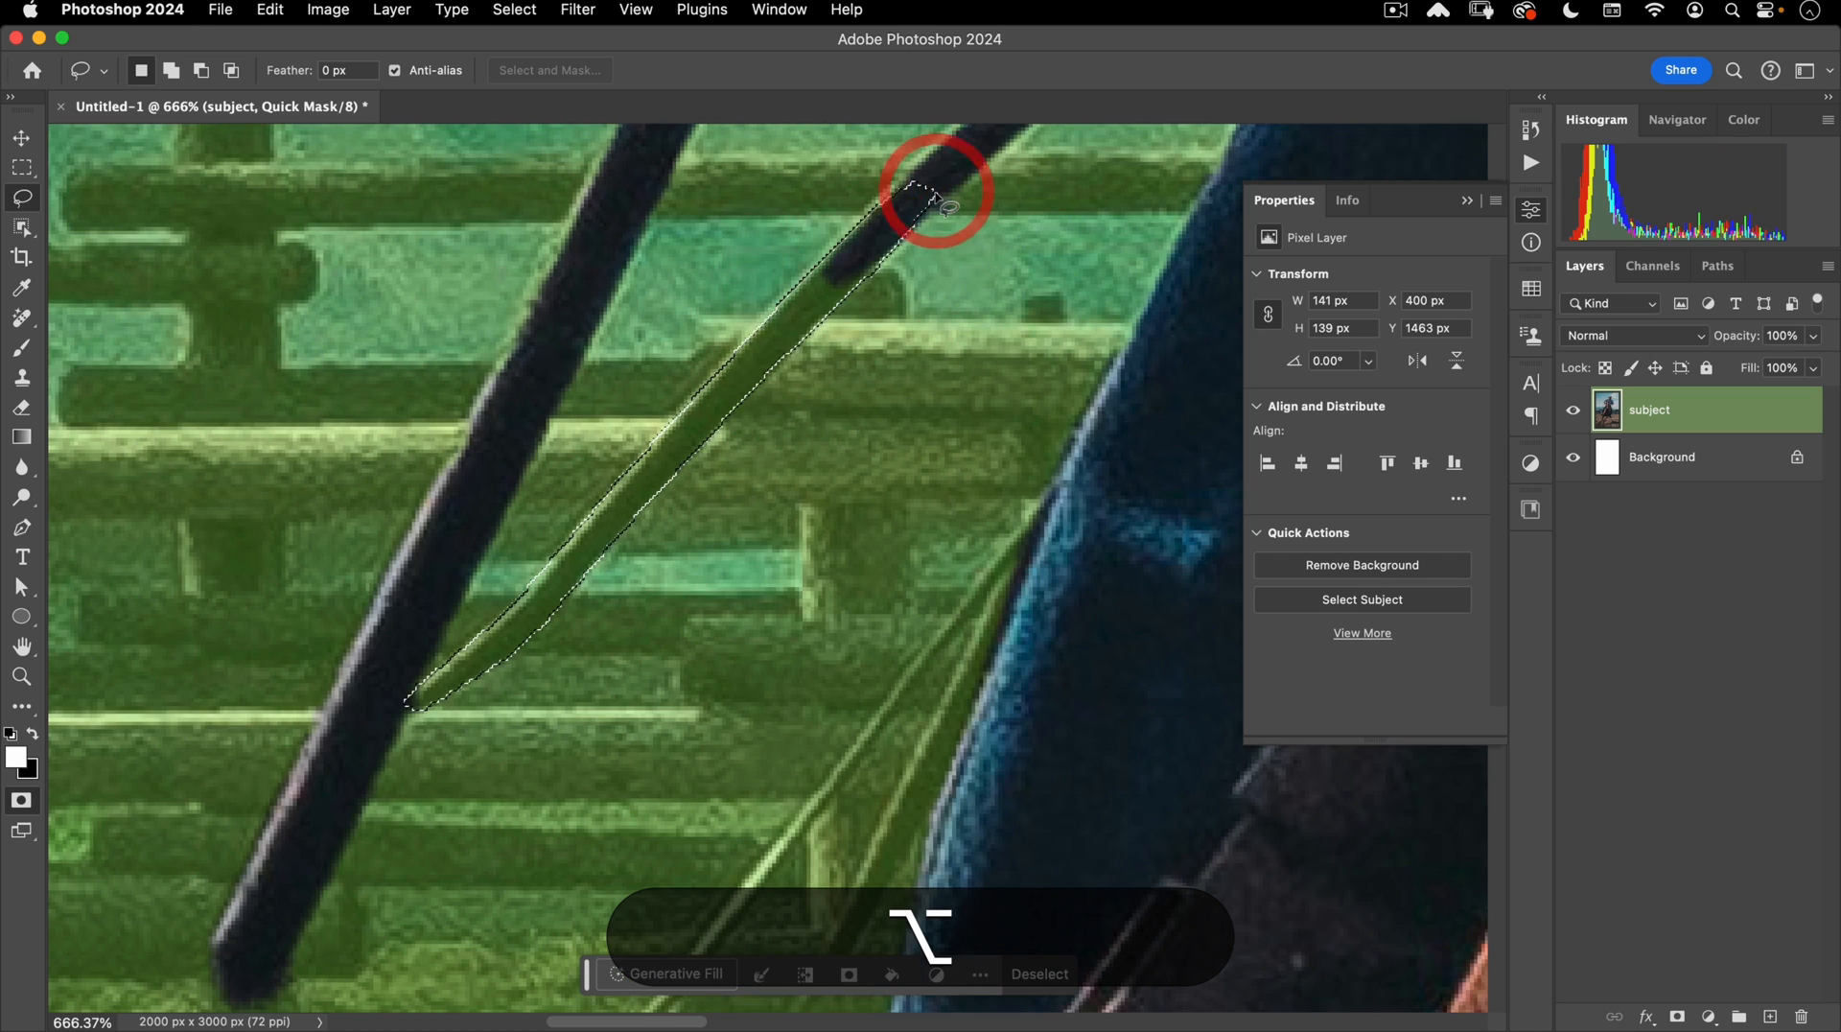
key("alt+BackSpace")
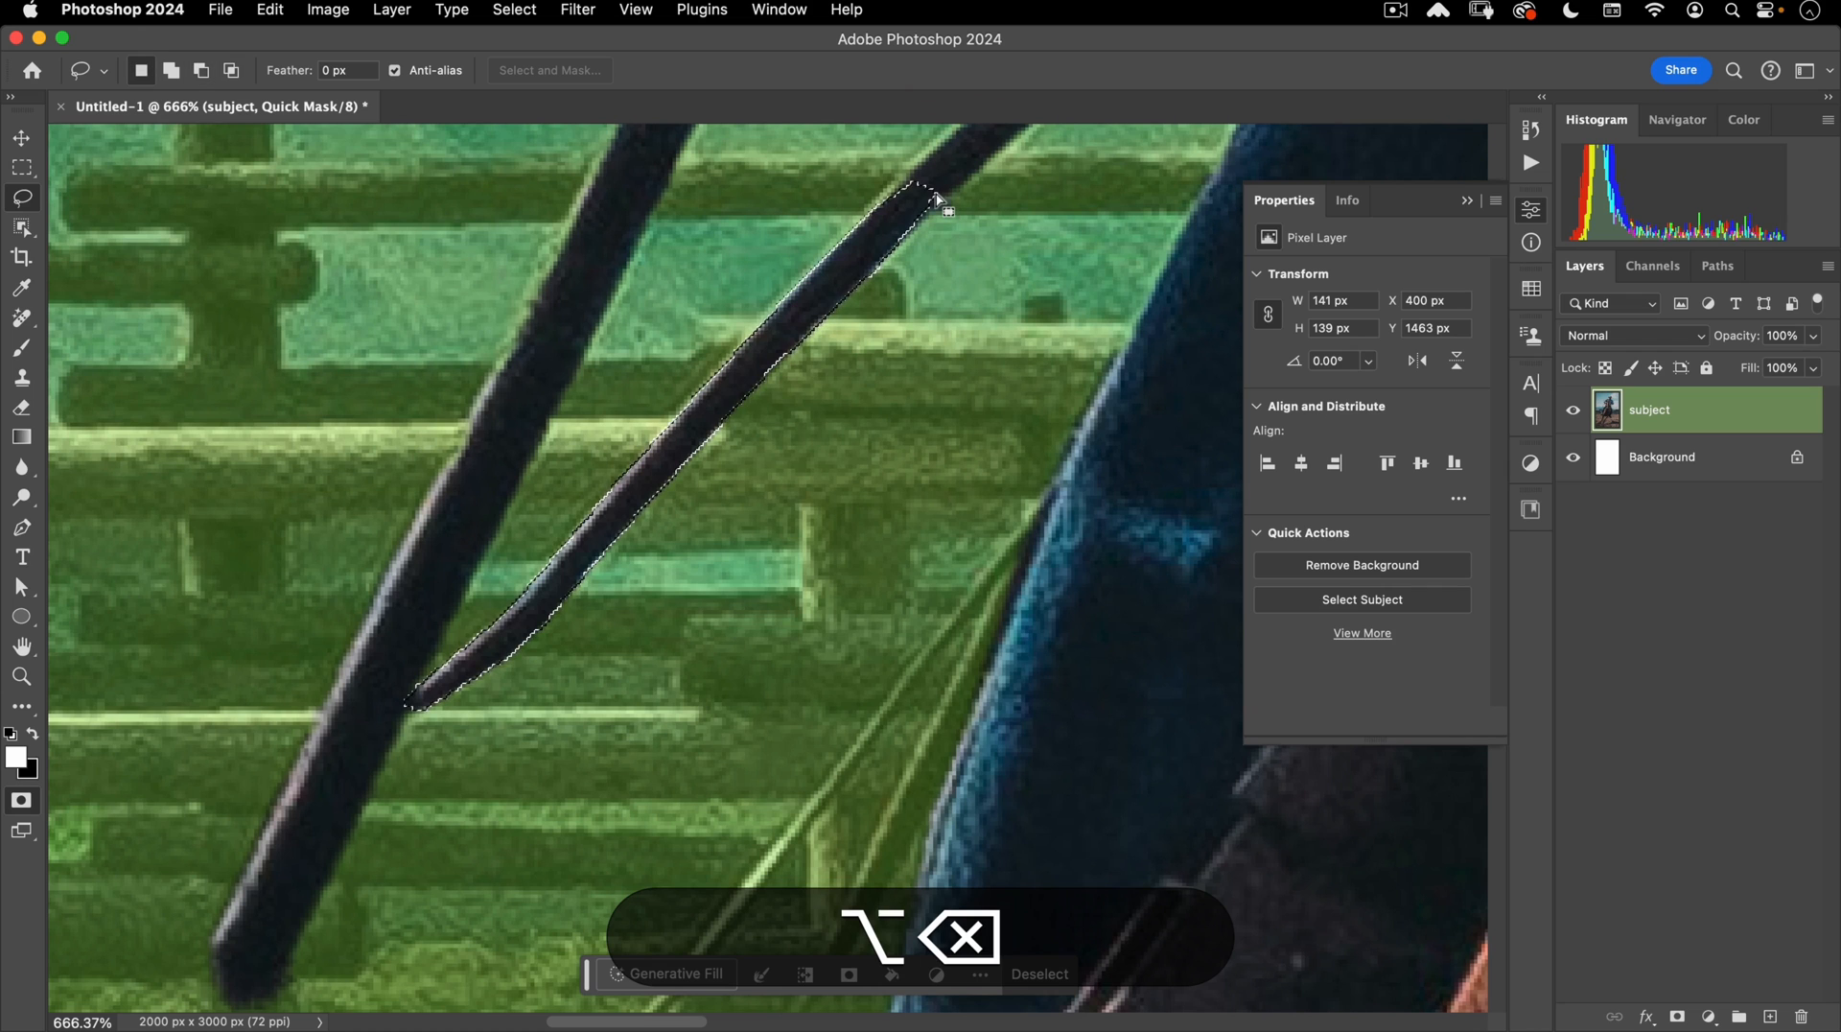
Deselect the rein strap and lasso the outer edge of the longer thin strap beside the jeans, from the jeans to its tip.
left_click_drag(773, 608, 661, 253)
left_click(661, 253)
left_click_drag(884, 187, 856, 240)
left_click(849, 230)
left_click(779, 323)
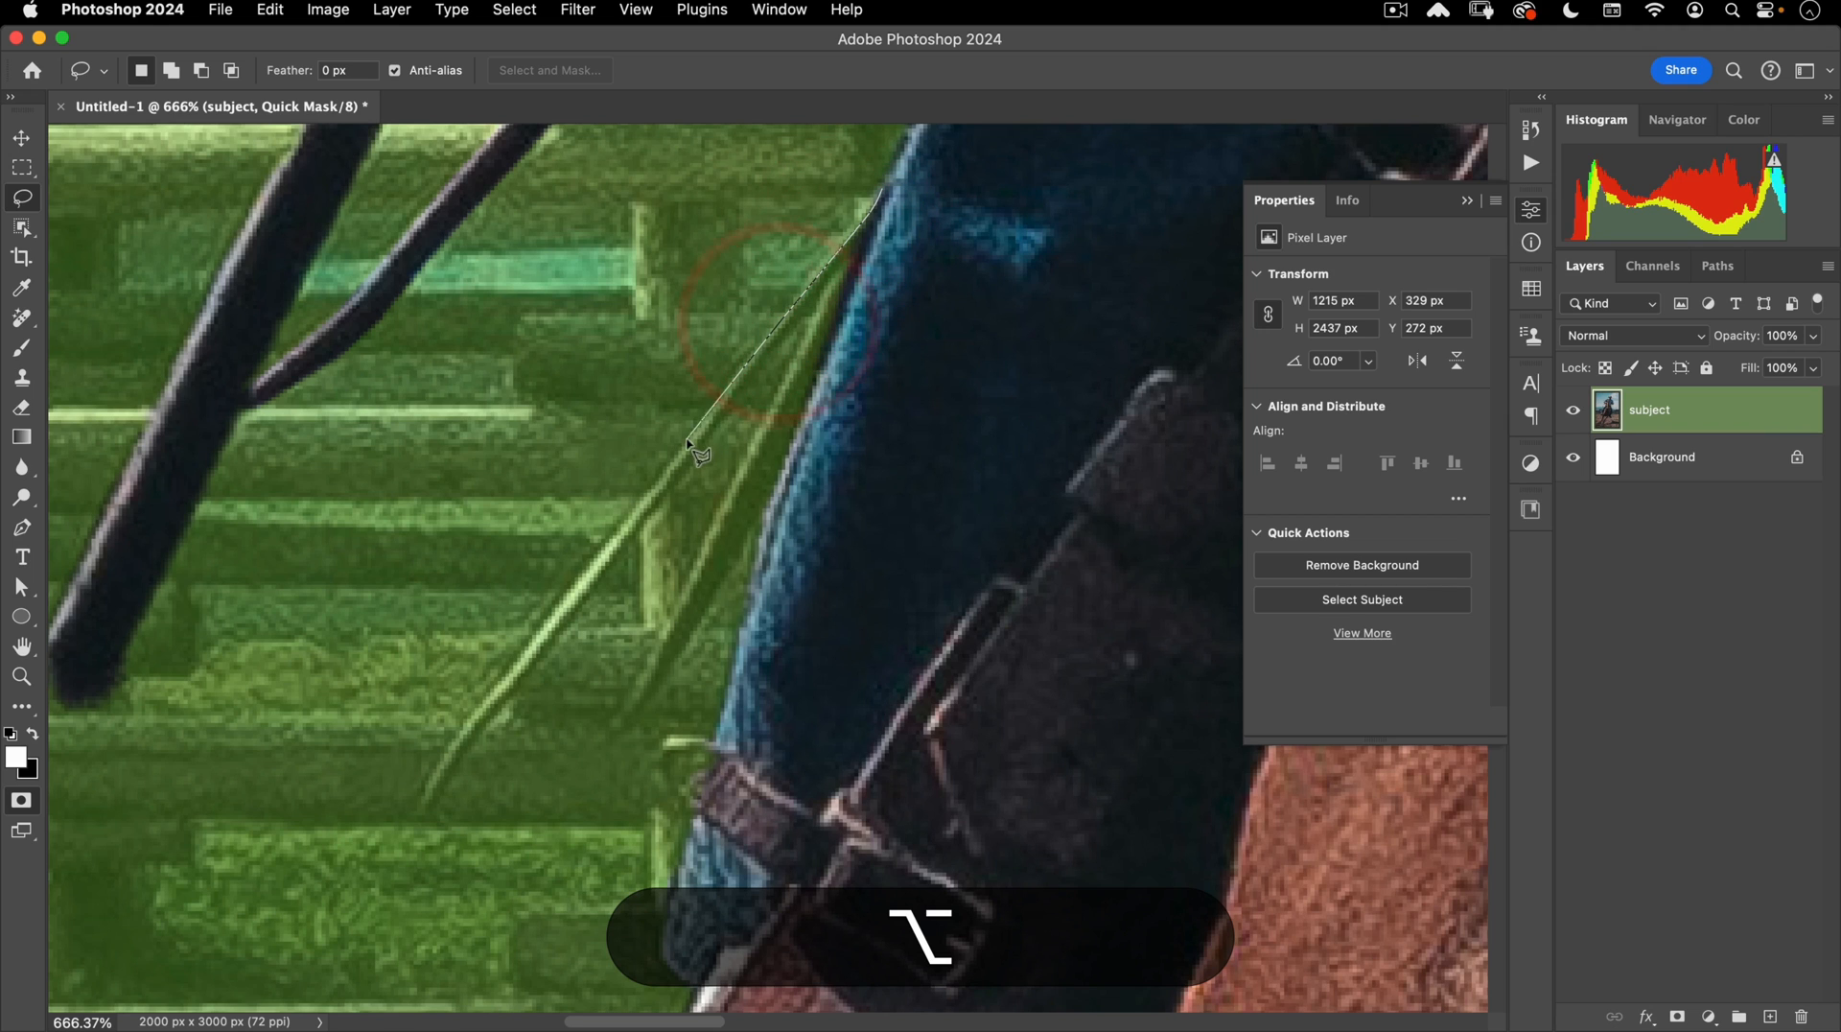
left_click(686, 444)
left_click(606, 538)
left_click(539, 635)
left_click(465, 722)
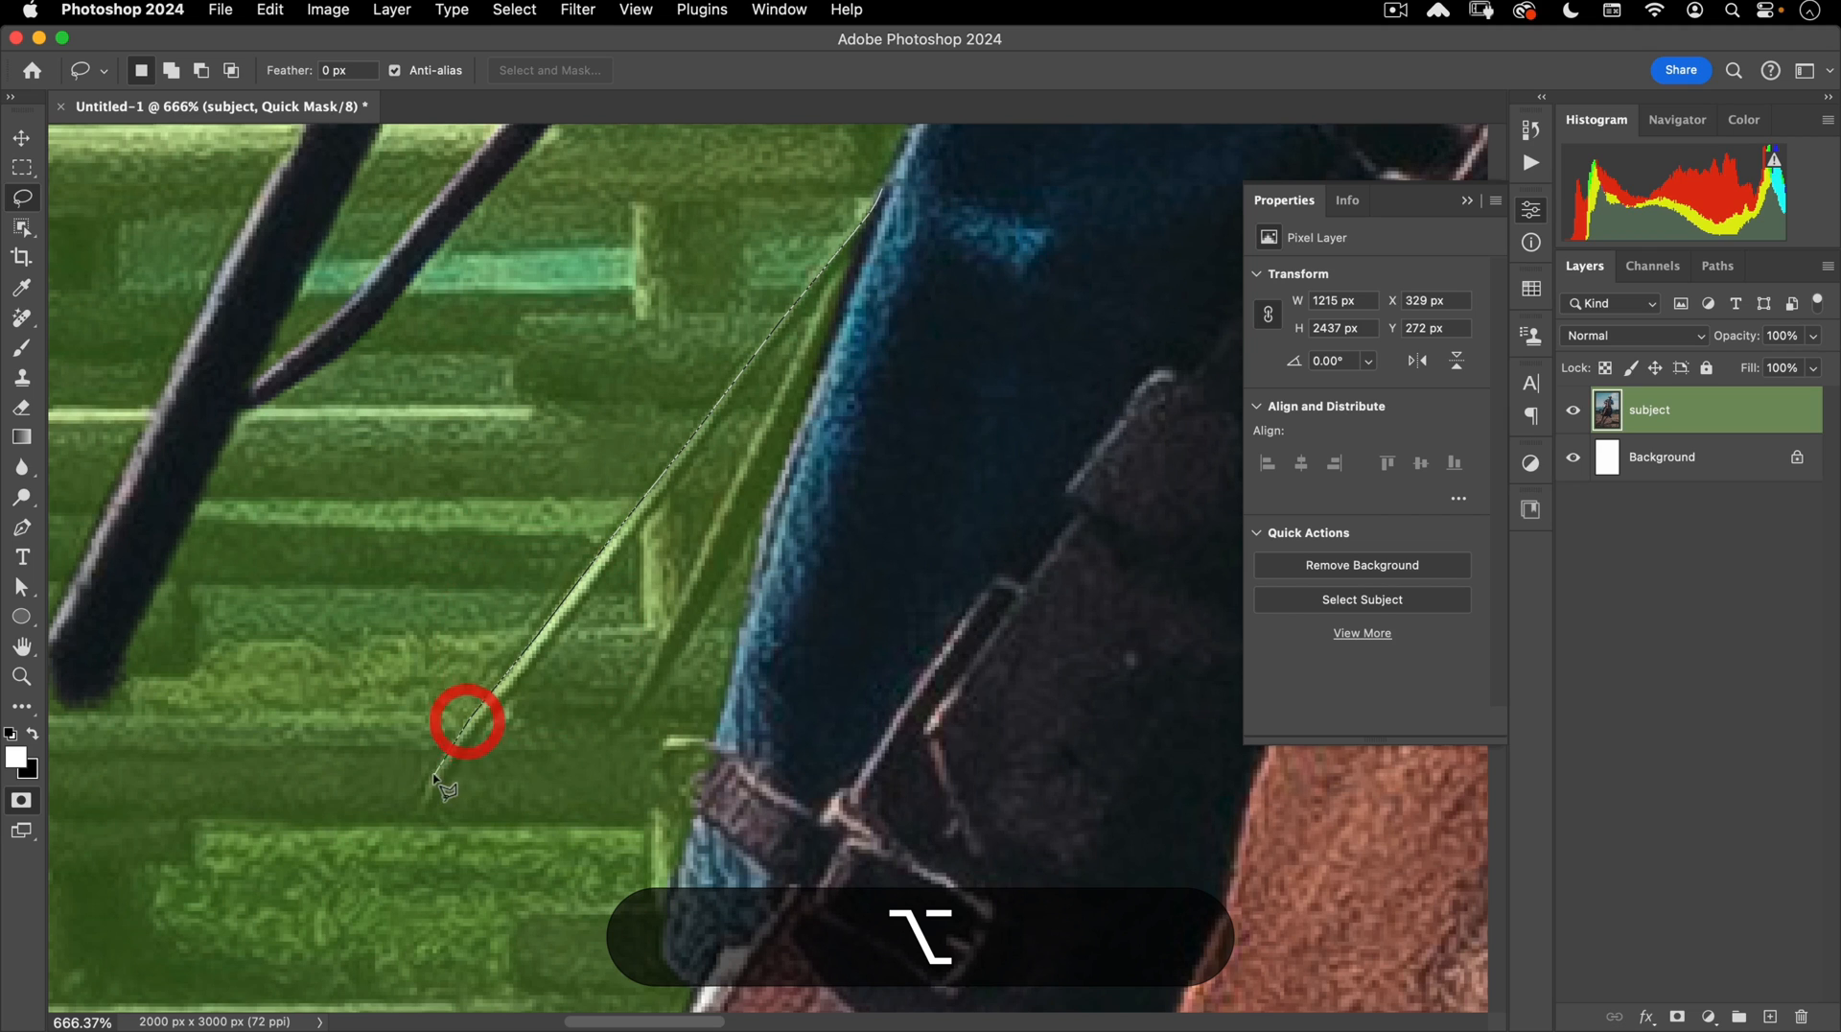
left_click(434, 779)
Trace the lasso back along the longer strap's inner edge, from its tip to the fork near the jeans.
left_click(477, 723)
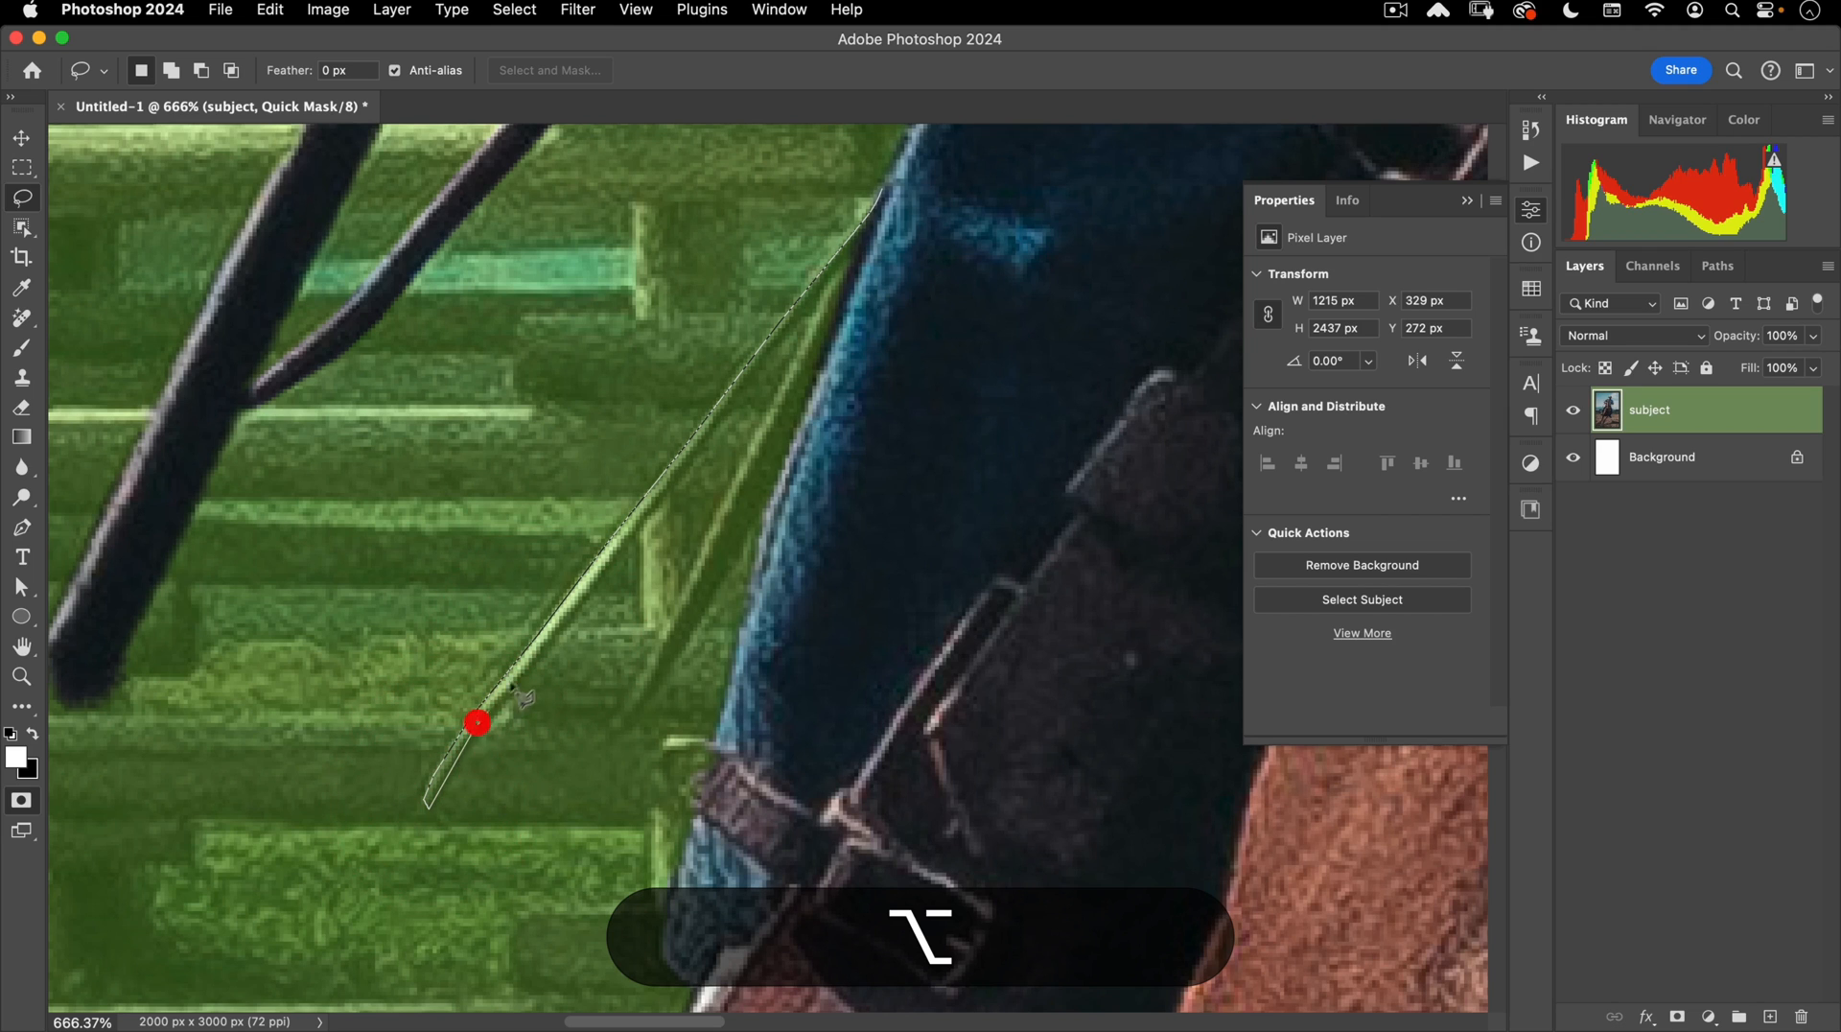
left_click(562, 624)
left_click(700, 436)
left_click(815, 302)
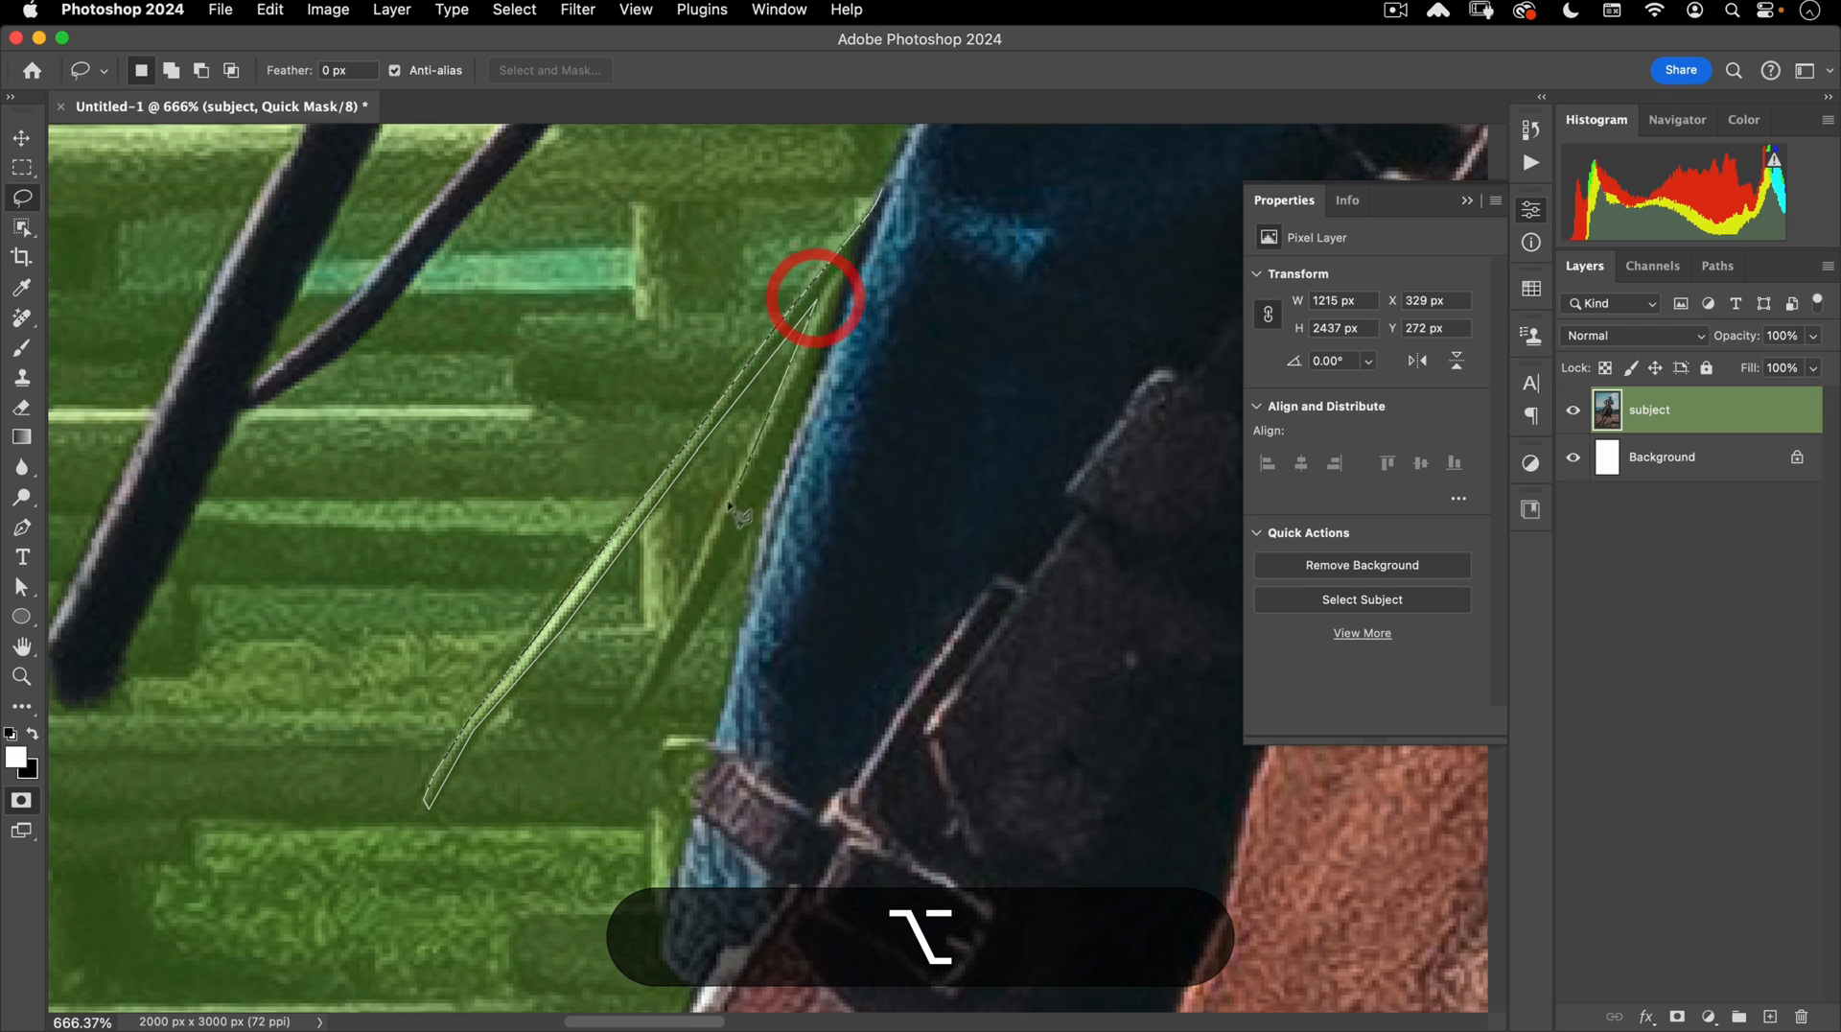
Lasso around the shorter strap and back over the jeans to about 134 × 163 px overall, fill the selection with white, and deselect.
left_click(714, 518)
left_click(630, 671)
left_click(620, 726)
left_click(666, 671)
mouse_move(765, 509)
left_mouse_down()
mouse_move(893, 351)
mouse_move(936, 228)
left_mouse_up()
left_click(936, 230)
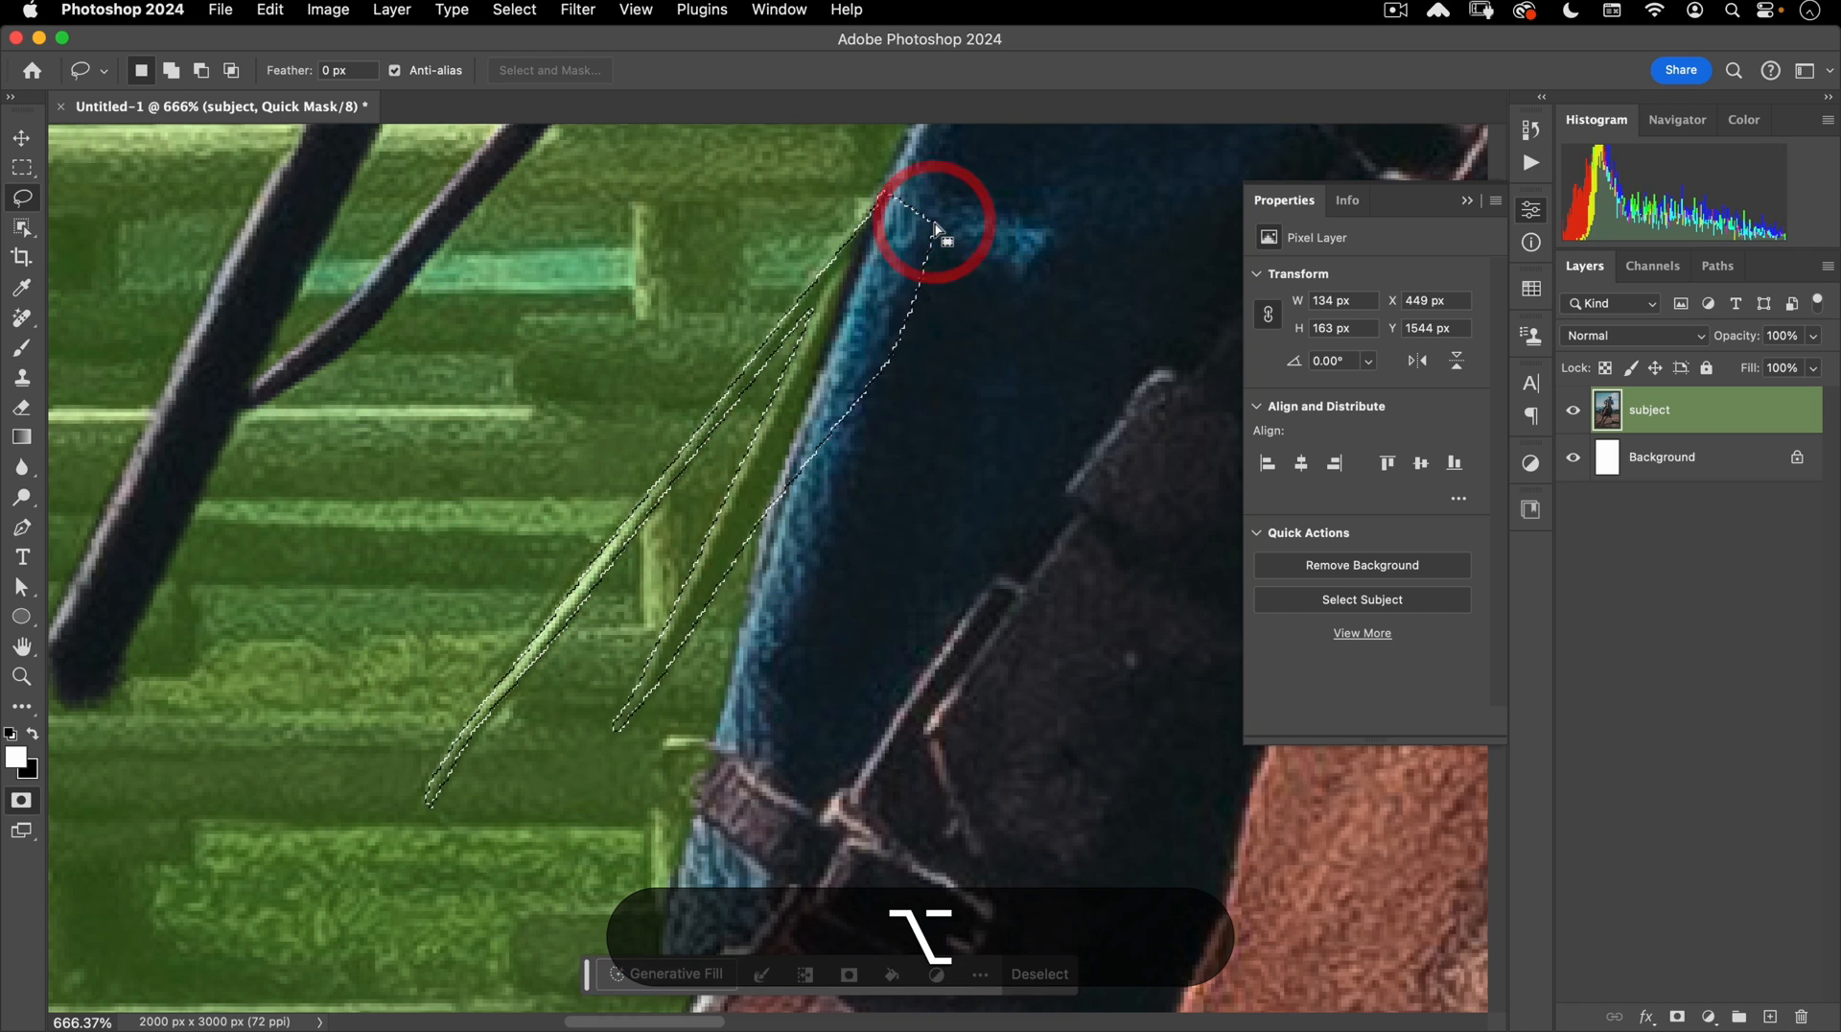
key("alt+BackSpace")
key("alt+super+d")
Exit Quick Mask, duplicate the subject layer, and mask the copy with the refined rider-and-horse selection.
key("super+0")
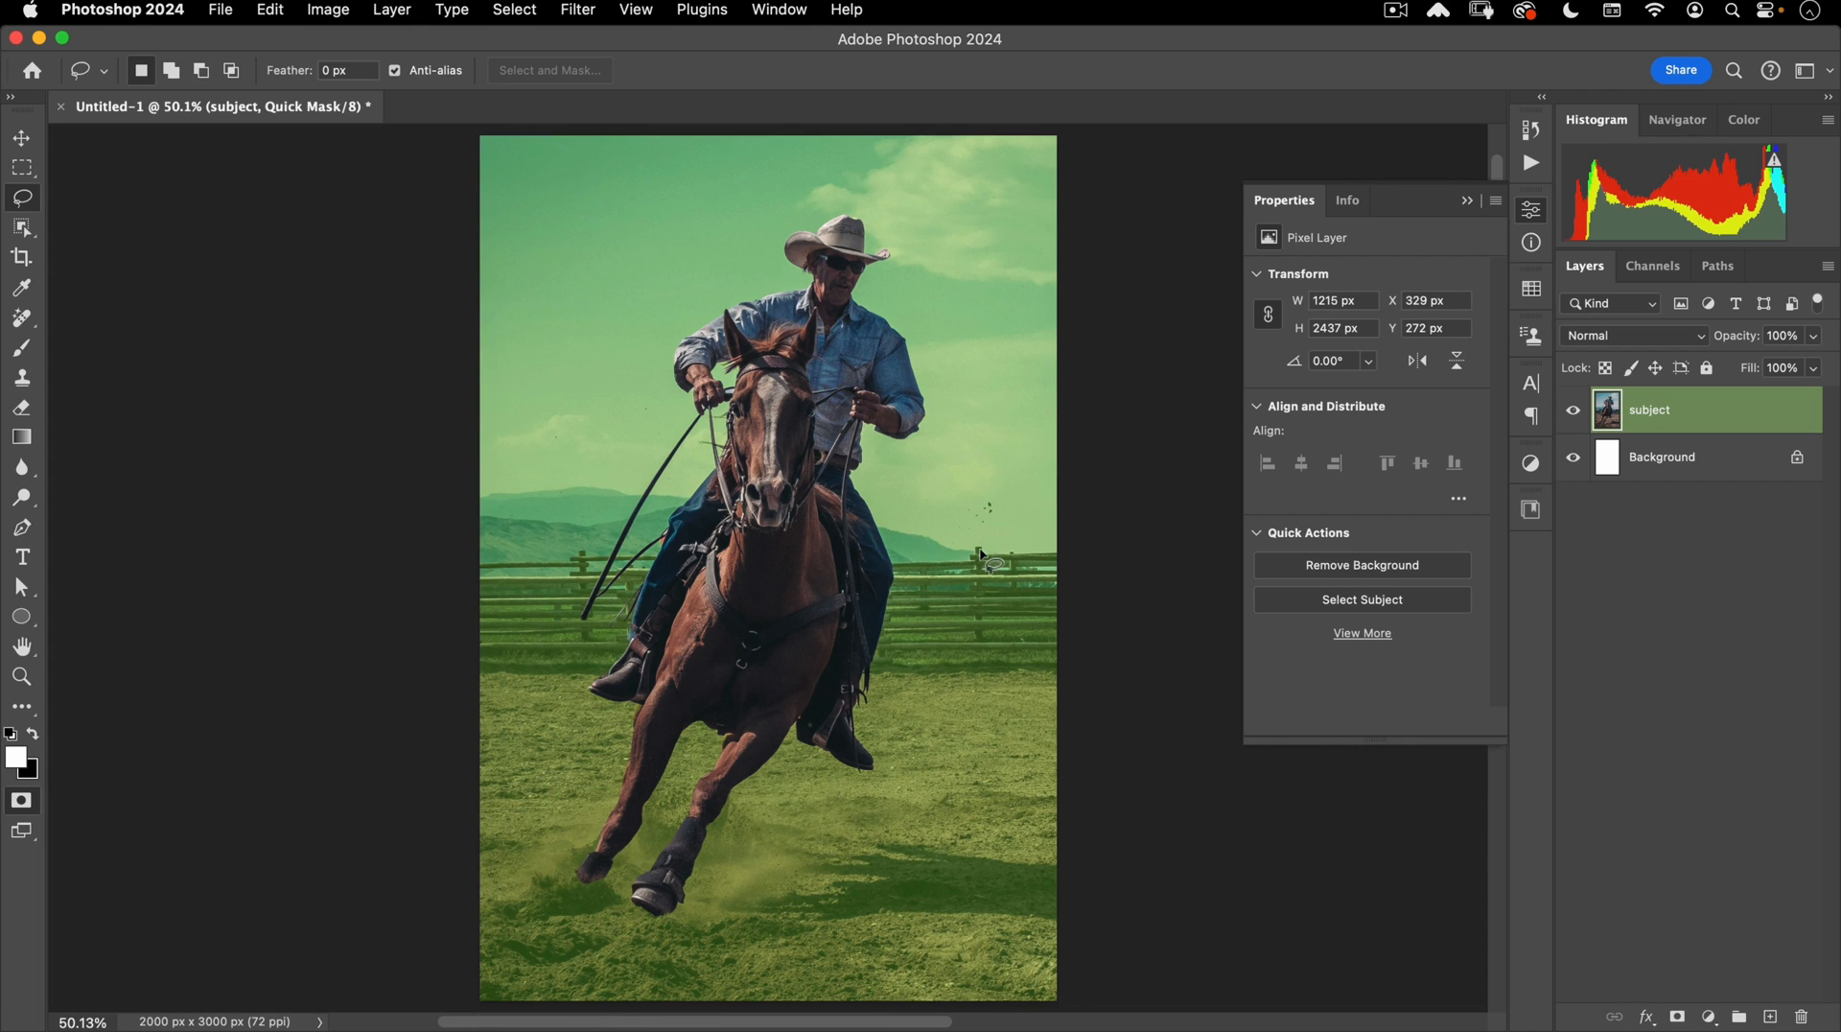
key("q")
left_click_drag(1747, 868, 1770, 1016)
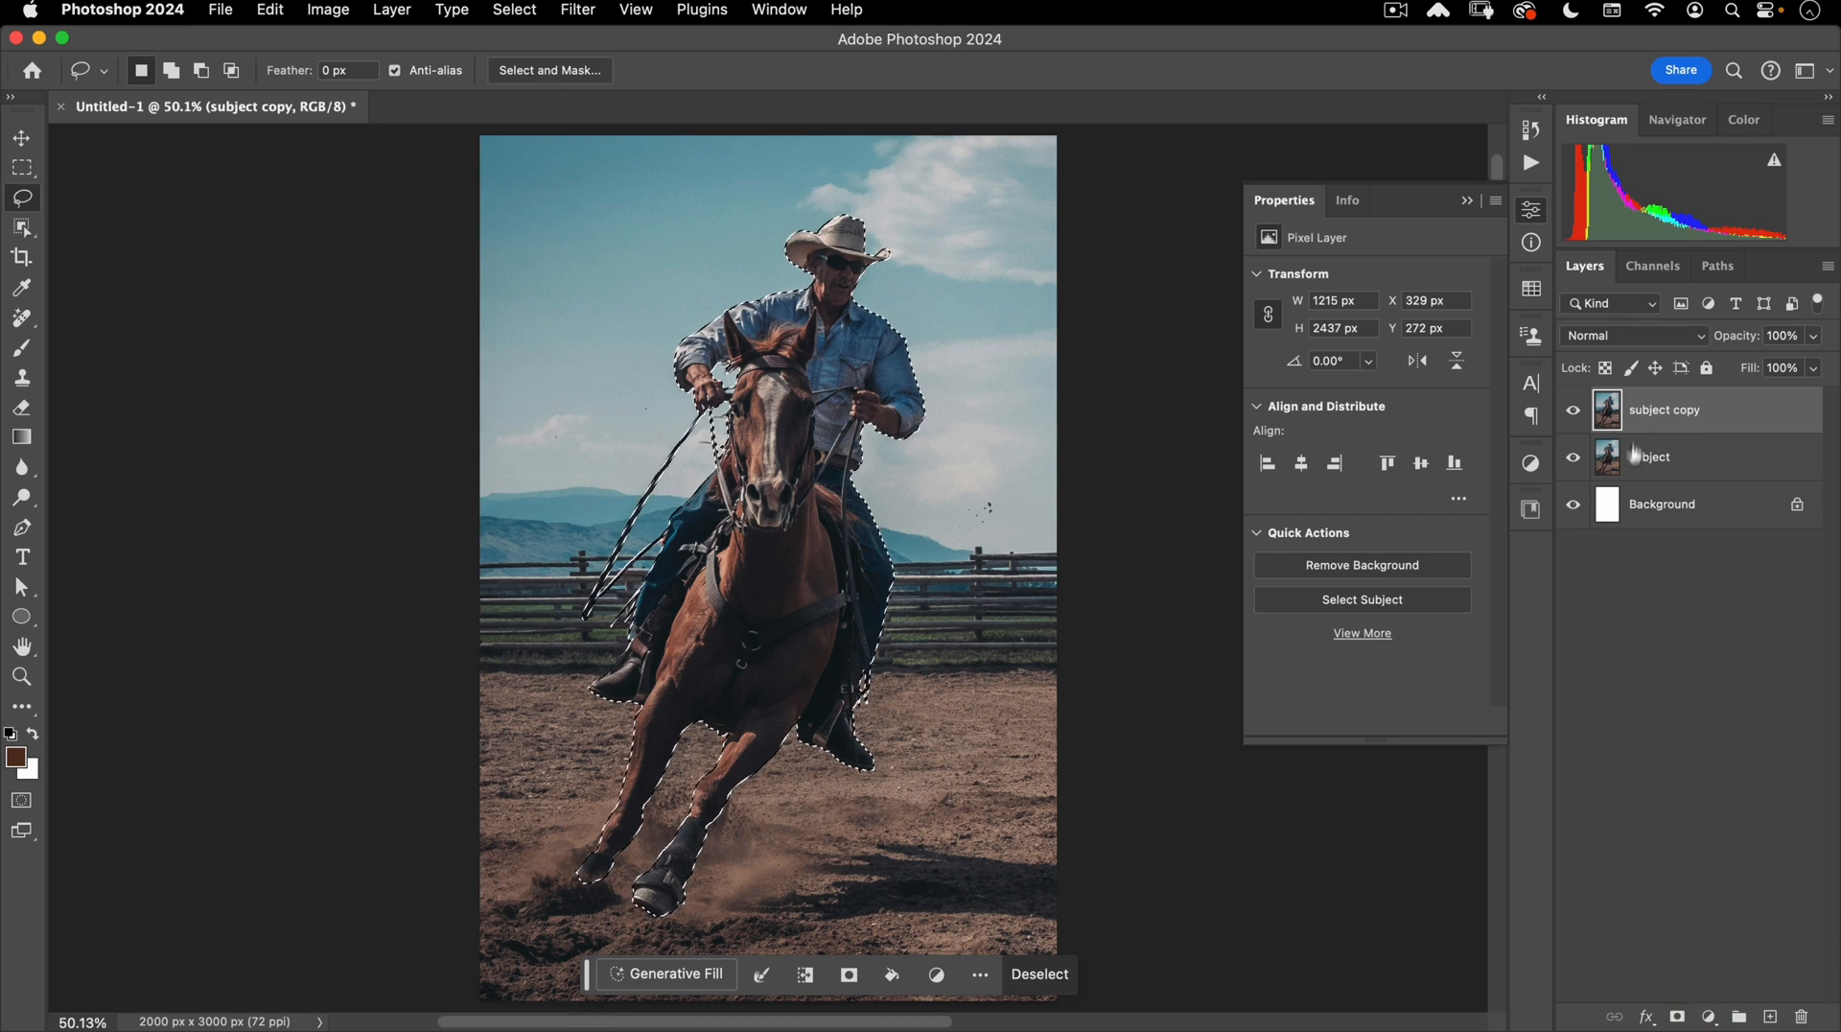
left_click(1677, 1016)
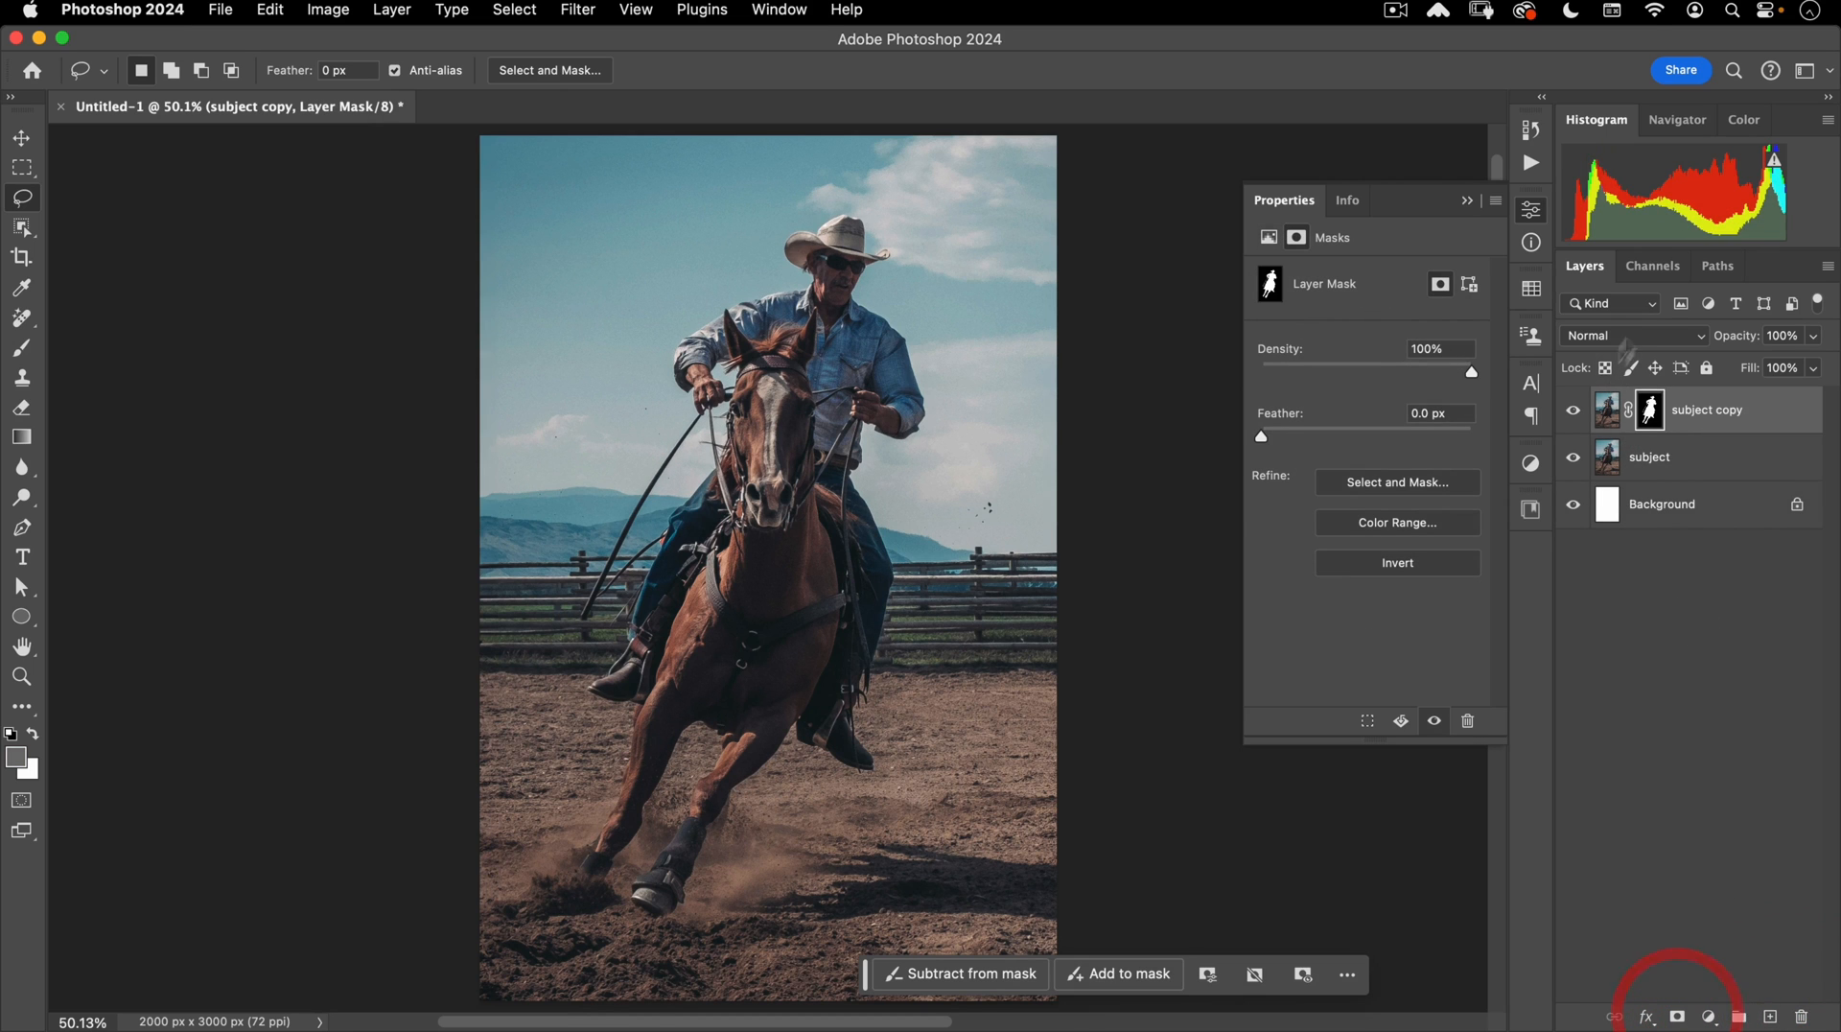
Activate the Move tool and open the JPEG photo whose file name ends in P896nPJ-BOQ-unsplash.jpg from the assets folder.
key("space")
left_click_drag(801, 619, 773, 630)
left_click_drag(820, 572, 774, 588)
key("v")
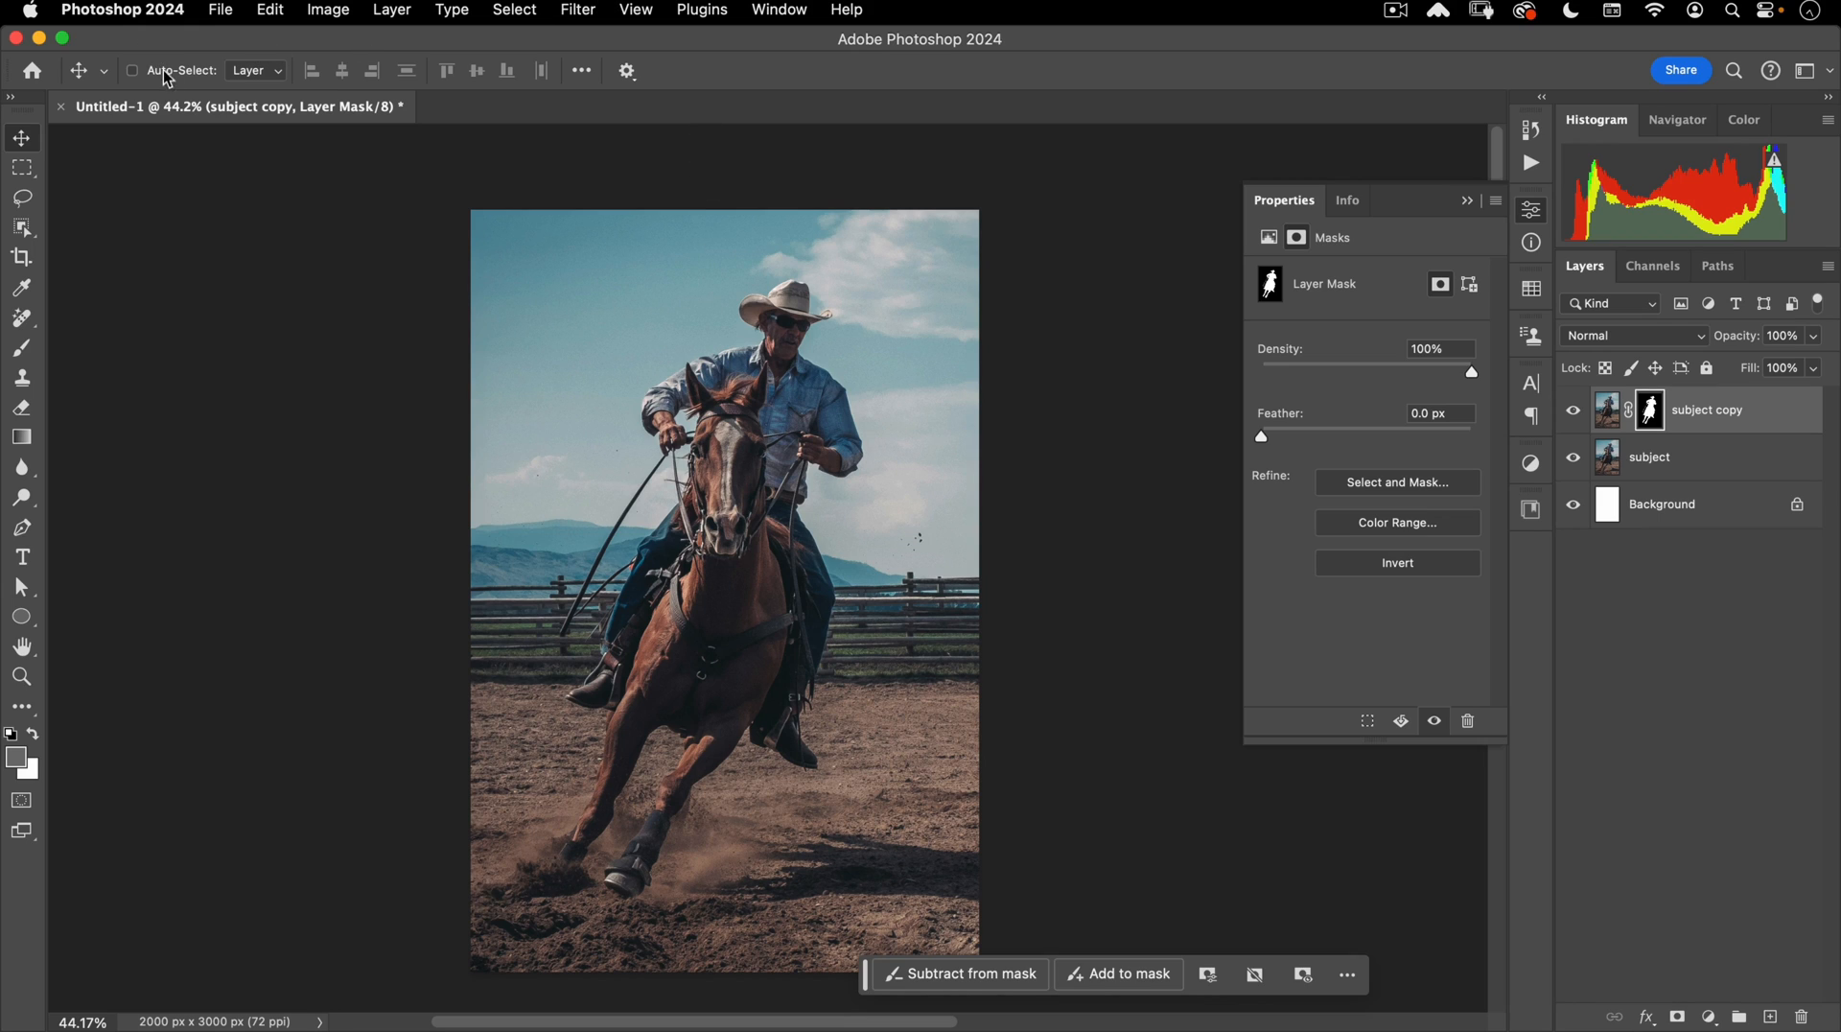
left_click(220, 17)
left_click(226, 55)
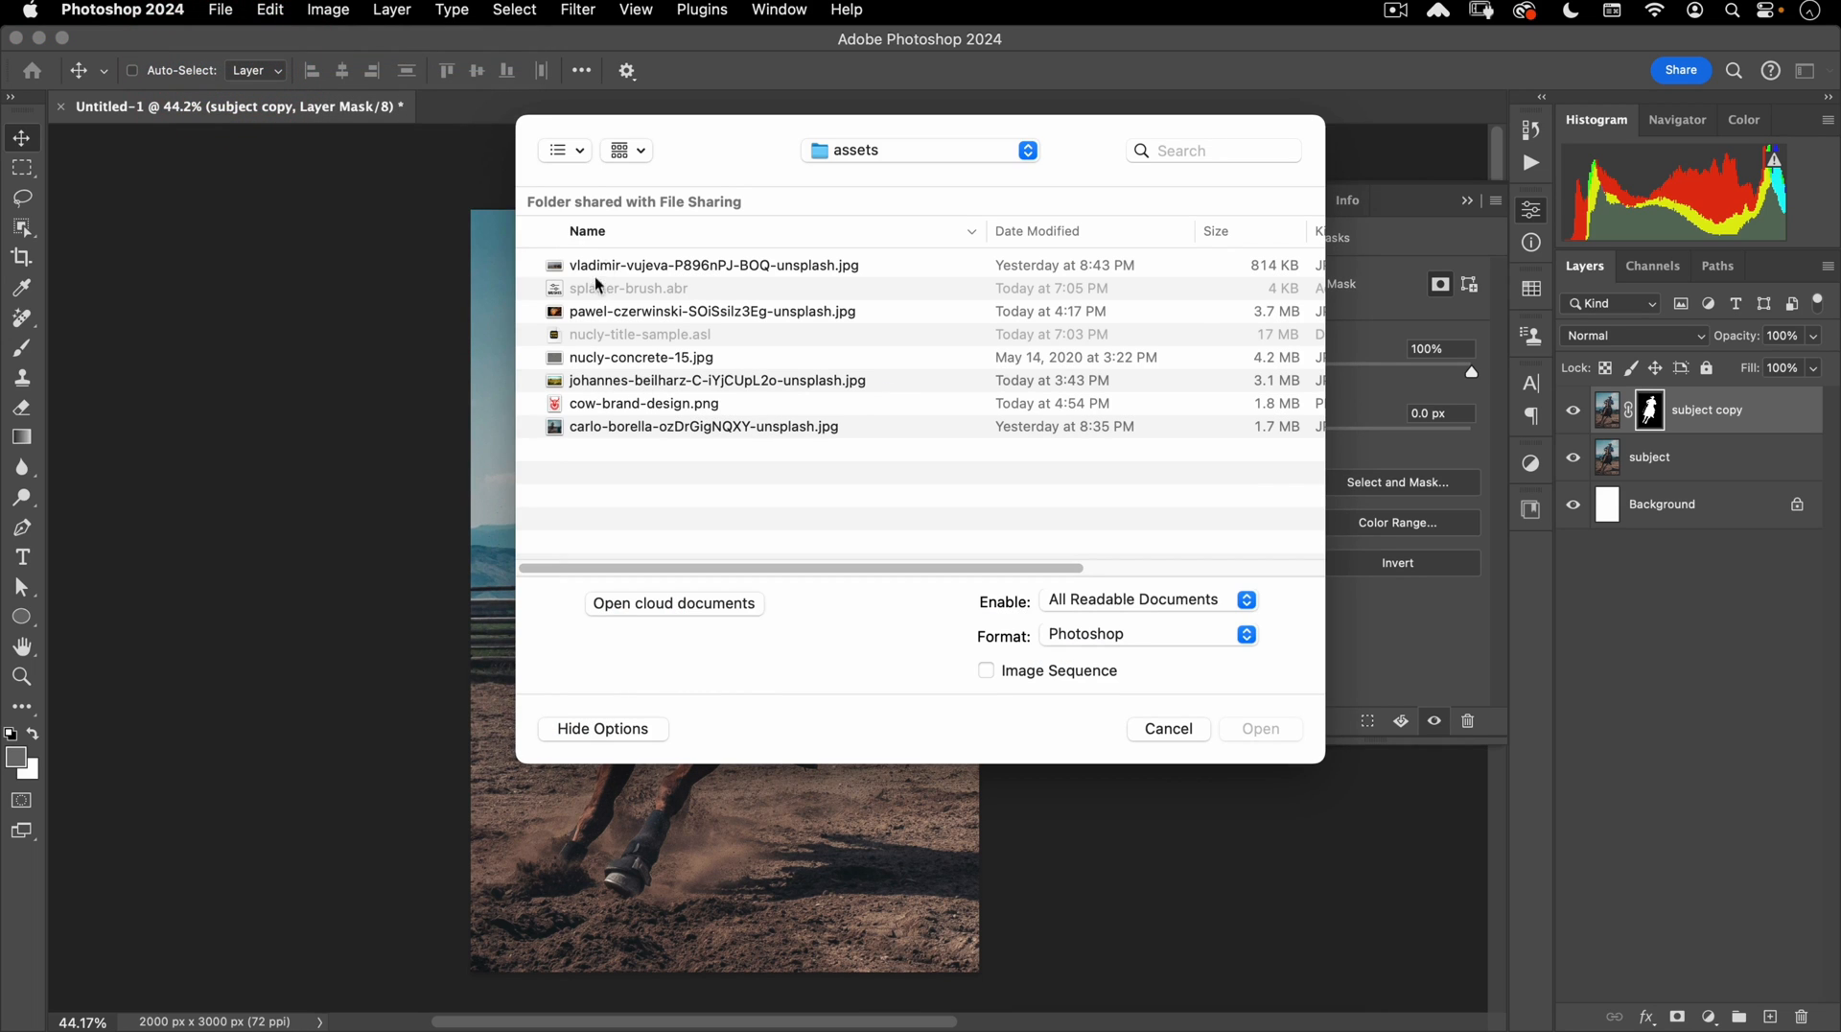
left_click(606, 271)
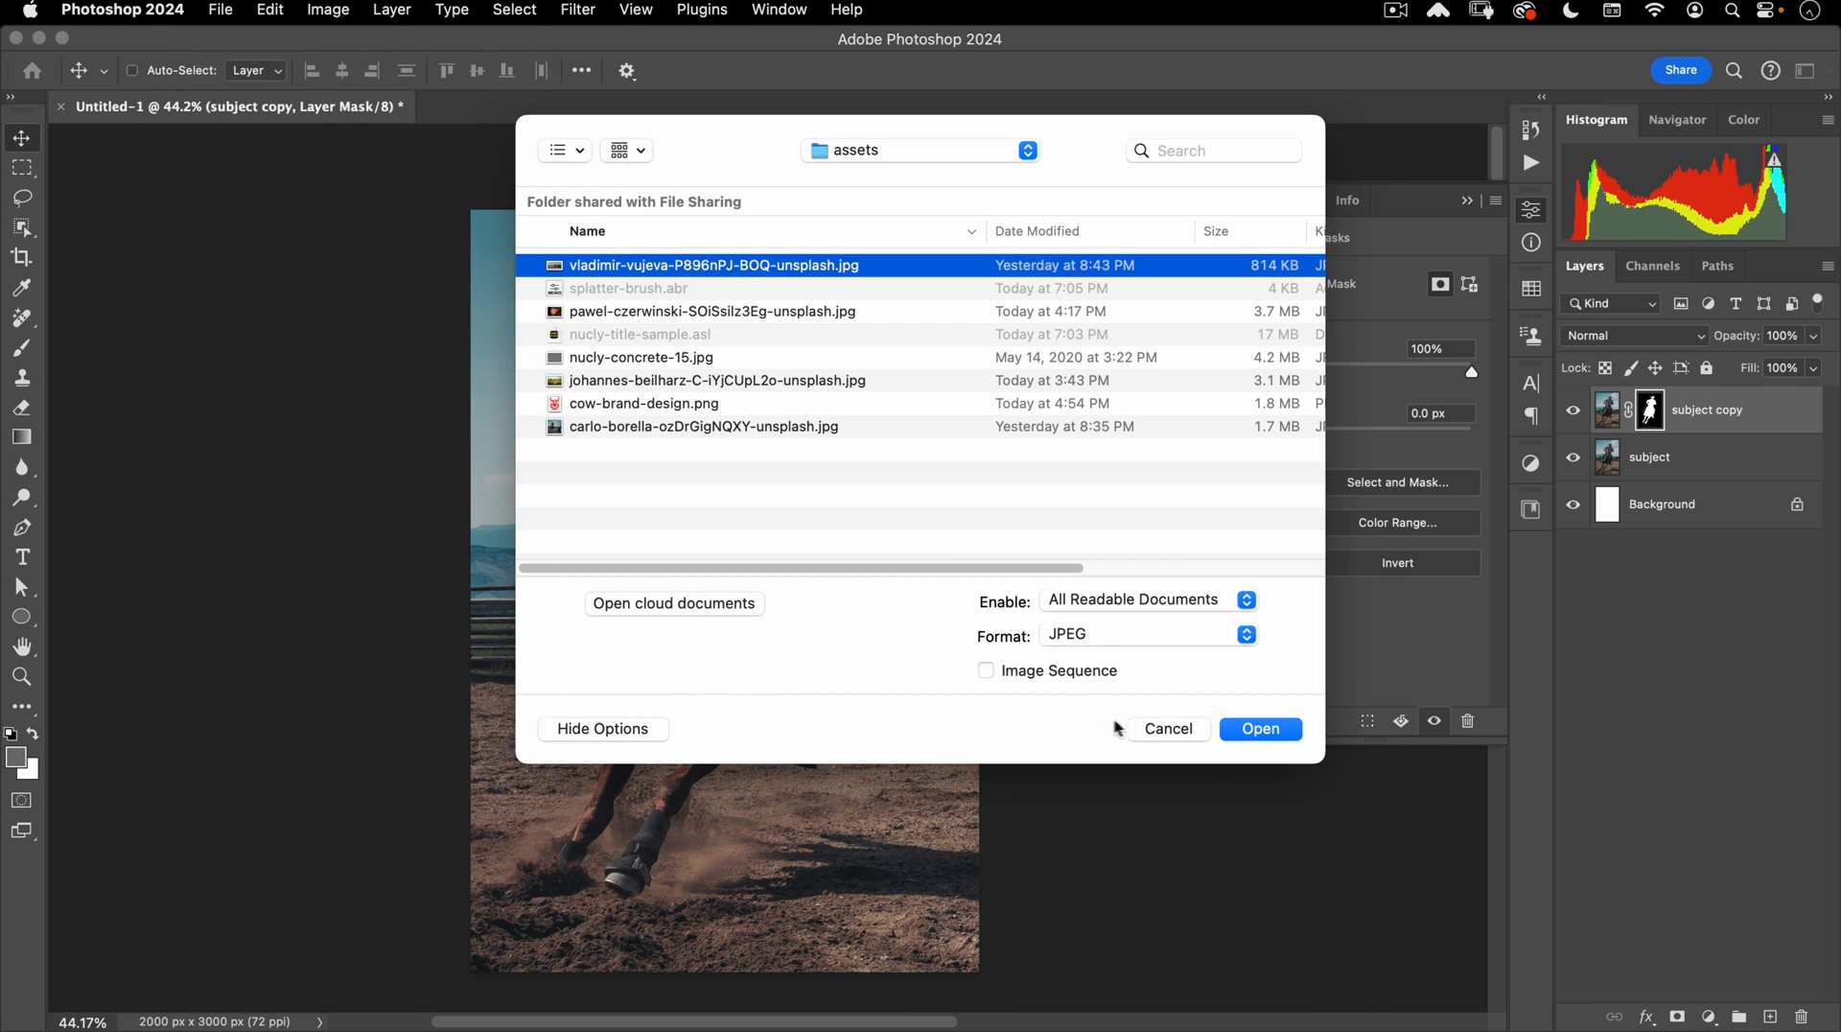
left_click(1270, 732)
Bring the horse-herd photo into the poster document as a centered layer and place it directly below the masked subject copy.
left_click_drag(637, 112, 604, 239)
left_click_drag(859, 514, 295, 496)
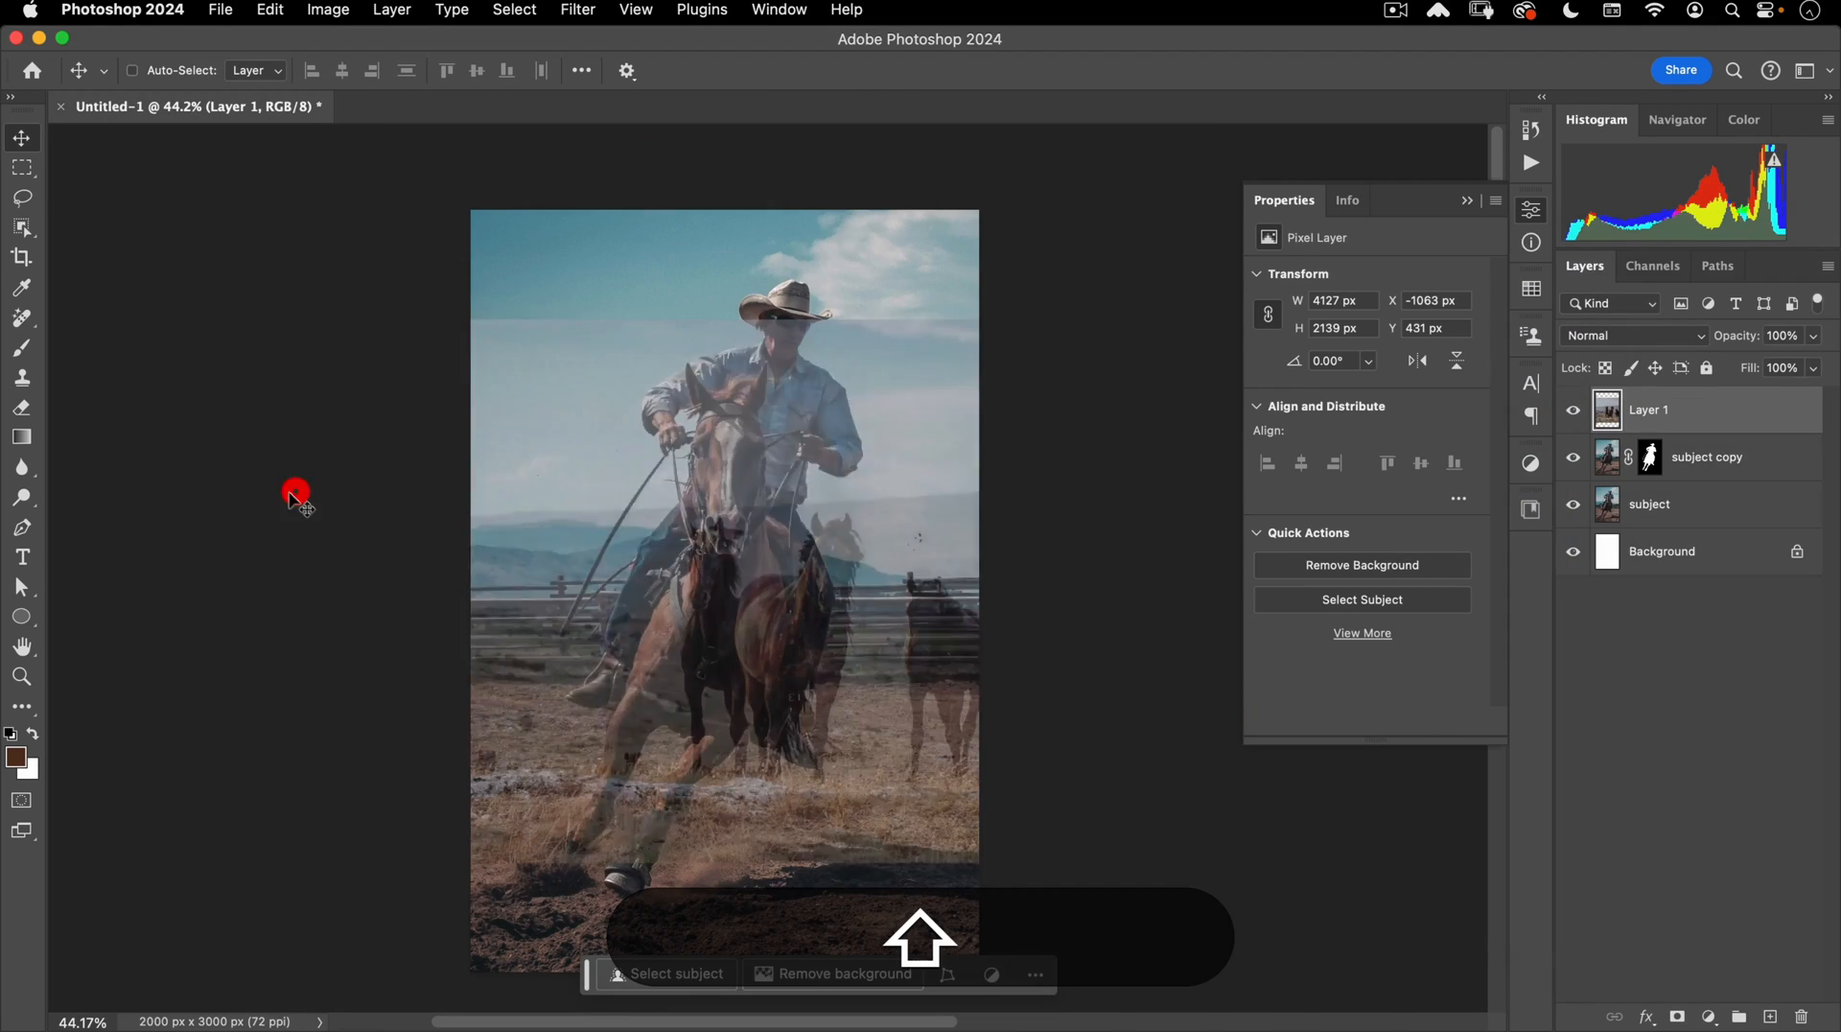
left_click_drag(1630, 421, 1625, 475)
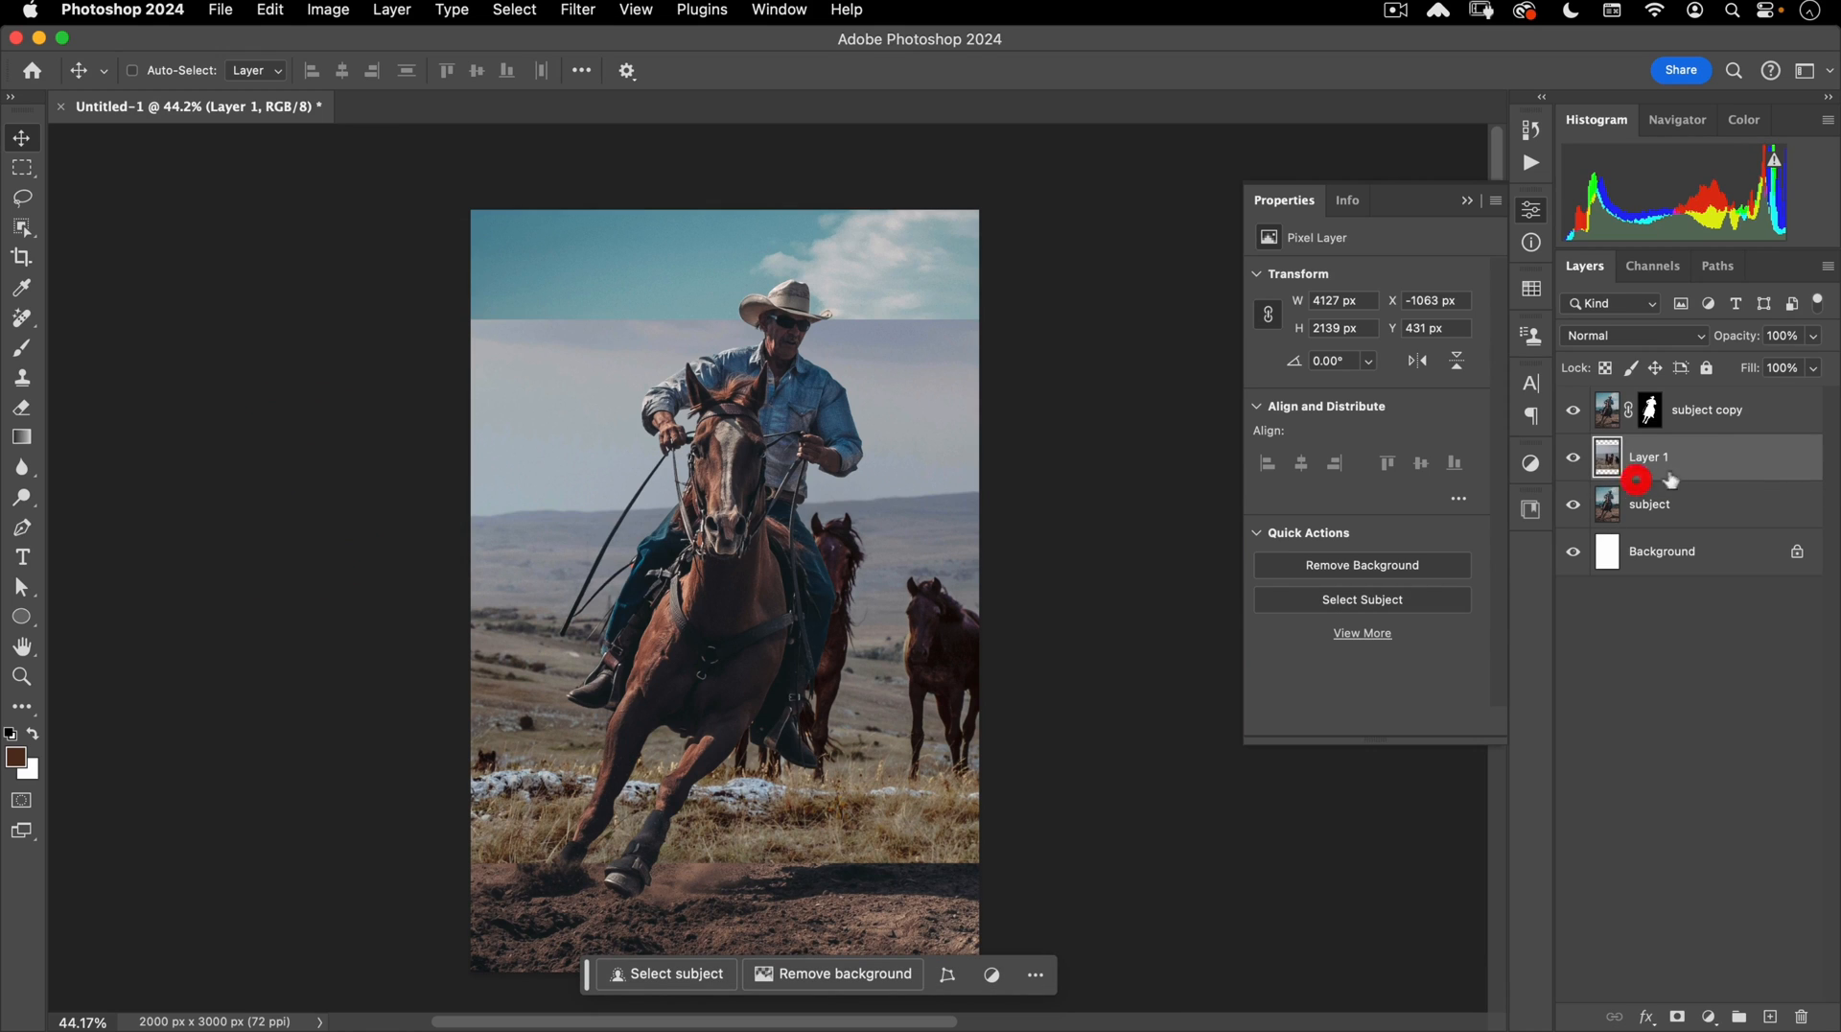
Rename the masked subject copy layer as cowboy.
double_click(1708, 411)
type("cowb")
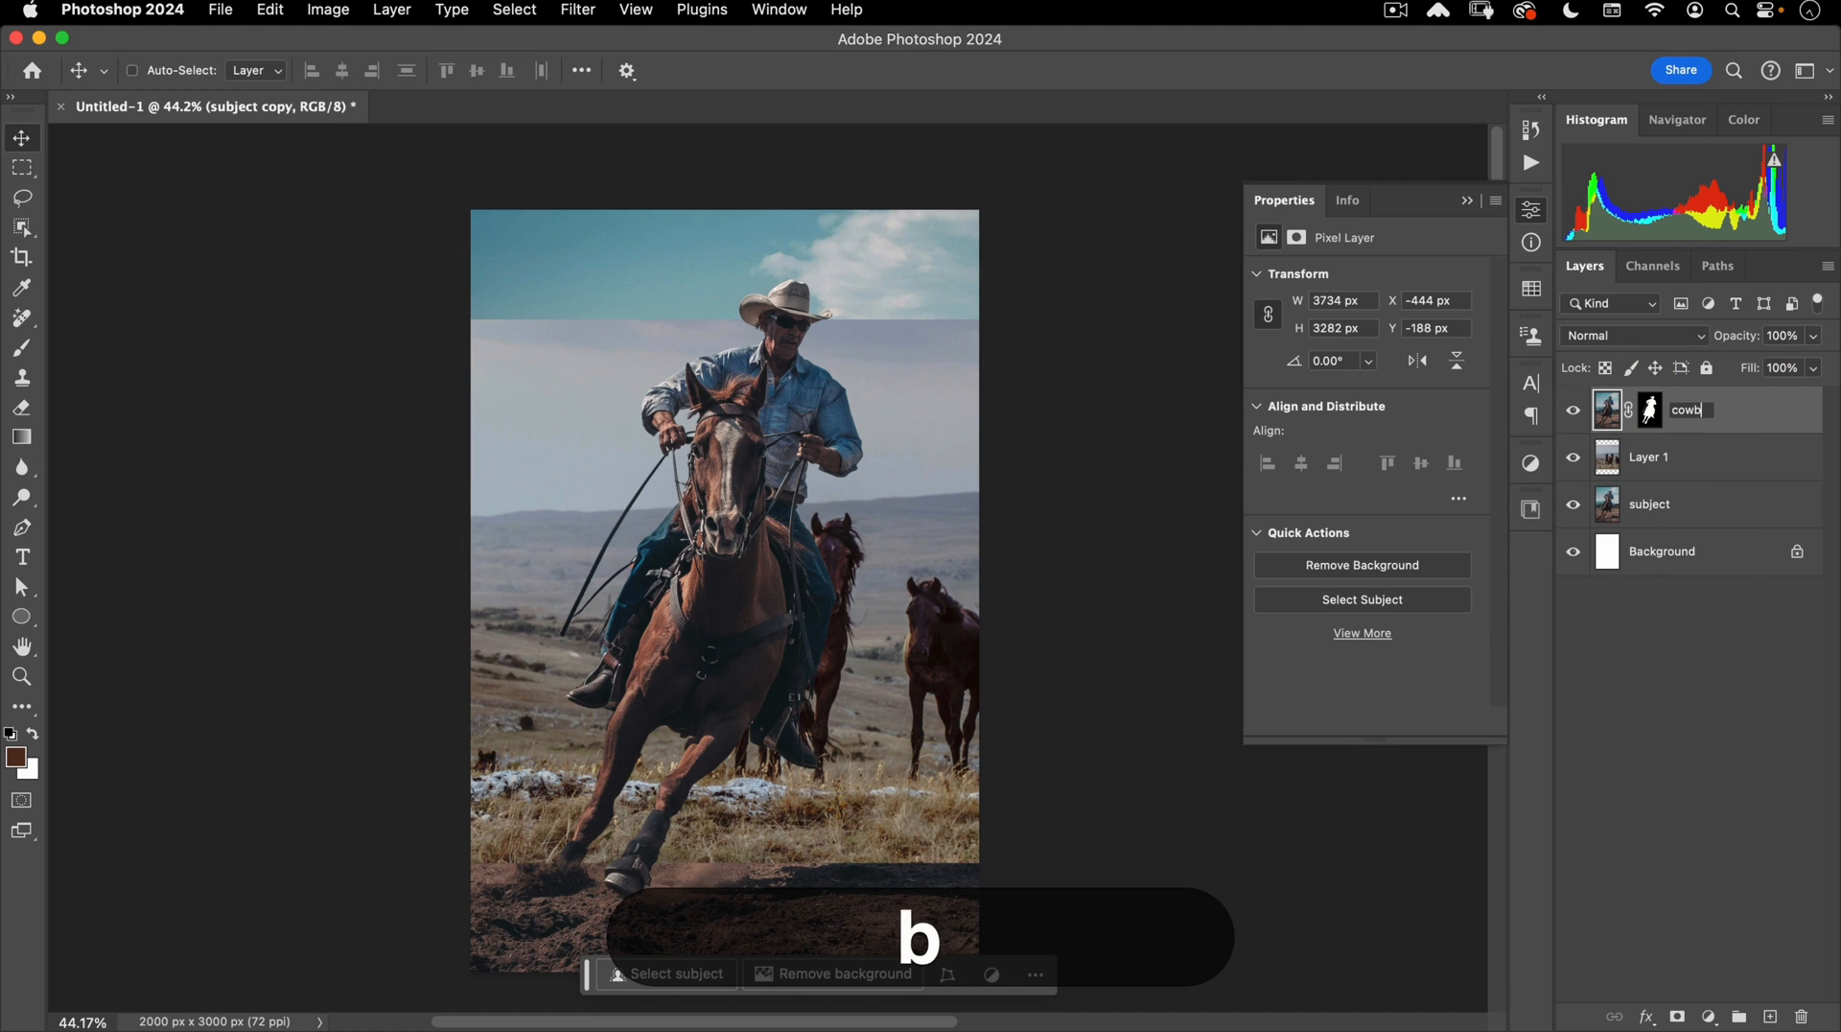
type("oy")
key("Return")
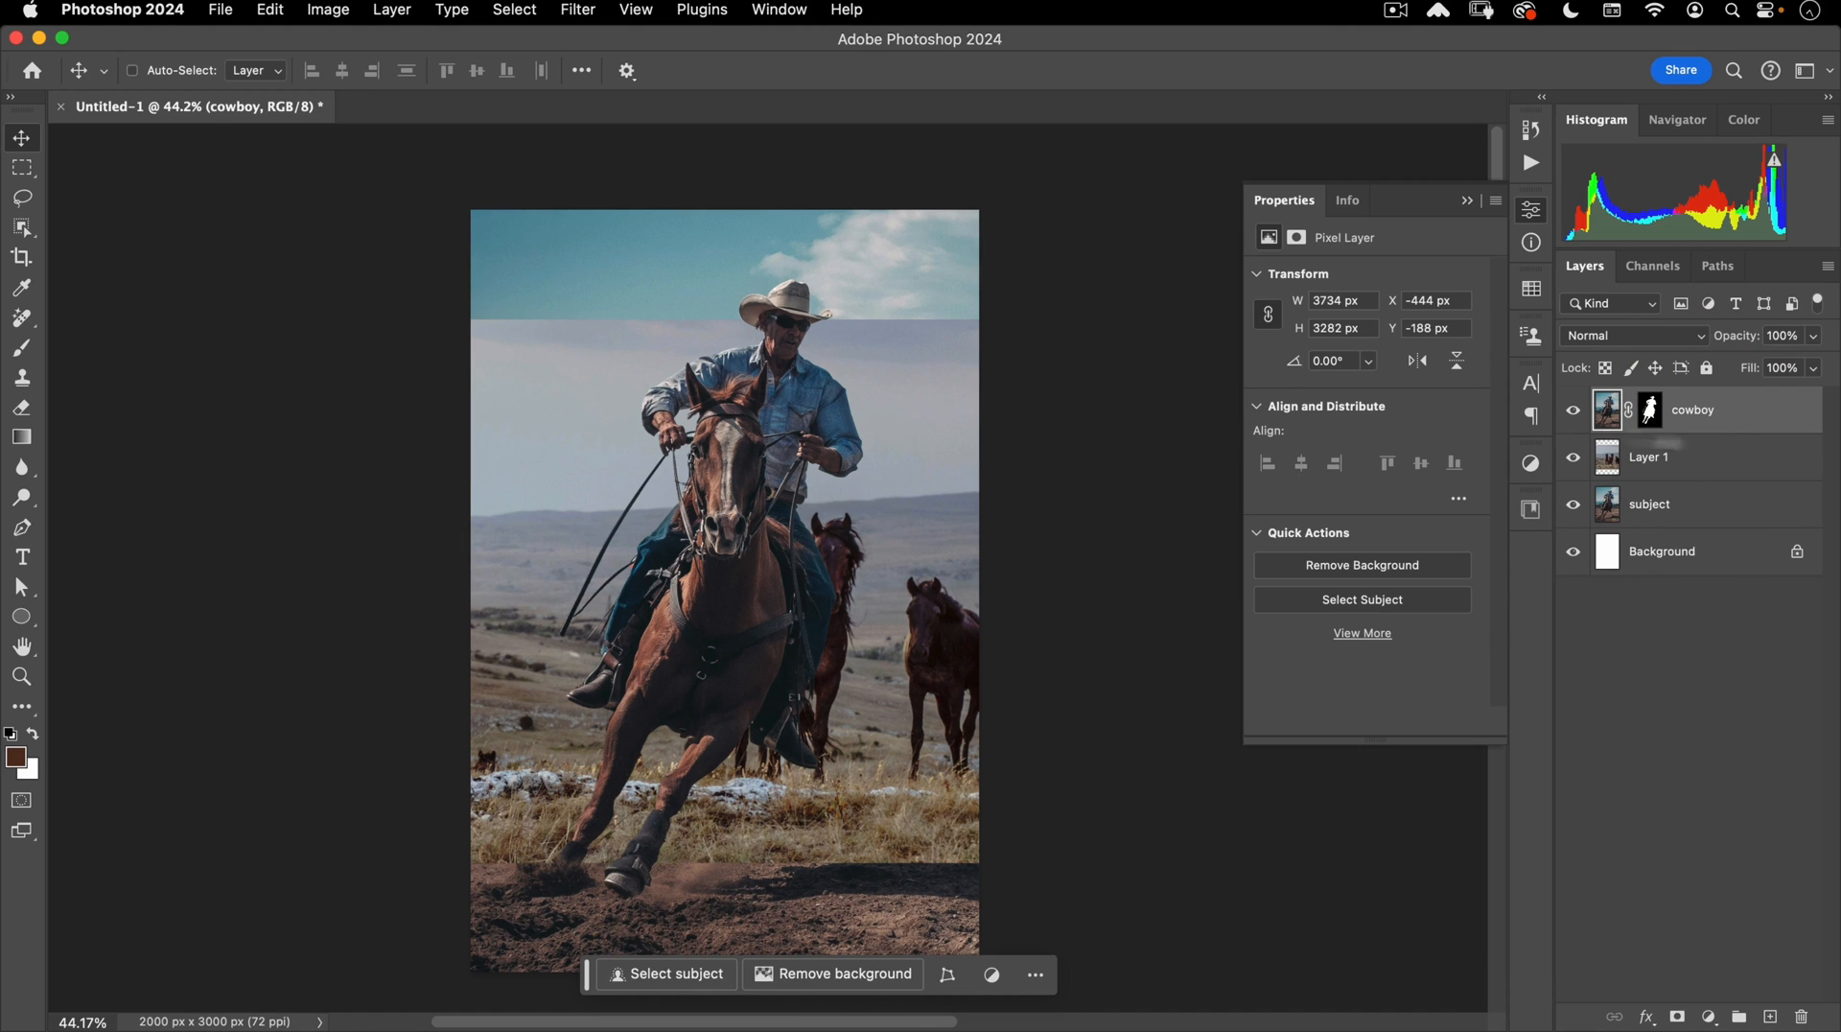
Show the guides, scale the horse-herd layer to about 88.10%, position it behind the rider at about X 569, Y 1355.5 px, and apply the transform.
left_click(1666, 453)
left_click_drag(288, 462, 690, 590)
key("super+t")
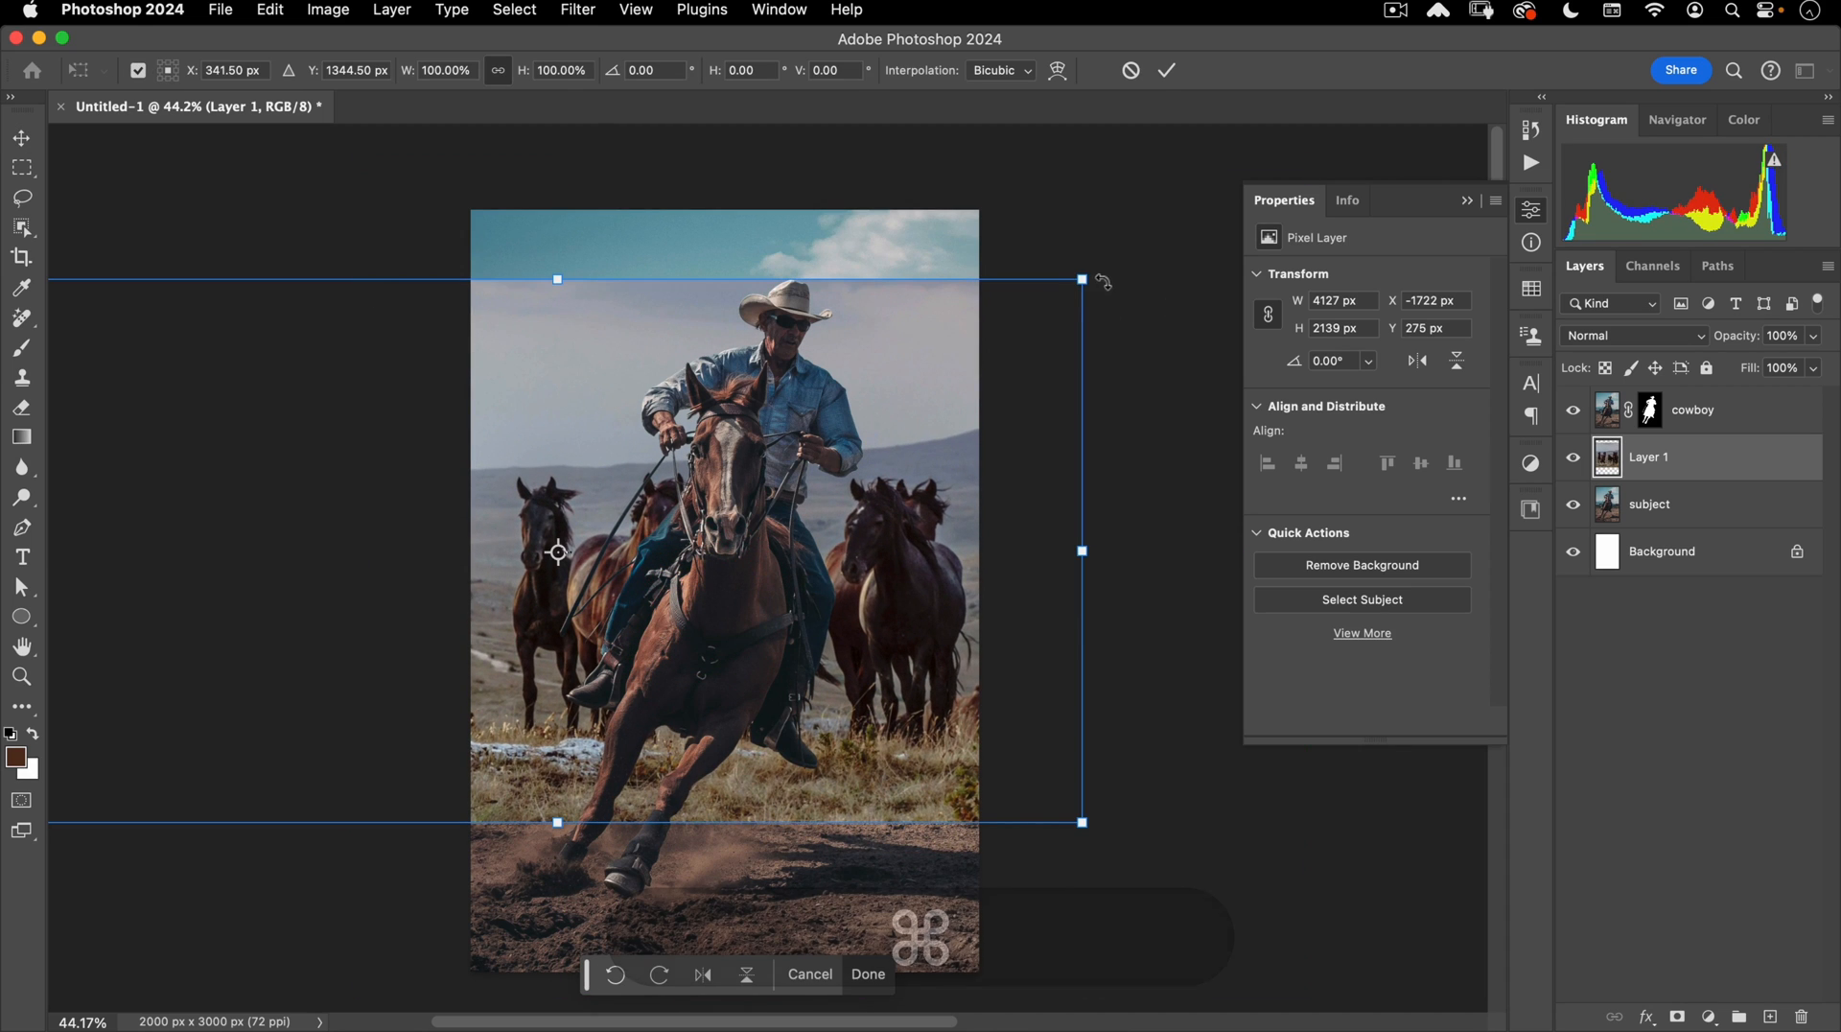
left_click_drag(1080, 279, 978, 391)
left_click_drag(666, 527, 857, 491)
key("super+semicolon")
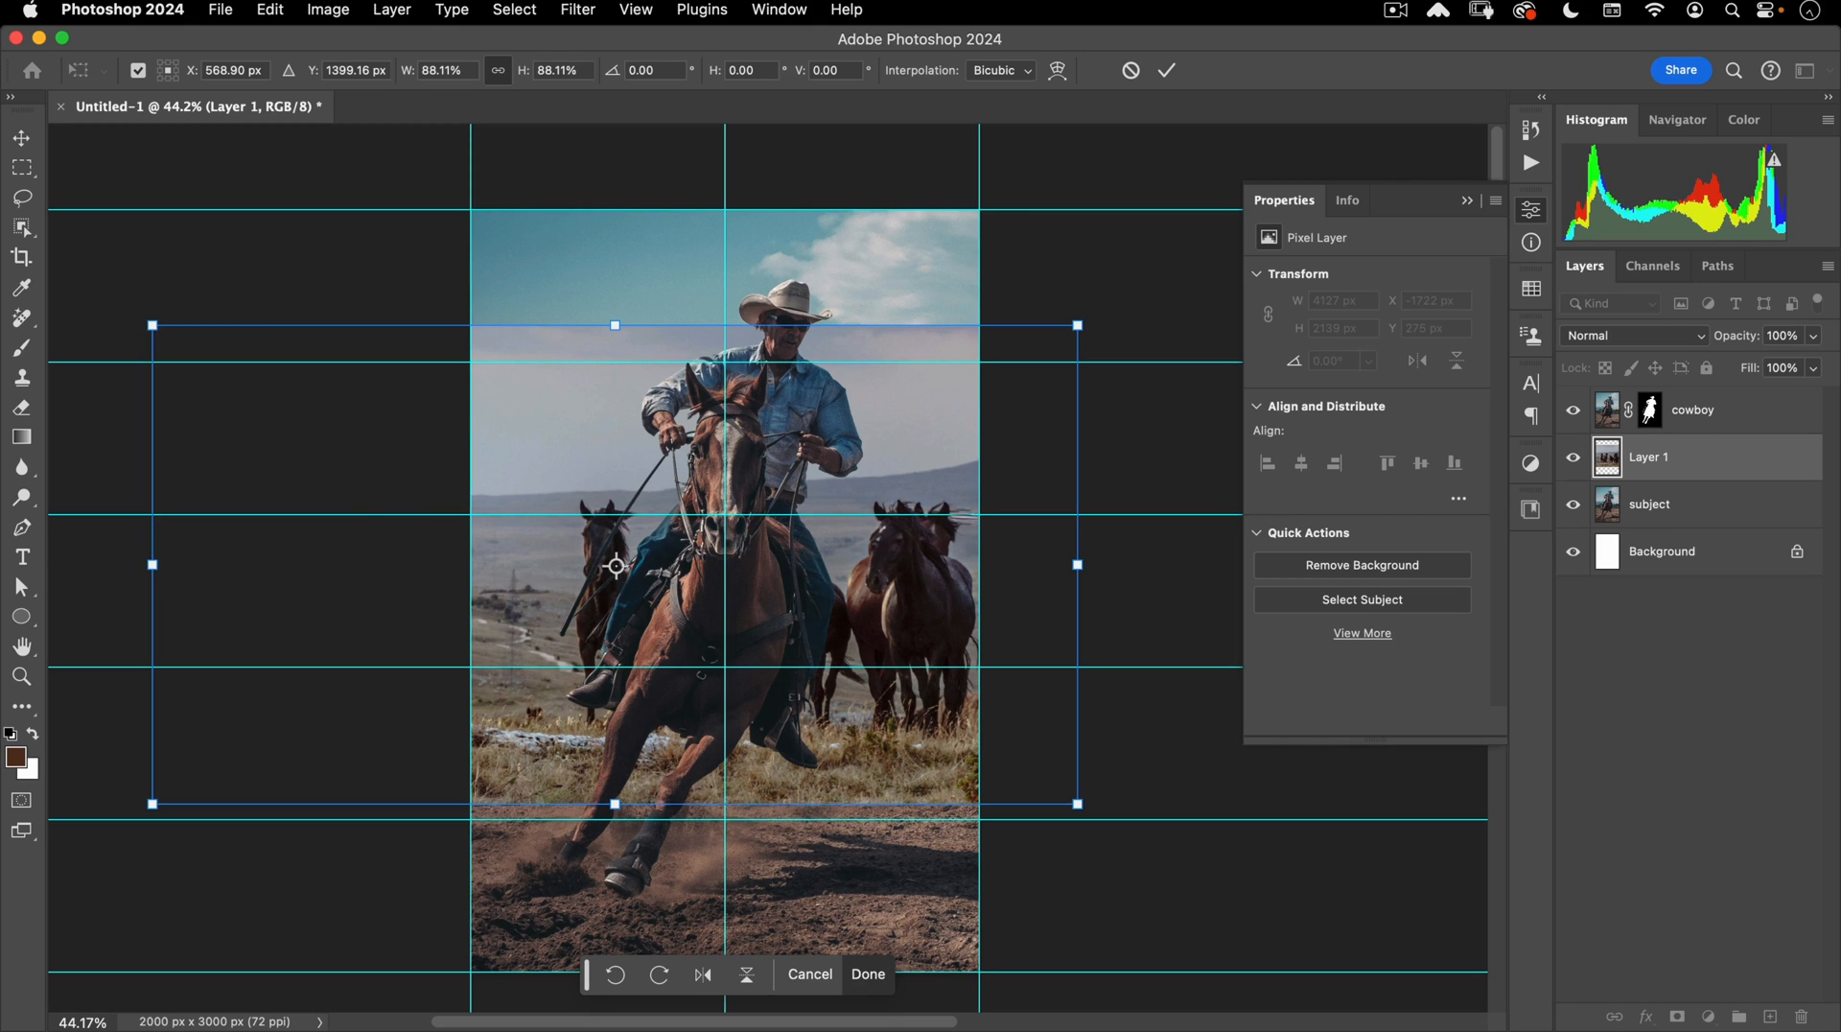
mouse_move(866, 623)
left_mouse_down()
mouse_move(915, 618)
mouse_move(868, 610)
mouse_move(887, 633)
mouse_move(873, 590)
left_mouse_up()
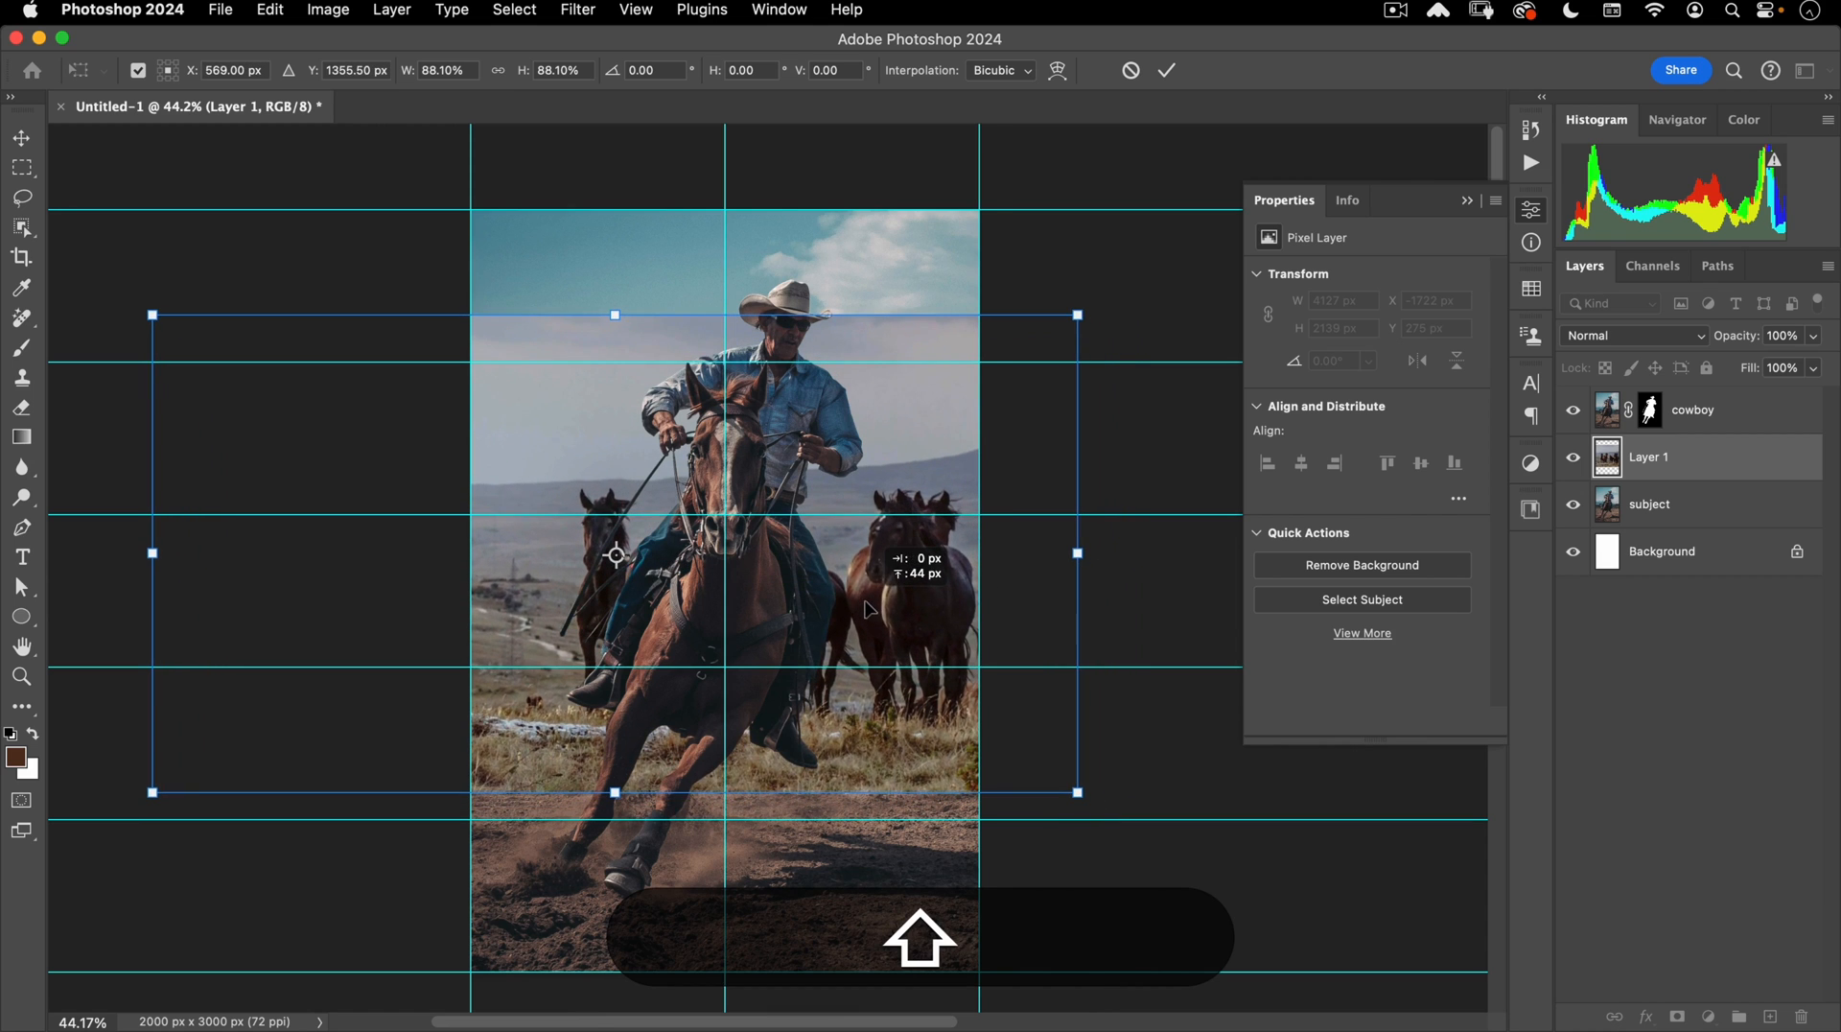
double_click(876, 583)
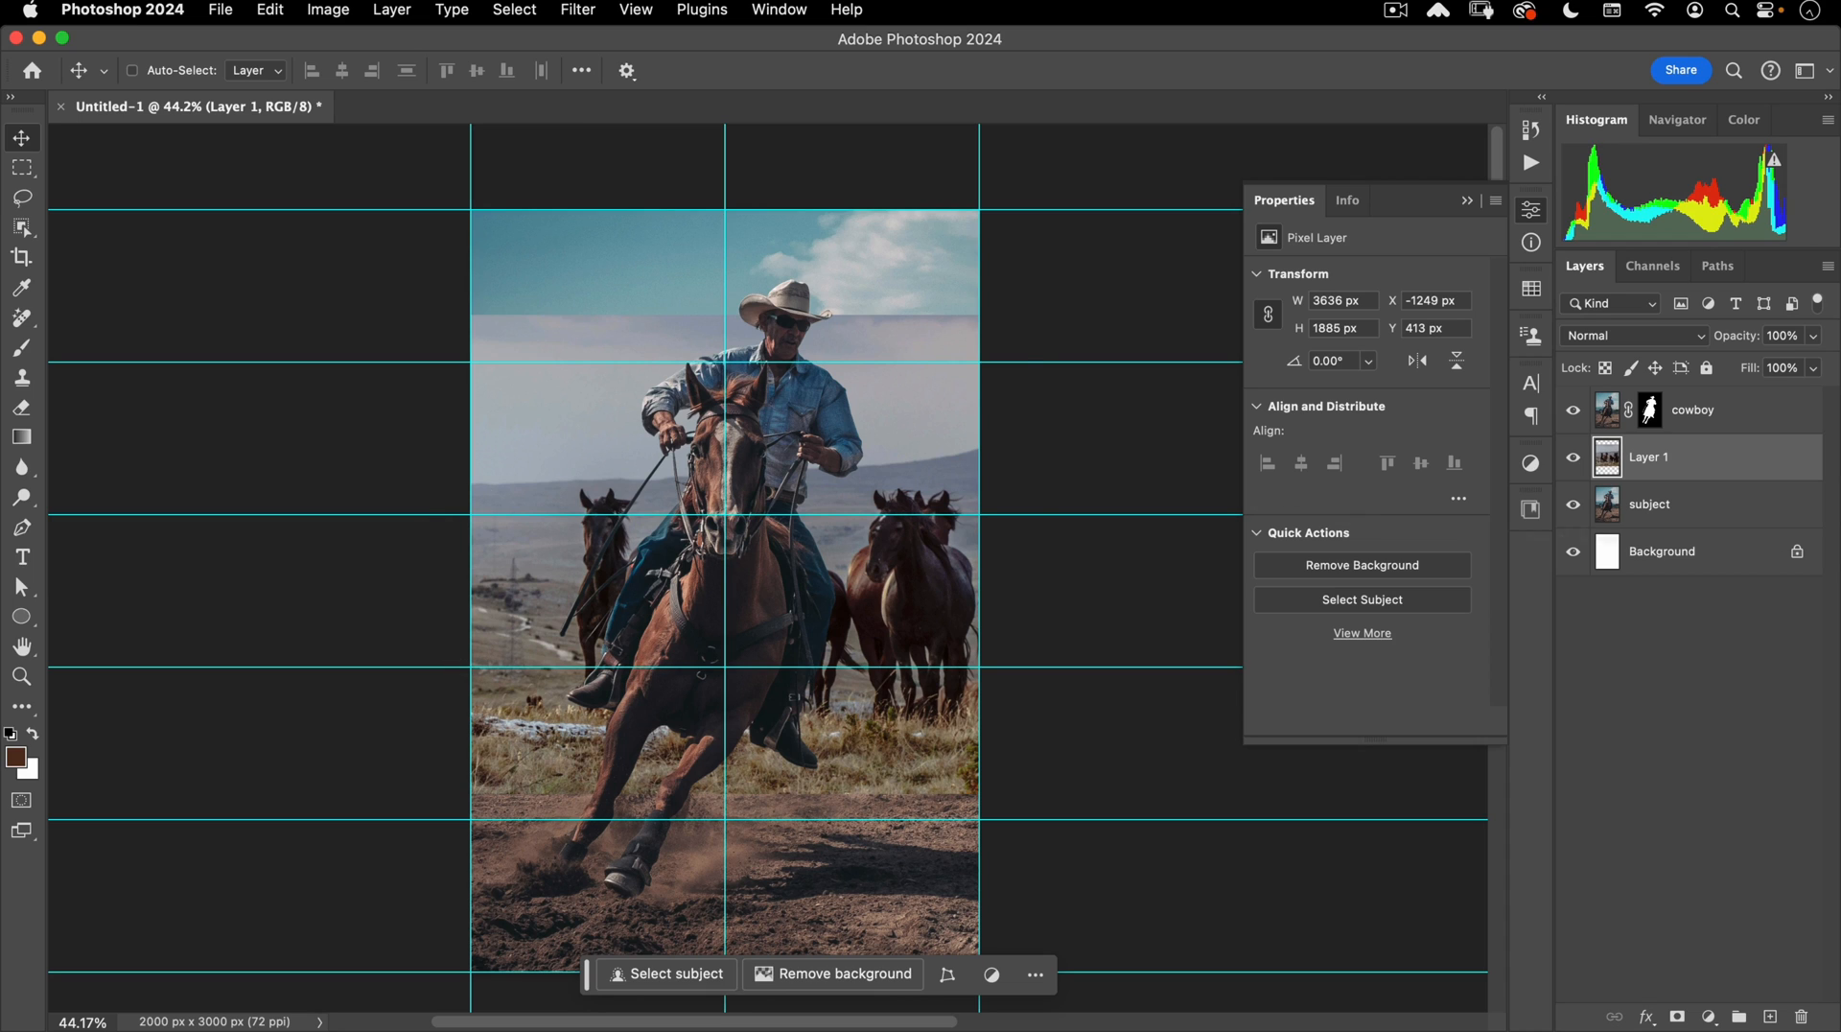
Duplicate the horse-herd layer, shift the copy horizontally to X -1636 px, and add an all-white layer mask to it.
mouse_move(1639, 472)
left_mouse_down()
mouse_move(1644, 436)
mouse_move(1645, 474)
mouse_move(1641, 458)
left_mouse_up()
left_click_drag(588, 588, 732, 587)
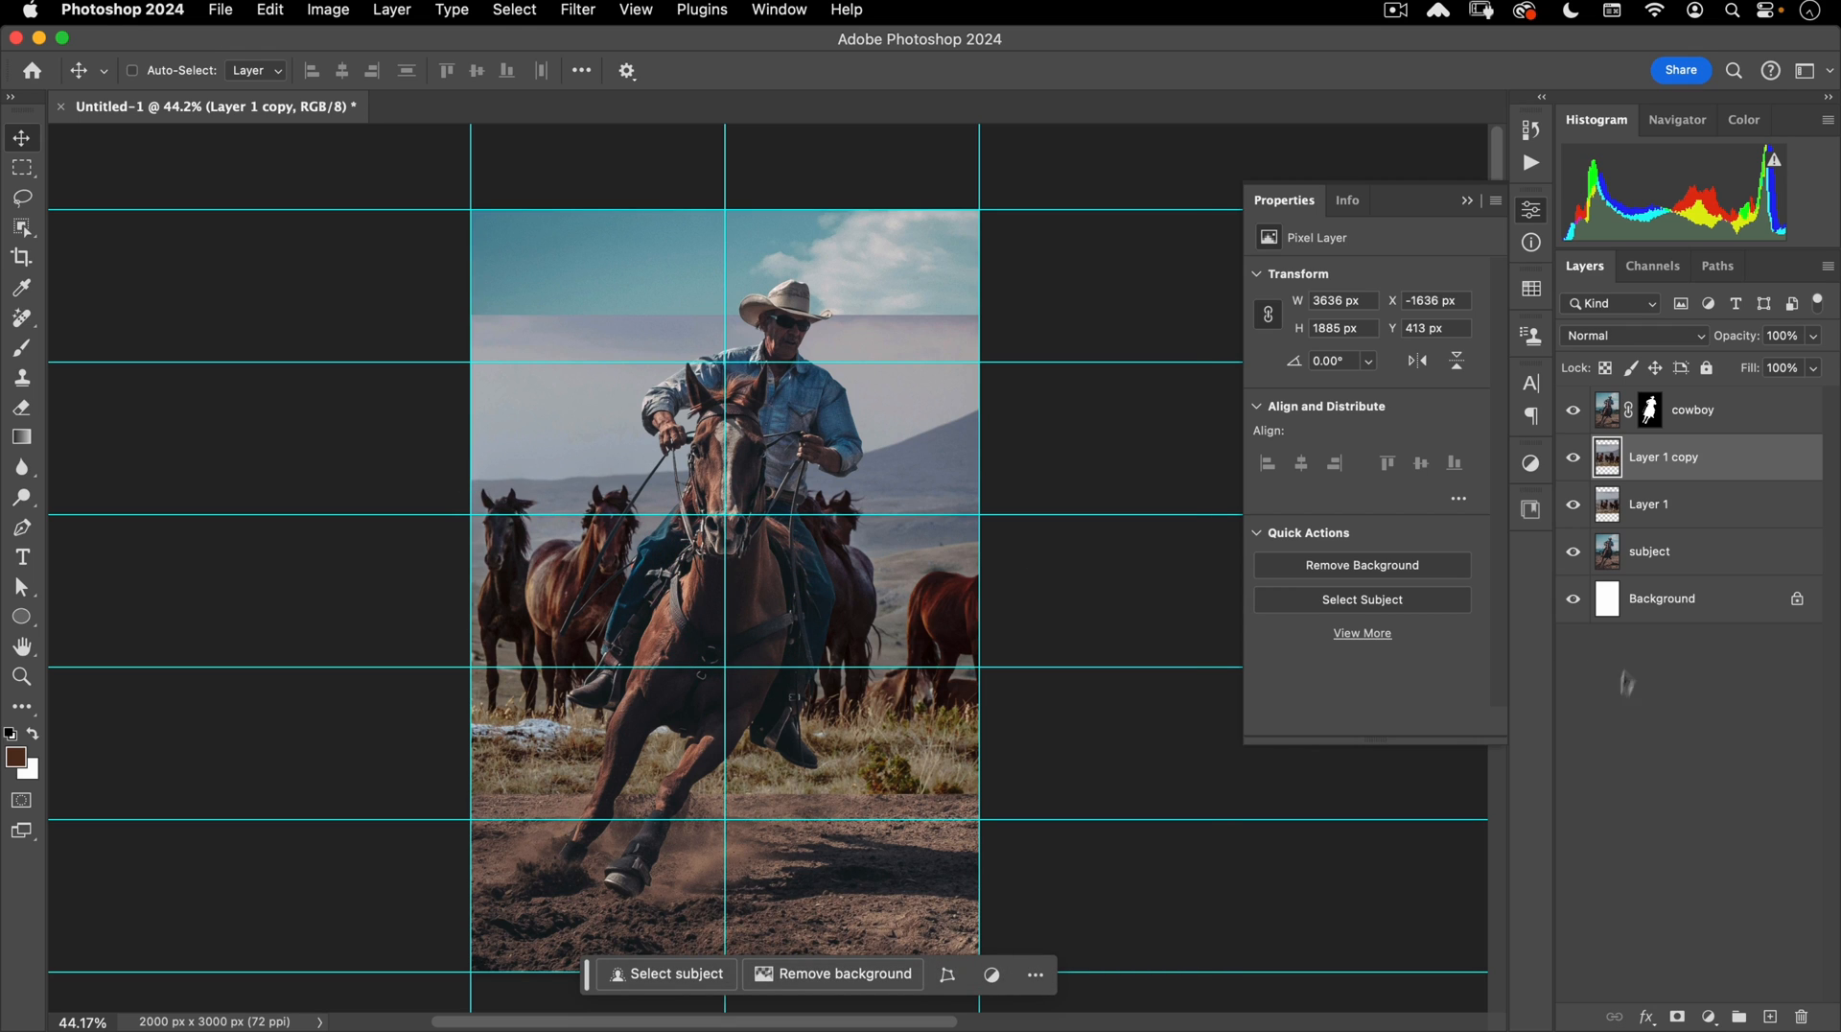
left_click(1677, 1019)
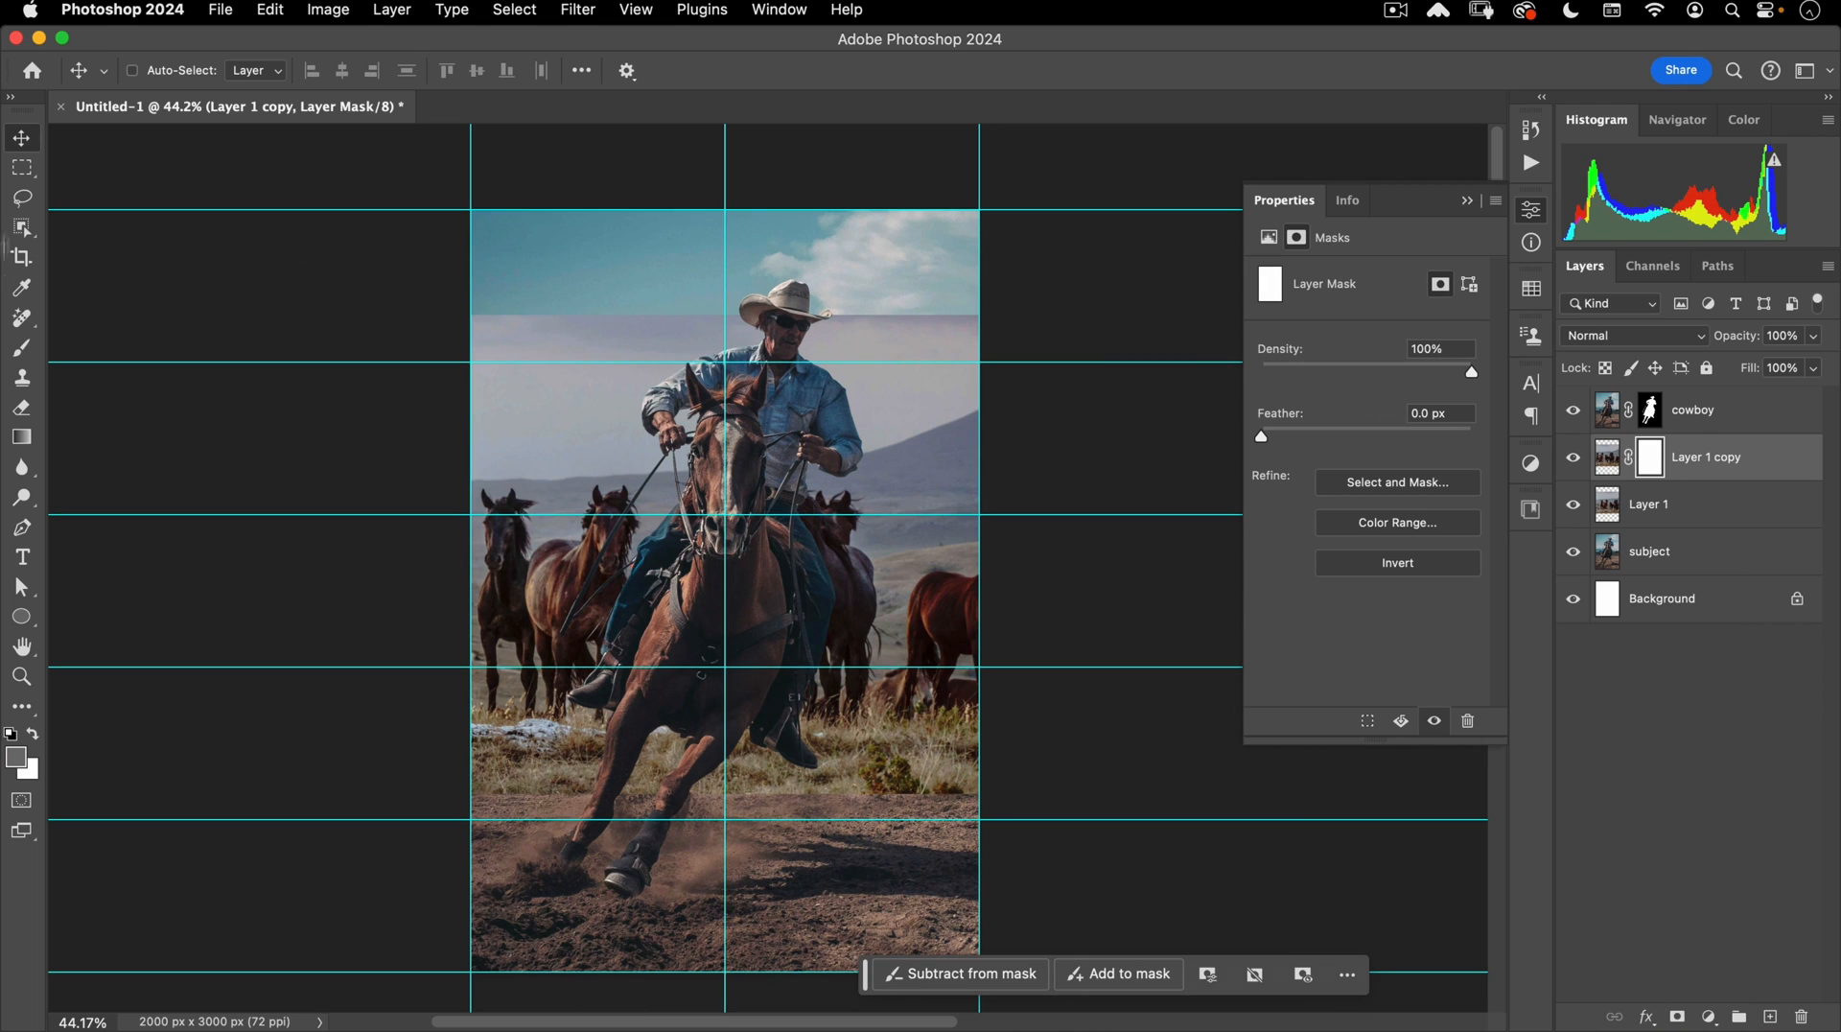
Set up a linear foreground-to-transparent gradient with black as the foreground color for the Layer 1 copy mask.
left_click(24, 437)
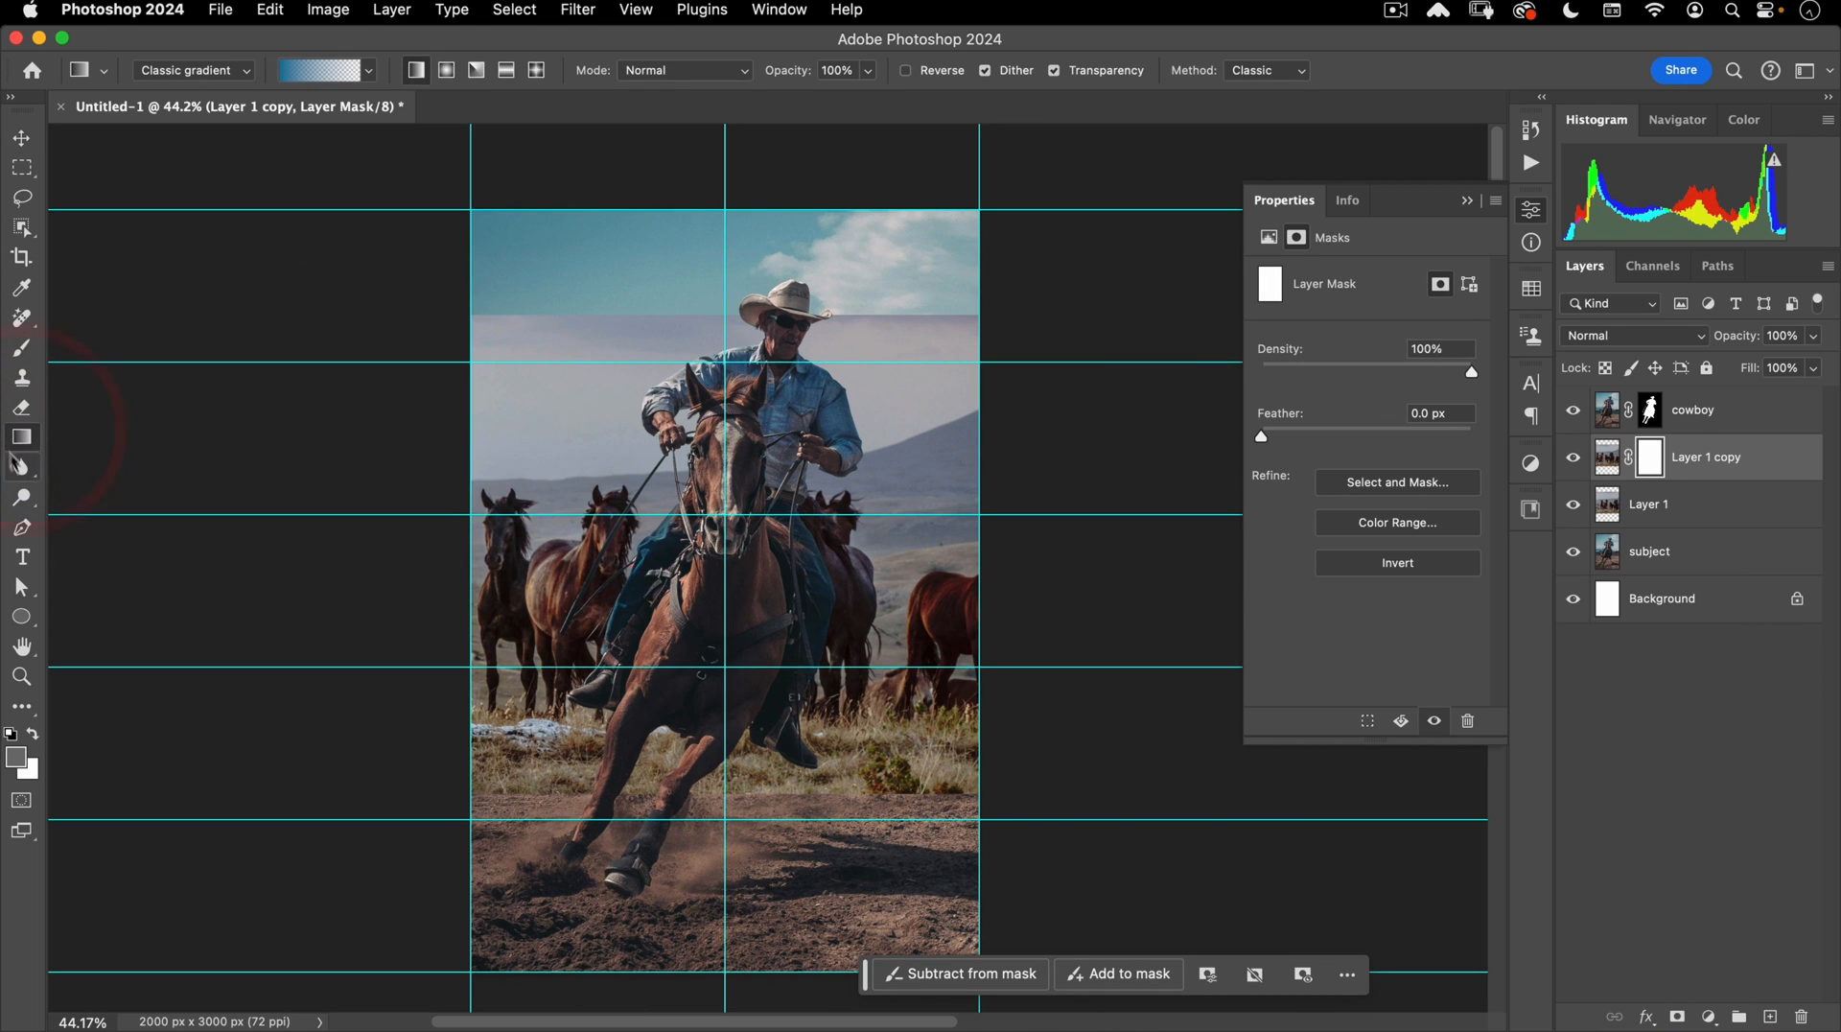
left_click(187, 84)
left_click(1649, 468)
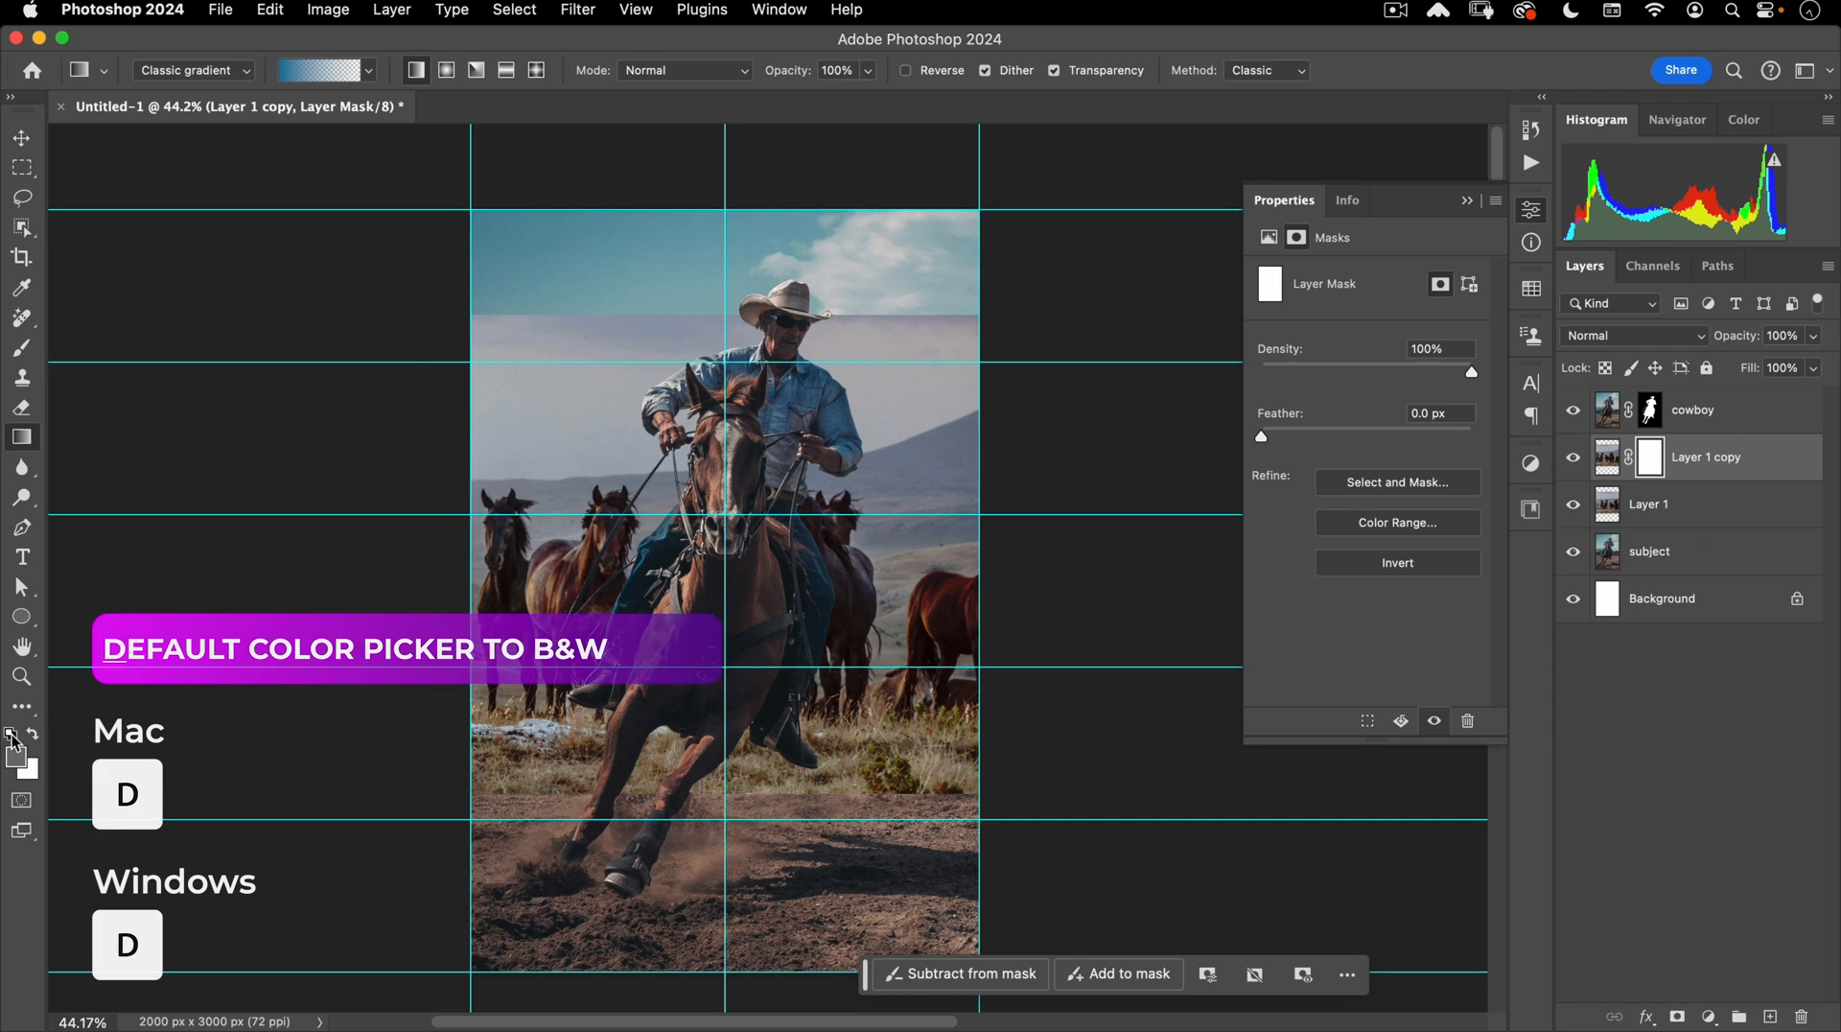
key("d")
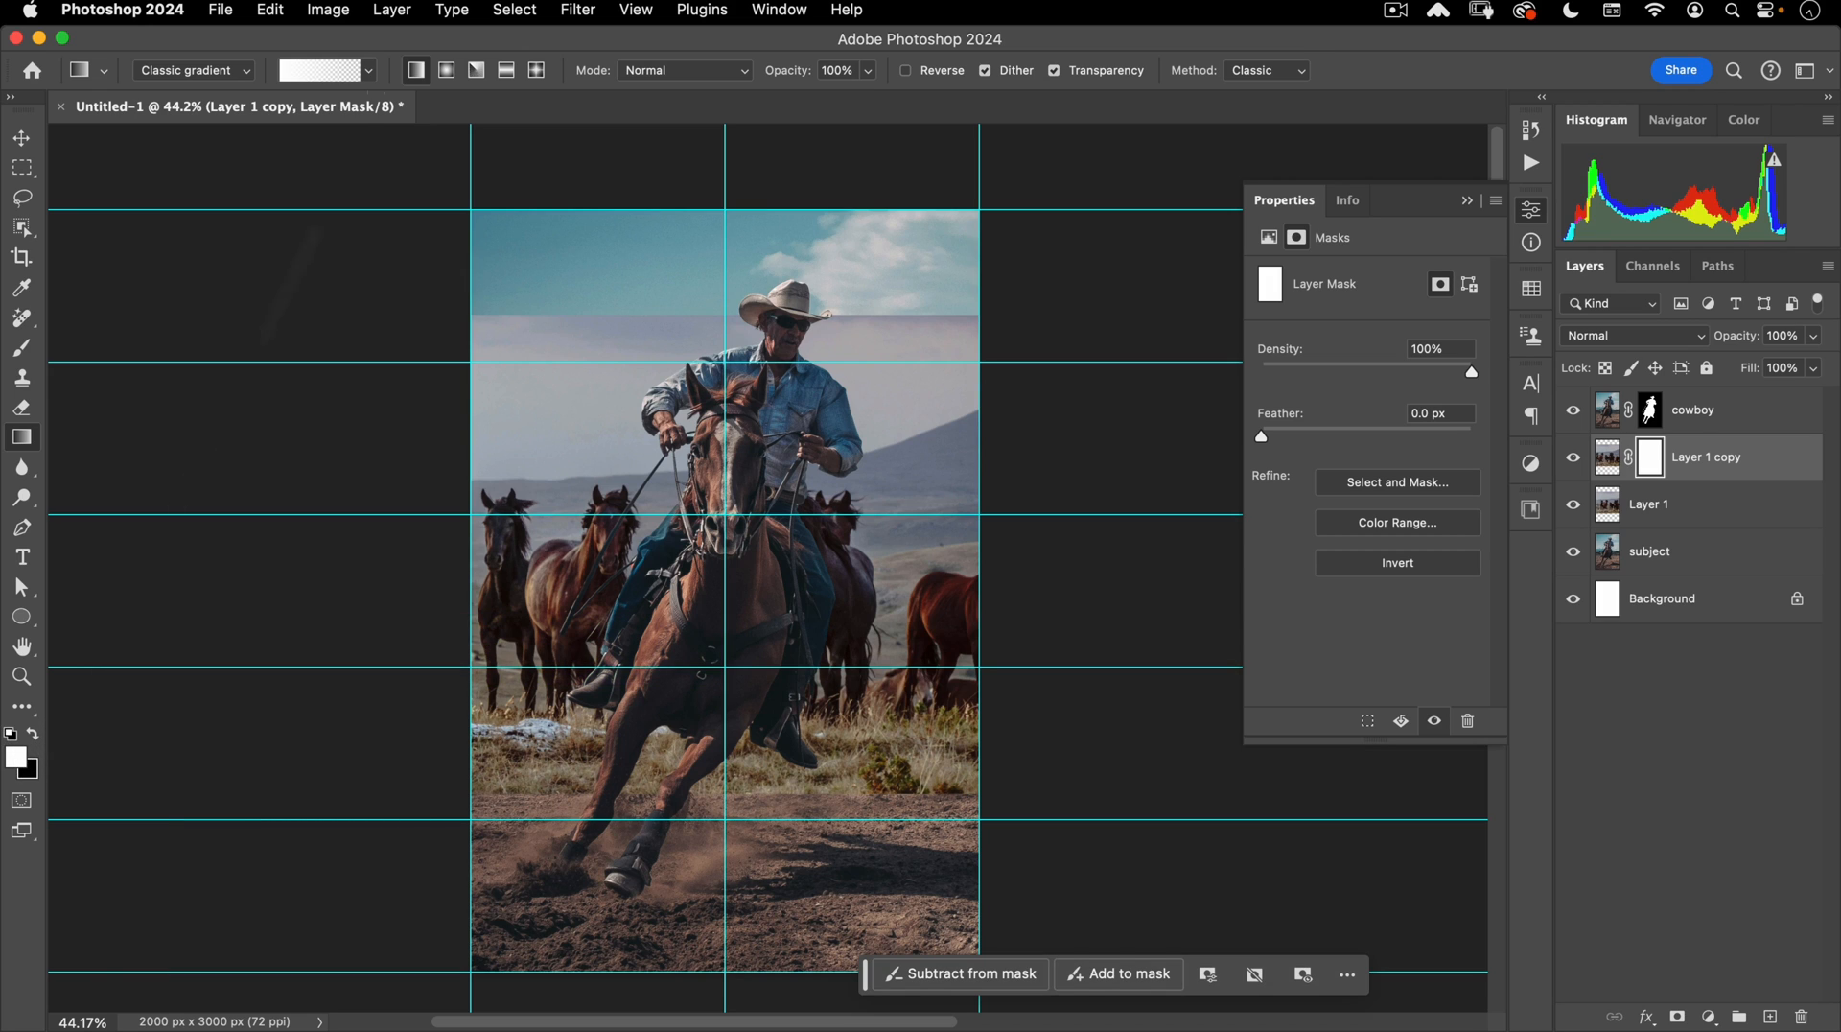
left_click(368, 70)
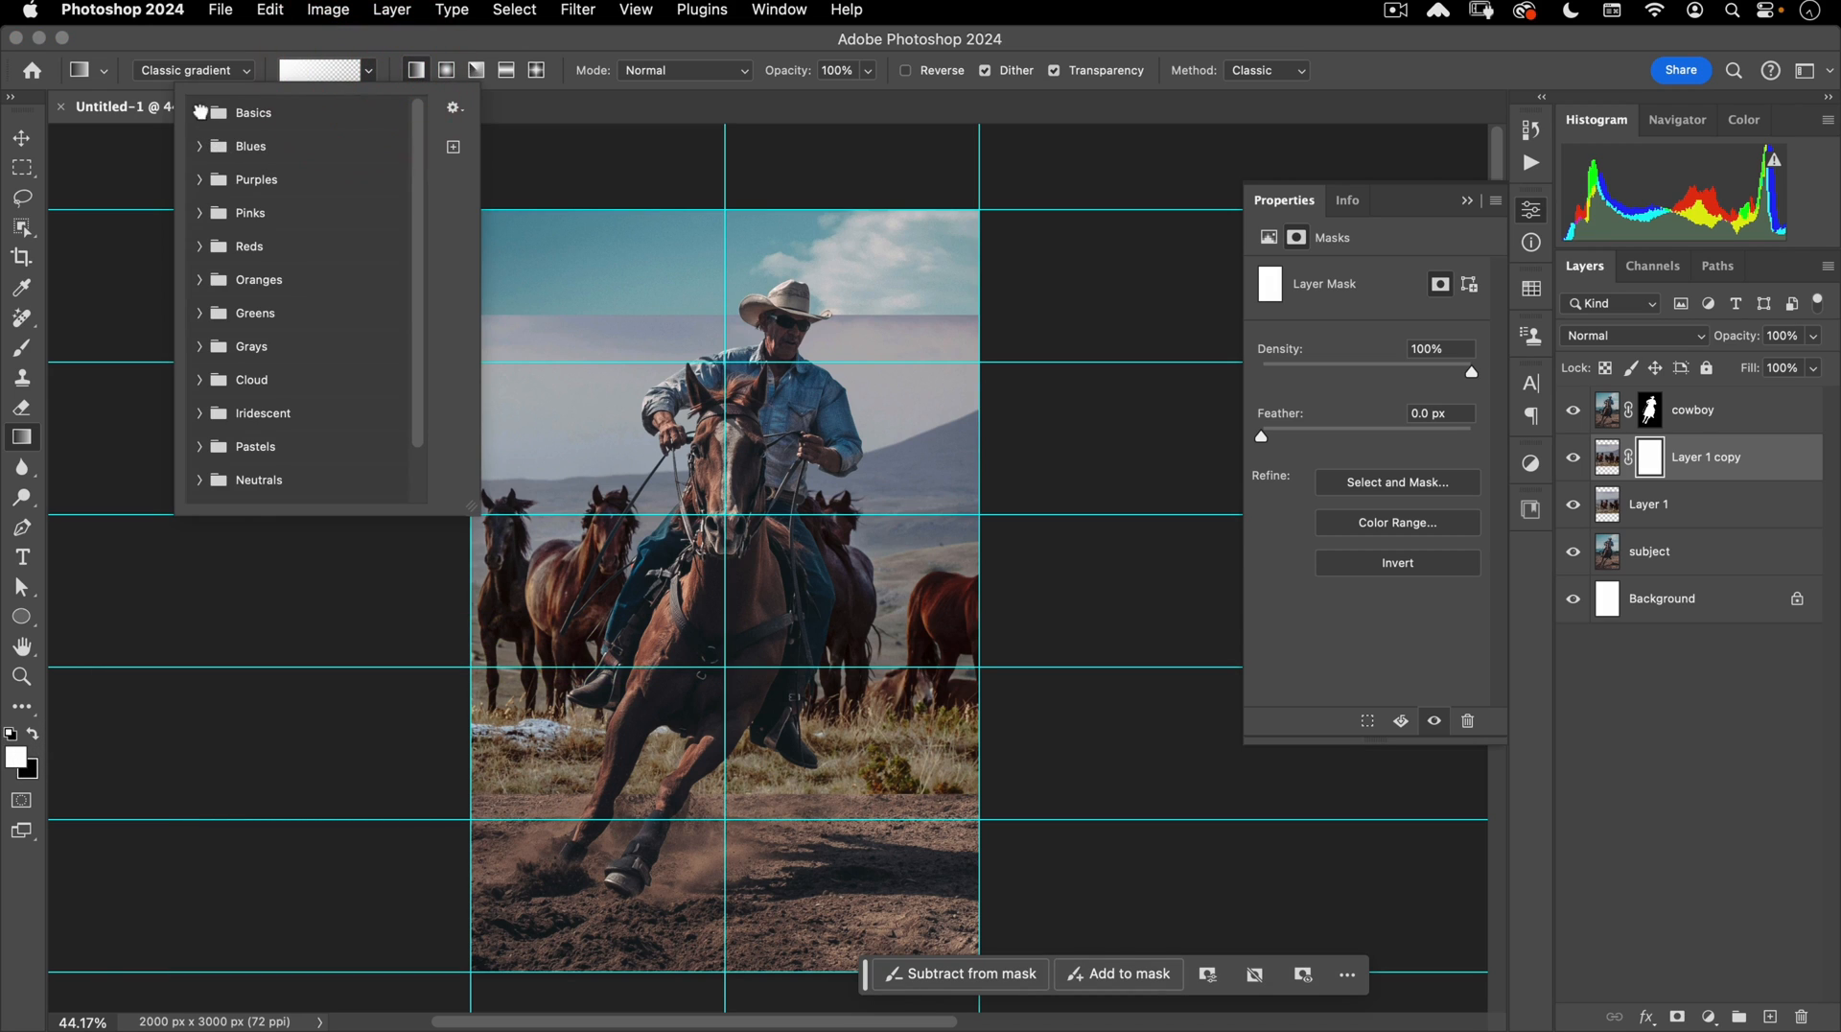
left_click(200, 112)
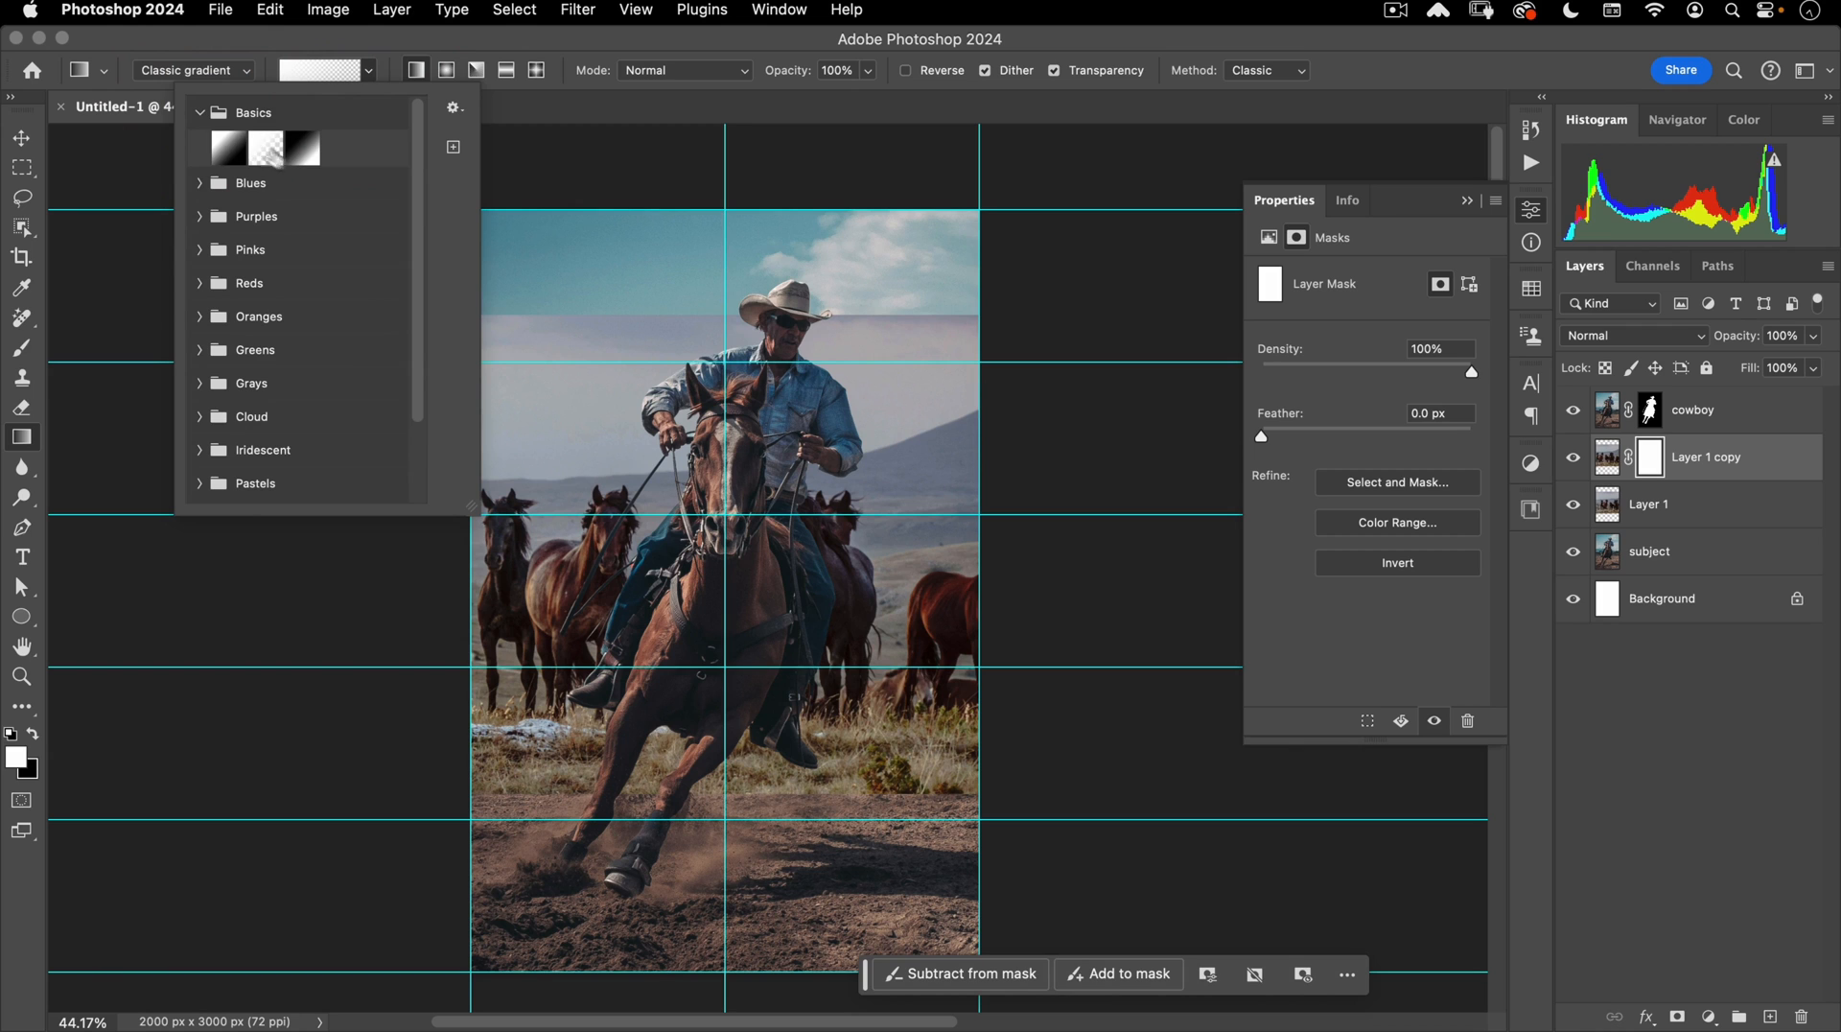
left_click(317, 70)
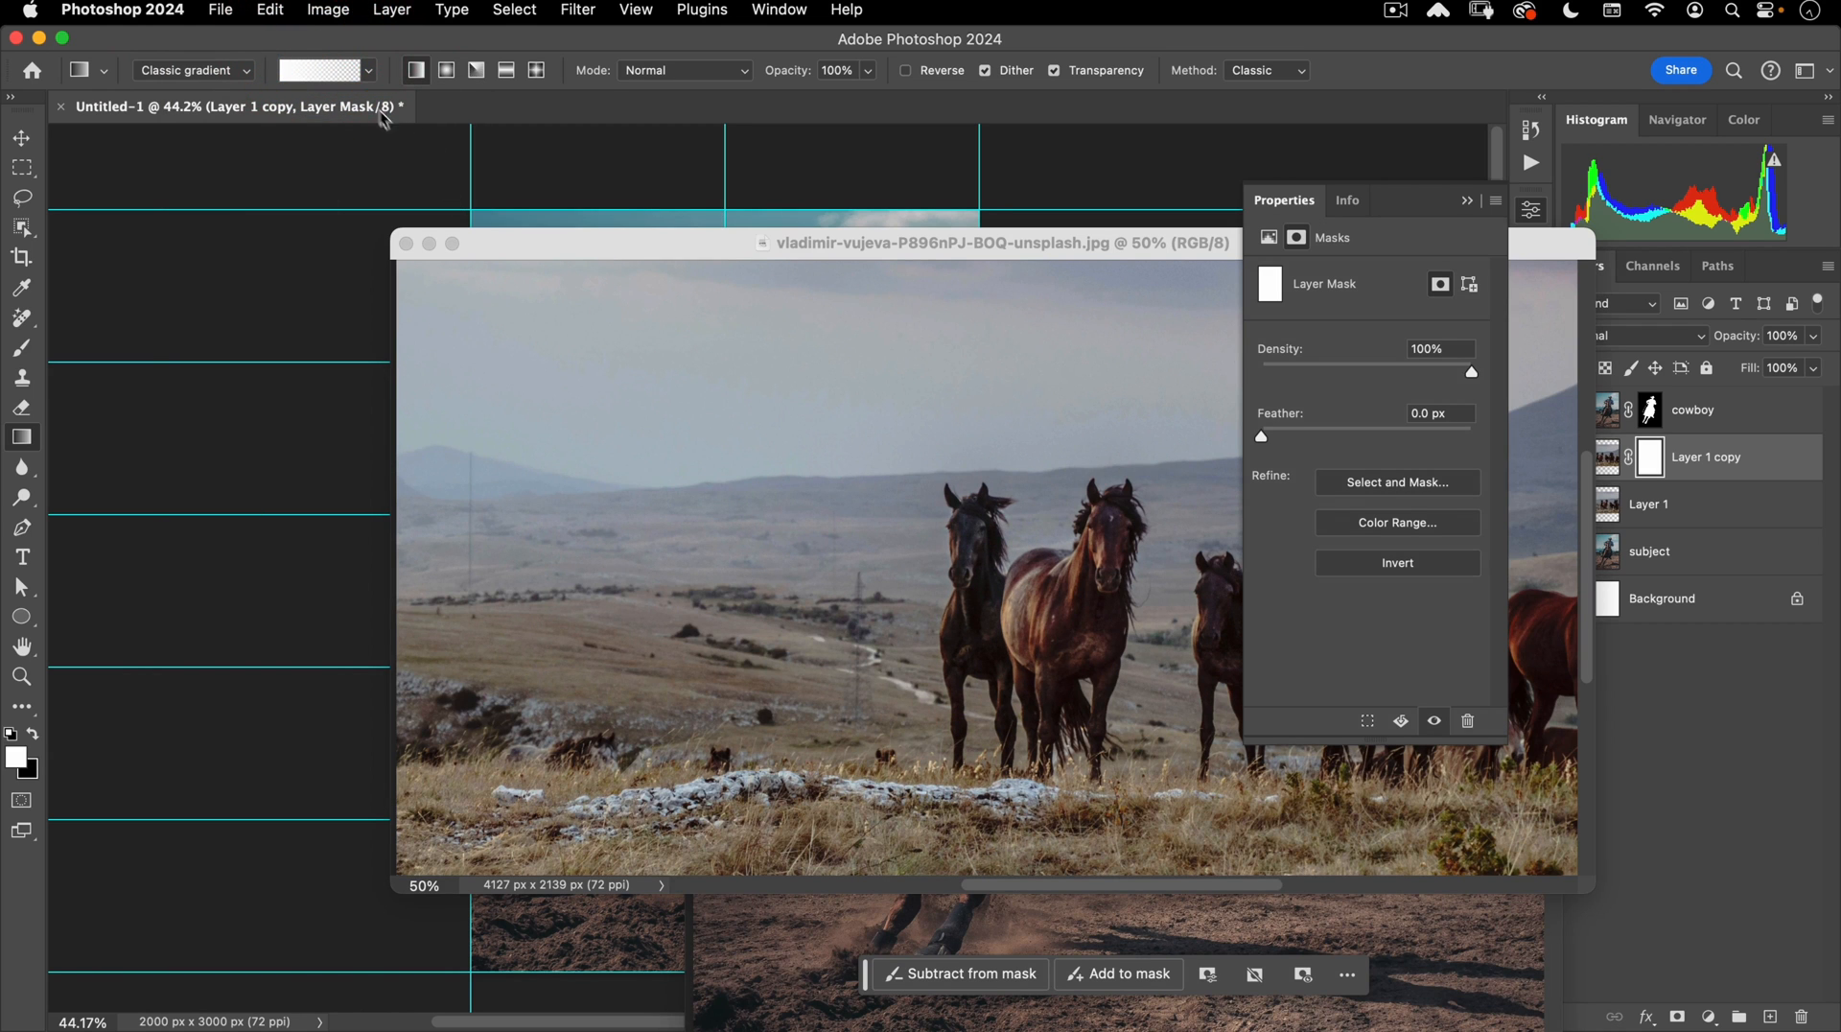
left_click(290, 113)
key("x")
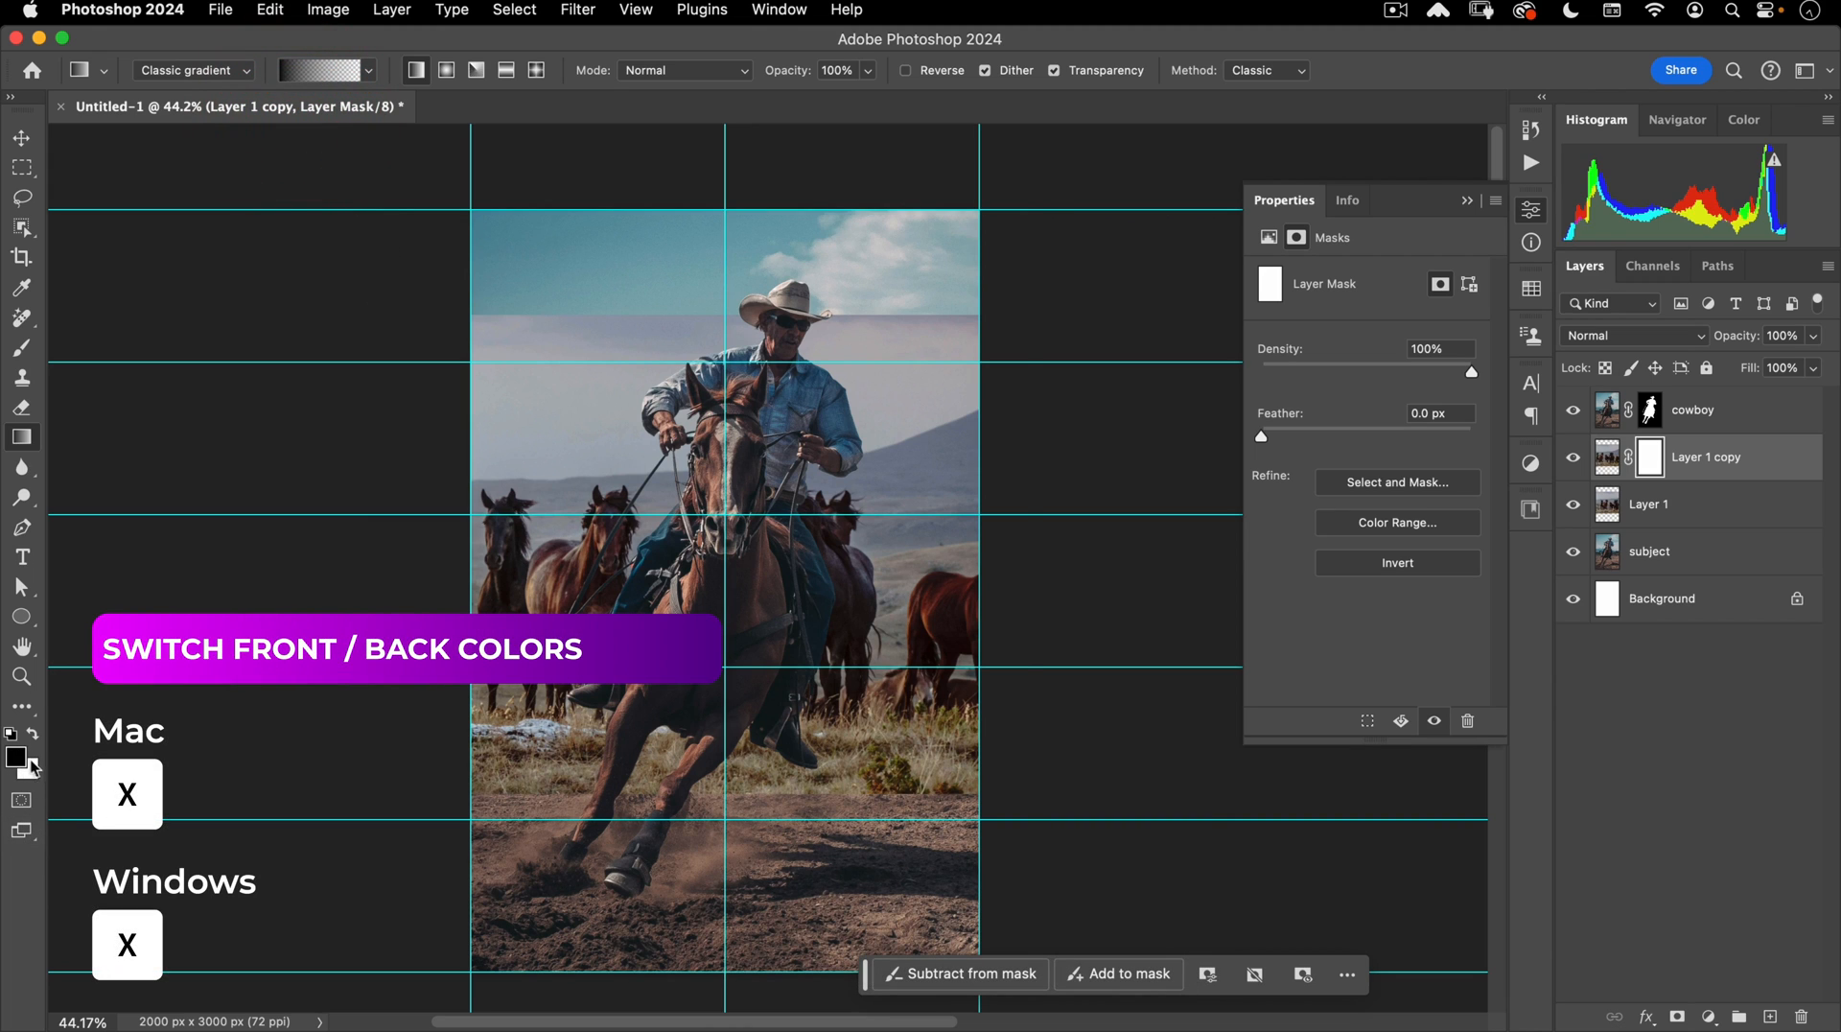
Hide the right half of the Layer 1 copy and fade its lower edge into the dirt with black gradients on its mask.
left_click_drag(738, 594, 723, 701)
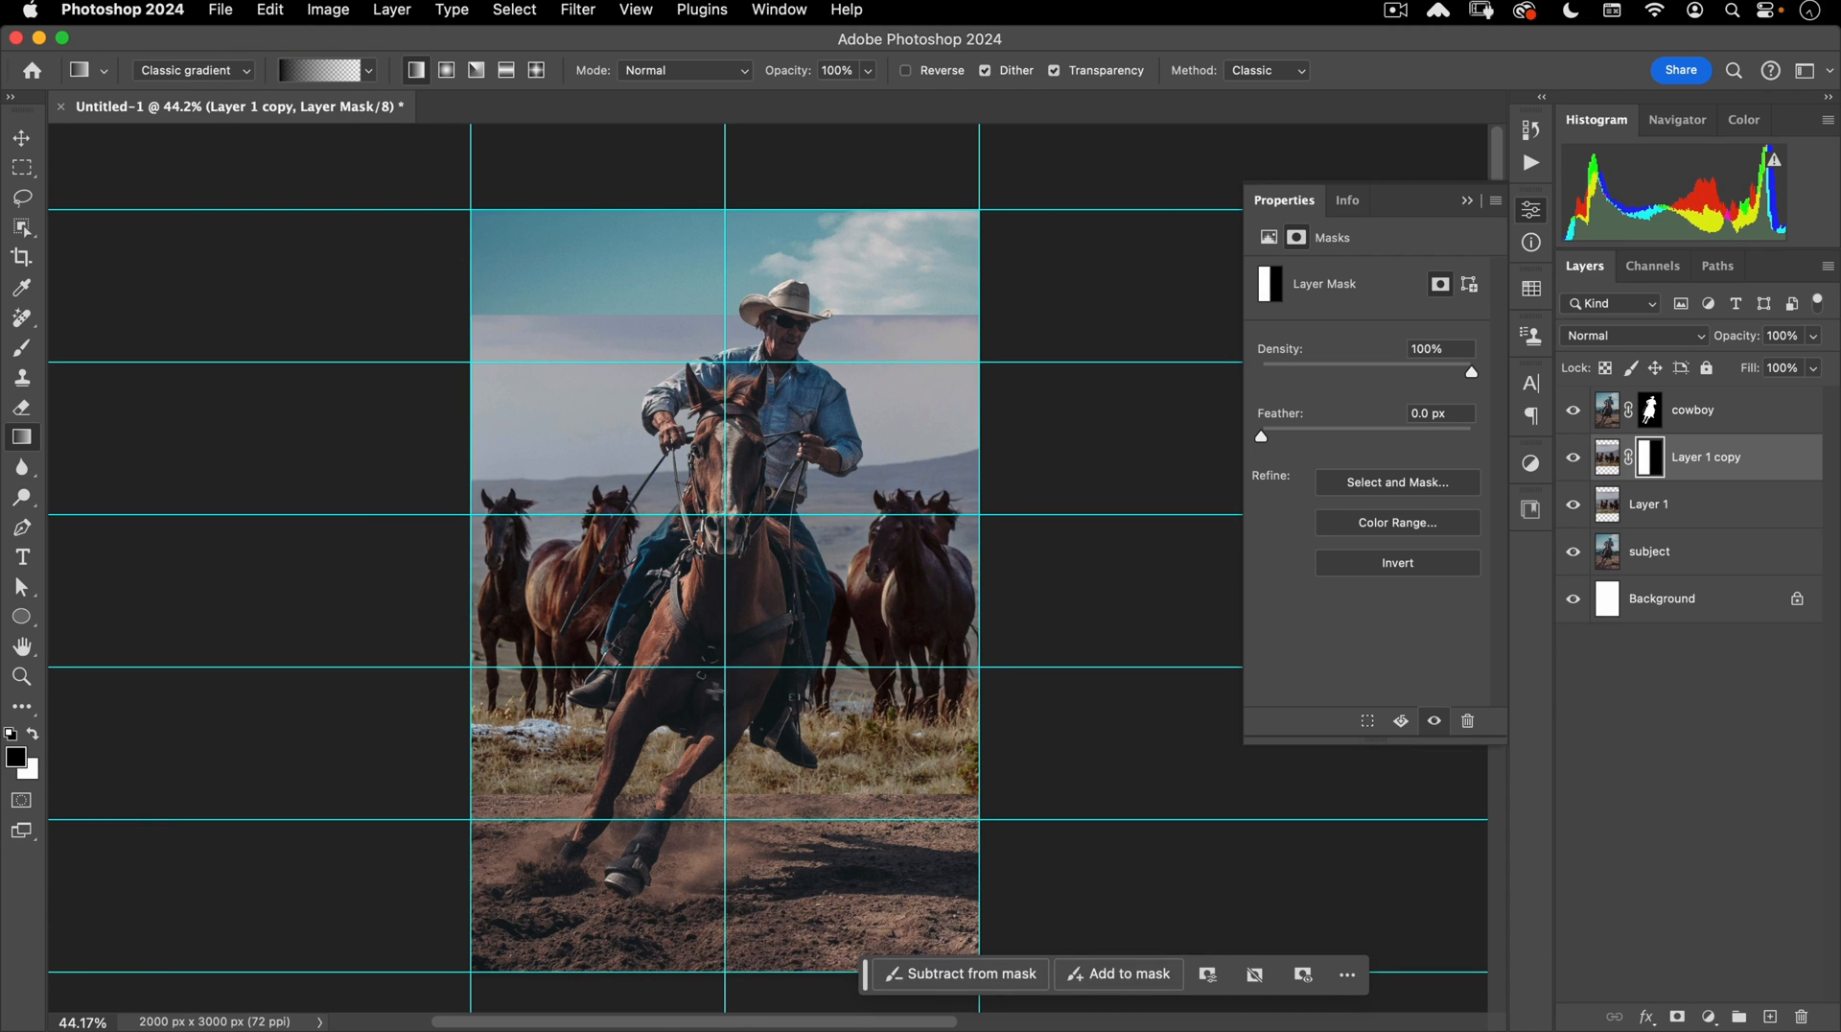
left_click(556, 800, "shift")
left_click(583, 731, "shift")
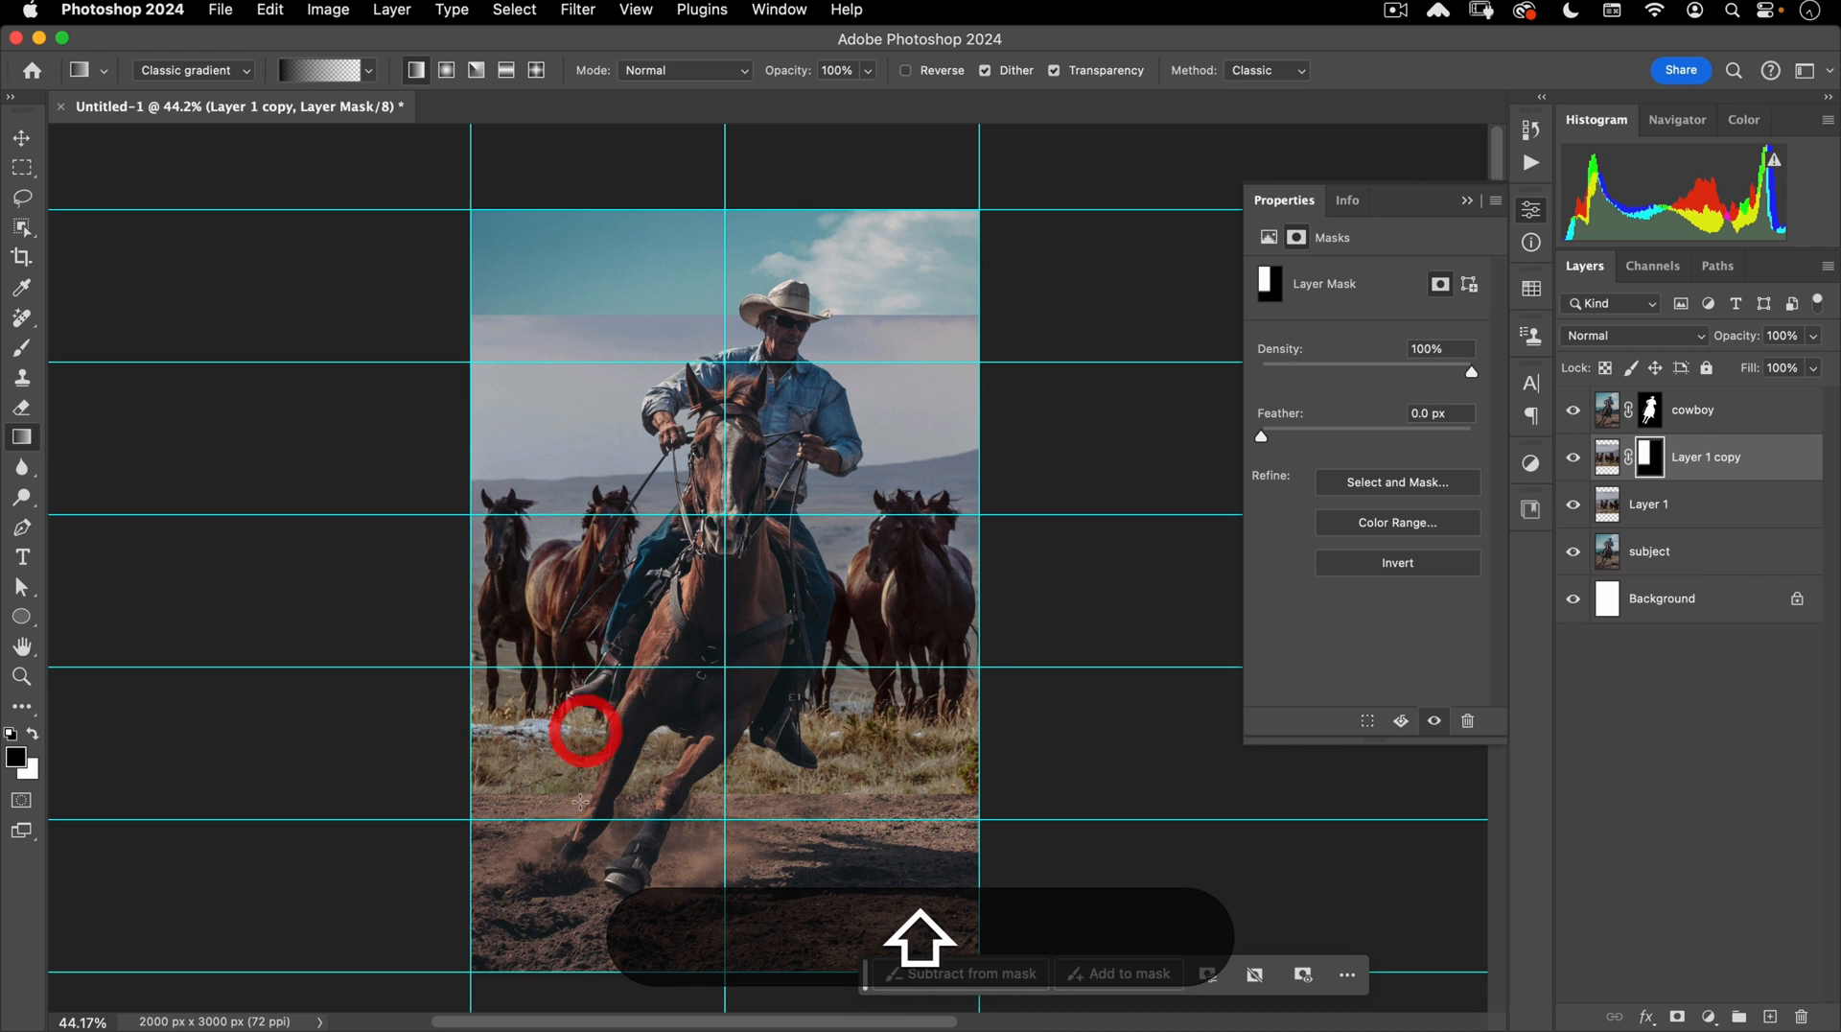
left_click(588, 707, "shift")
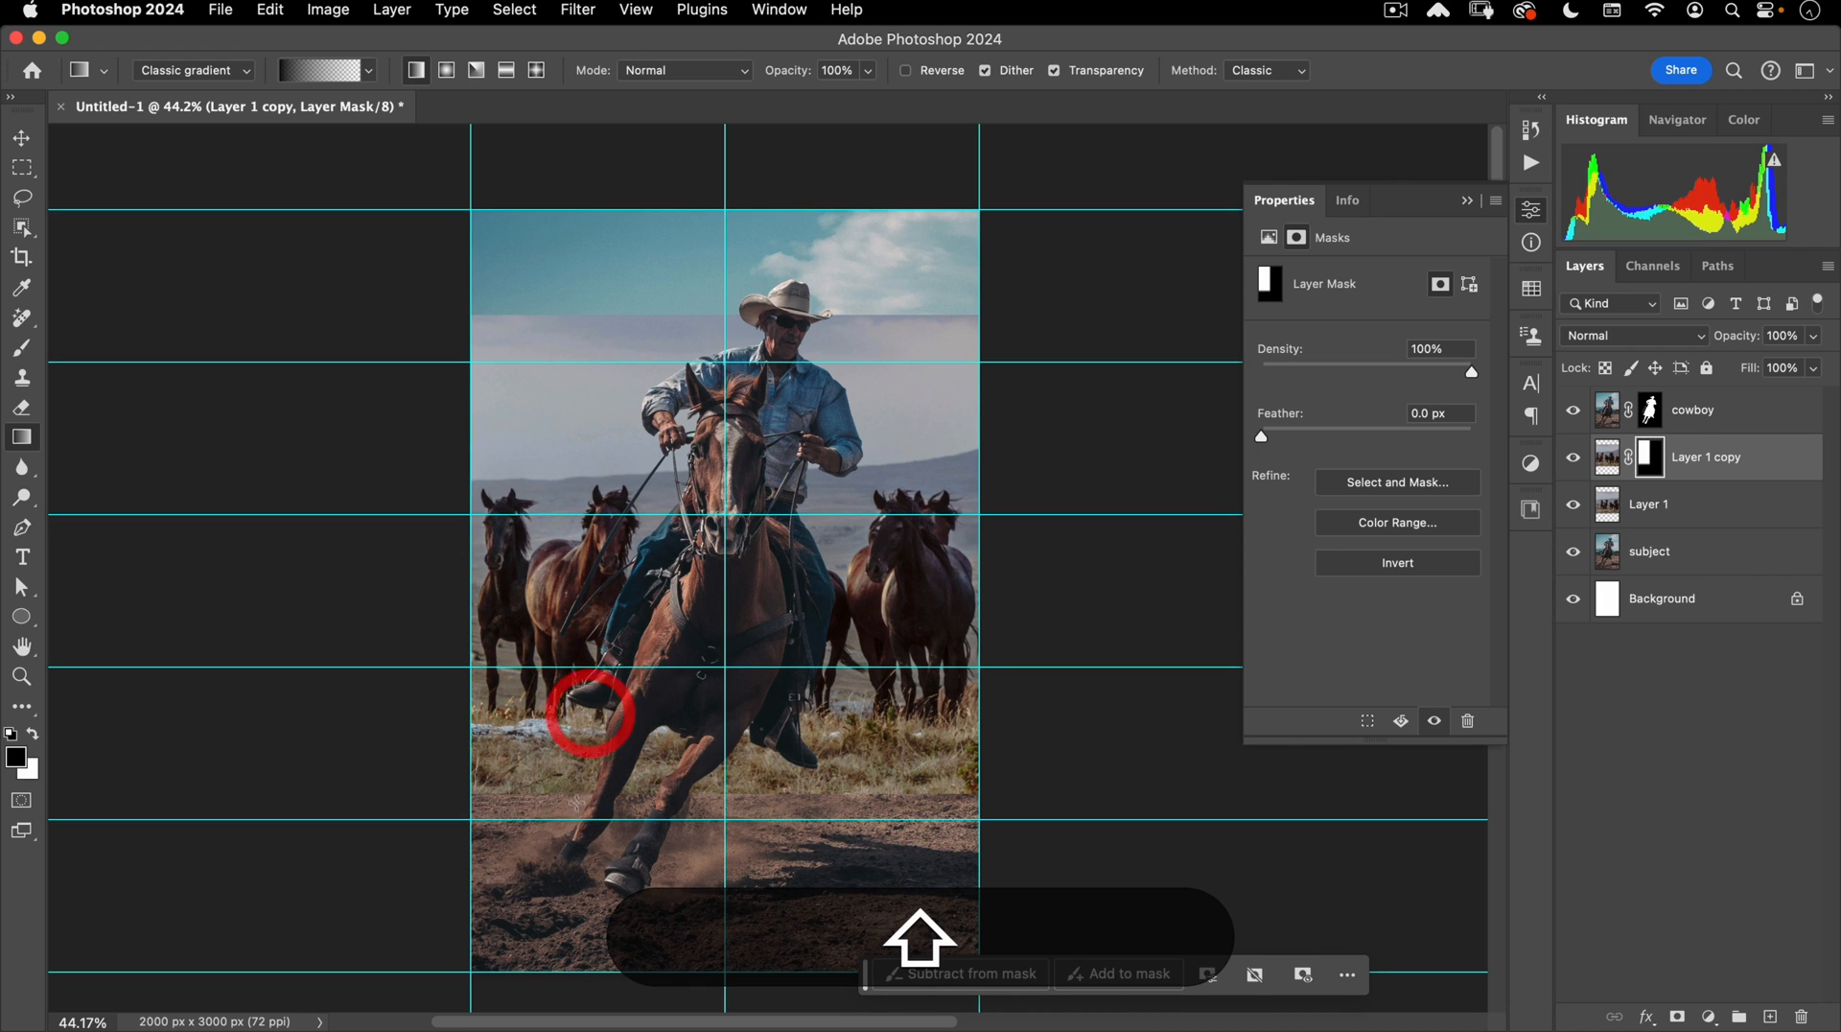
Add a layer mask to Layer 1 and fade its lower edge into the dirt with a black gradient.
left_click(1630, 505)
left_click(1677, 1015)
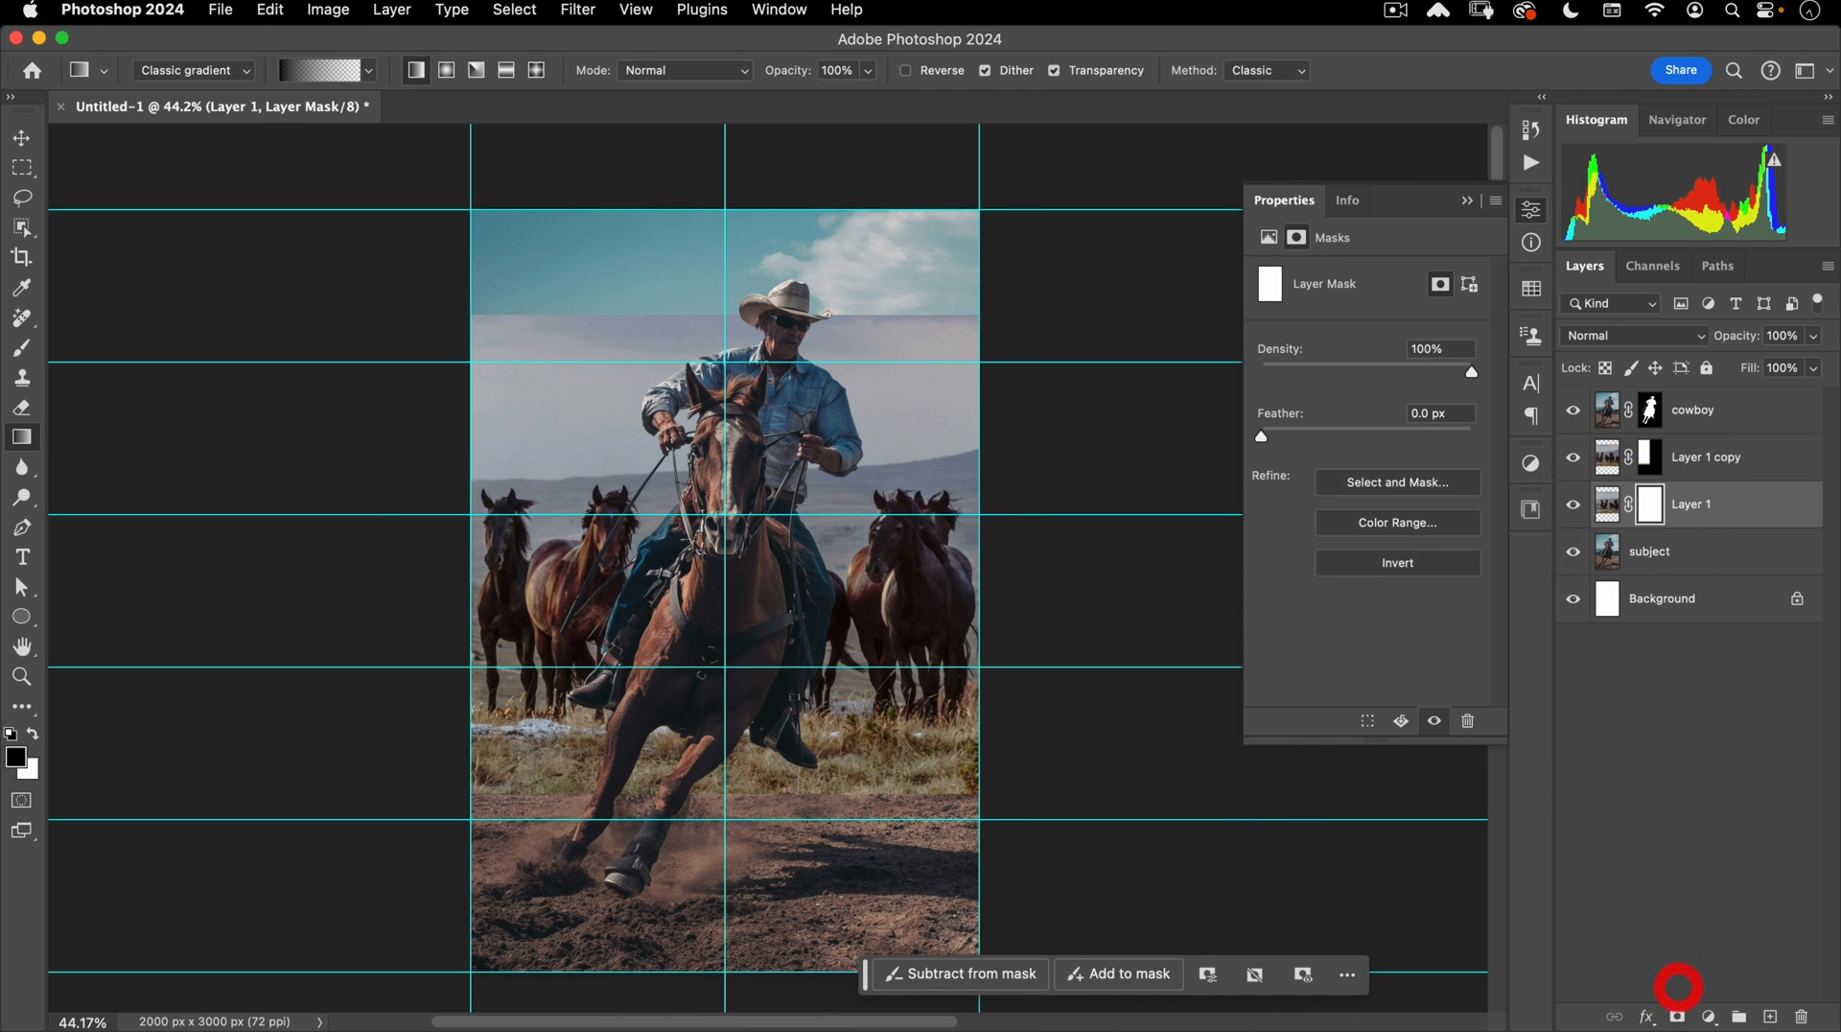
left_click_drag(863, 658, 888, 748)
key("shift+super+z")
key("shift+v")
scroll(902, 676, "down", 2)
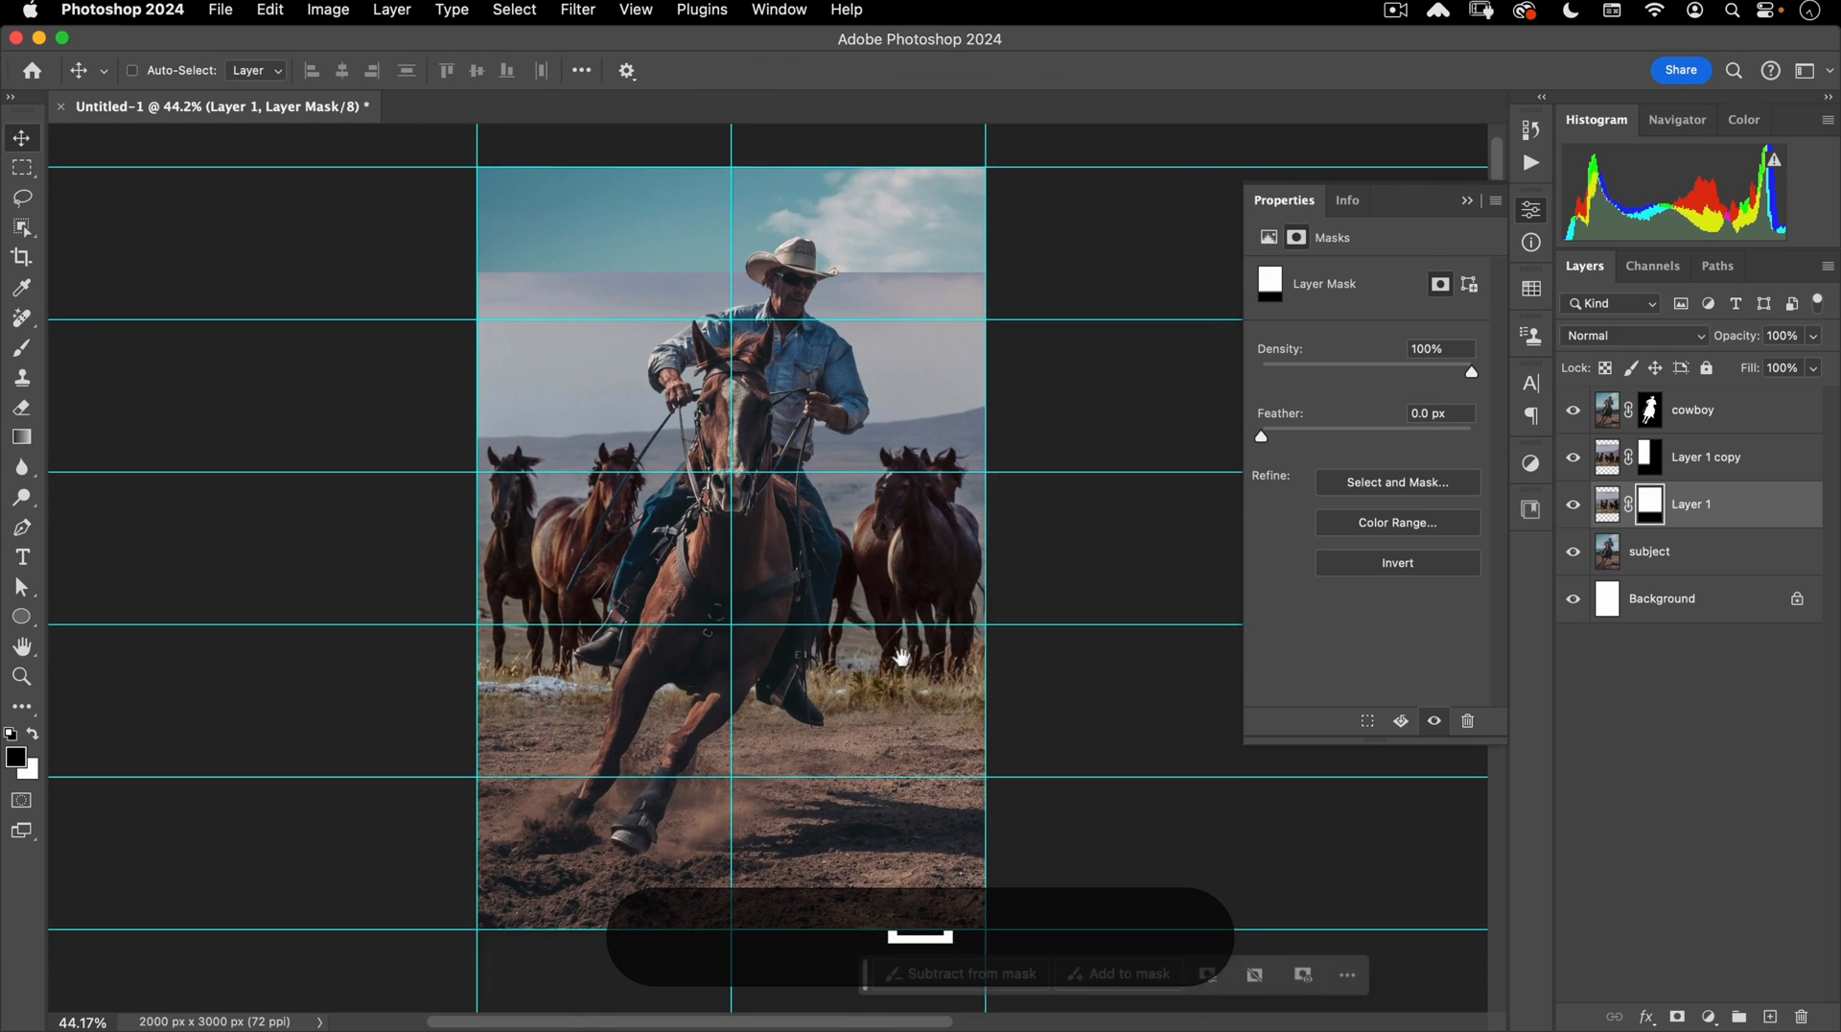
Create a new layer above Layer 1 copy and name it top sky.
left_click(1737, 467)
left_click(1771, 1017)
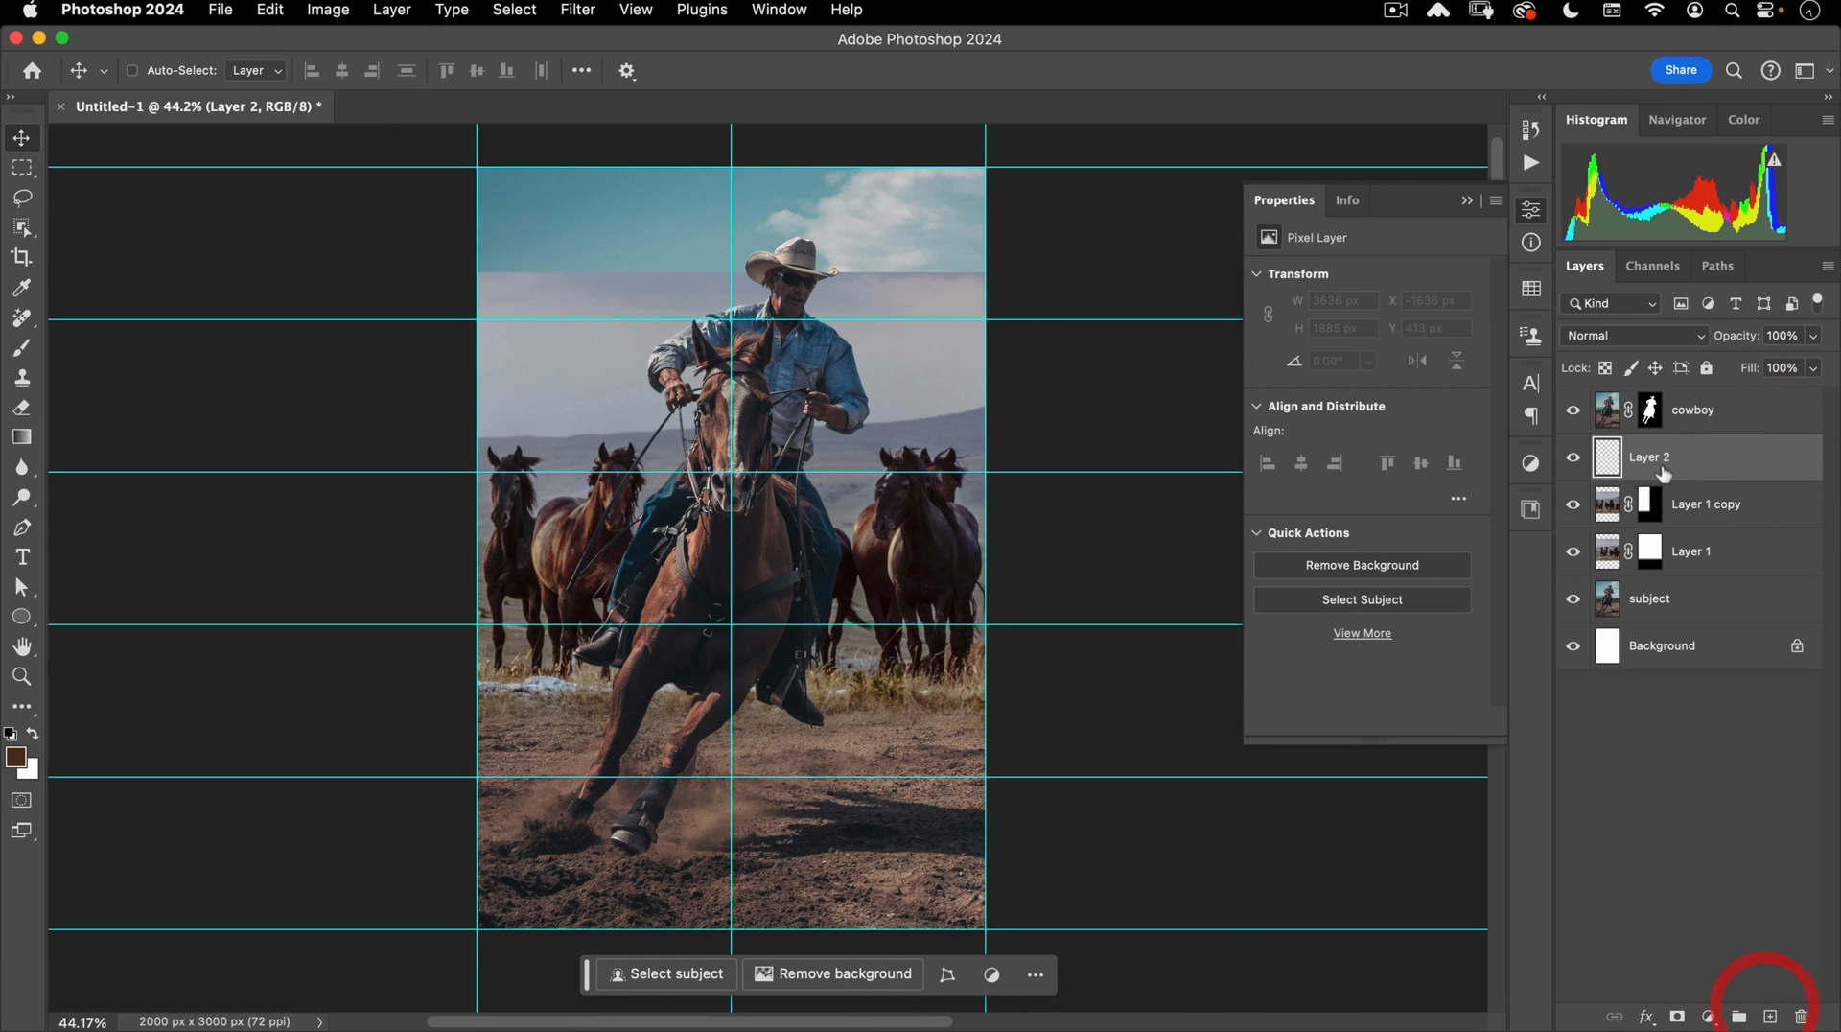
double_click(1649, 459)
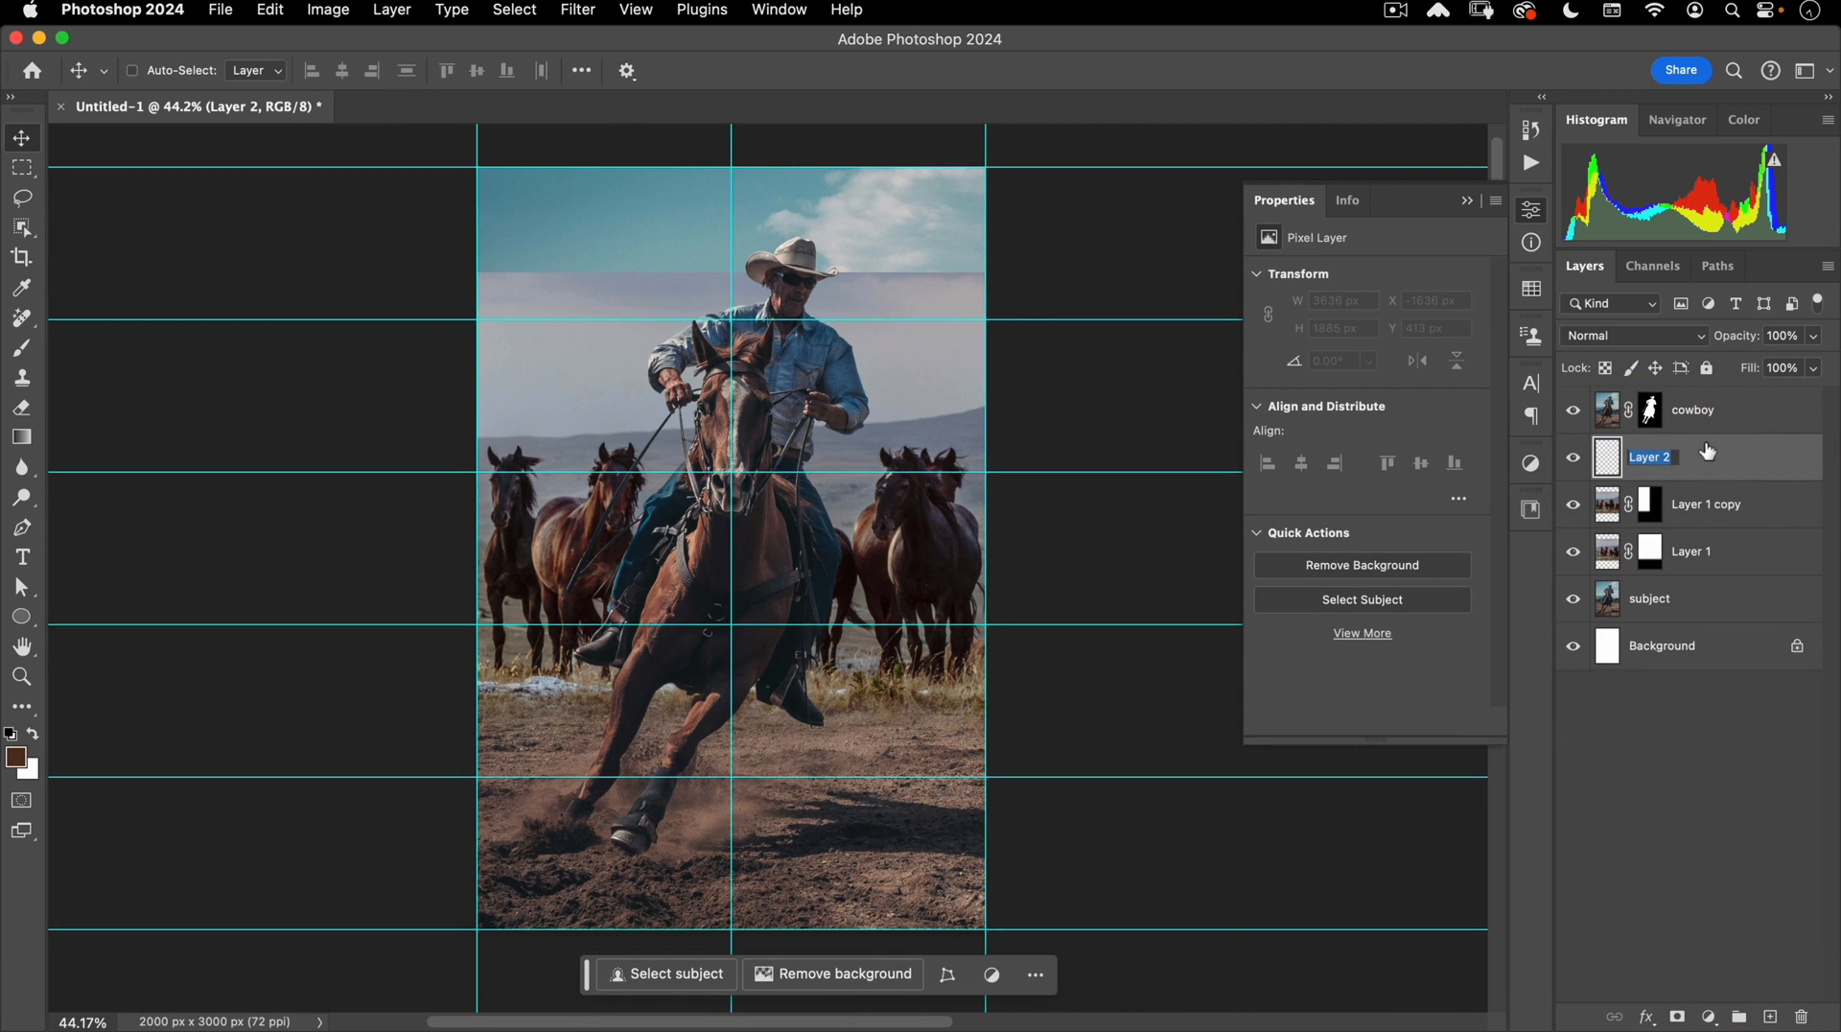
type("top sky")
key("Return")
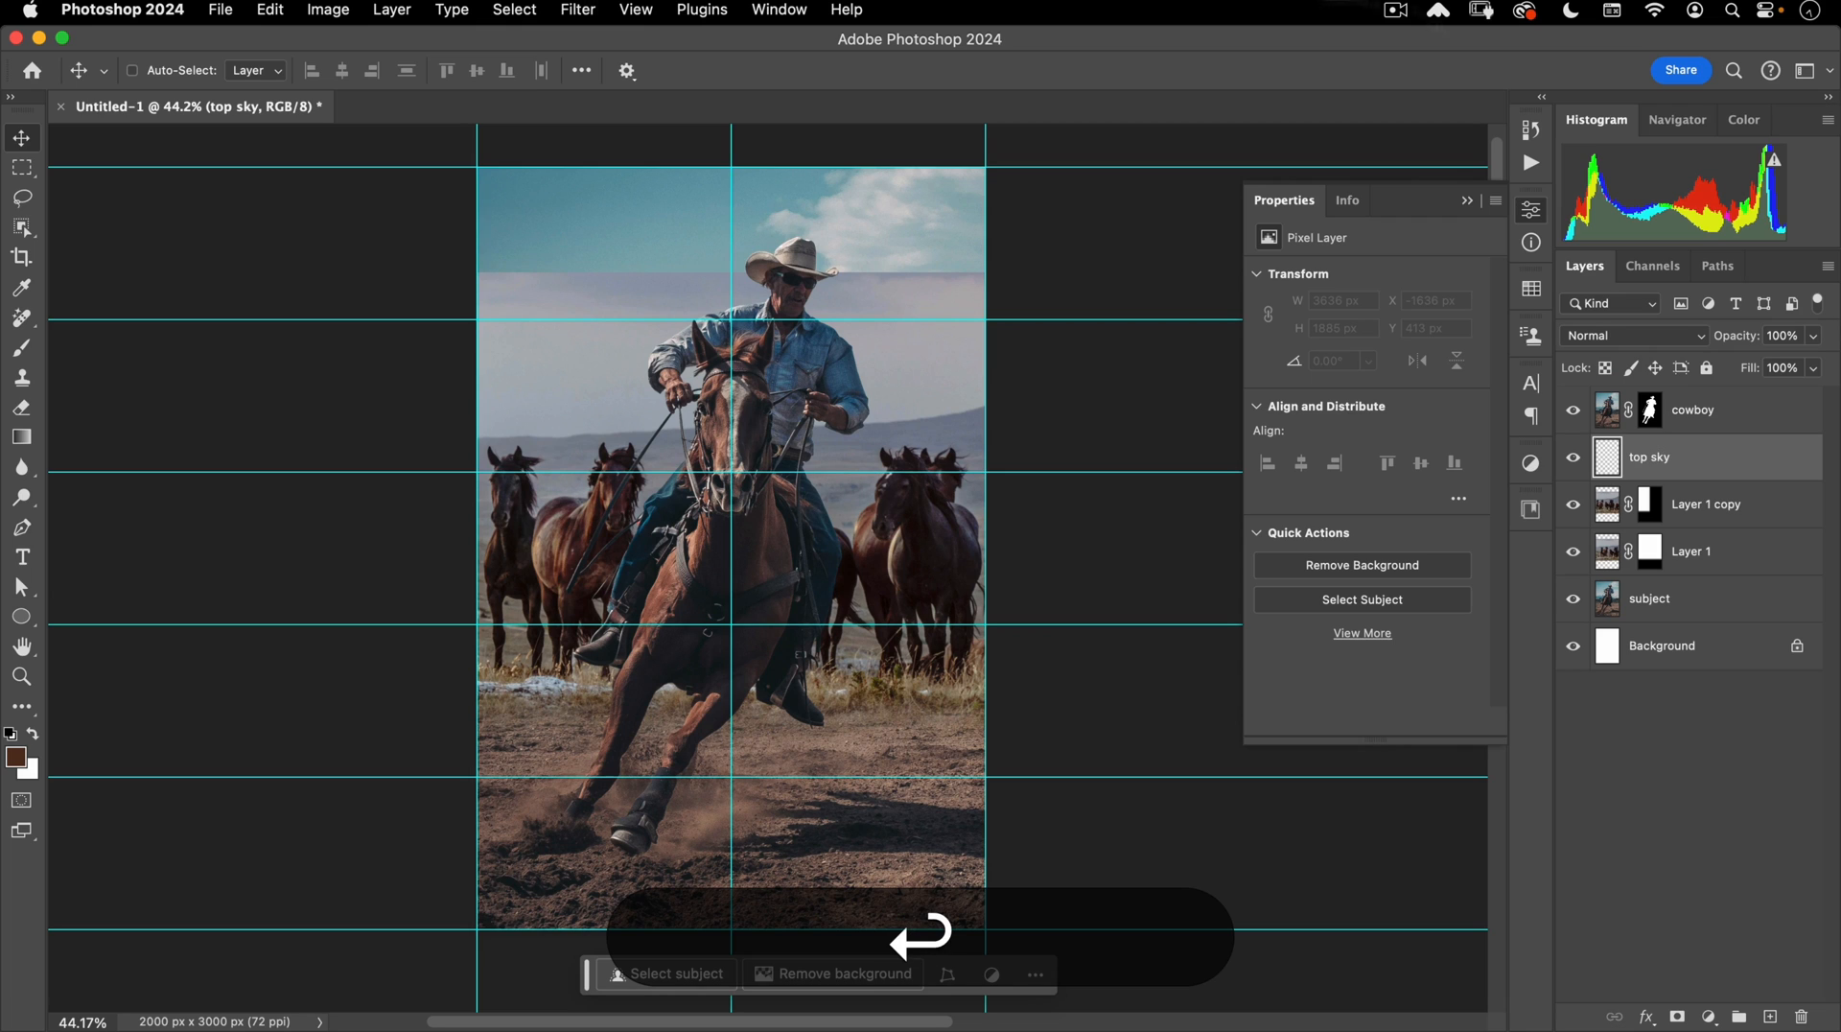
Sample the gray sky color and draw a downward-fading gradient on top sky, about 1059 px tall, covering the blue sky strip.
left_click(21, 431)
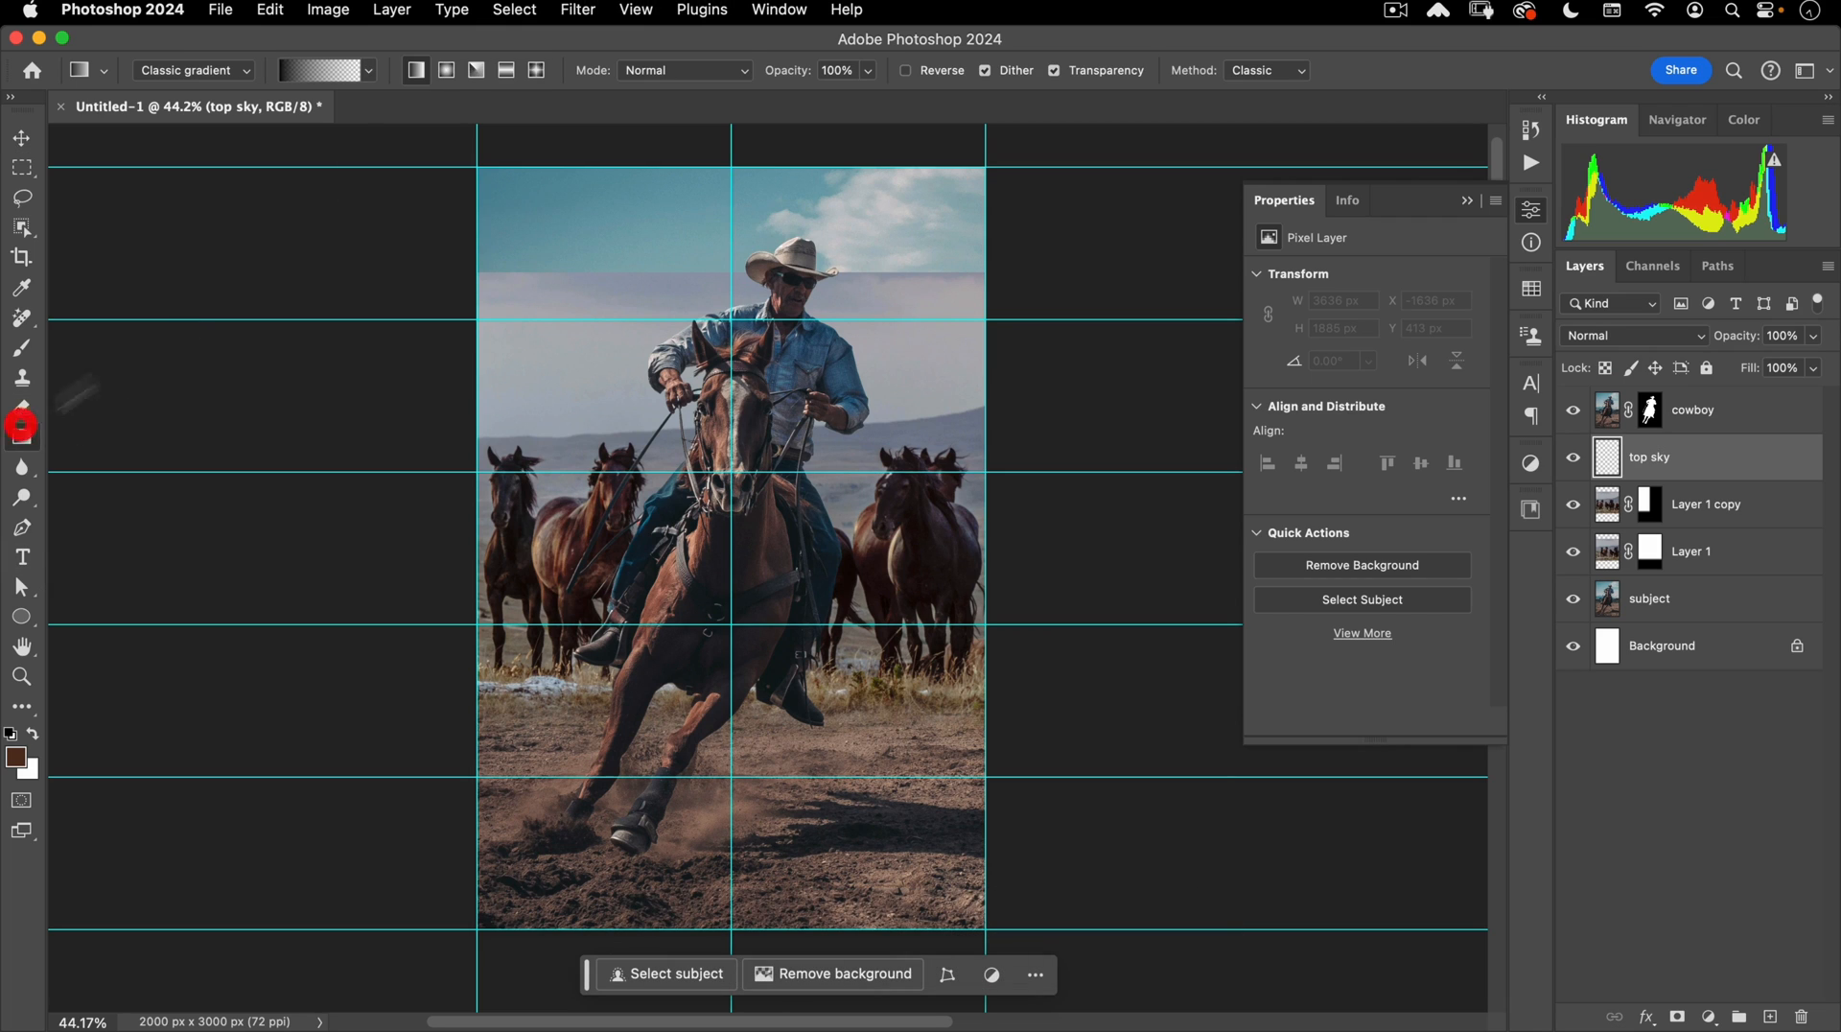
key("alt")
left_click_drag(547, 288, 559, 422)
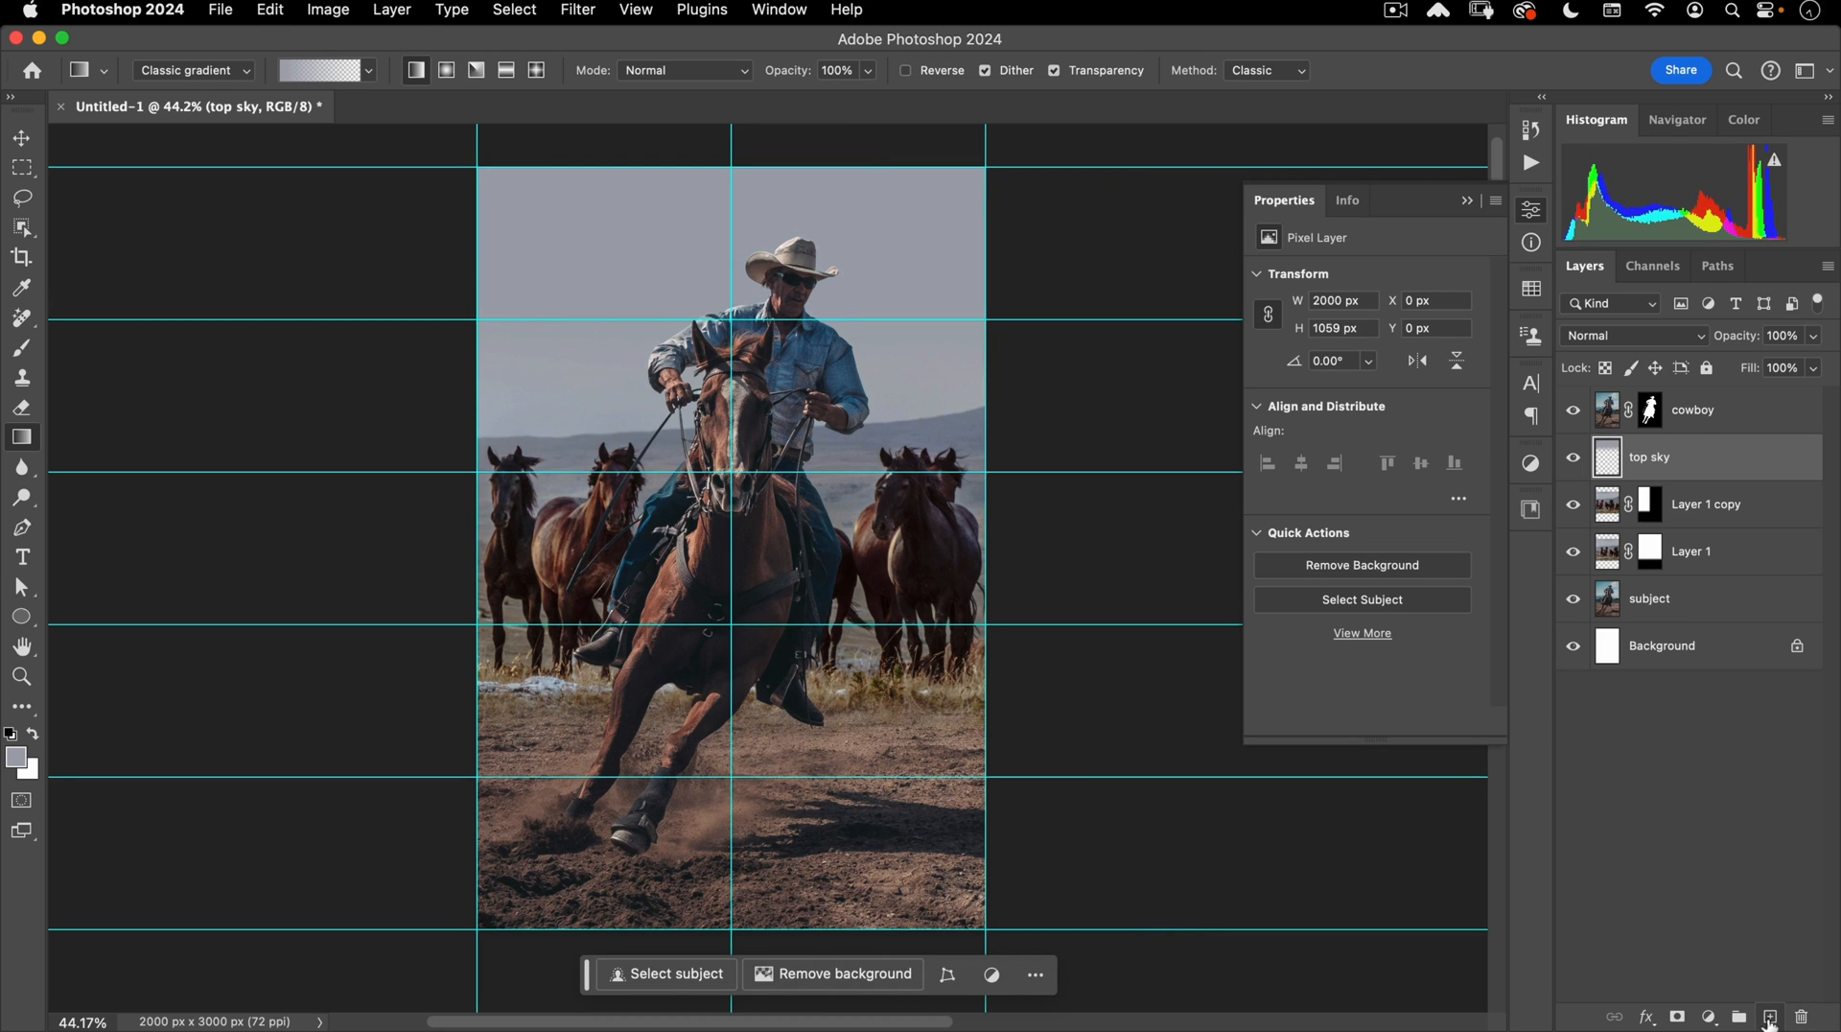
Create a layer above top sky and draw a haze gradient over the herd in a sampled lower-sky color, about 2465 px tall.
left_click(1769, 1017)
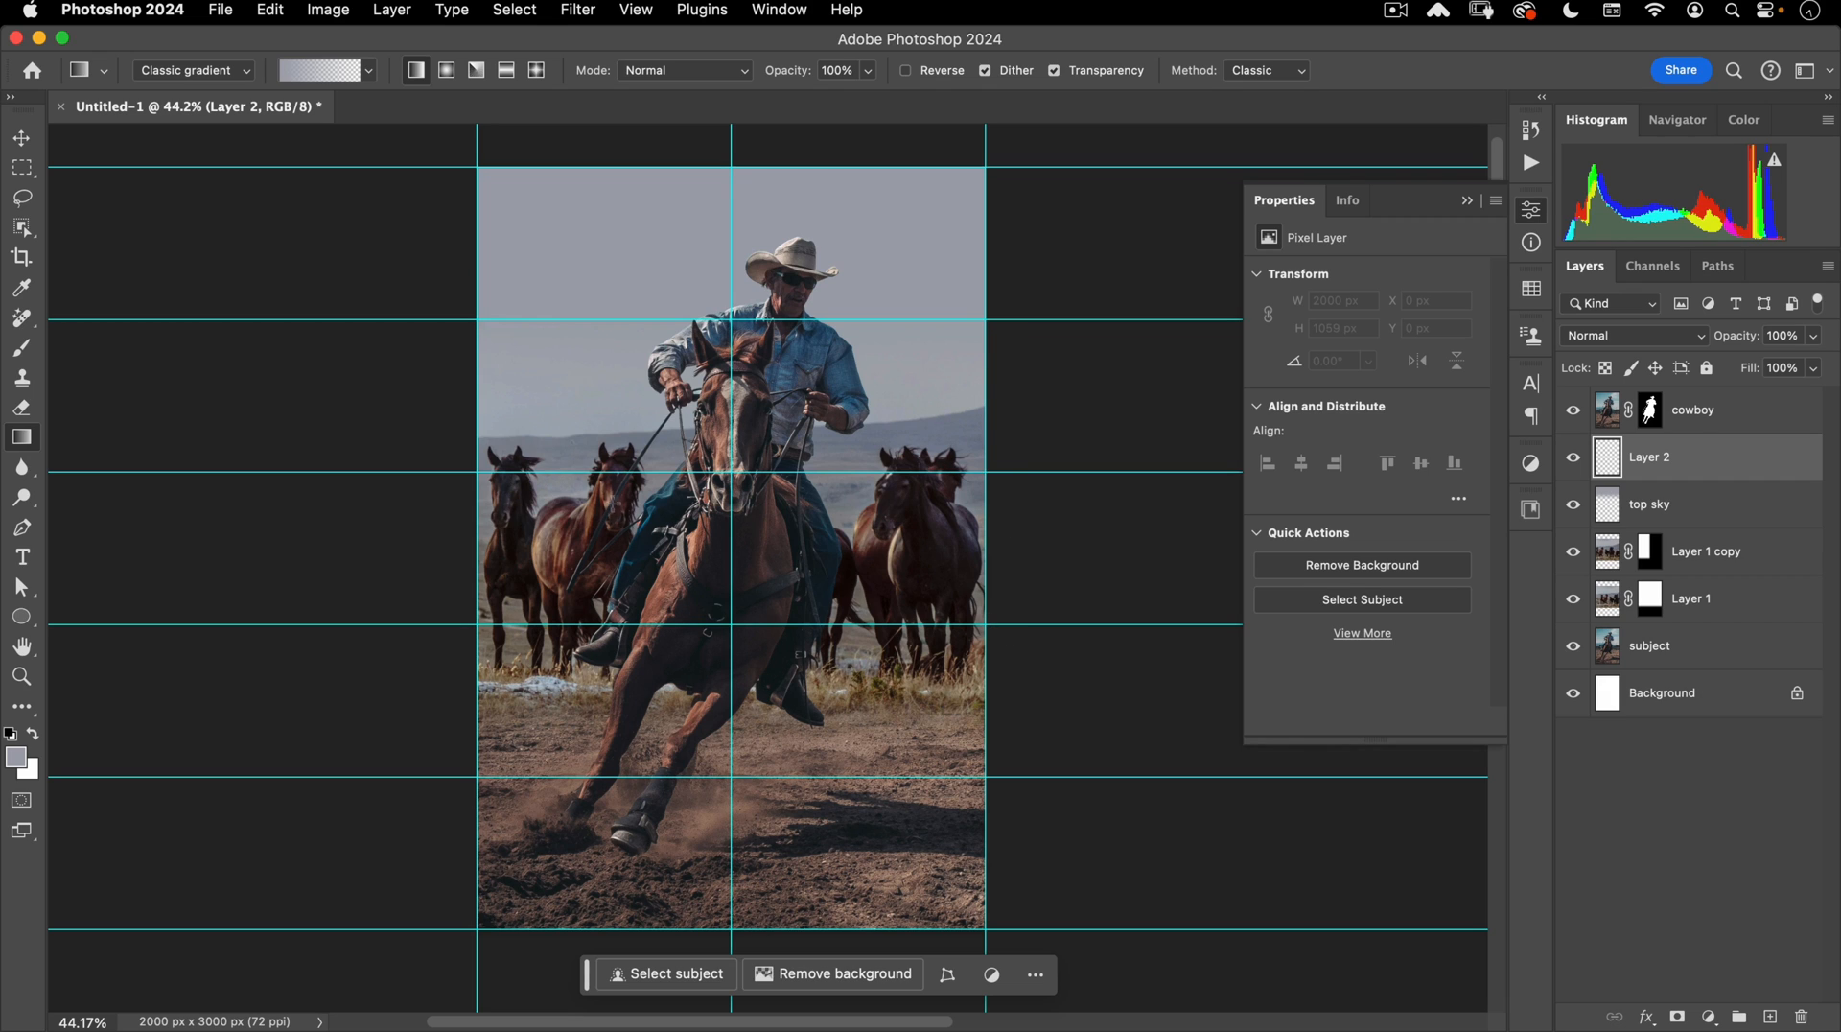
left_click(528, 392, "alt")
left_click_drag(607, 451, 608, 679)
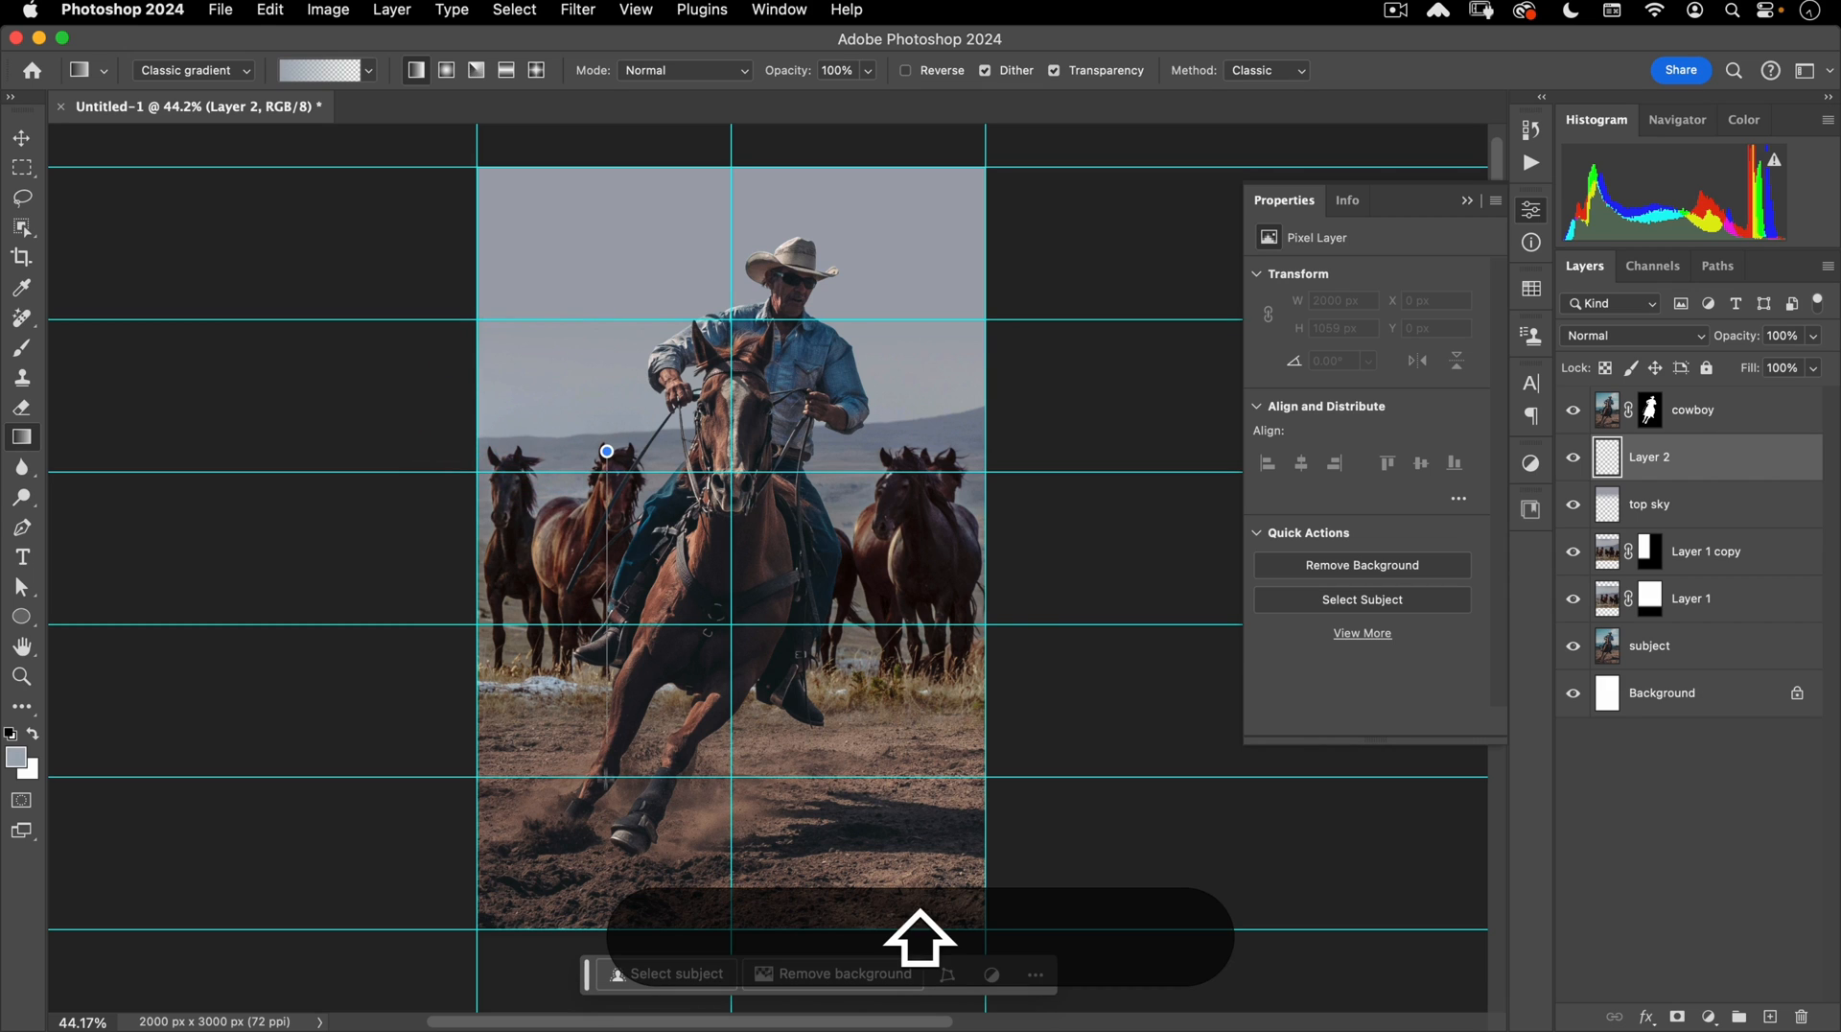
left_click_drag(622, 784, 619, 786)
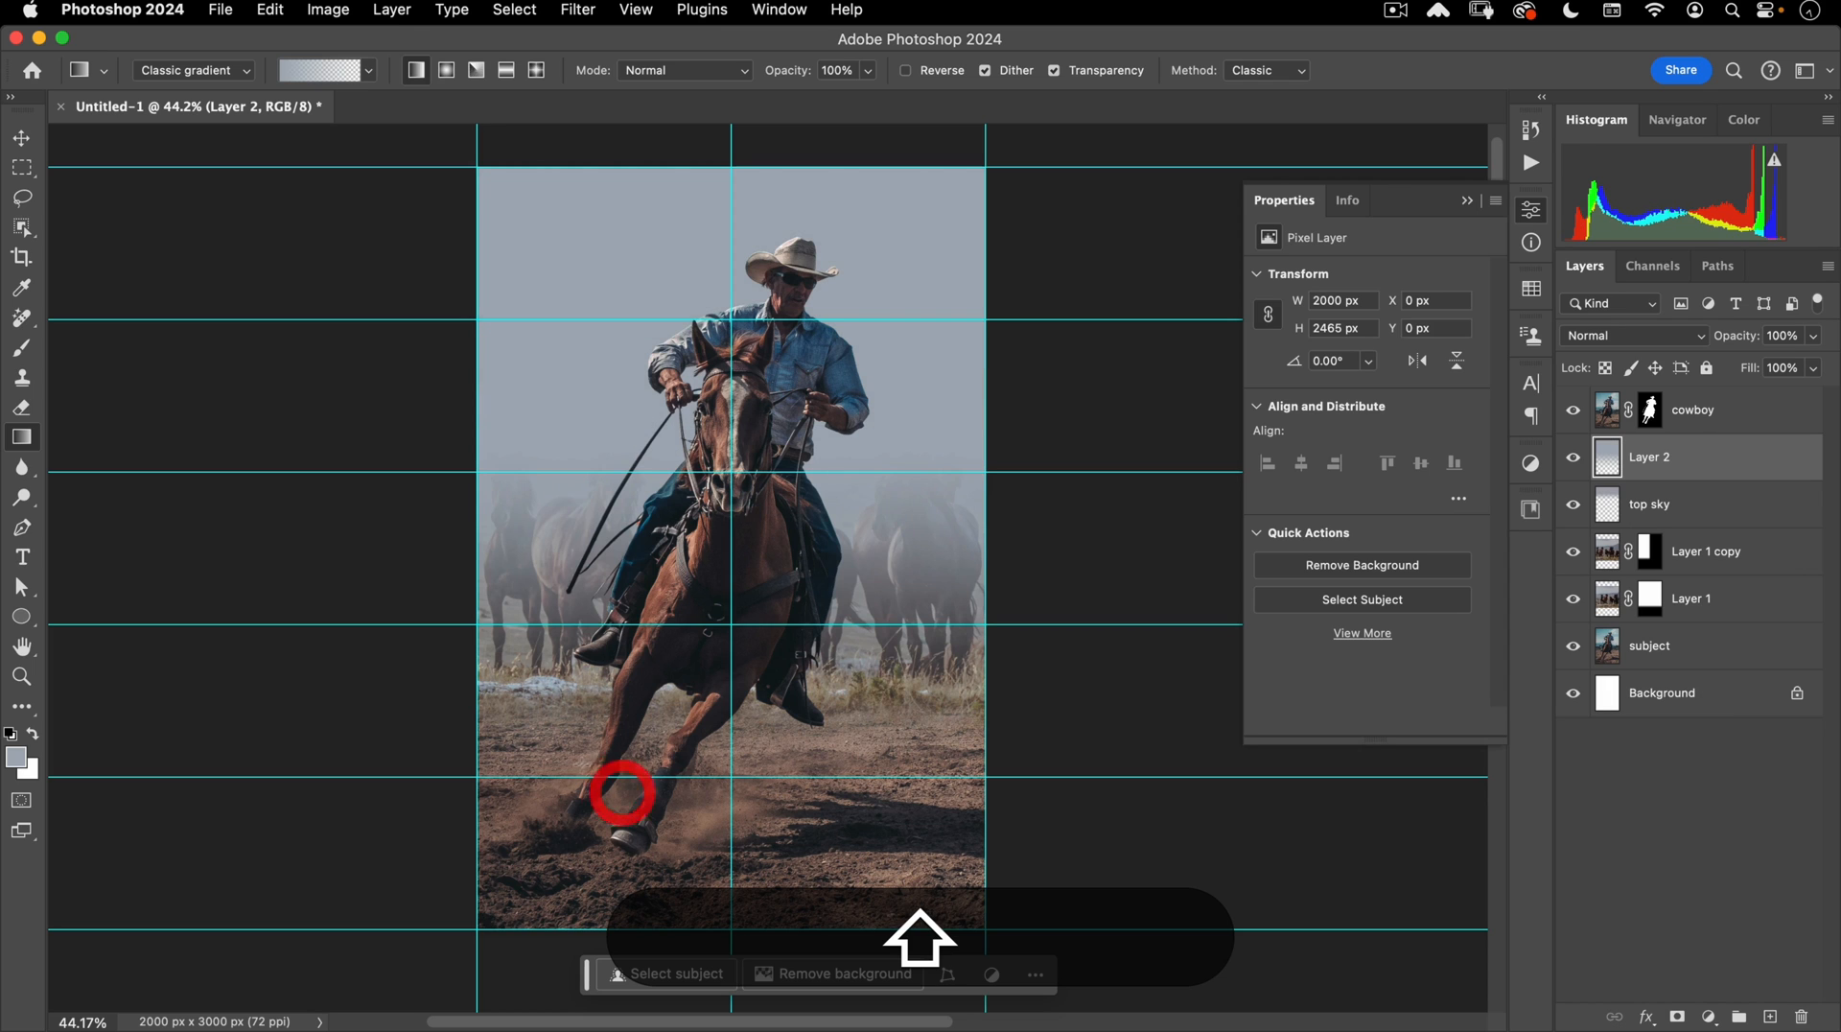
key("v")
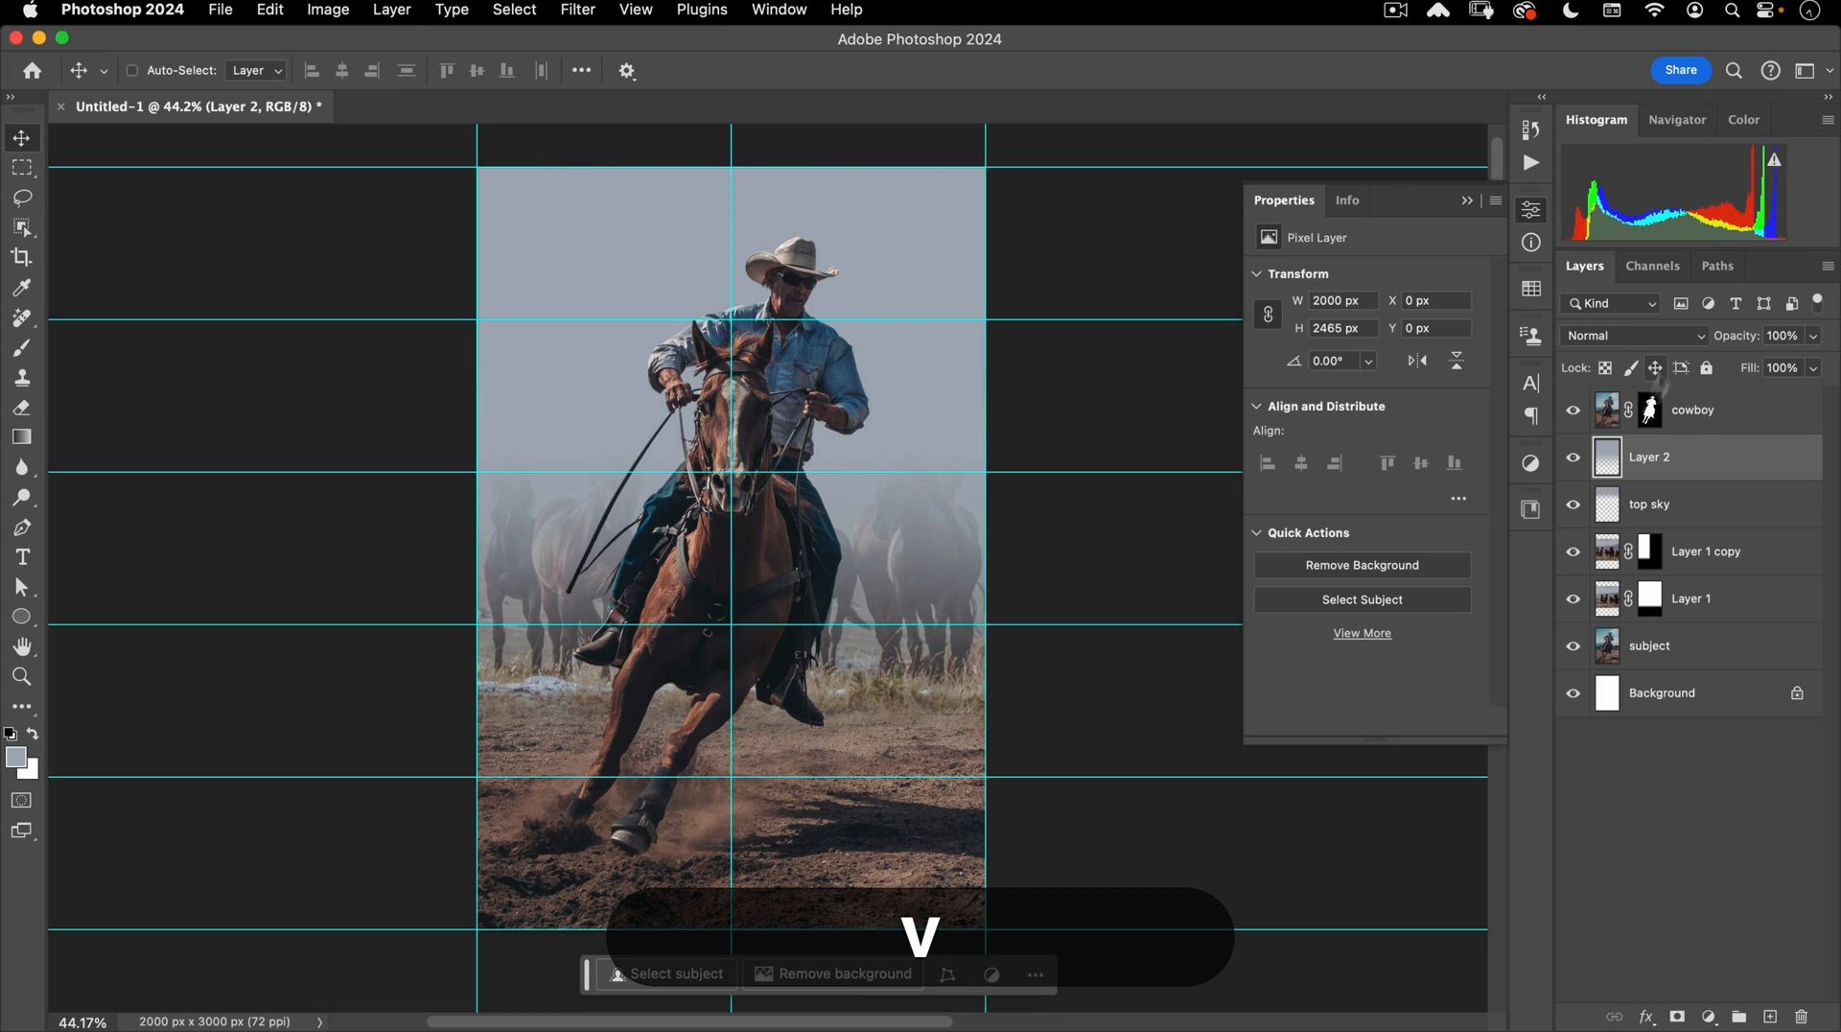
Lower the haze layer's opacity to 57% and hide the guides.
left_click_drag(1741, 345, 1691, 342)
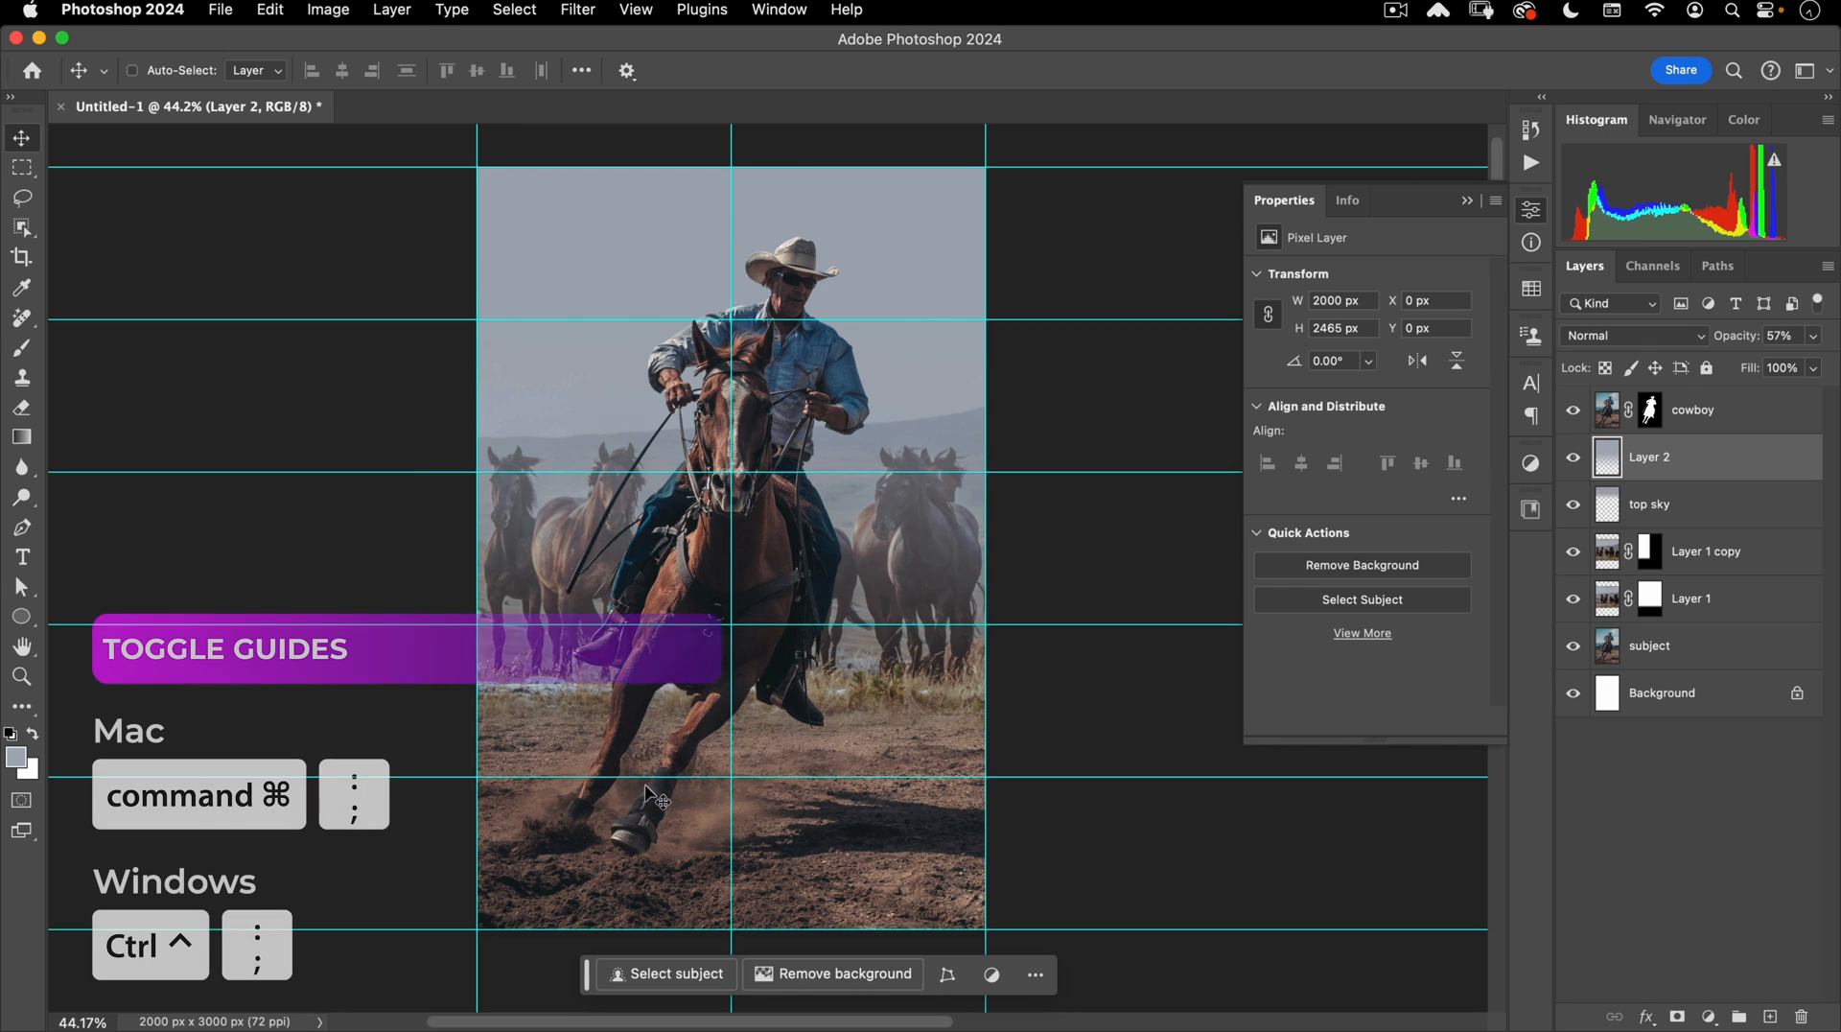
key("super")
key("super+semicolon")
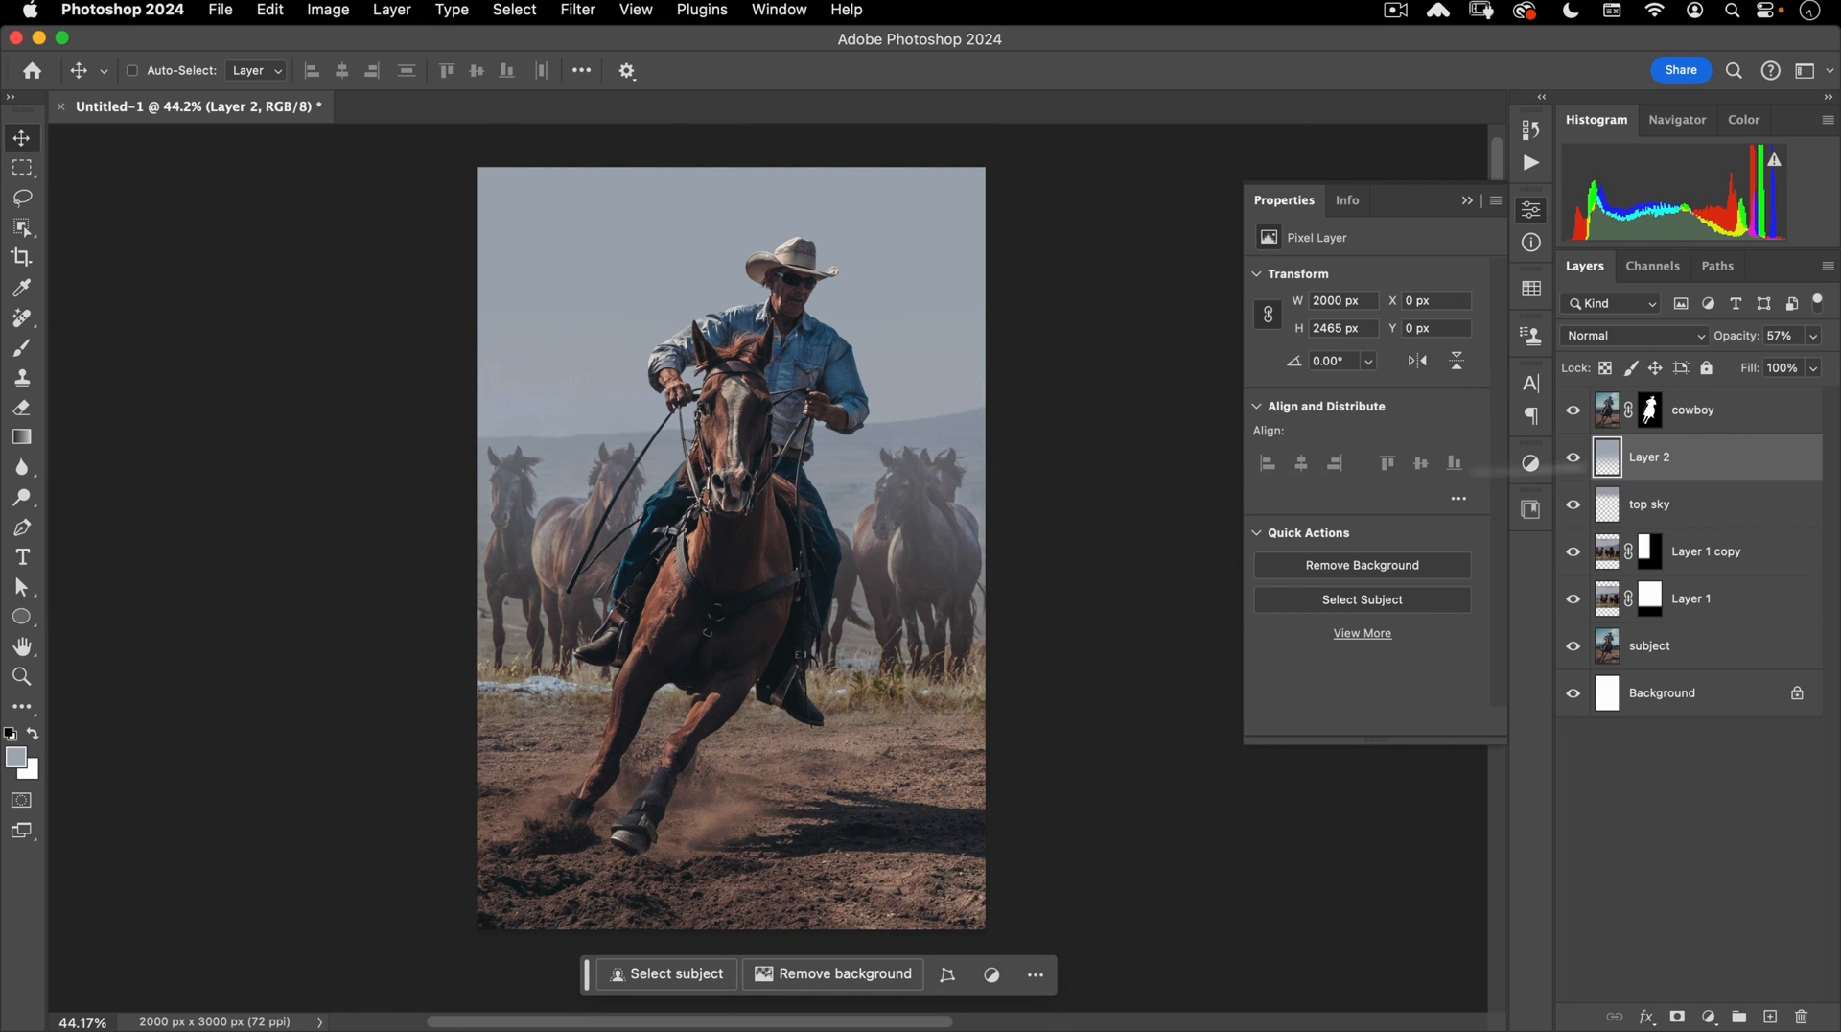
Open the grassland photo from the assets folder and bring it into the poster as a layer directly below cowboy.
left_click(209, 11)
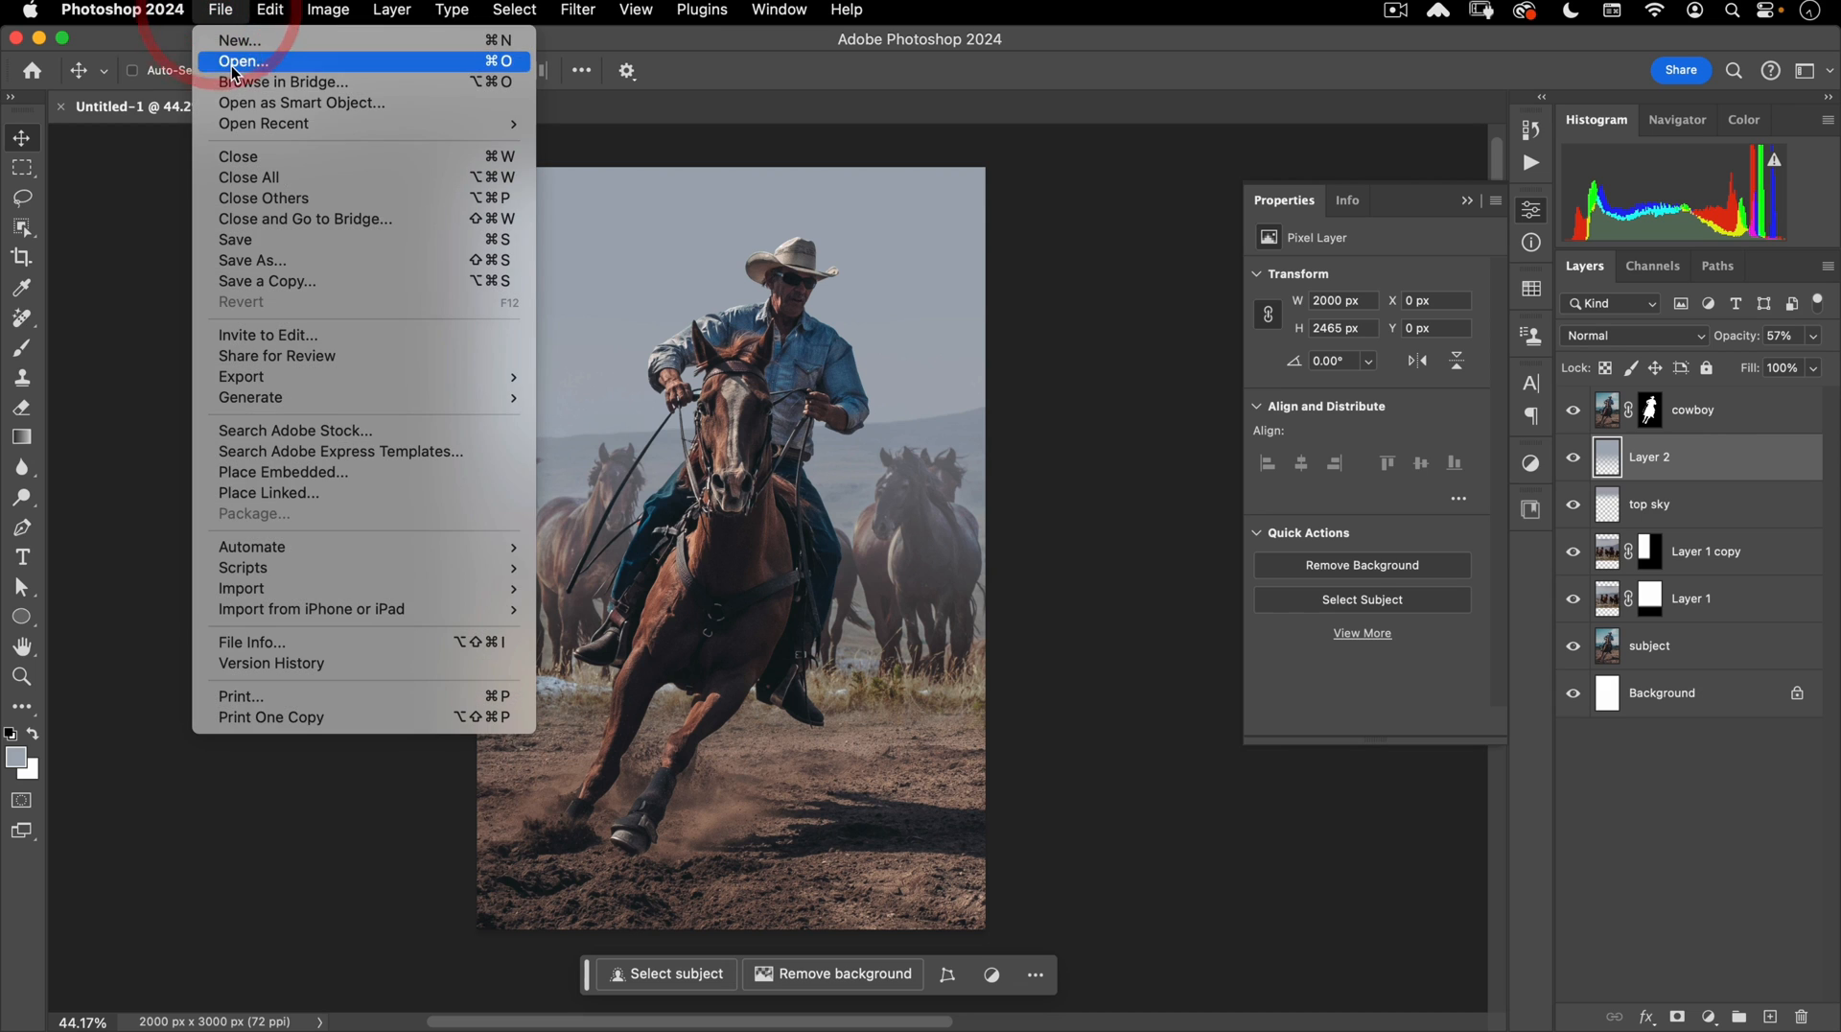
left_click(240, 53)
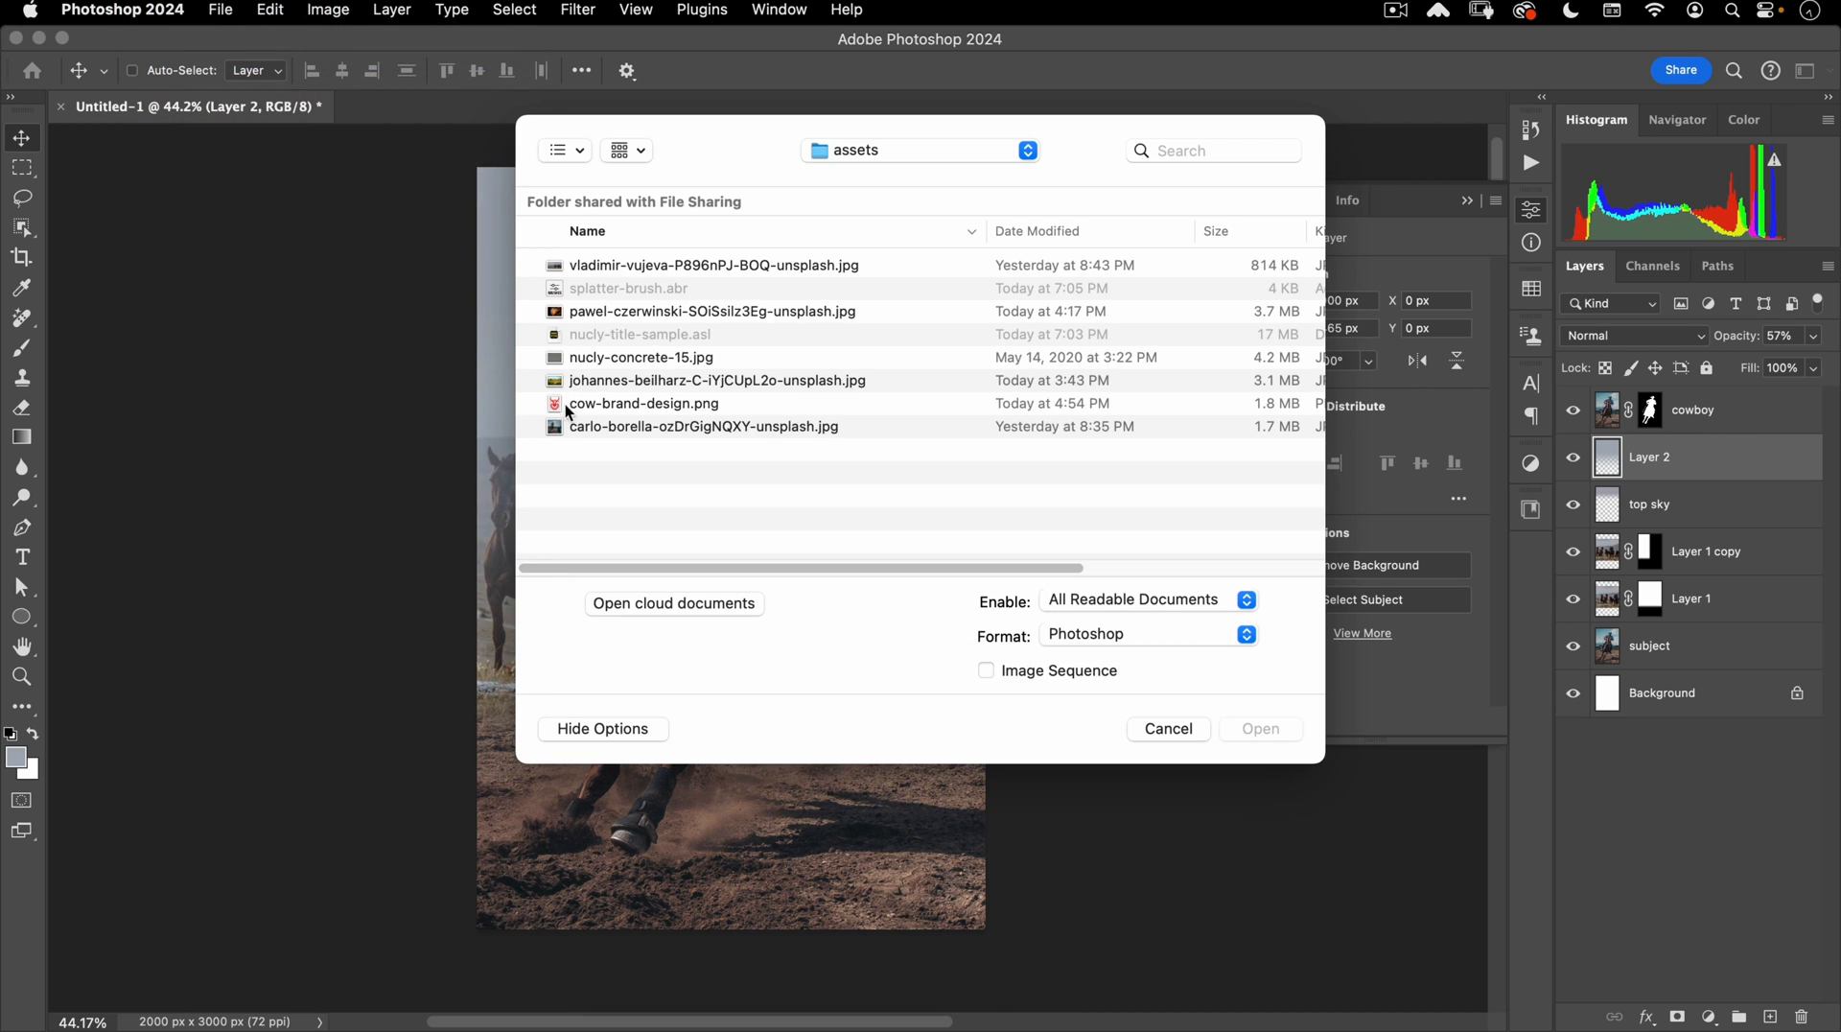
left_click(575, 378)
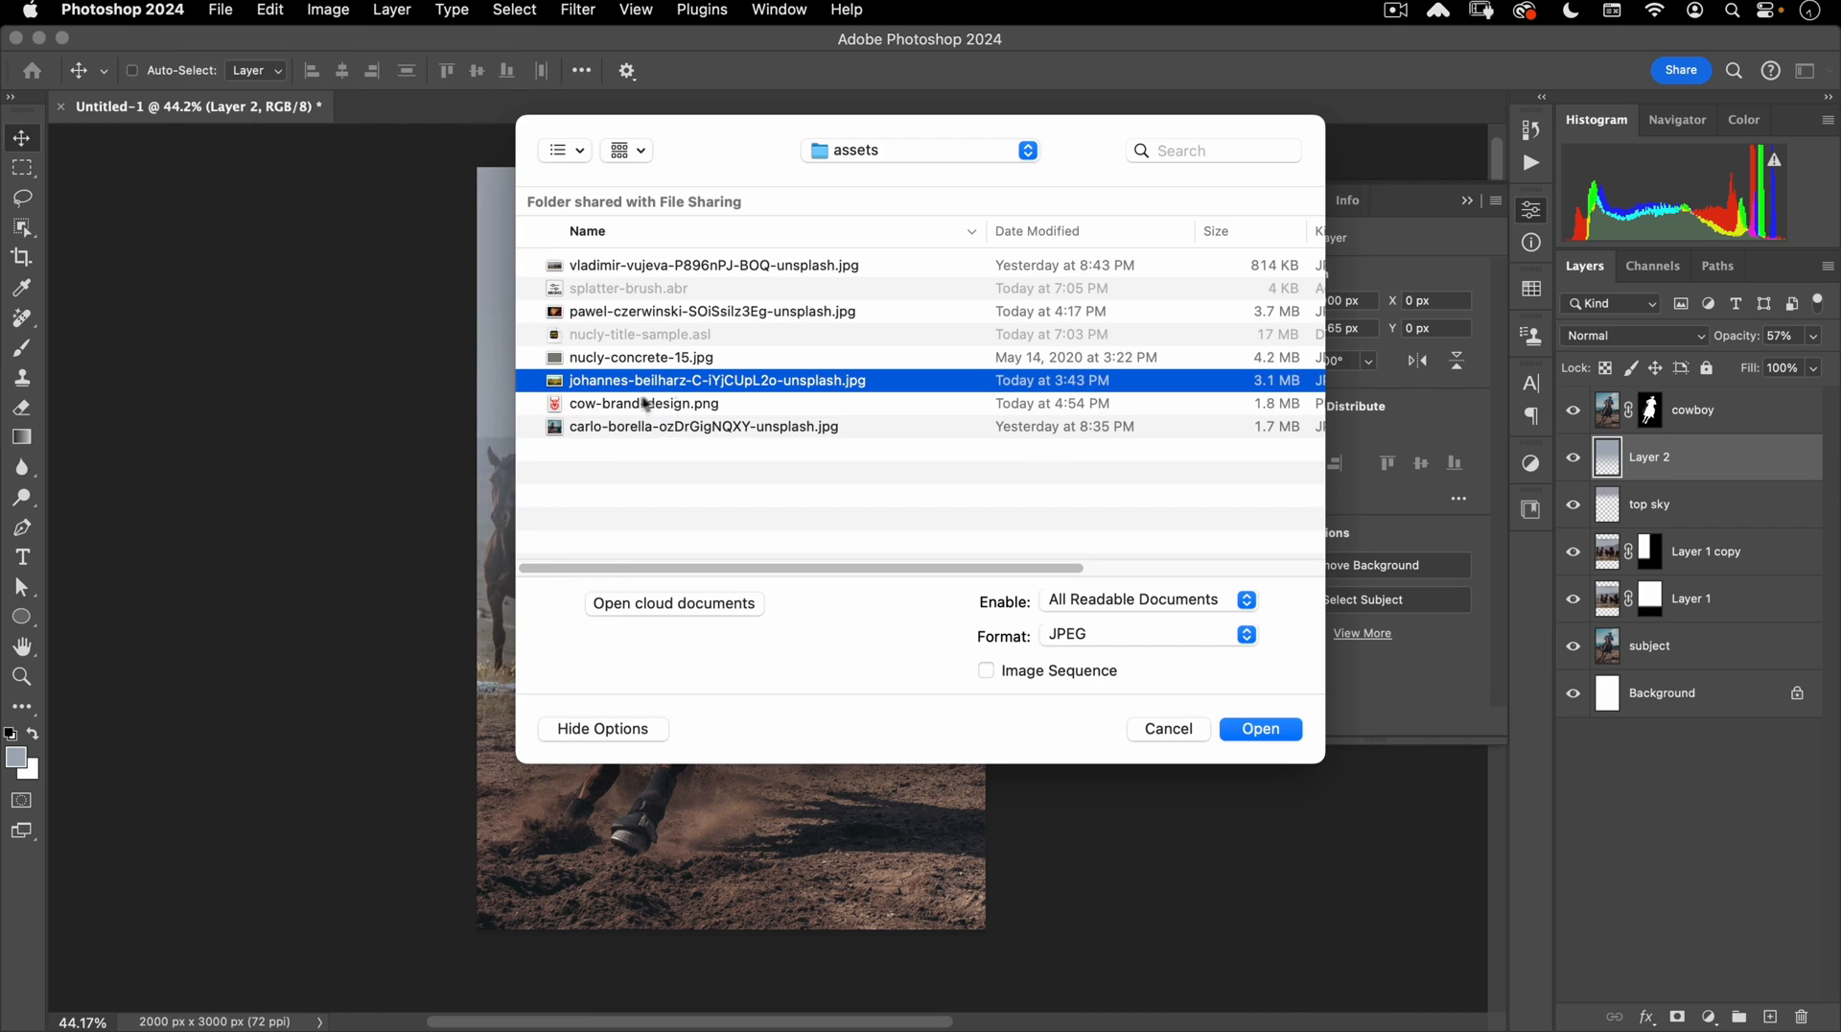
left_click(1260, 729)
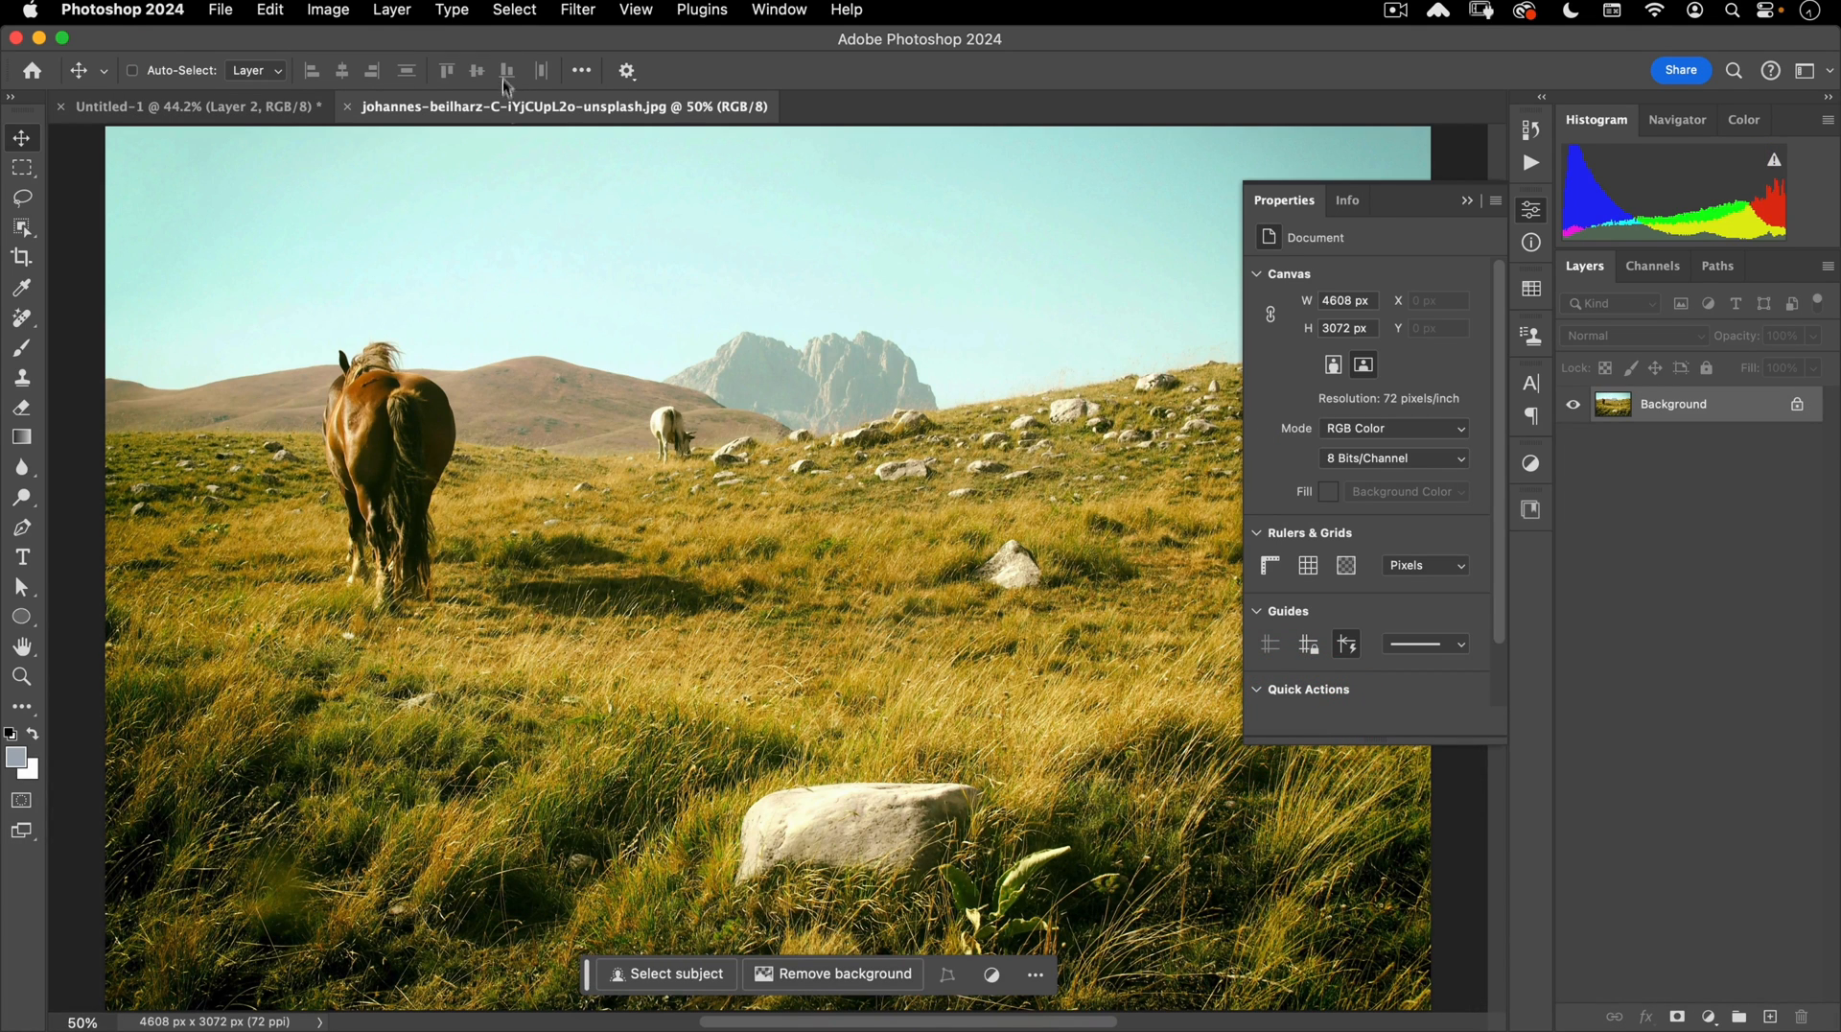
left_click_drag(537, 106, 306, 488)
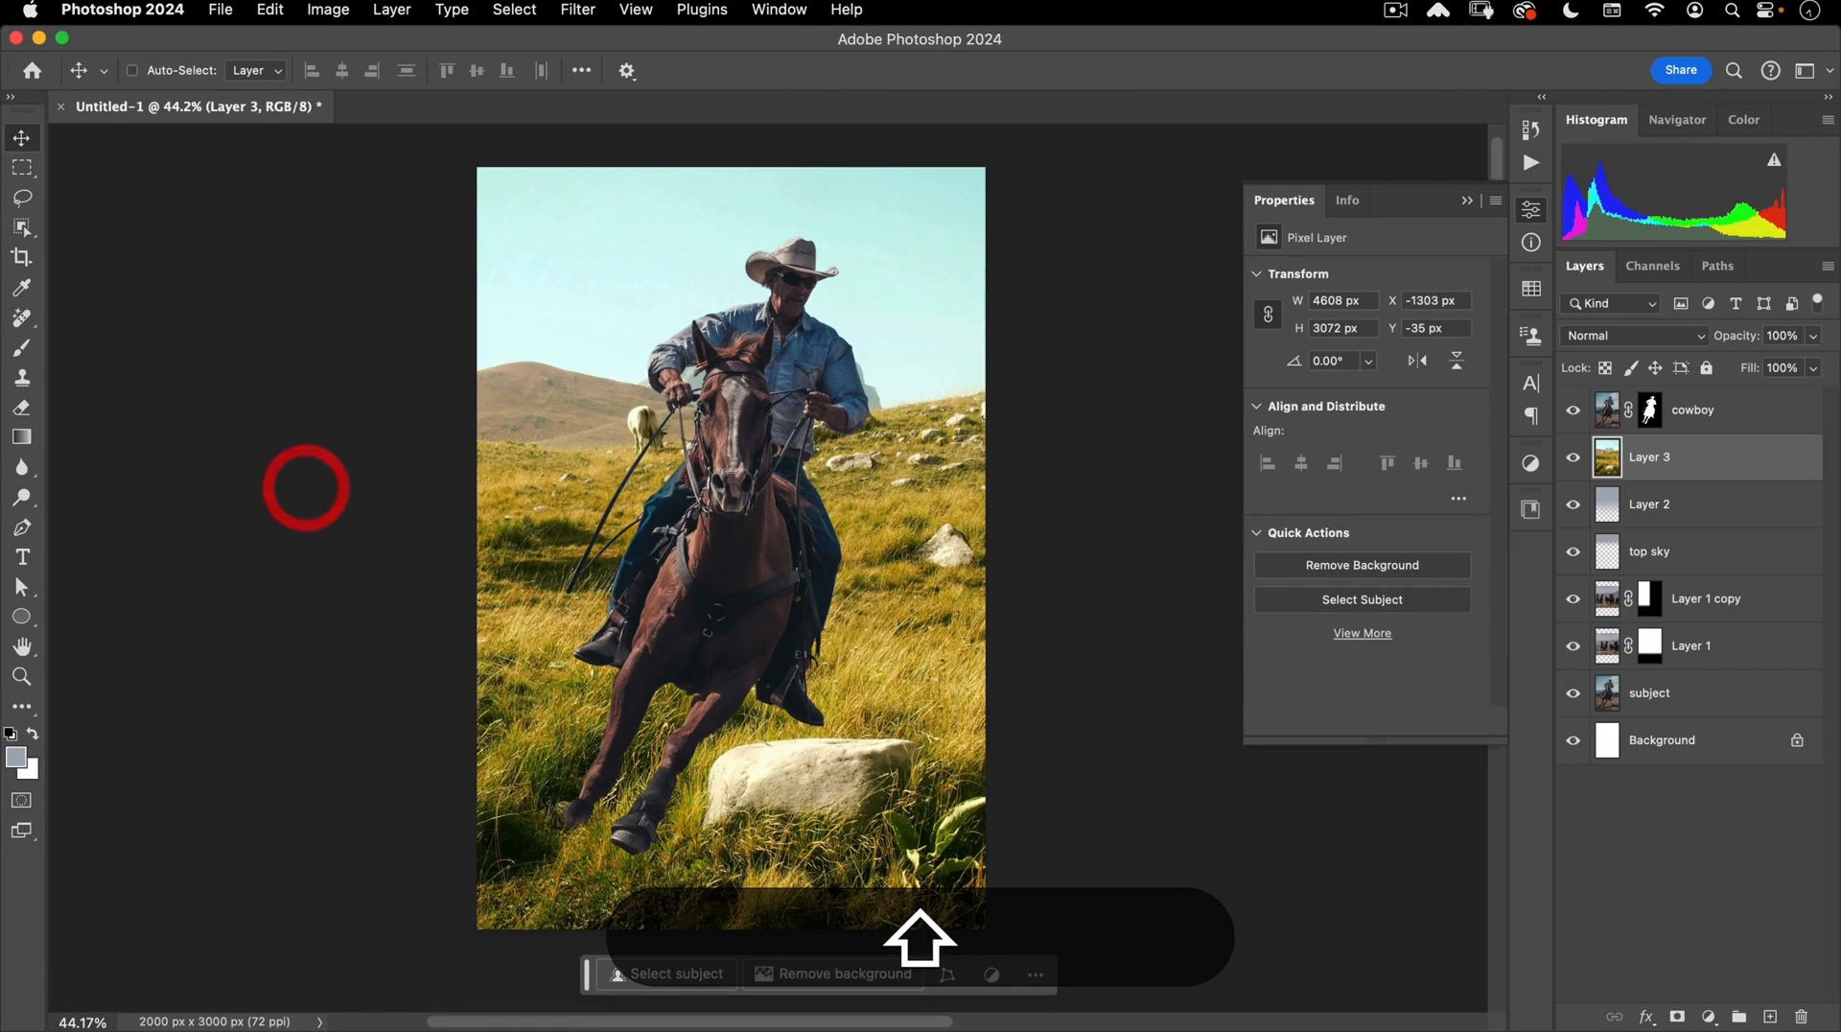
Scale the grassland layer to 57.55%, position it over the lower part of the poster at X 1326, Y 2153 px, and apply the transform.
key("super+t")
left_click_drag(730, 149, 715, 491)
left_click_drag(837, 764, 909, 753)
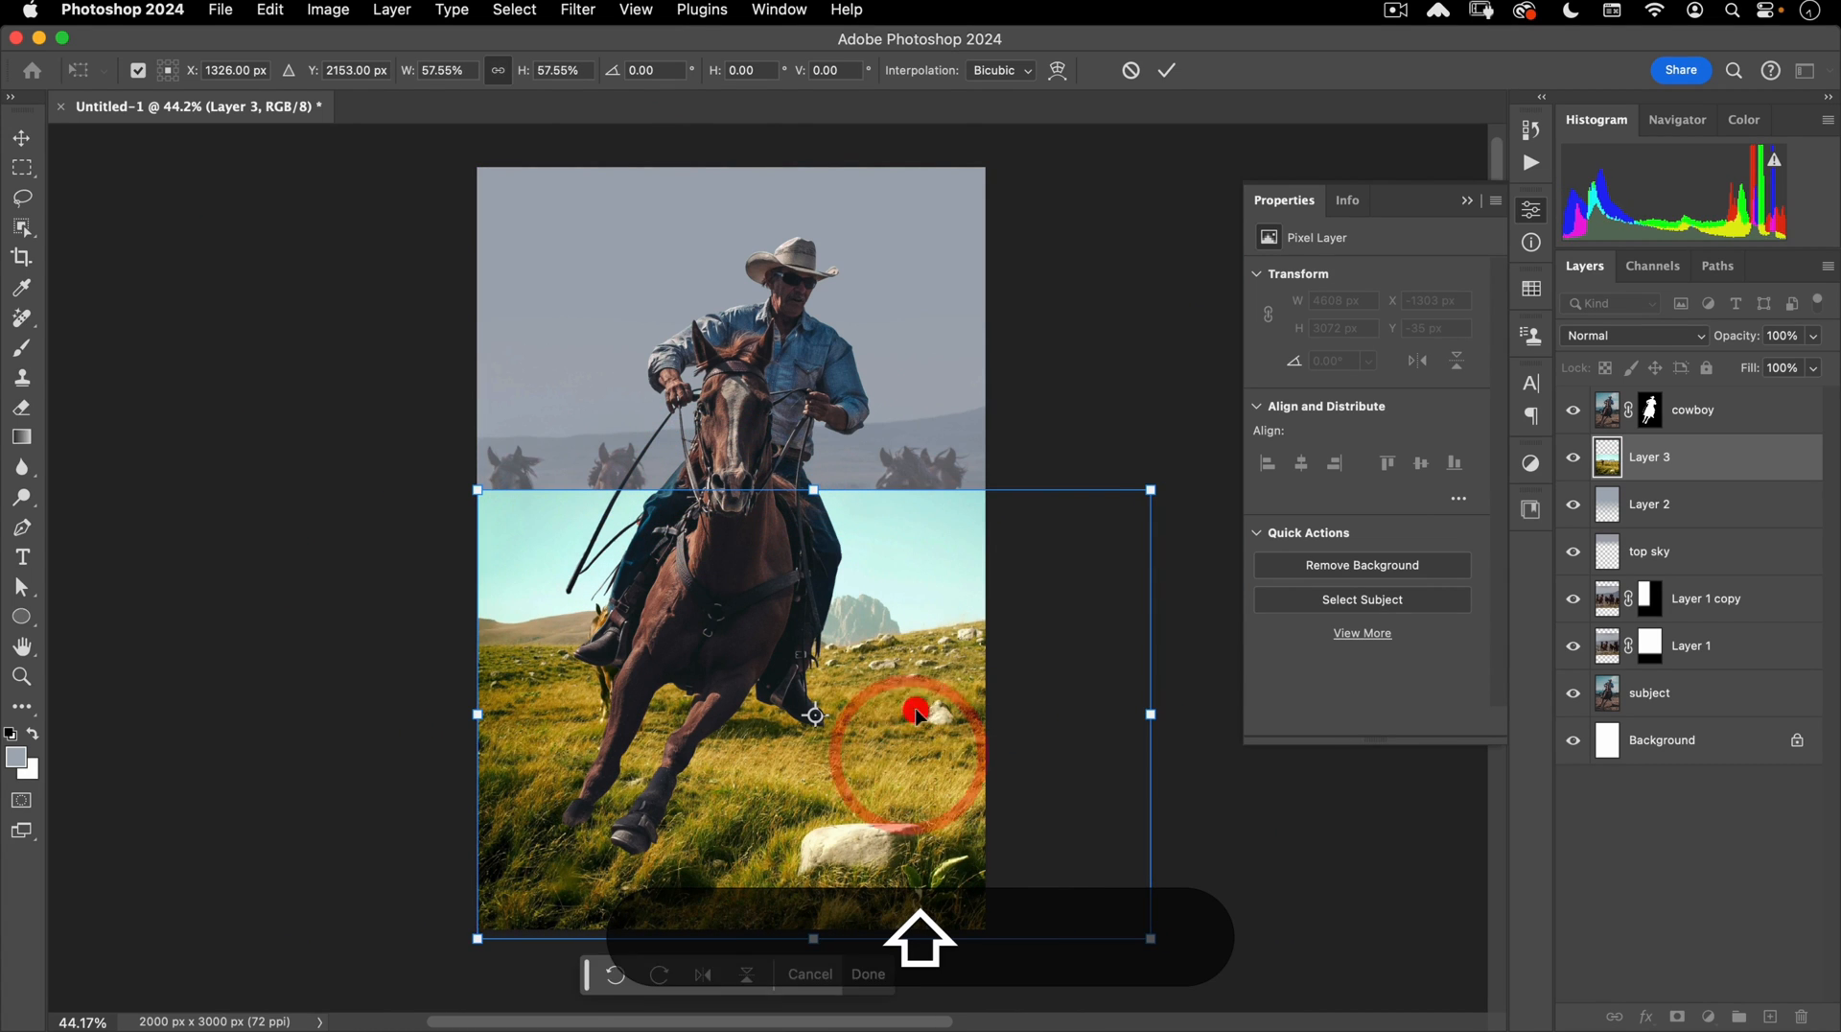
key("Return")
Hide the grassland layer with an all-black mask and set the brush to Soft Round, 649 px, 0% hardness.
key("alt")
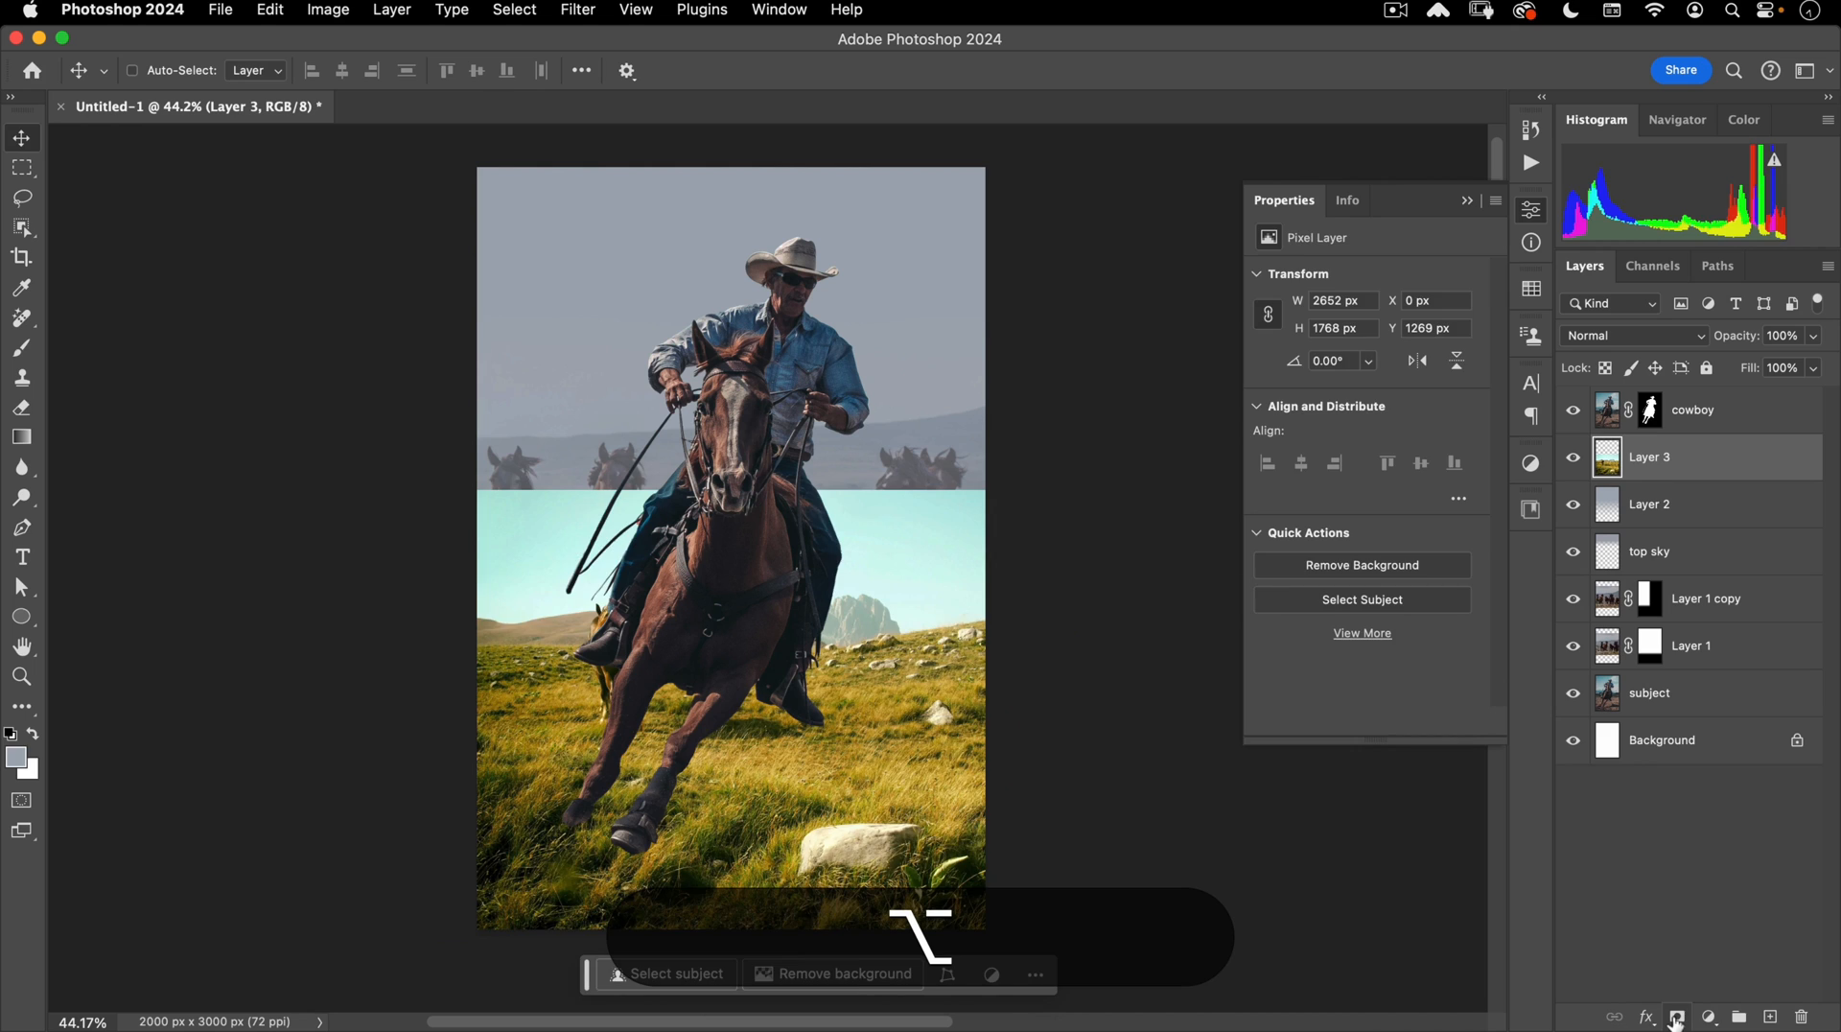
left_click(1676, 1021, "alt")
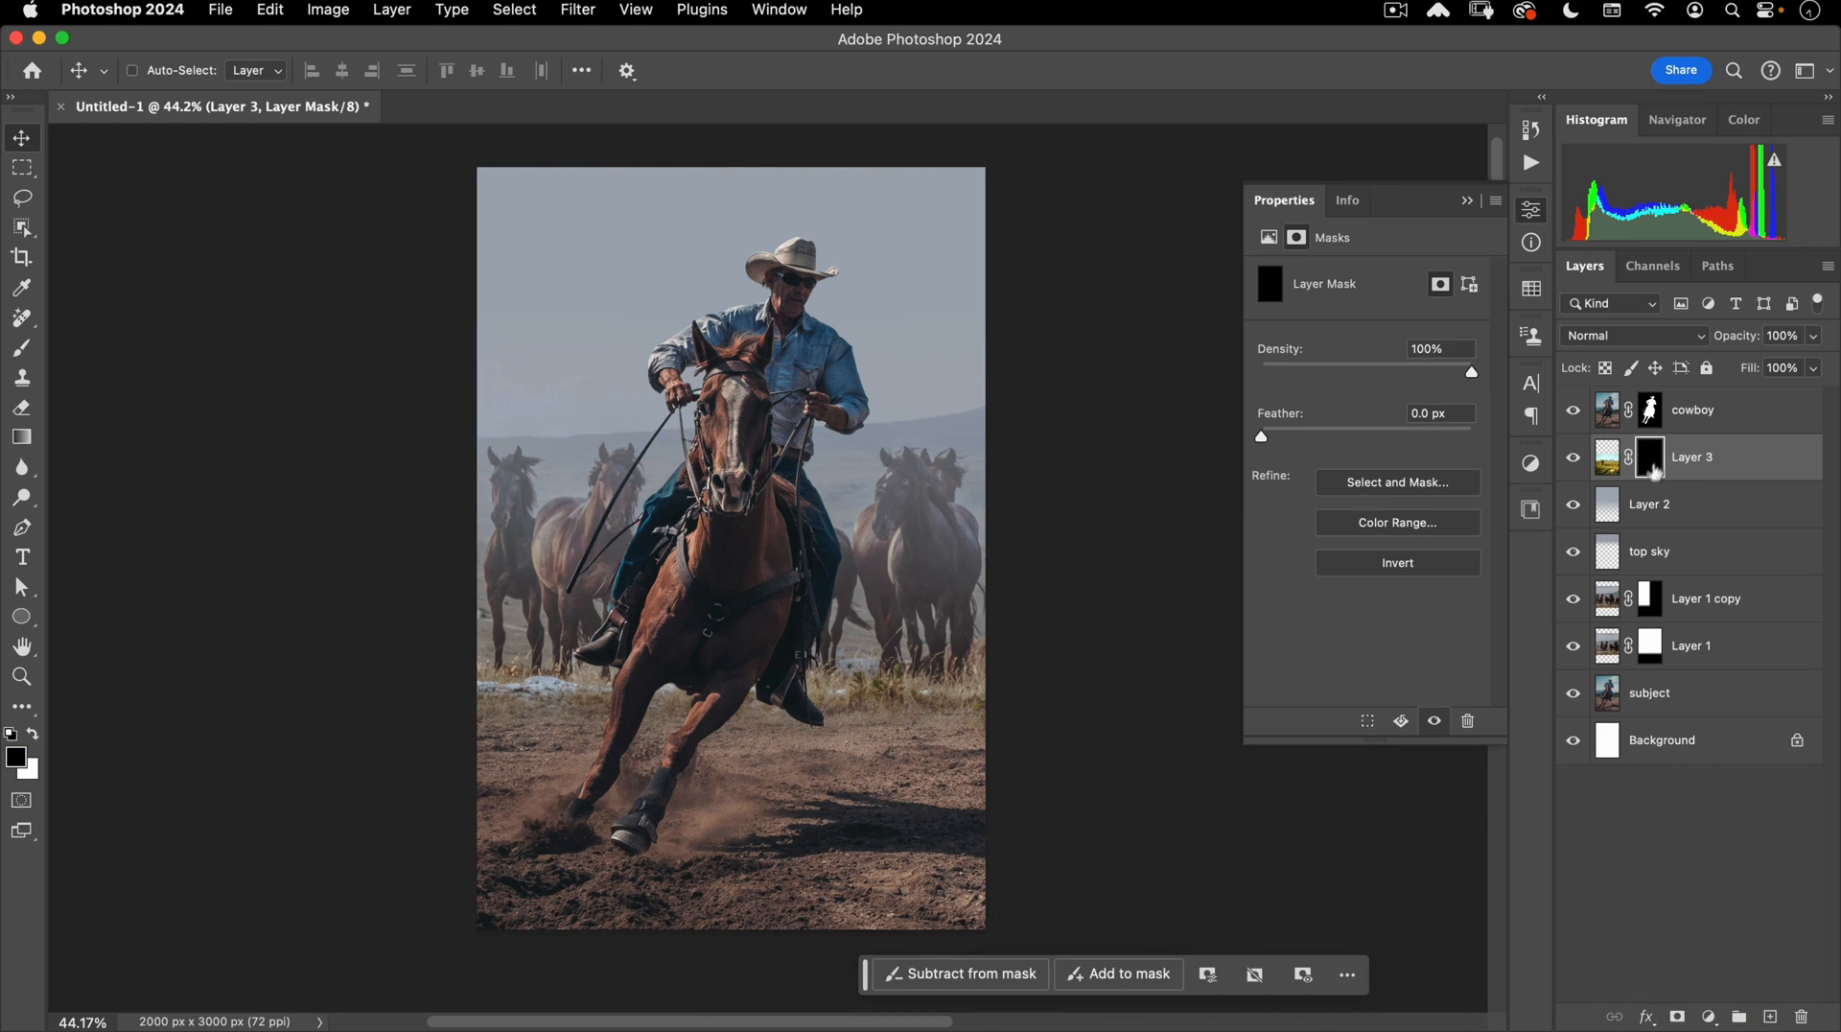
left_click(23, 348)
left_click_drag(650, 570, 737, 573)
right_click(695, 422)
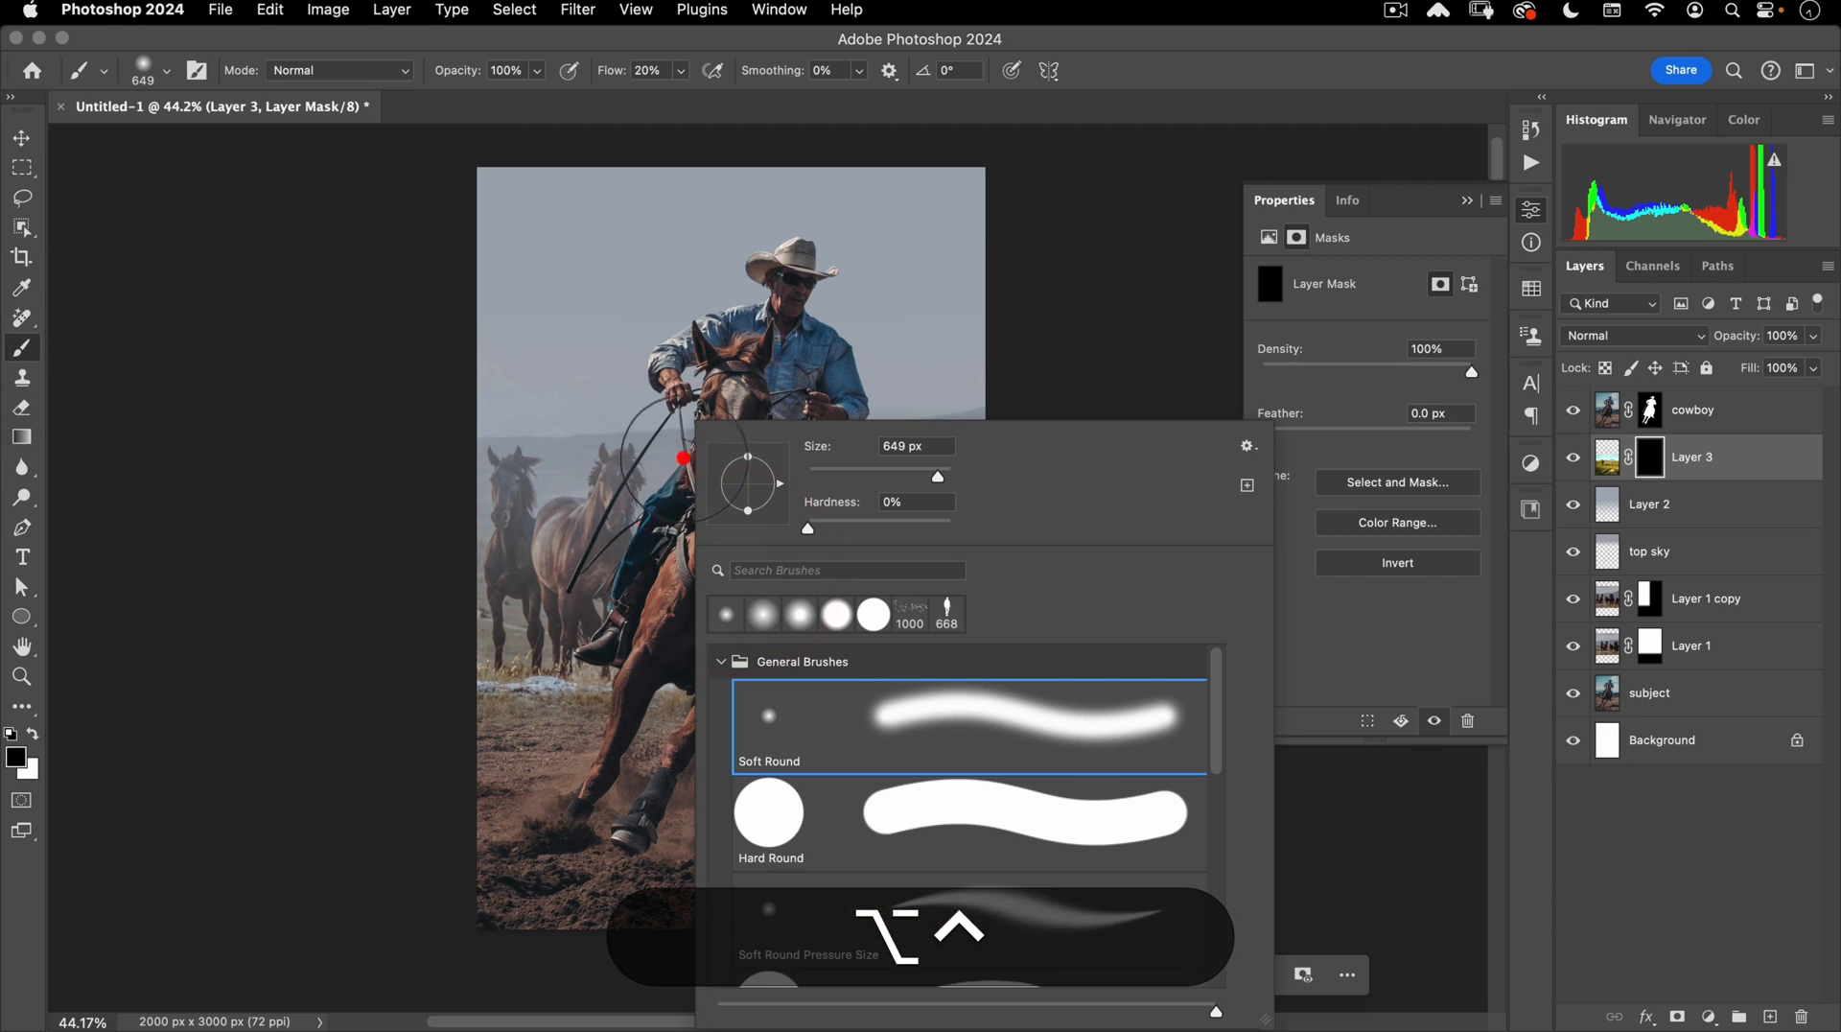
left_click(793, 715)
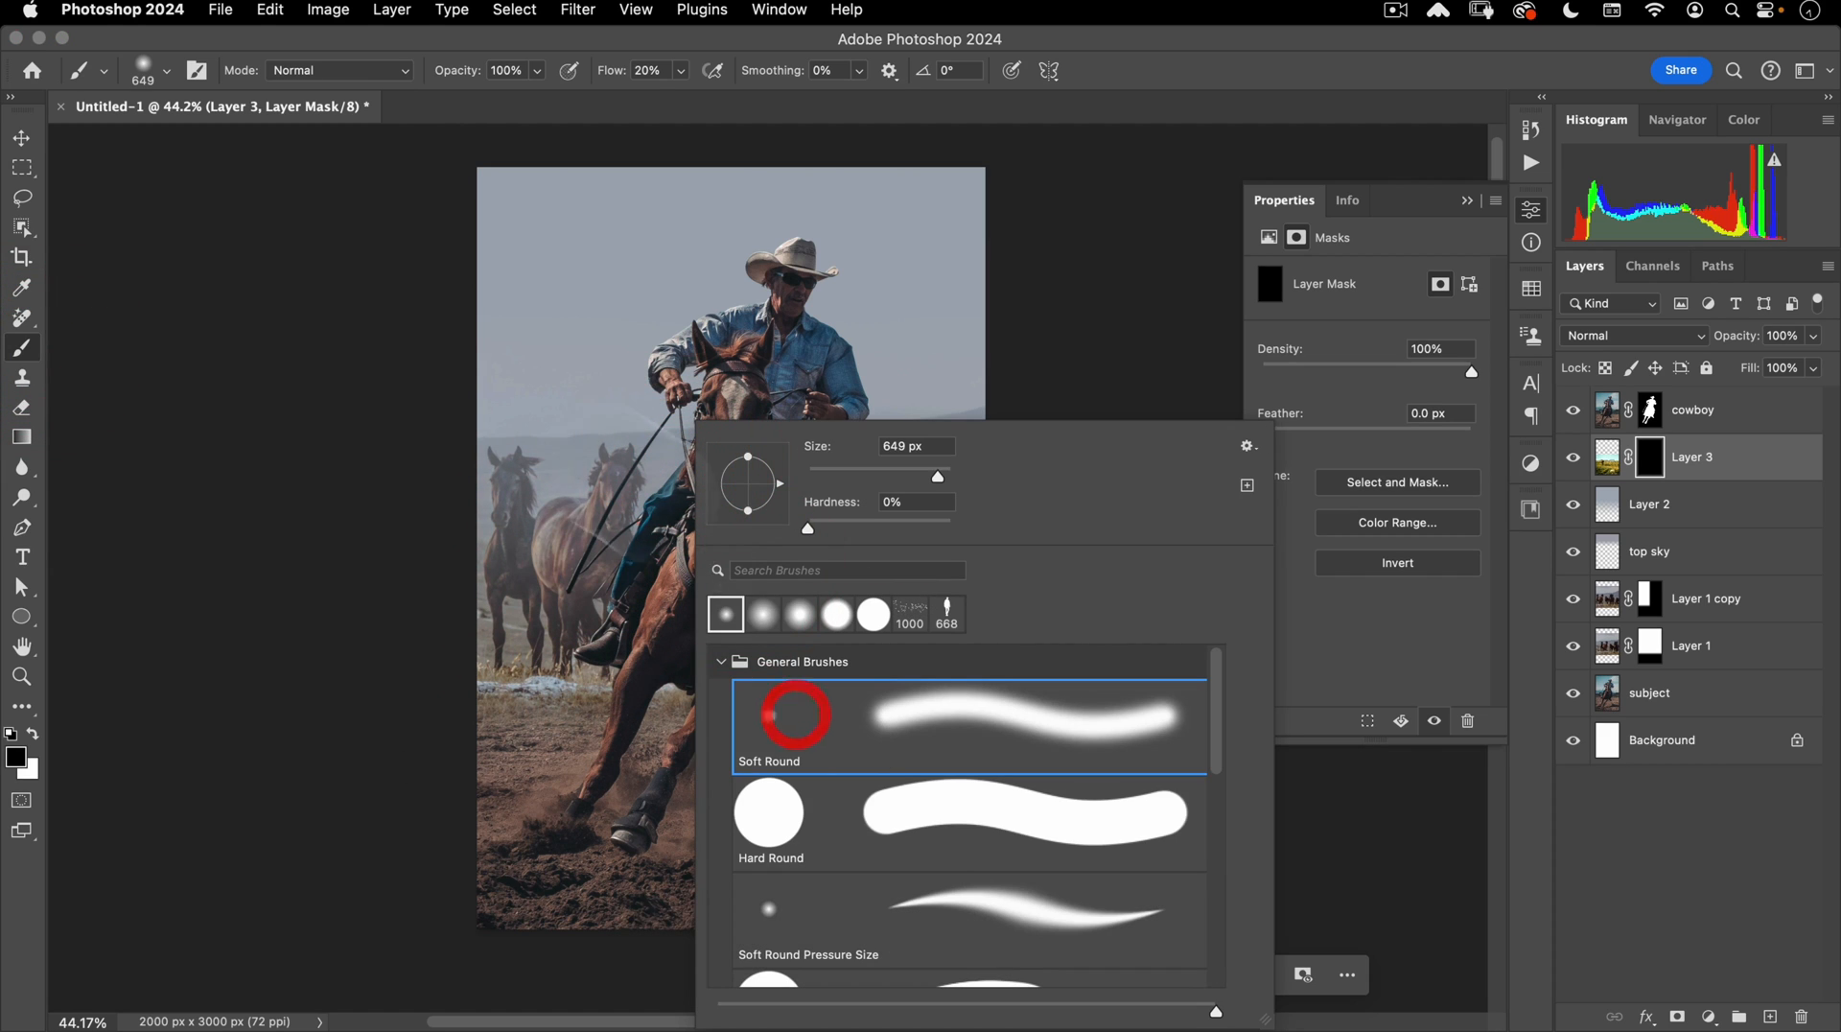
Switch the foreground to white and paint on the grassland mask to reveal the rock and grass in the poster's lower-right corner.
left_click(319, 115)
left_click(32, 733)
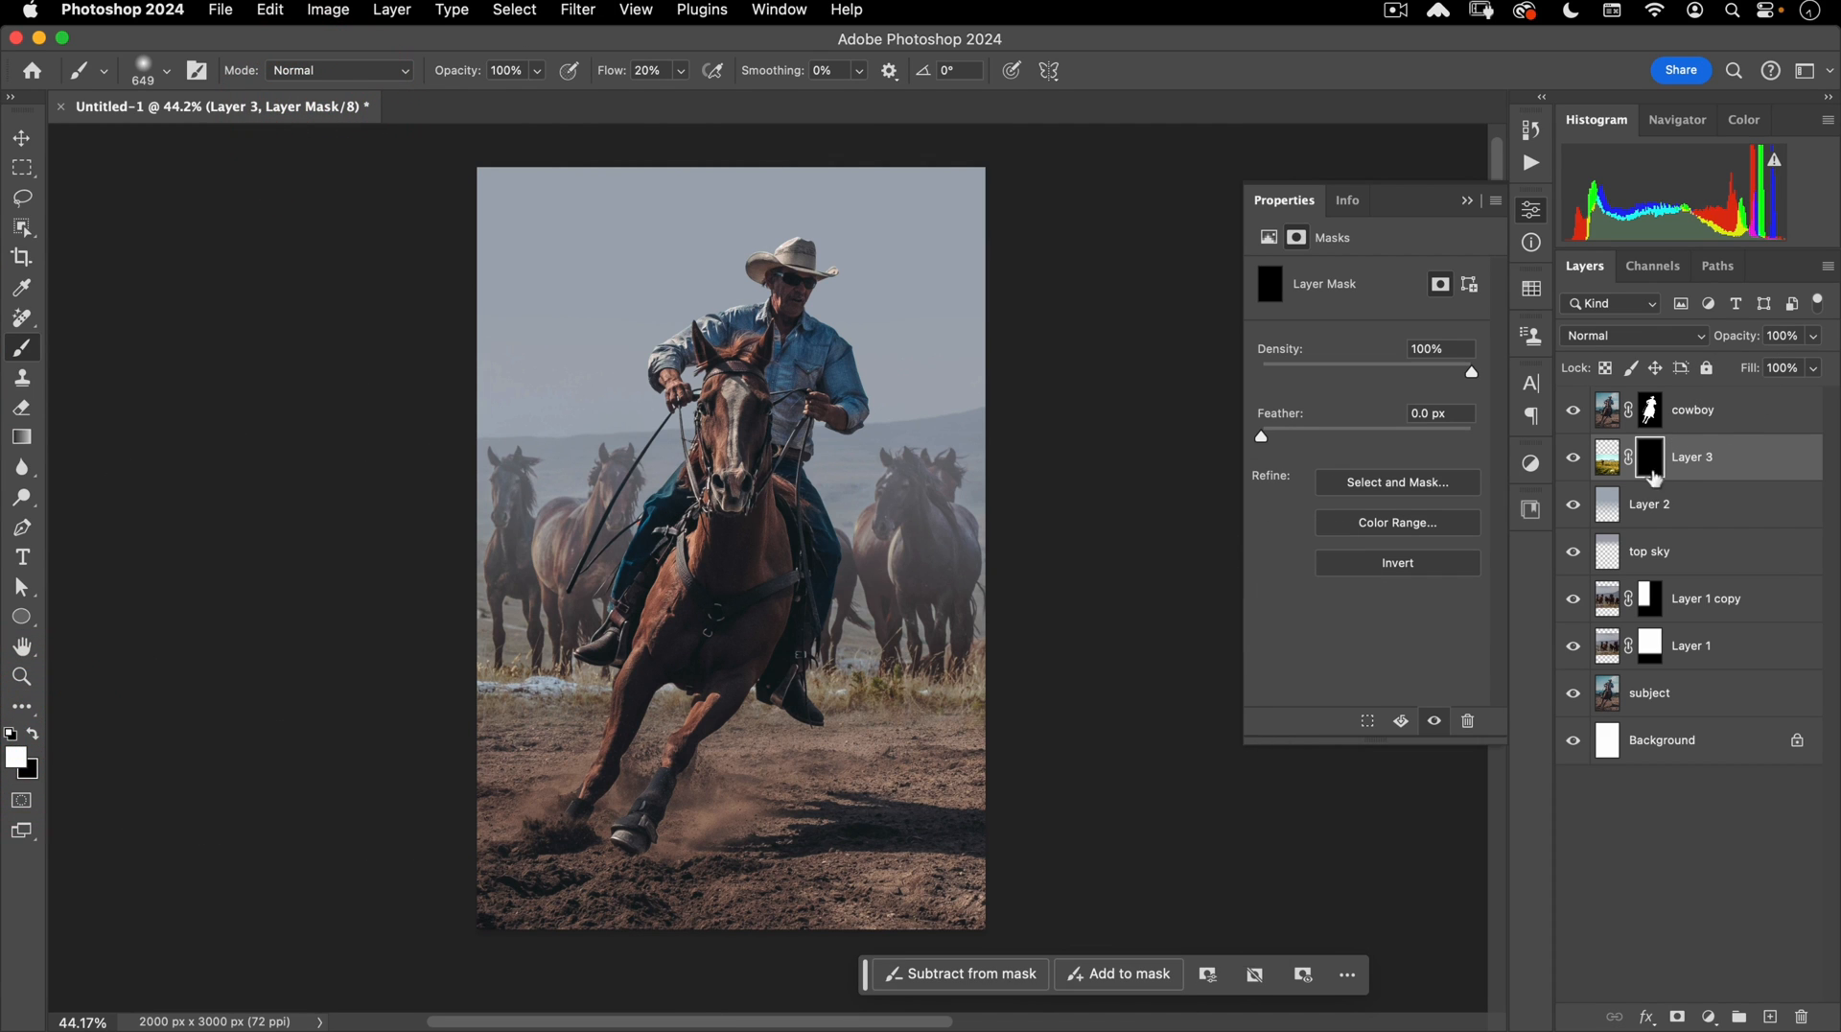
mouse_move(834, 849)
left_mouse_down()
mouse_move(961, 857)
mouse_move(907, 901)
mouse_move(773, 936)
mouse_move(845, 881)
mouse_move(847, 858)
mouse_move(820, 849)
mouse_move(939, 887)
left_mouse_up()
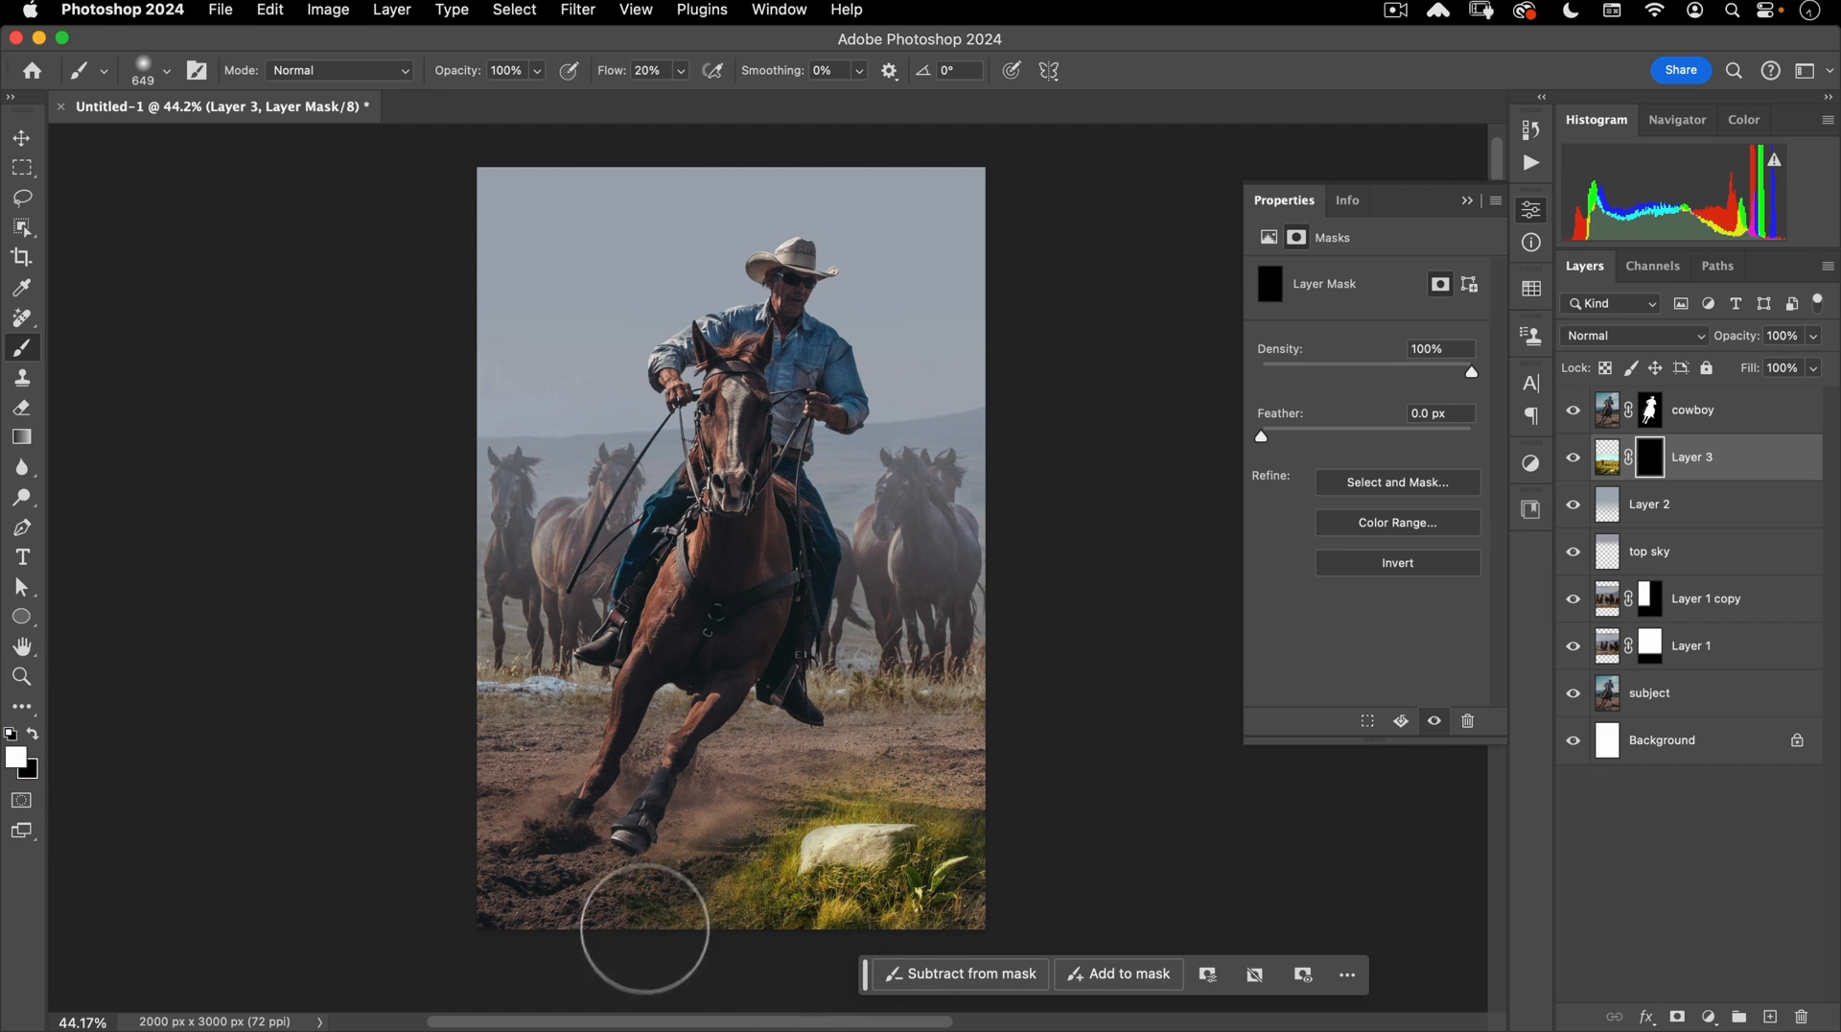
Resize the brush to 183 px and paint on the Layer 3 mask to reveal grass along both sides of the dirt path.
left_click_drag(460, 746, 453, 767)
right_click(453, 768)
mouse_move(526, 699)
left_mouse_down()
mouse_move(412, 710)
mouse_move(519, 743)
mouse_move(489, 756)
left_mouse_up()
mouse_move(927, 738)
left_mouse_down()
mouse_move(887, 756)
mouse_move(965, 748)
mouse_move(958, 700)
mouse_move(903, 716)
mouse_move(874, 689)
mouse_move(954, 715)
left_mouse_up()
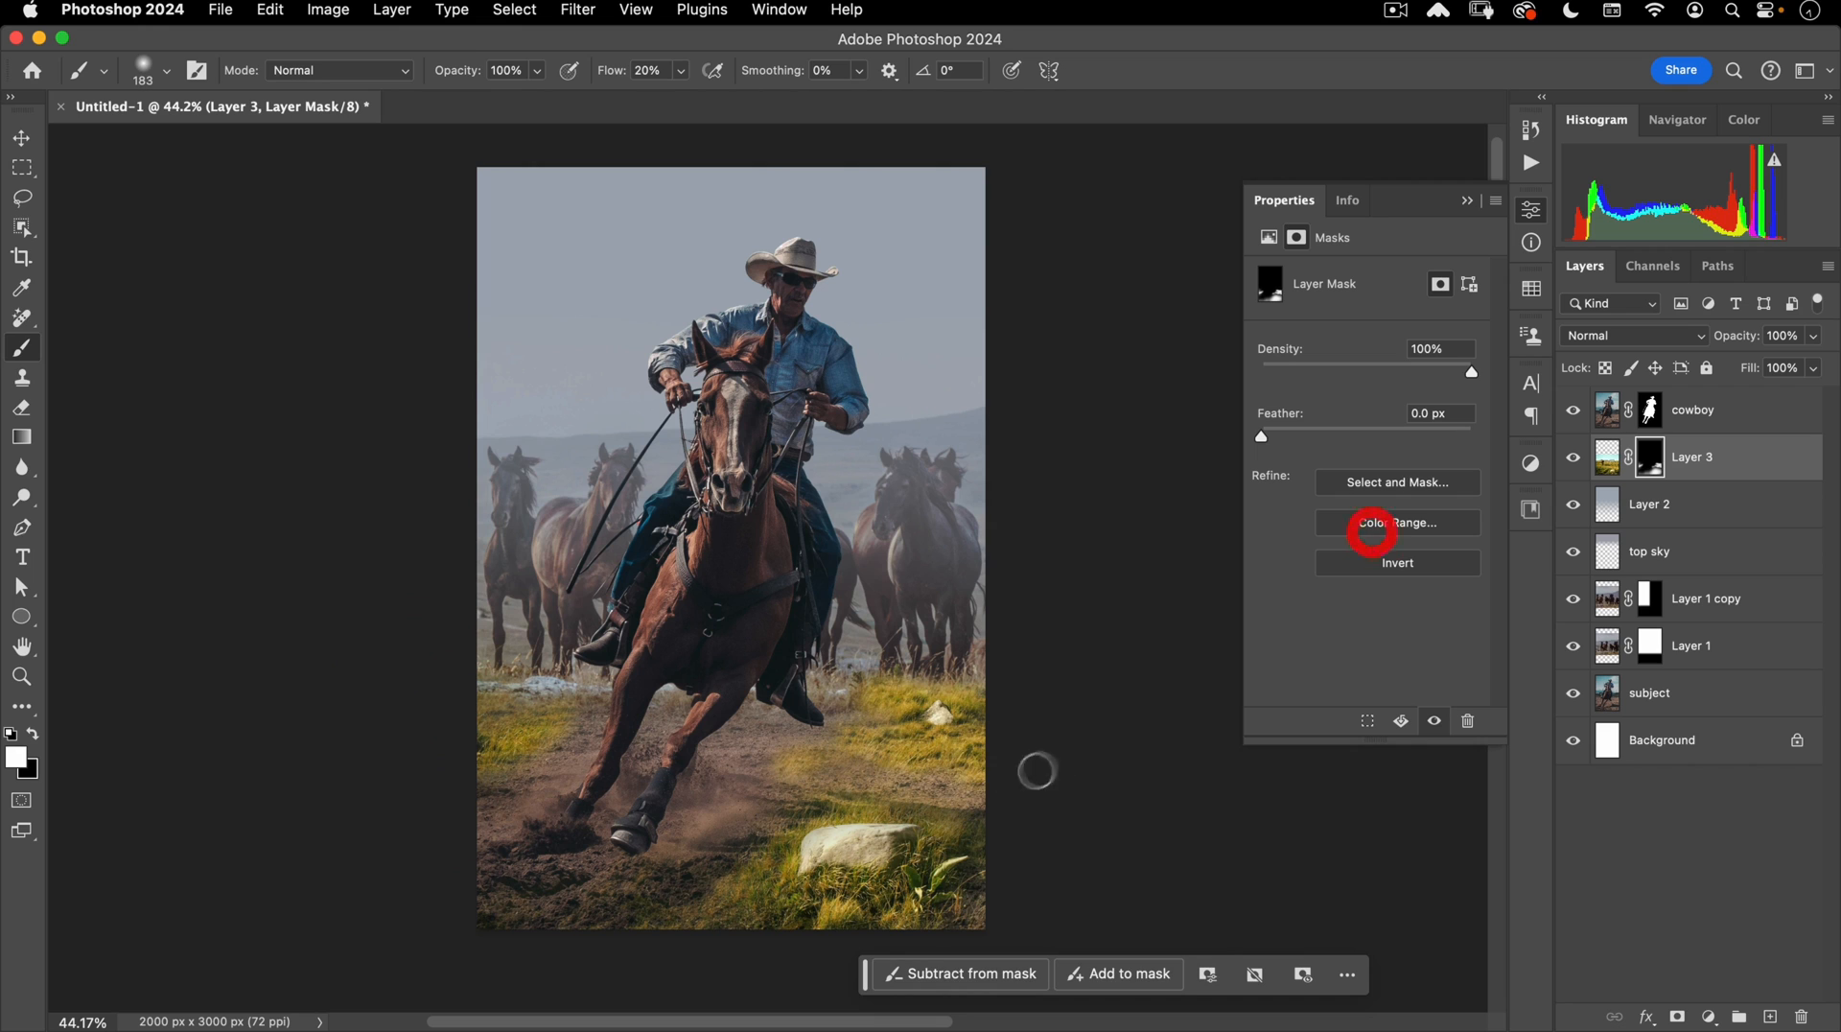
Mute the Layer 3 grassland image with a Hue/Saturation adjustment of Hue -17 and Saturation -68.
key("v")
left_click(1601, 462)
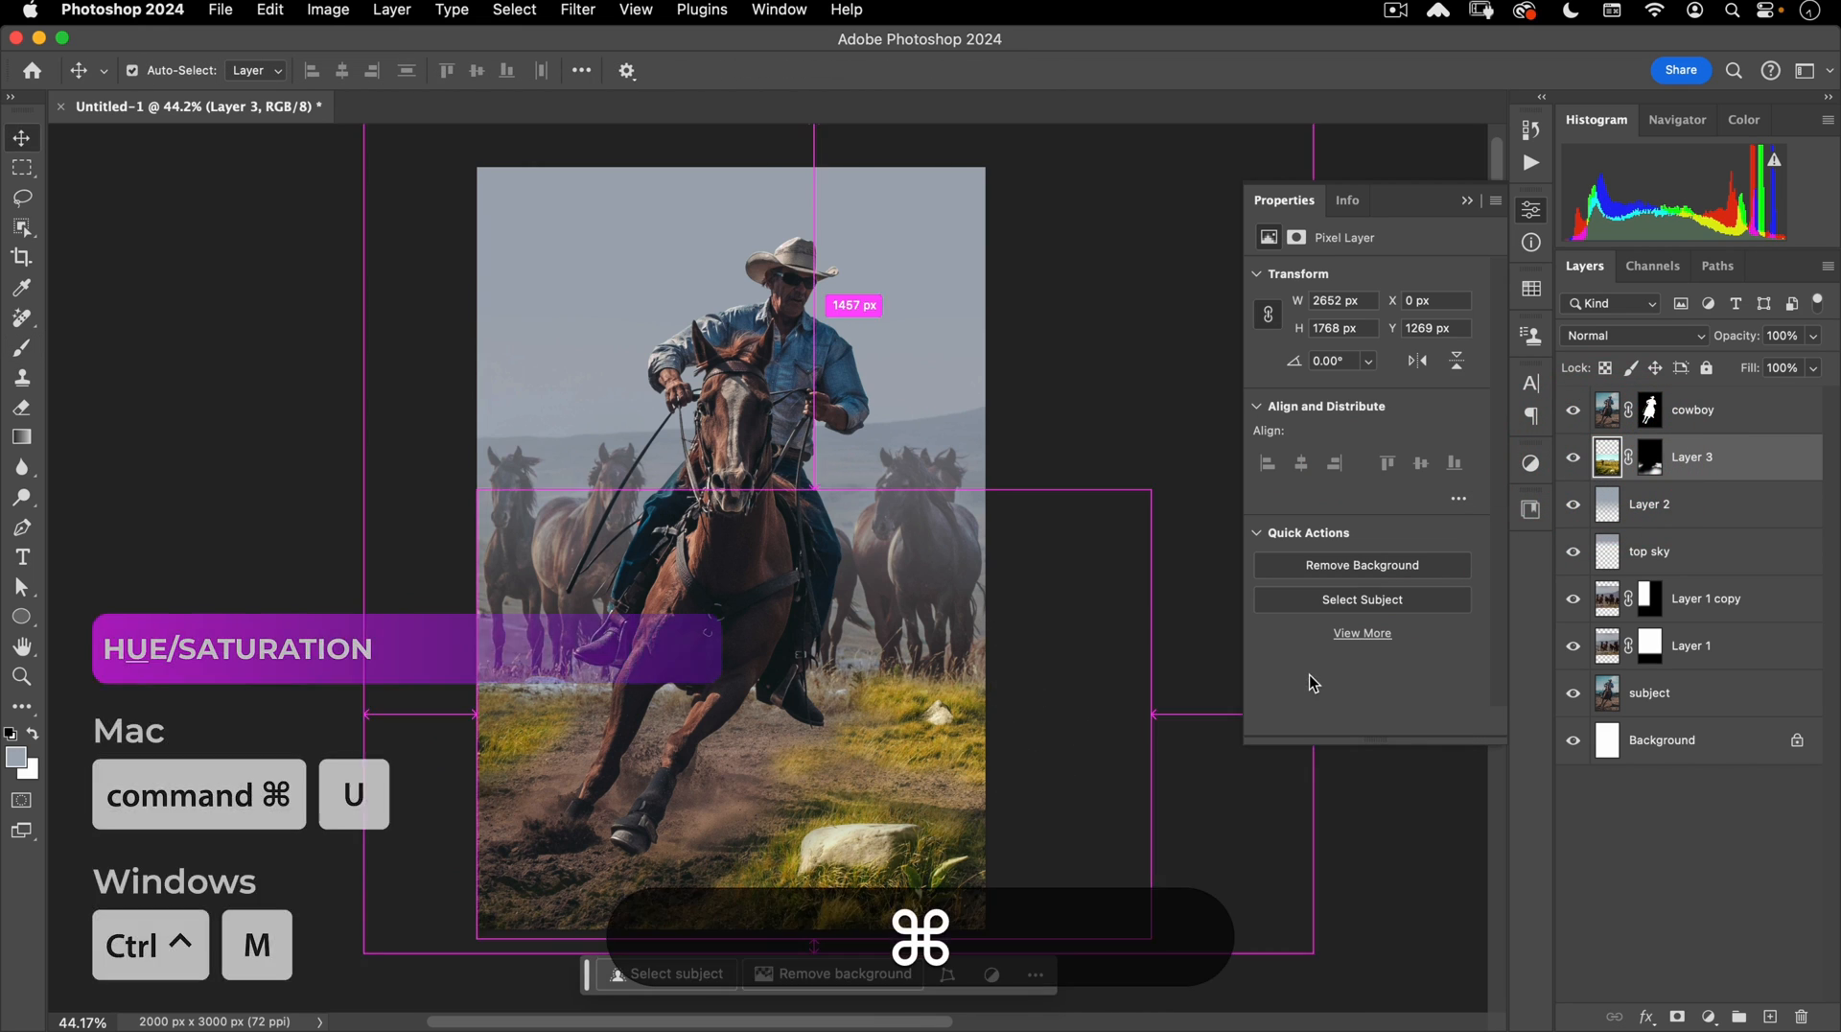
key("super+u")
left_click_drag(1297, 154, 1232, 237)
mouse_move(1291, 405)
left_mouse_down()
mouse_move(1269, 403)
mouse_move(1212, 474)
left_mouse_up()
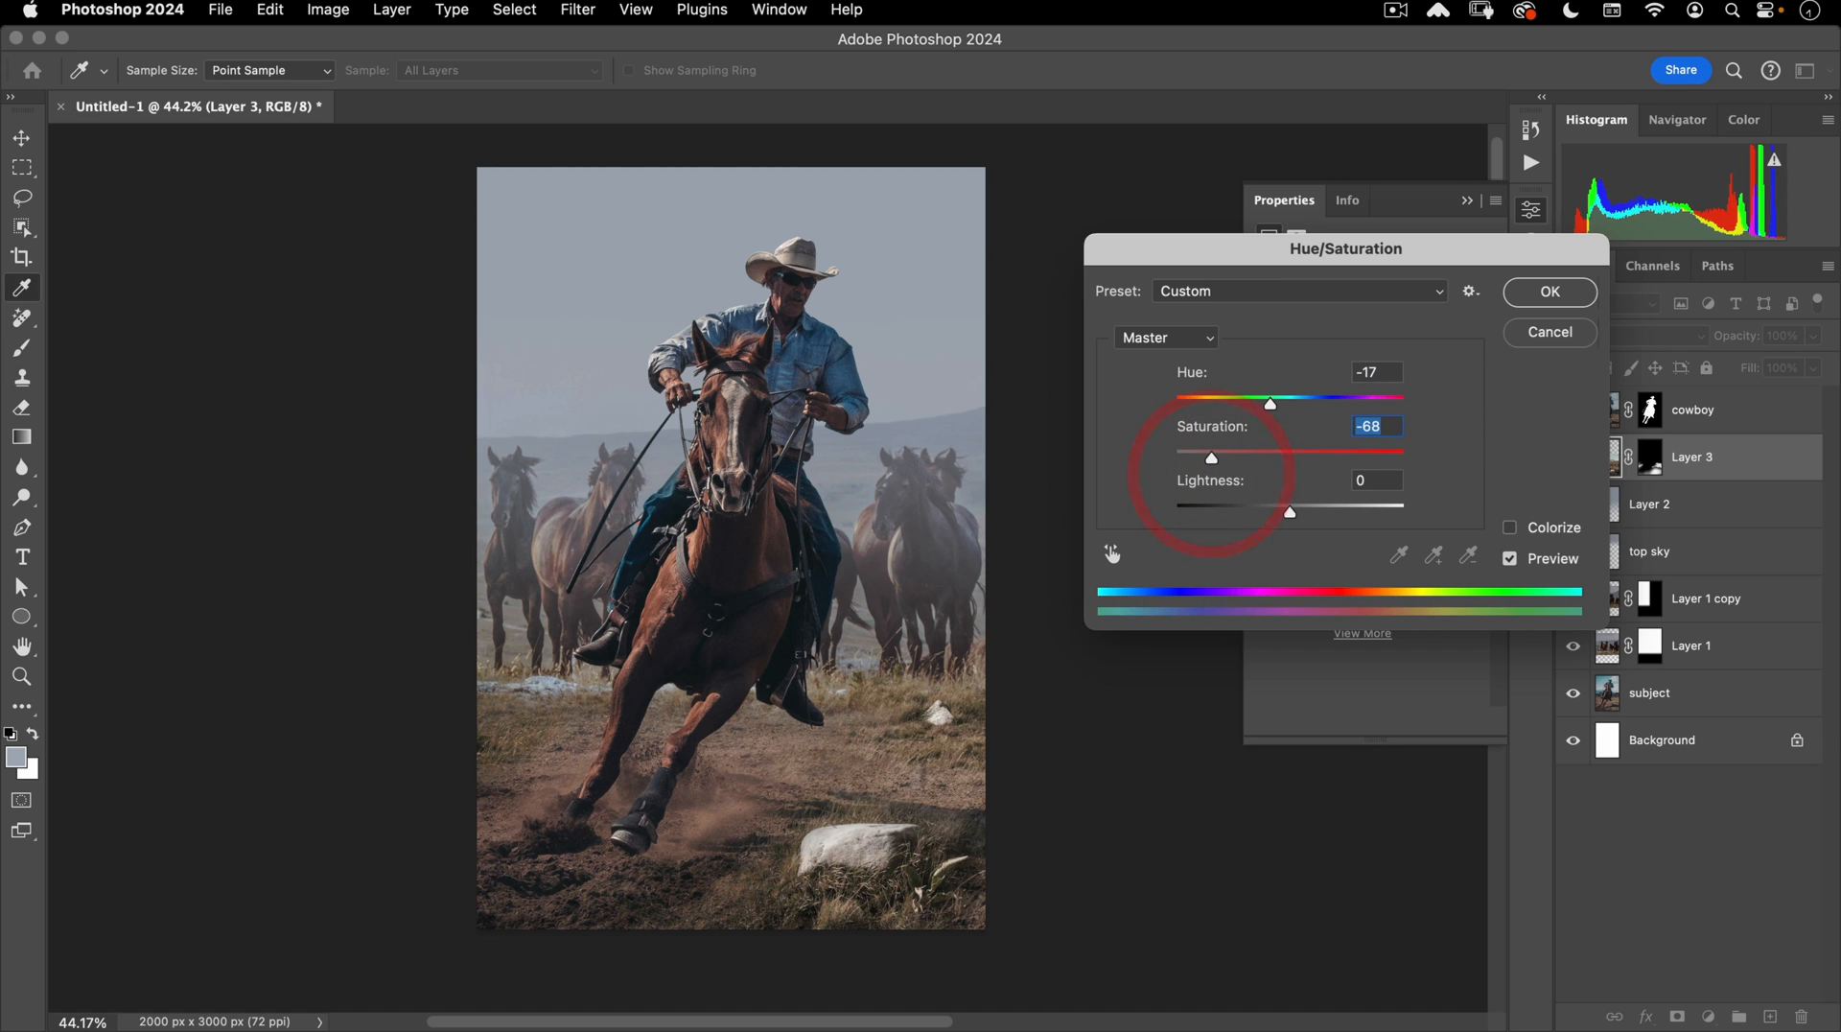
left_click(1550, 292)
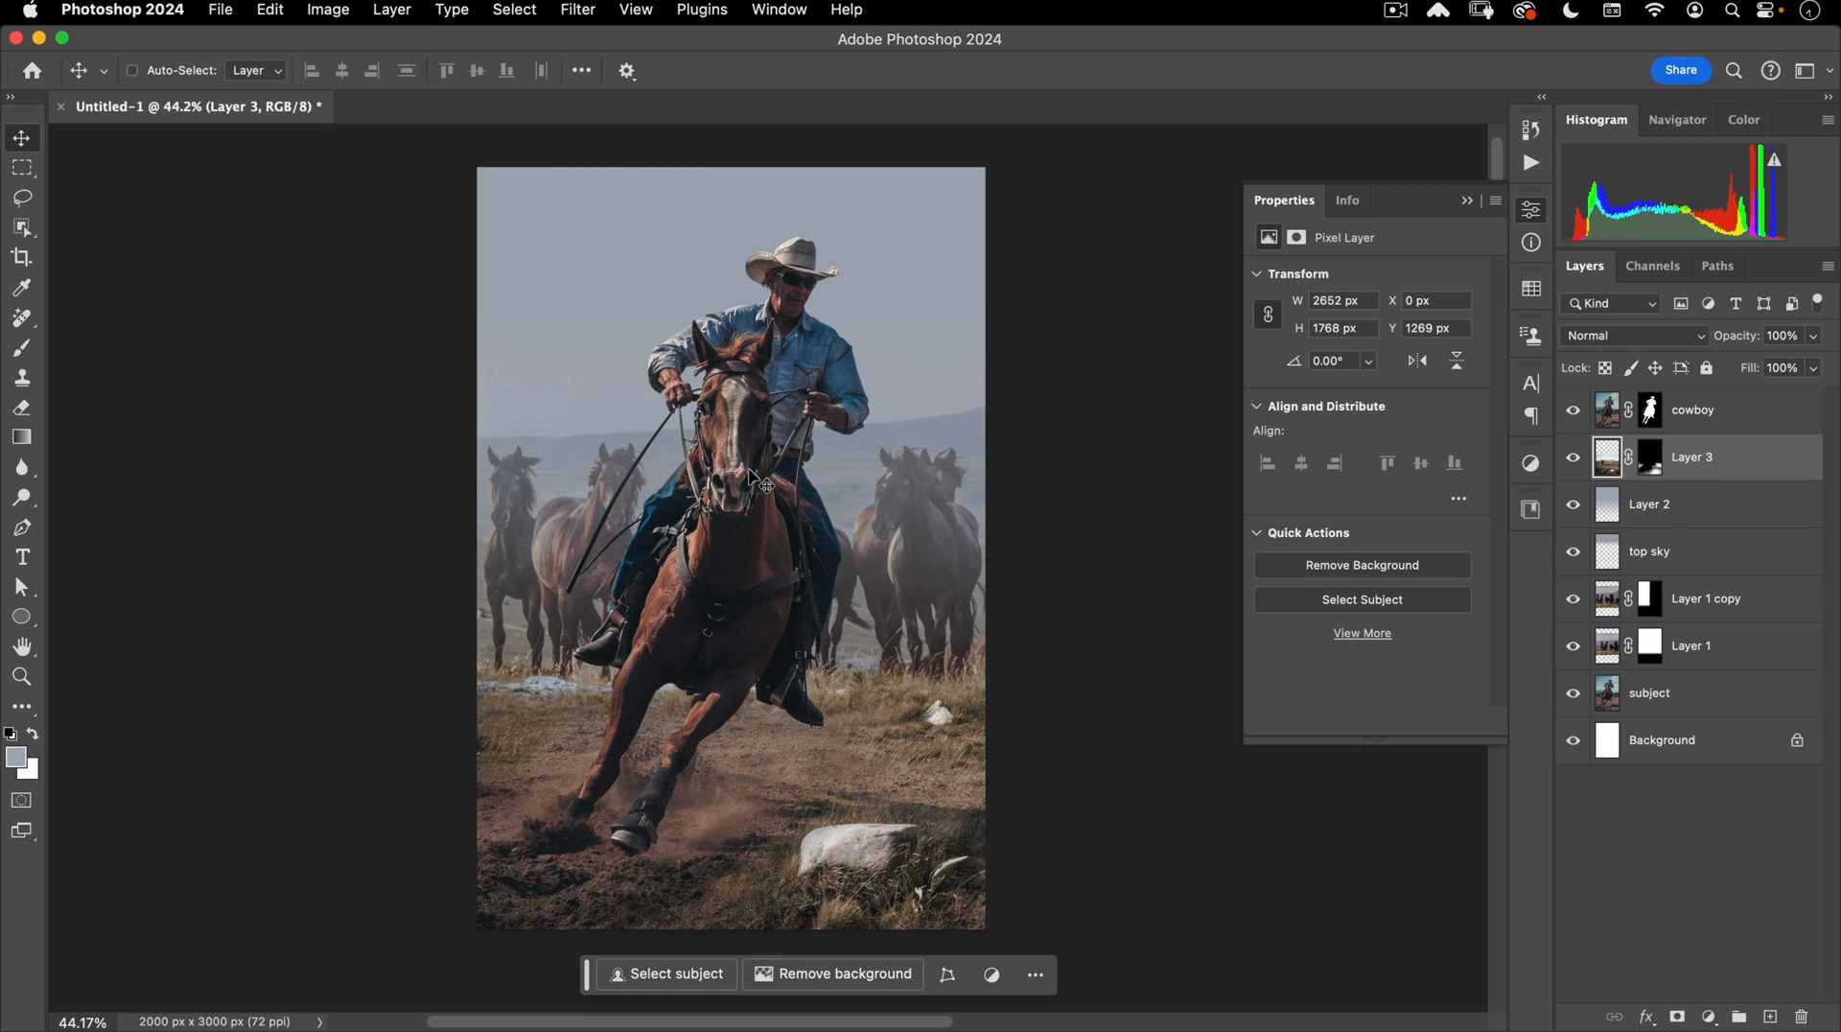
Add an empty layer directly above Layer 2 and name it top gradient.
left_click(1666, 514)
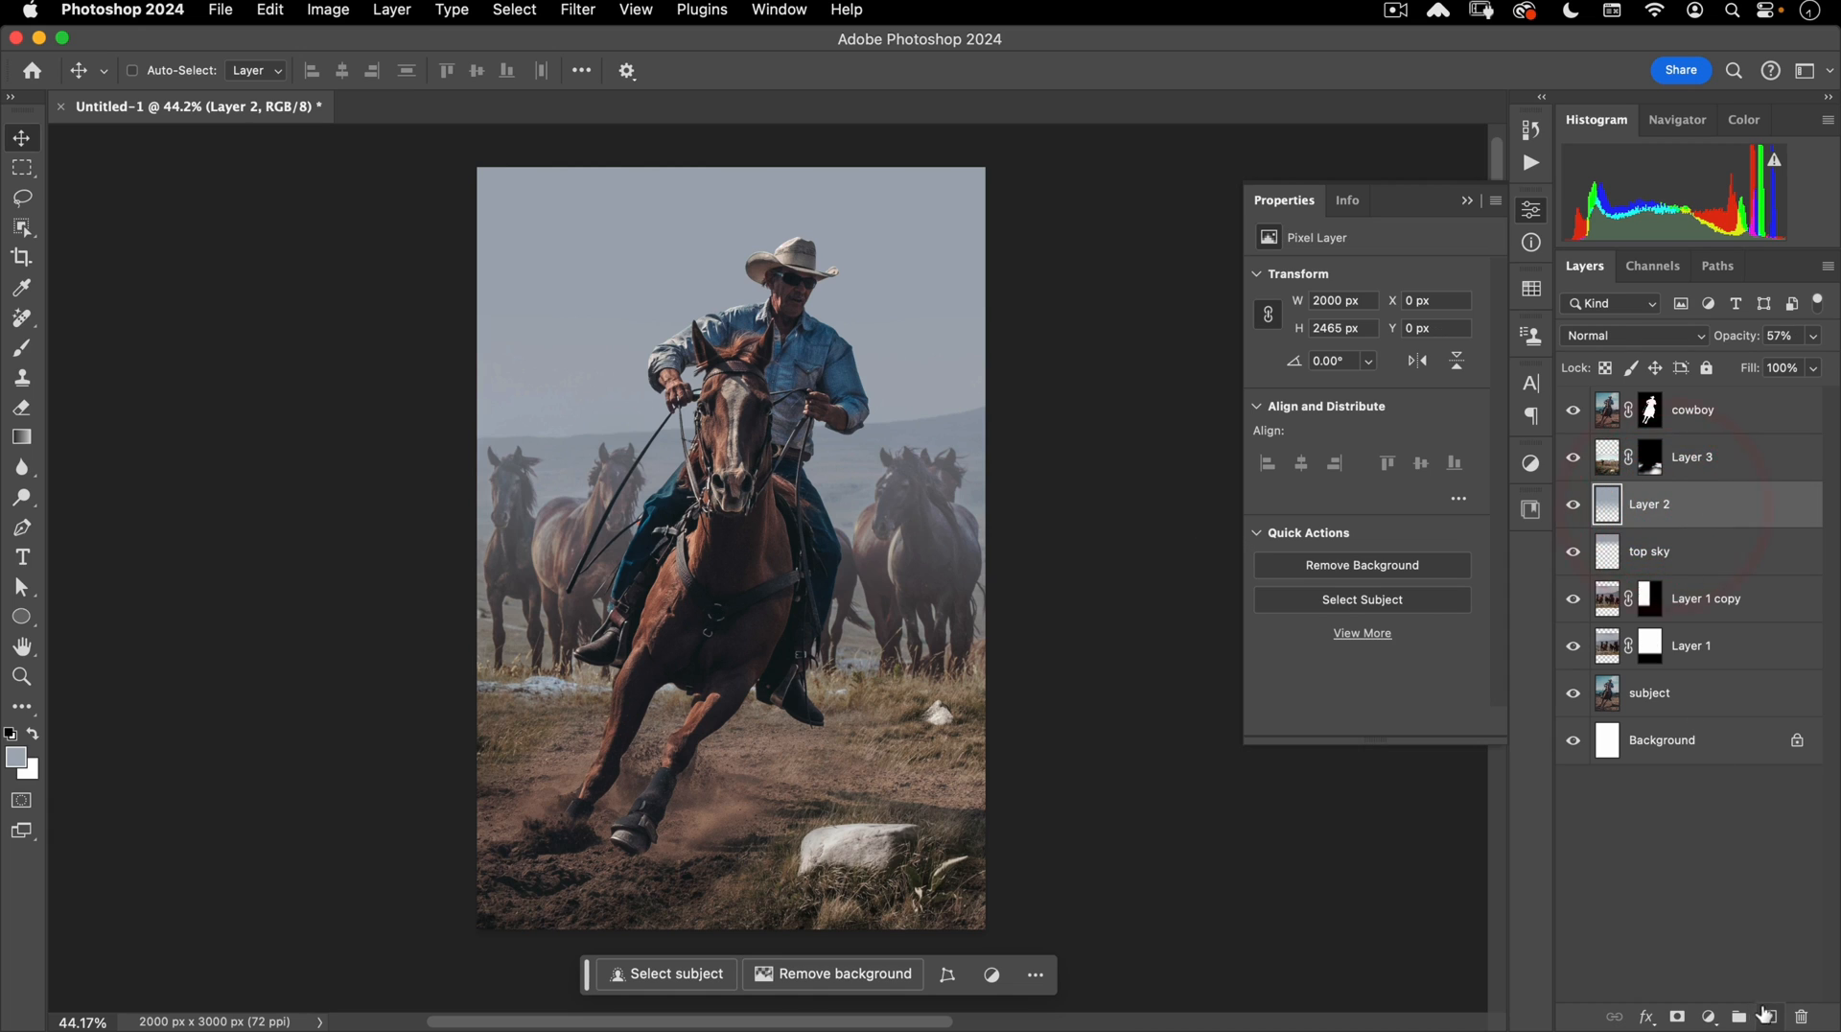
left_click(1770, 1016)
double_click(1651, 505)
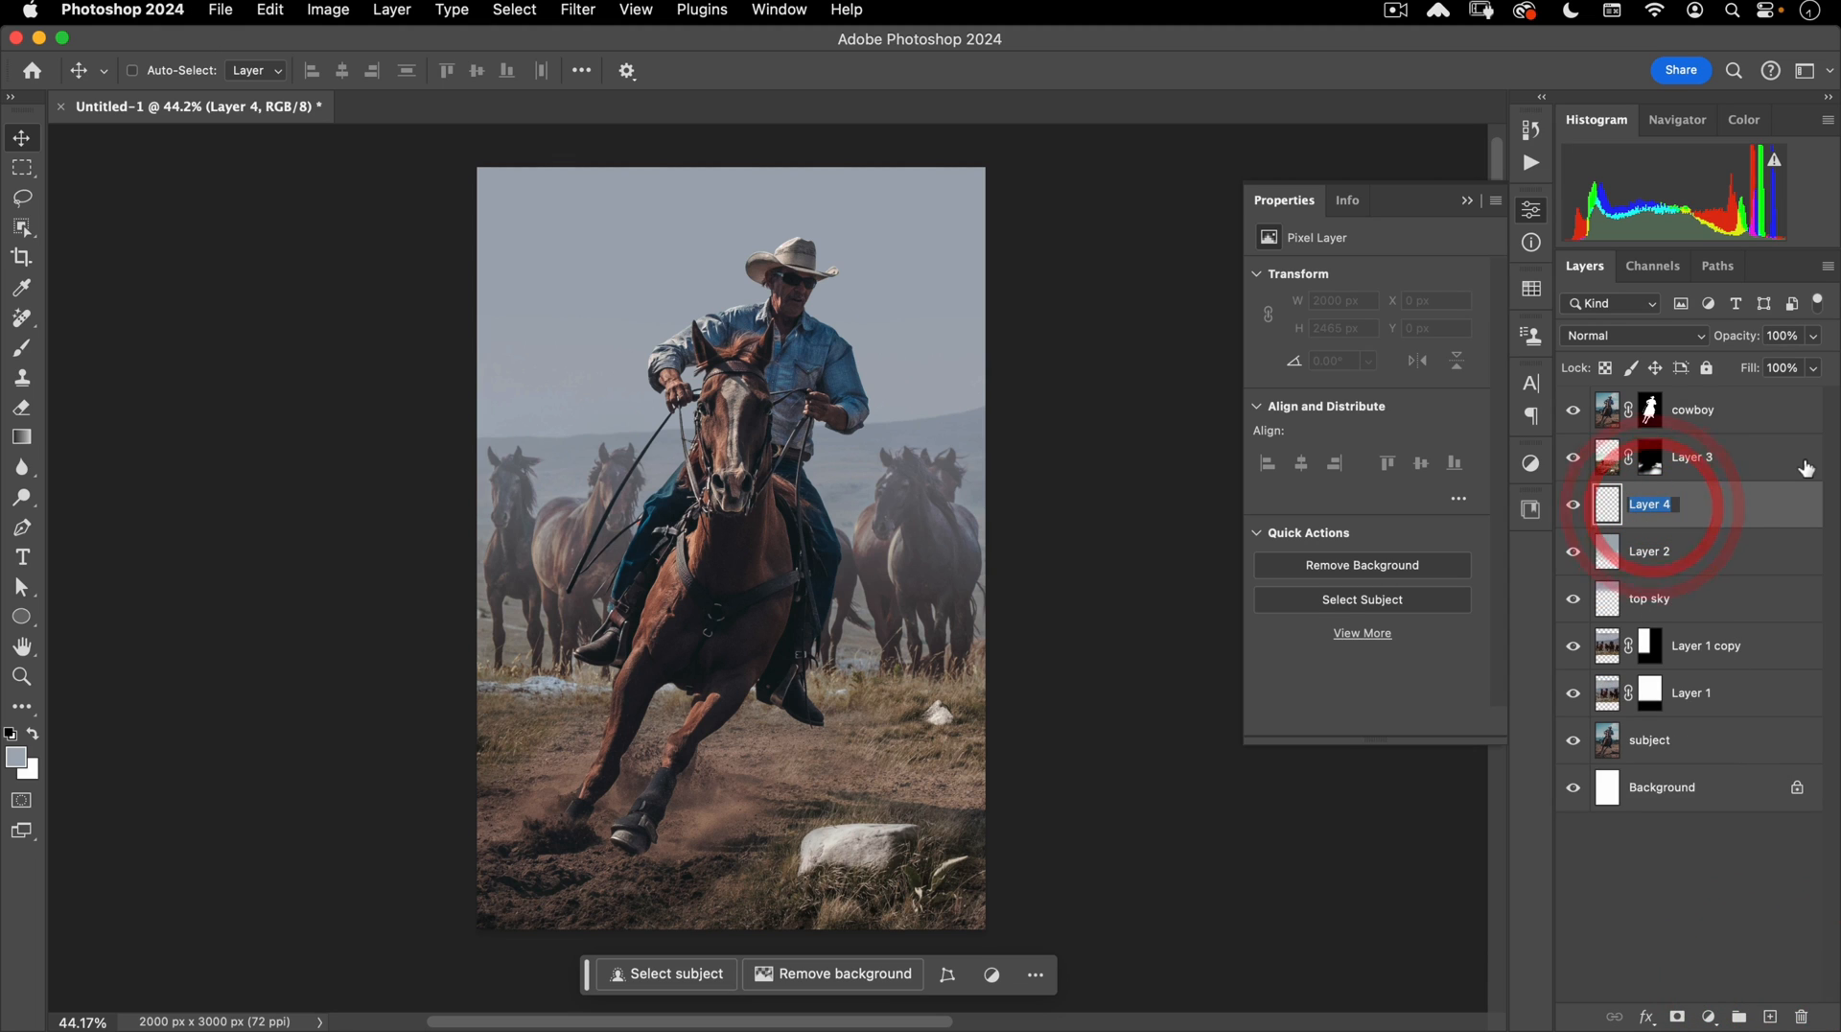
type("top gradient")
key("Return")
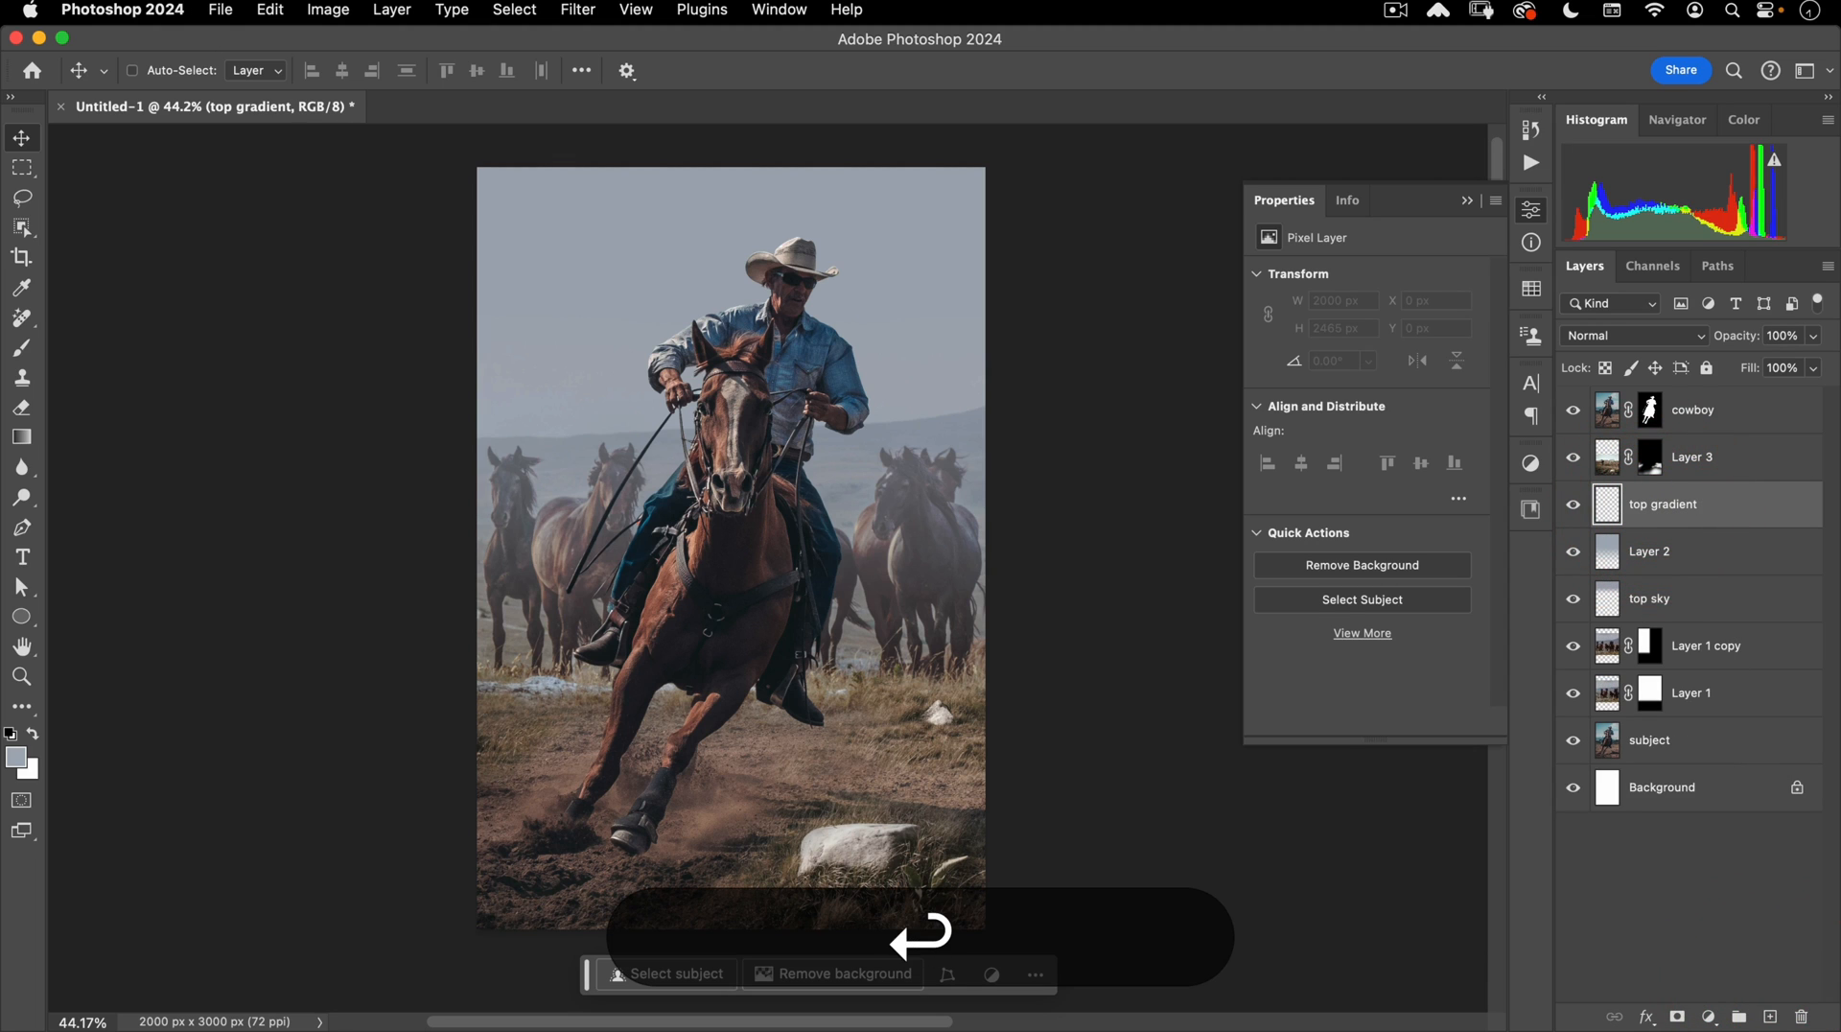
Draw a vertical white-to-transparent linear gradient on the top gradient layer, from the poster's top edge down about 1059 px.
left_click(22, 435)
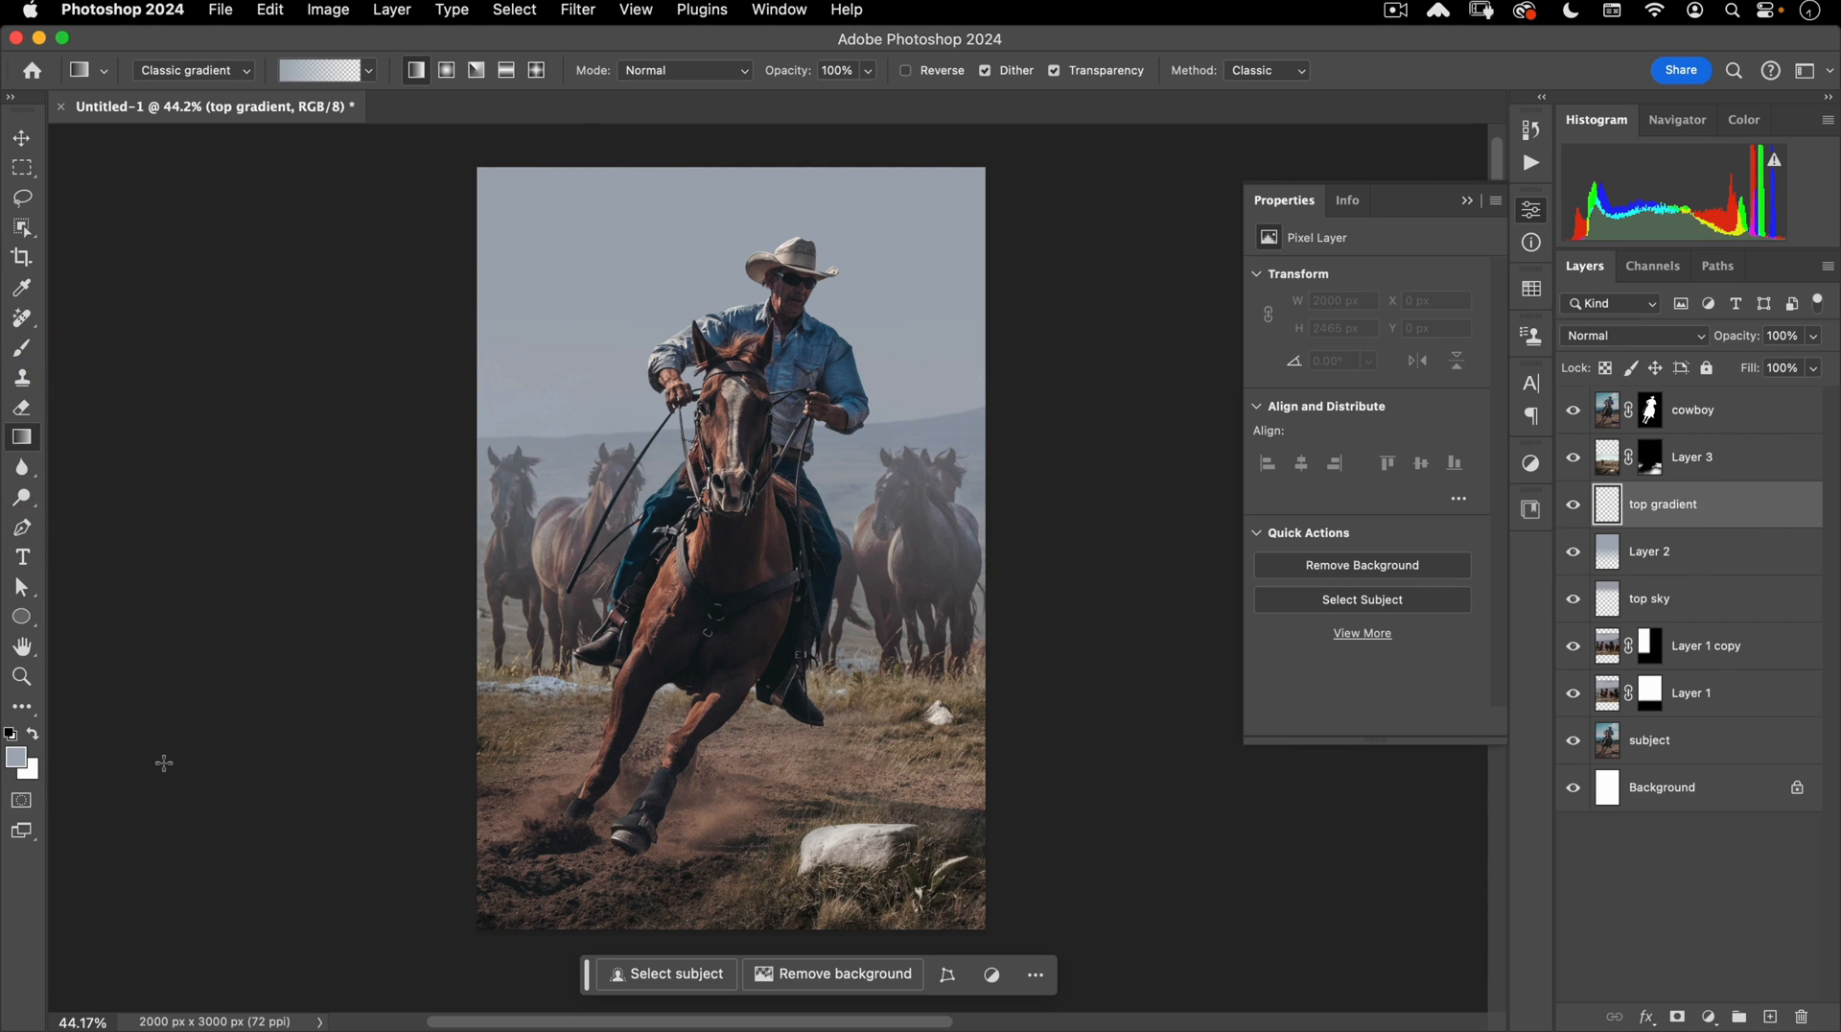
key("d")
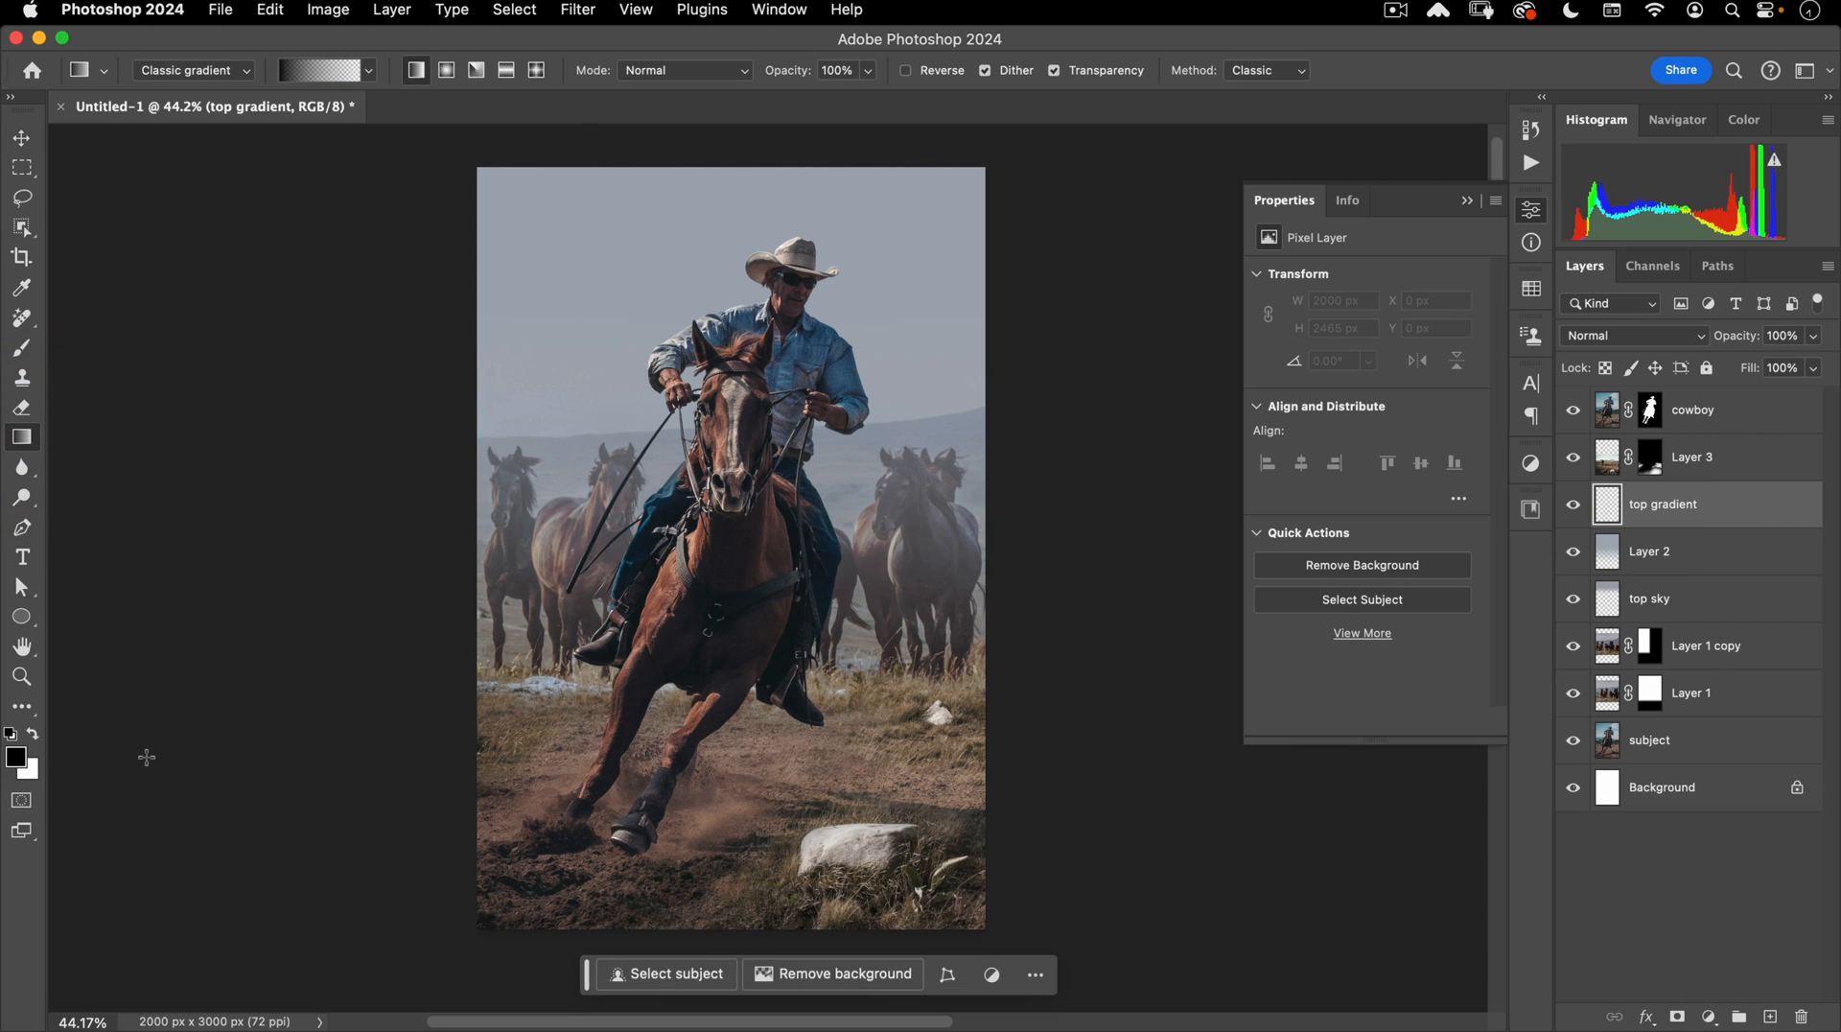
key("x")
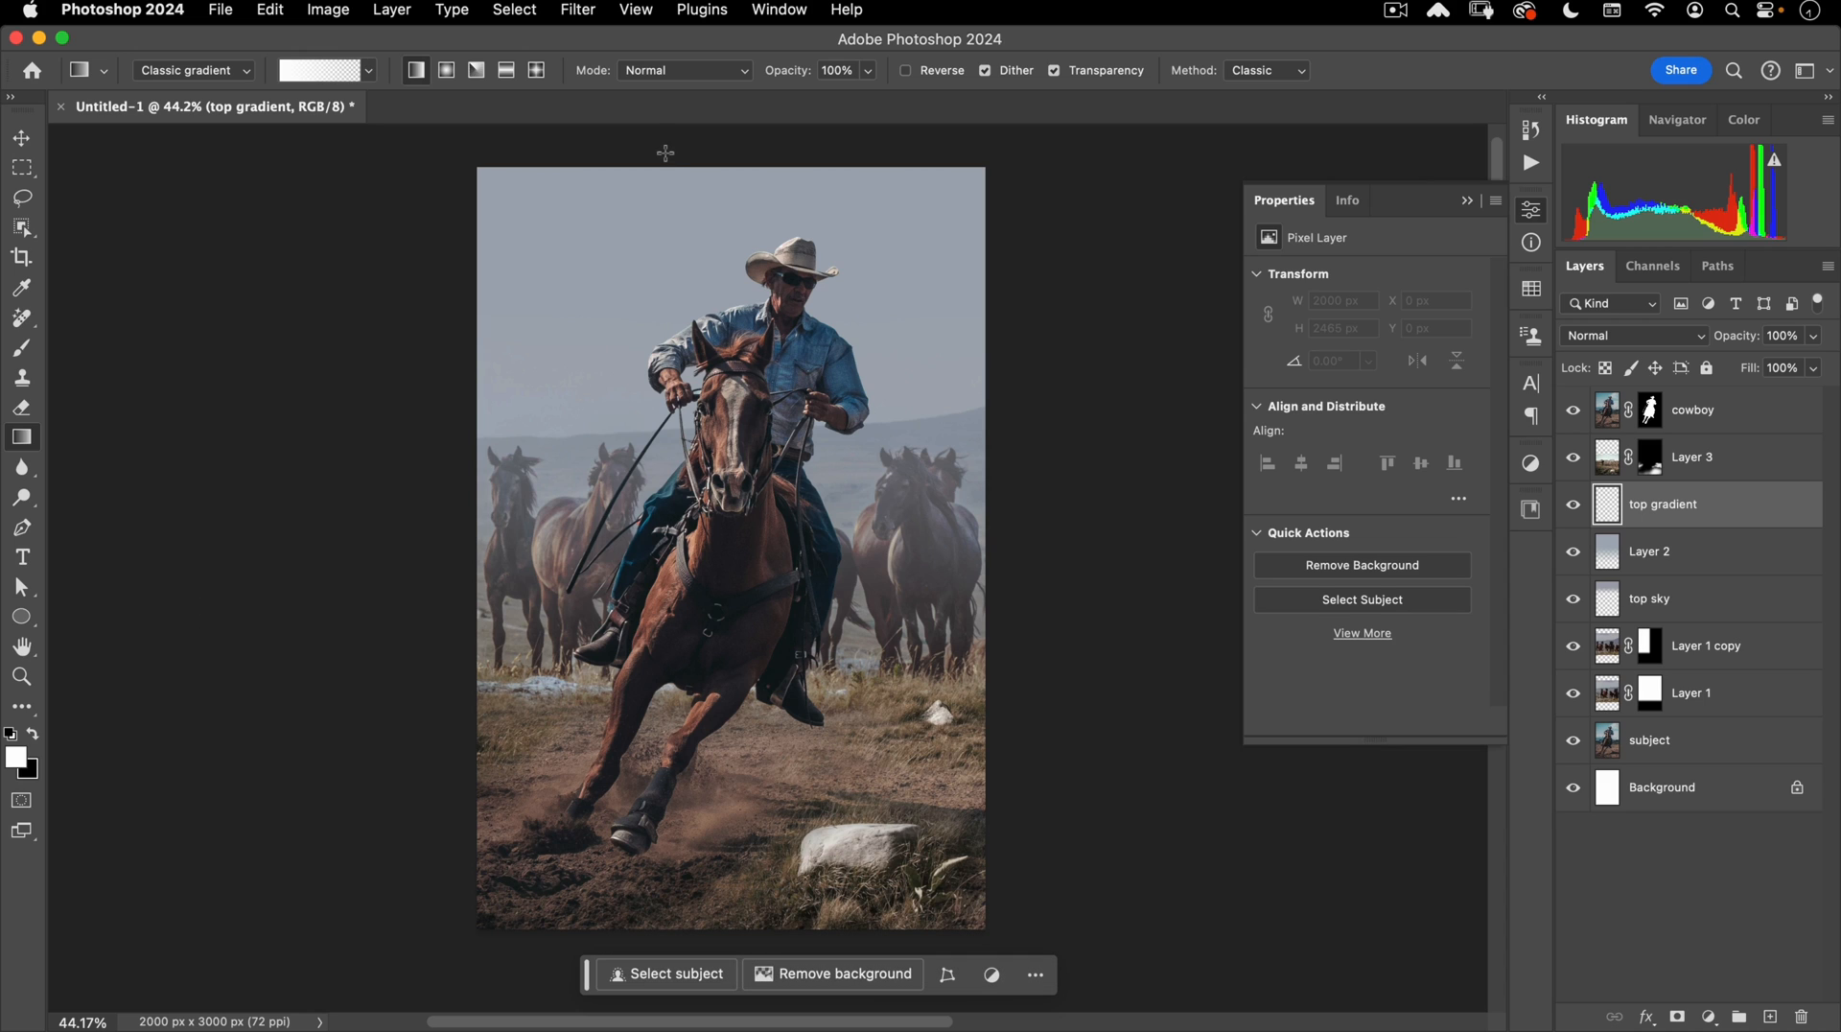
key("shift")
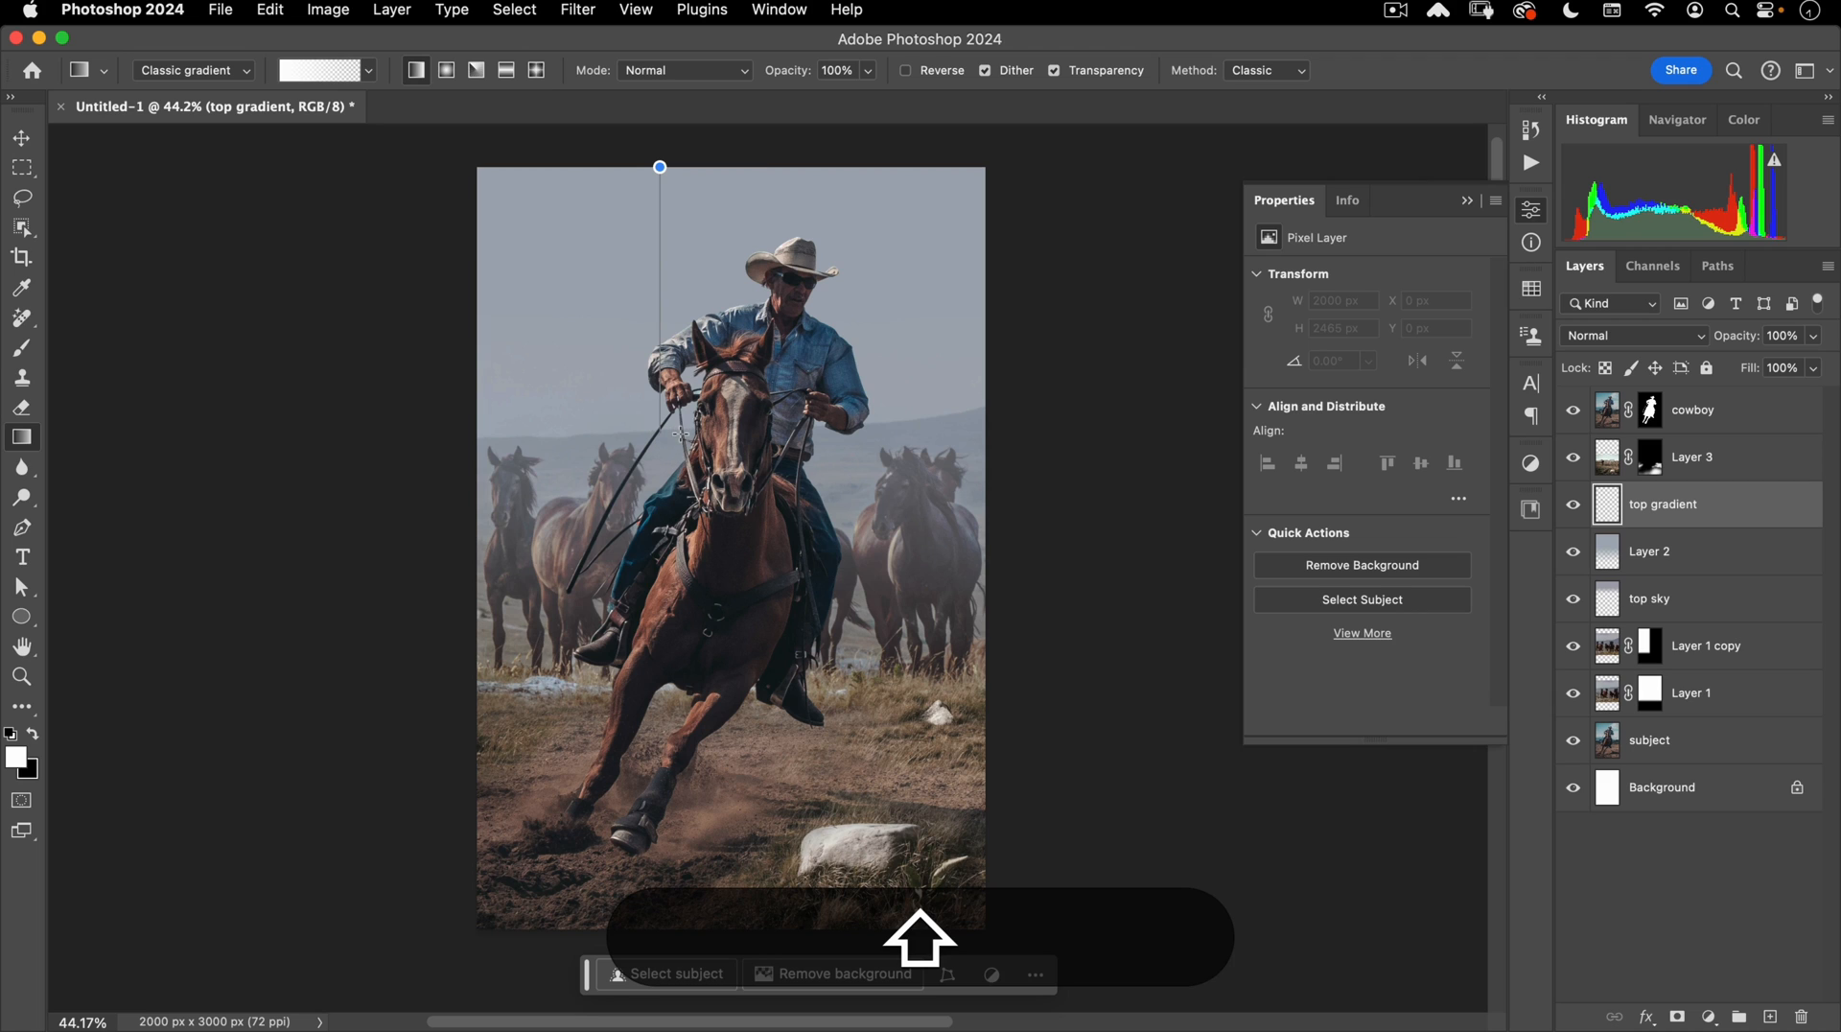
left_click_drag(679, 436, 679, 439)
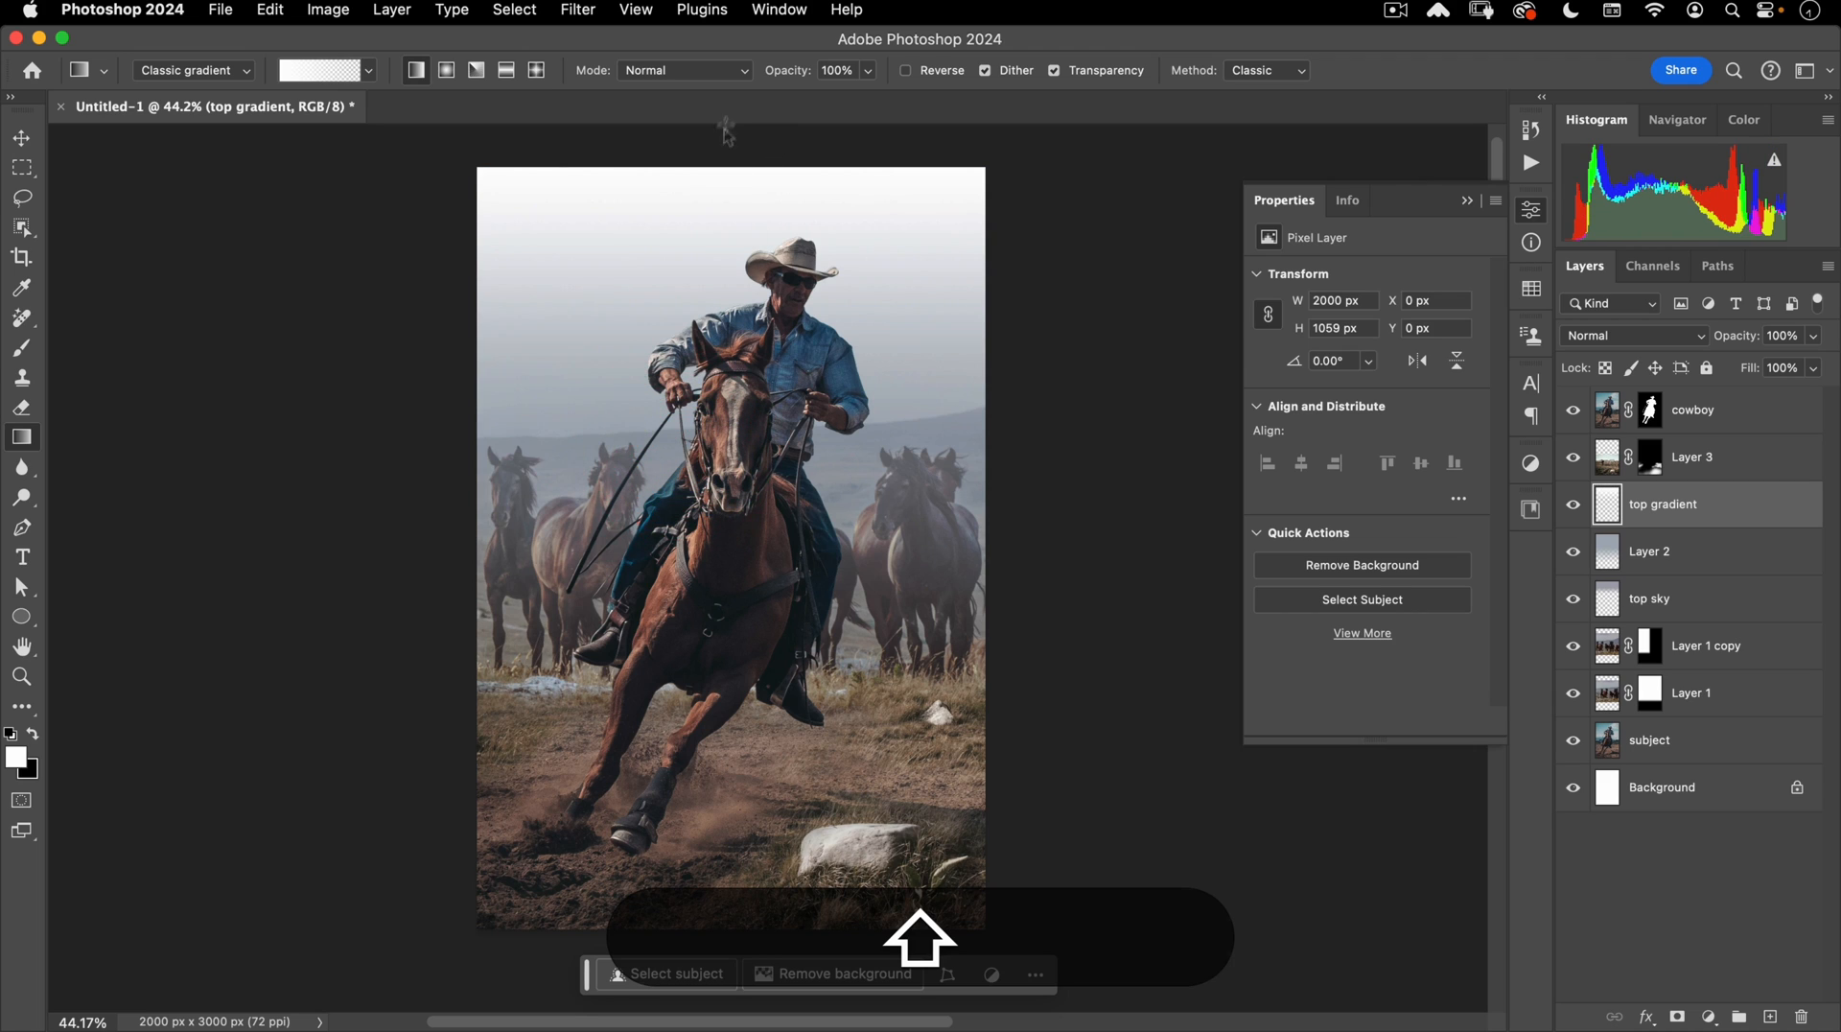
key("v")
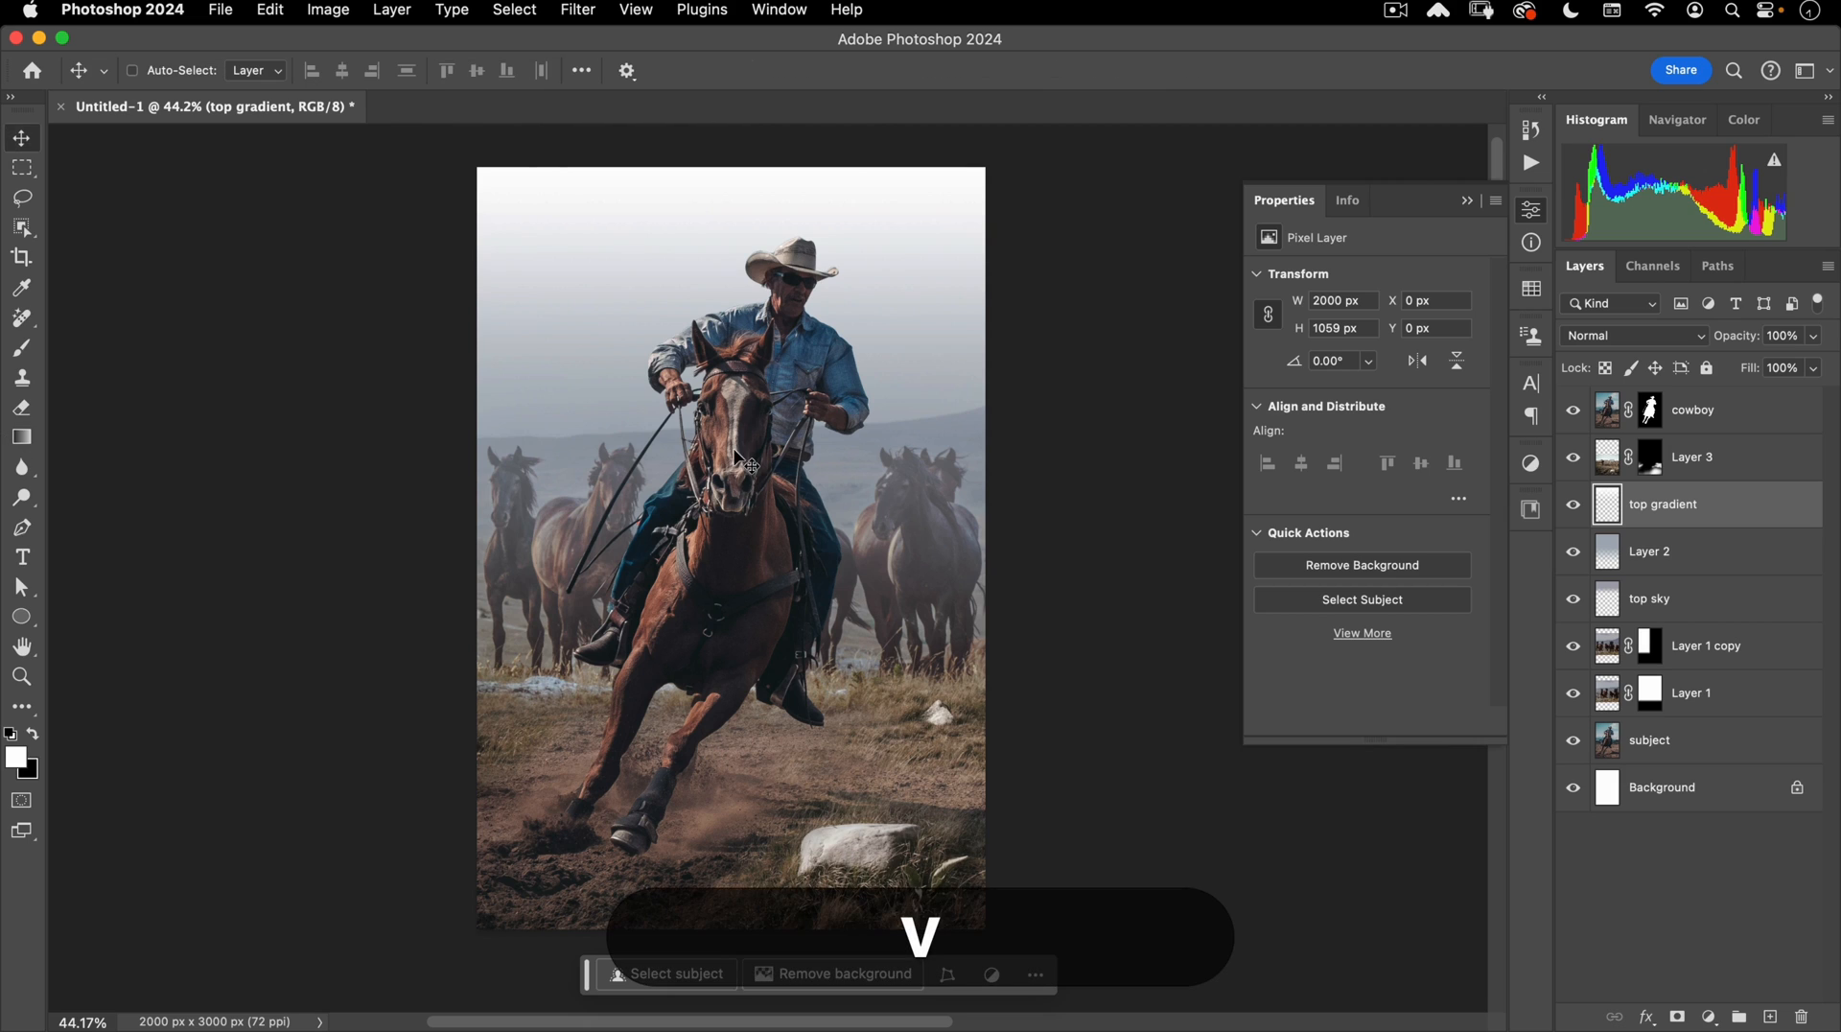
Add a Gradient Map adjustment layer directly above Layer 3, beneath the cowboy layer.
left_click(1727, 457)
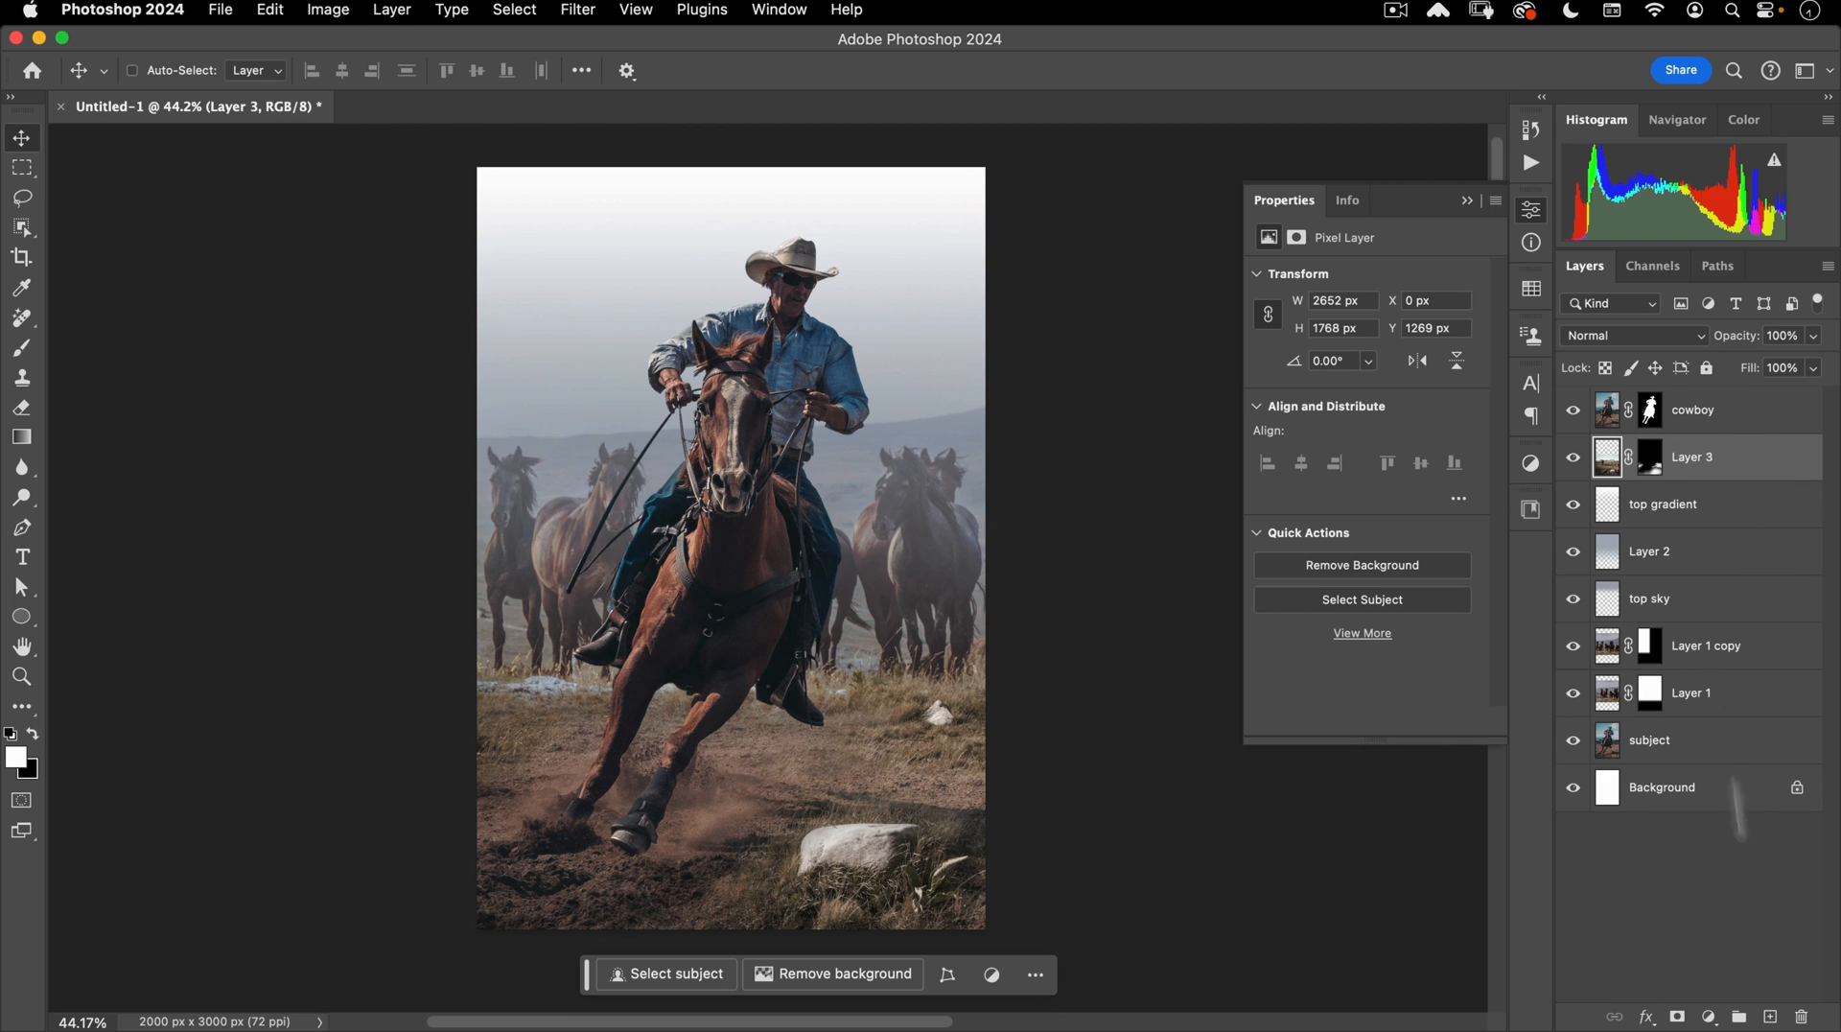
left_click(1709, 1016)
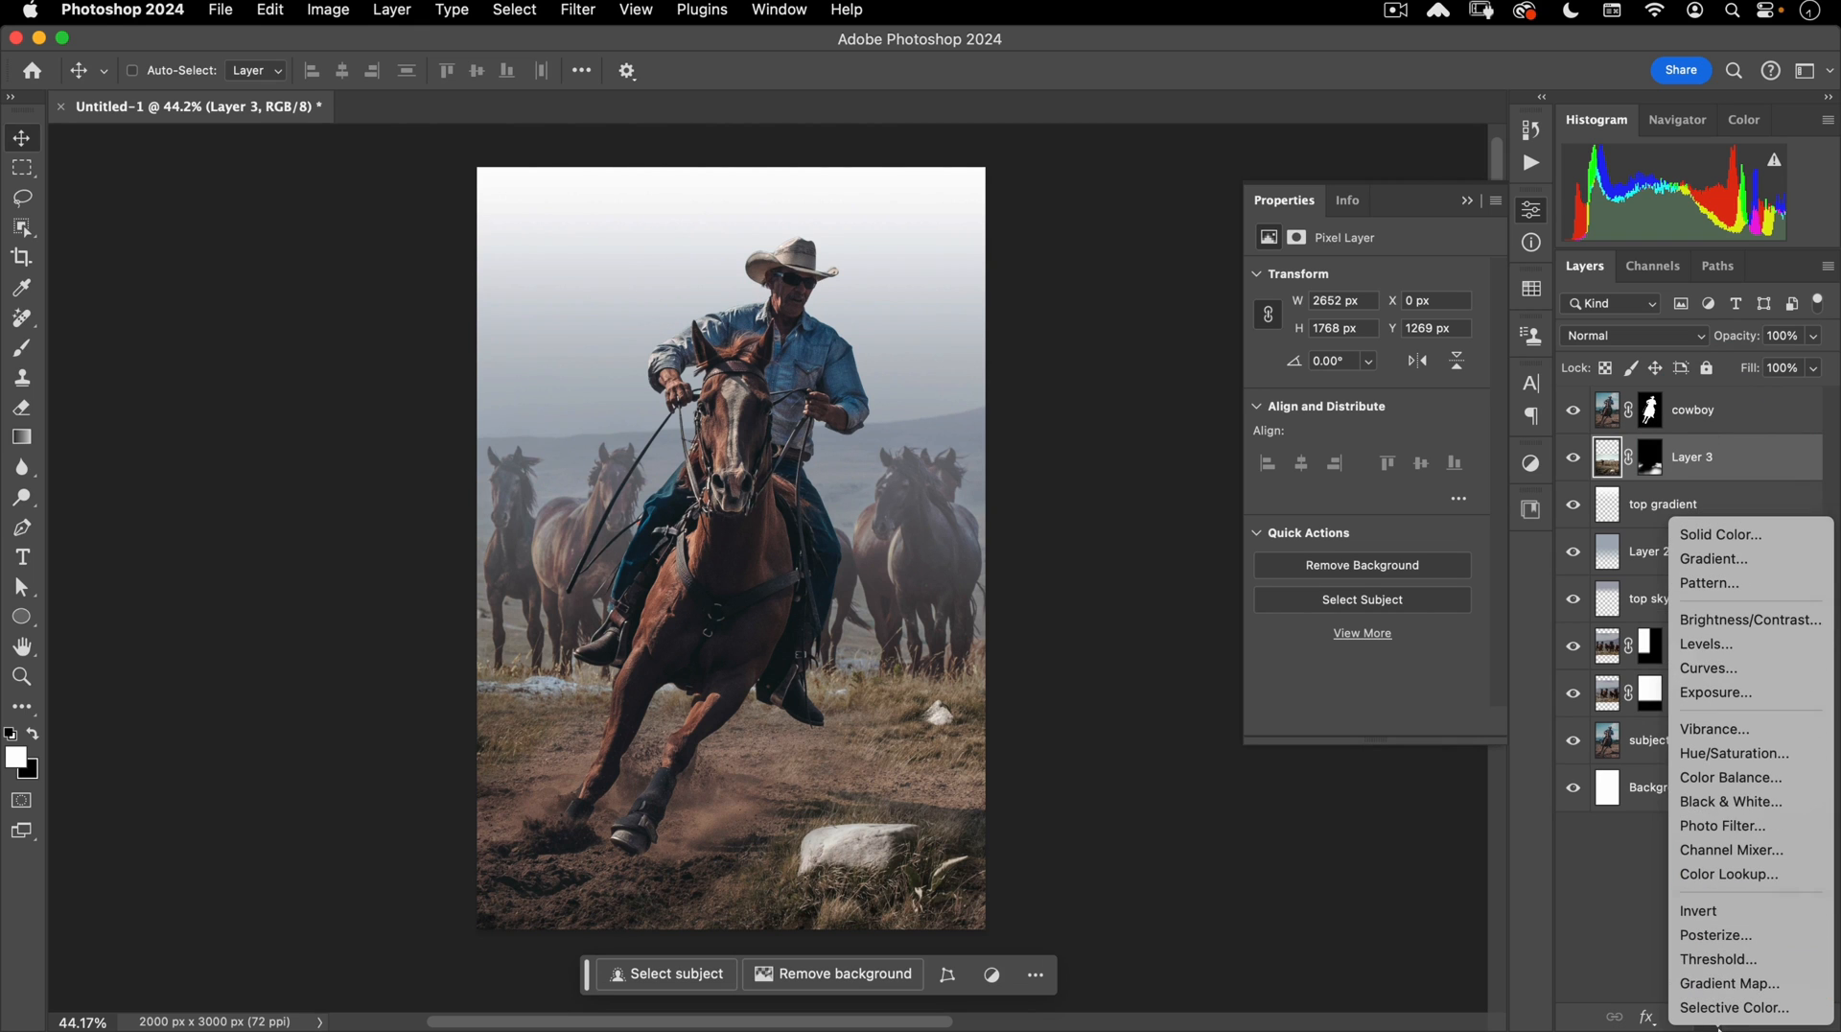
left_click(1724, 983)
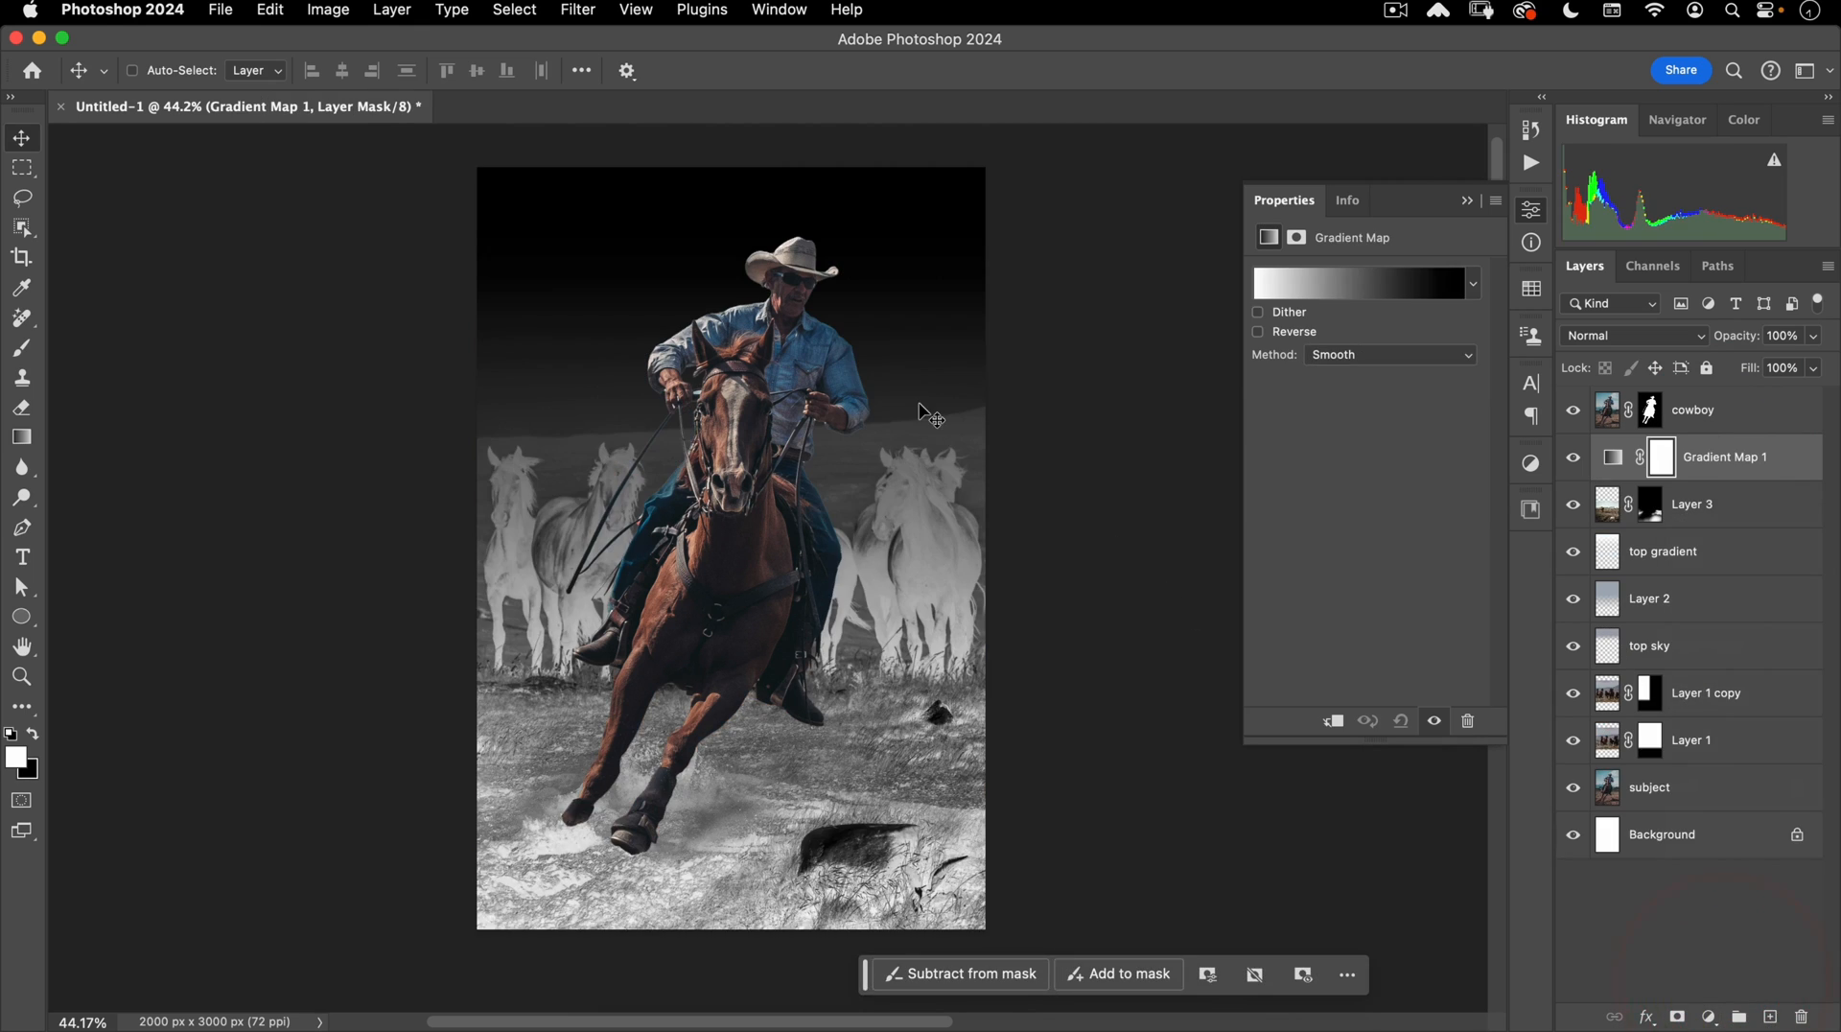
Edit the gradient map's gradient and set the color stop at location 0 to black, 000000.
left_click(1323, 285)
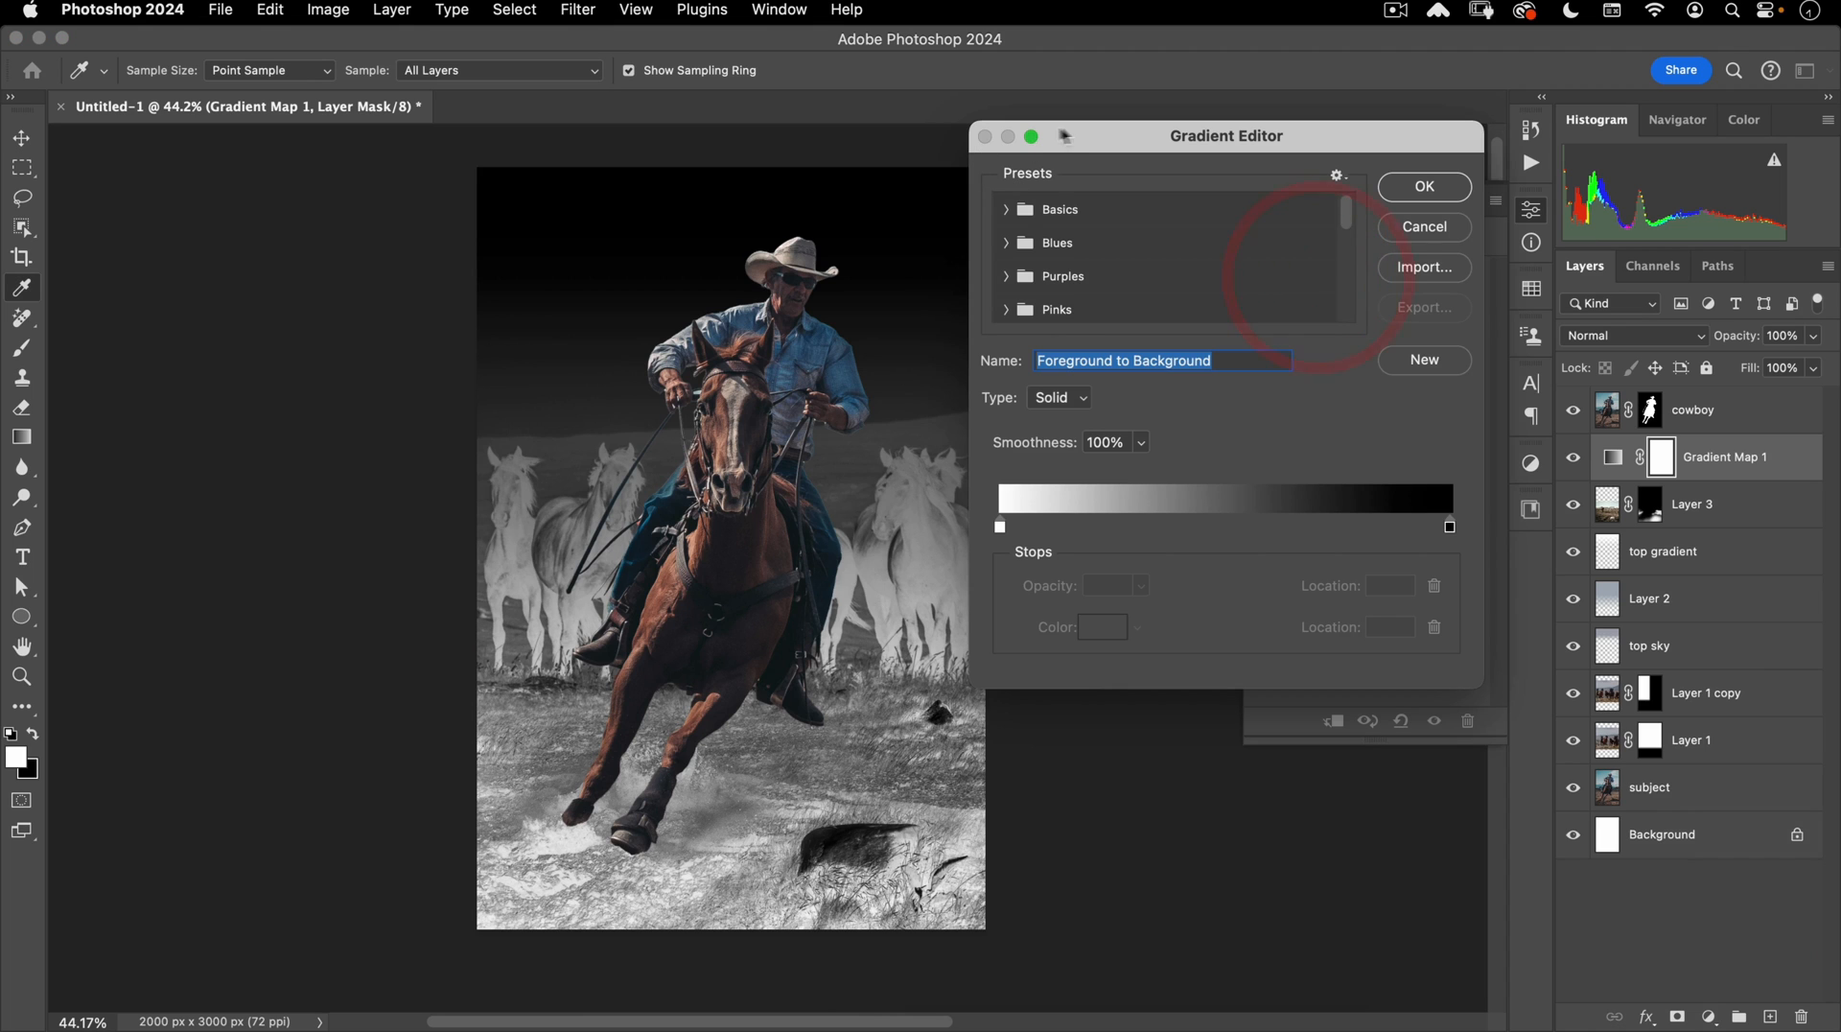
left_click_drag(1075, 132, 1112, 151)
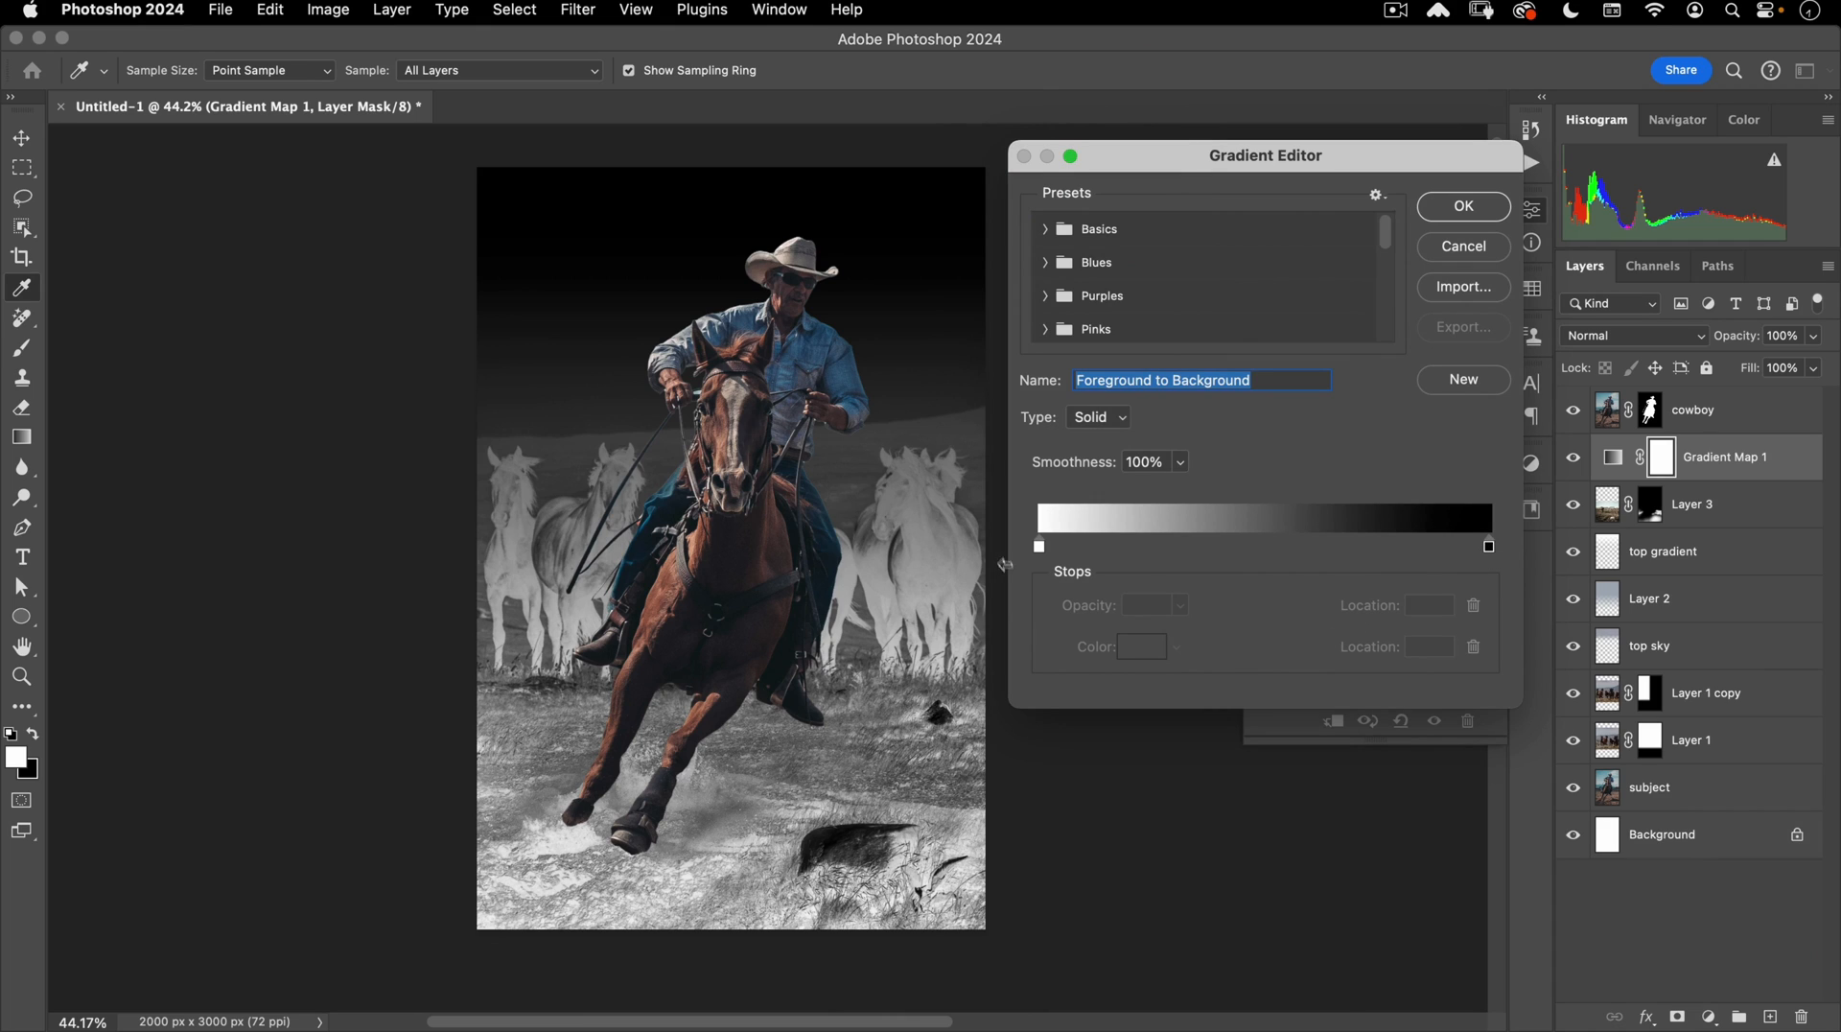
left_click(1037, 544)
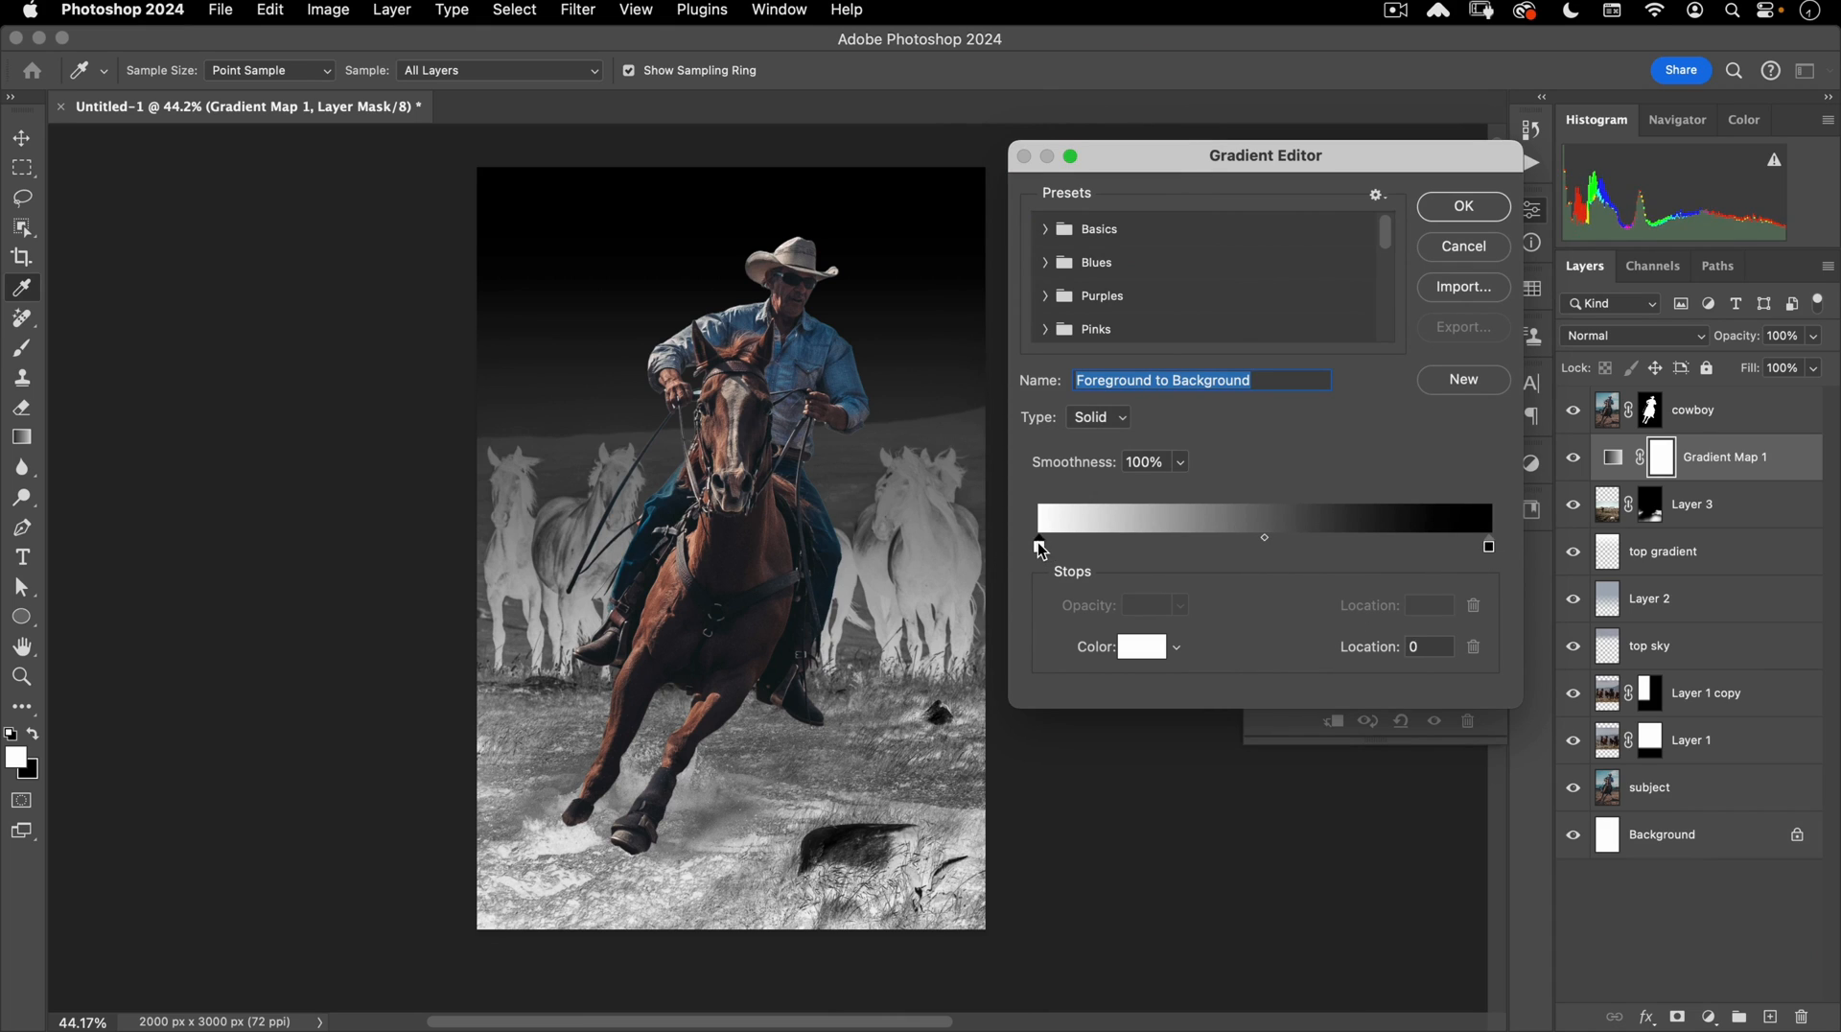
left_click(1141, 646)
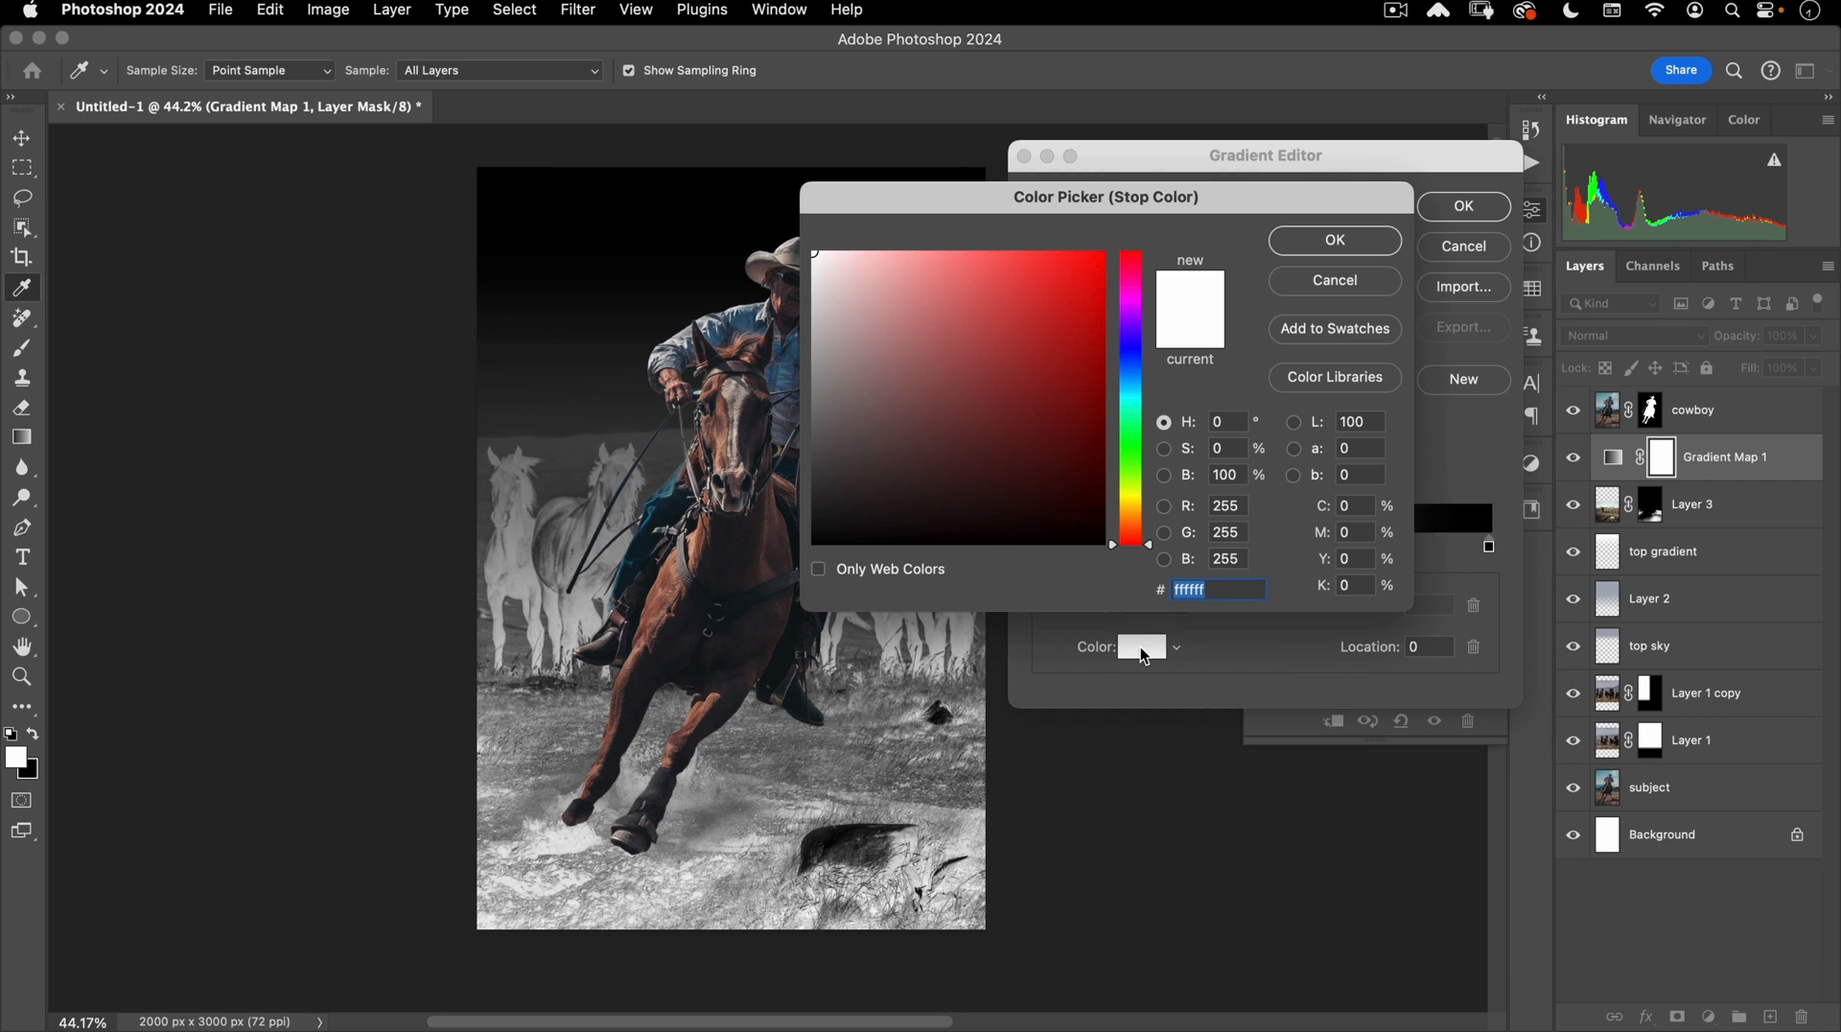
type("000000")
left_click(1199, 612)
left_click(1374, 240)
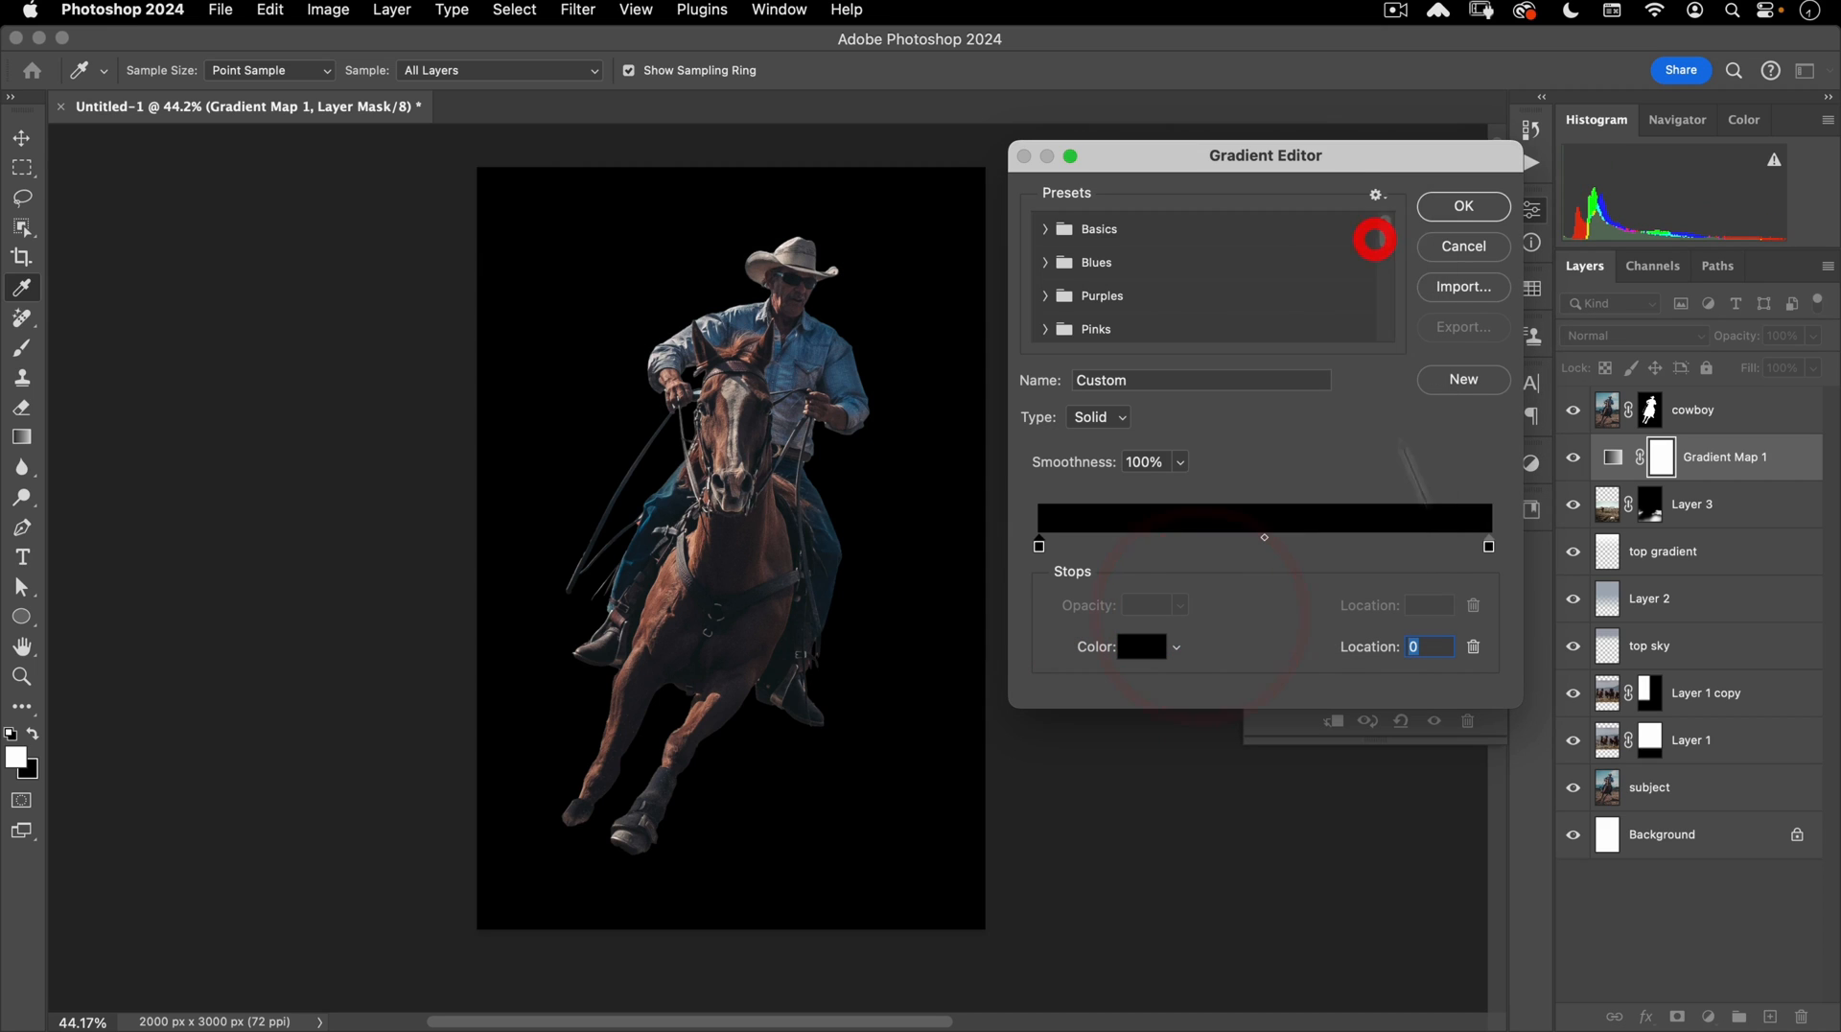
Set the gradient's color stop at location 100 to light teal, 69c4ca.
left_click(1491, 548)
left_click(1141, 647)
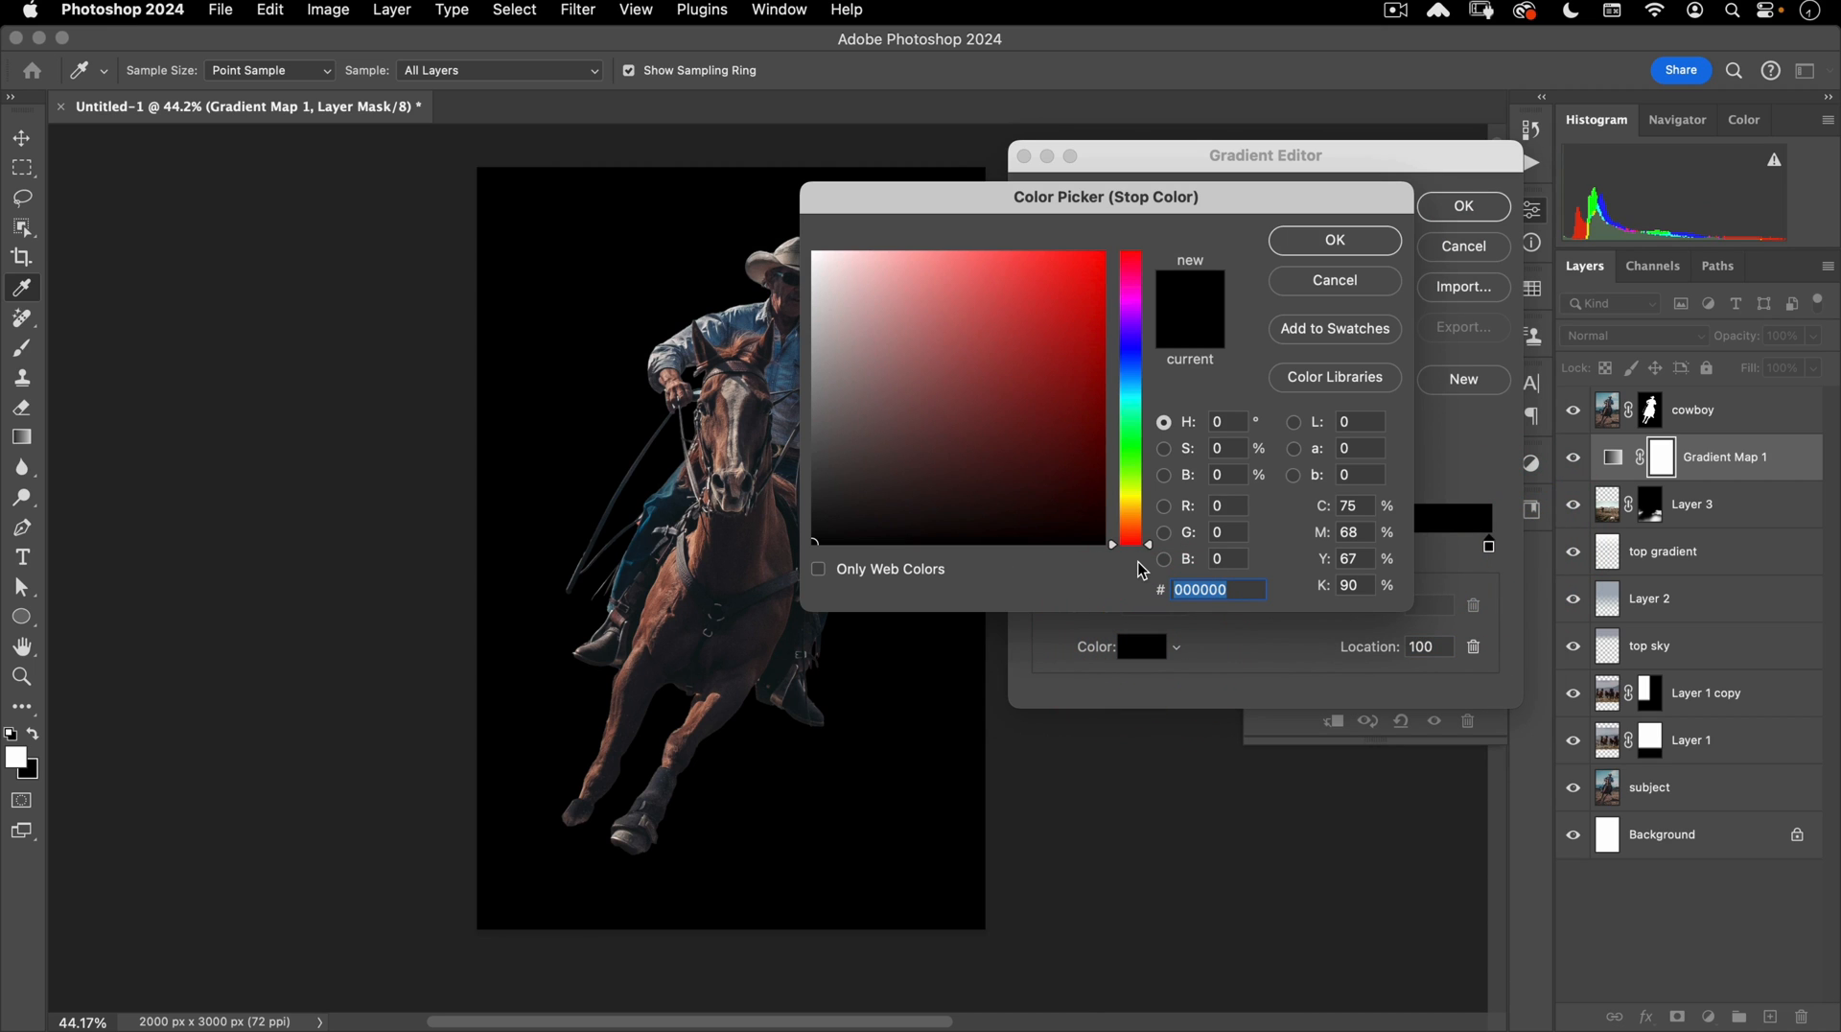
type("69c")
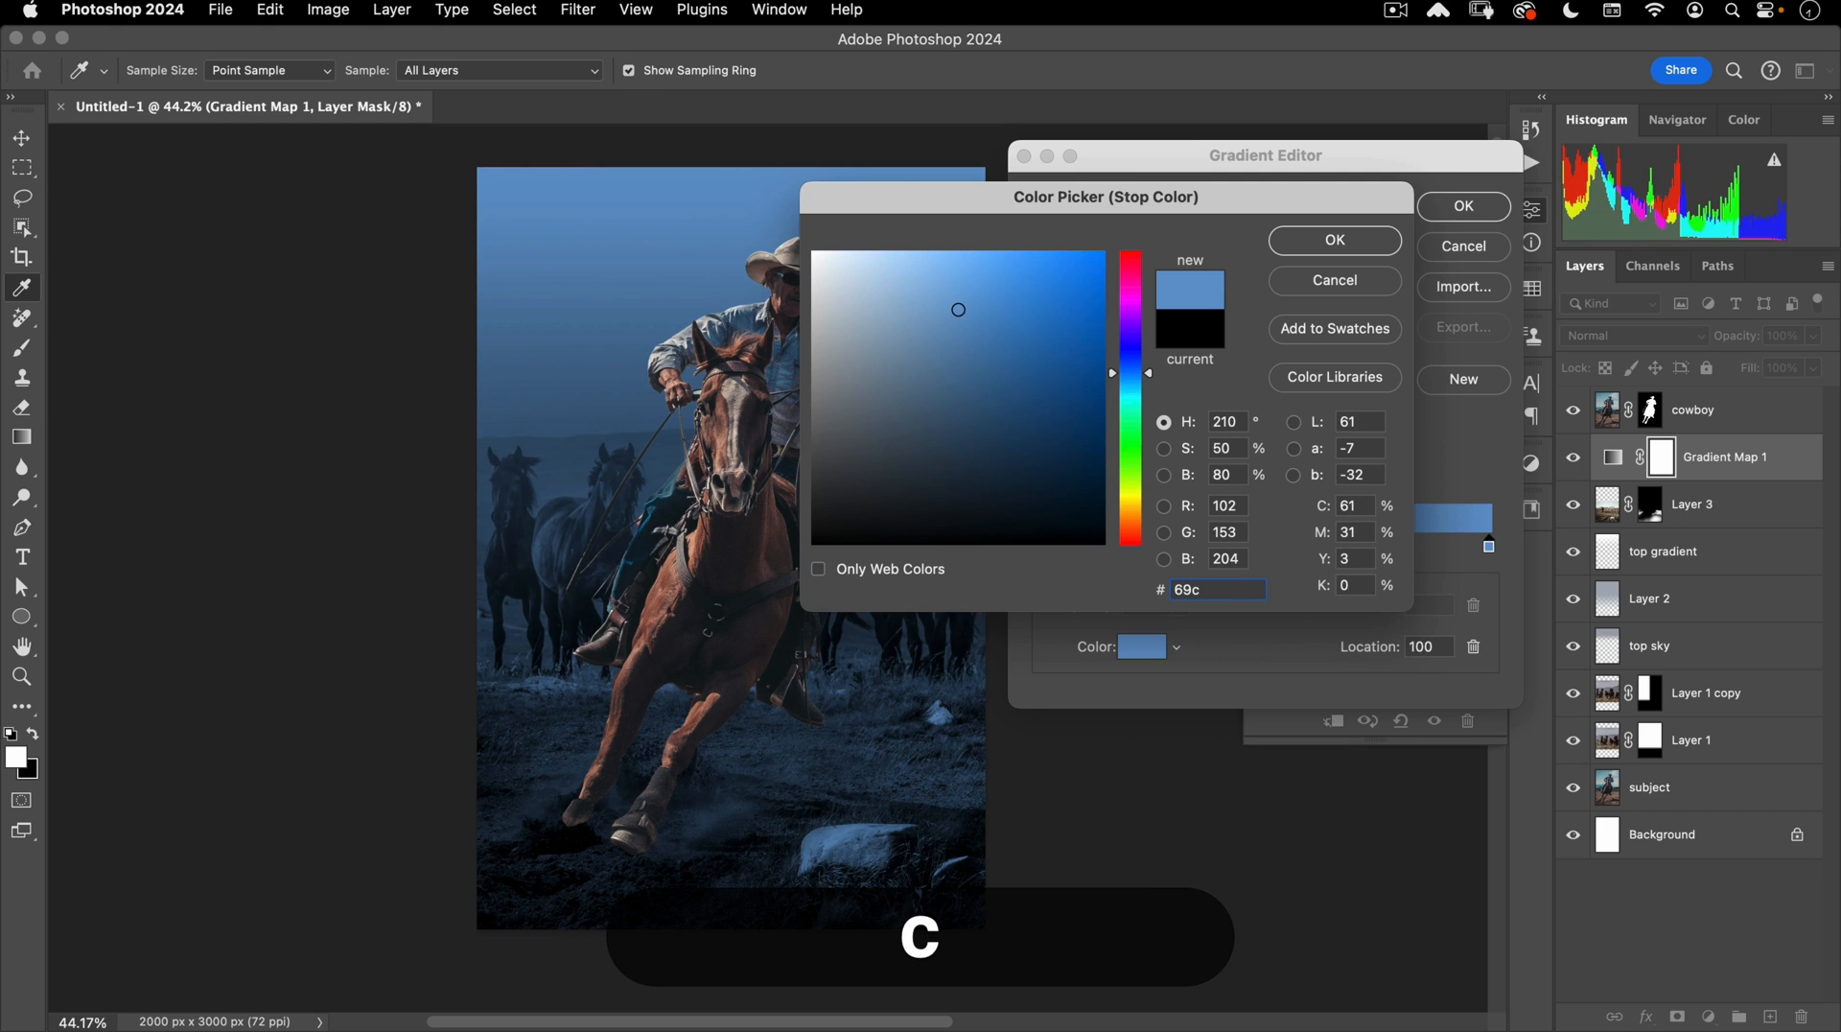
type("4ca")
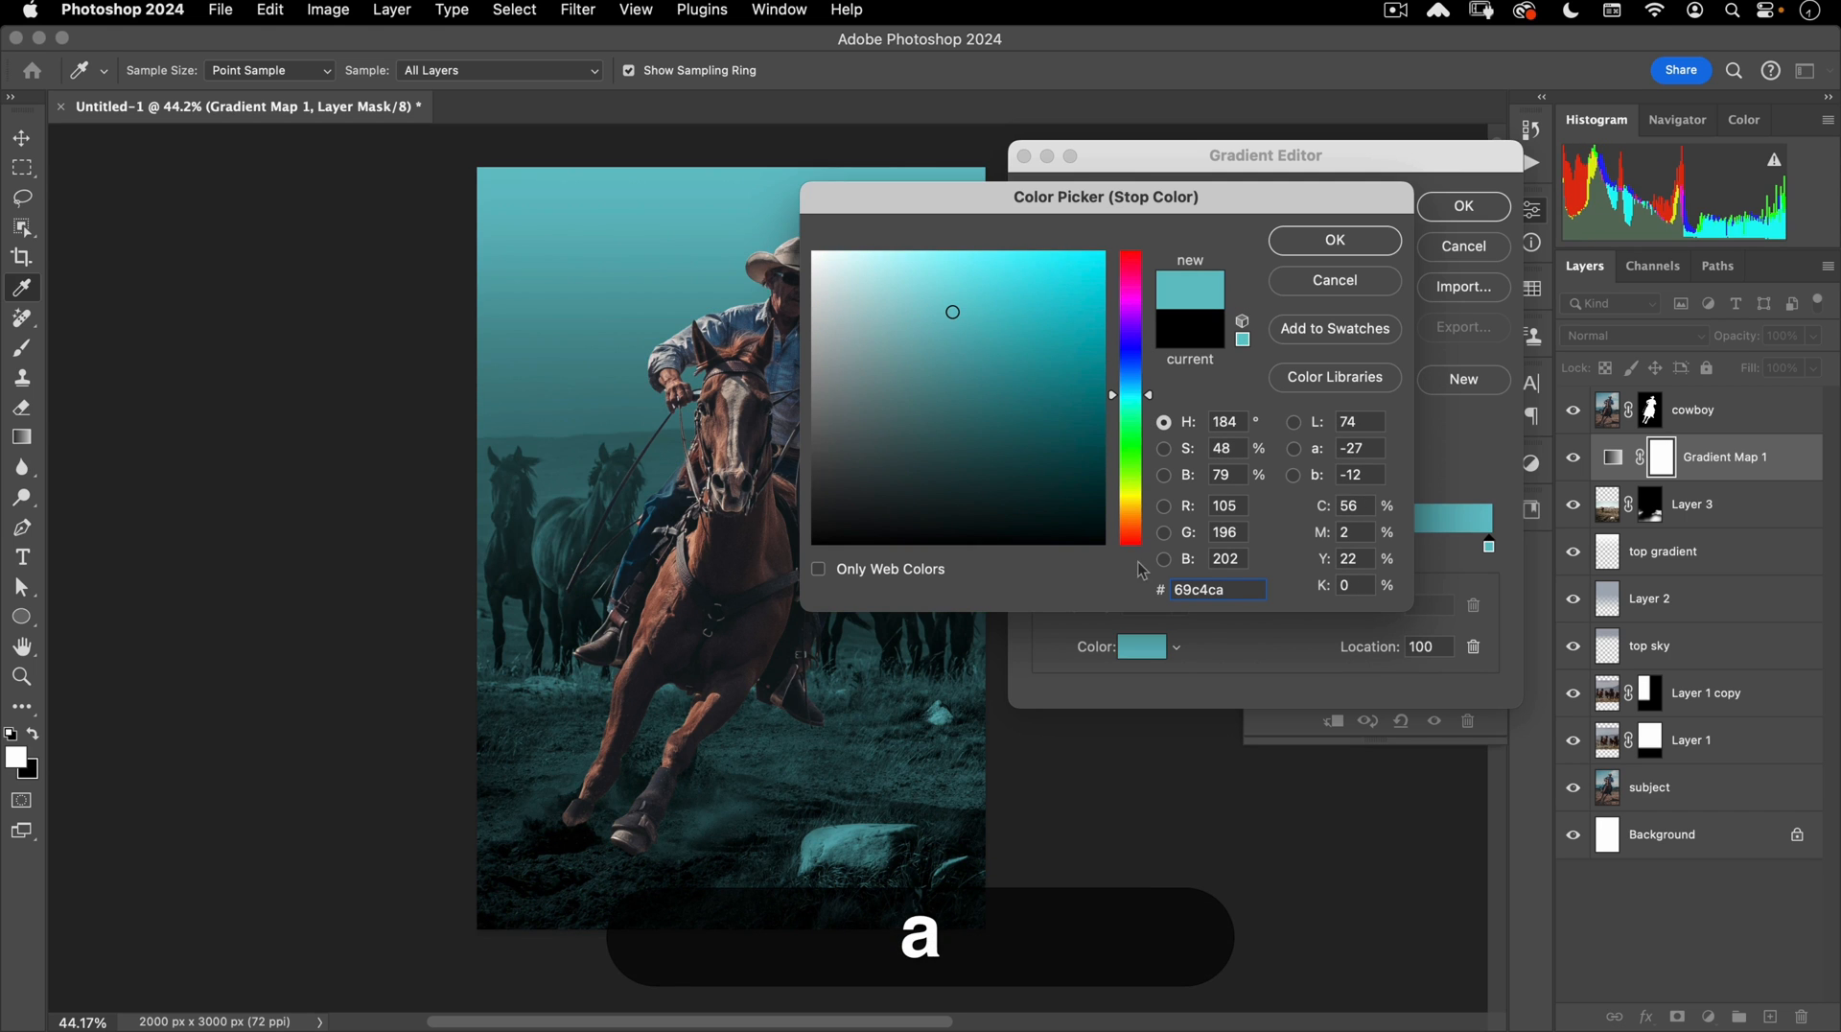
left_click(1328, 242)
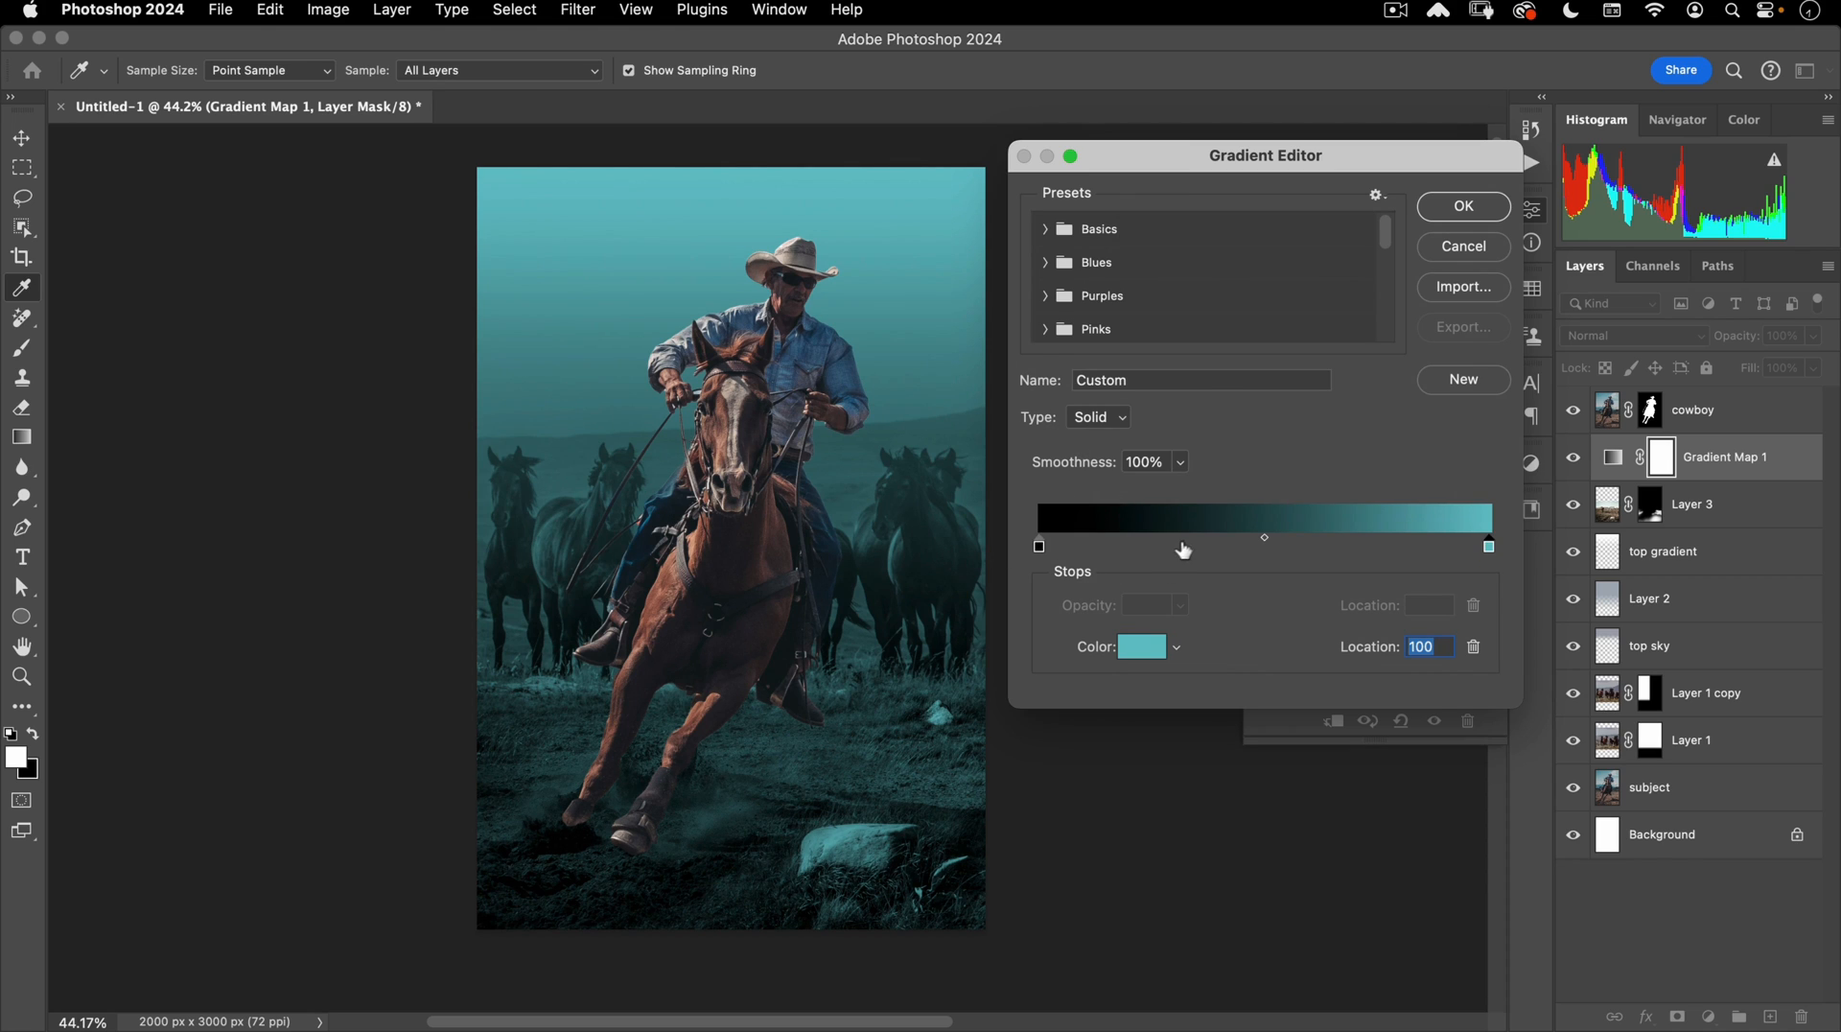
Add a color stop at location 35 in the gradient and set it to dark teal, 054546.
left_click_drag(1175, 553, 1197, 549)
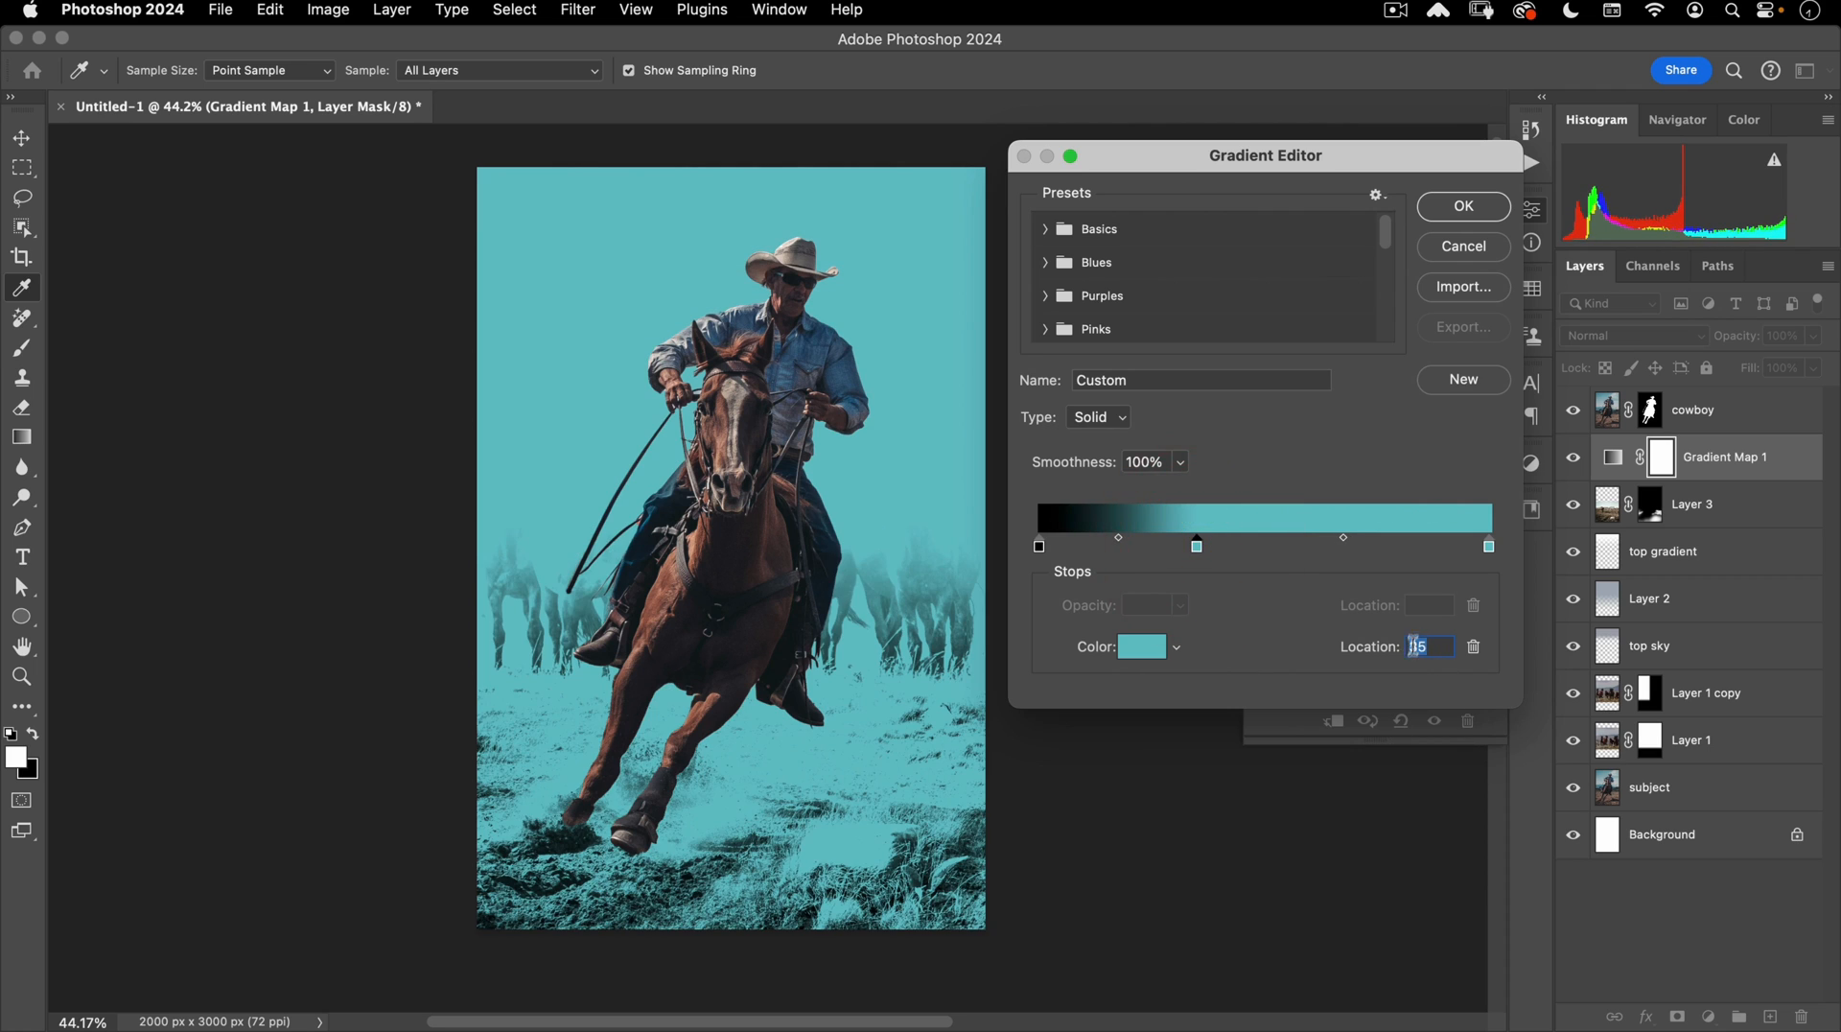
left_click(1142, 648)
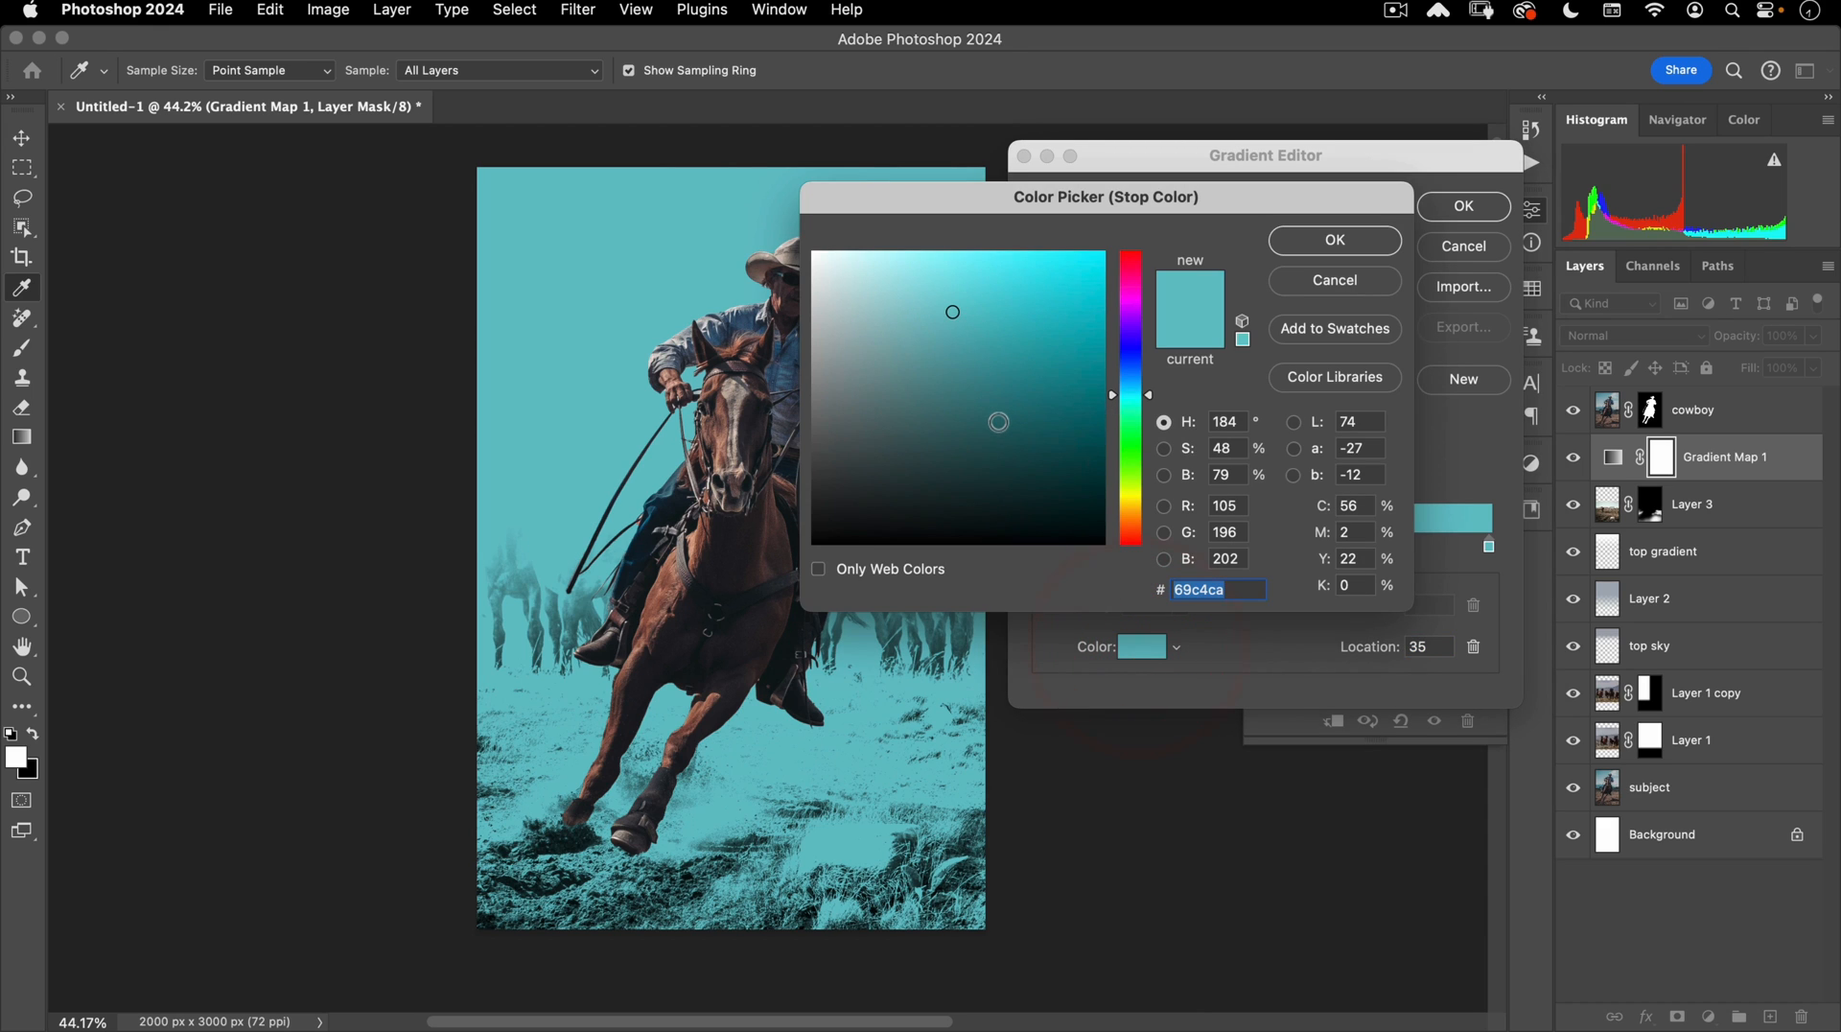
type("05")
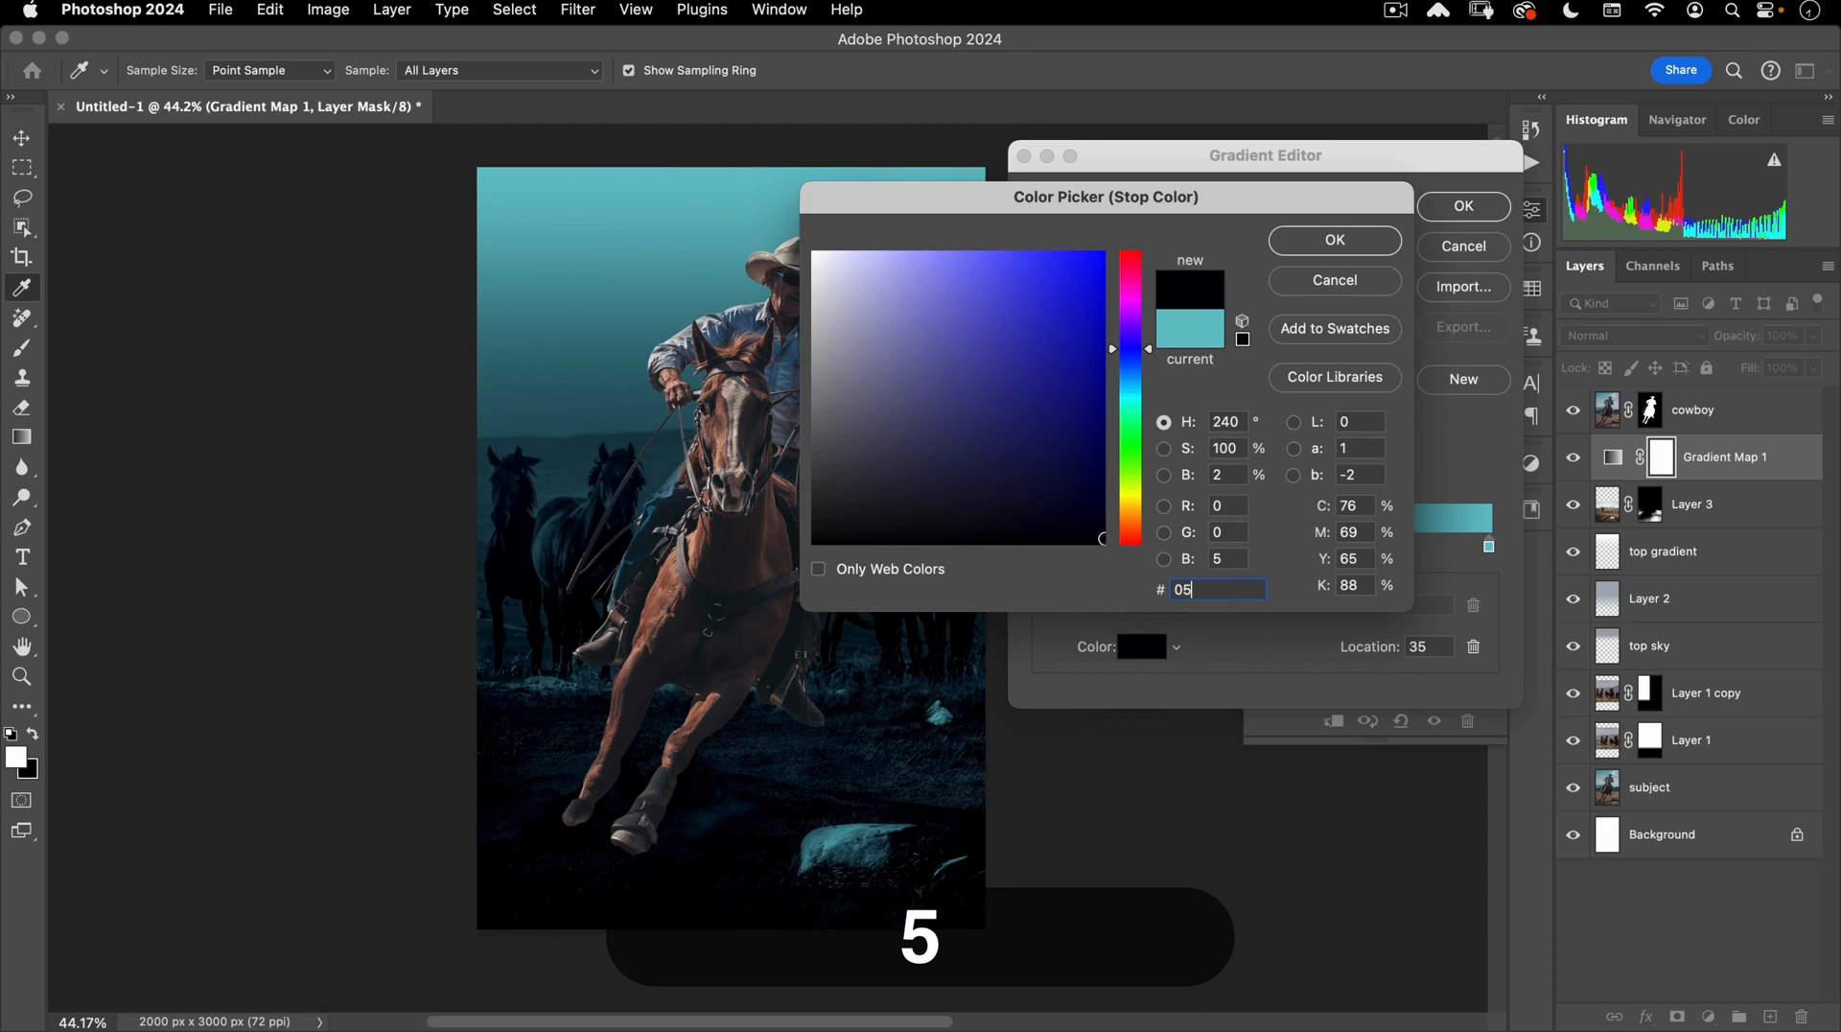
type("45")
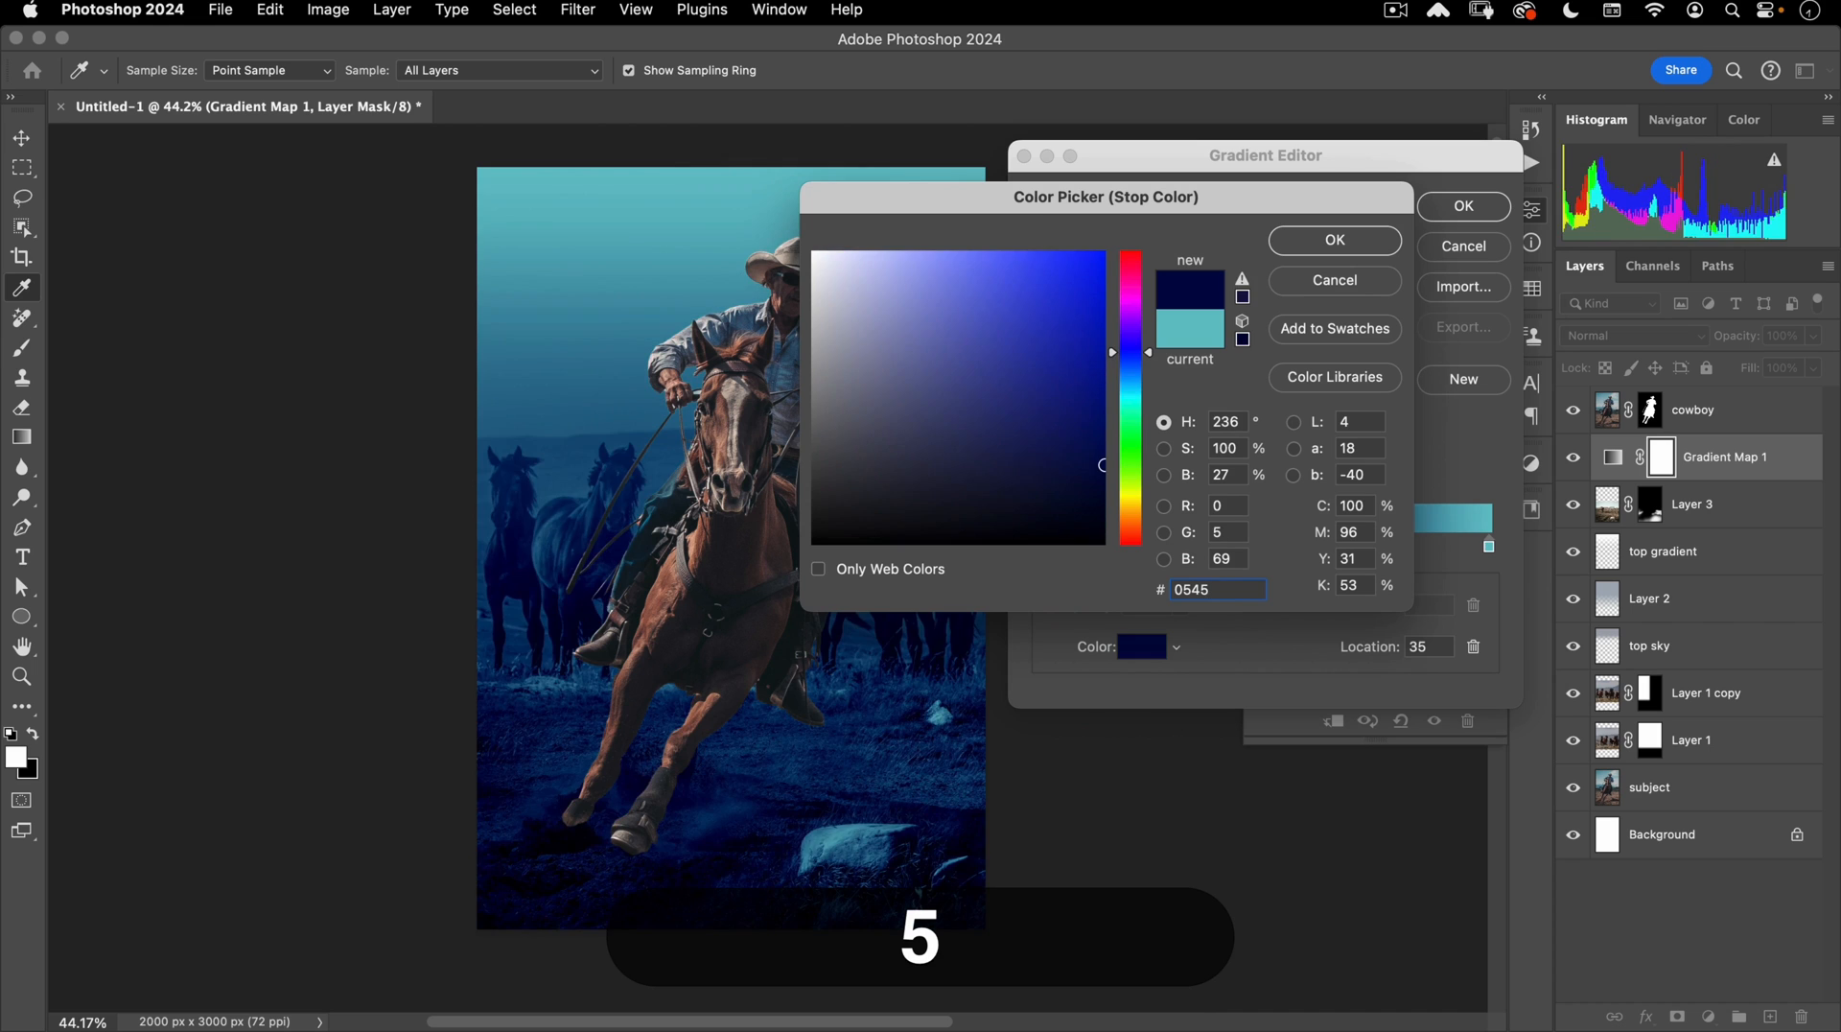
type("46")
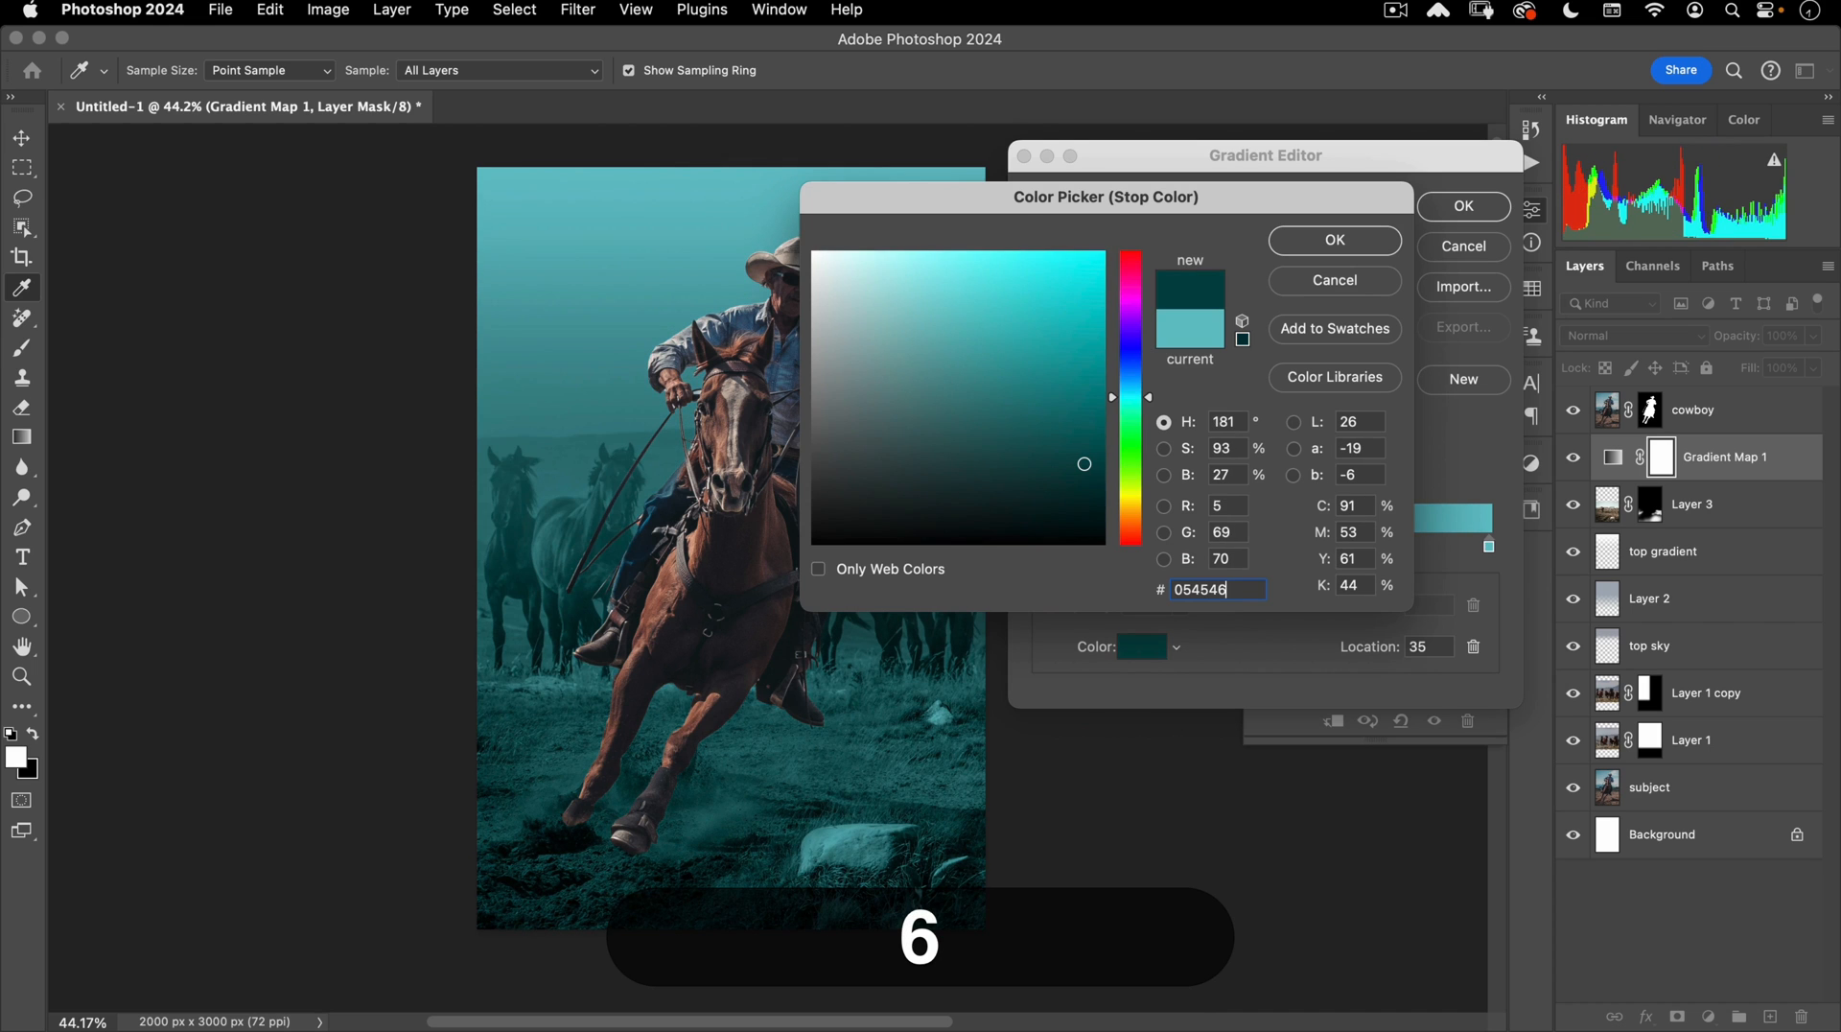
left_click(1347, 240)
Add a color stop at location 75, set it to medium teal 188888, and apply the edited gradient.
left_click(1370, 546)
left_click_drag(1371, 544, 1379, 549)
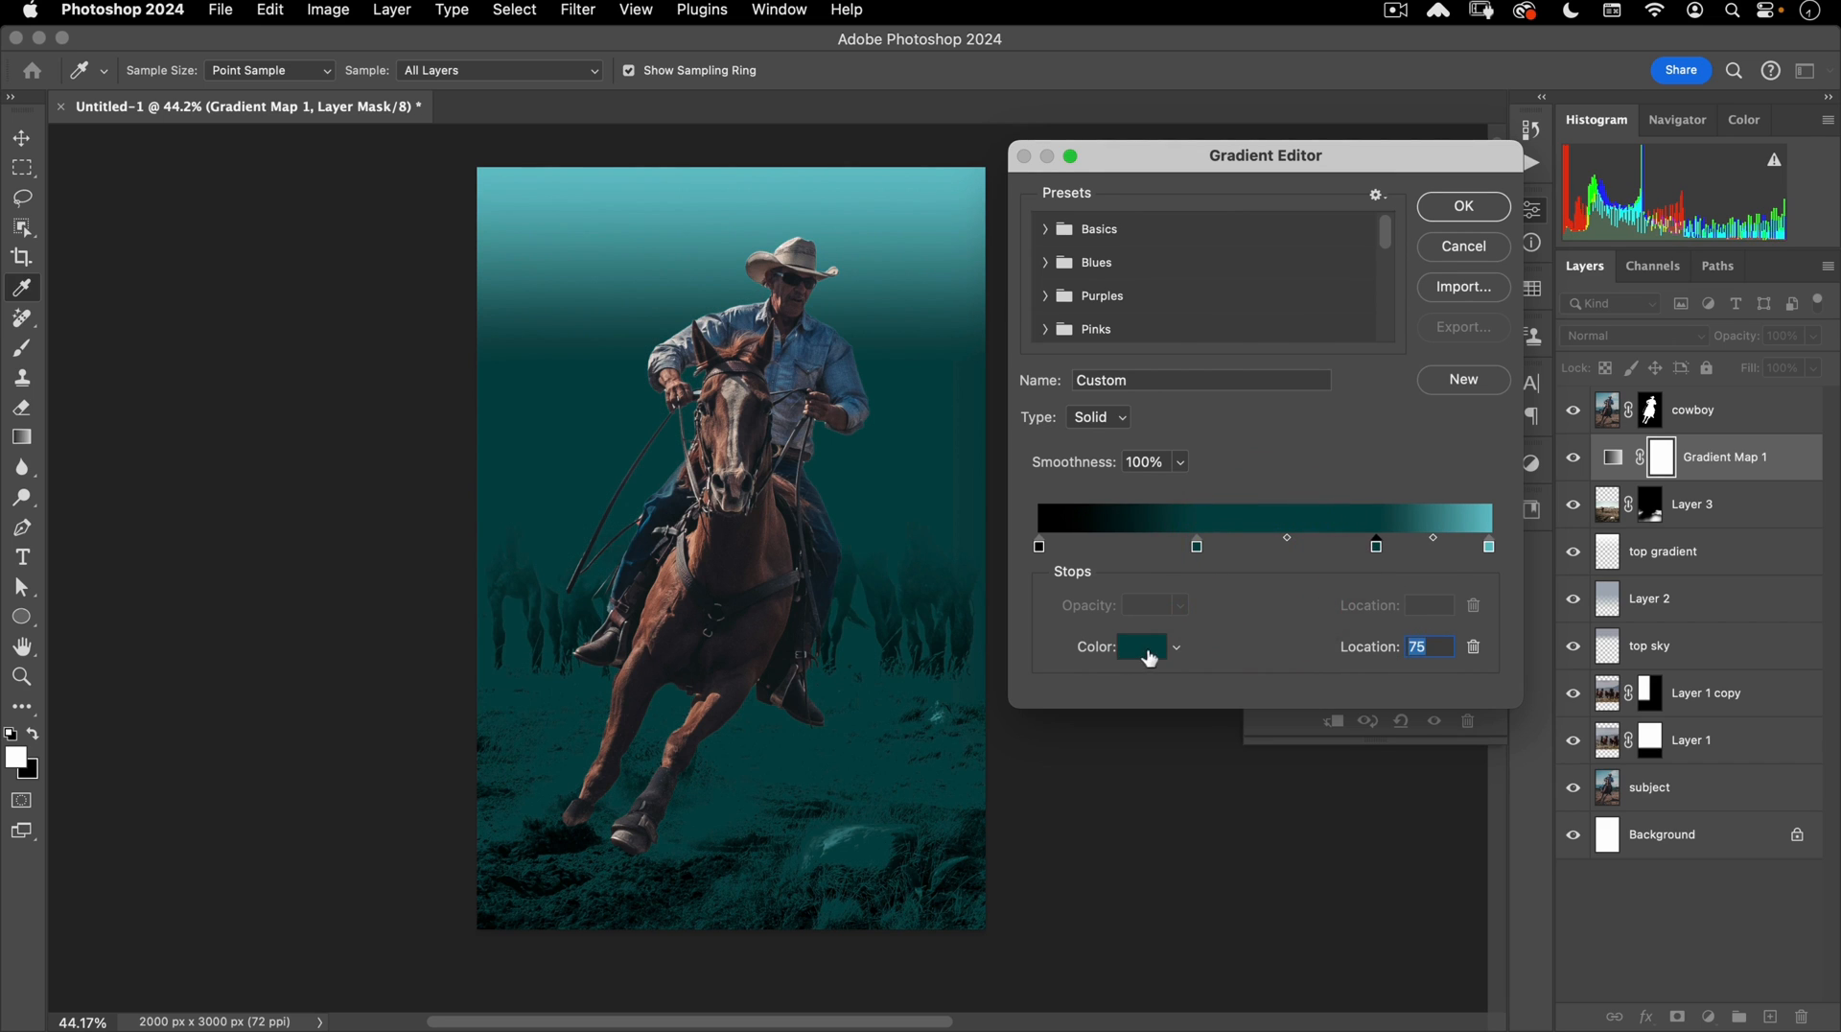
left_click(1150, 648)
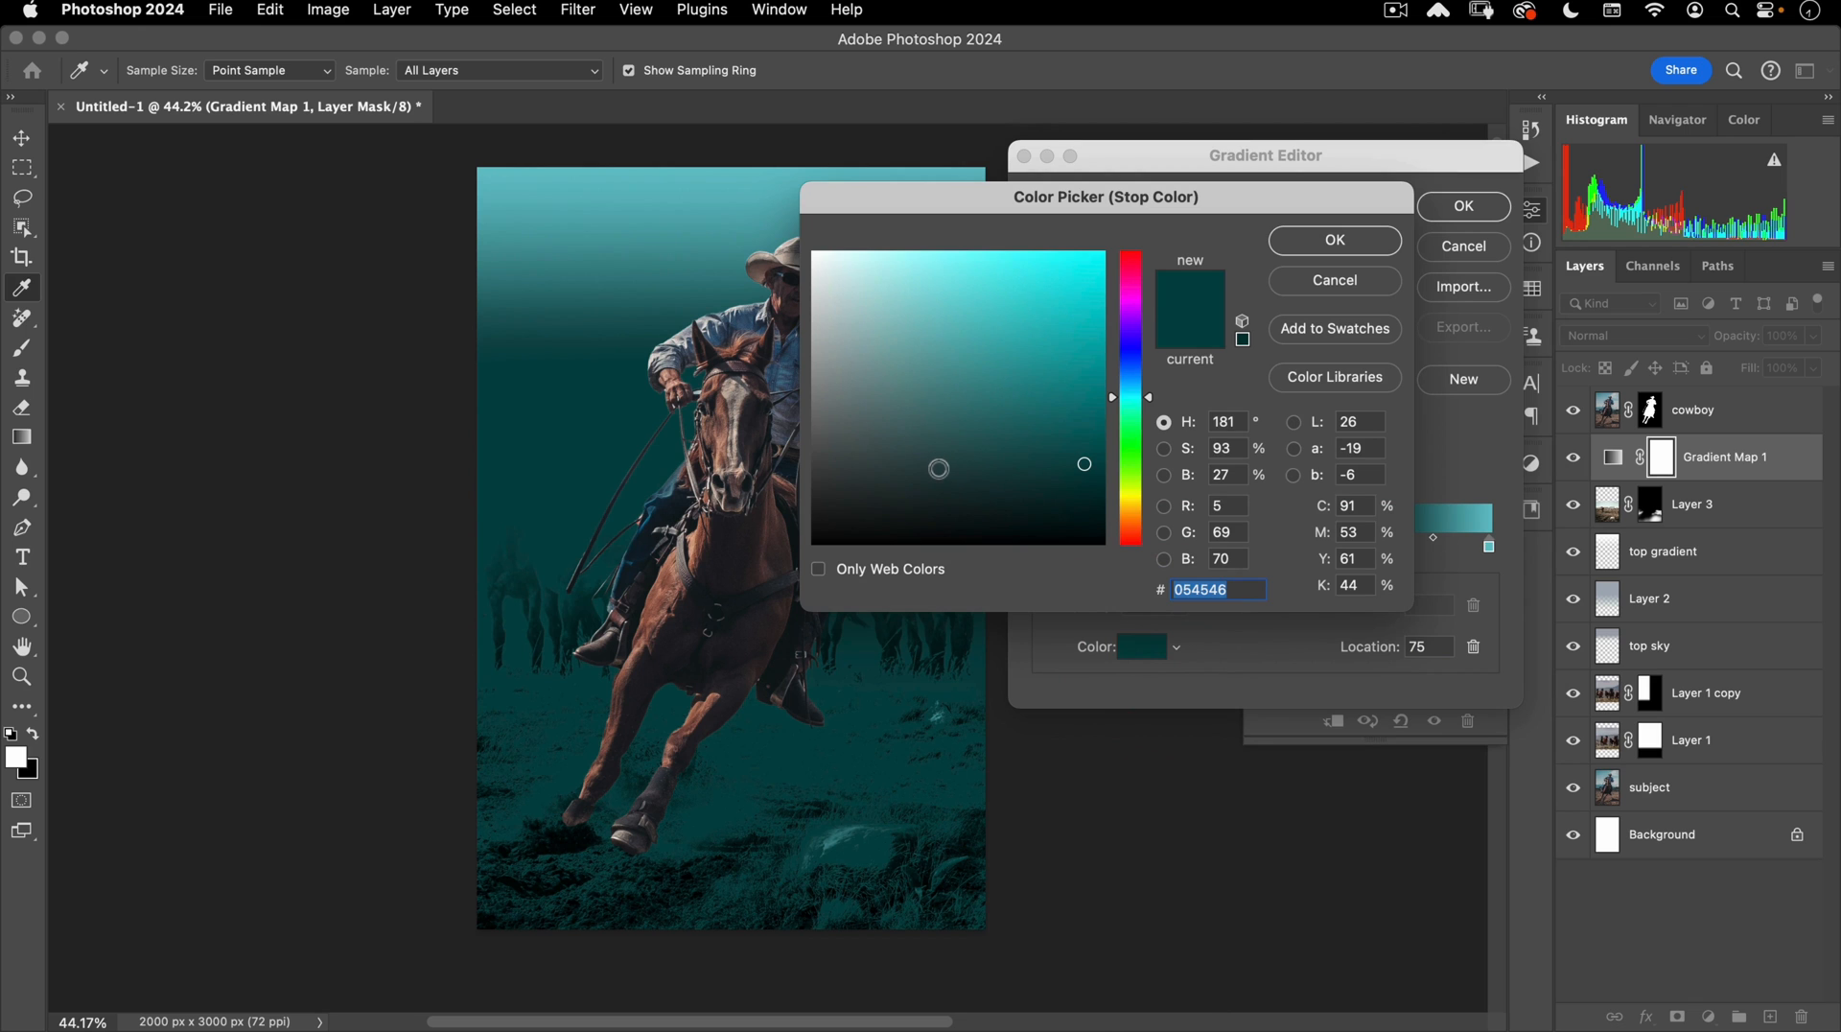
type("18888")
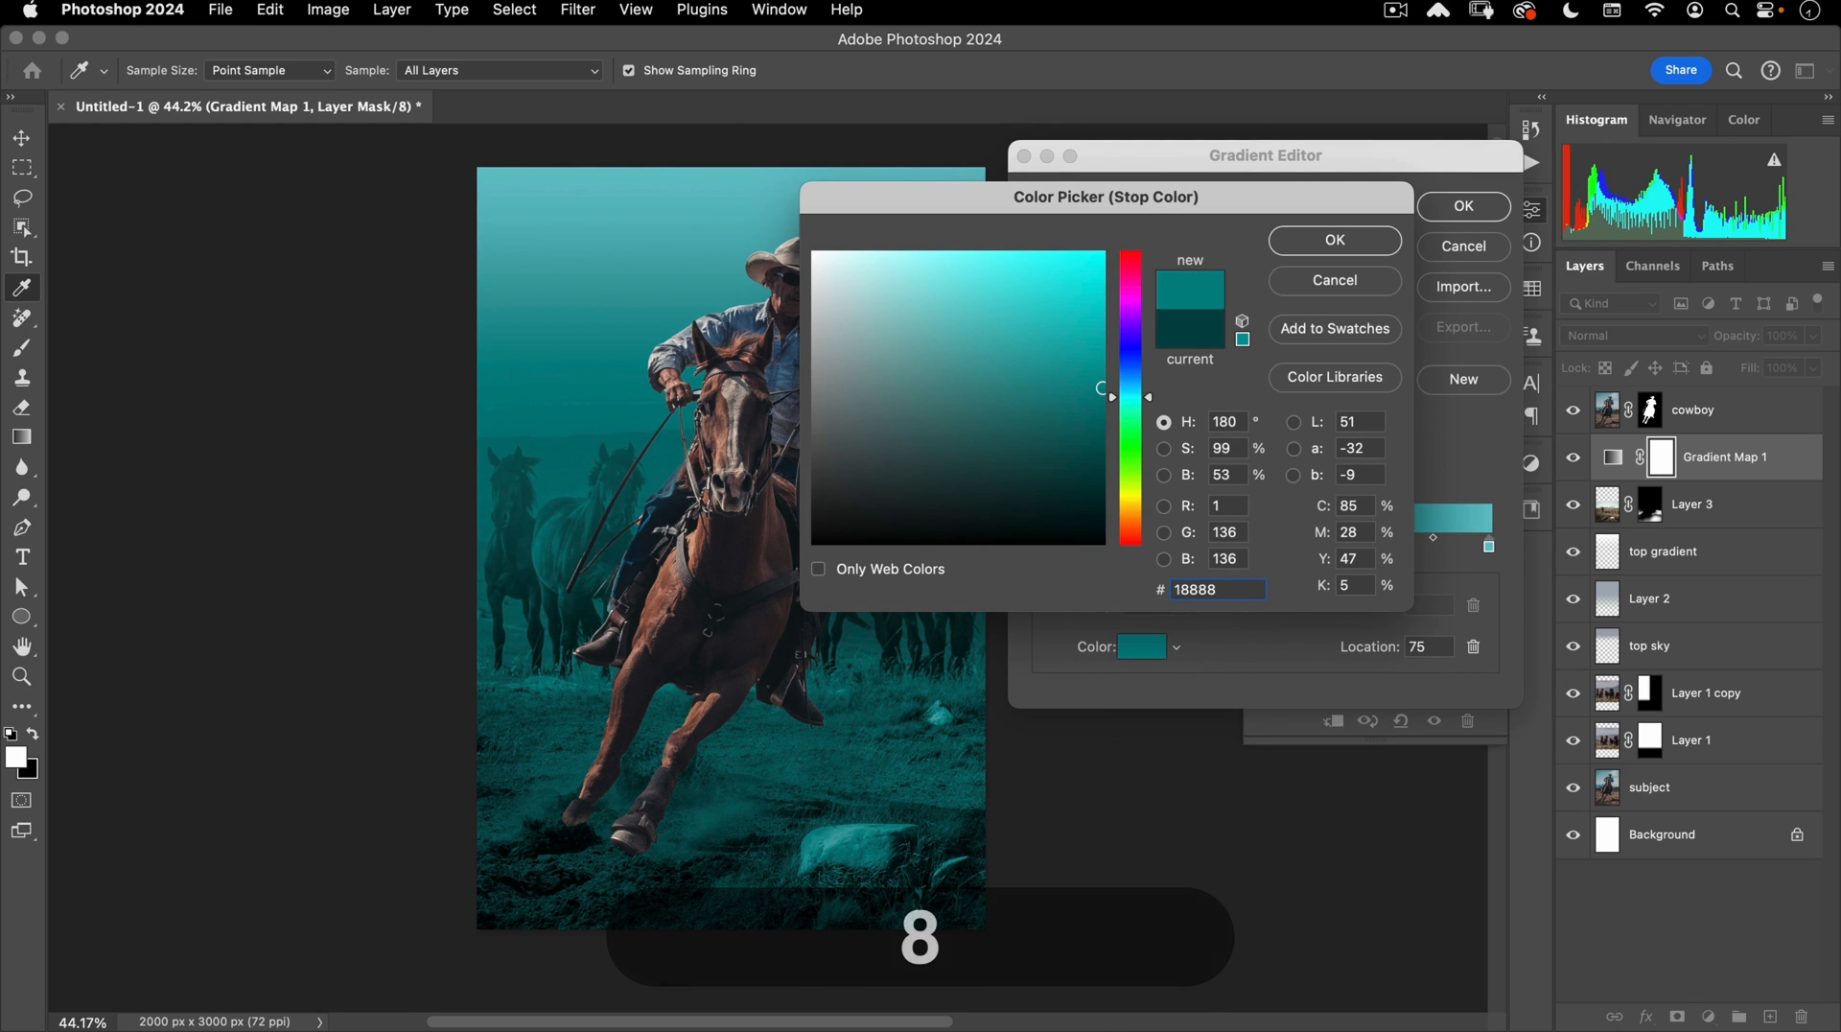
type("8")
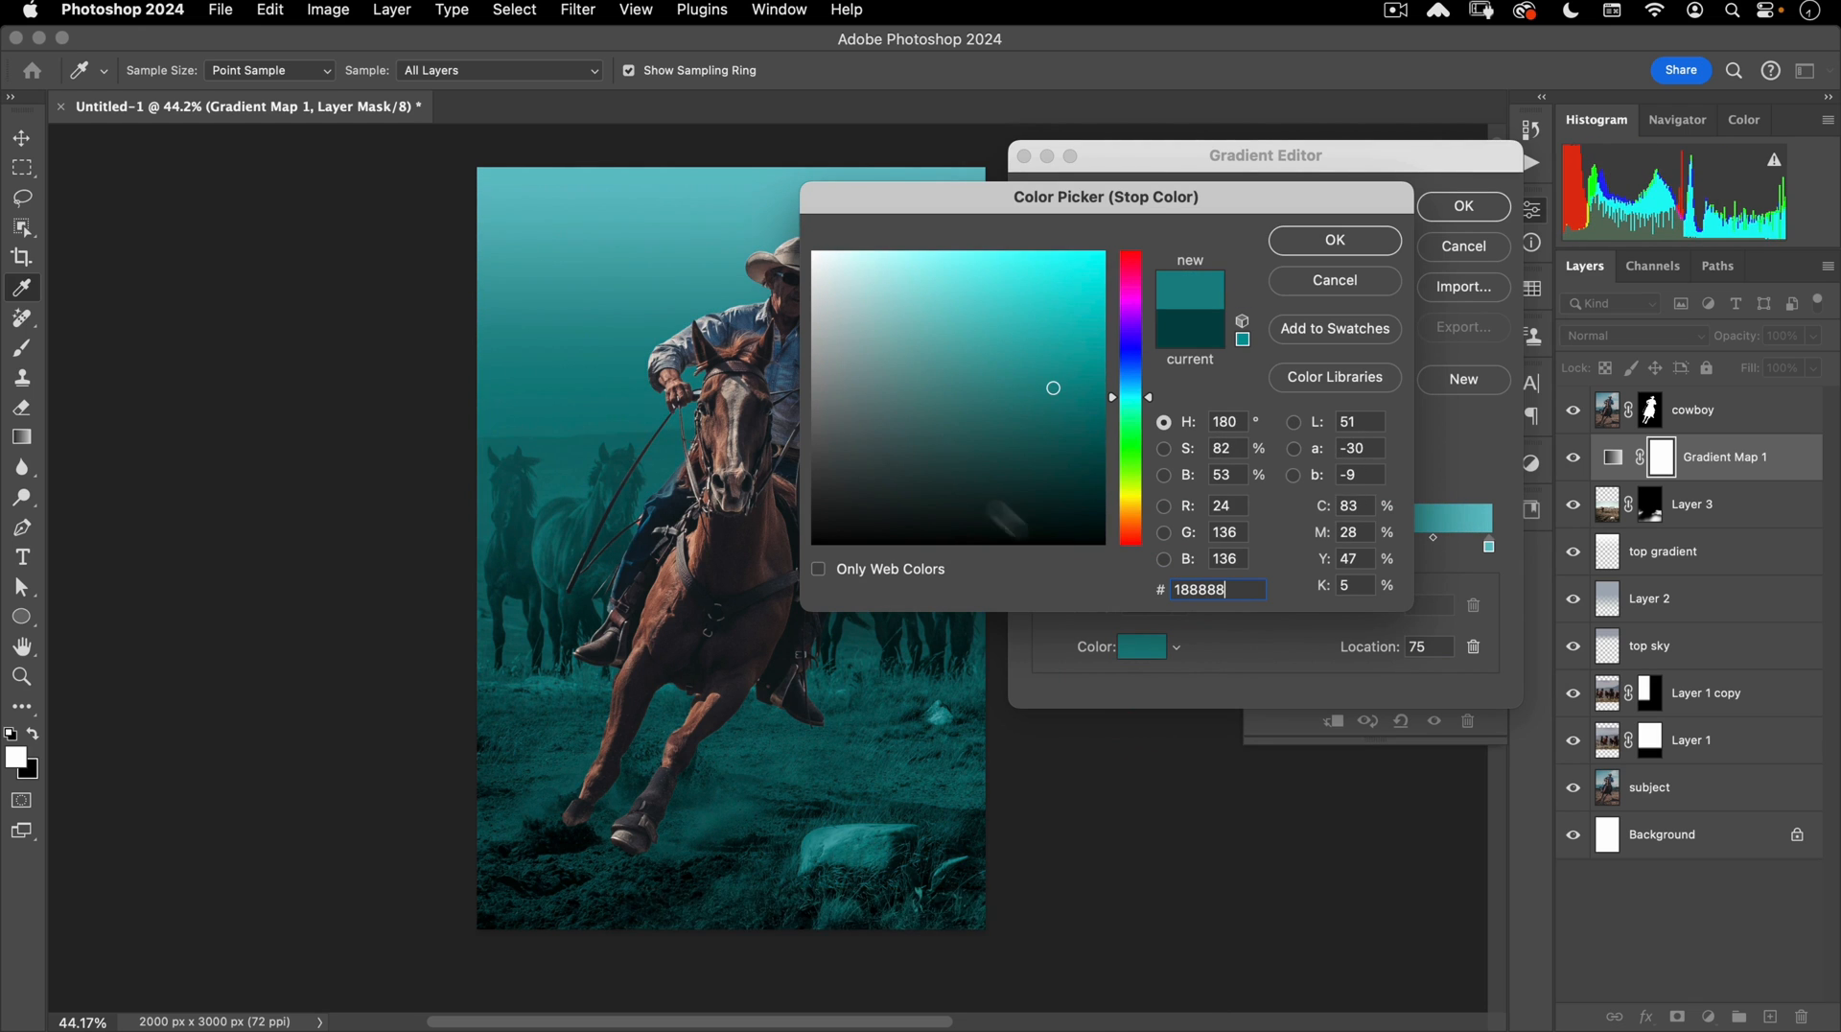
left_click(1303, 240)
left_click(1482, 213)
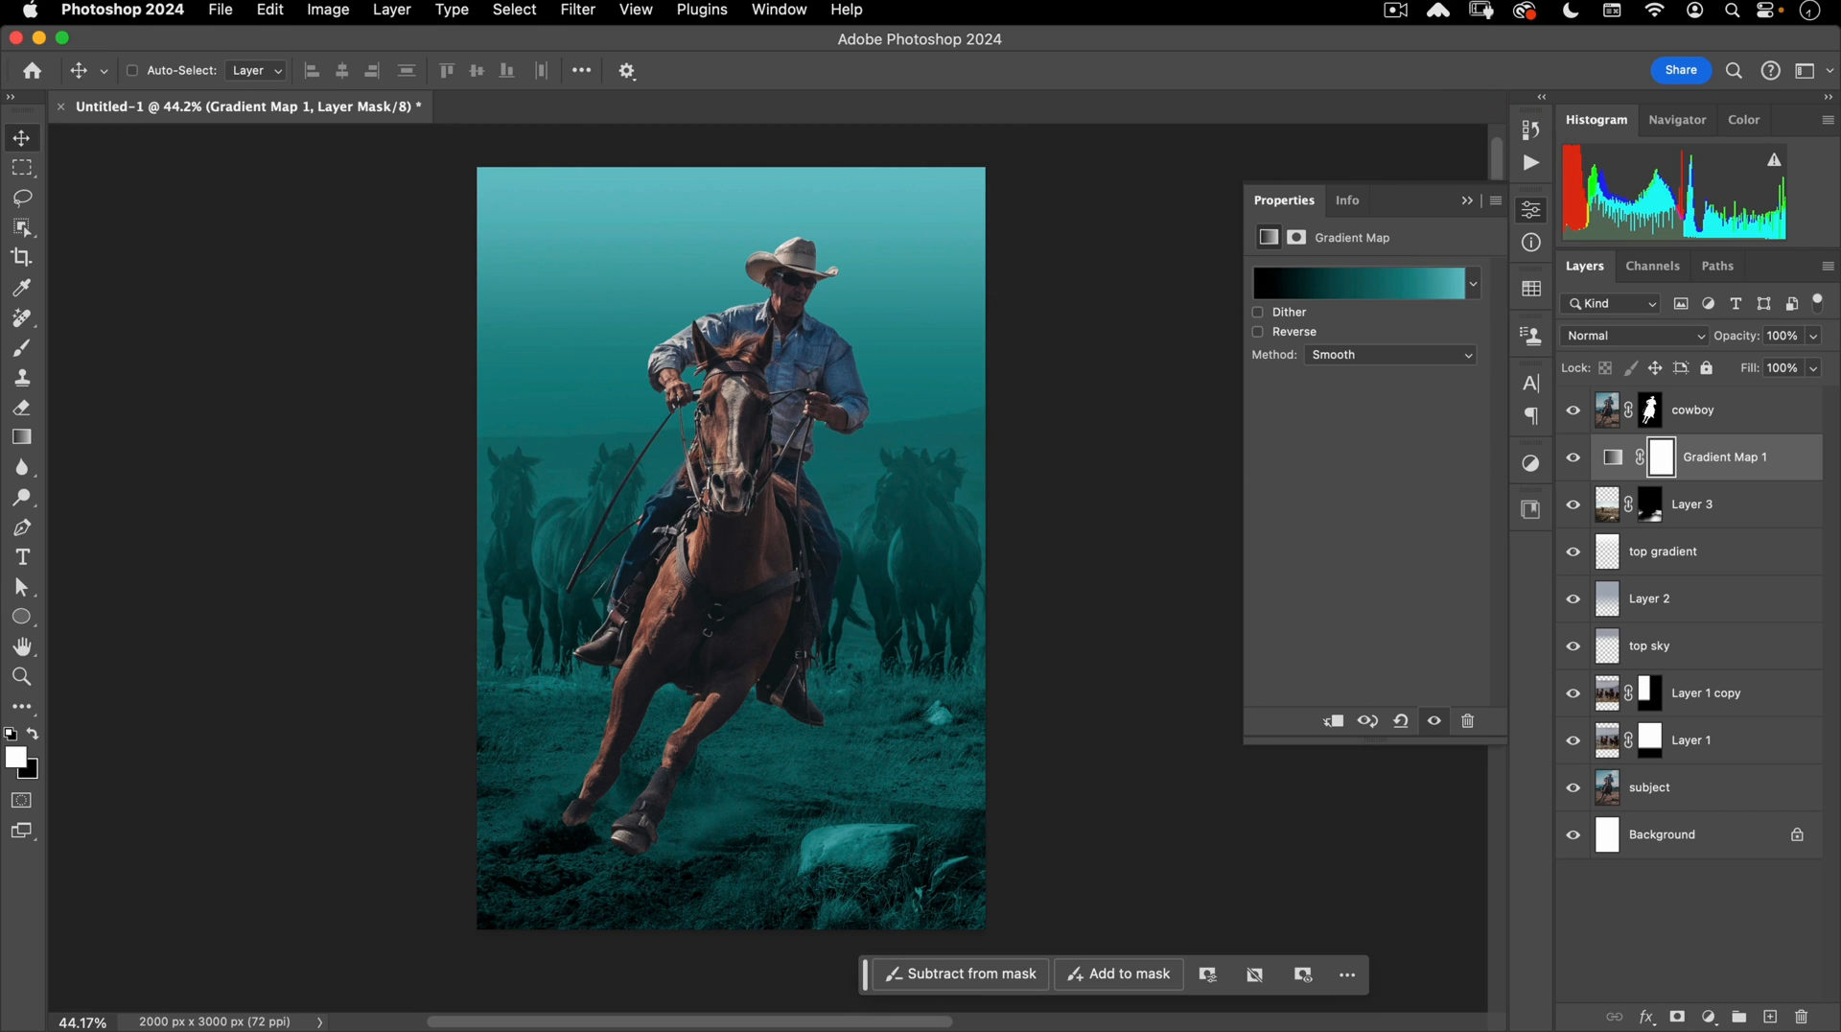
Set Layer 2's opacity to 65%.
left_click(1693, 601)
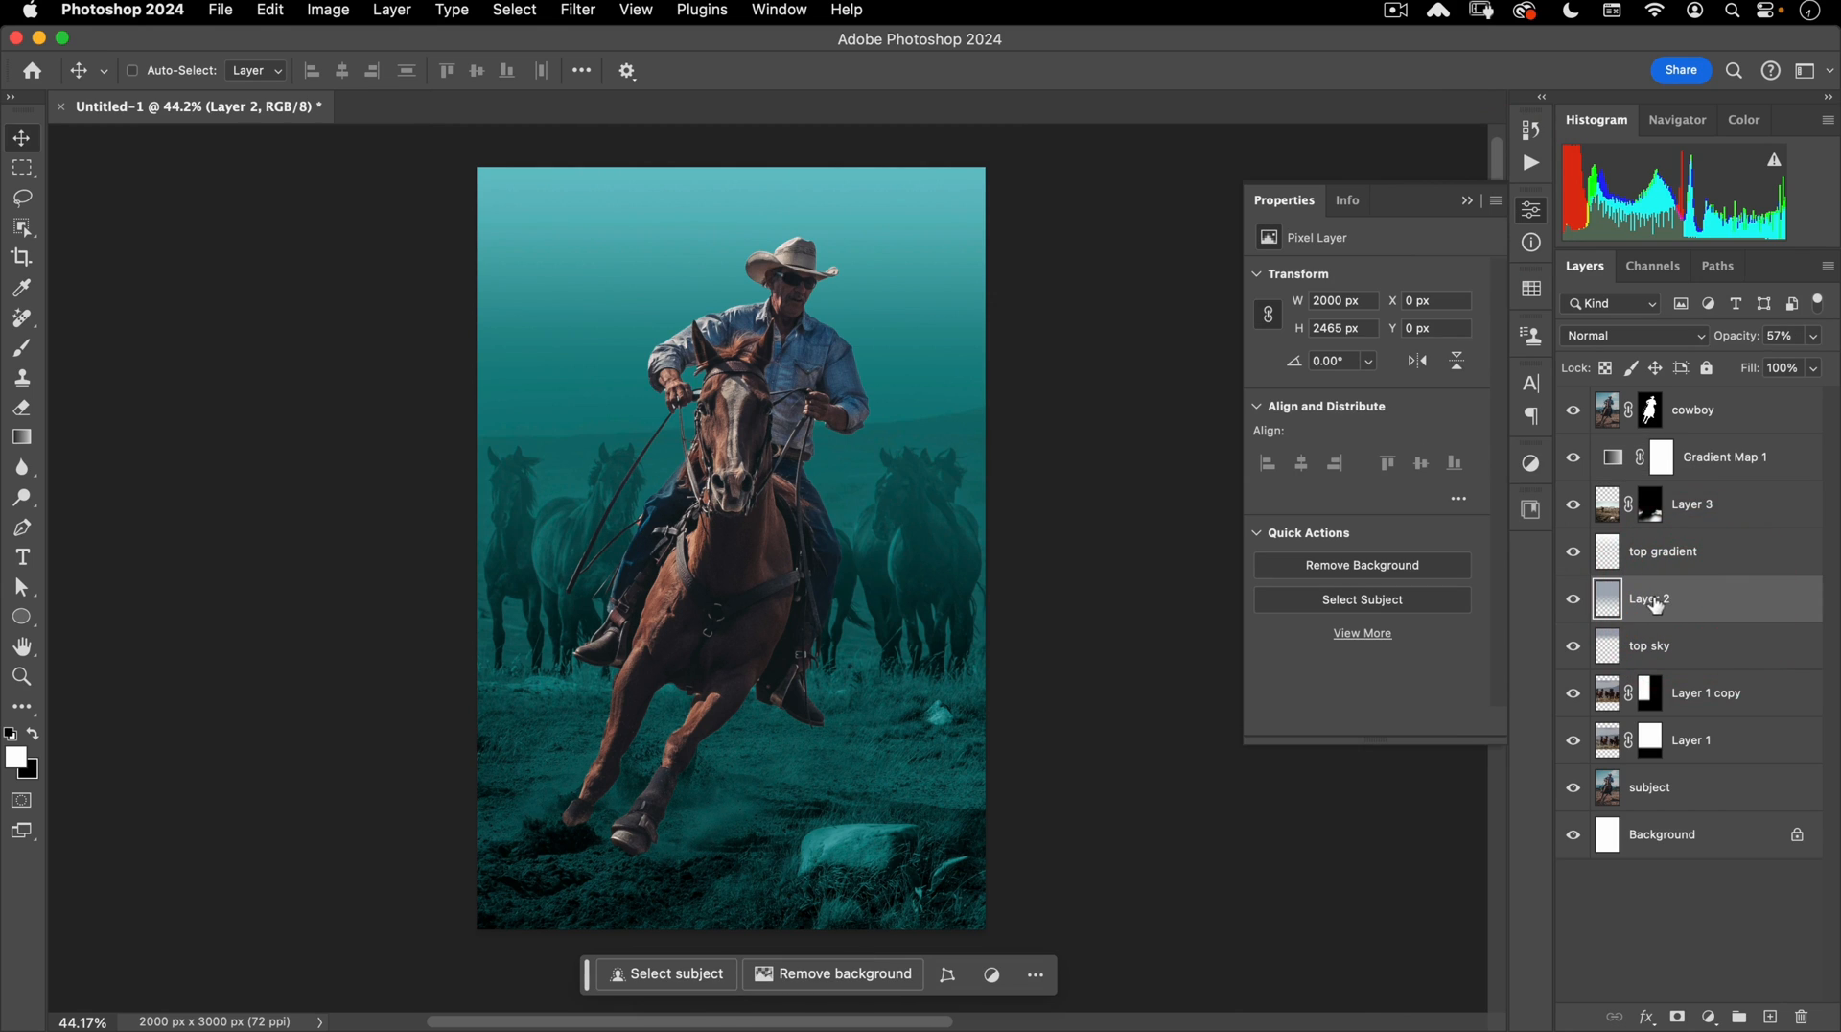
left_click_drag(1742, 337, 1751, 334)
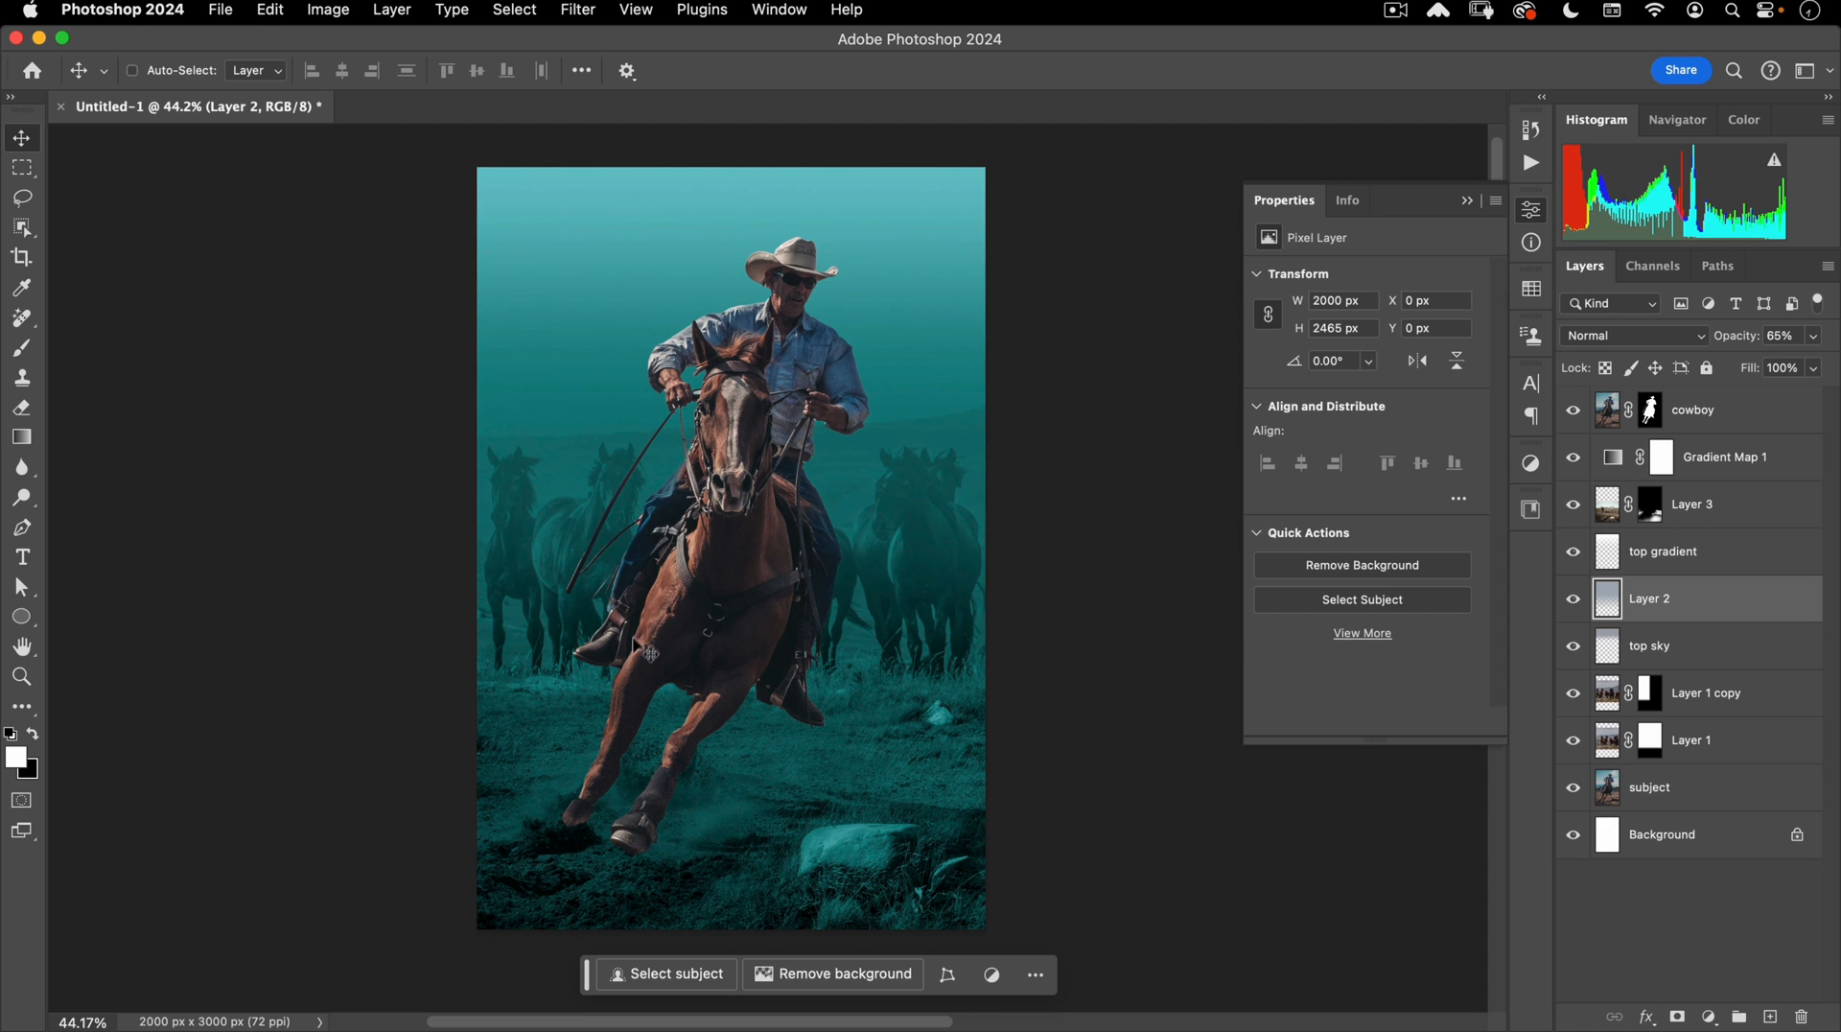
Add a Curves adjustment clipped to the cowboy layer and move its RGB black point to input 2, output 0.
key("super")
left_click_drag(585, 666, 844, 439)
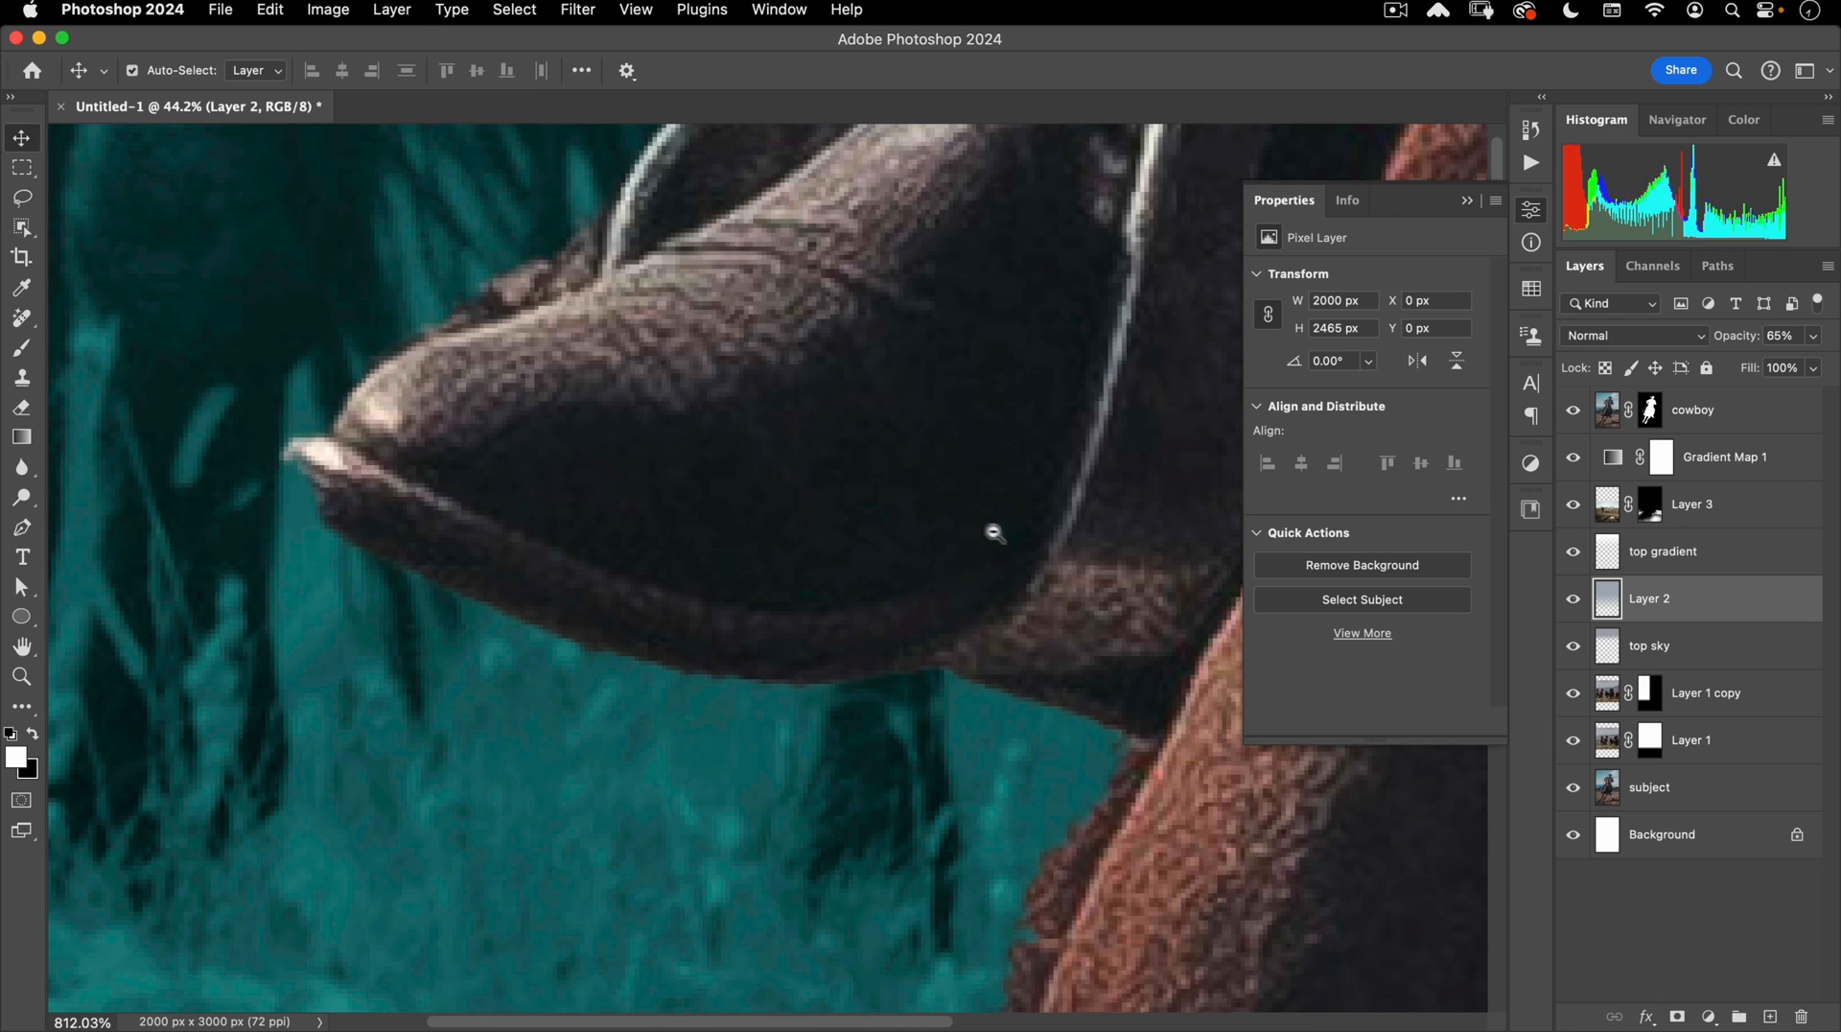
left_click(674, 657, "alt")
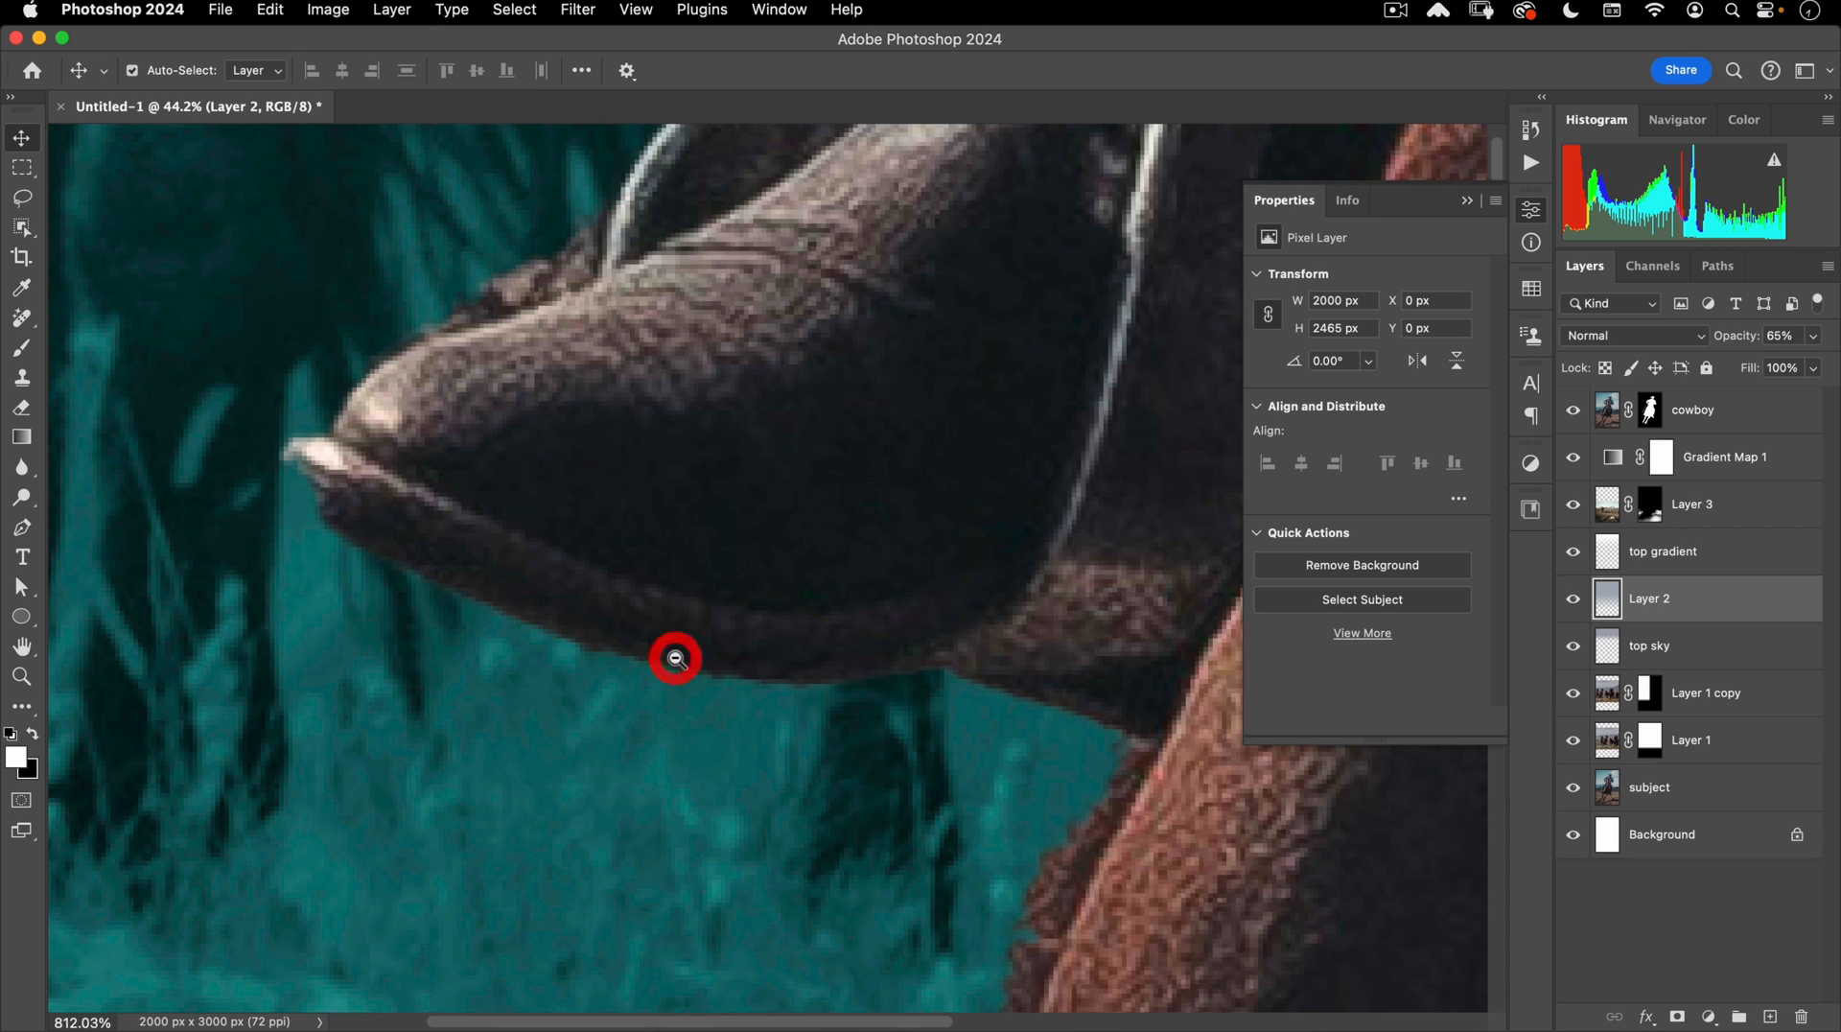
left_click(676, 658, "alt")
key("cmd+0")
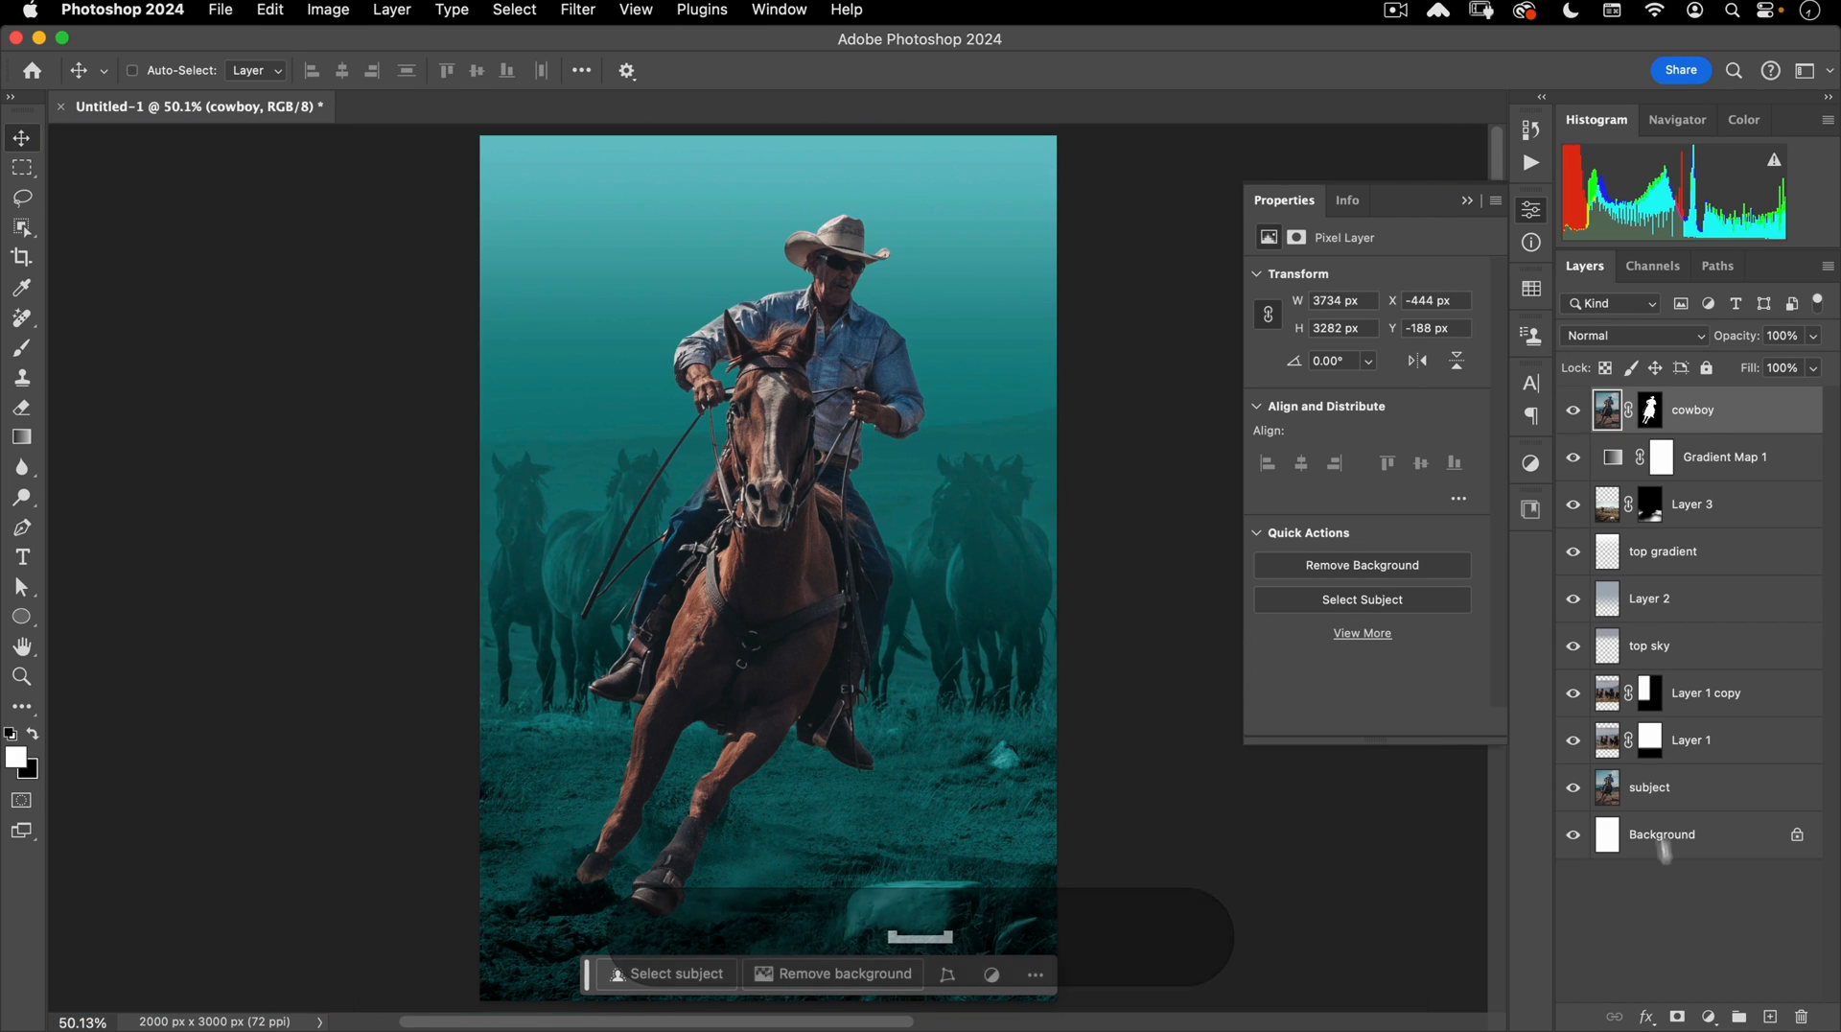
left_click(1708, 1016)
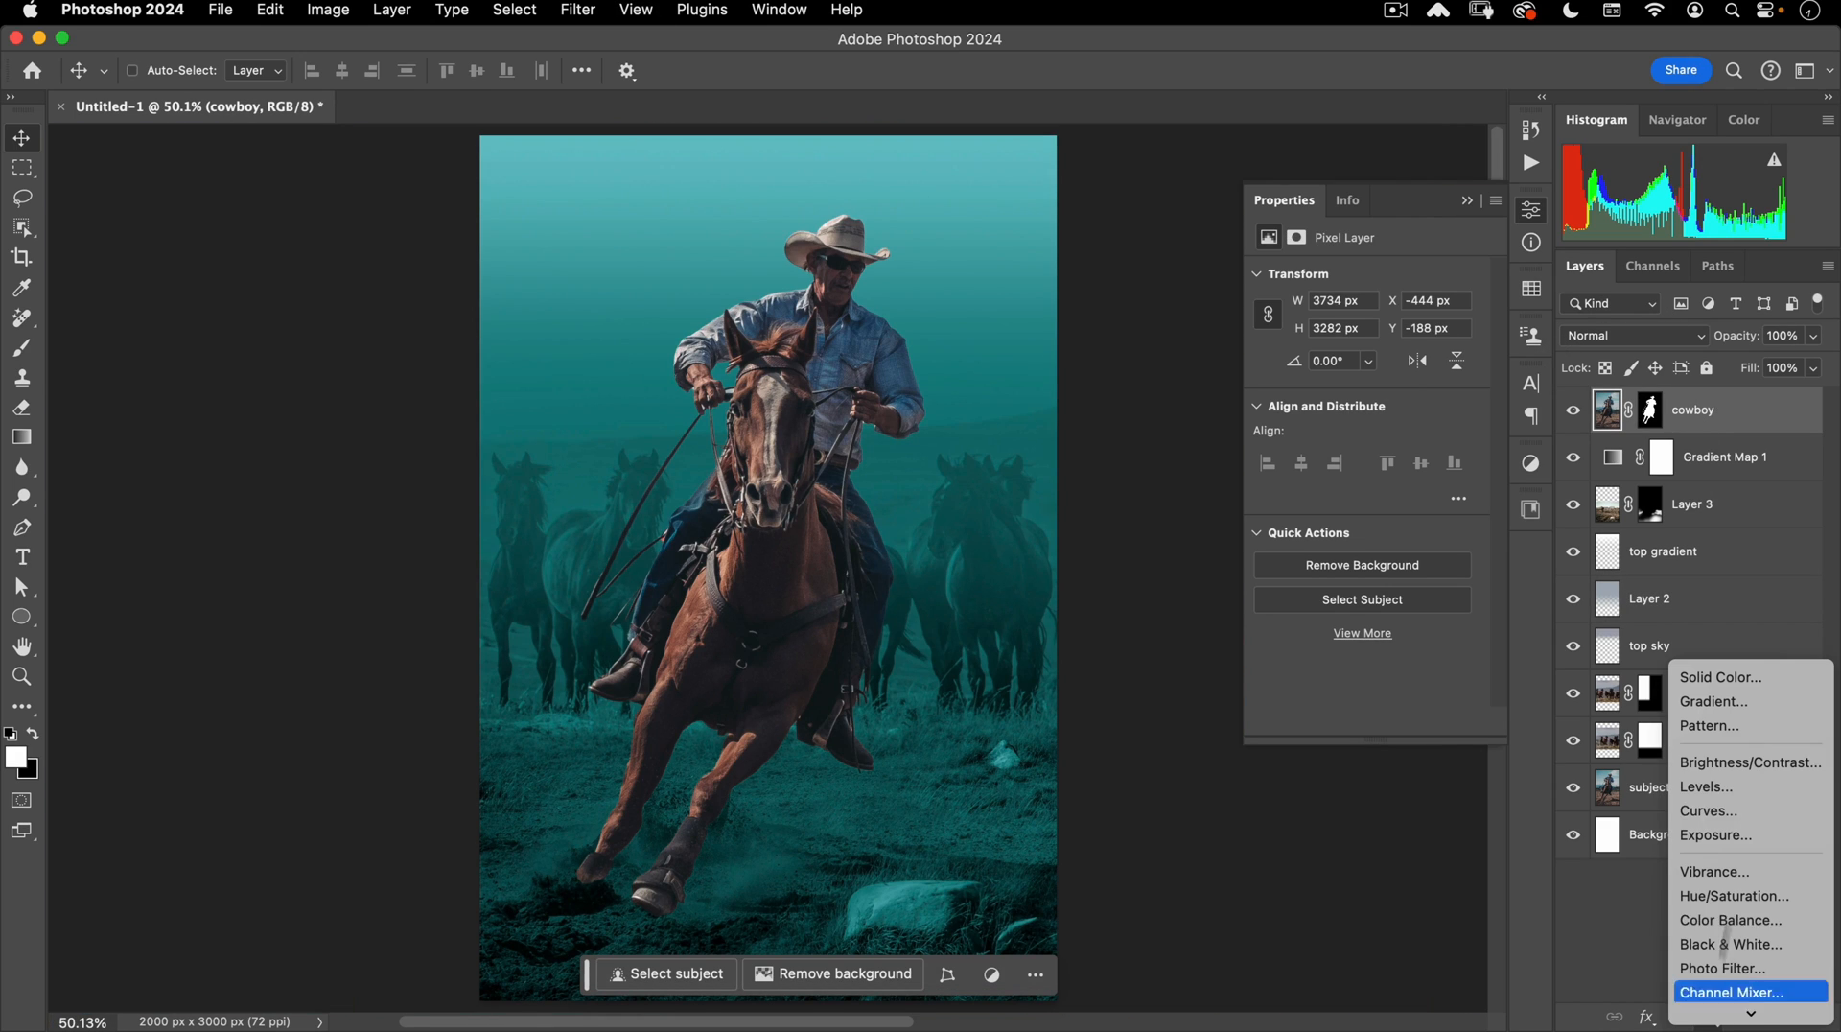
left_click(1743, 813)
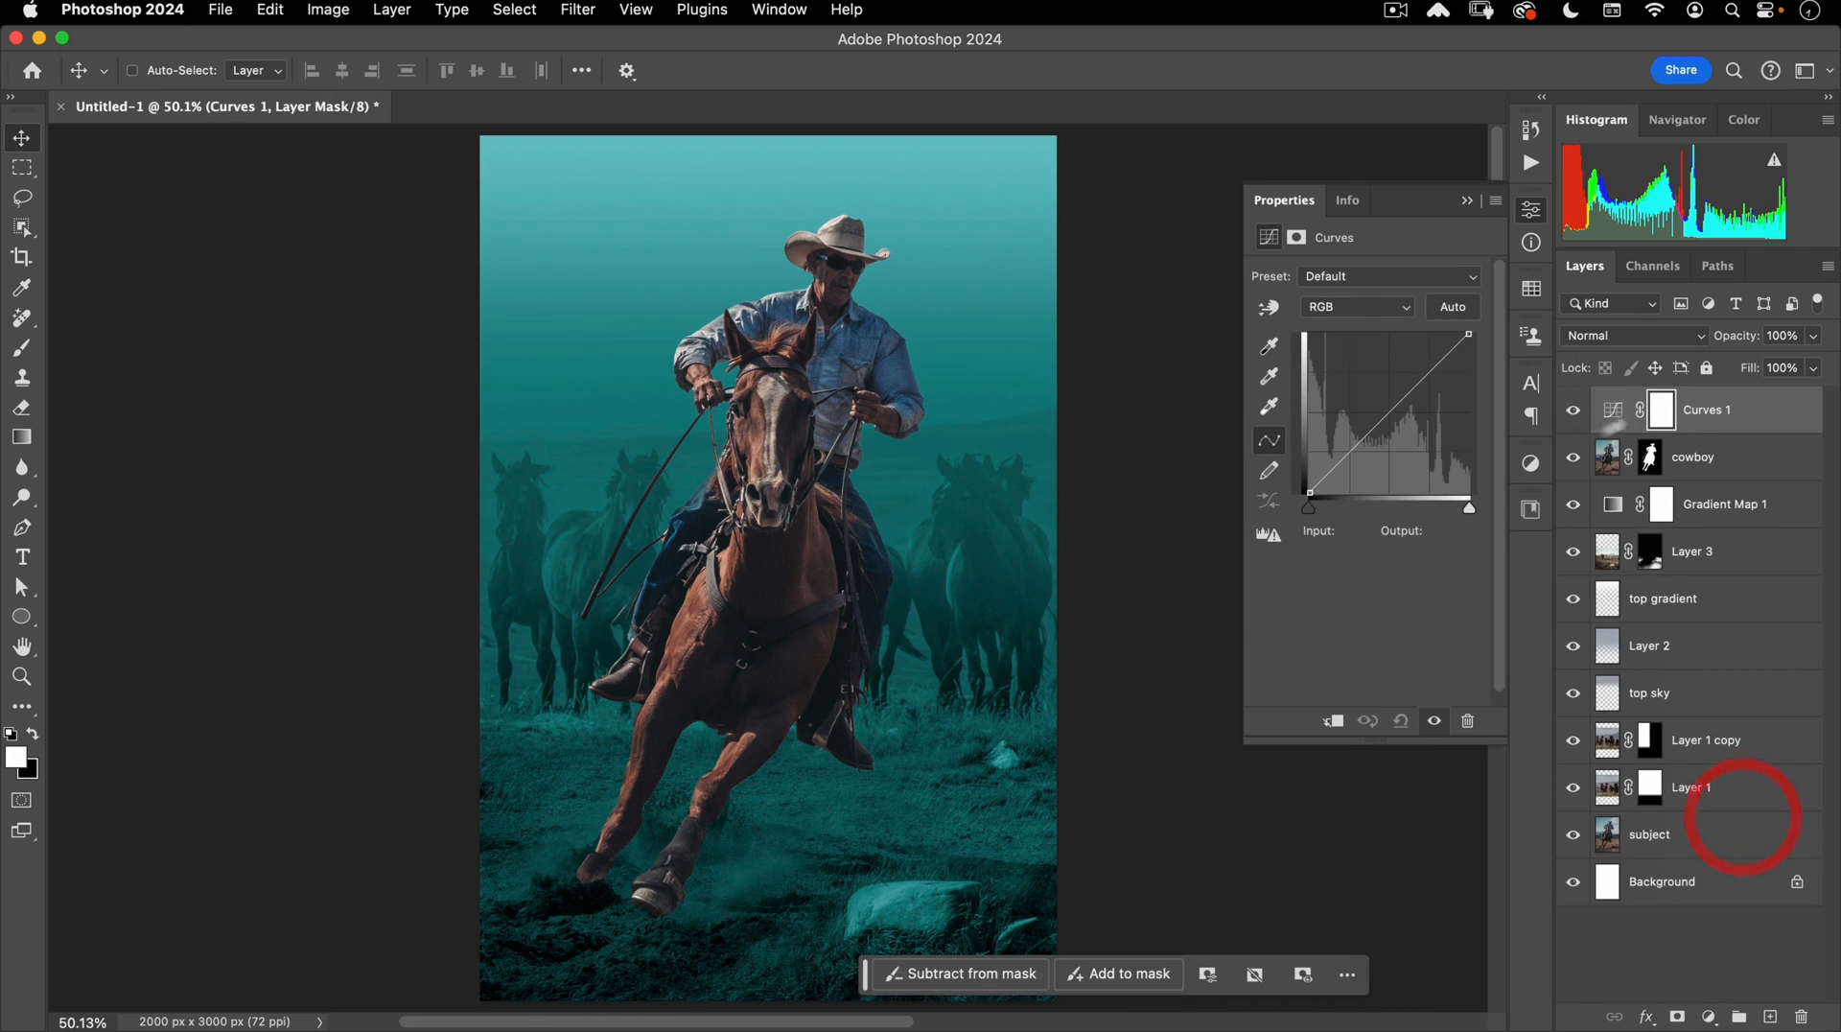
left_click(1334, 722)
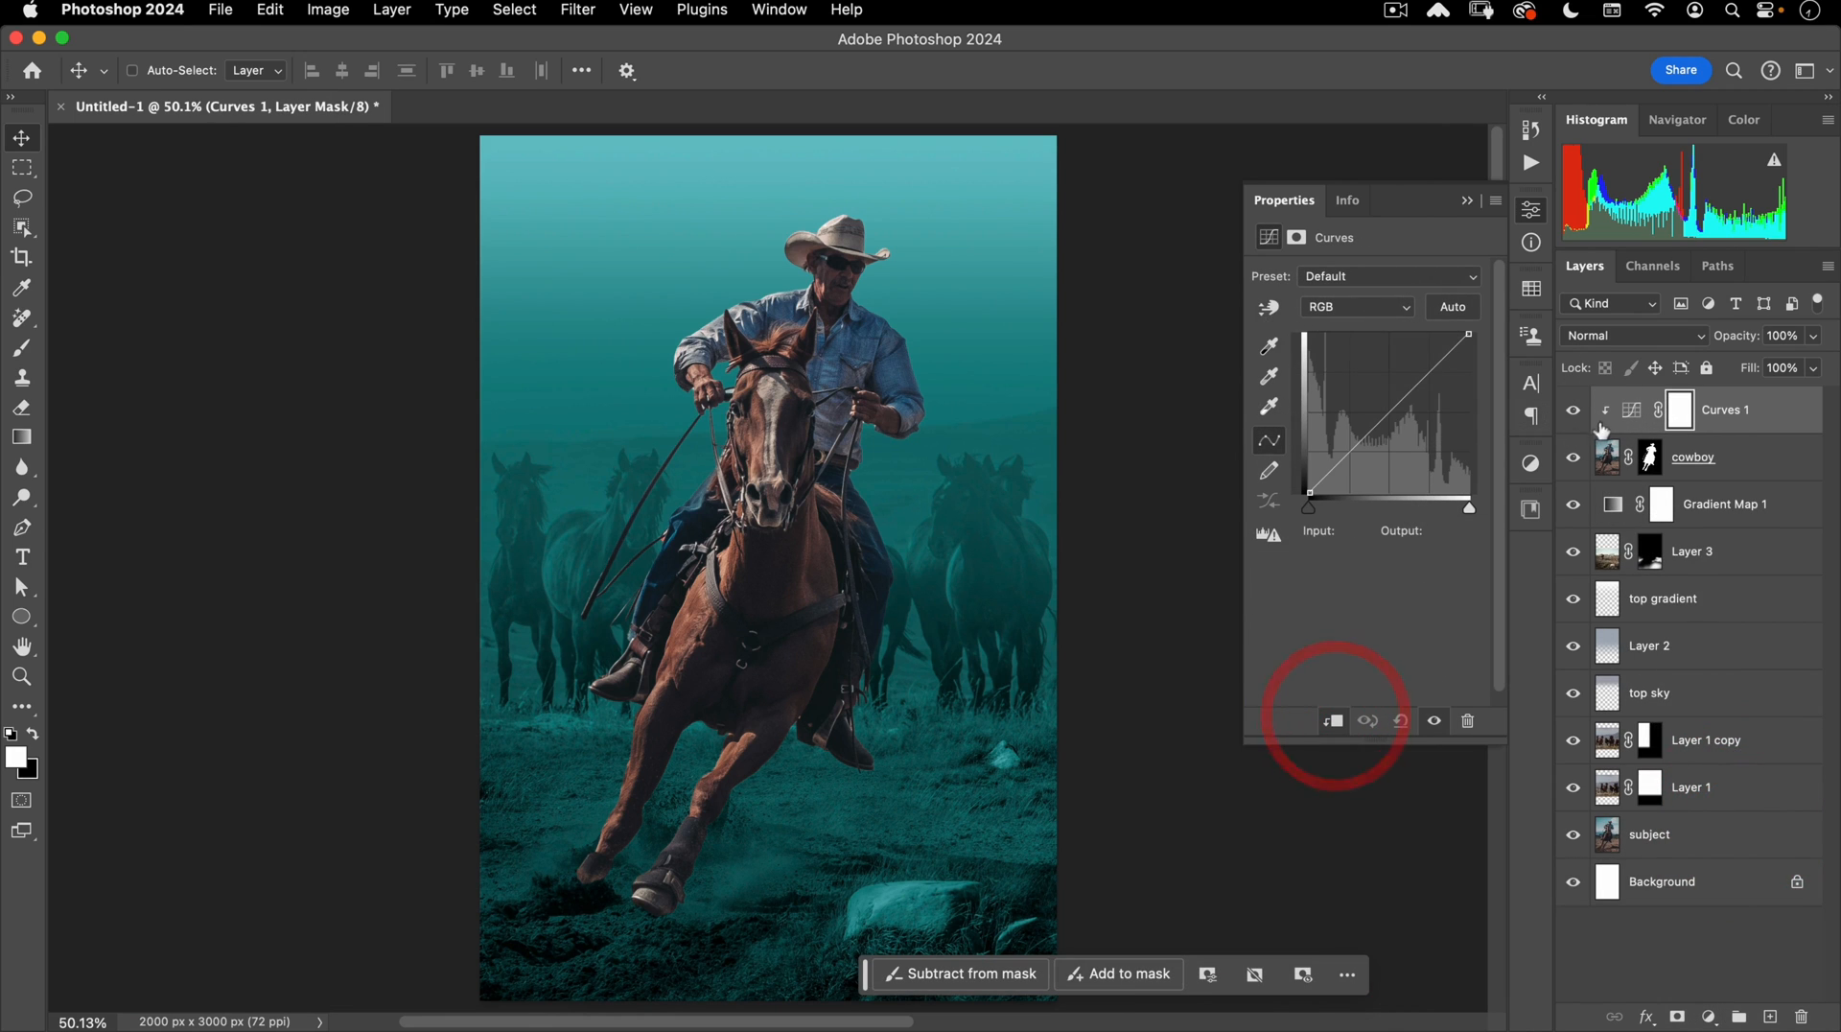
left_click_drag(1312, 511, 1308, 510)
In the Blue channel of the cowboy's curves, anchor the shadows with a point and slightly lower the upper midtones.
left_click(1352, 307)
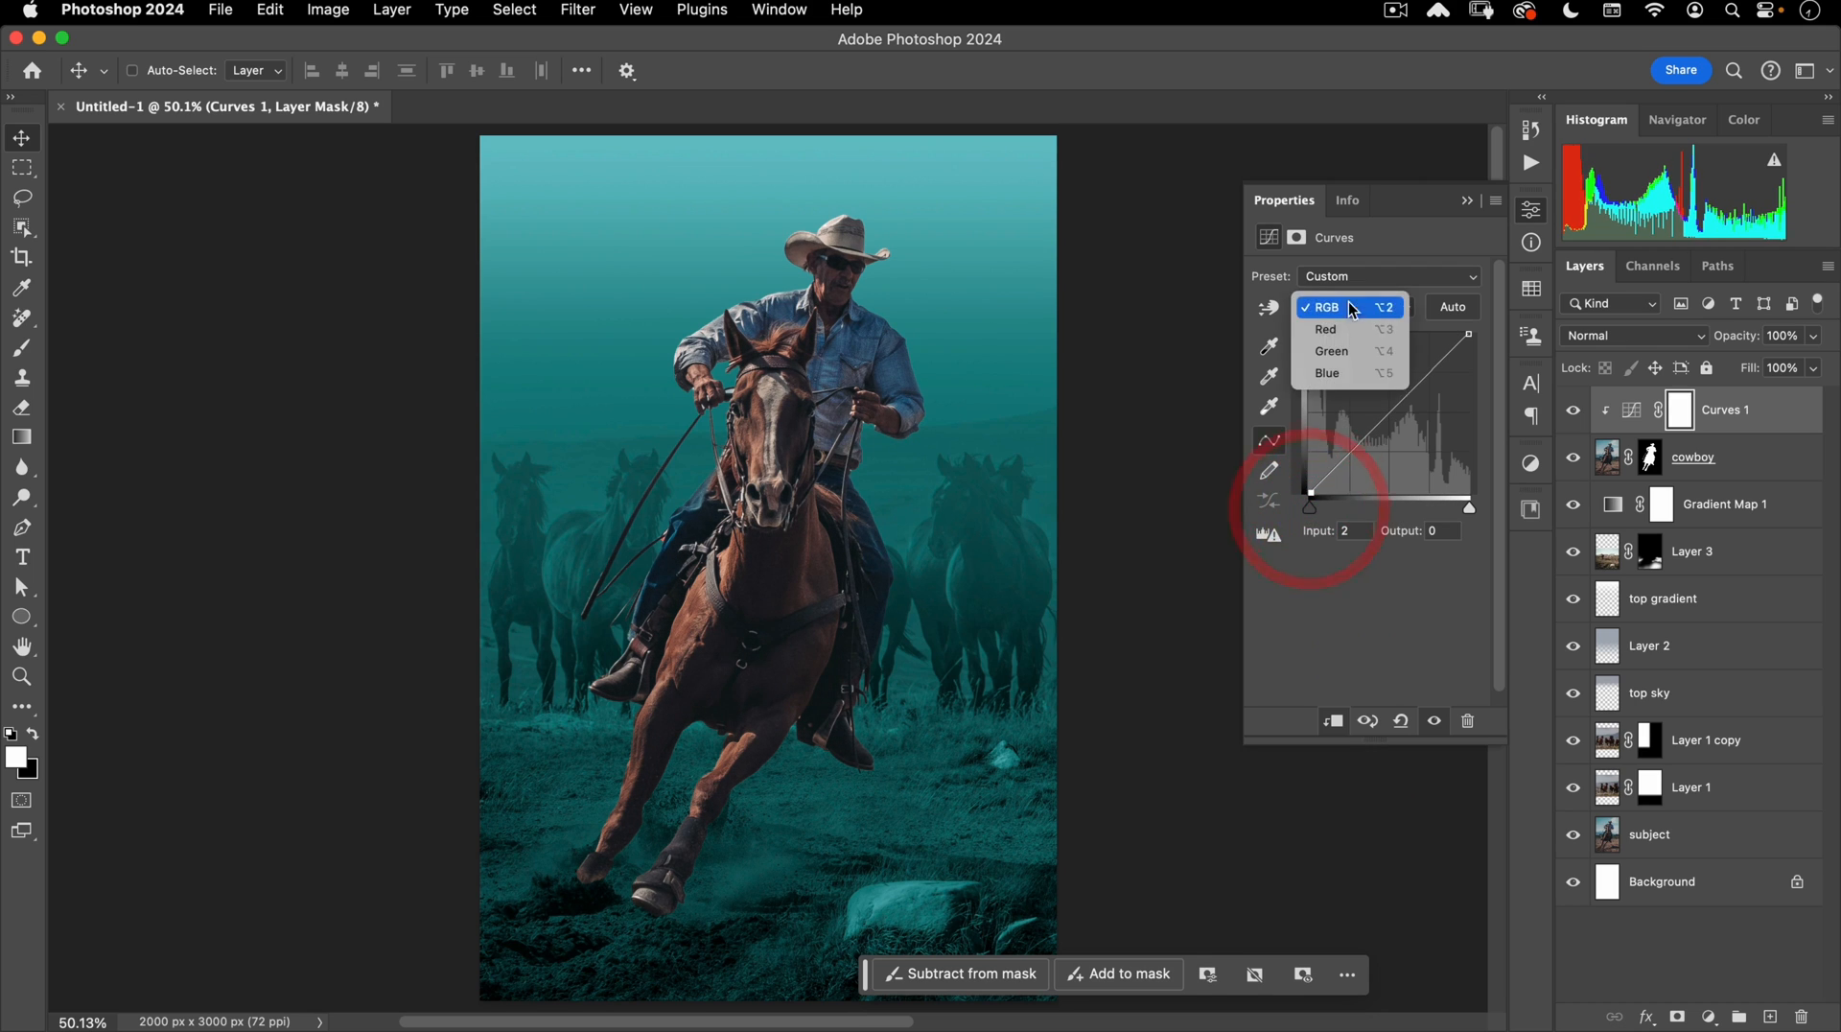
left_click(1353, 373)
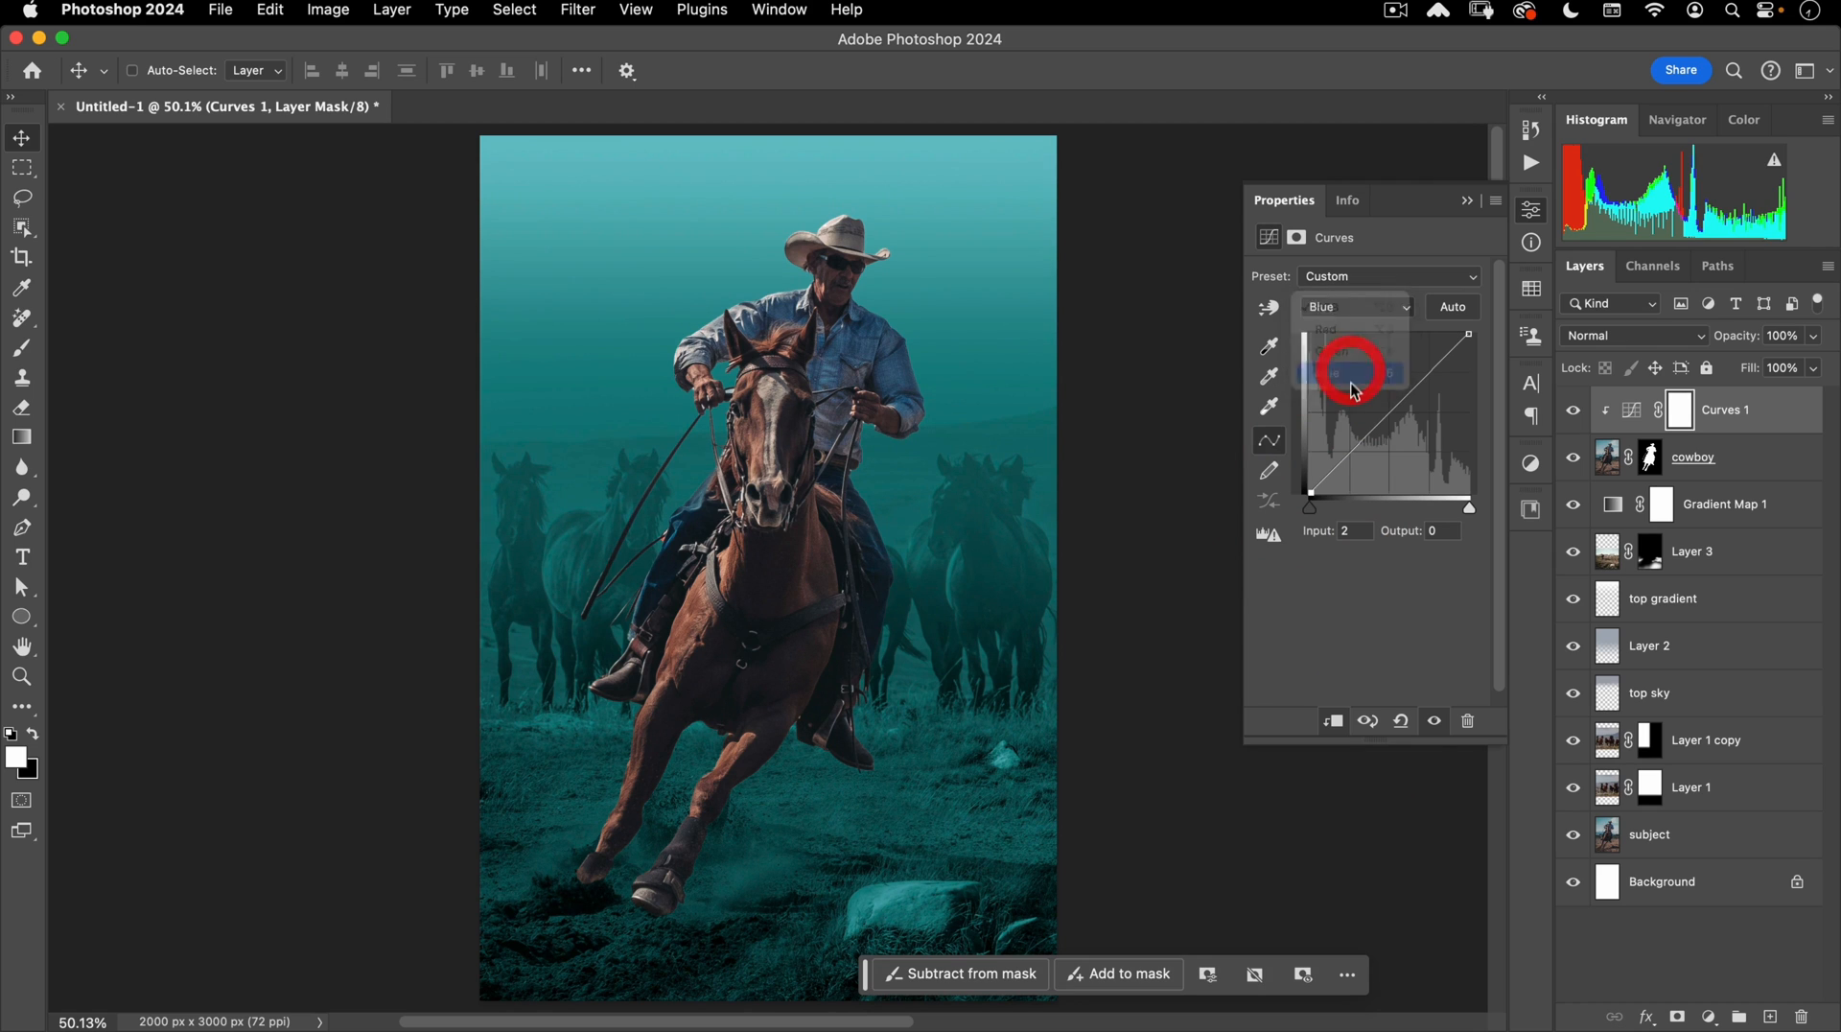
left_click_drag(1392, 410, 1389, 419)
left_click(1349, 450)
left_click(1349, 451)
left_click_drag(1391, 420, 1401, 406)
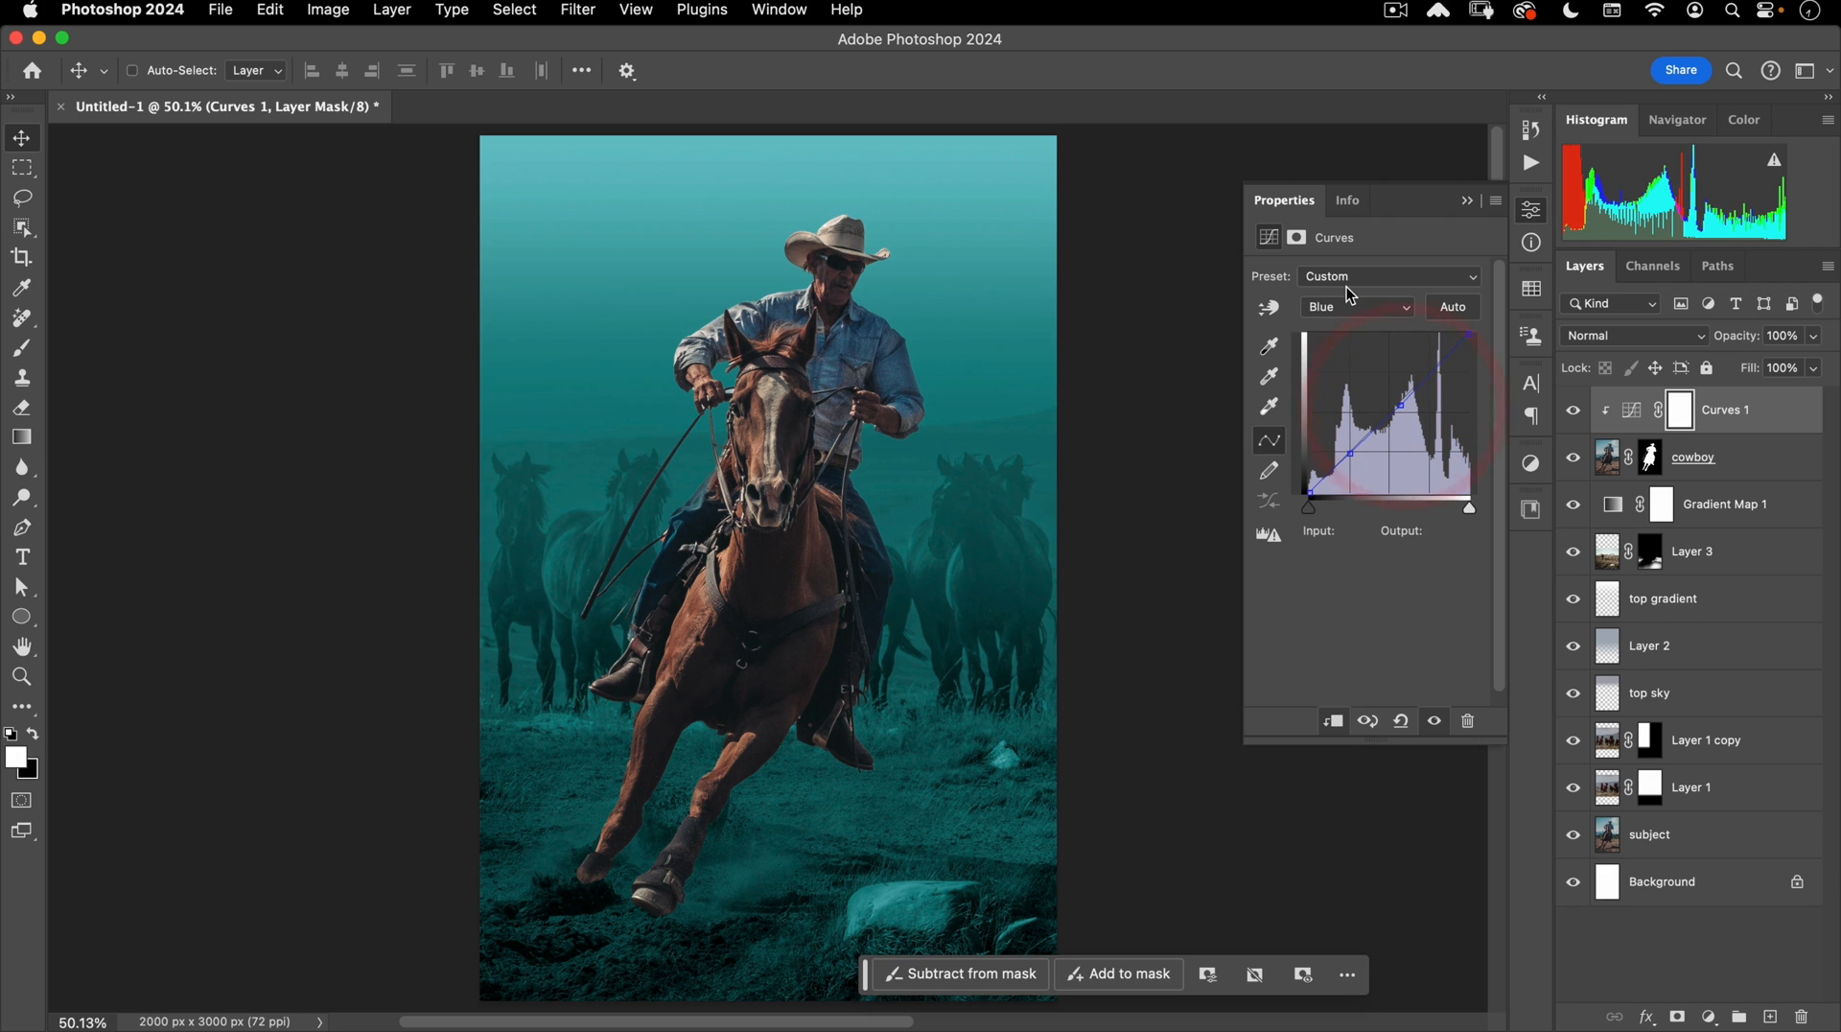
In the curves' Red channel, anchor the shadows and raise the midtone point to input 141, output 149.
left_click(1354, 306)
left_click(1361, 276)
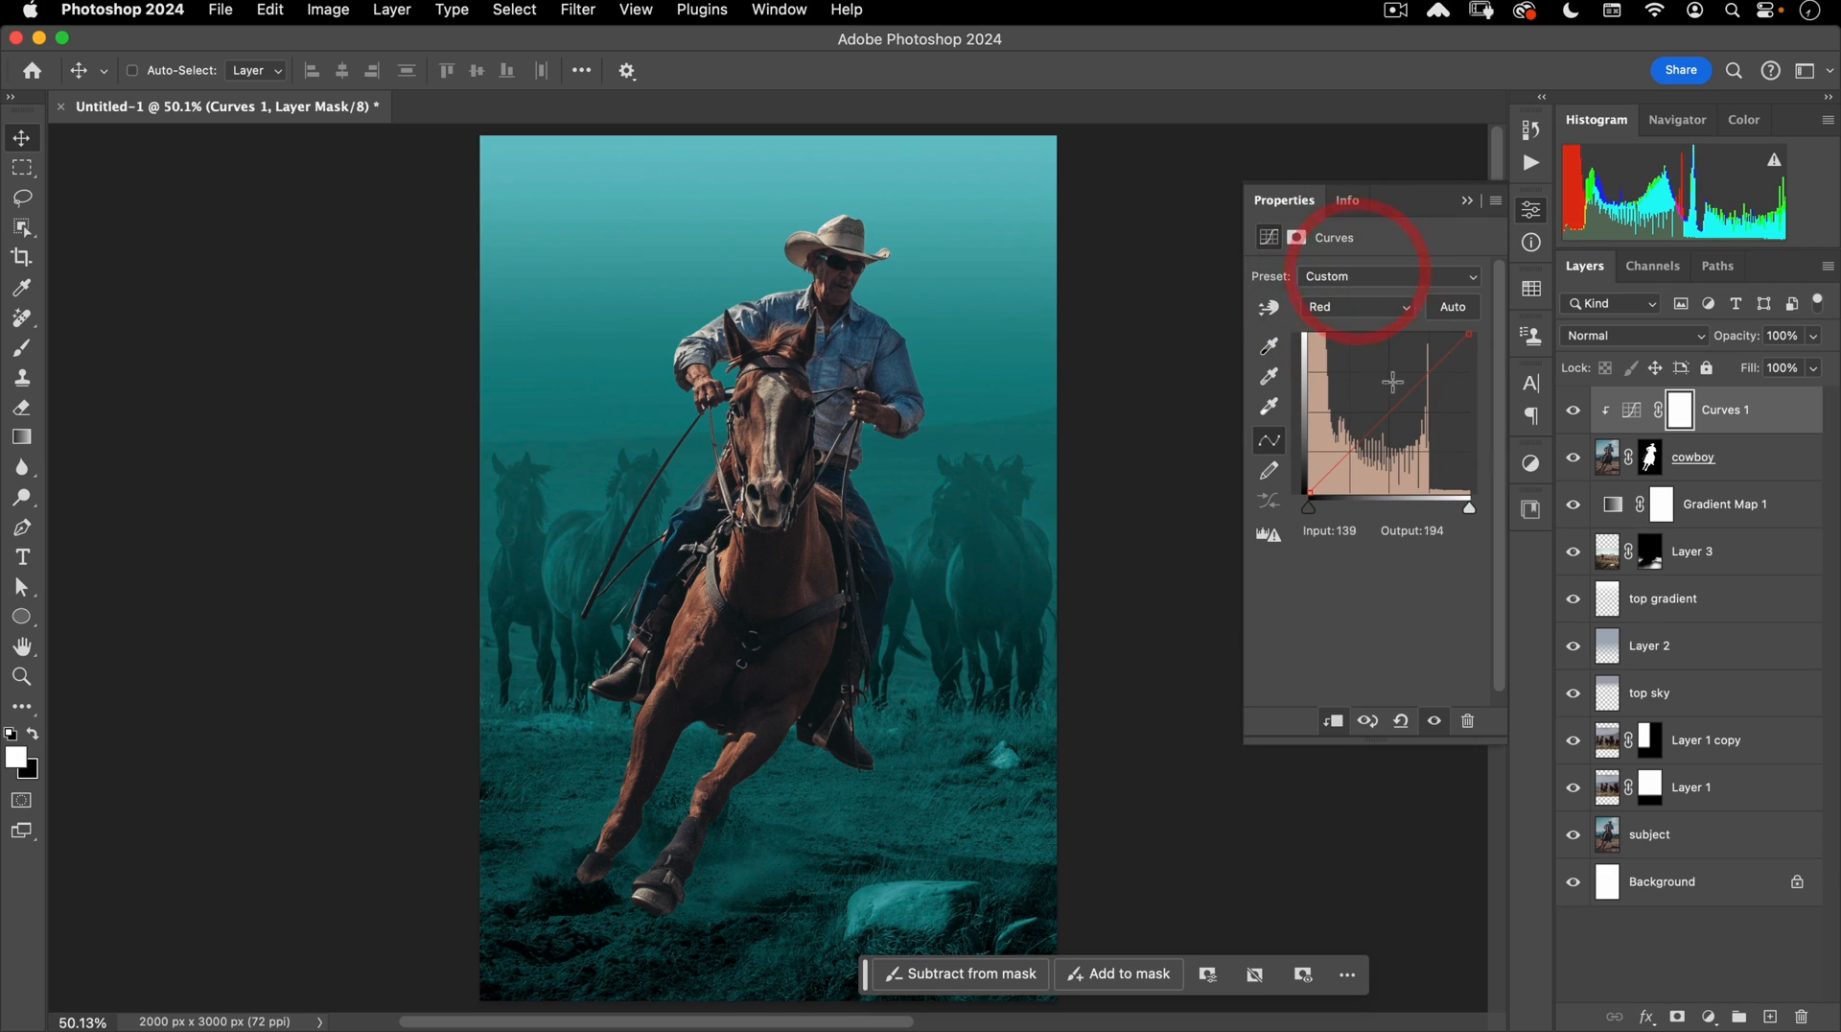
left_click_drag(1395, 400, 1401, 406)
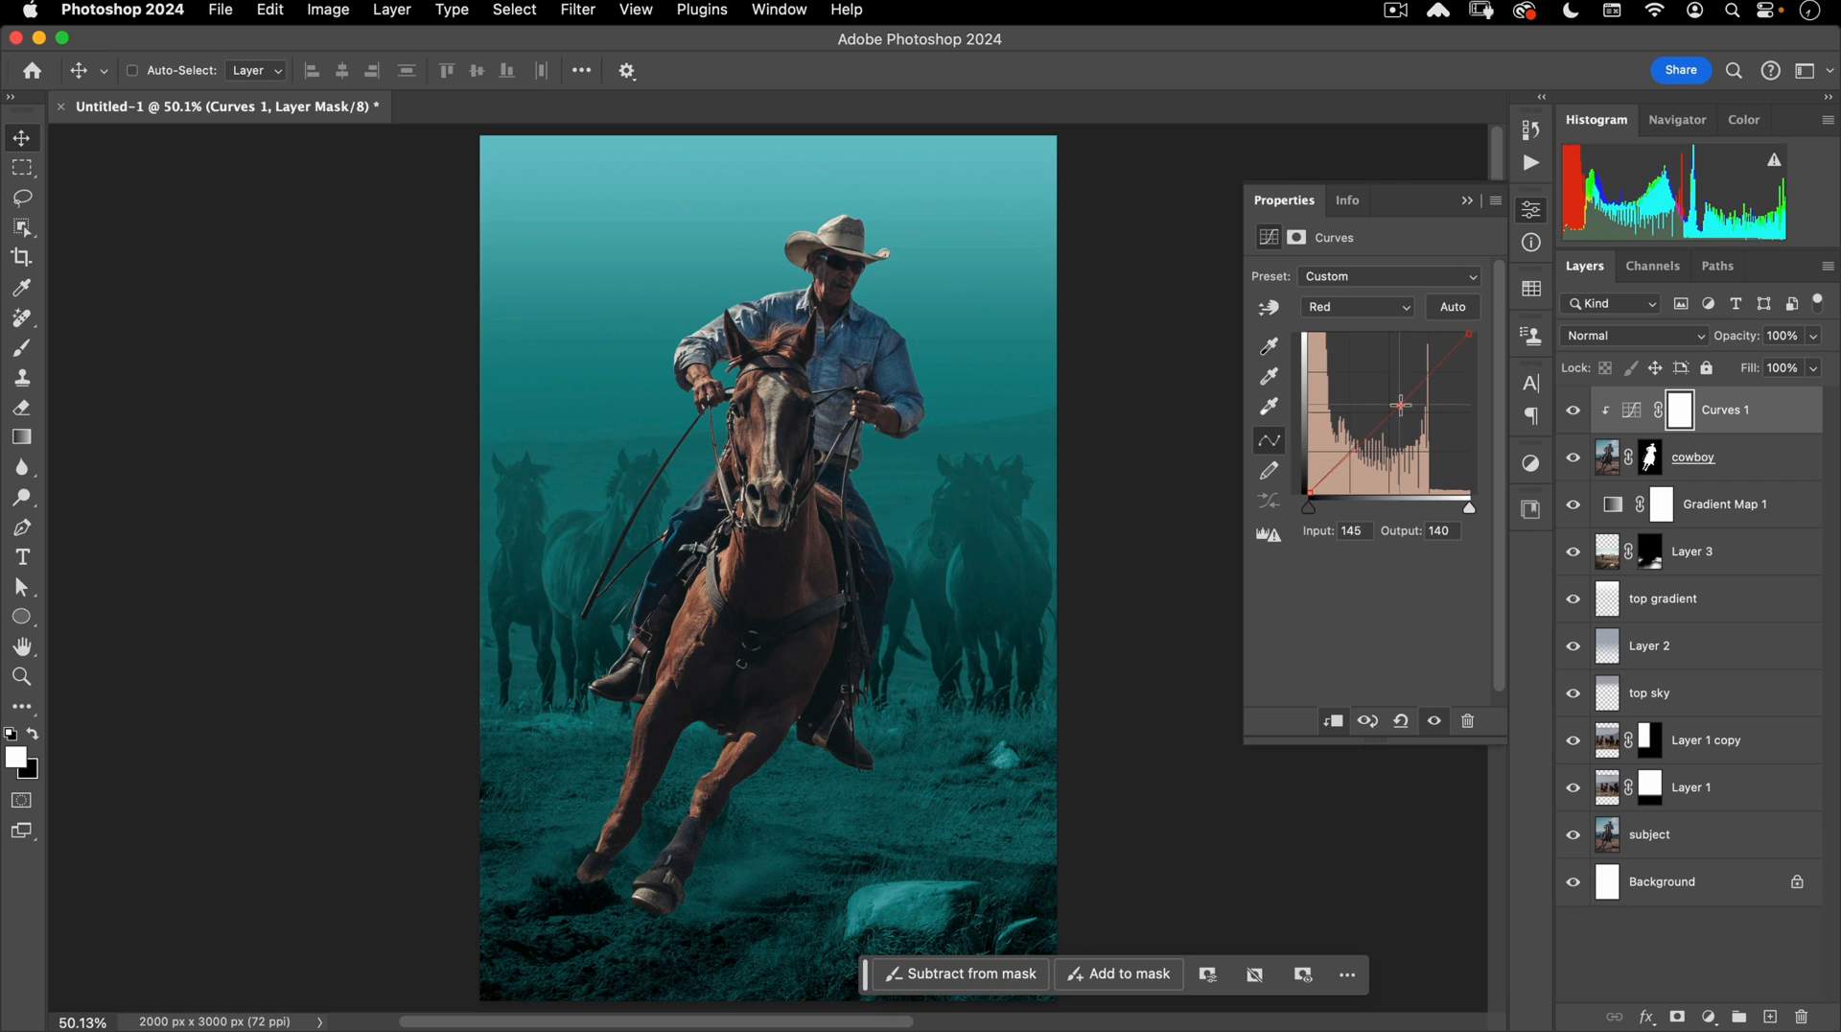
left_click(1395, 401)
left_click(1335, 466)
left_click(1395, 404)
left_click_drag(1395, 403, 1396, 399)
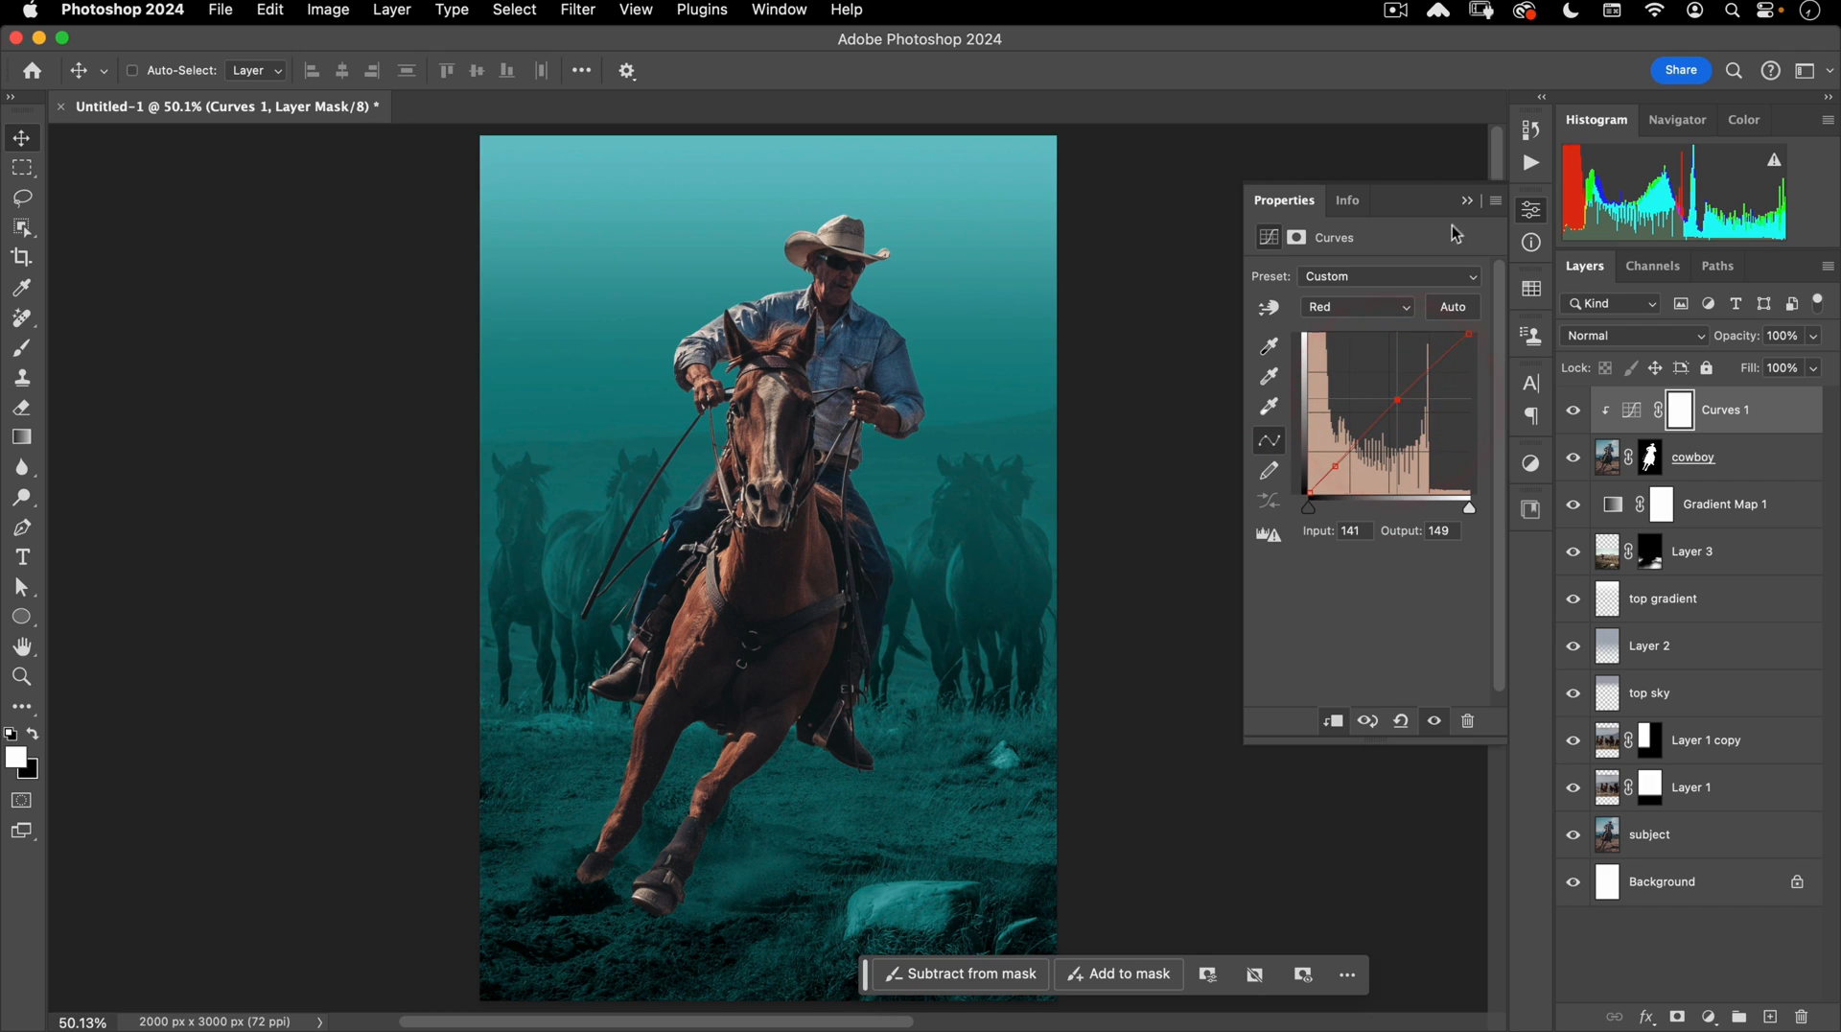
left_click(1527, 219)
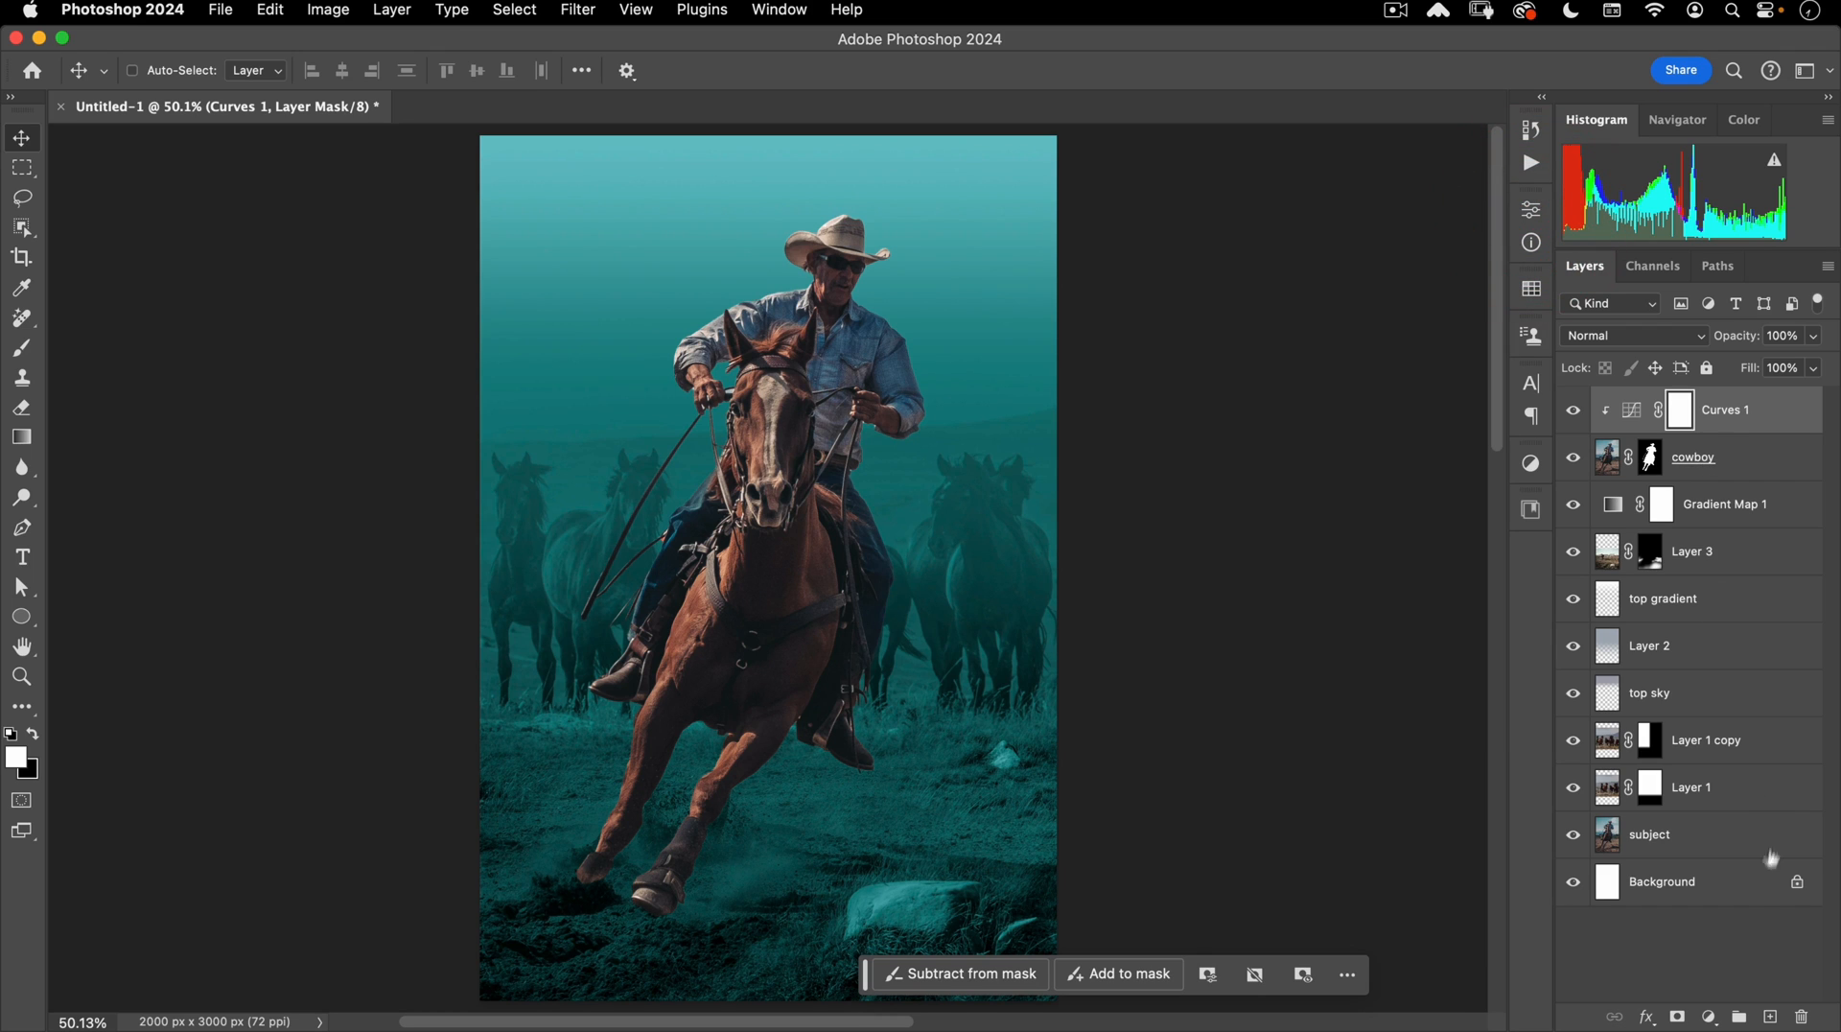
Add a new layer clipped to the cowboy above the curves, and ready the Gradient tool with black as foreground color.
left_click(1767, 1016)
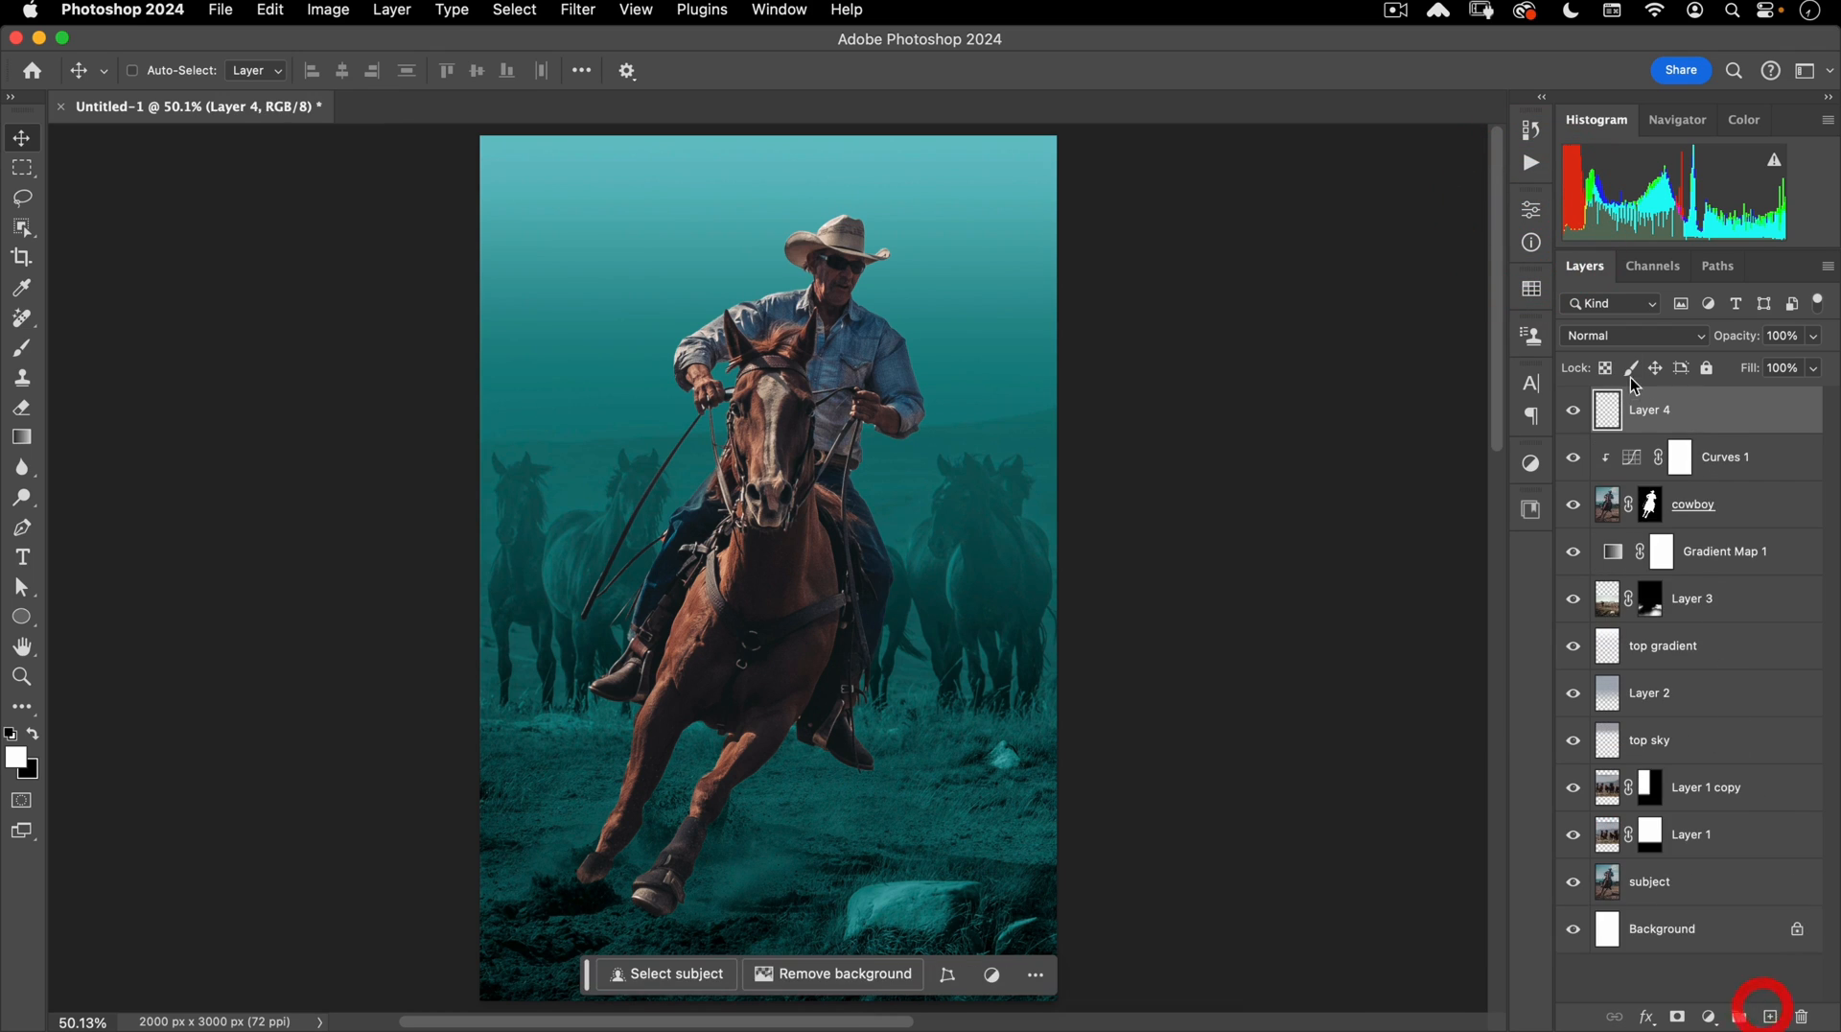
left_click(1615, 434, "alt")
left_click(21, 438)
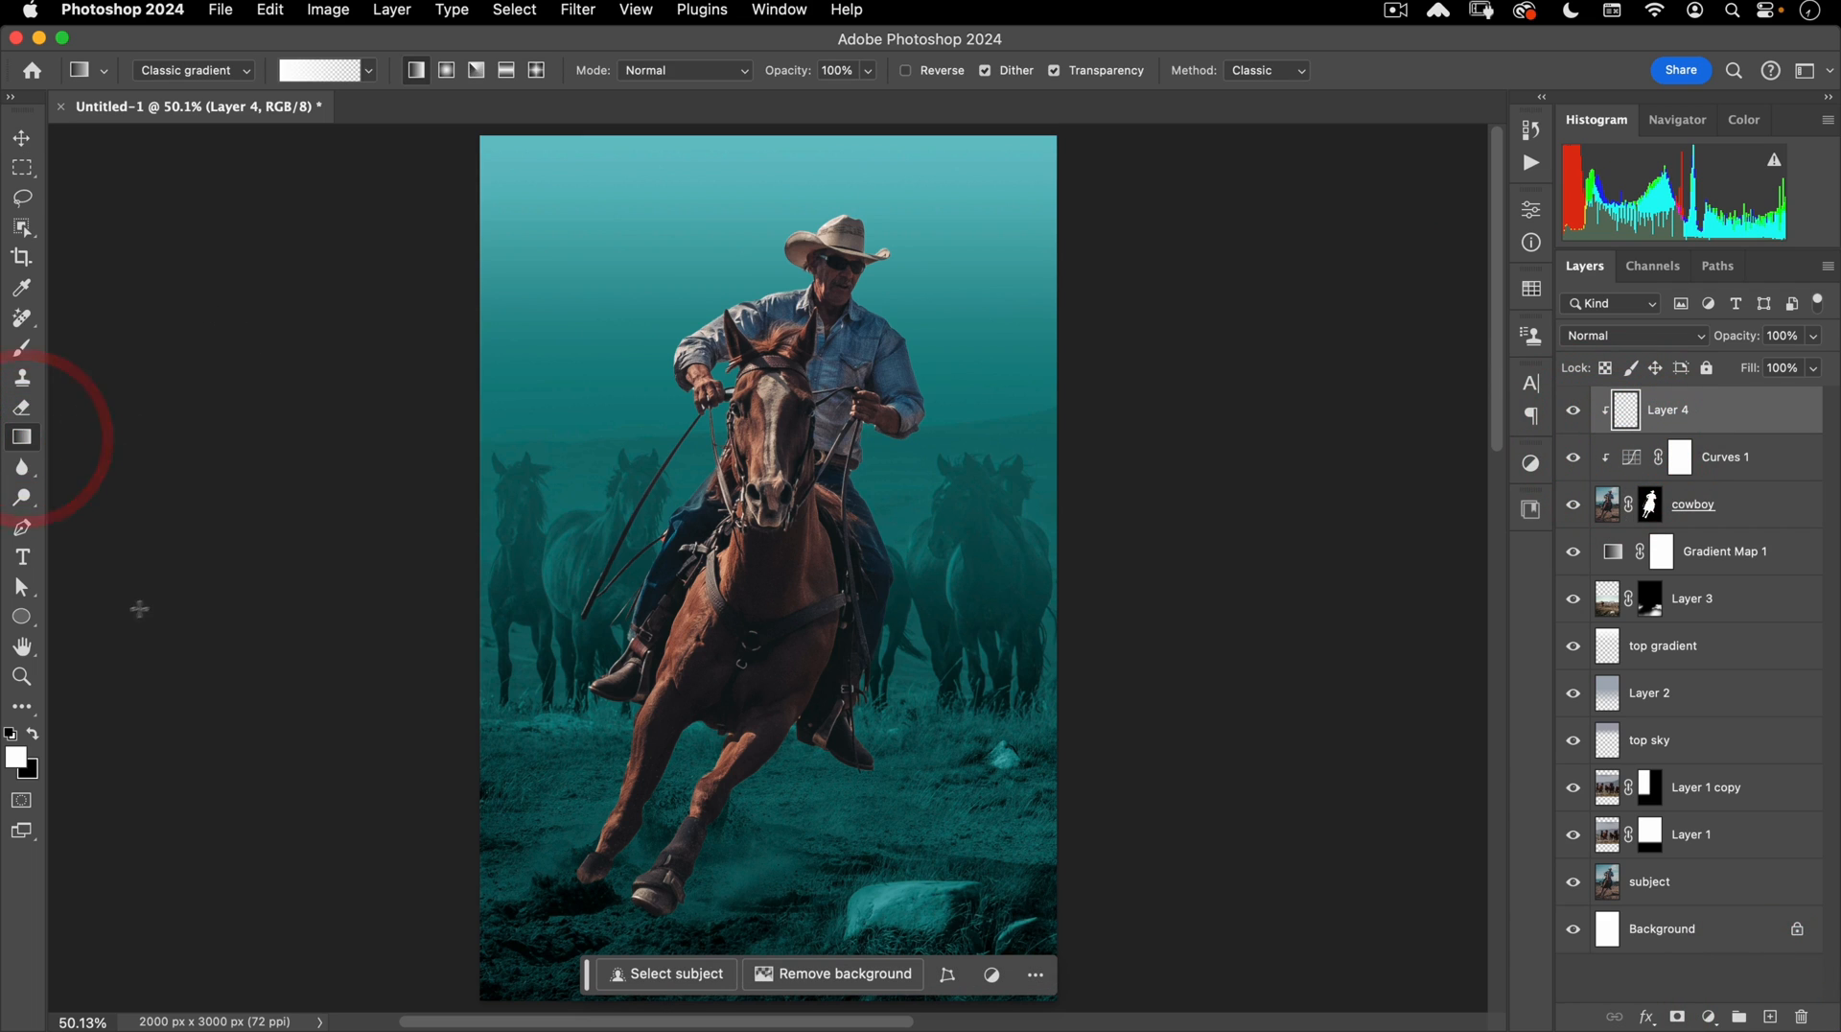
key("x")
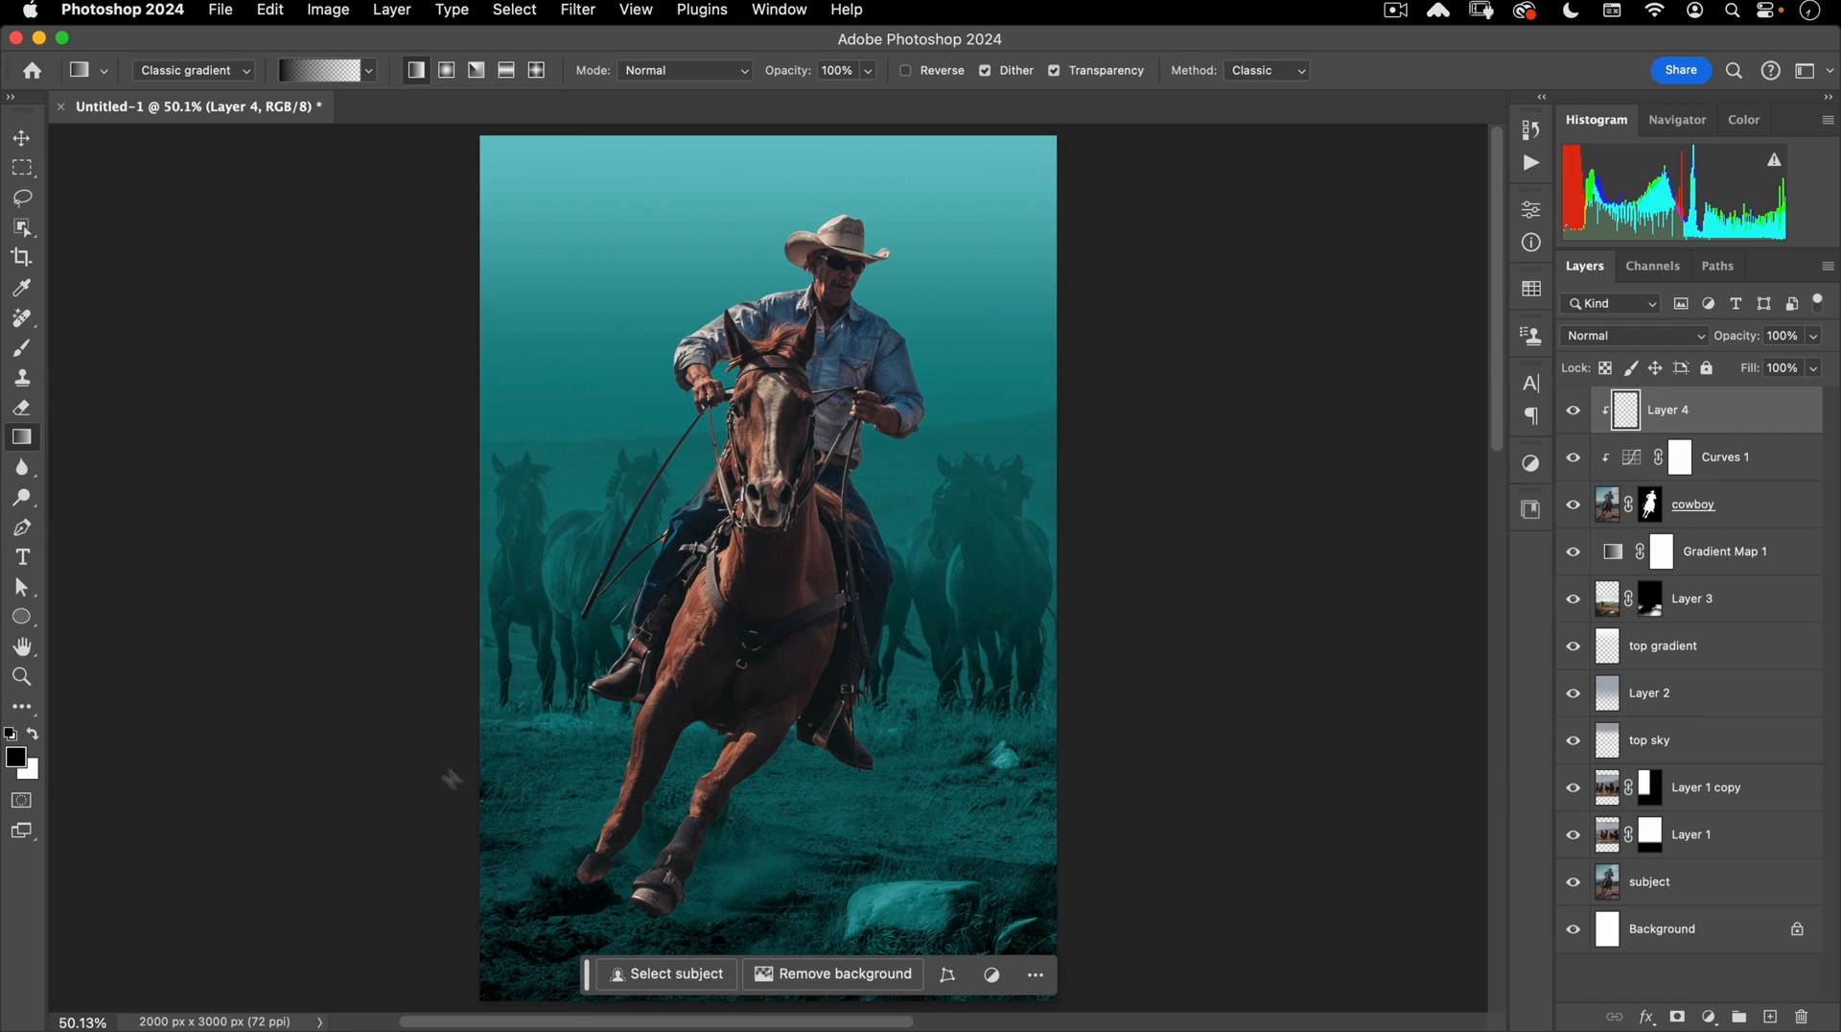
key("shift")
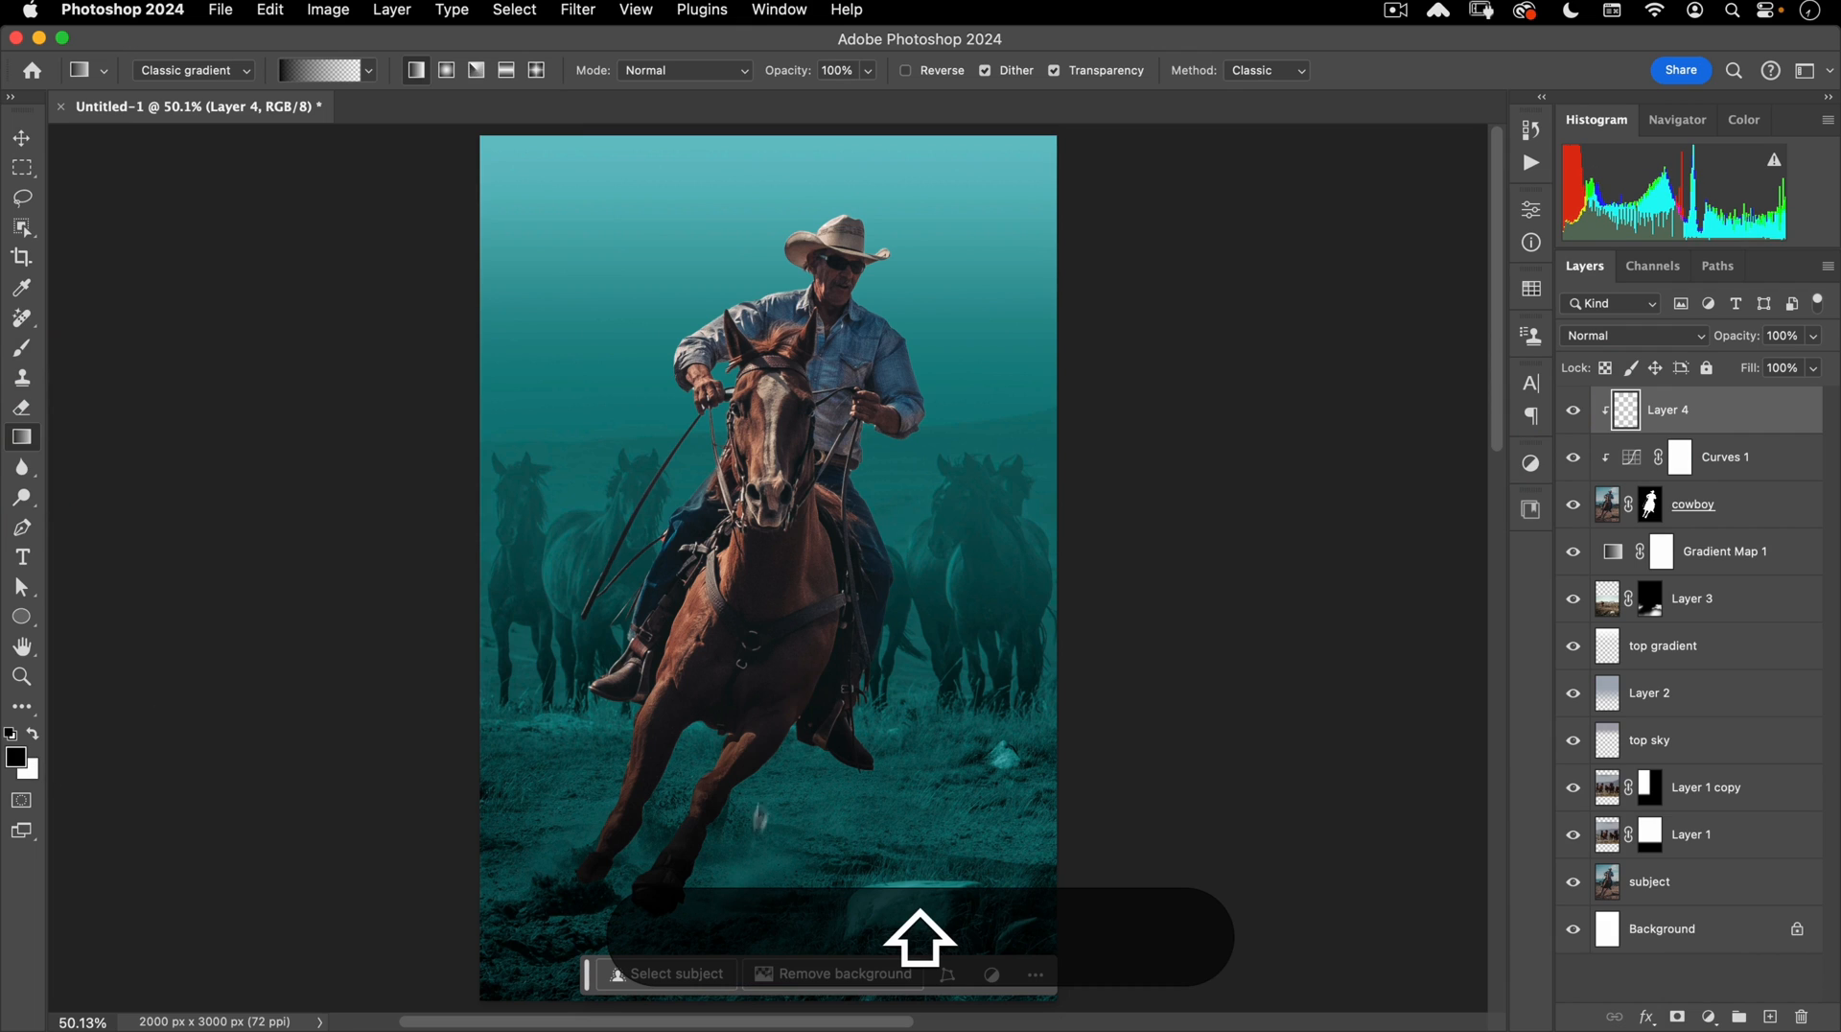
left_click(794, 671)
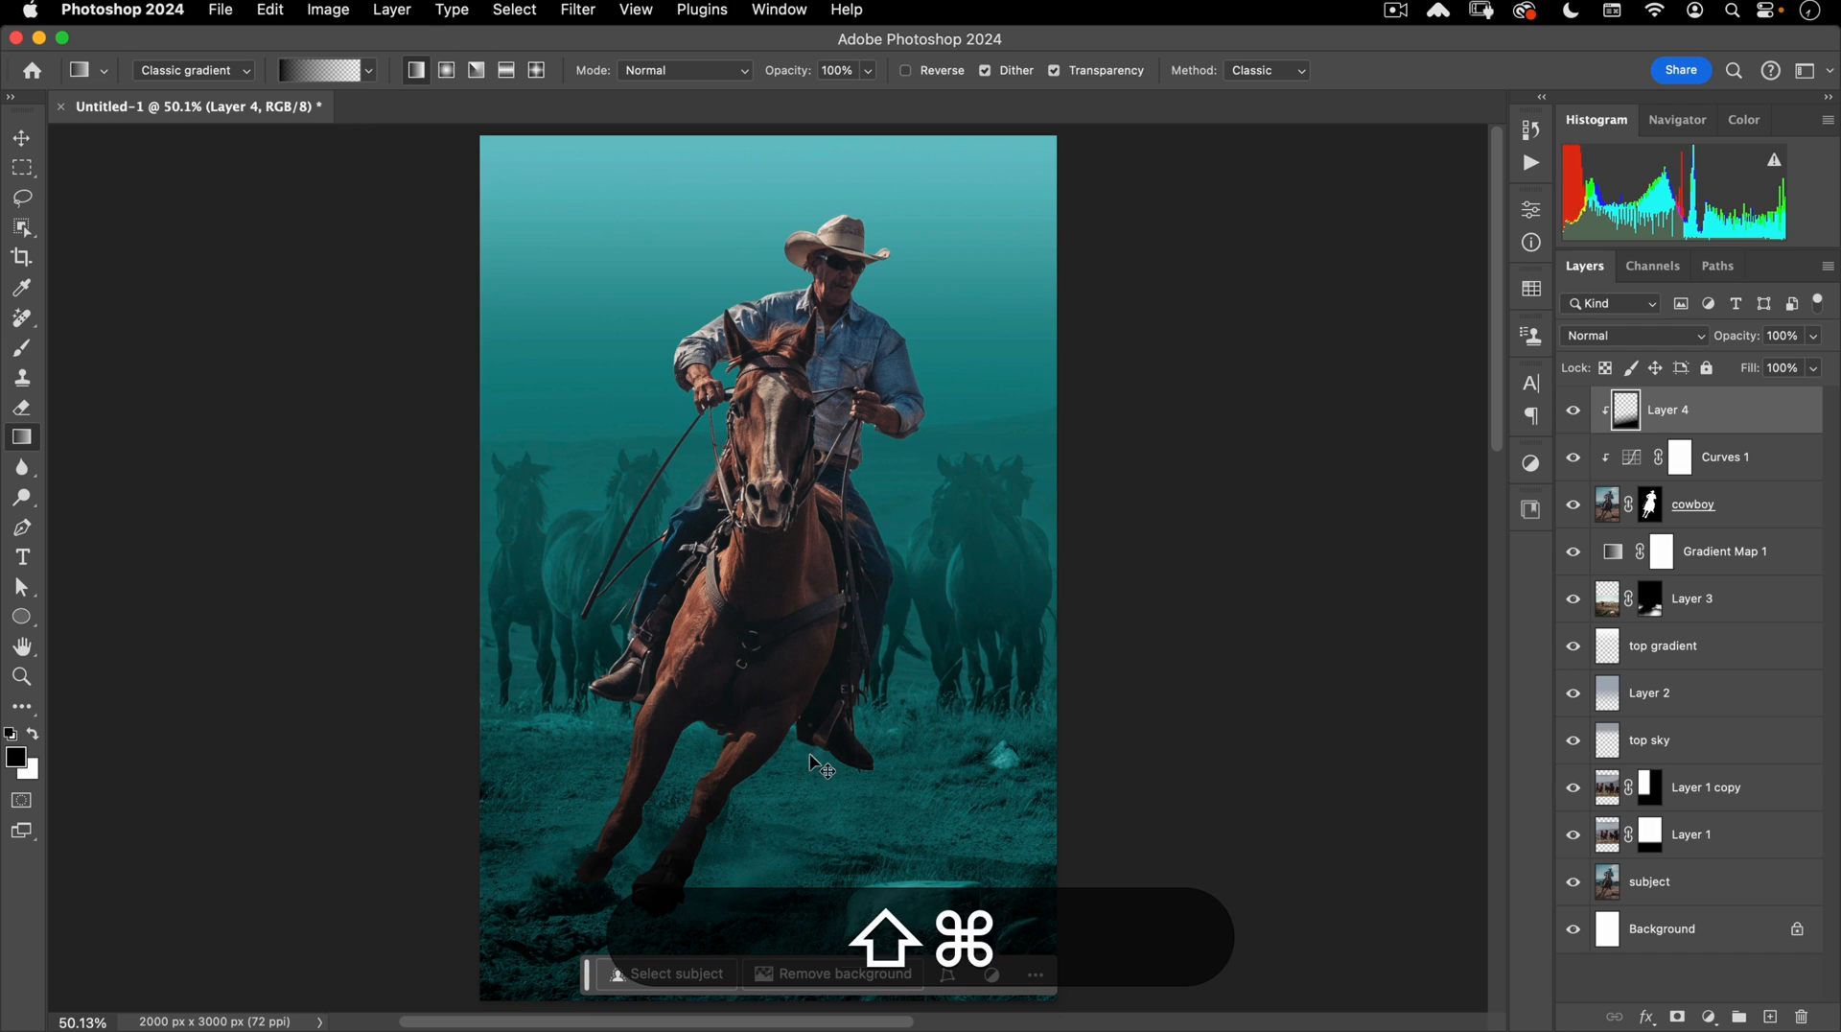
key("shift+super+z")
Darken the horse's legs on the clipped layer with black-to-transparent gradients running upward from the hooves to the horse's chest.
left_click_drag(712, 916, 740, 660)
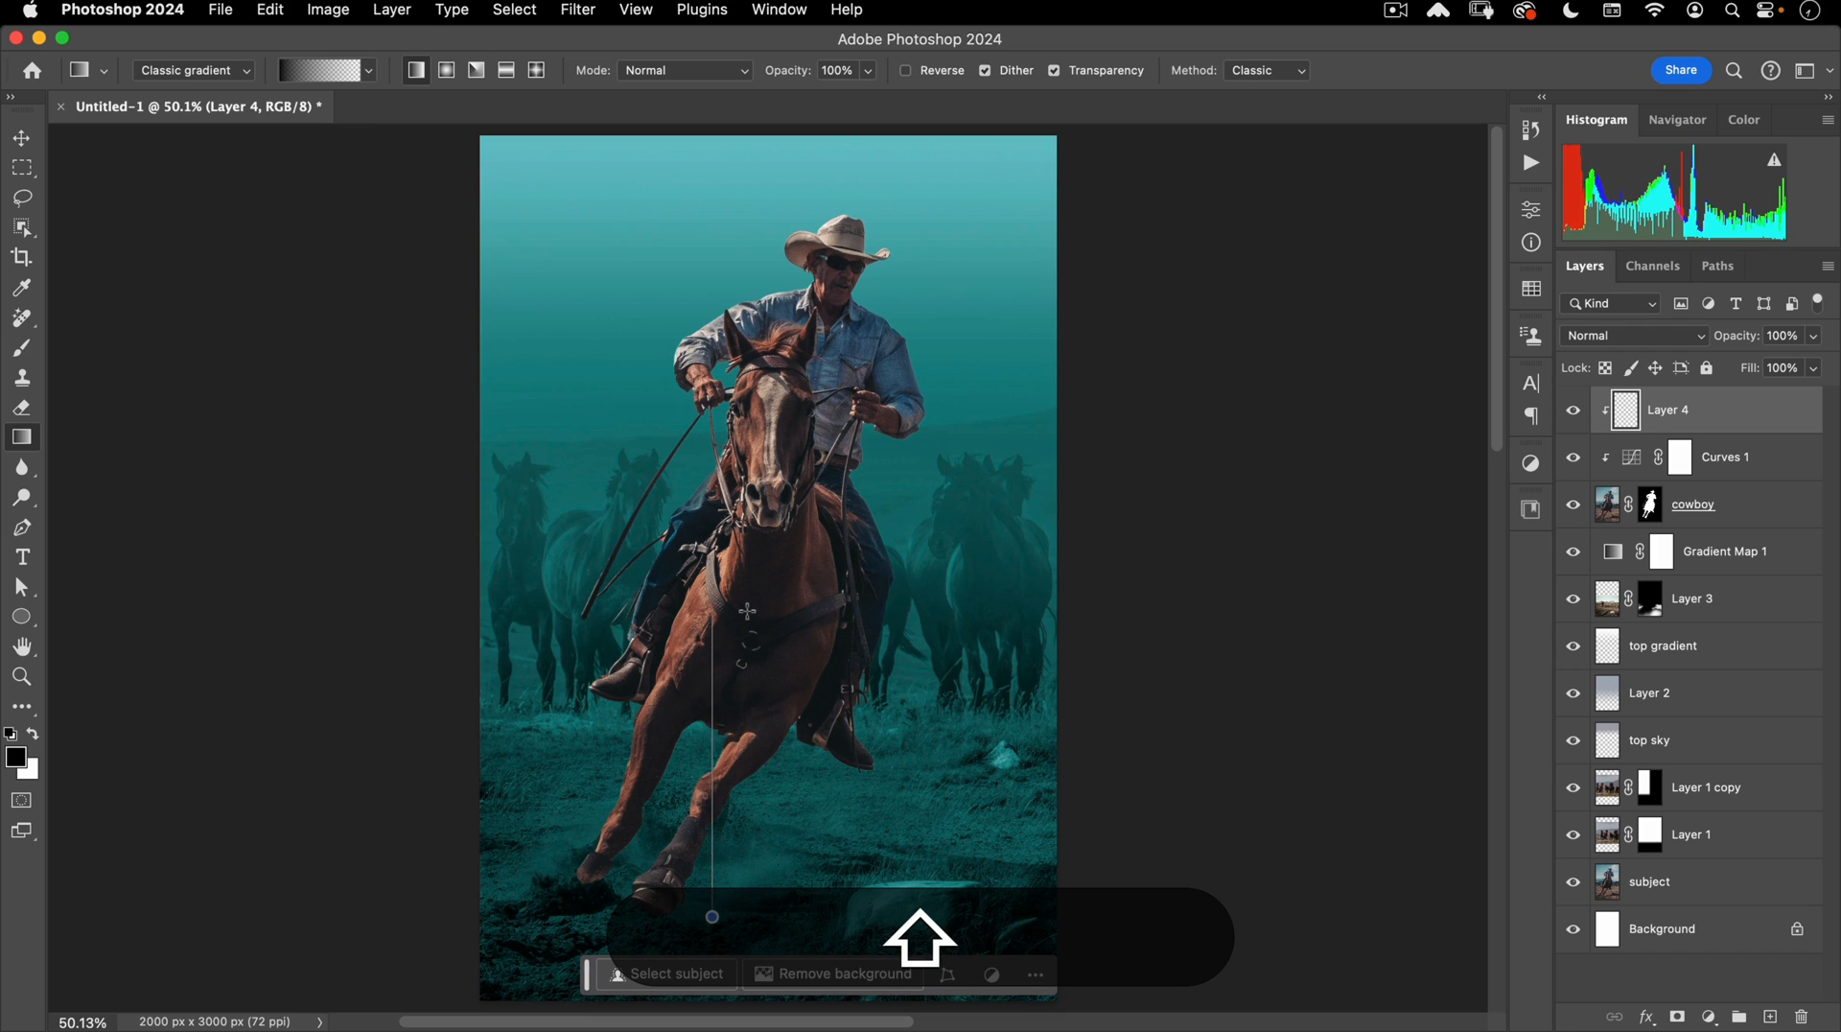
left_click_drag(755, 638, 750, 552)
key("space")
left_click_drag(732, 787, 793, 473)
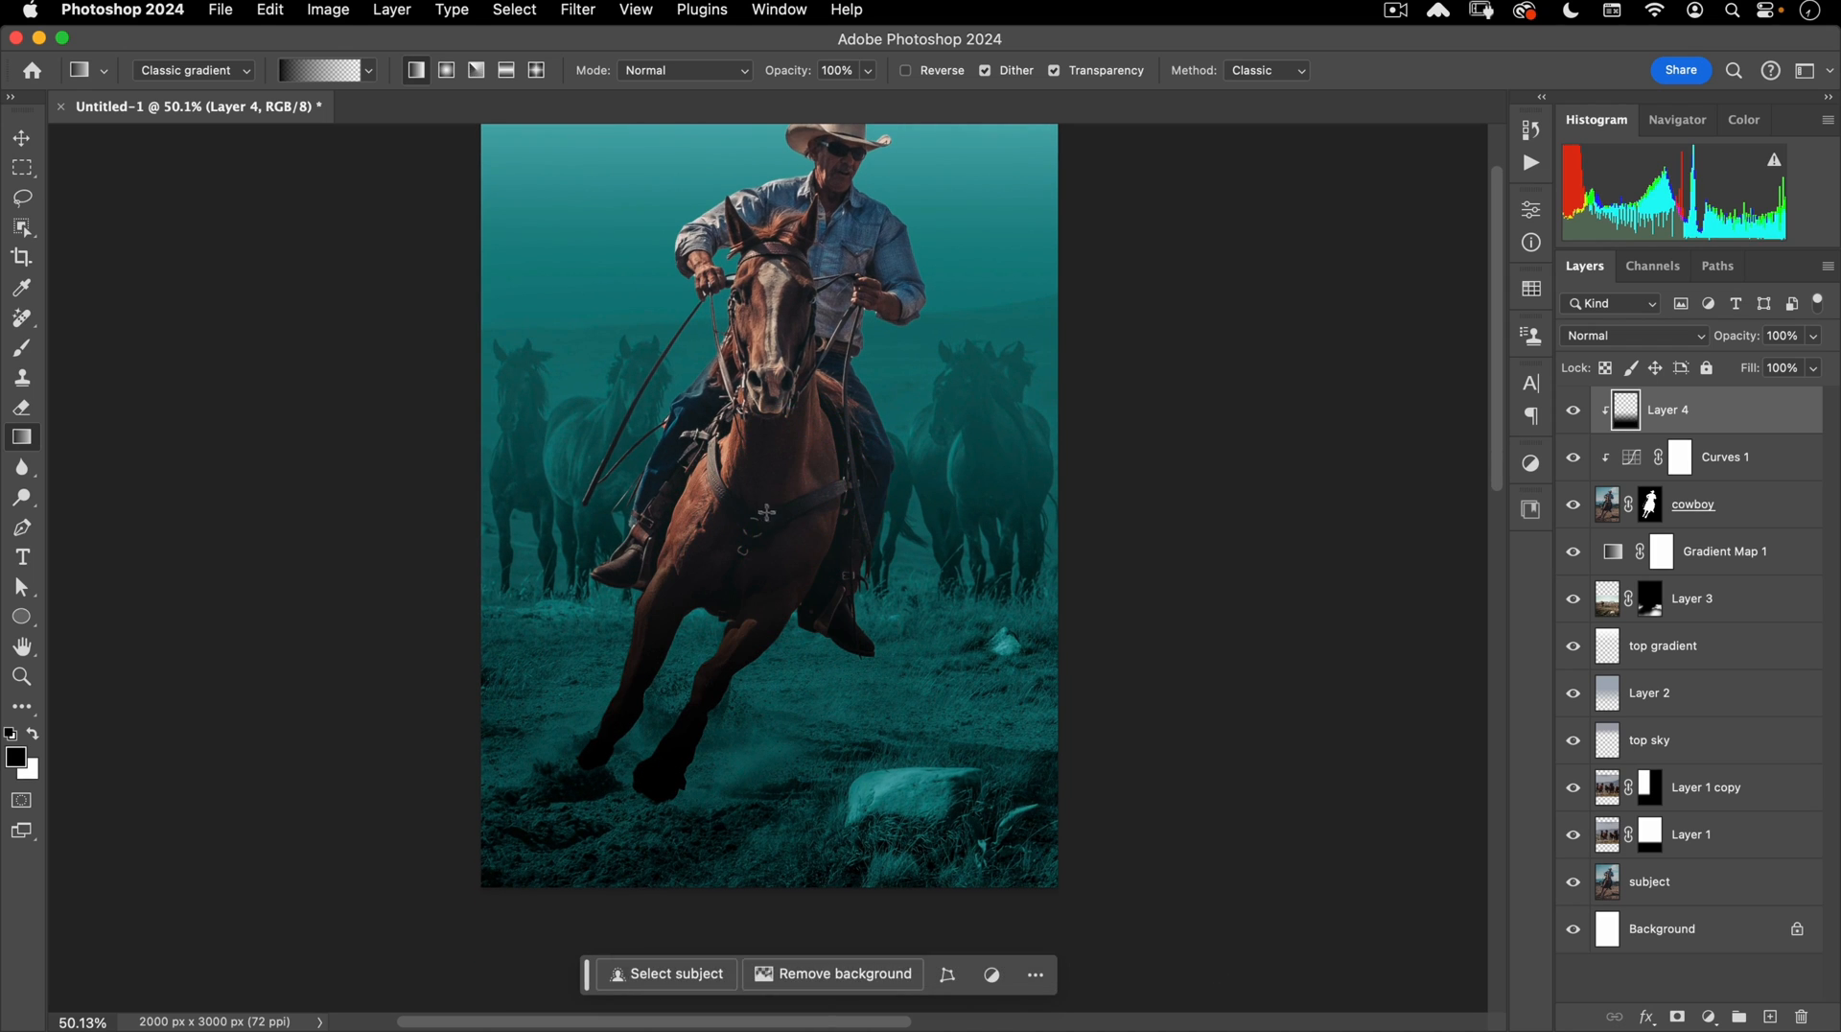
key("space")
left_click_drag(707, 739, 671, 724)
key("v")
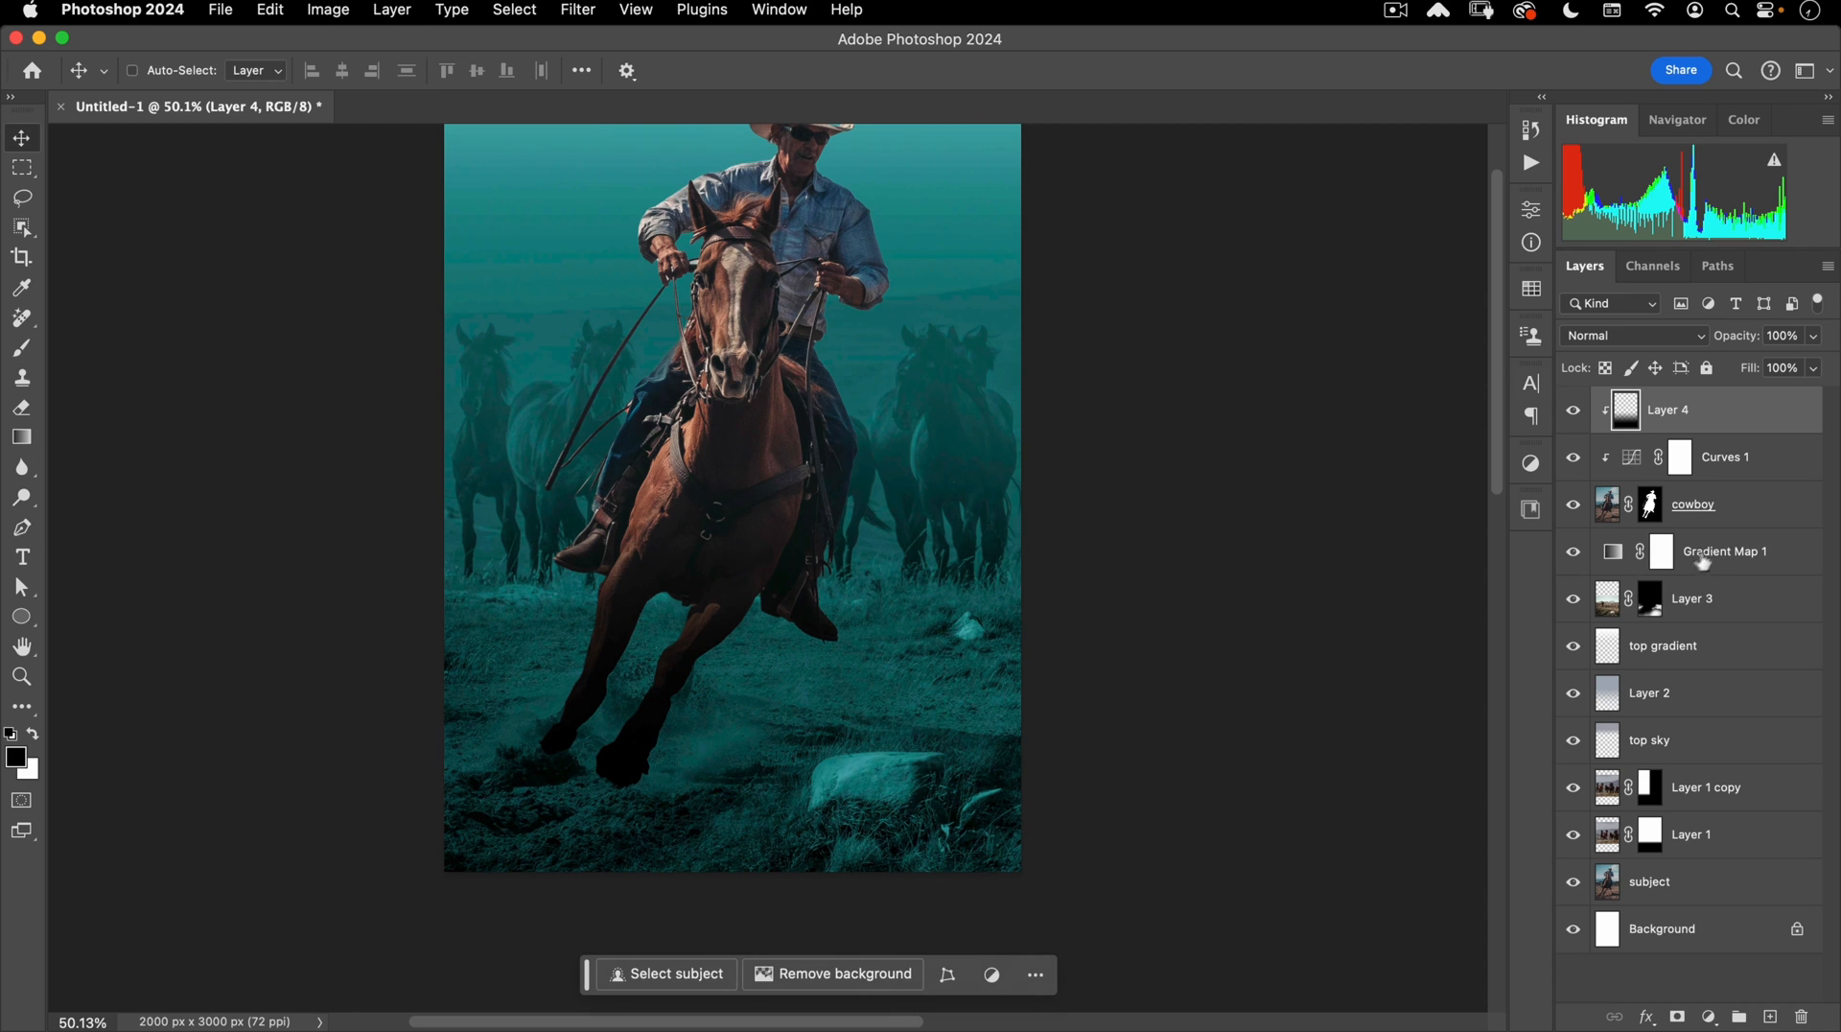
Add a new layer above Layer 3 and draw a black-to-transparent gradient upward from the poster's bottom edge over the foreground.
left_click(1721, 604)
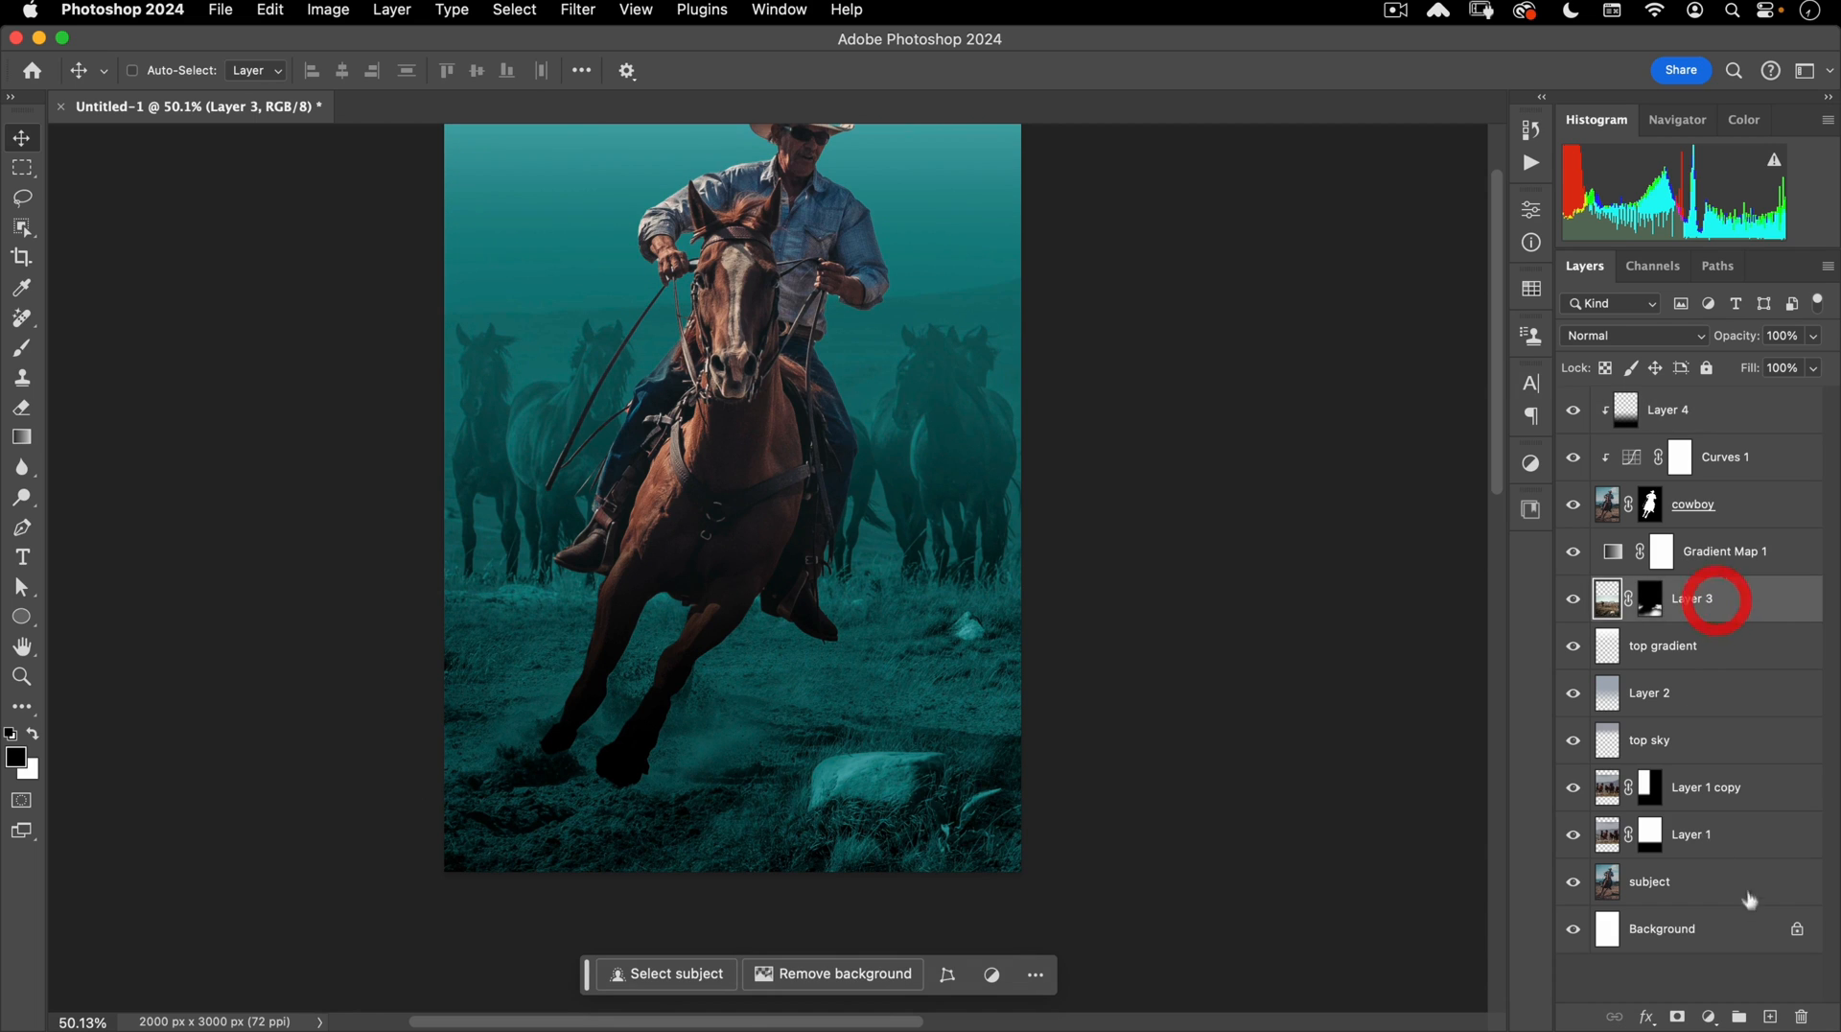
left_click(1769, 1016)
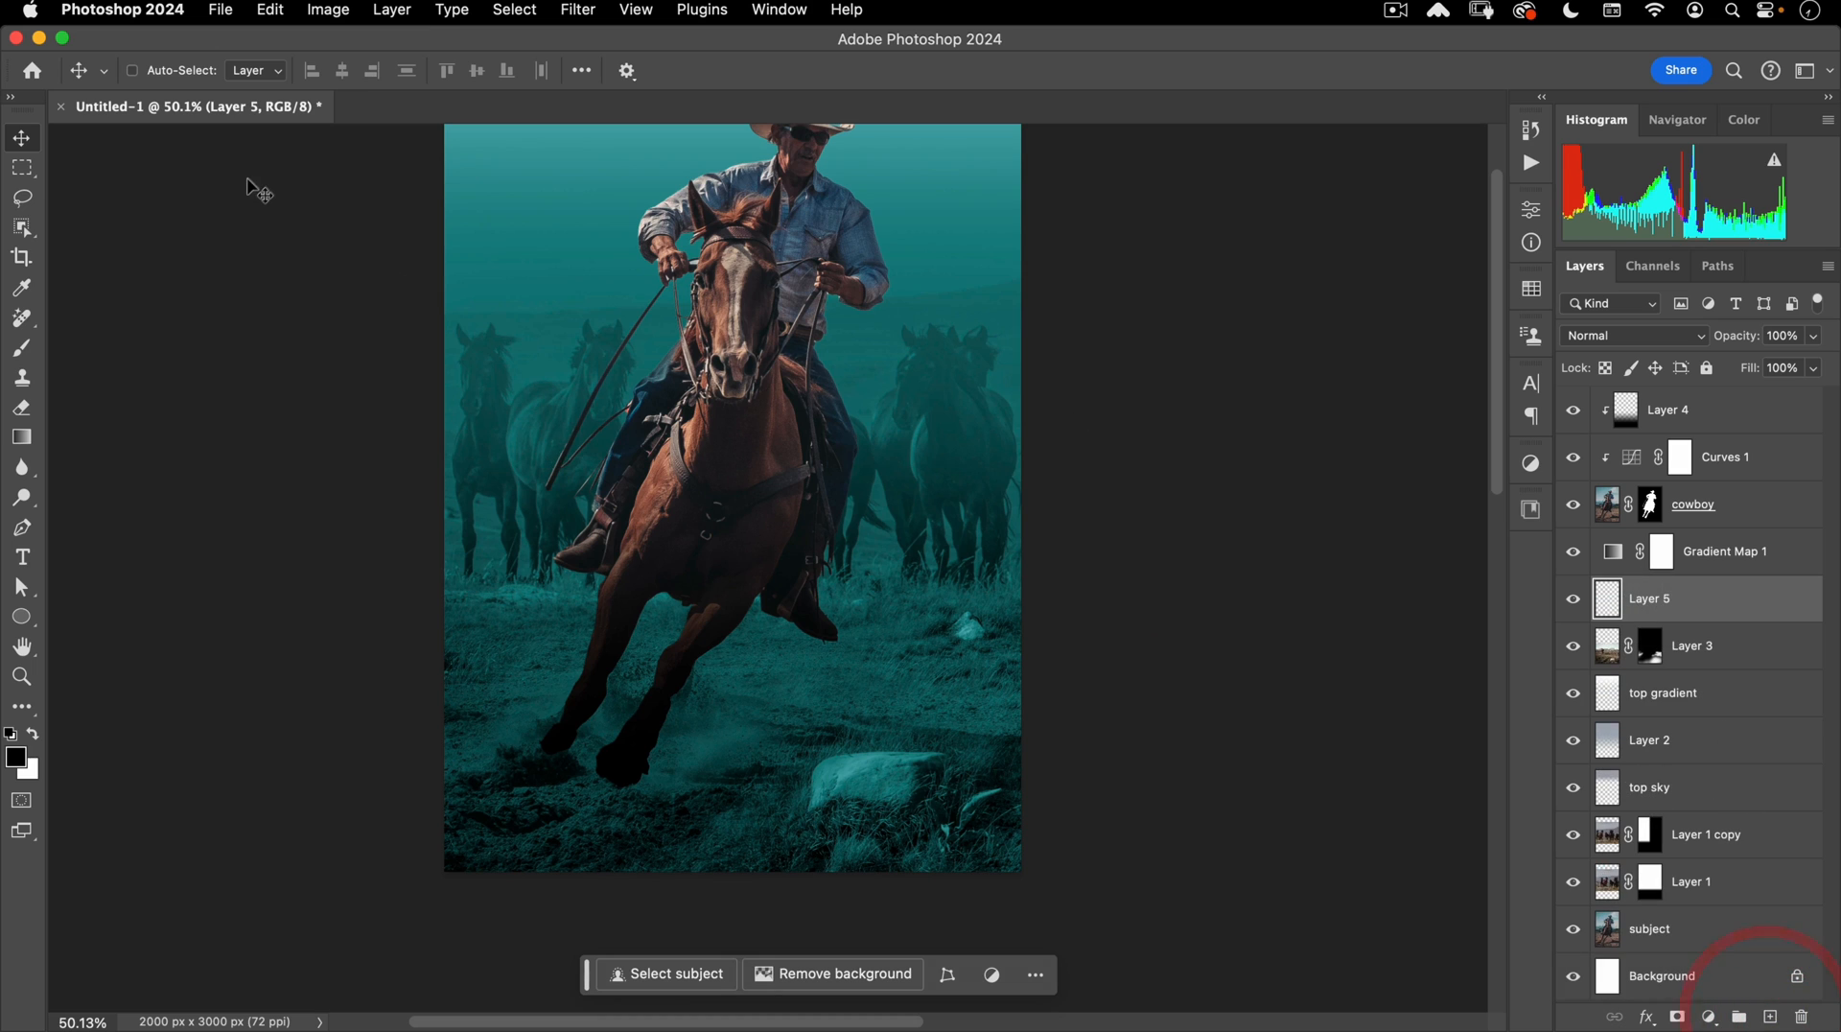
key("g")
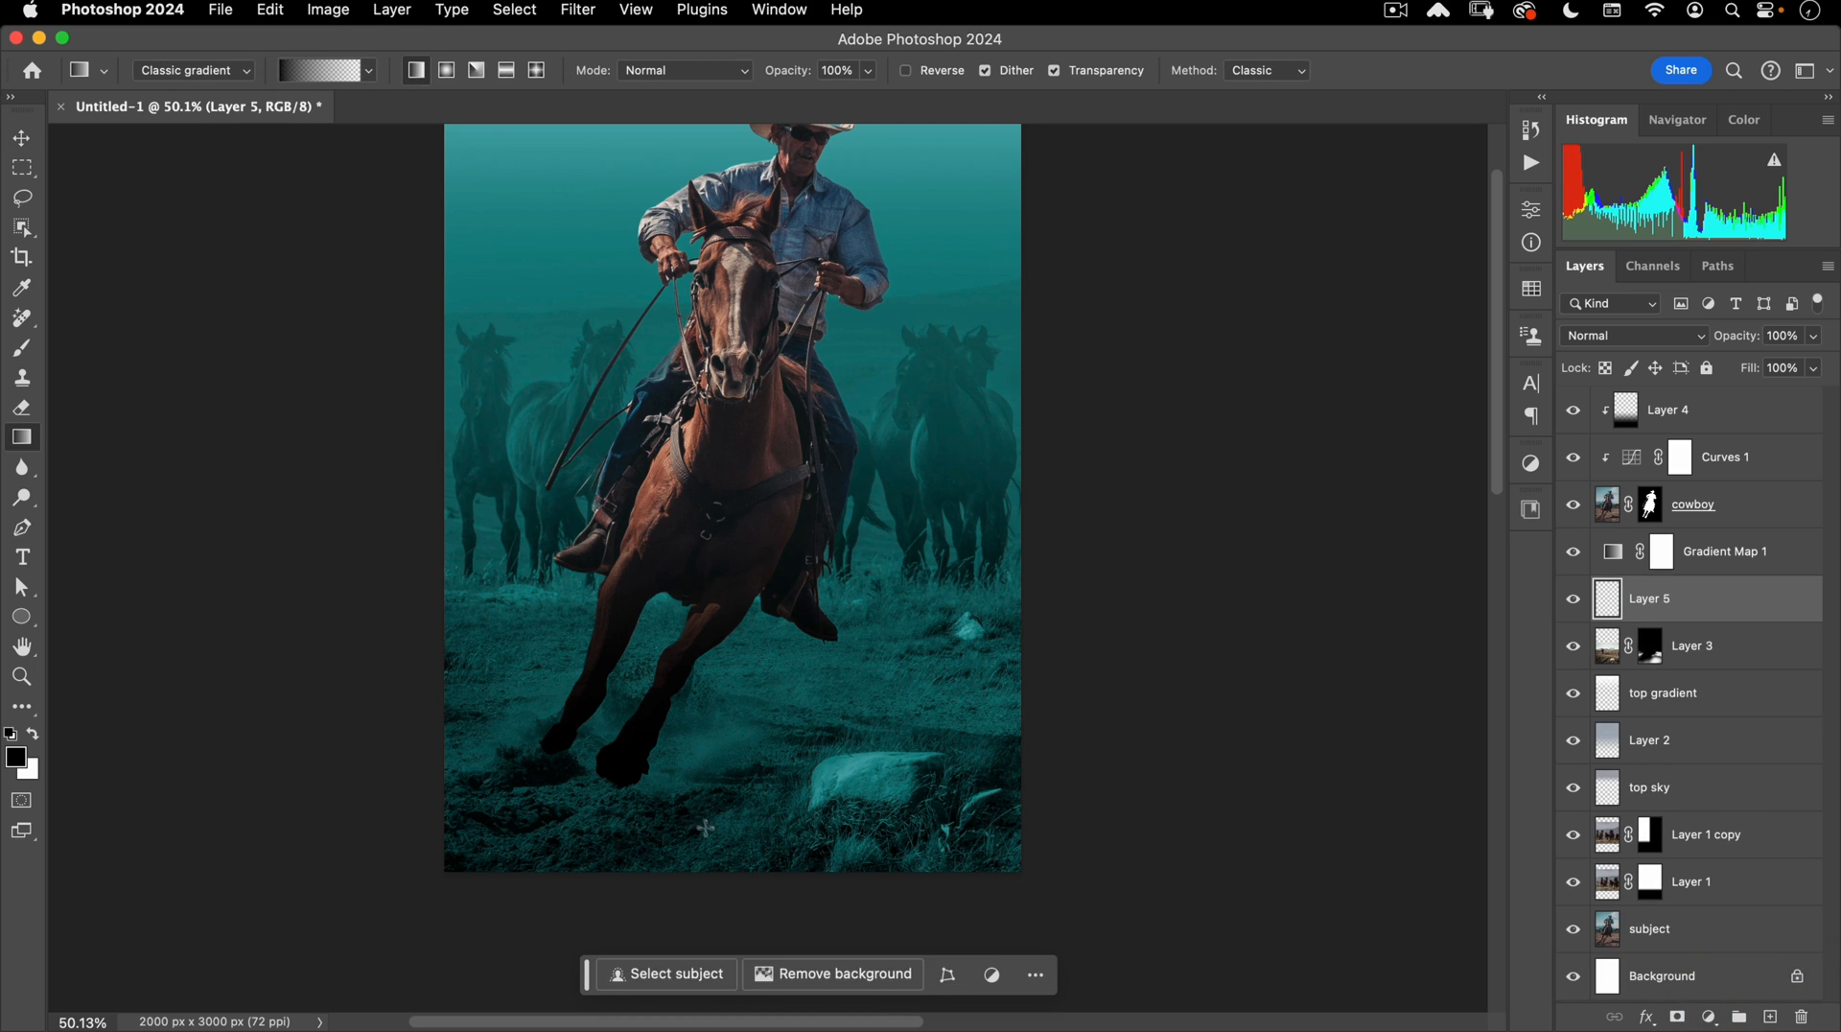
left_click_drag(714, 867, 772, 537)
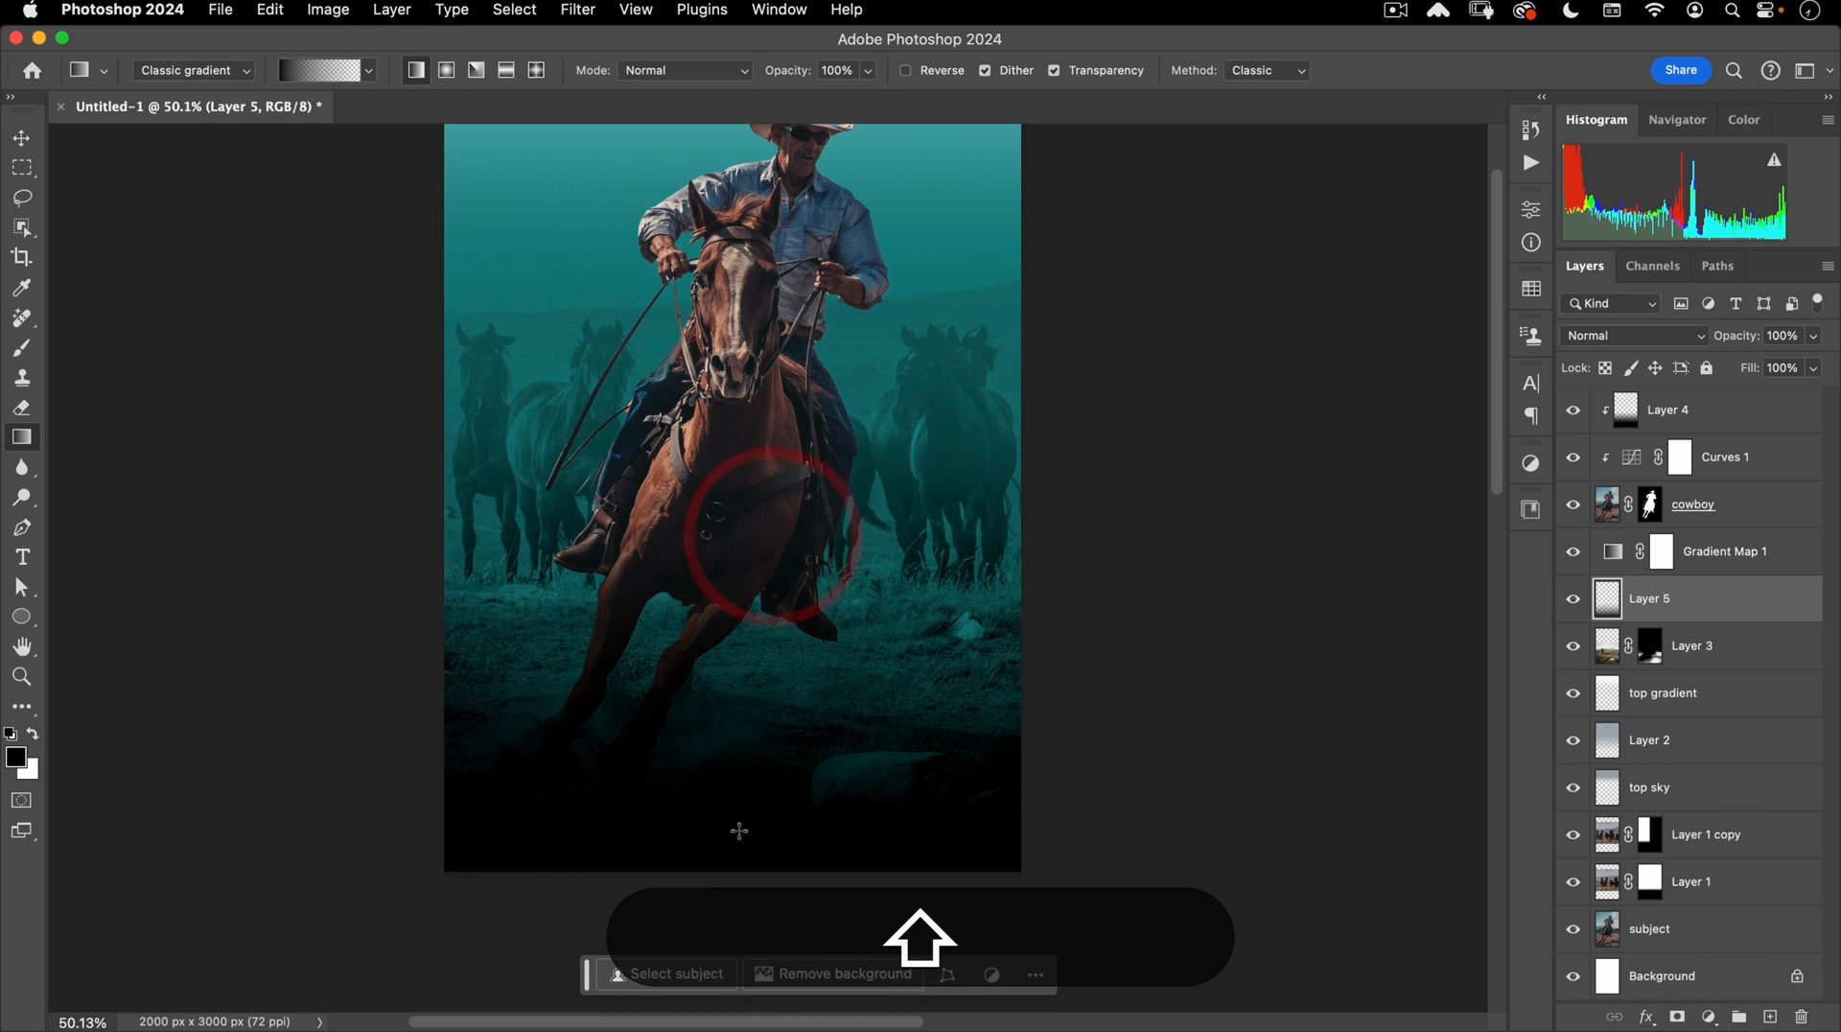
Set the foreground gradient layer's opacity to 82%.
left_click_drag(1732, 344, 1713, 343)
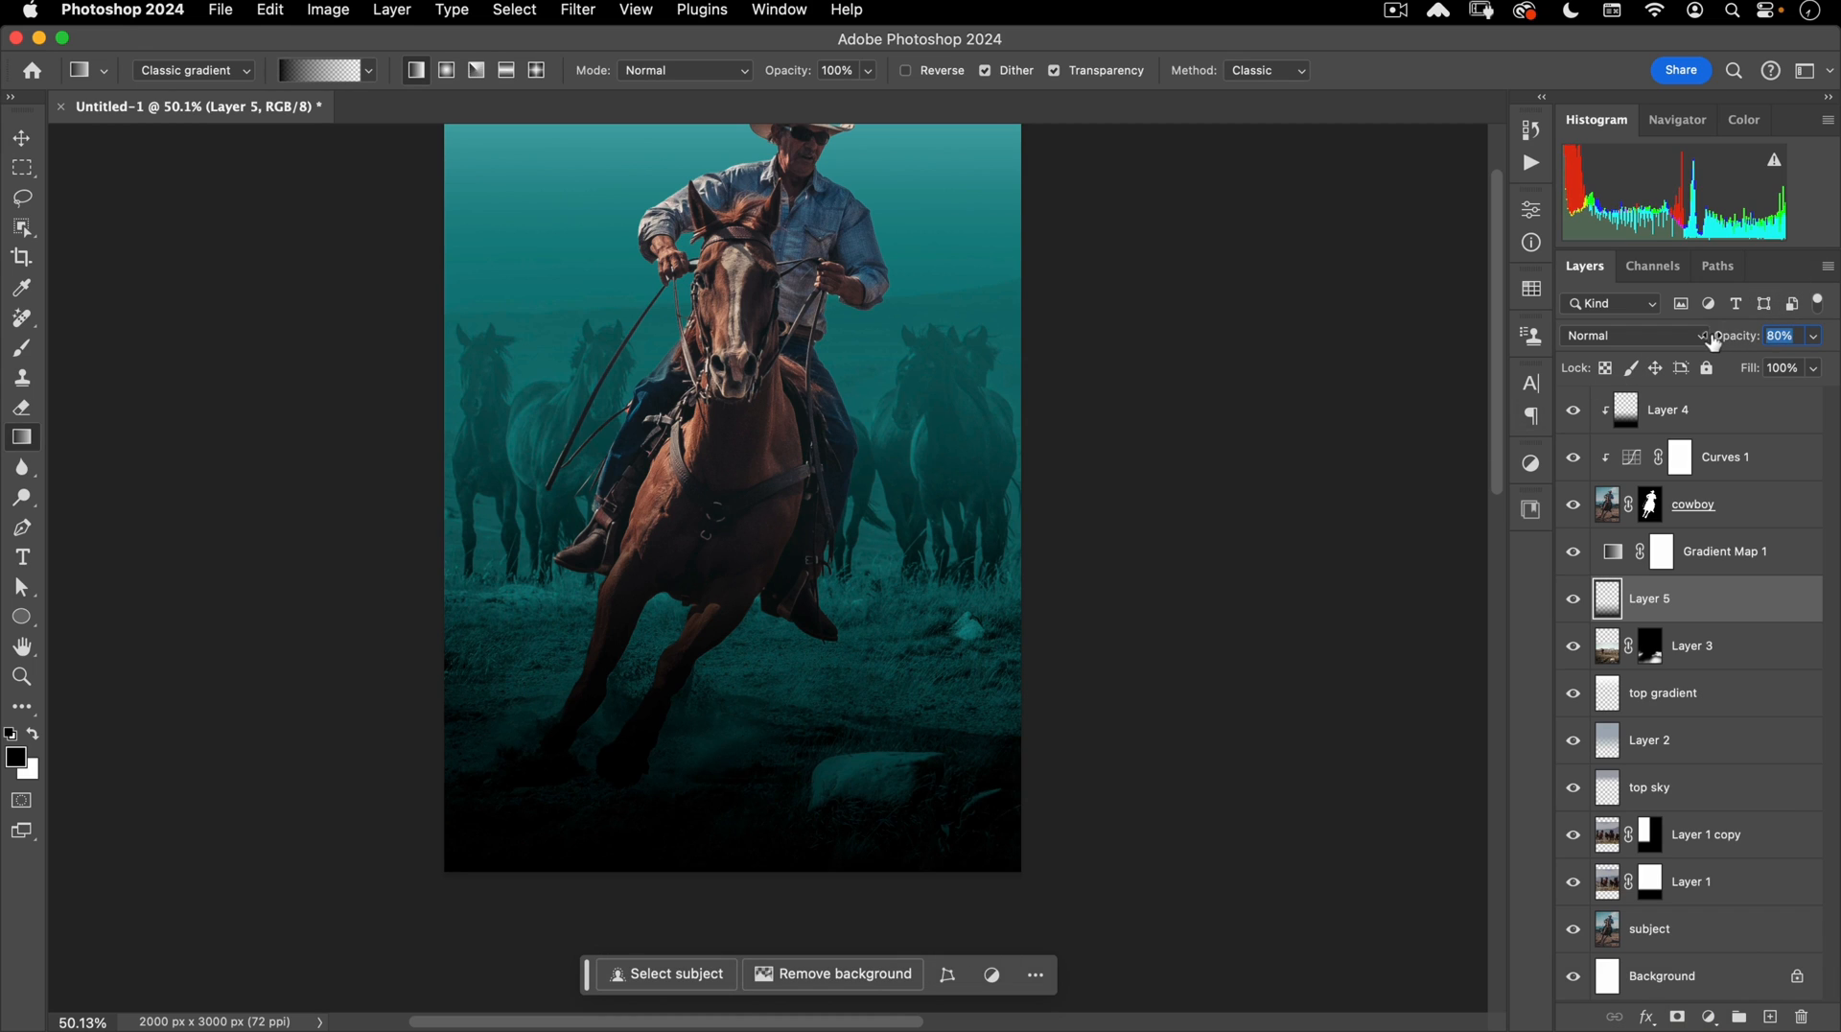
left_click(828, 693)
left_click_drag(739, 714, 727, 744)
left_click(731, 757, "super")
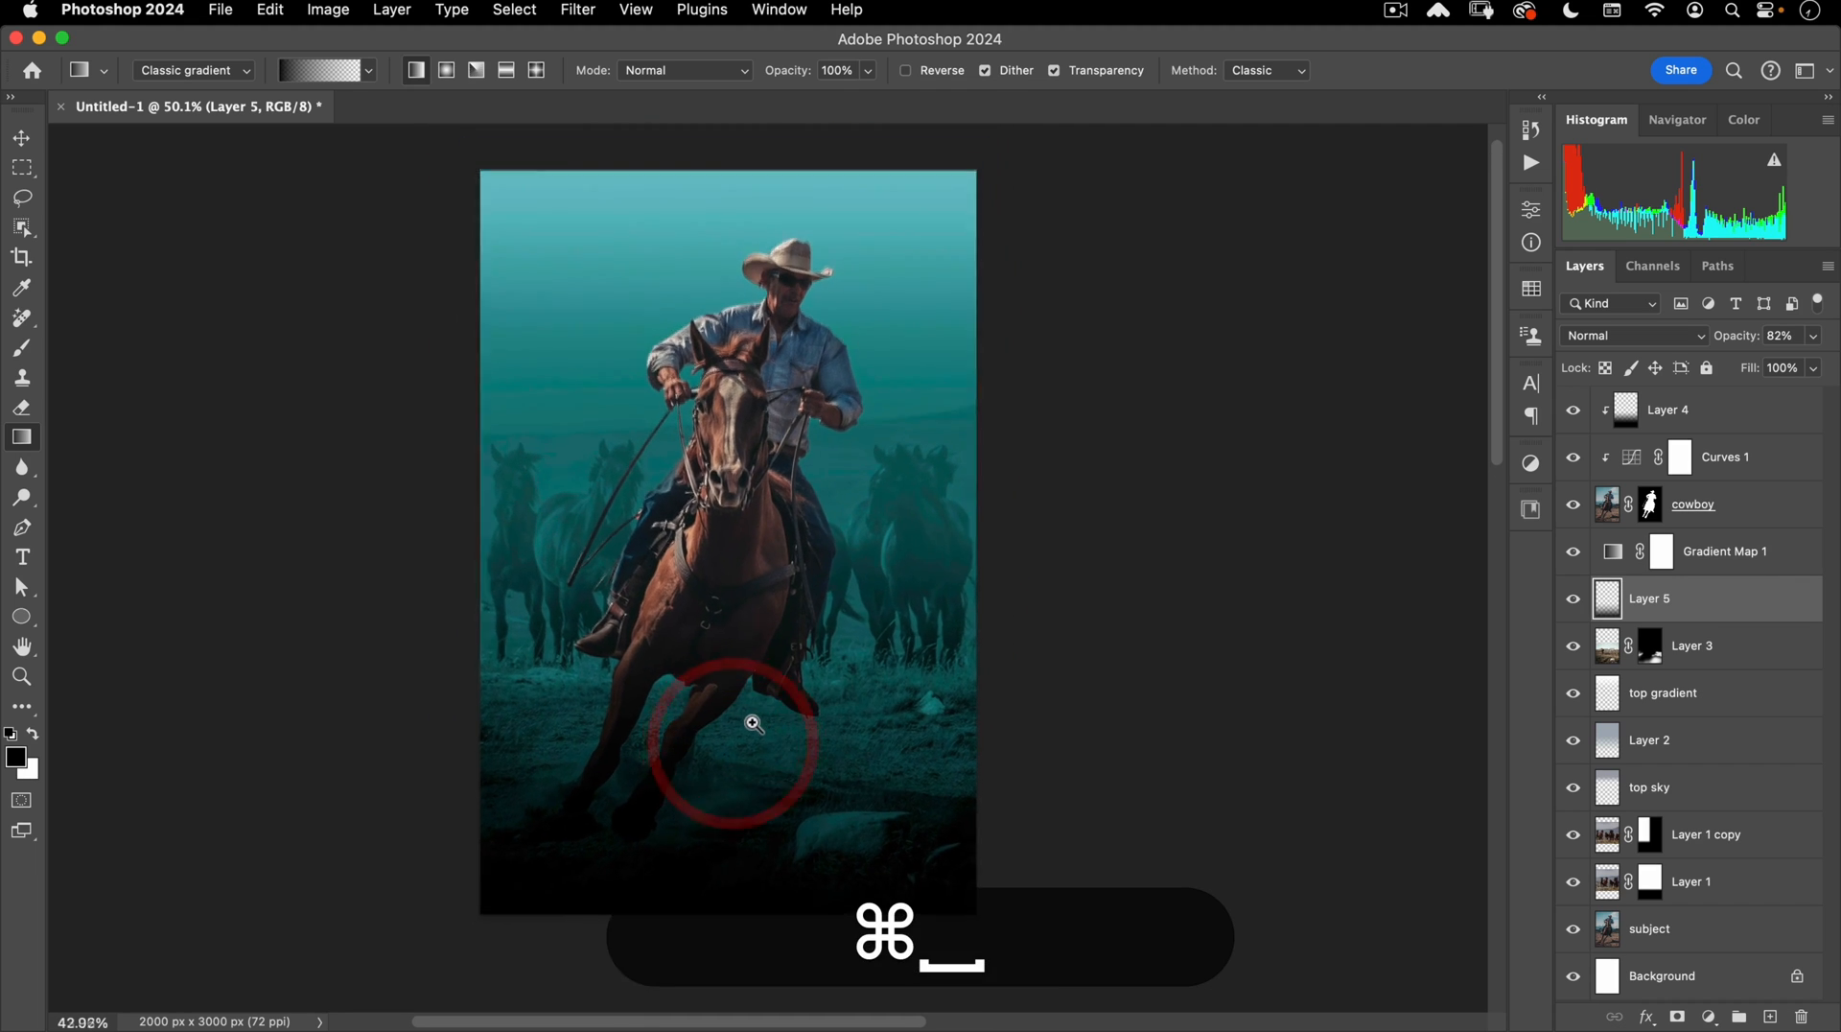
left_click_drag(815, 658, 806, 669)
left_click(805, 669)
key("v")
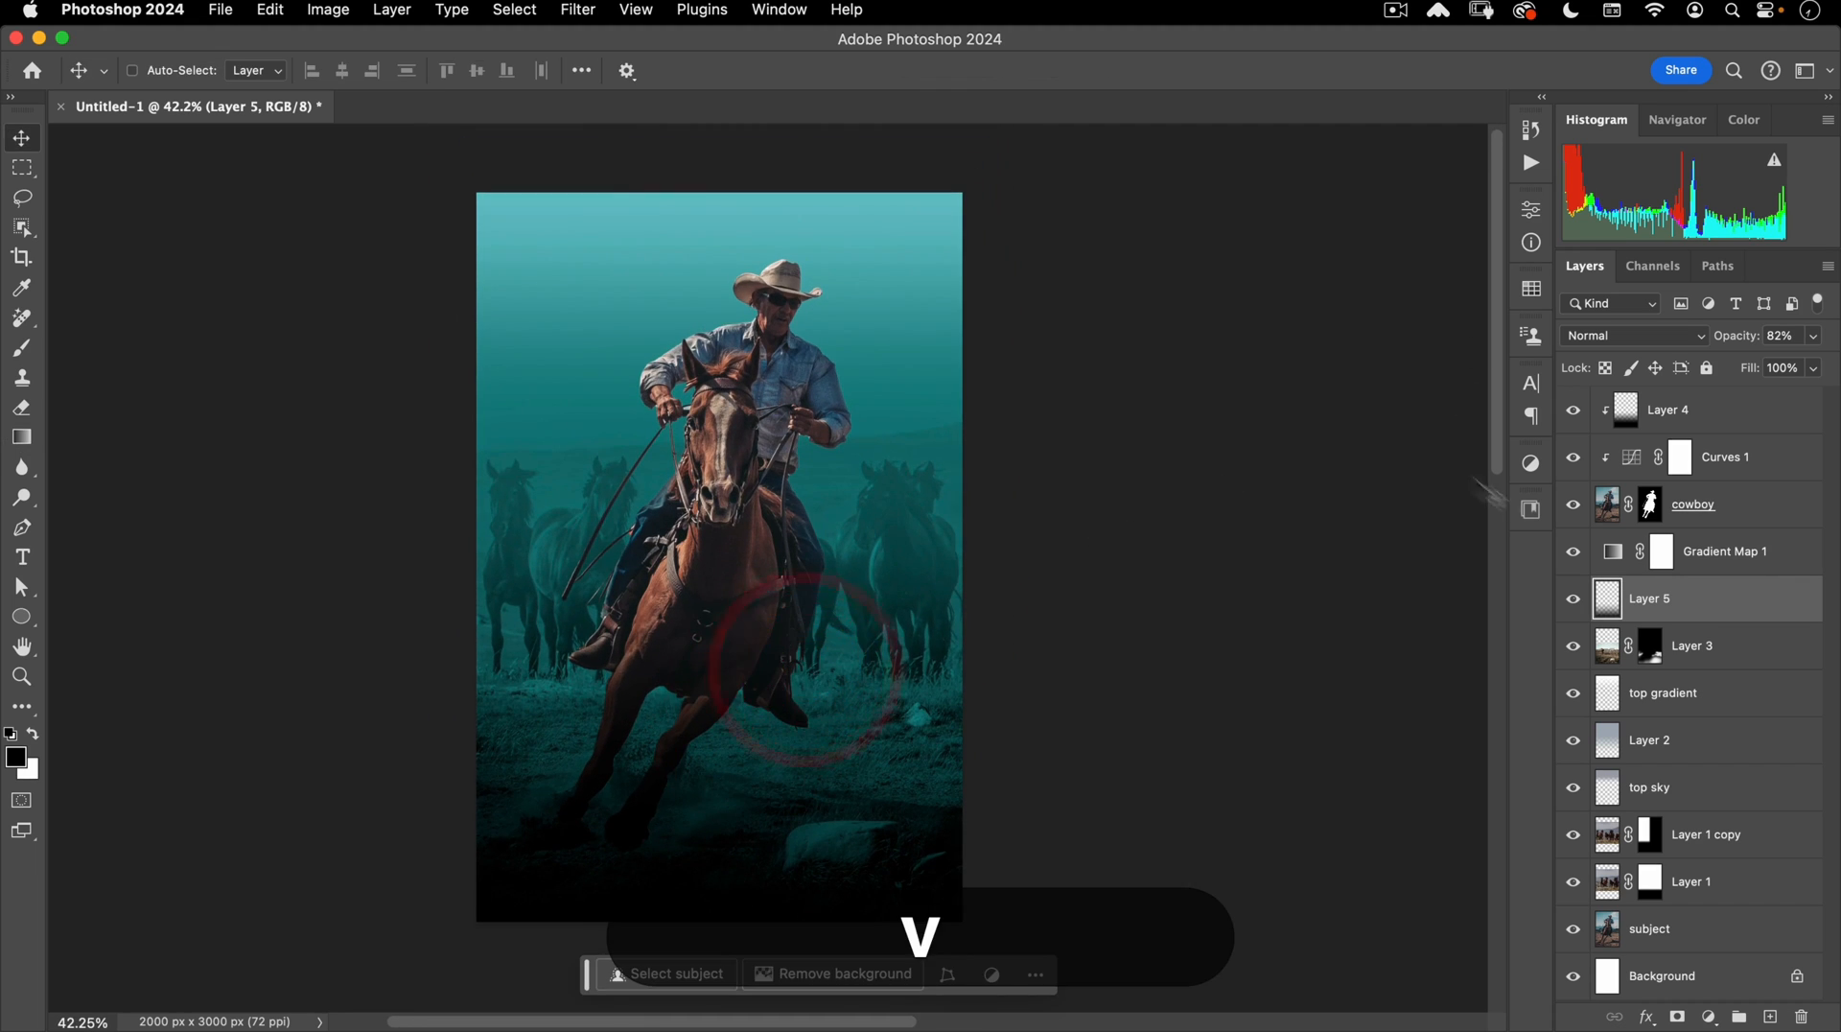
Place the embedded image nucly-concrete-15.jpg above the Gradient Map 1 layer.
left_click(1733, 553)
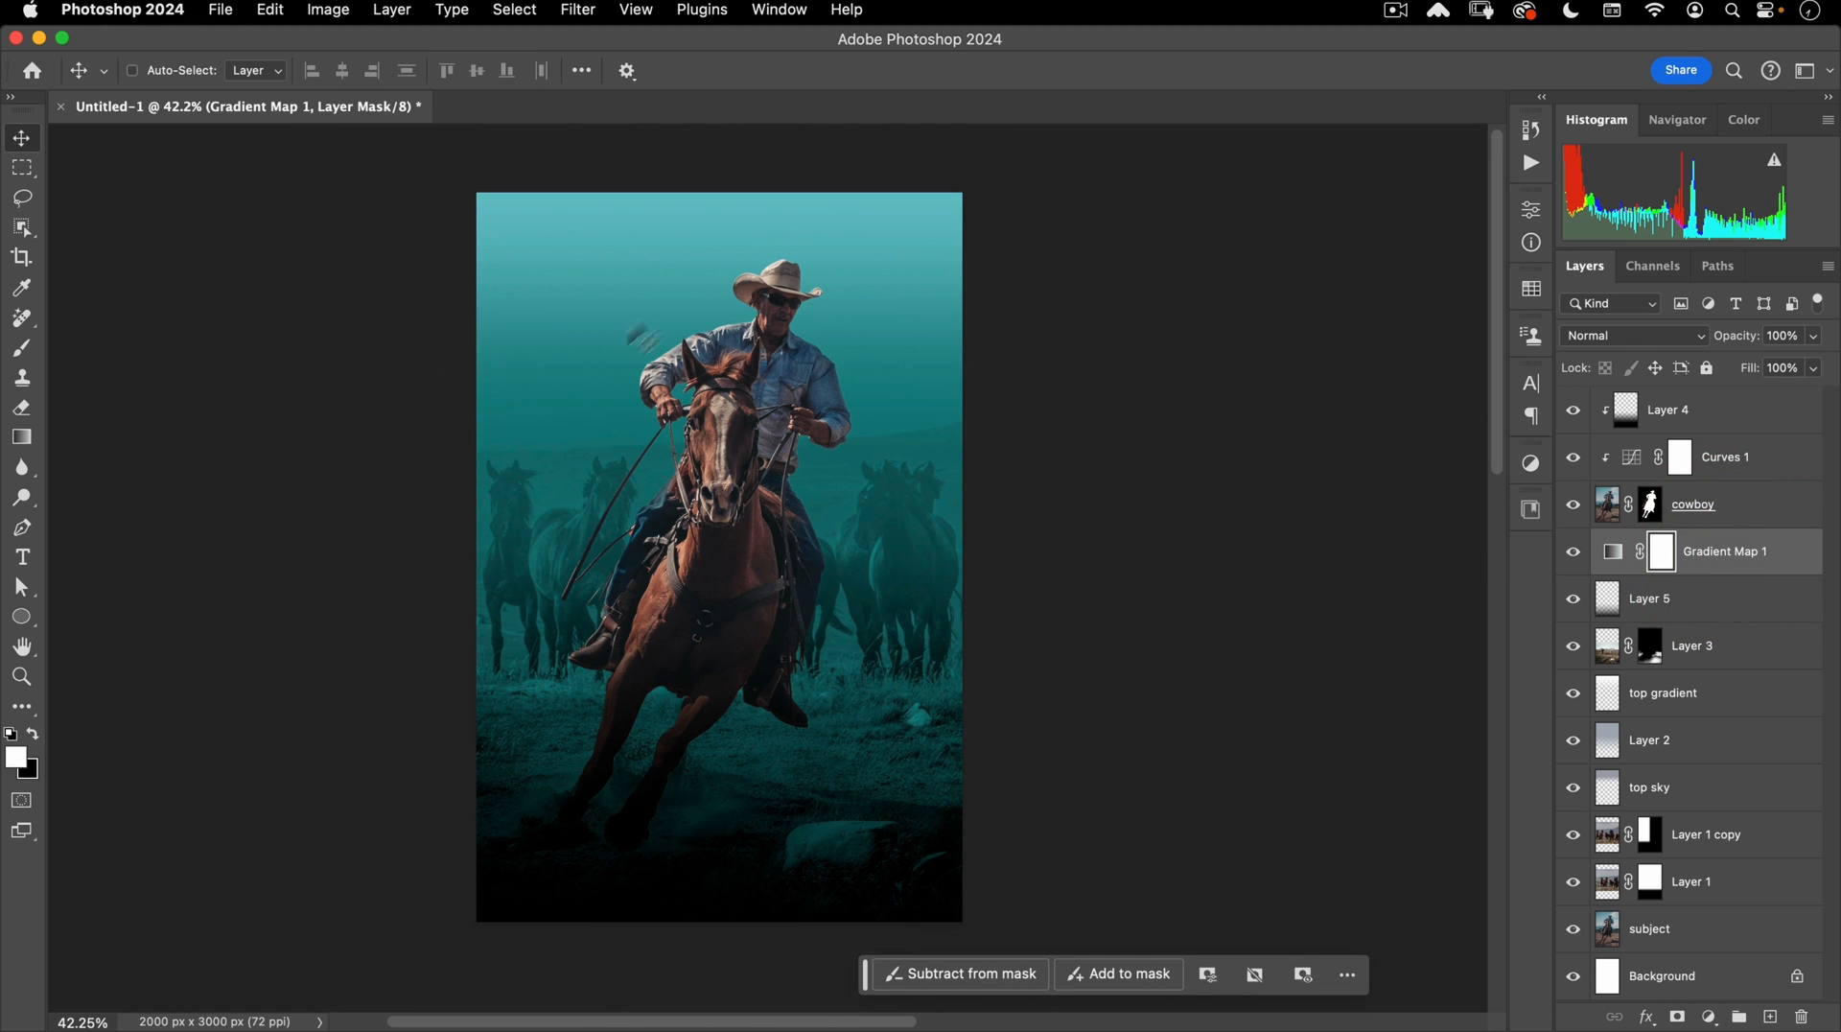
left_click(207, 14)
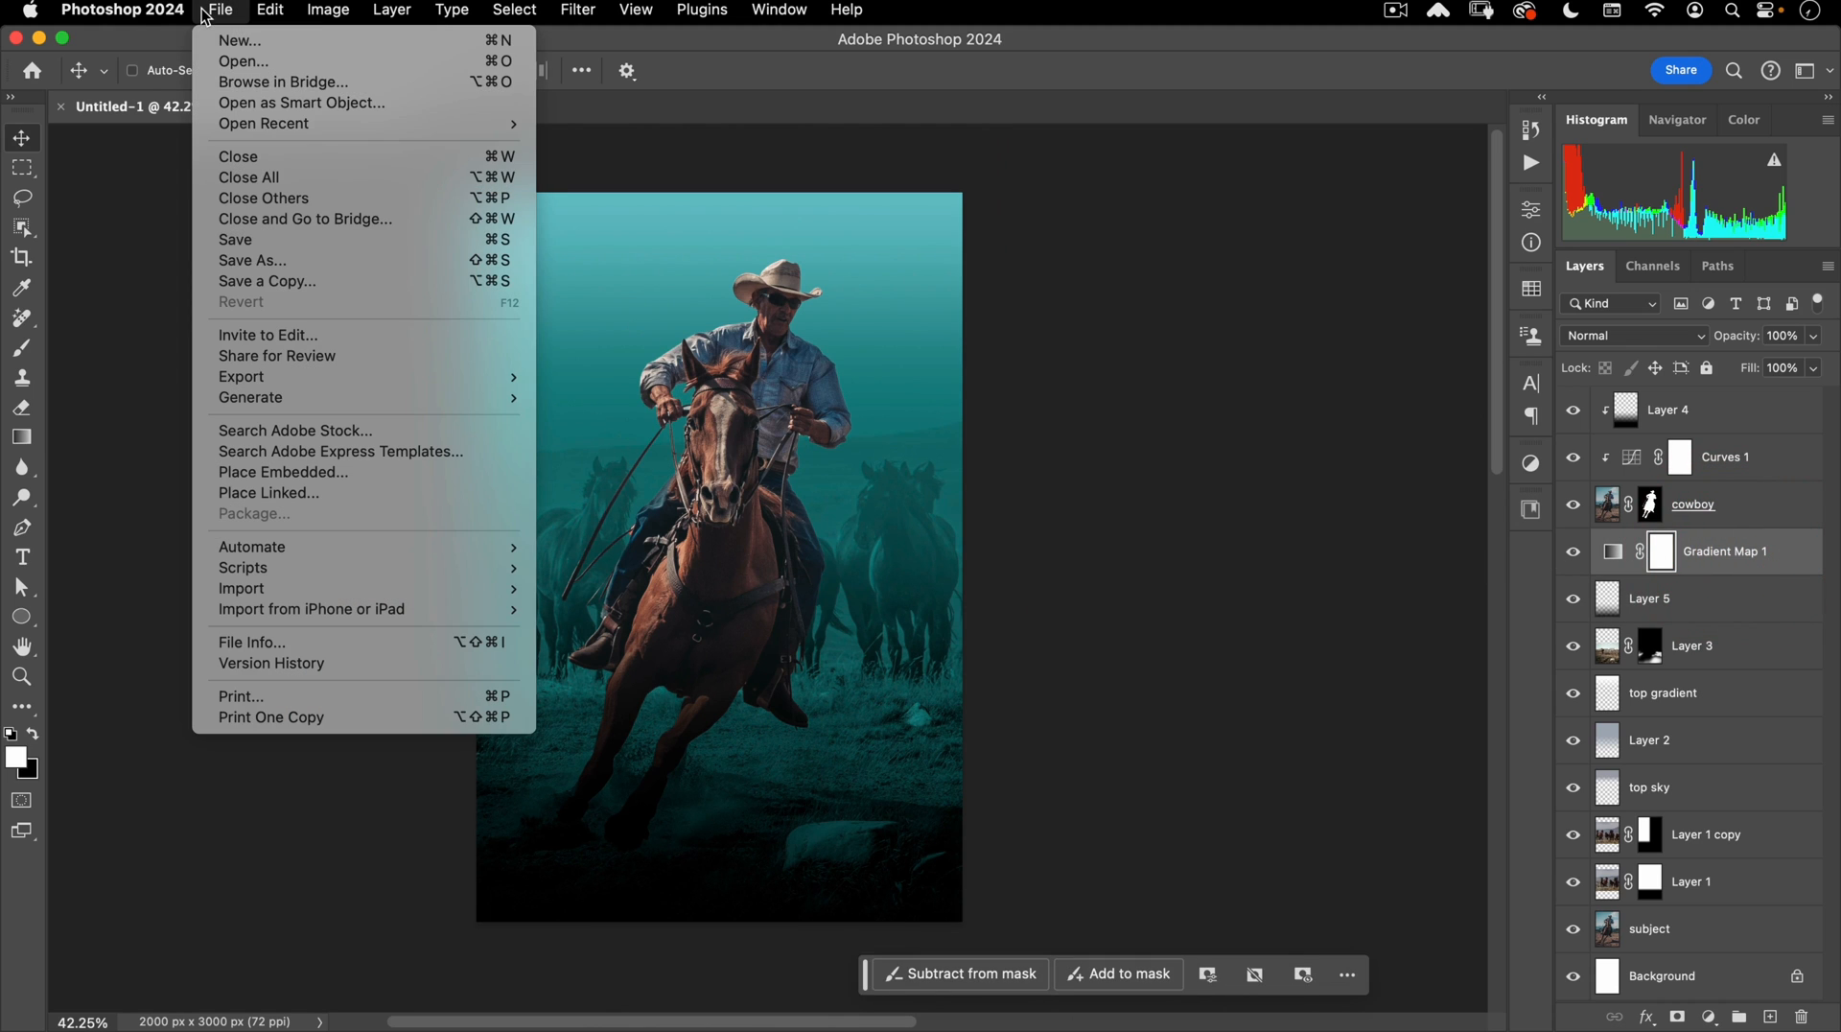
left_click(272, 471)
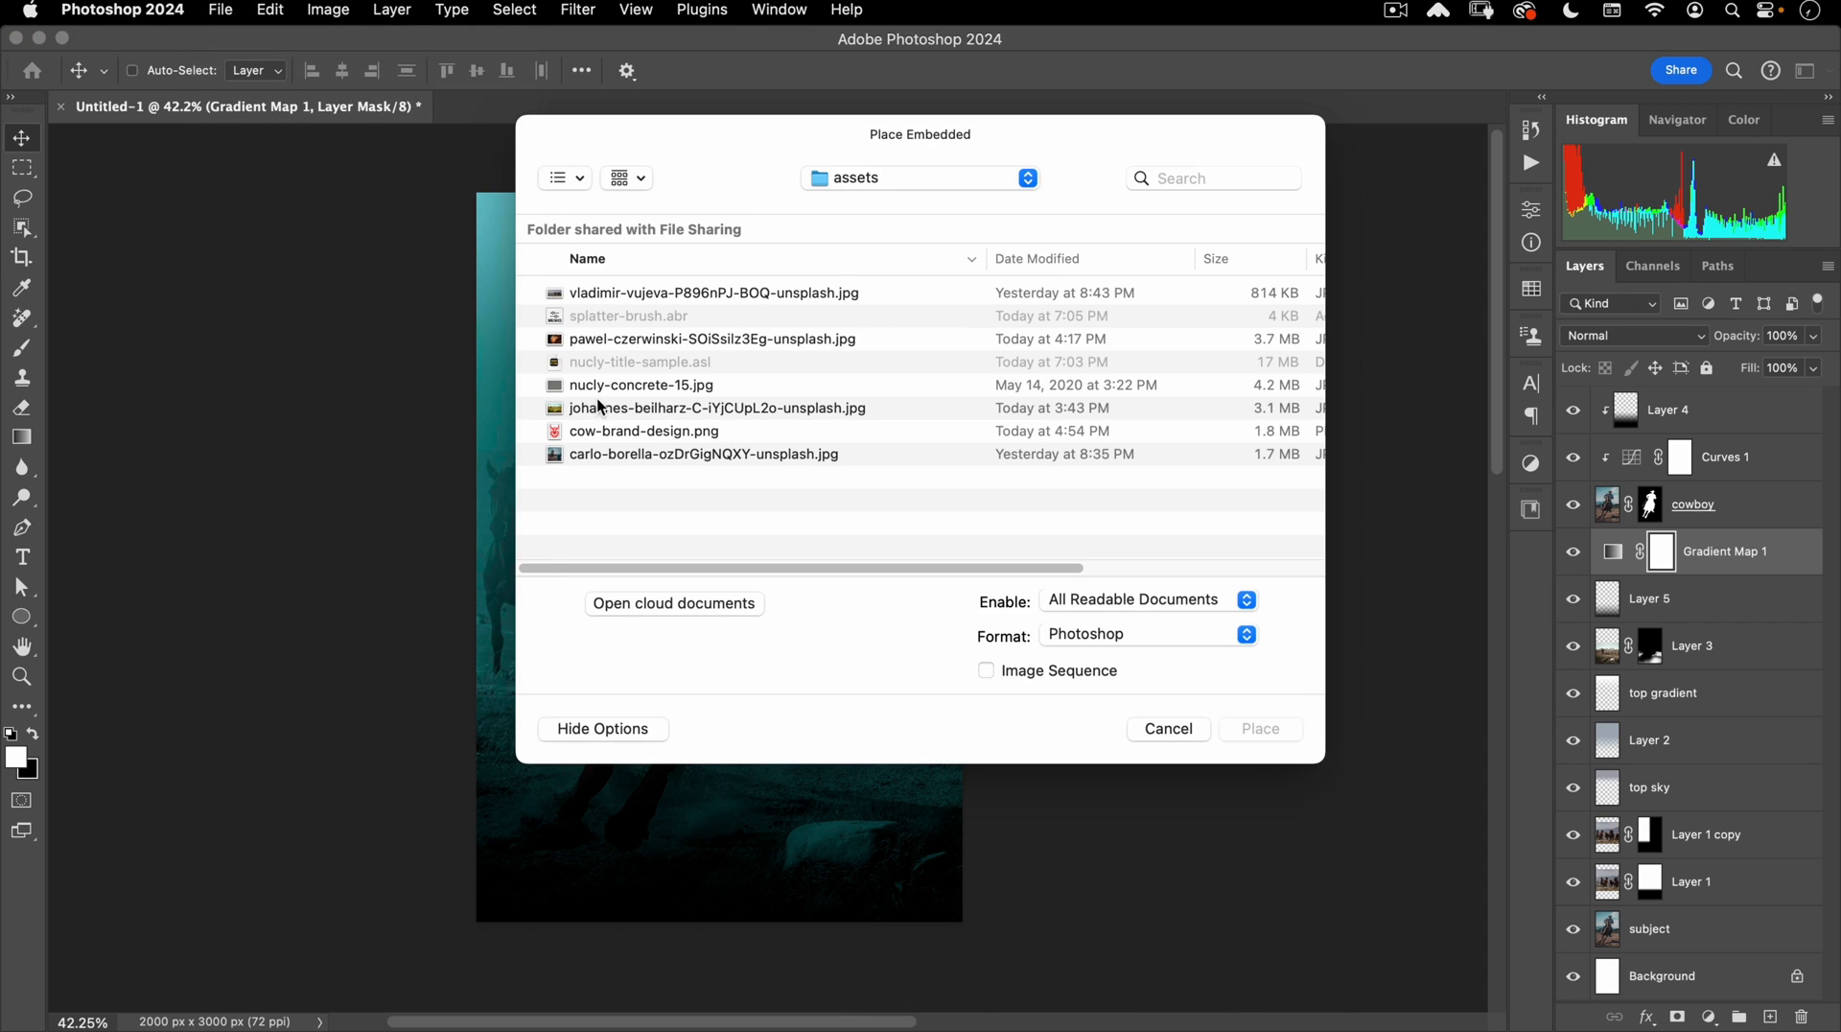
left_click(607, 388)
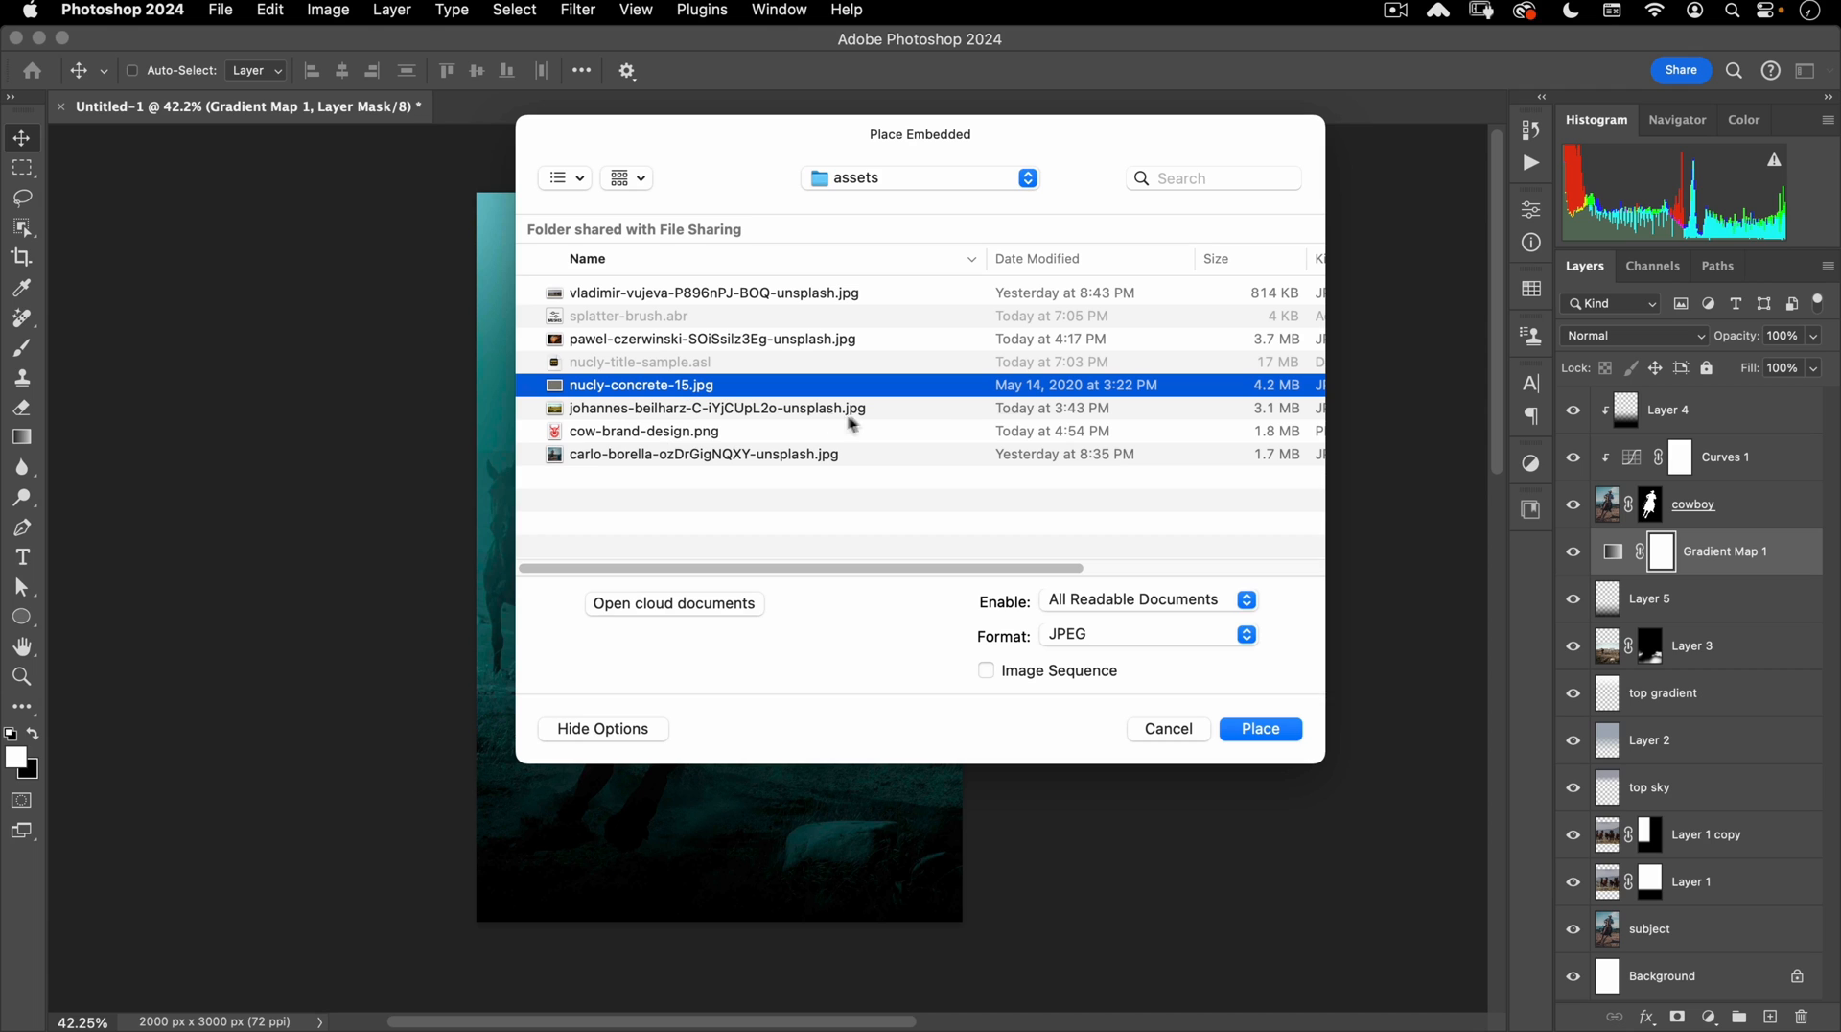
left_click(1243, 733)
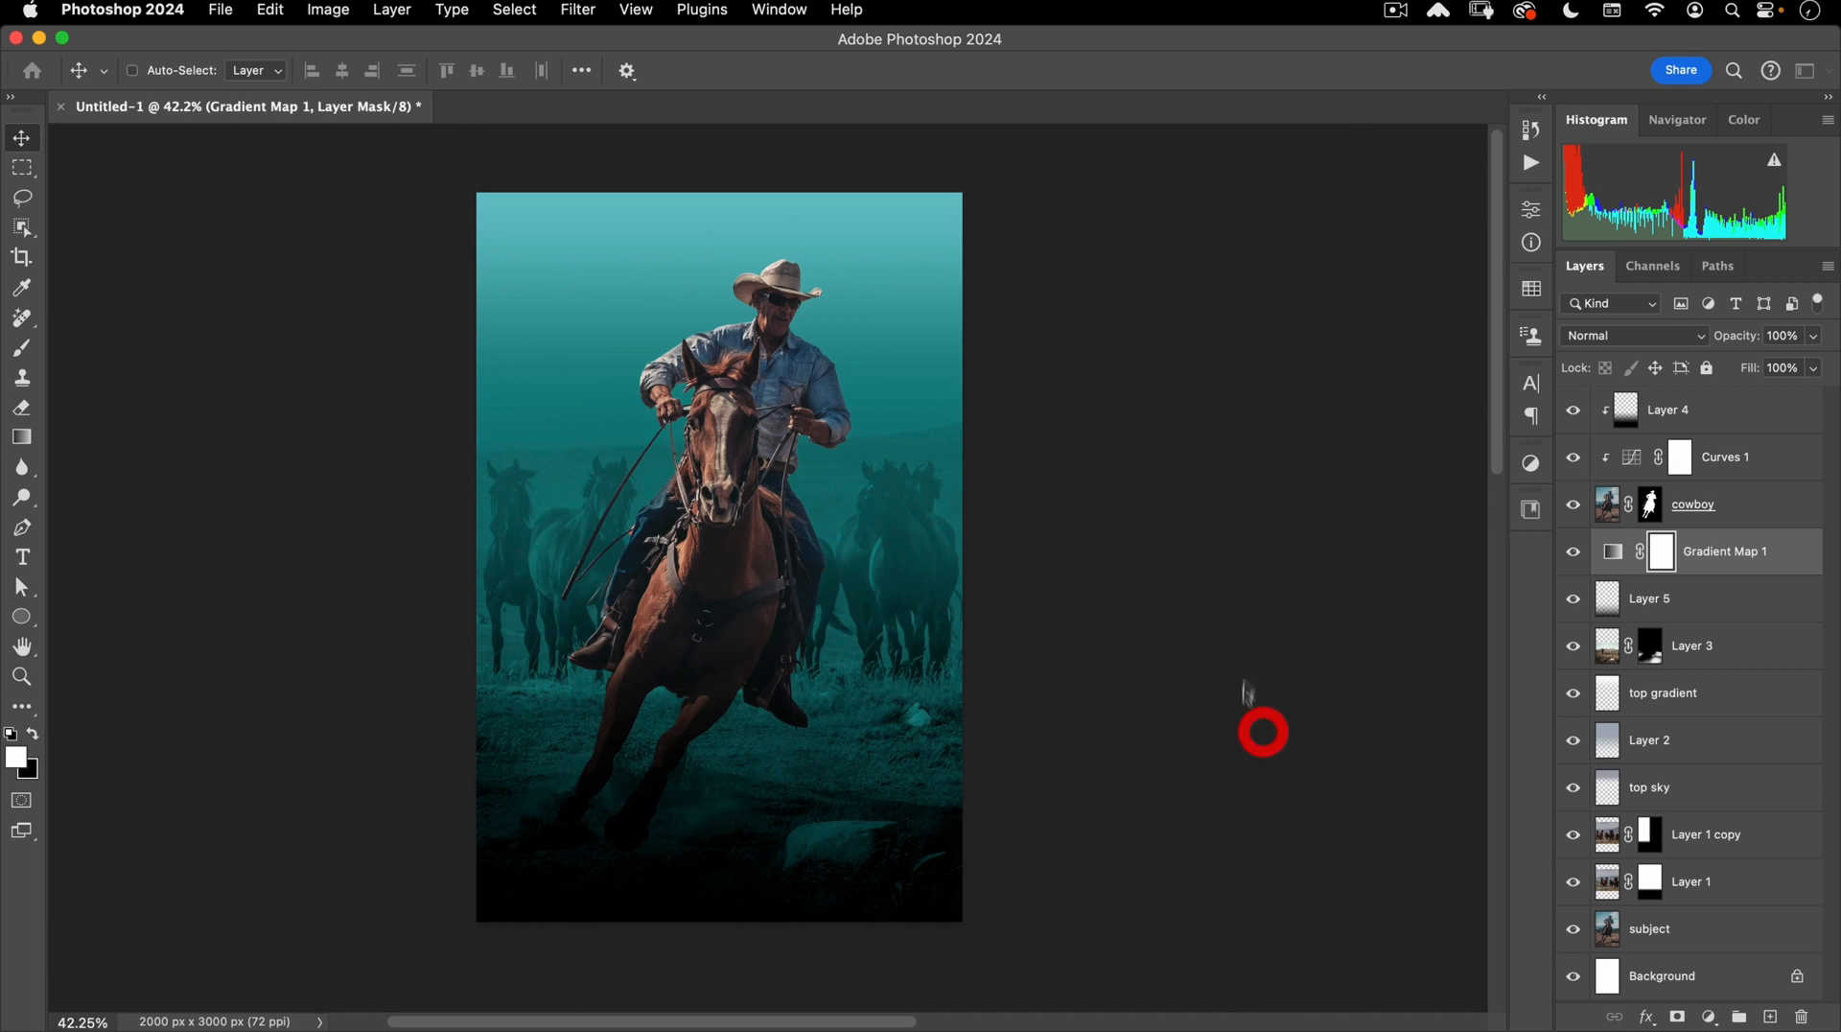
Scale the nucly-concrete-15 texture about its centre to 89.87% so it spans the poster's full height.
key("super+t")
left_click_drag(748, 395, 750, 281)
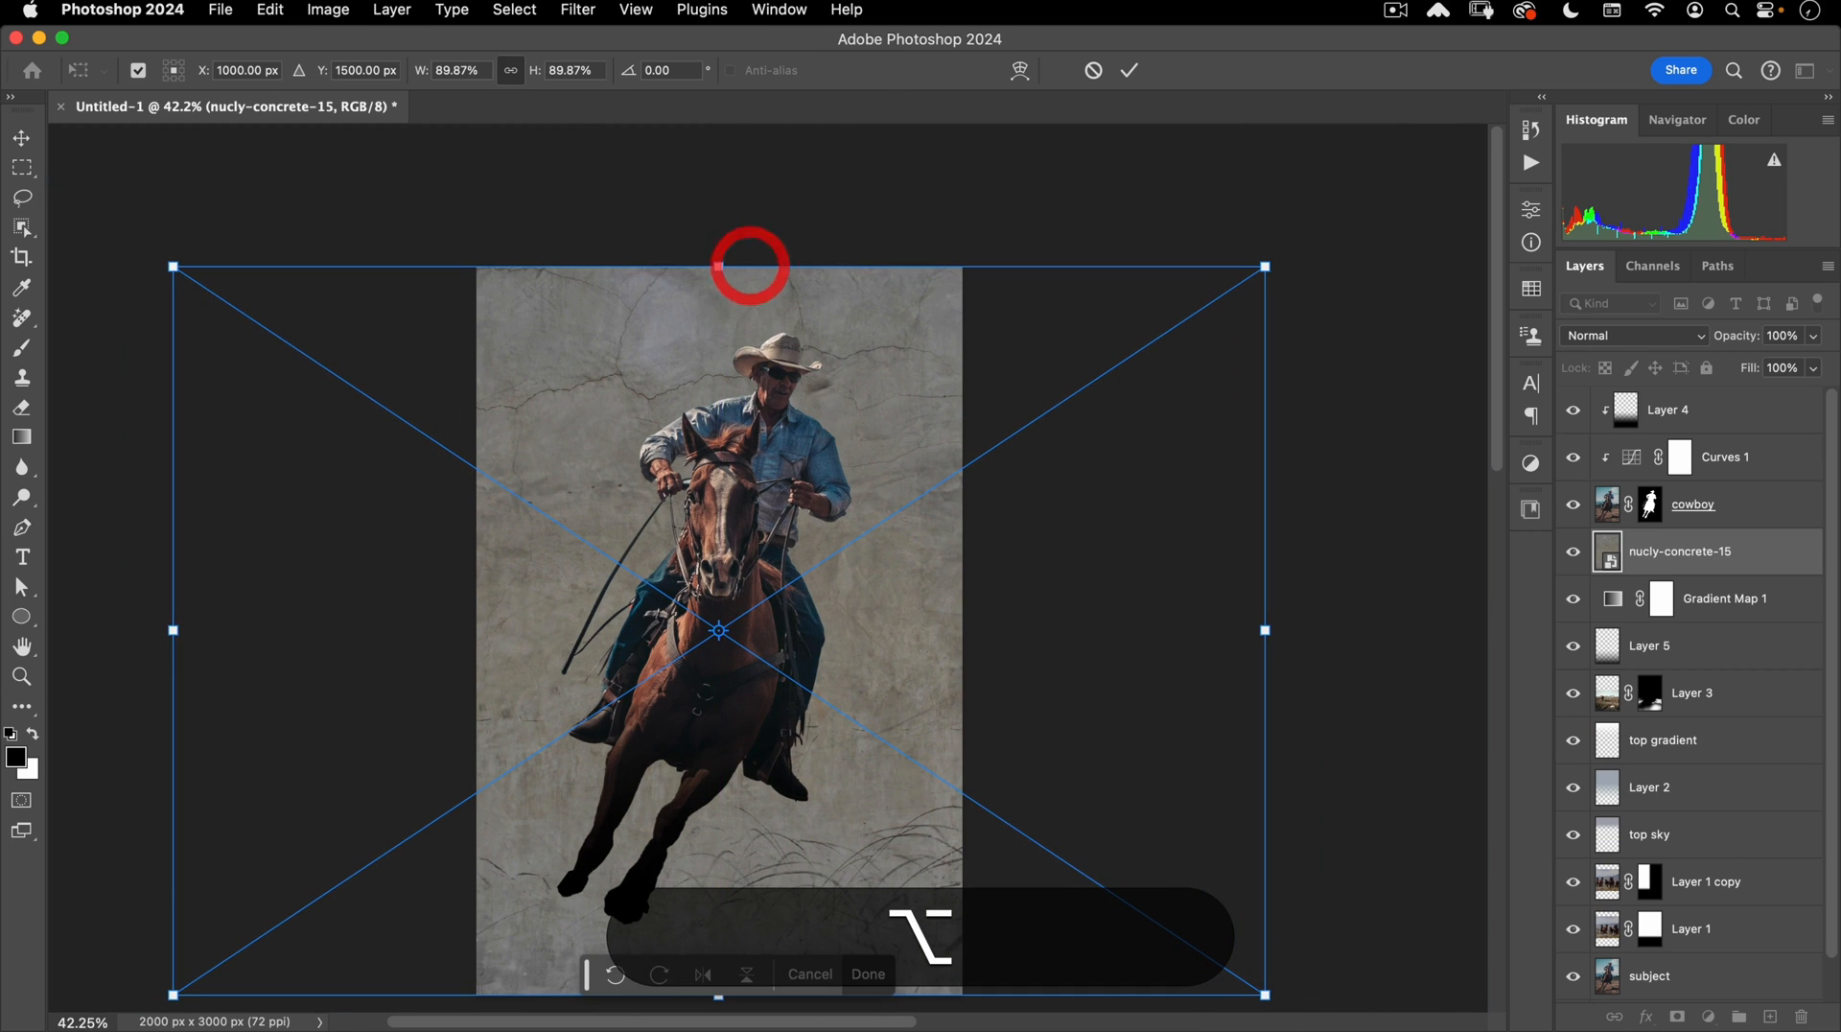
double_click(897, 350)
left_click_drag(788, 457, 761, 369)
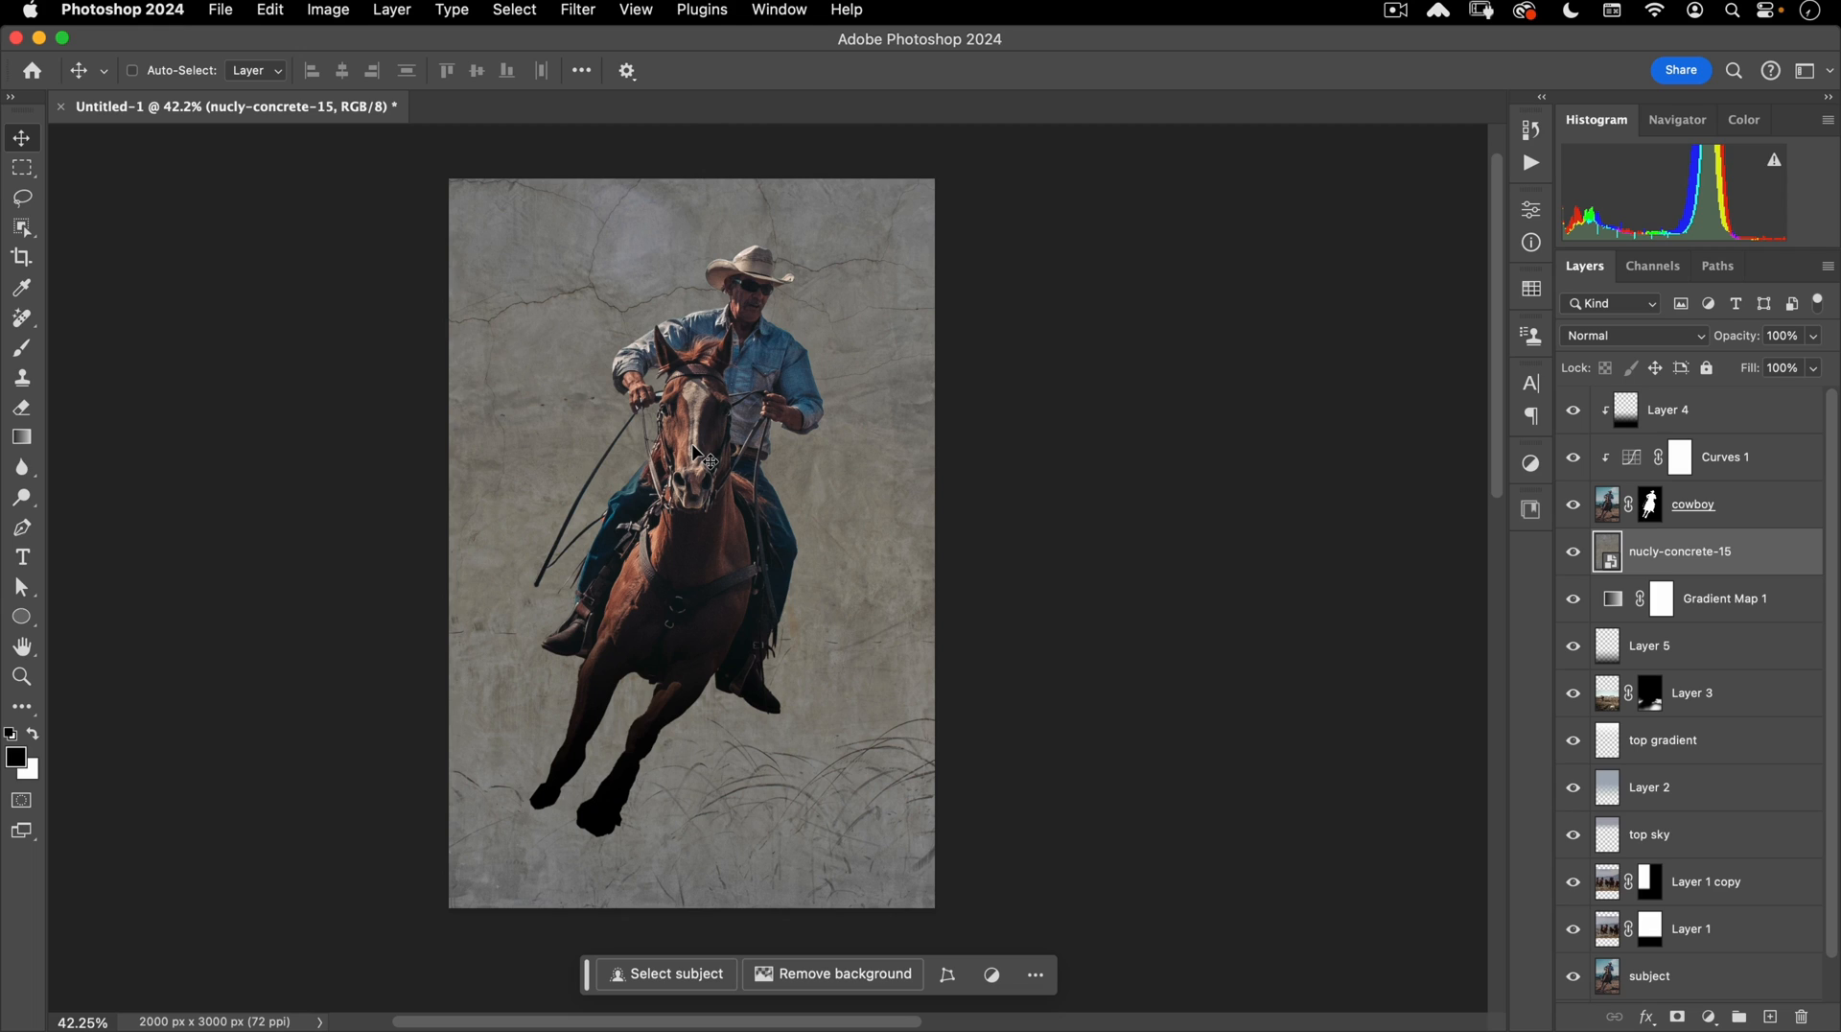
key("super")
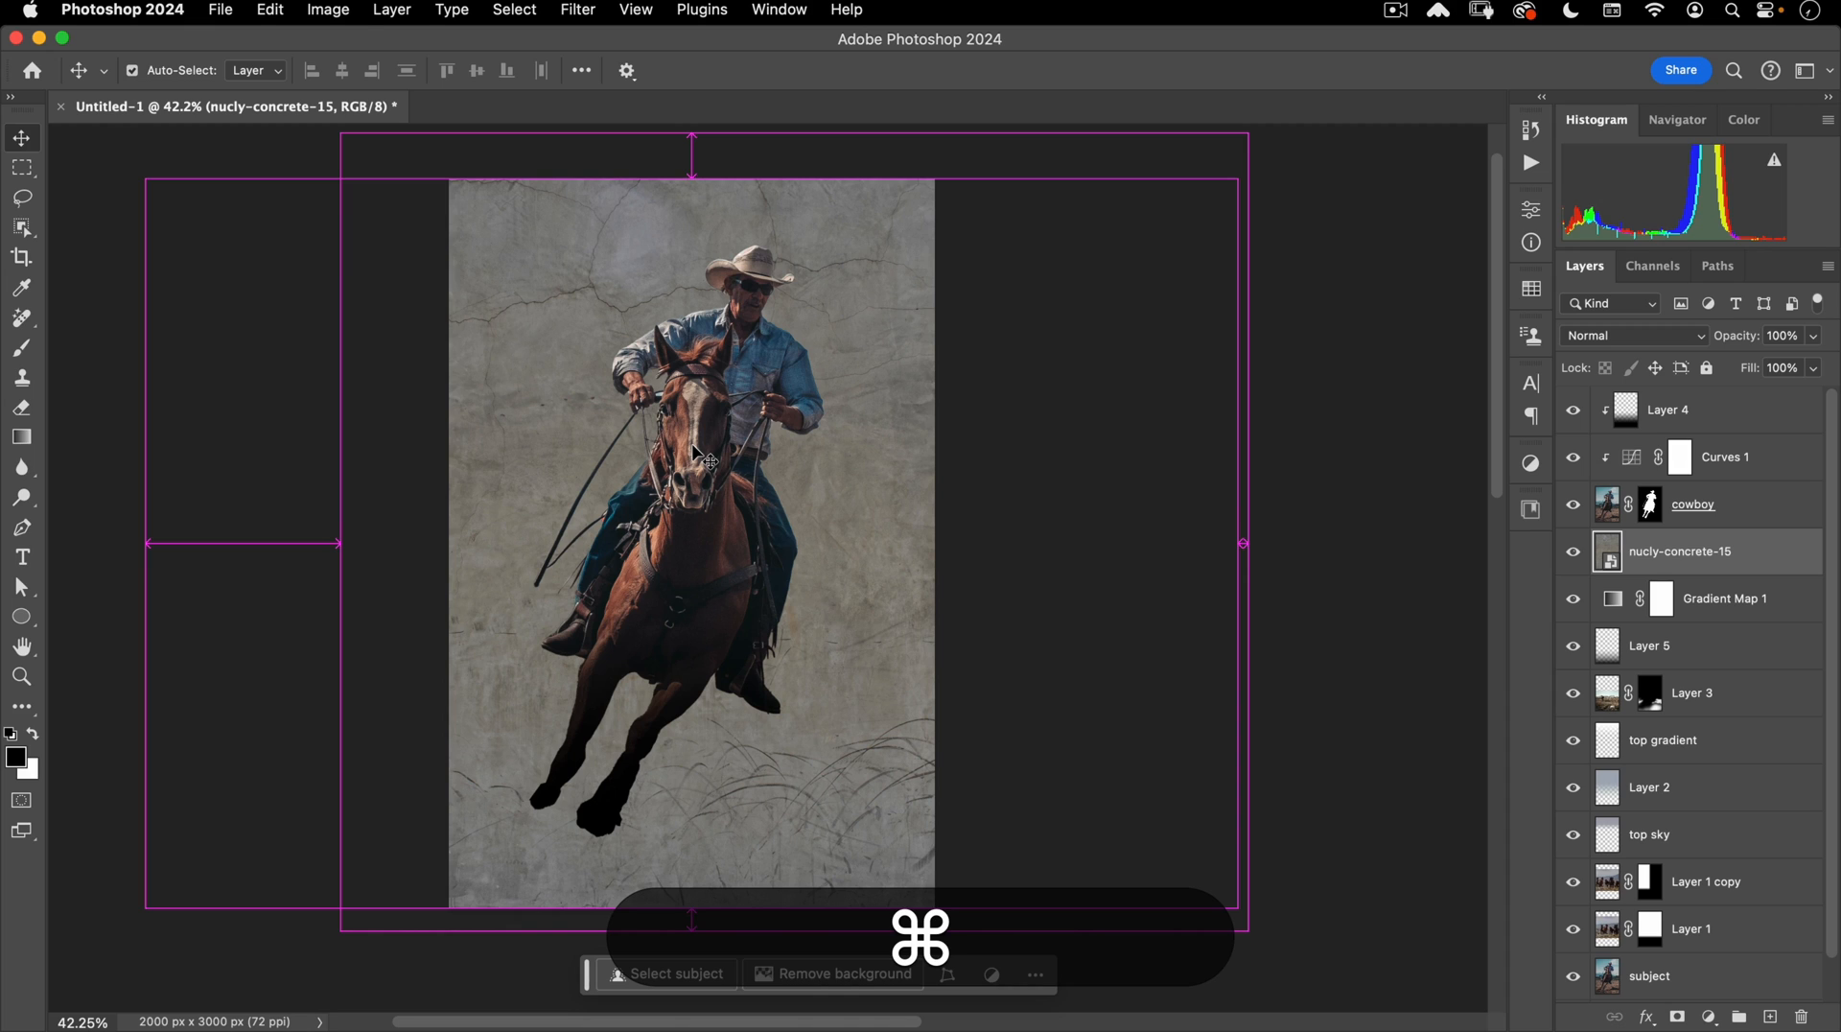
key("super+m")
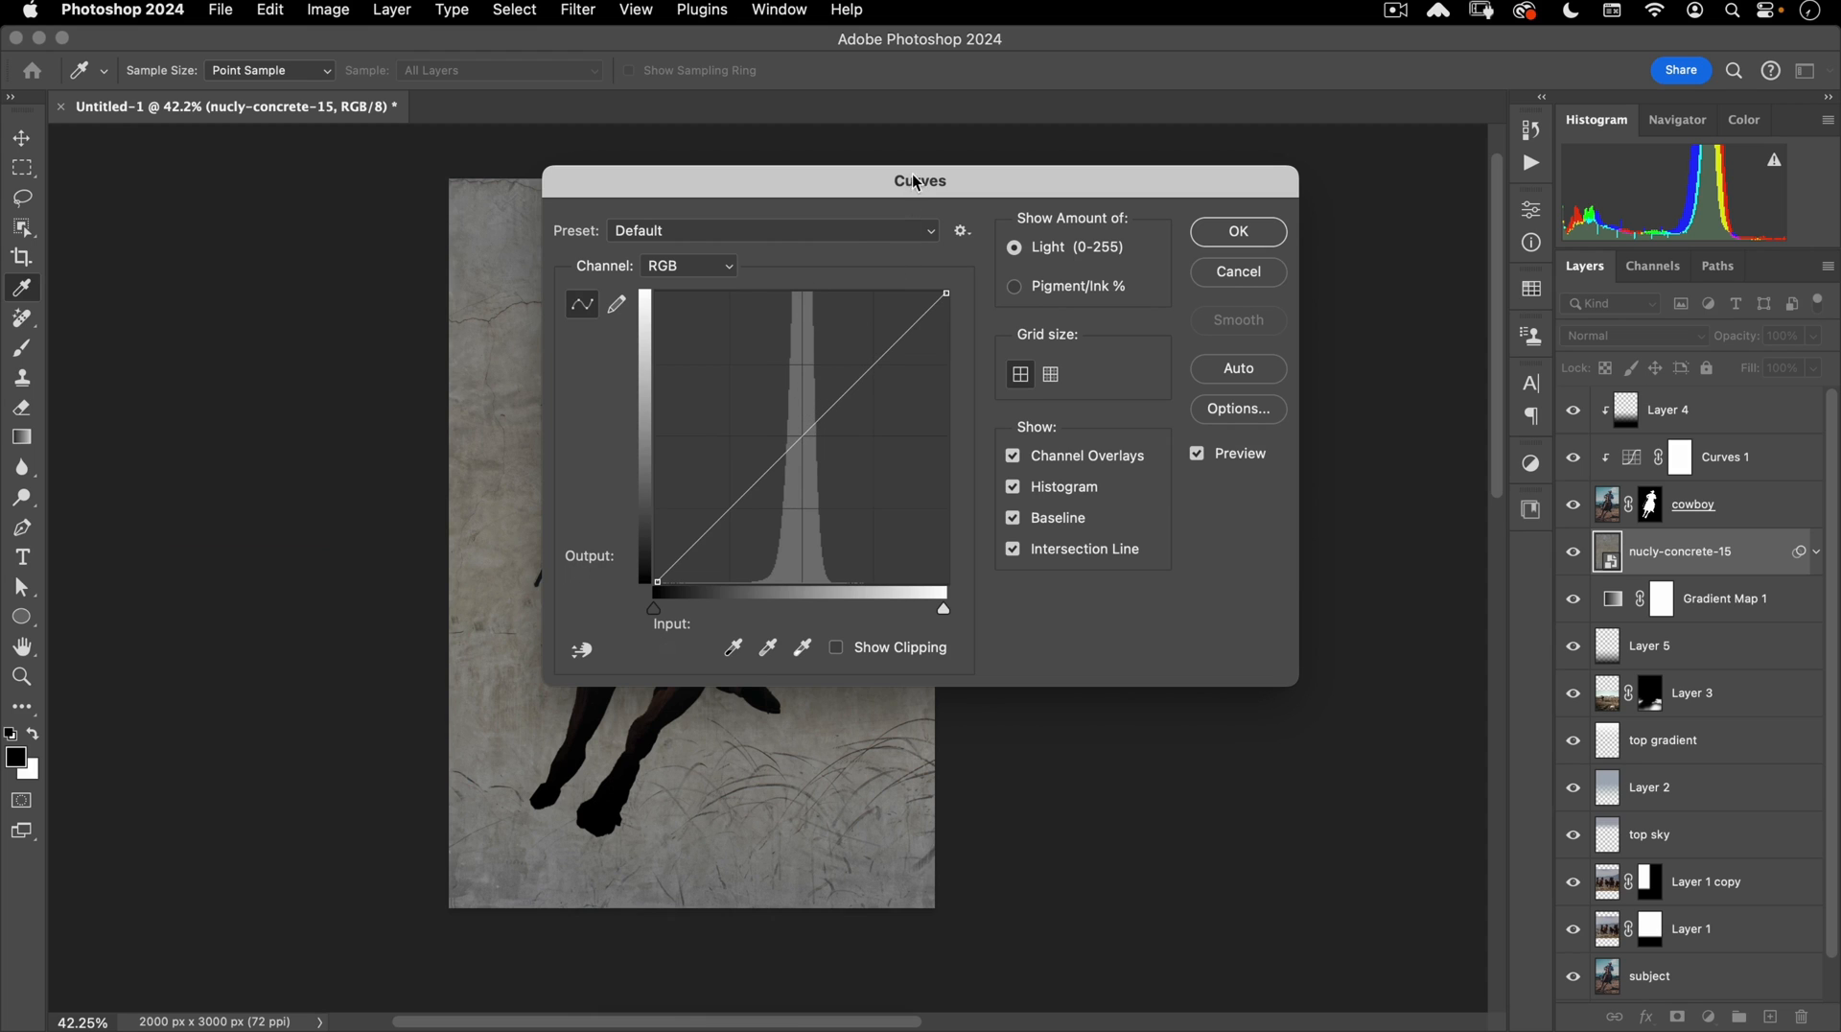
left_click_drag(916, 182, 978, 210)
left_click(1304, 300)
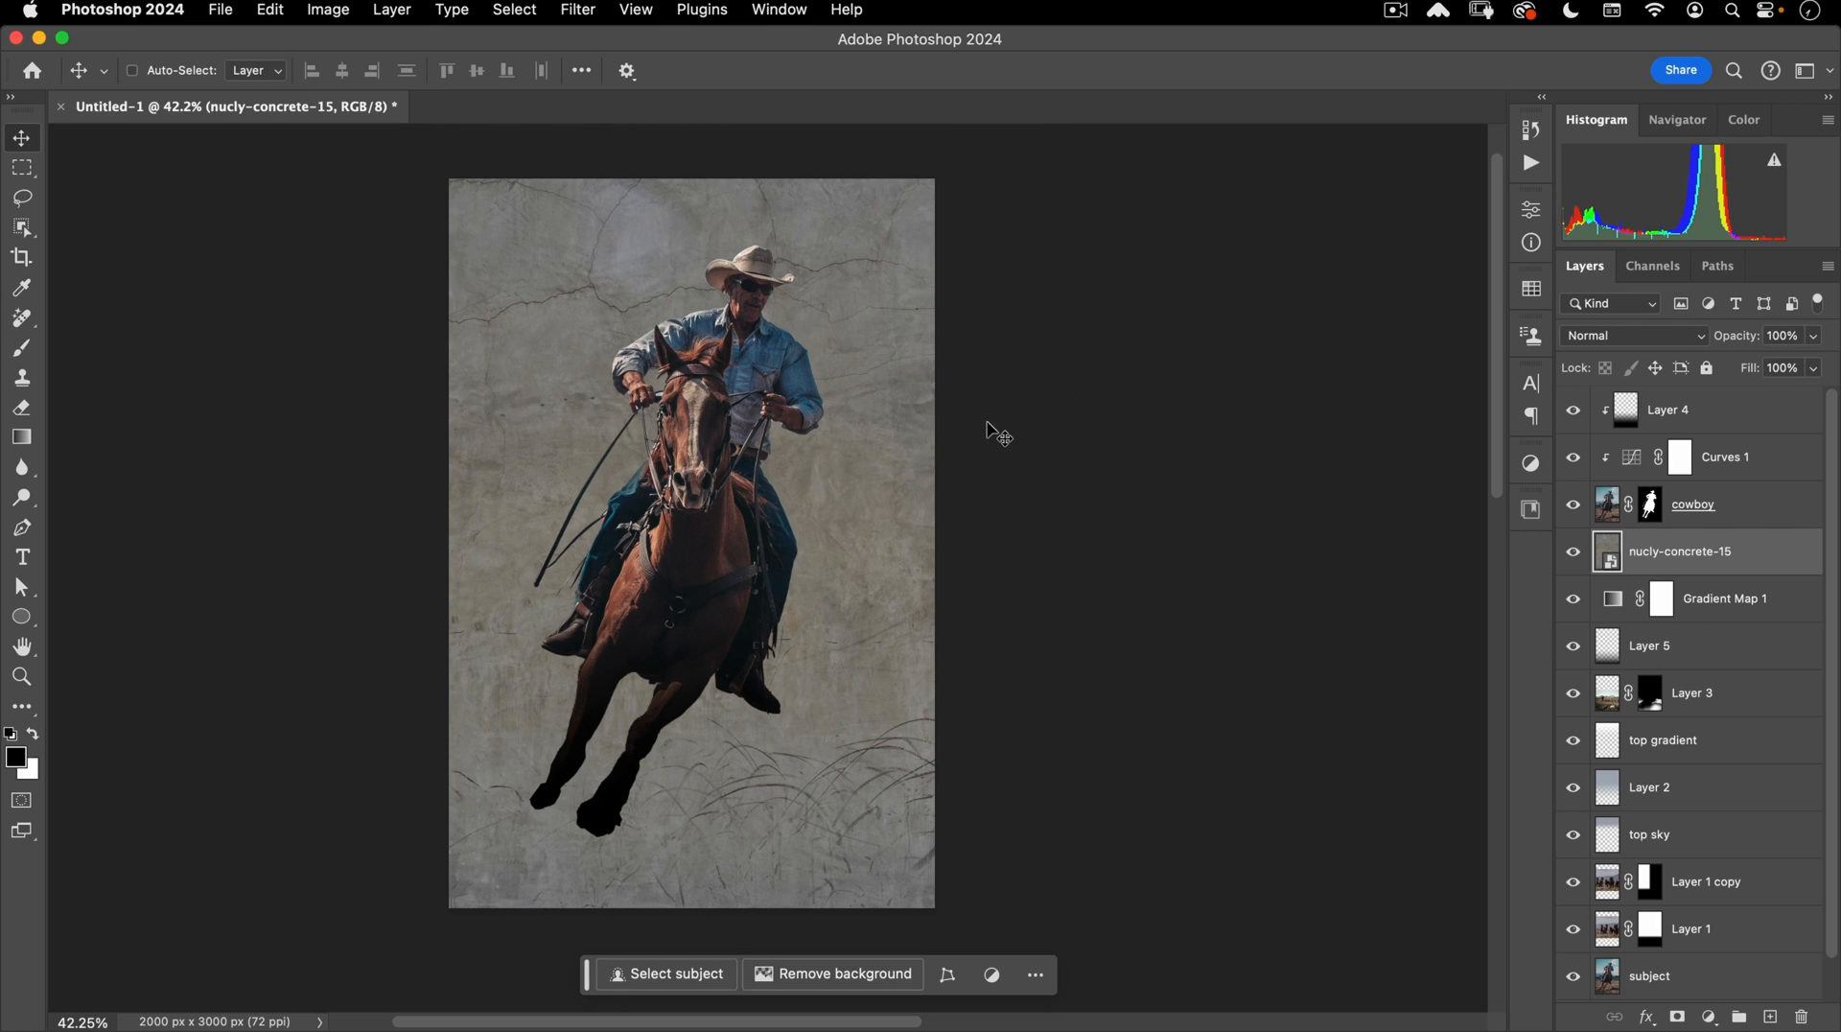
Apply a Black & White adjustment to the nucly-concrete-15 texture and set its blend mode to Overlay.
left_click(328, 10)
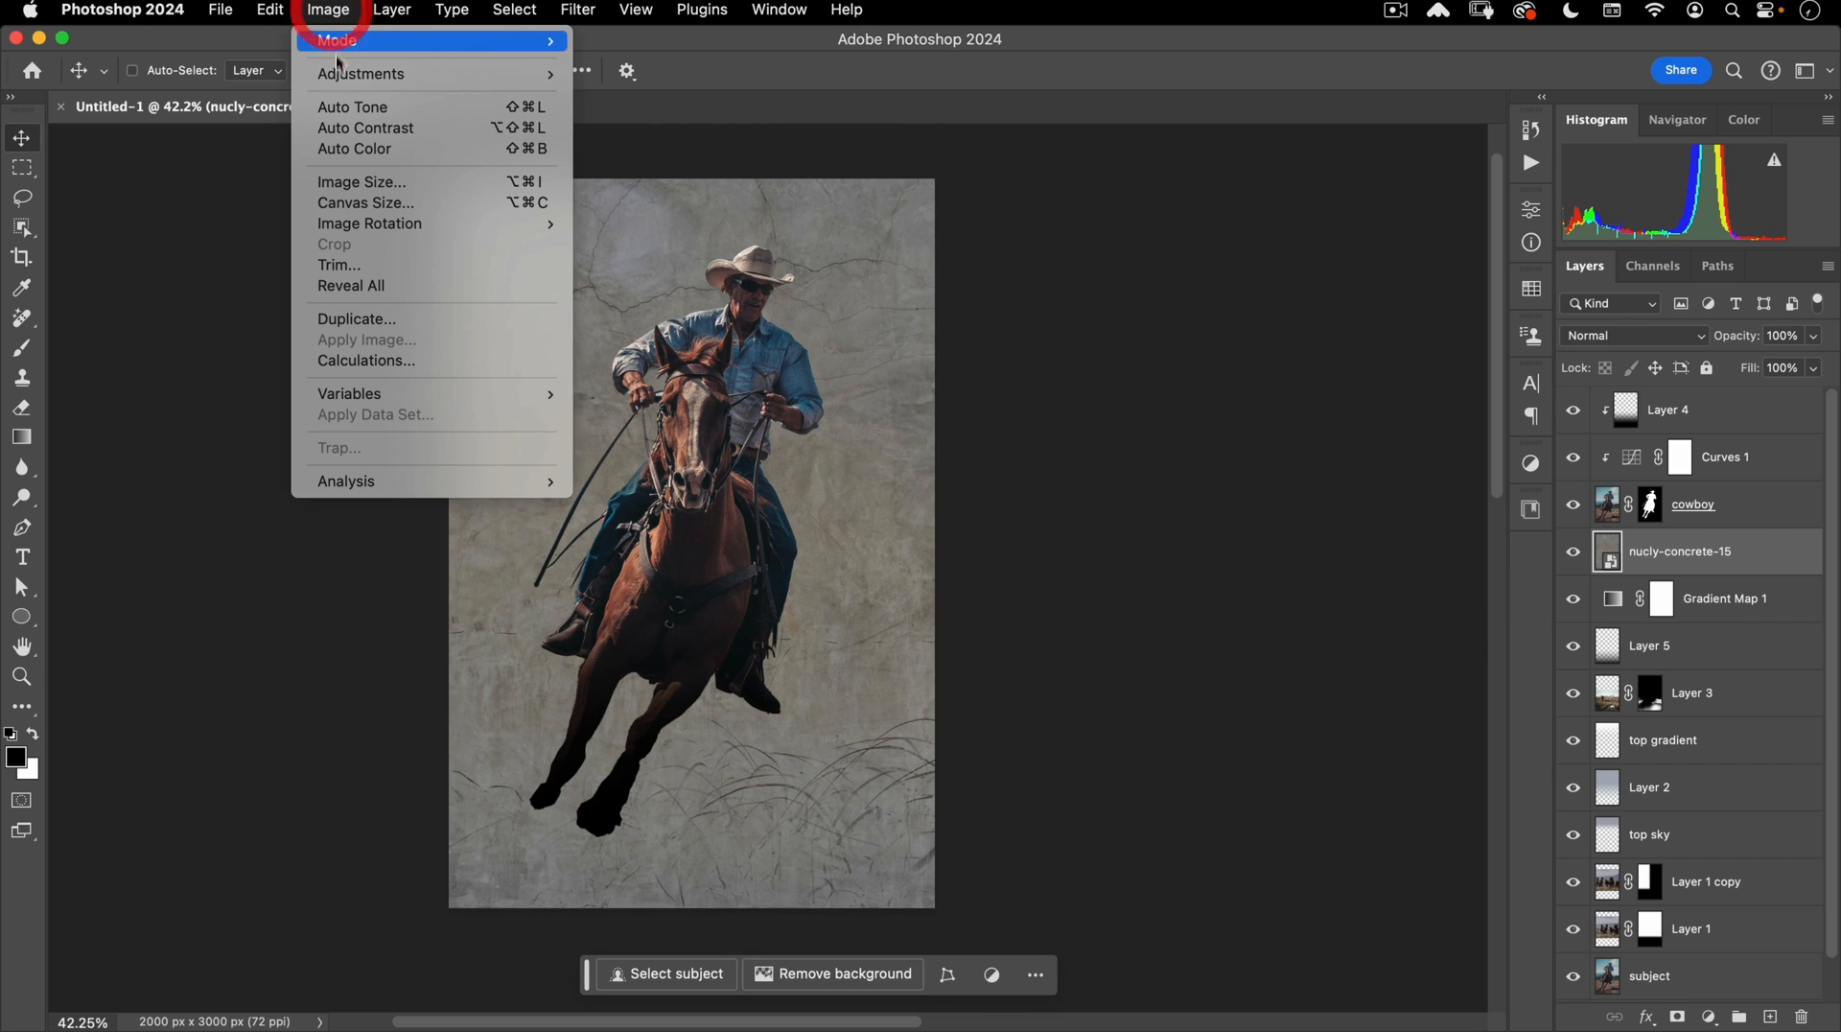
mouse_move(431, 73)
left_click(748, 231)
left_click(1124, 208)
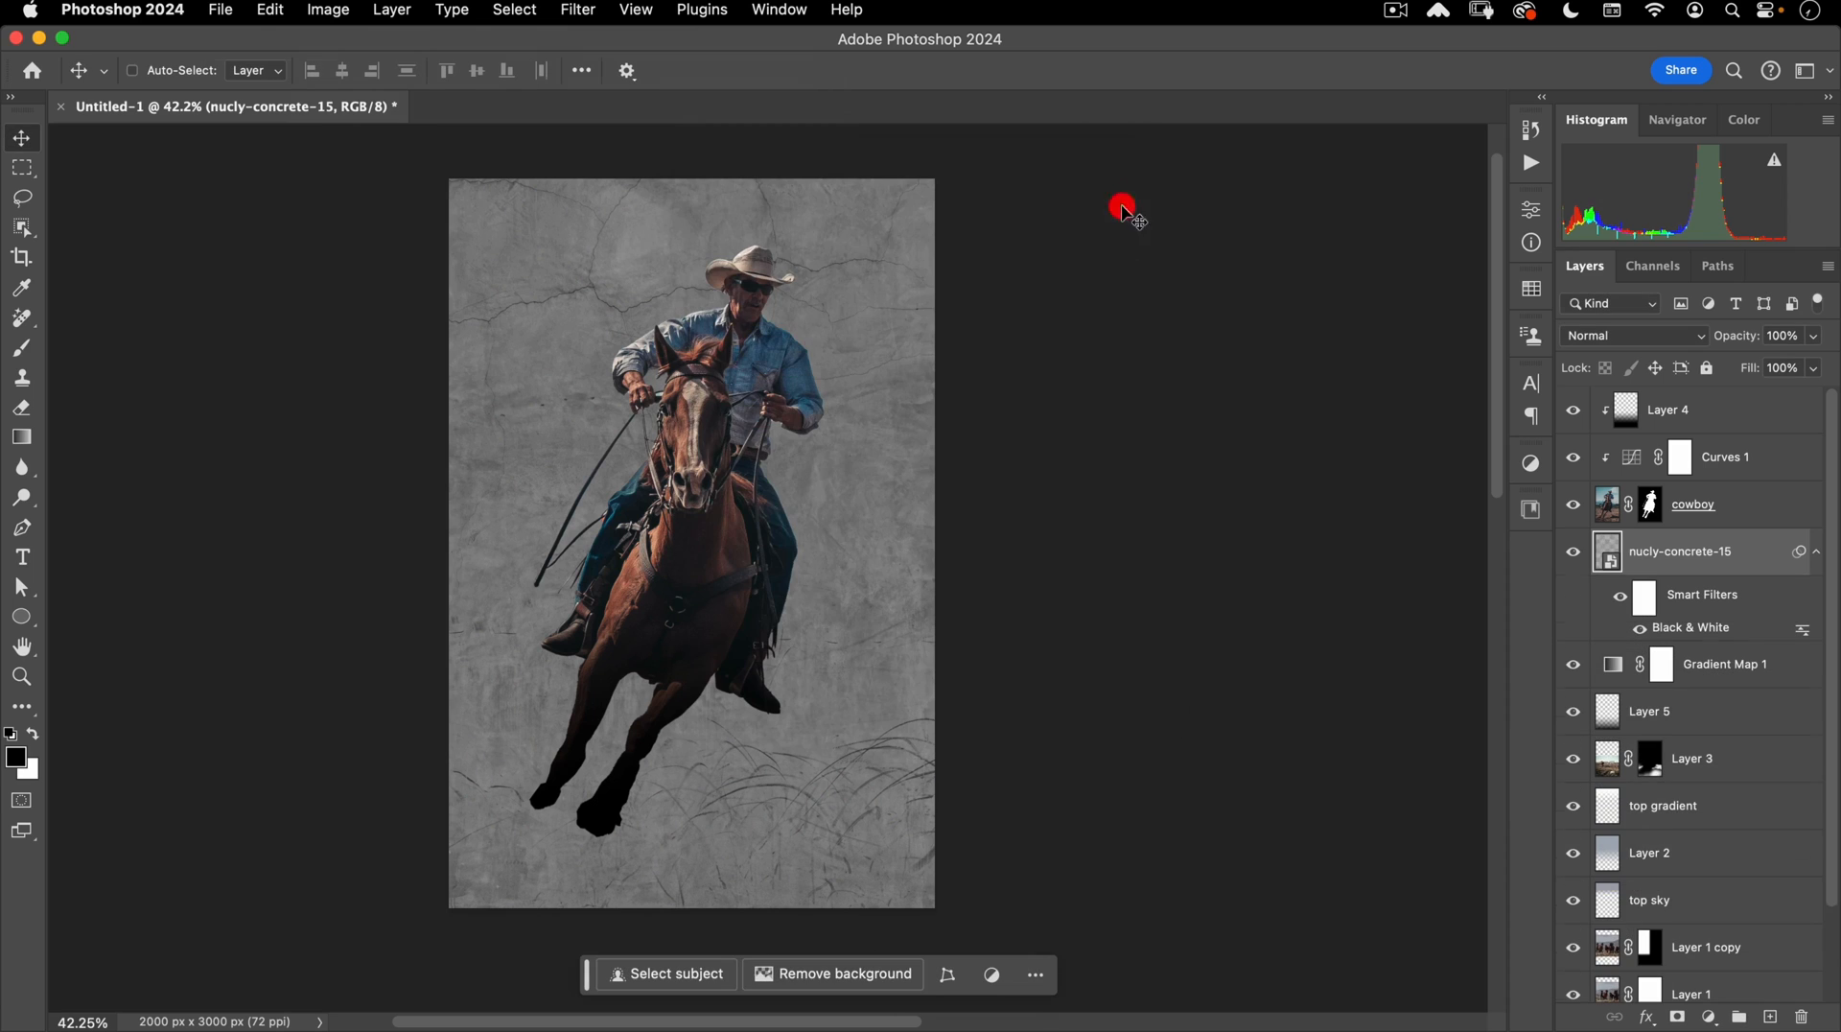
left_click(1677, 340)
left_click(1617, 637)
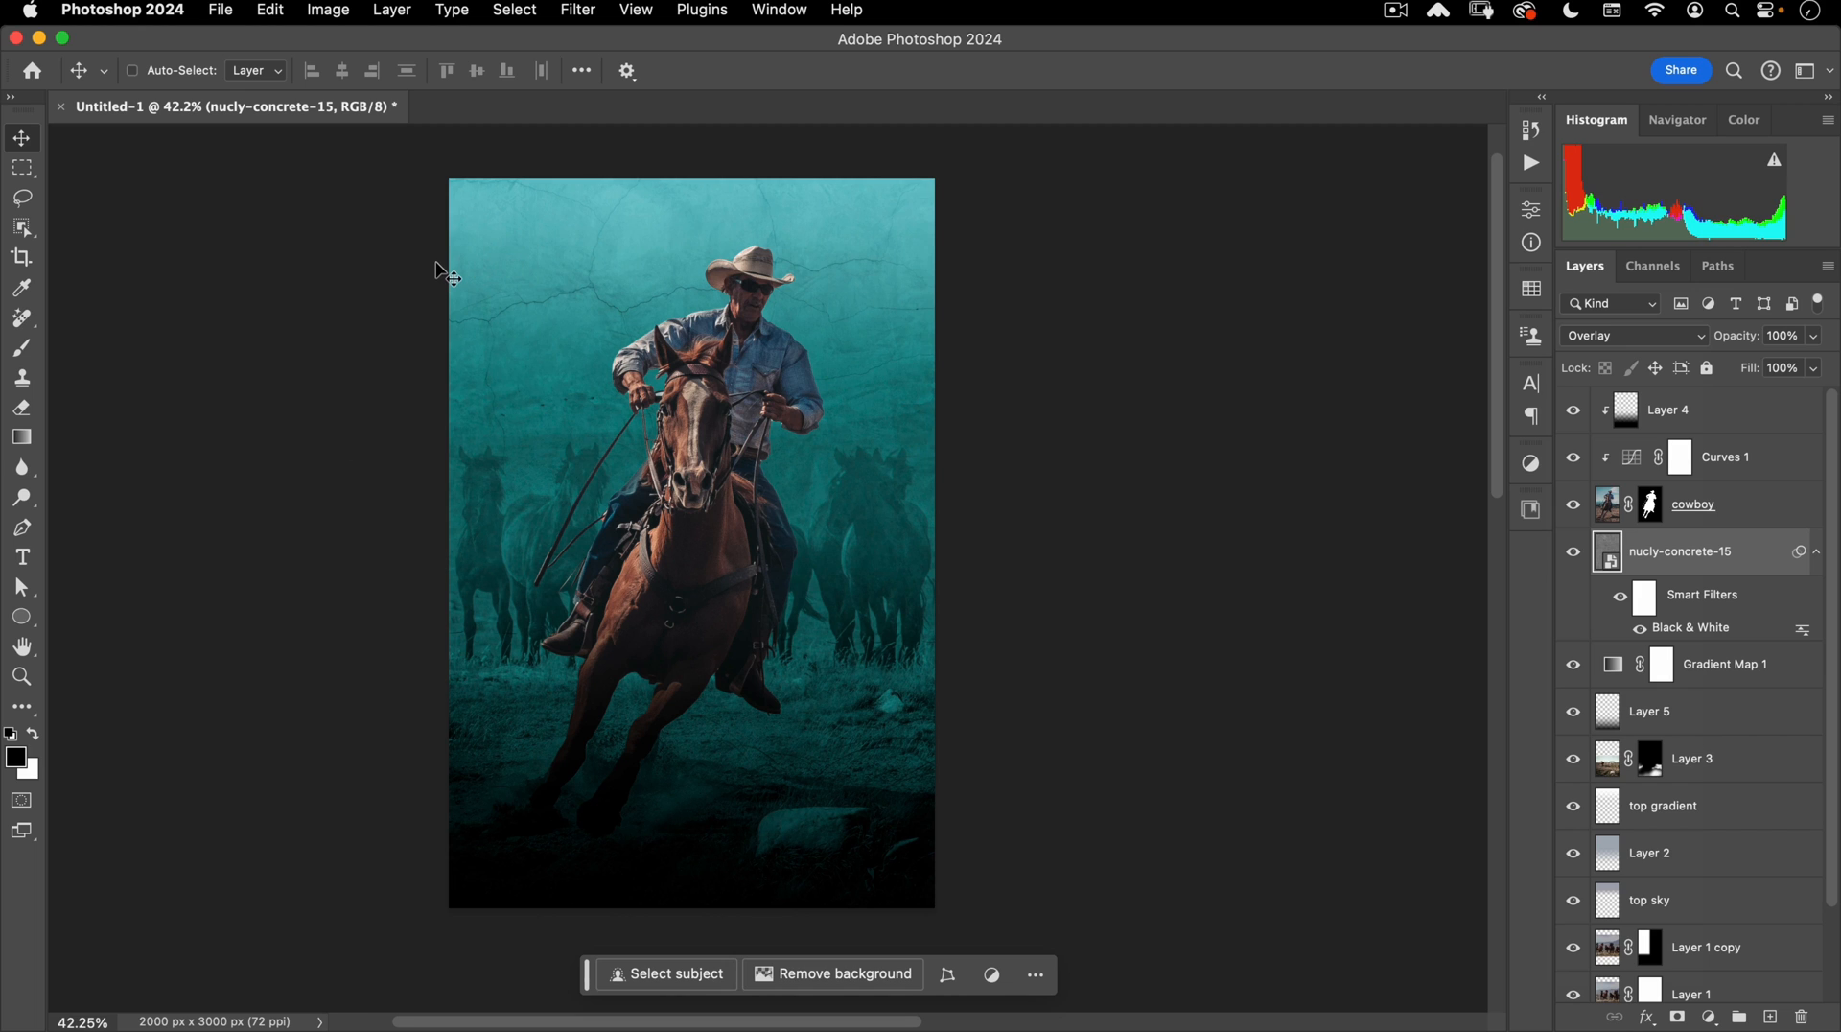
Open the liquid-paint photo whose file name ends in SOiSsilz3Eg-unsplash.jpg from the assets folder.
left_click(222, 12)
left_click(233, 57)
left_click(624, 319)
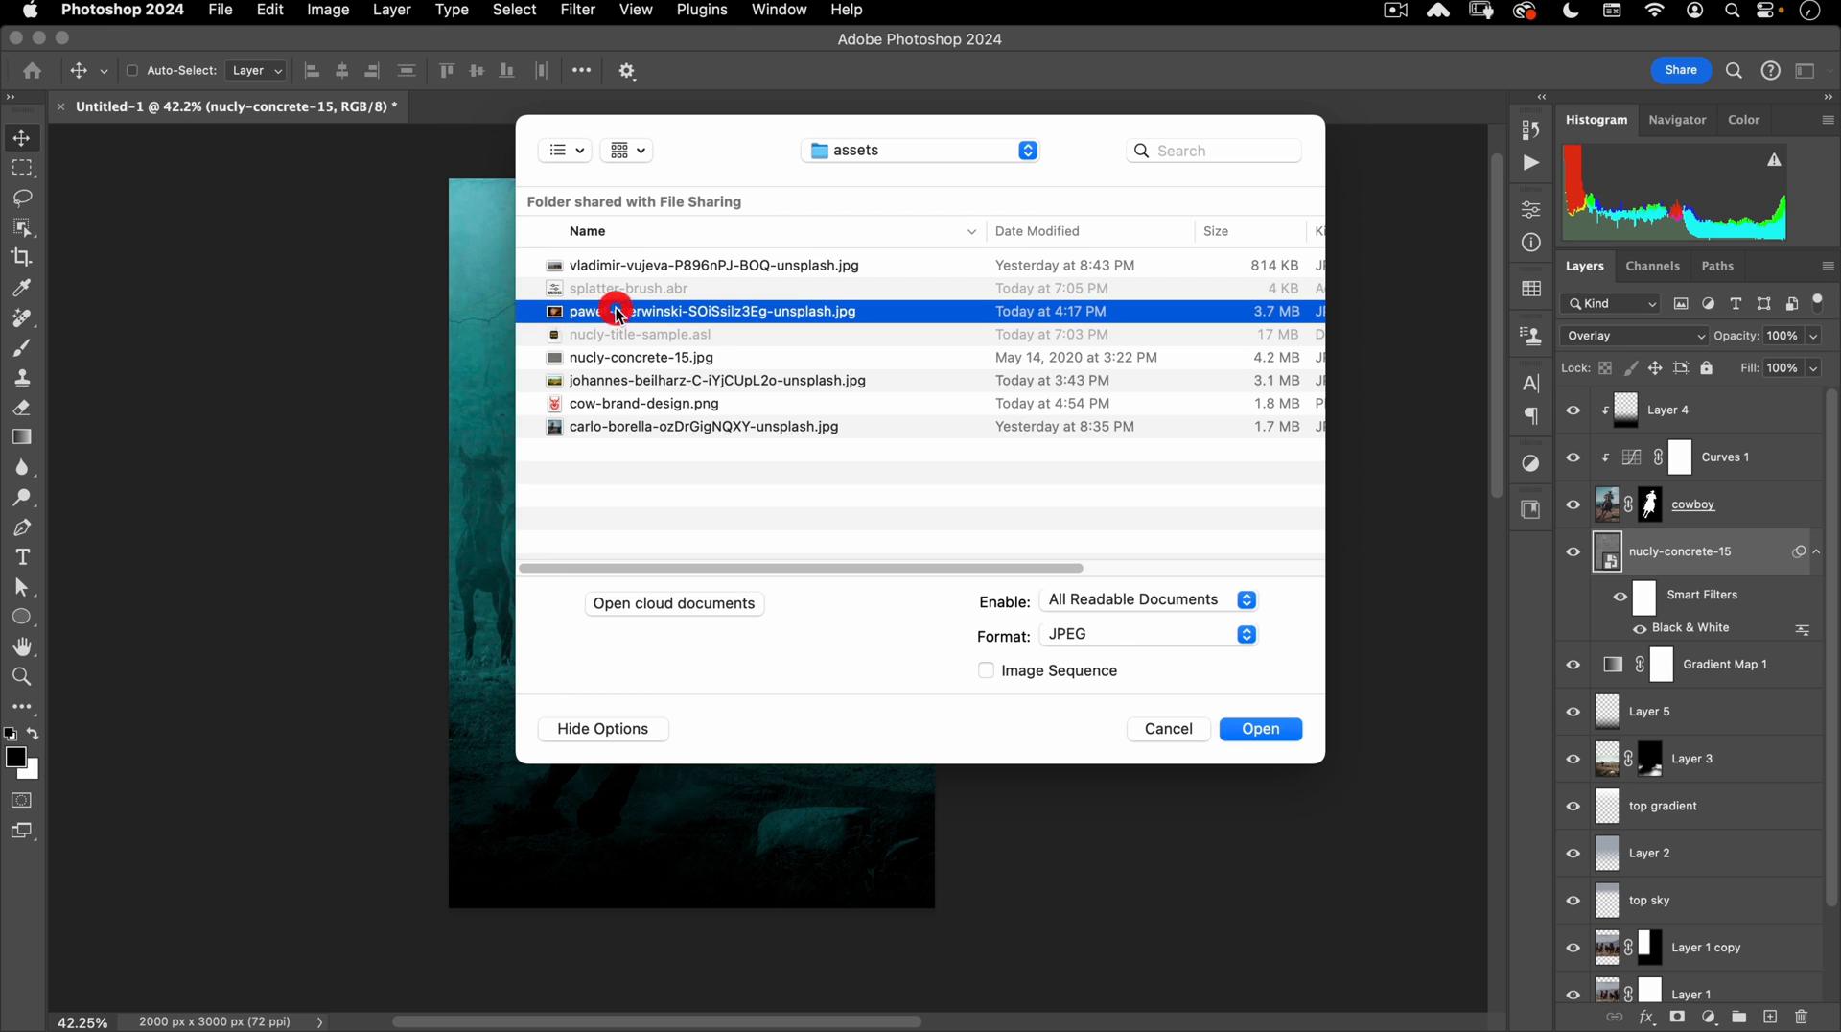
left_click(1262, 730)
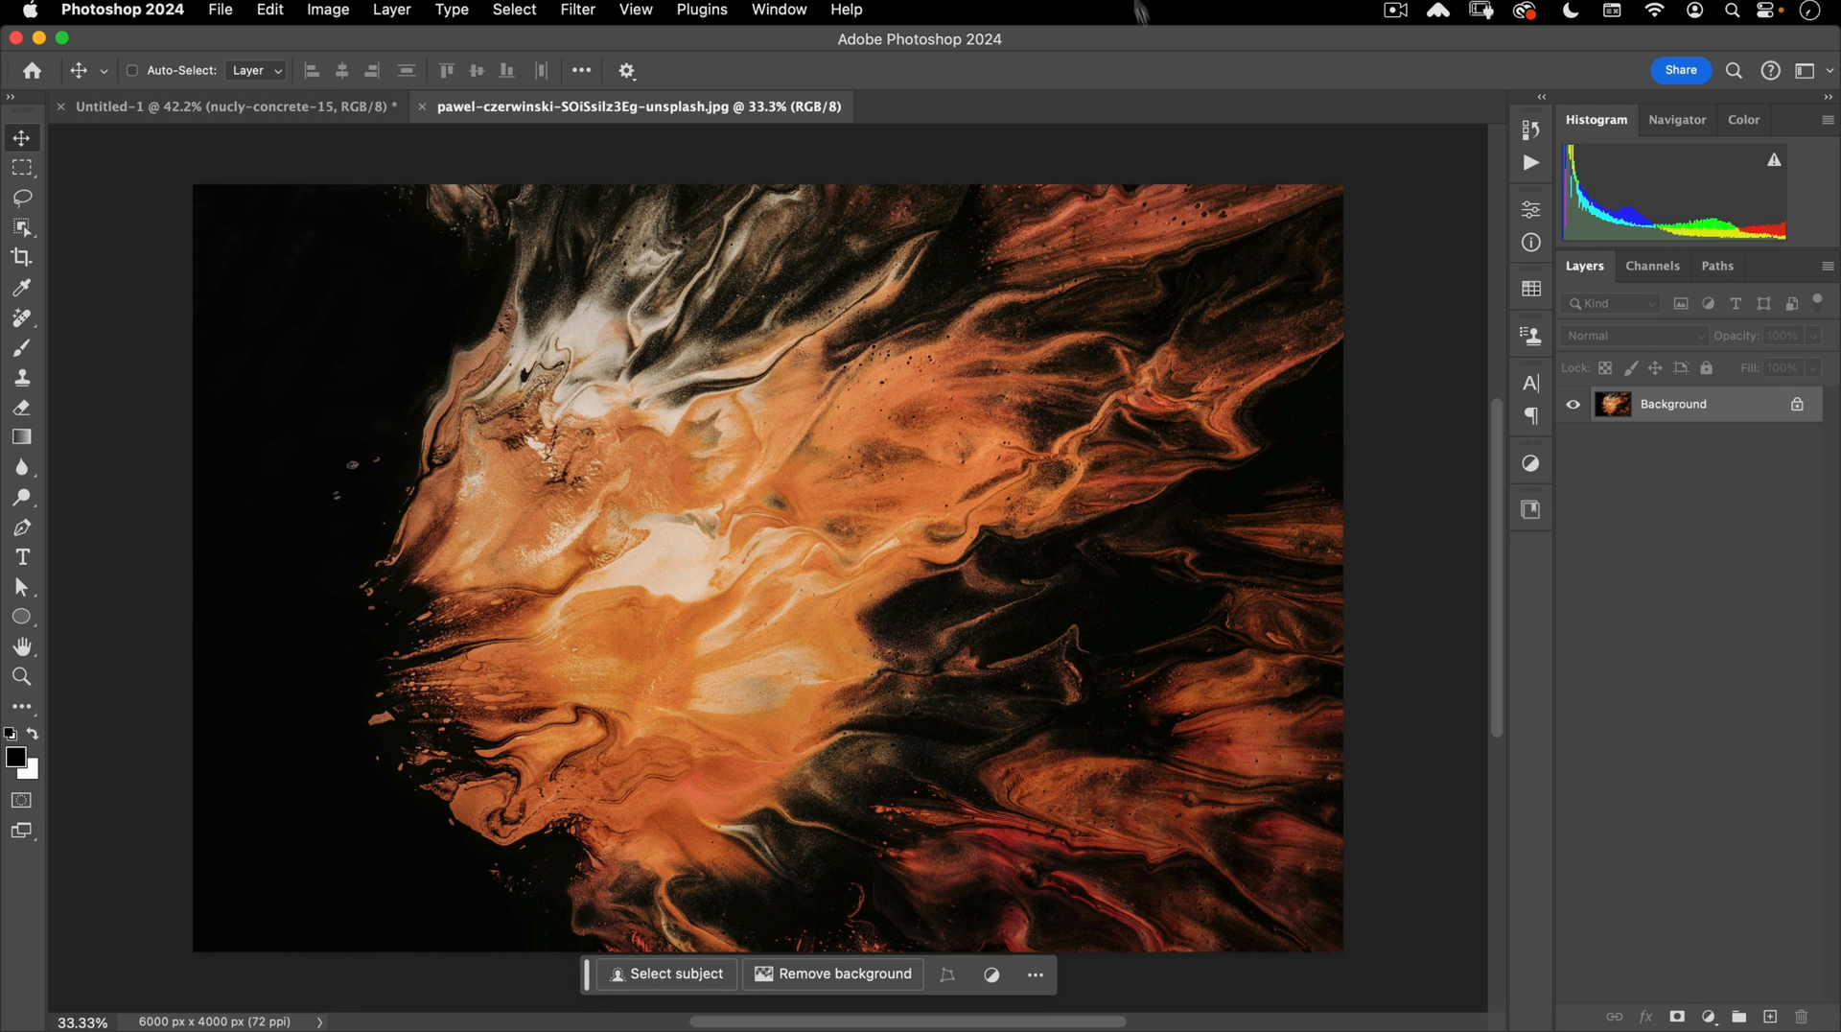
Compare the photo's red, green and blue channels and load the Red channel as a selection.
left_click(1655, 267)
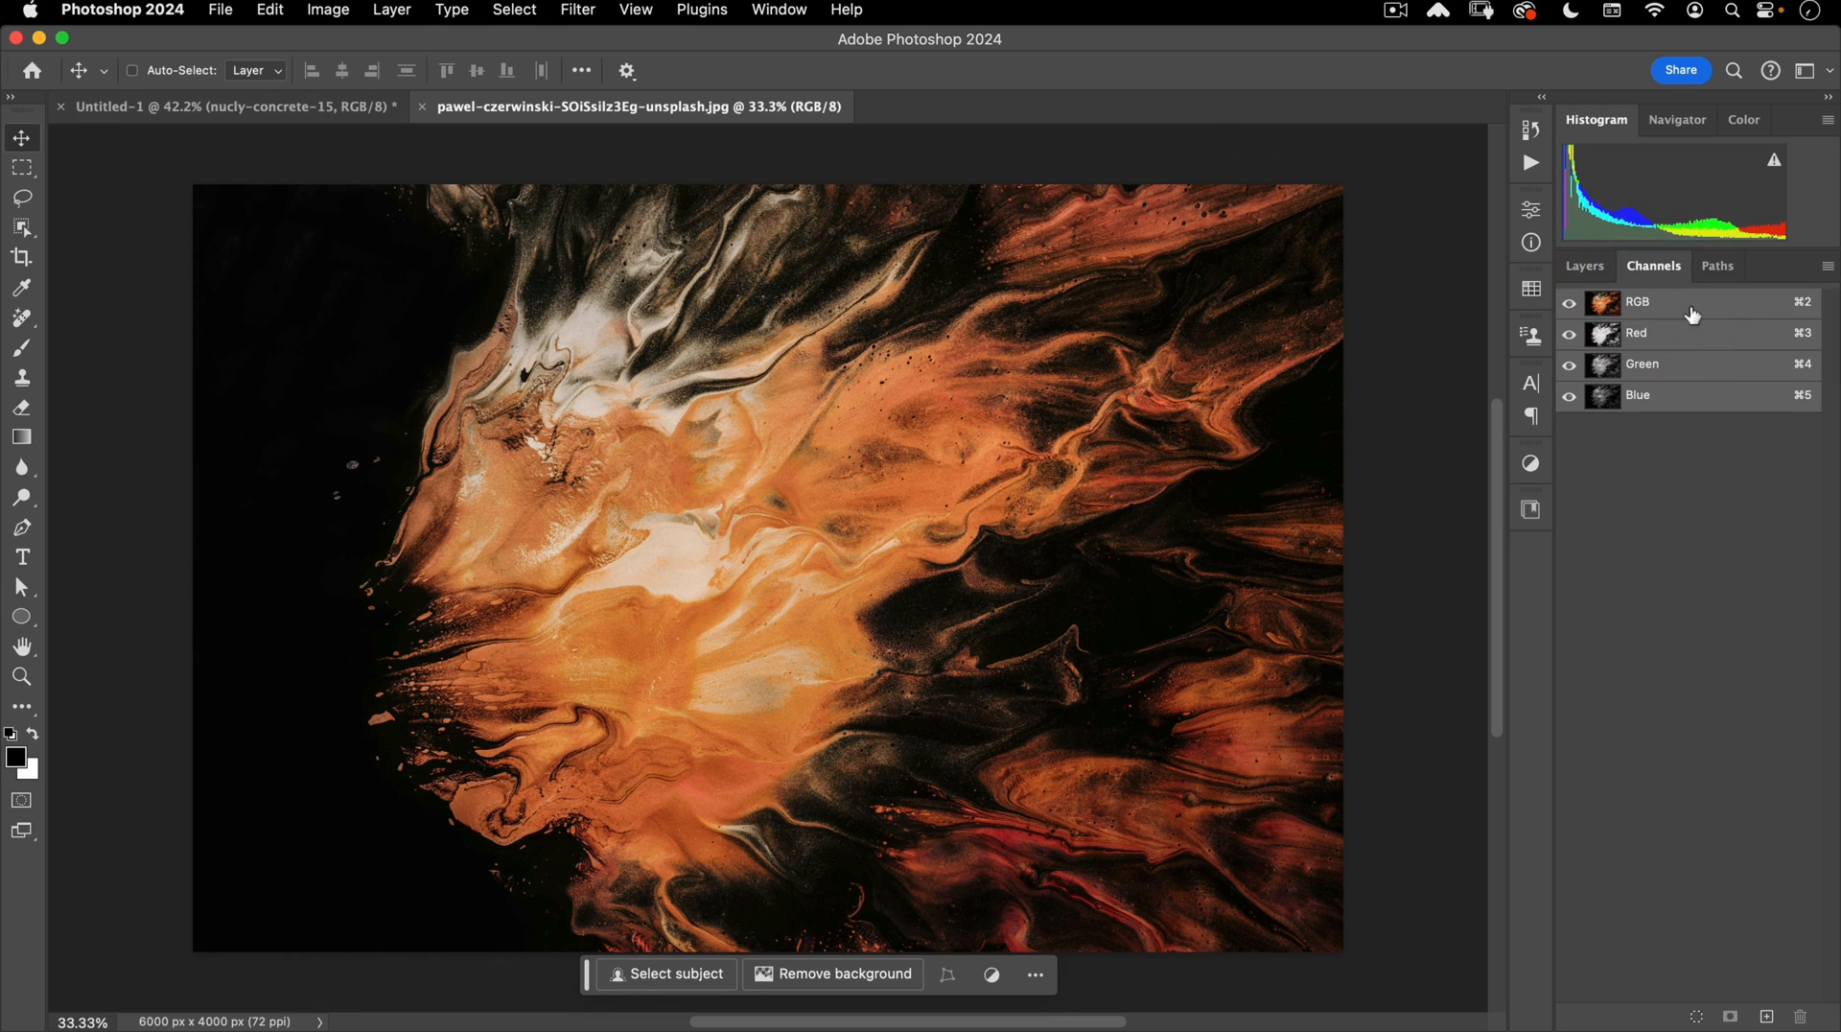
left_click(1688, 305)
left_click(1680, 333)
left_click(1673, 363)
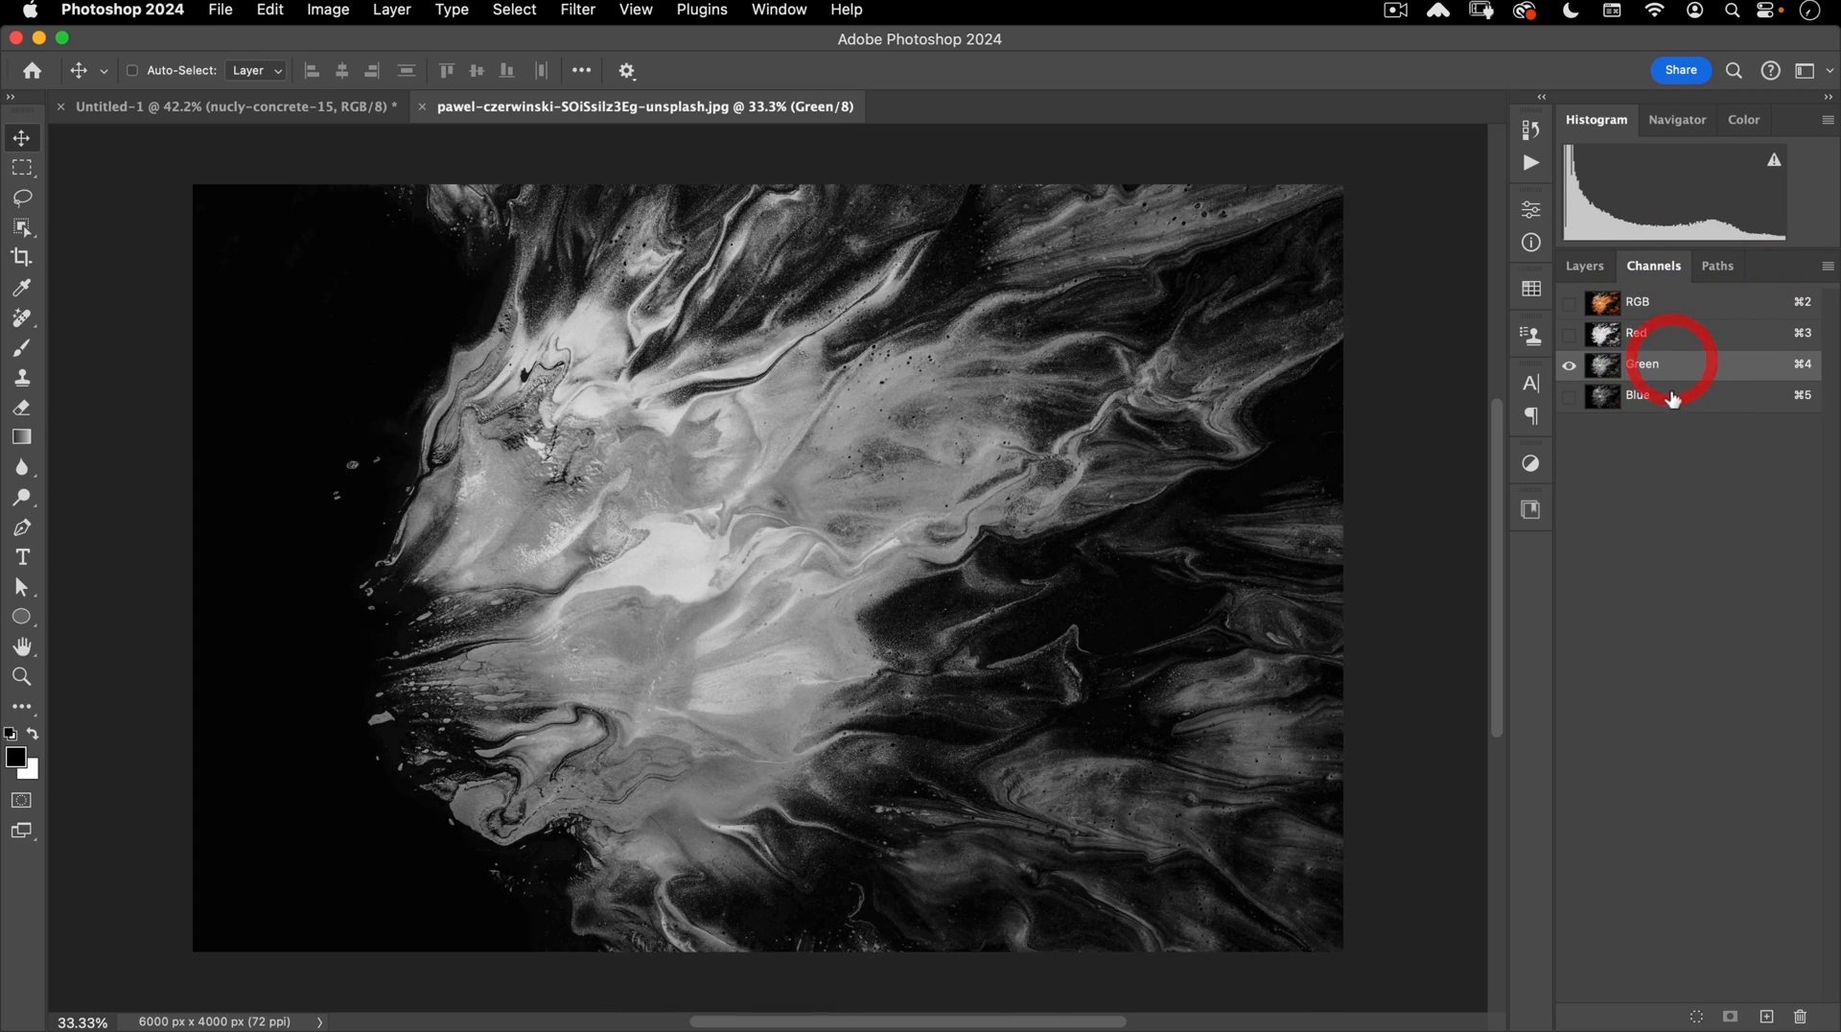
left_click(1671, 394)
left_click(1671, 333)
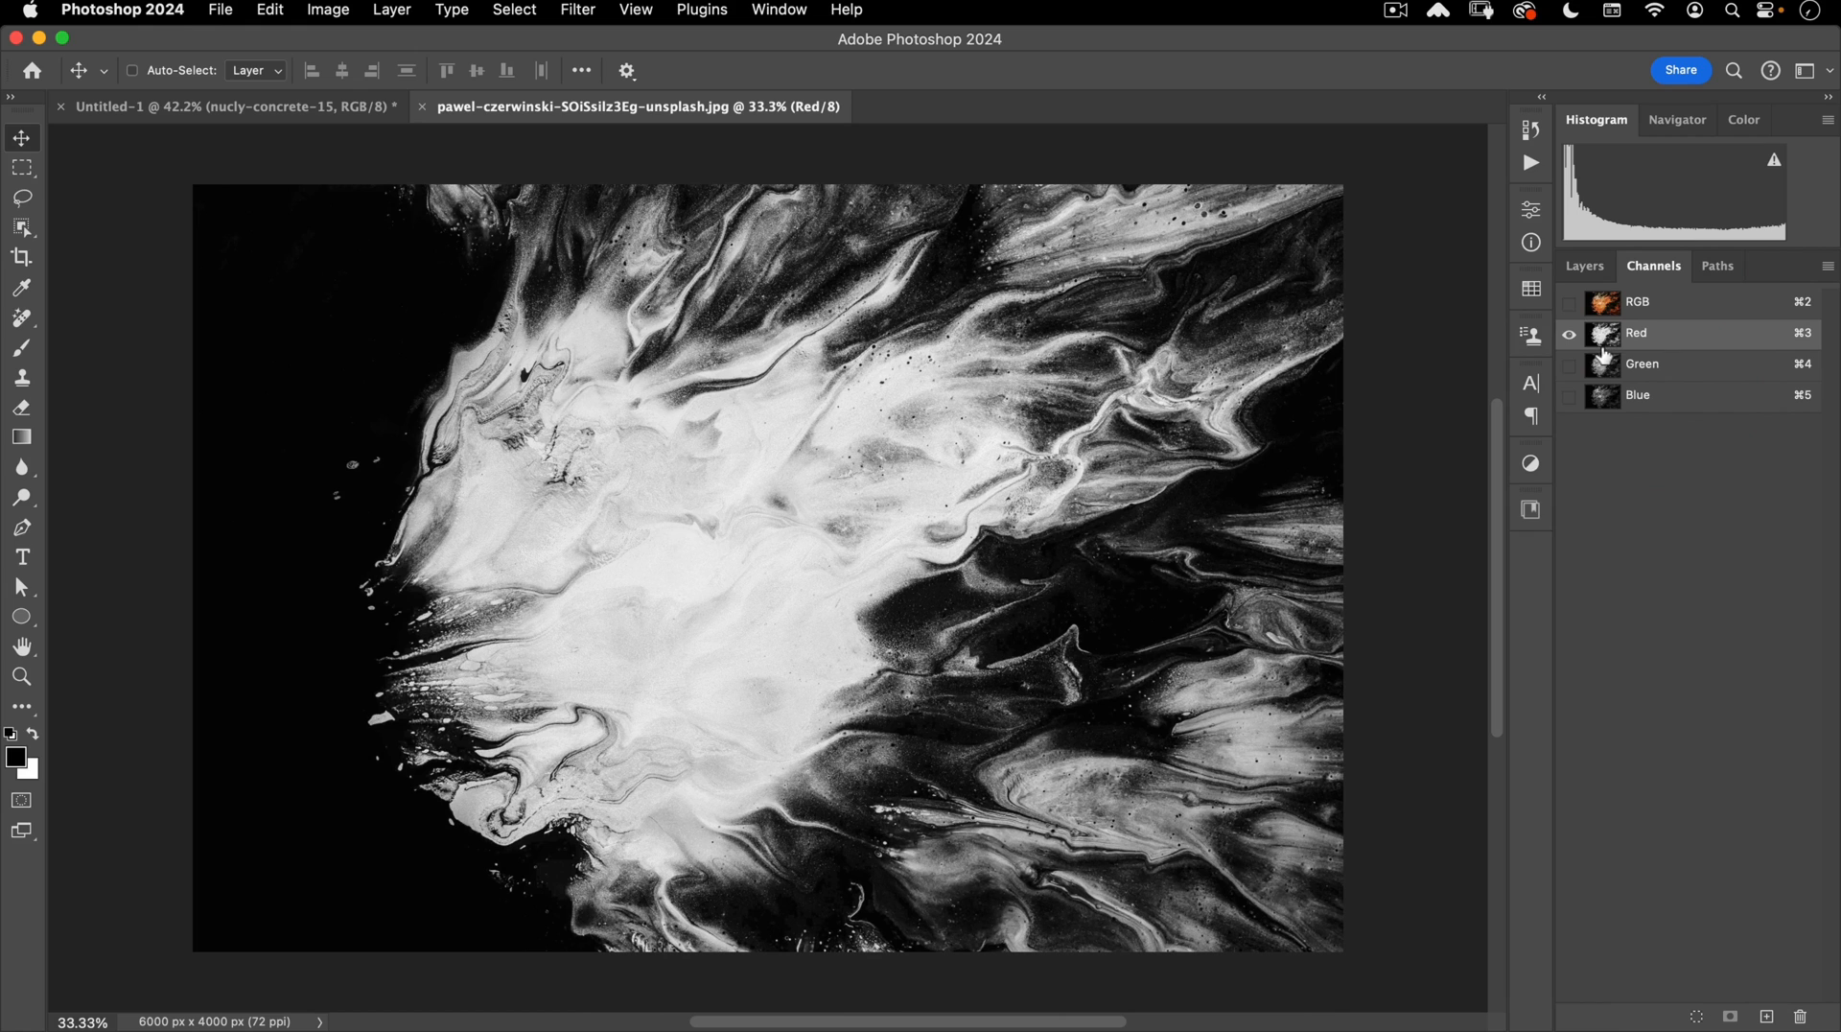
key("super")
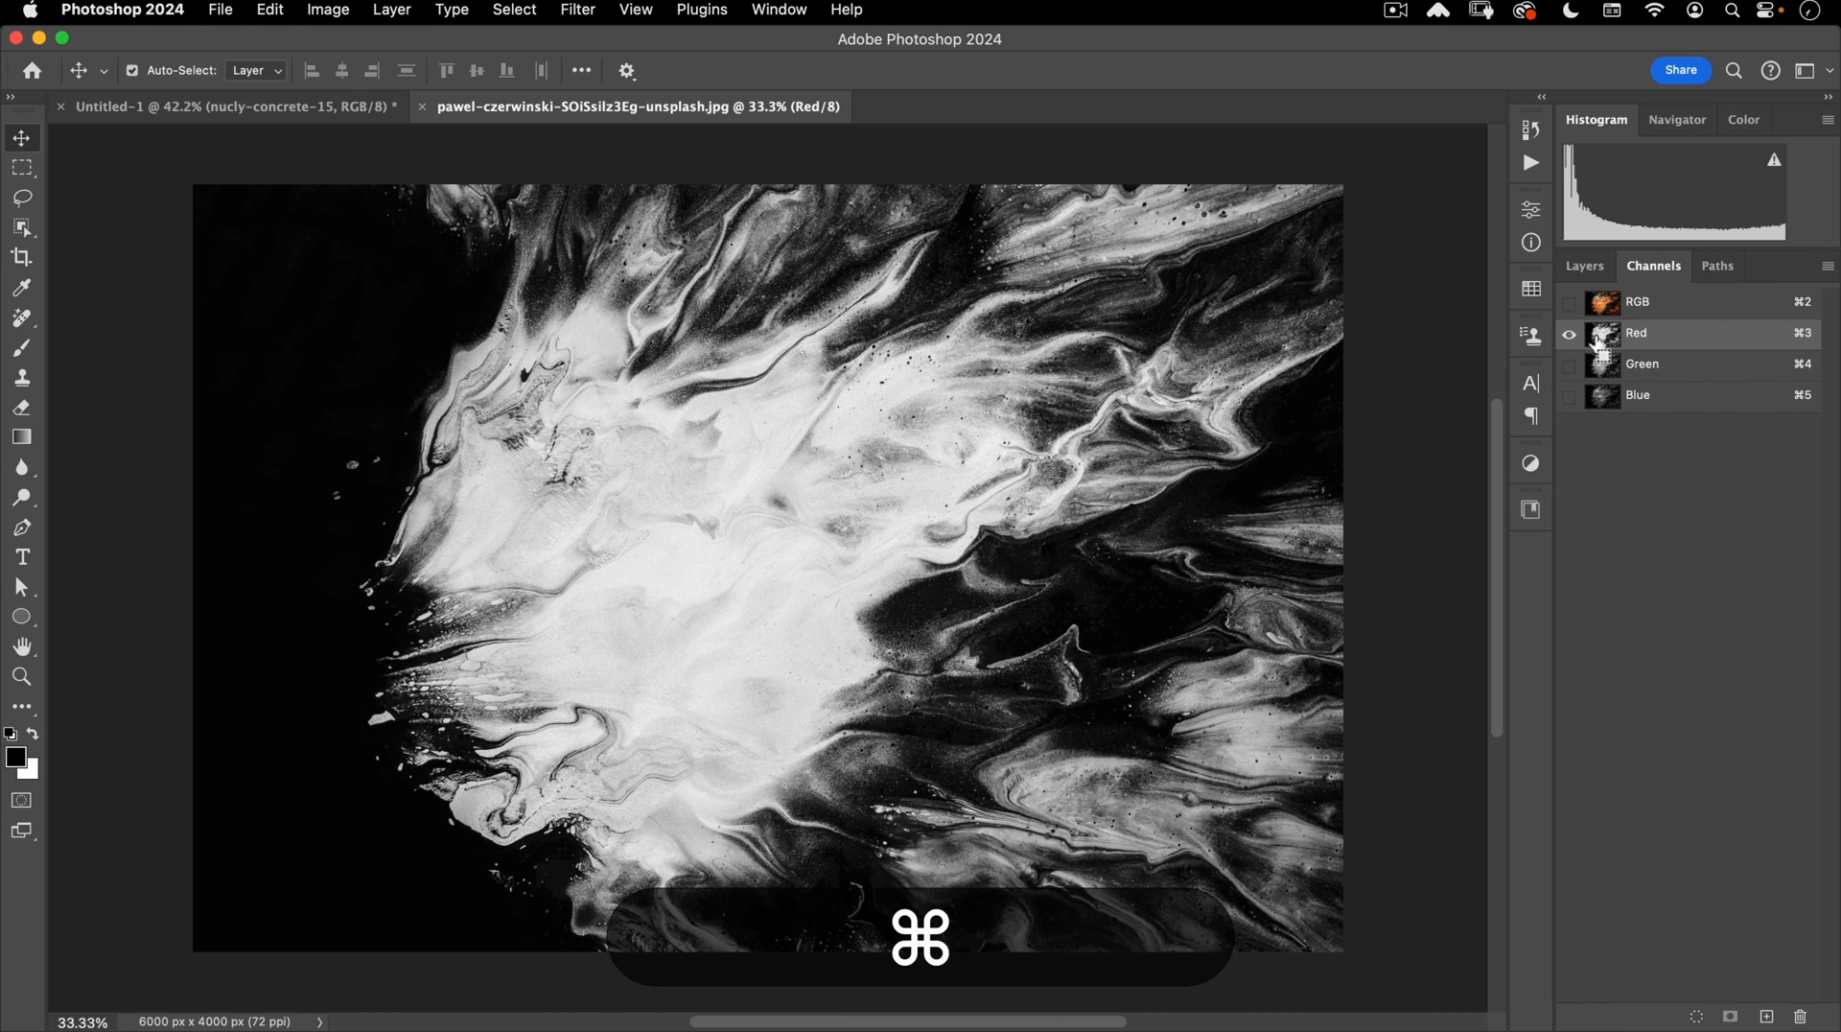
left_click(1587, 336, "super")
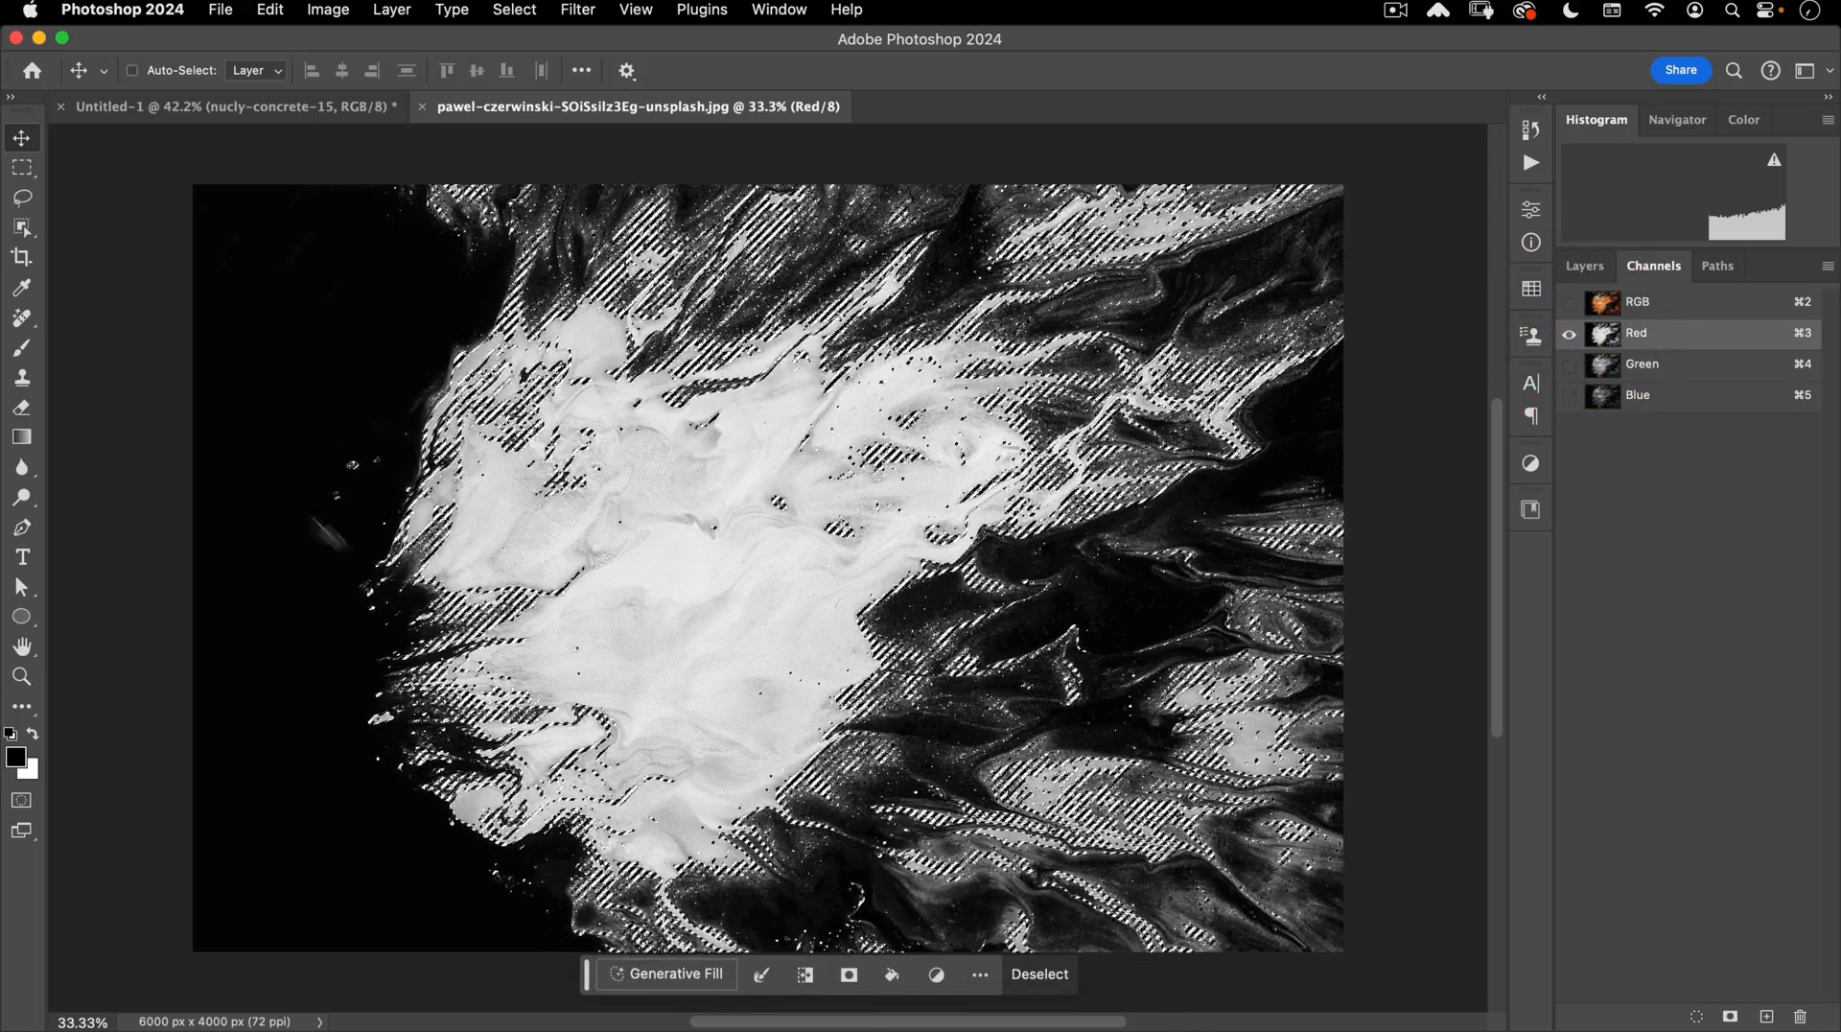
Return to the composite RGB channel and add a new layer above the Background.
left_click(1569, 302)
left_click(1602, 303)
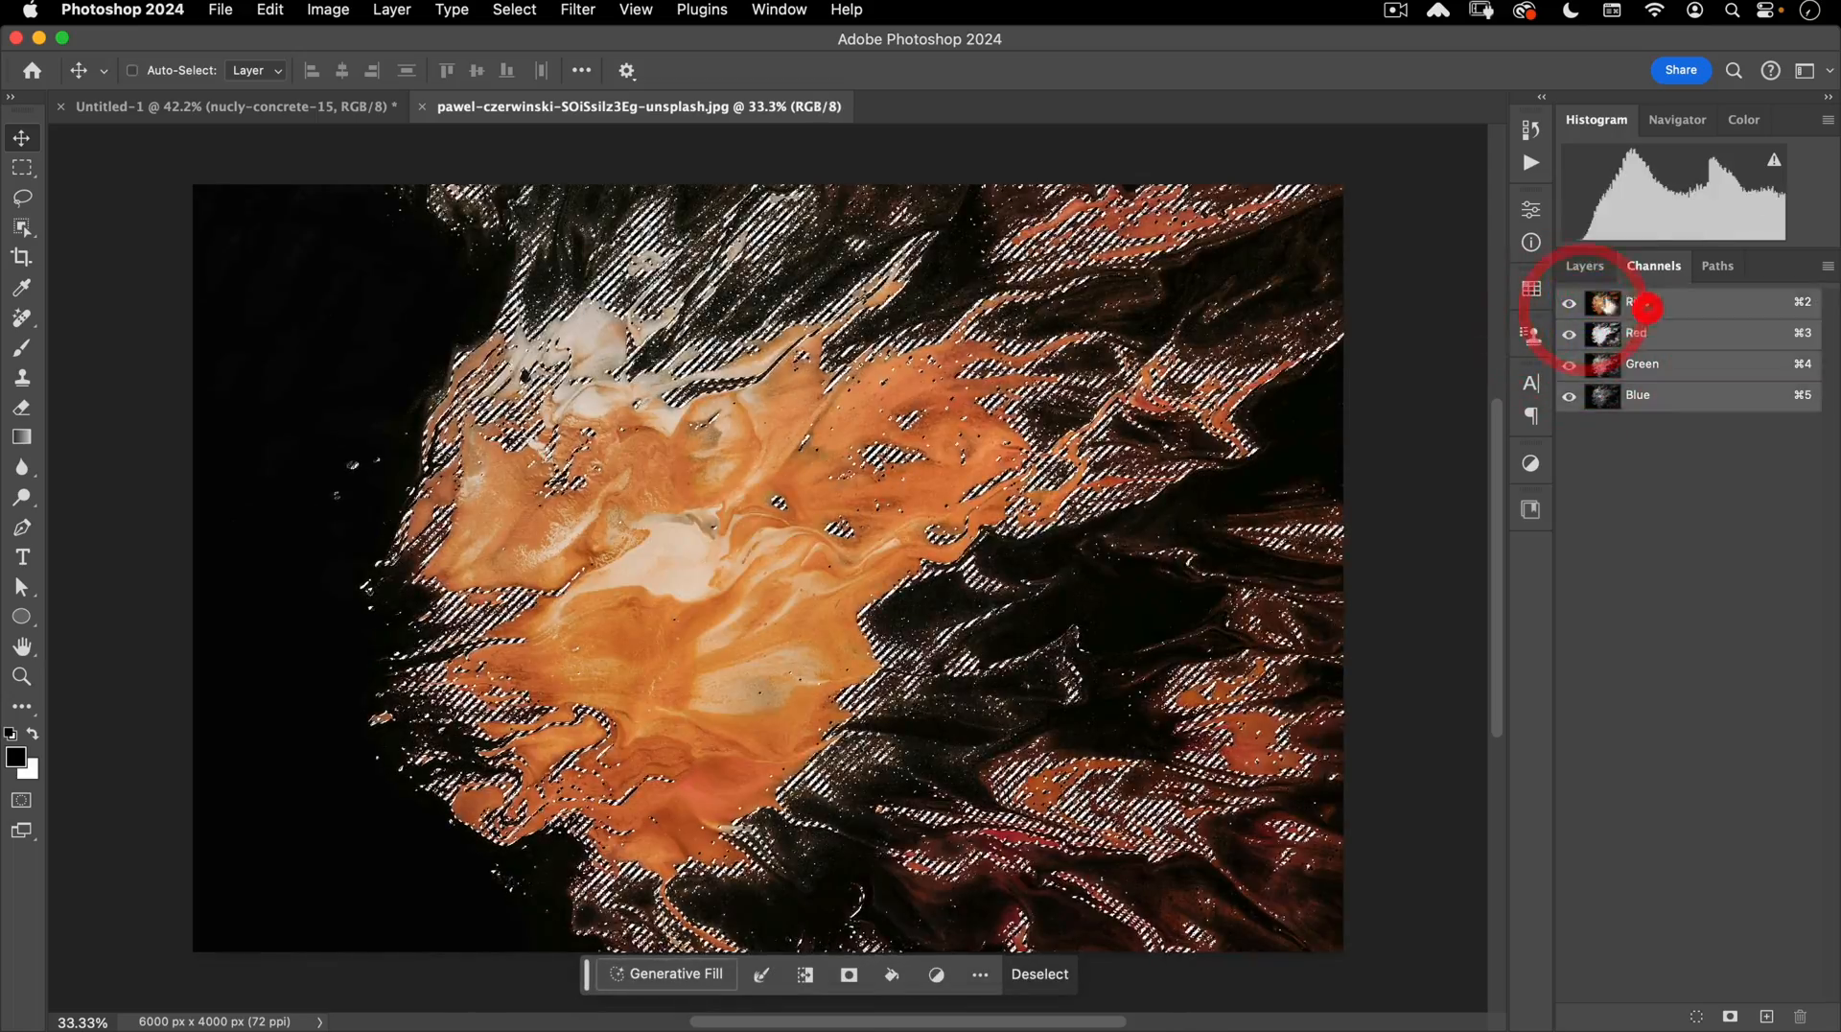
left_click(1585, 266)
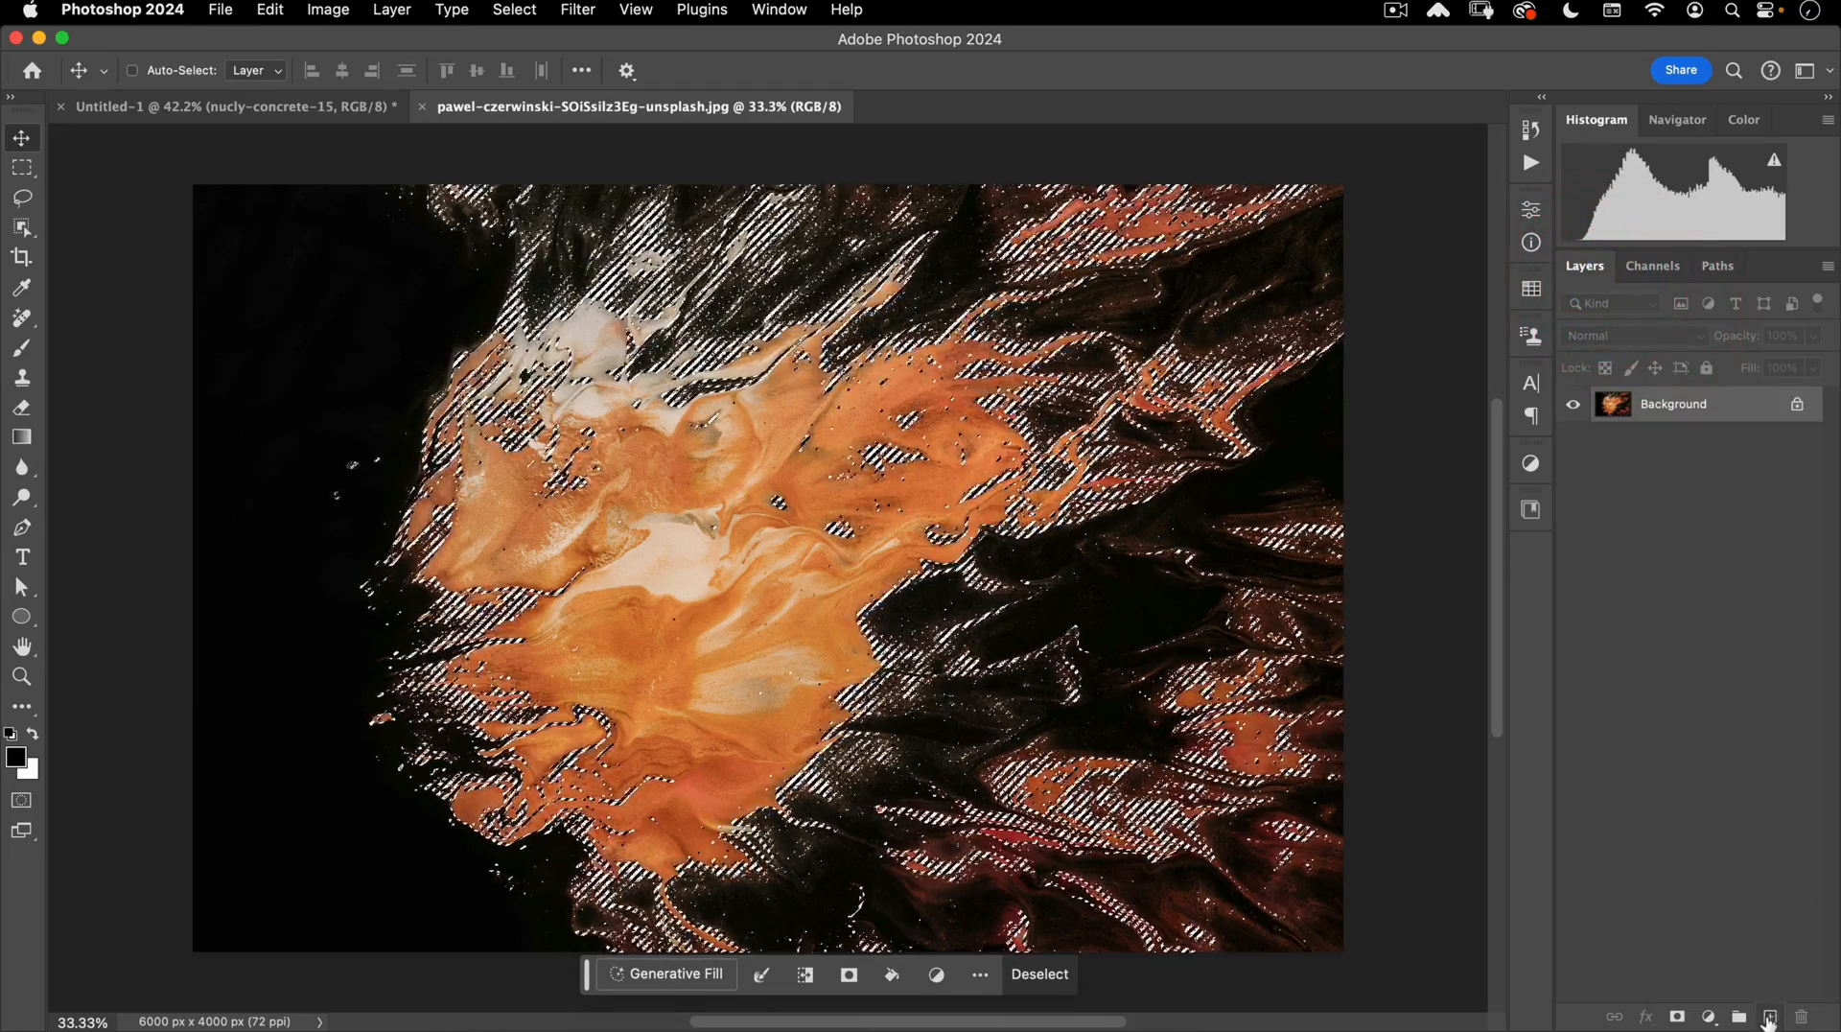
left_click(1771, 1017)
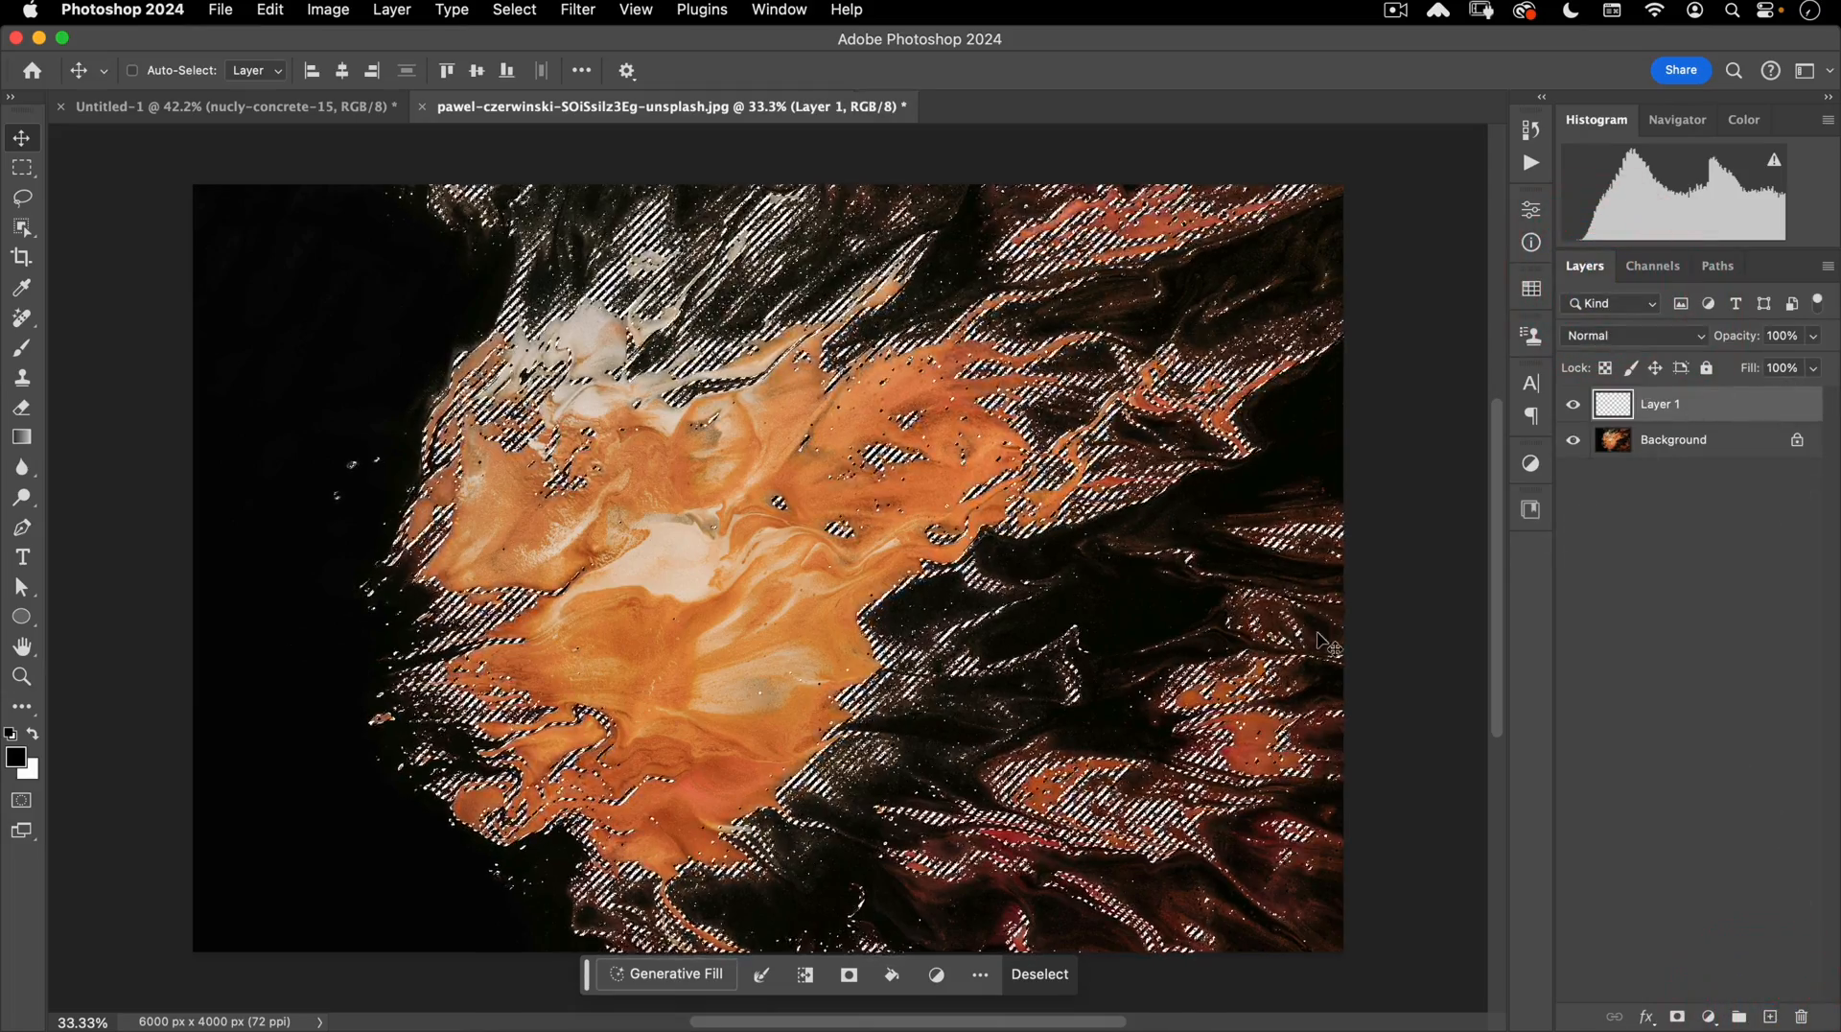
Fill the selection on the new layer with pure red ff0000 and deselect.
left_click(16, 757)
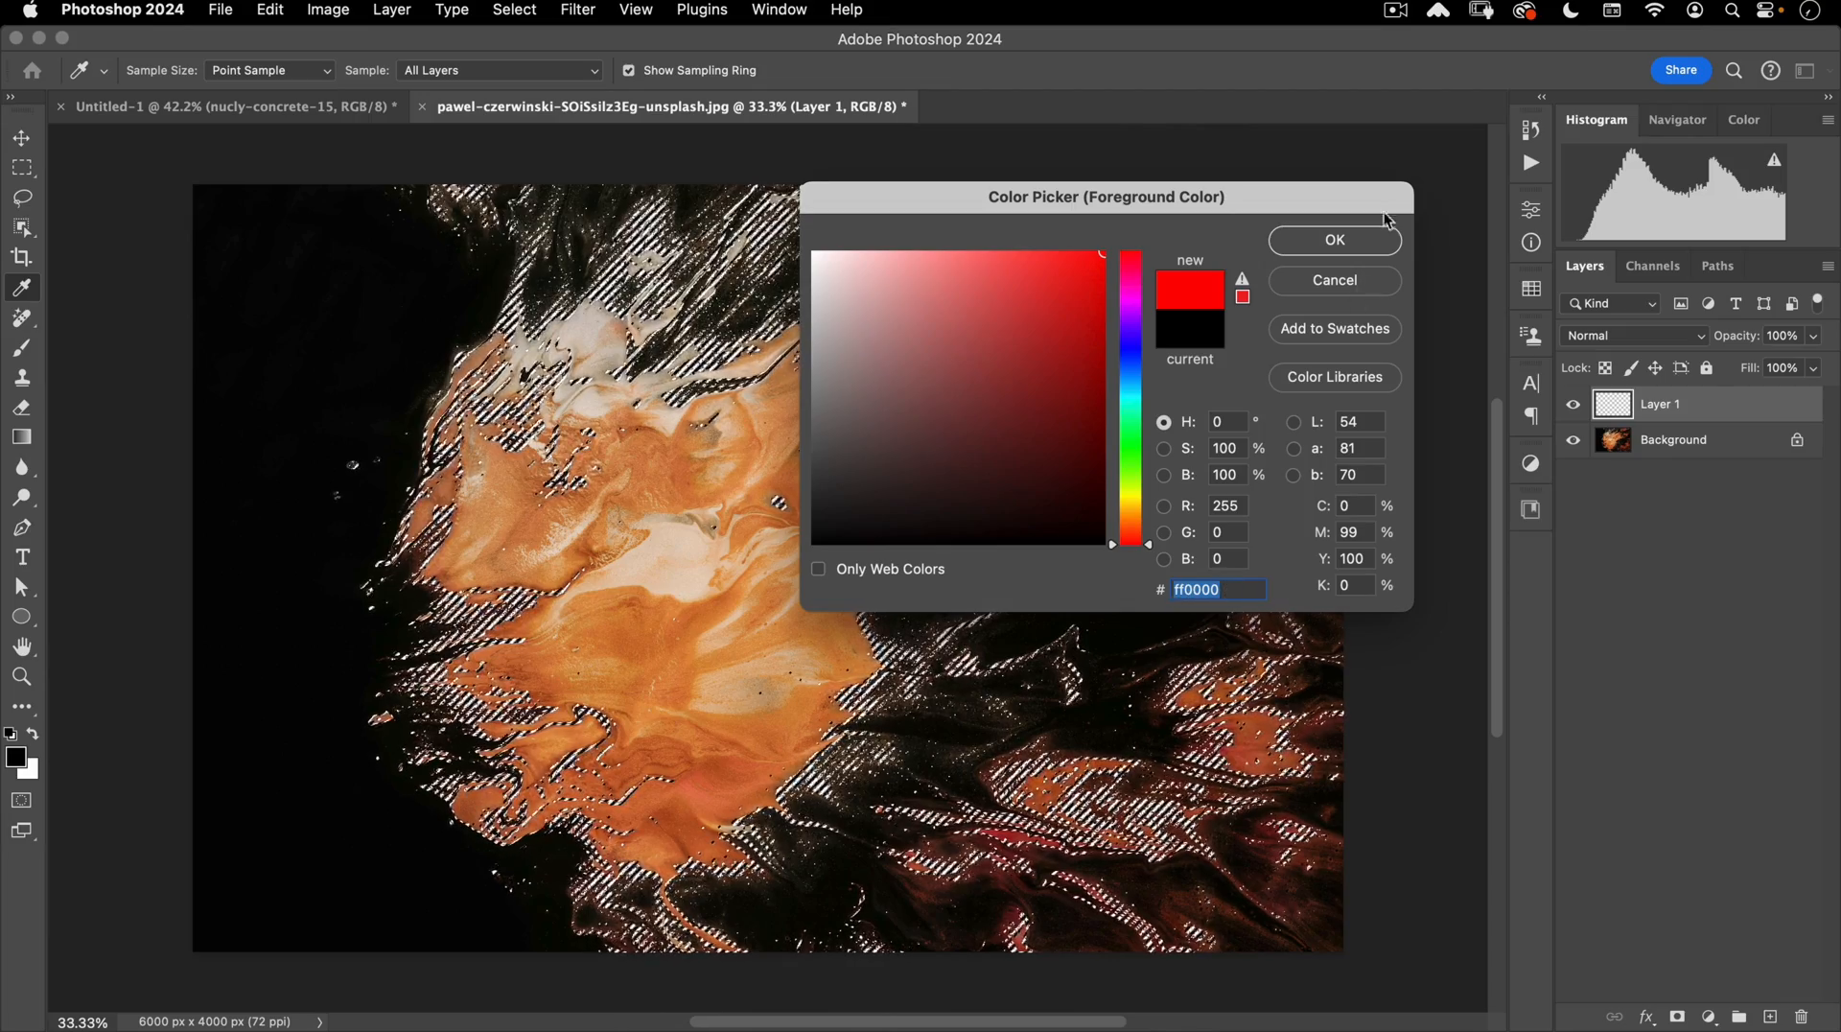
left_click(1347, 249)
key("alt")
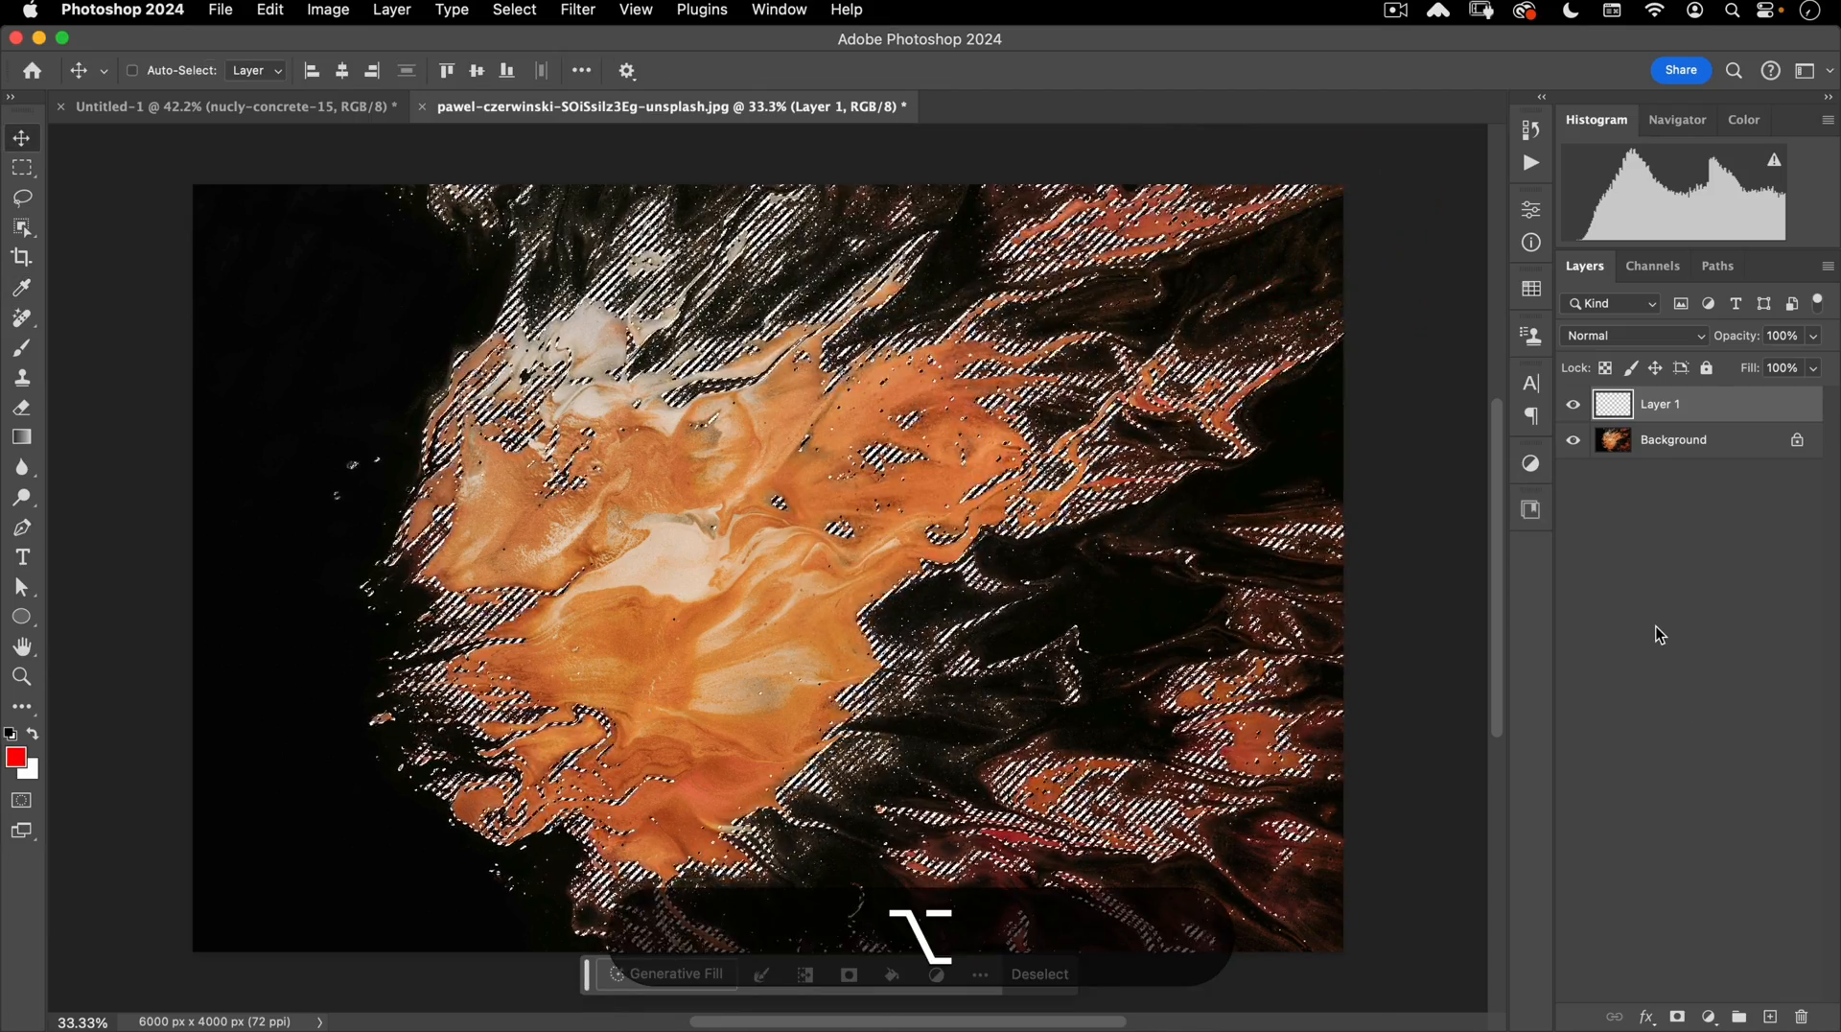
key("alt+BackSpace")
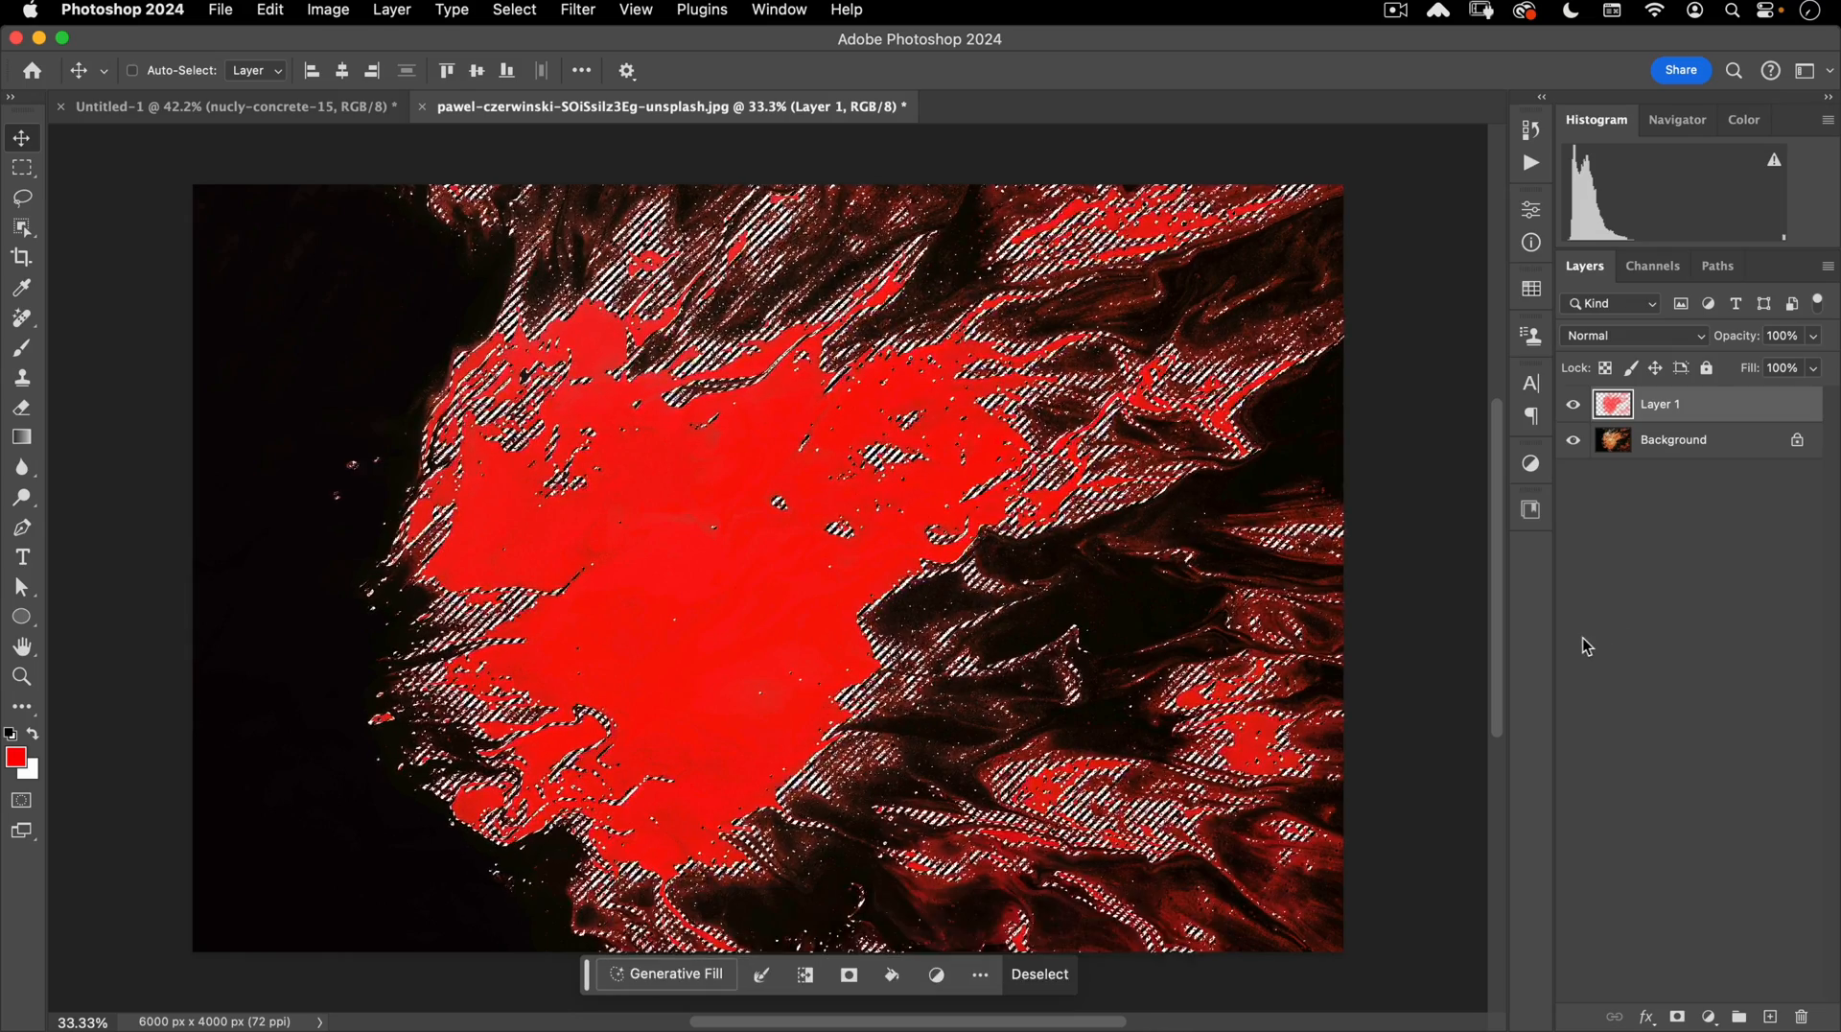
key("super+d")
key("super+v")
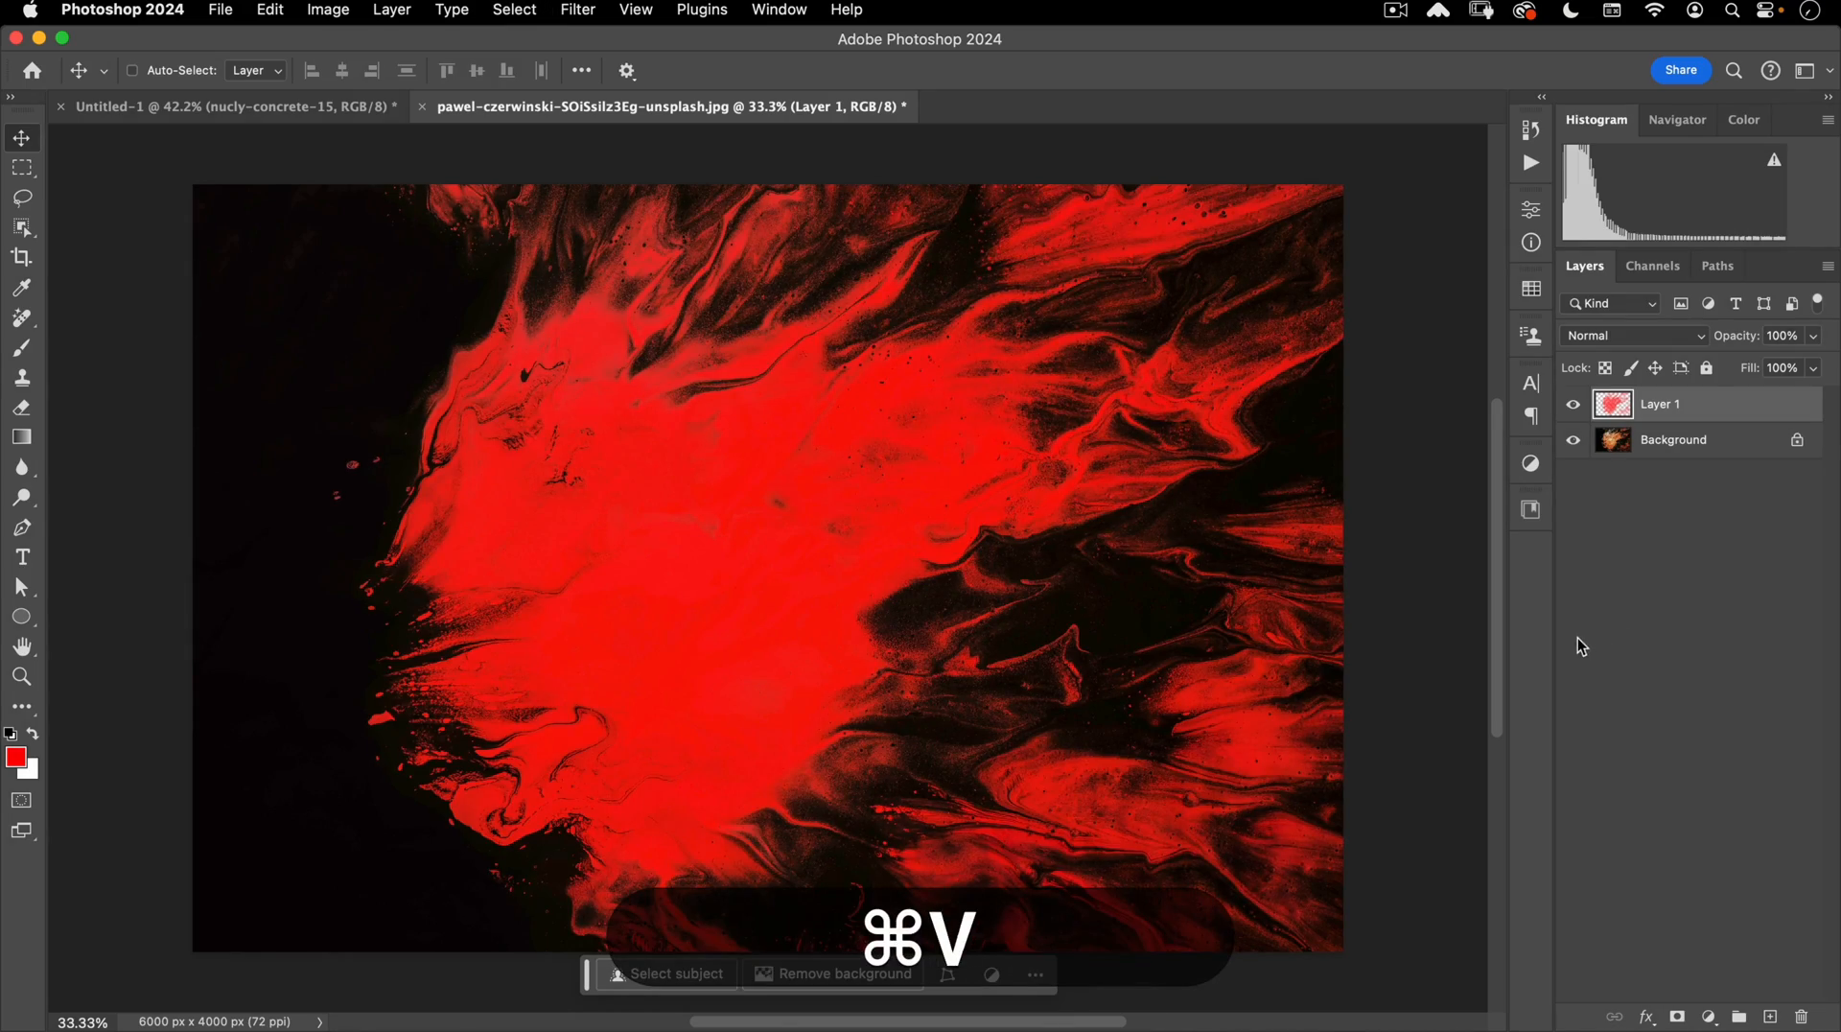
Hide the photo's Background layer and bring the red paint layer into the poster above nucly-concrete-15.
left_click(1567, 441)
left_click_drag(711, 108, 850, 156)
left_click_drag(767, 429, 399, 399)
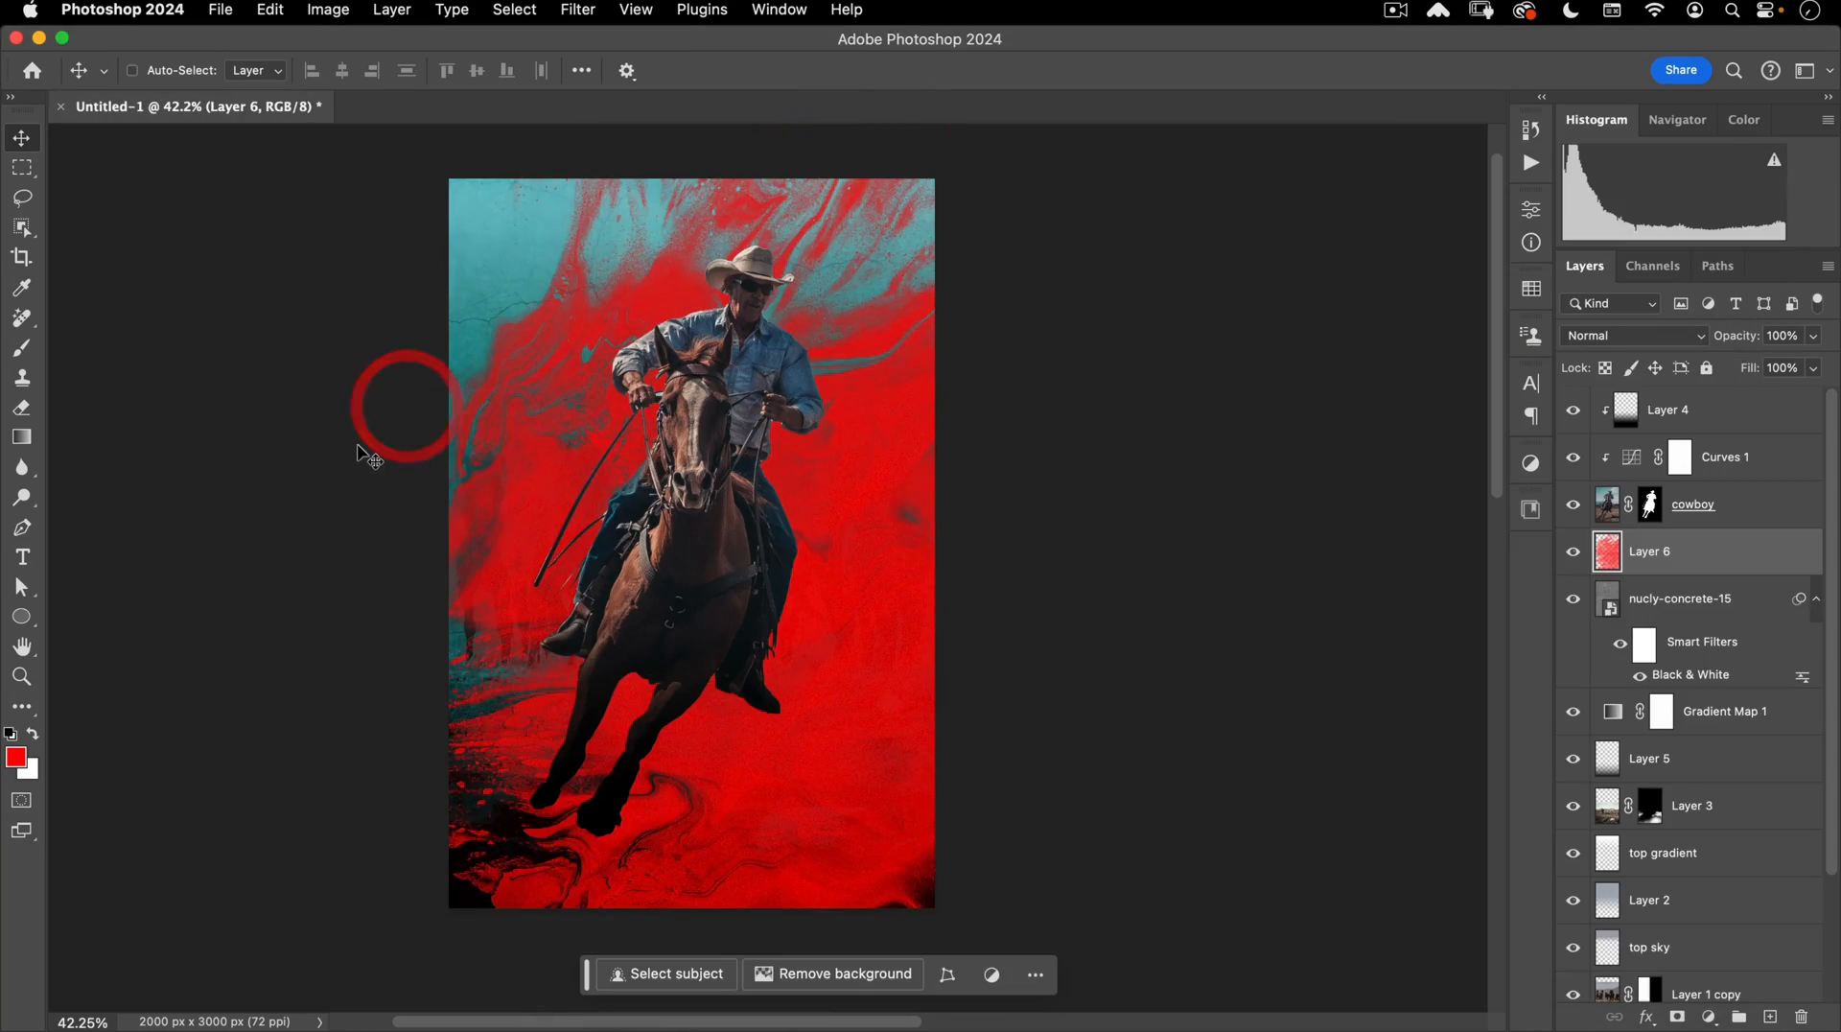
Rename the imported red paint layer as "red liquid ink".
double_click(1660, 560)
type("red liquid i")
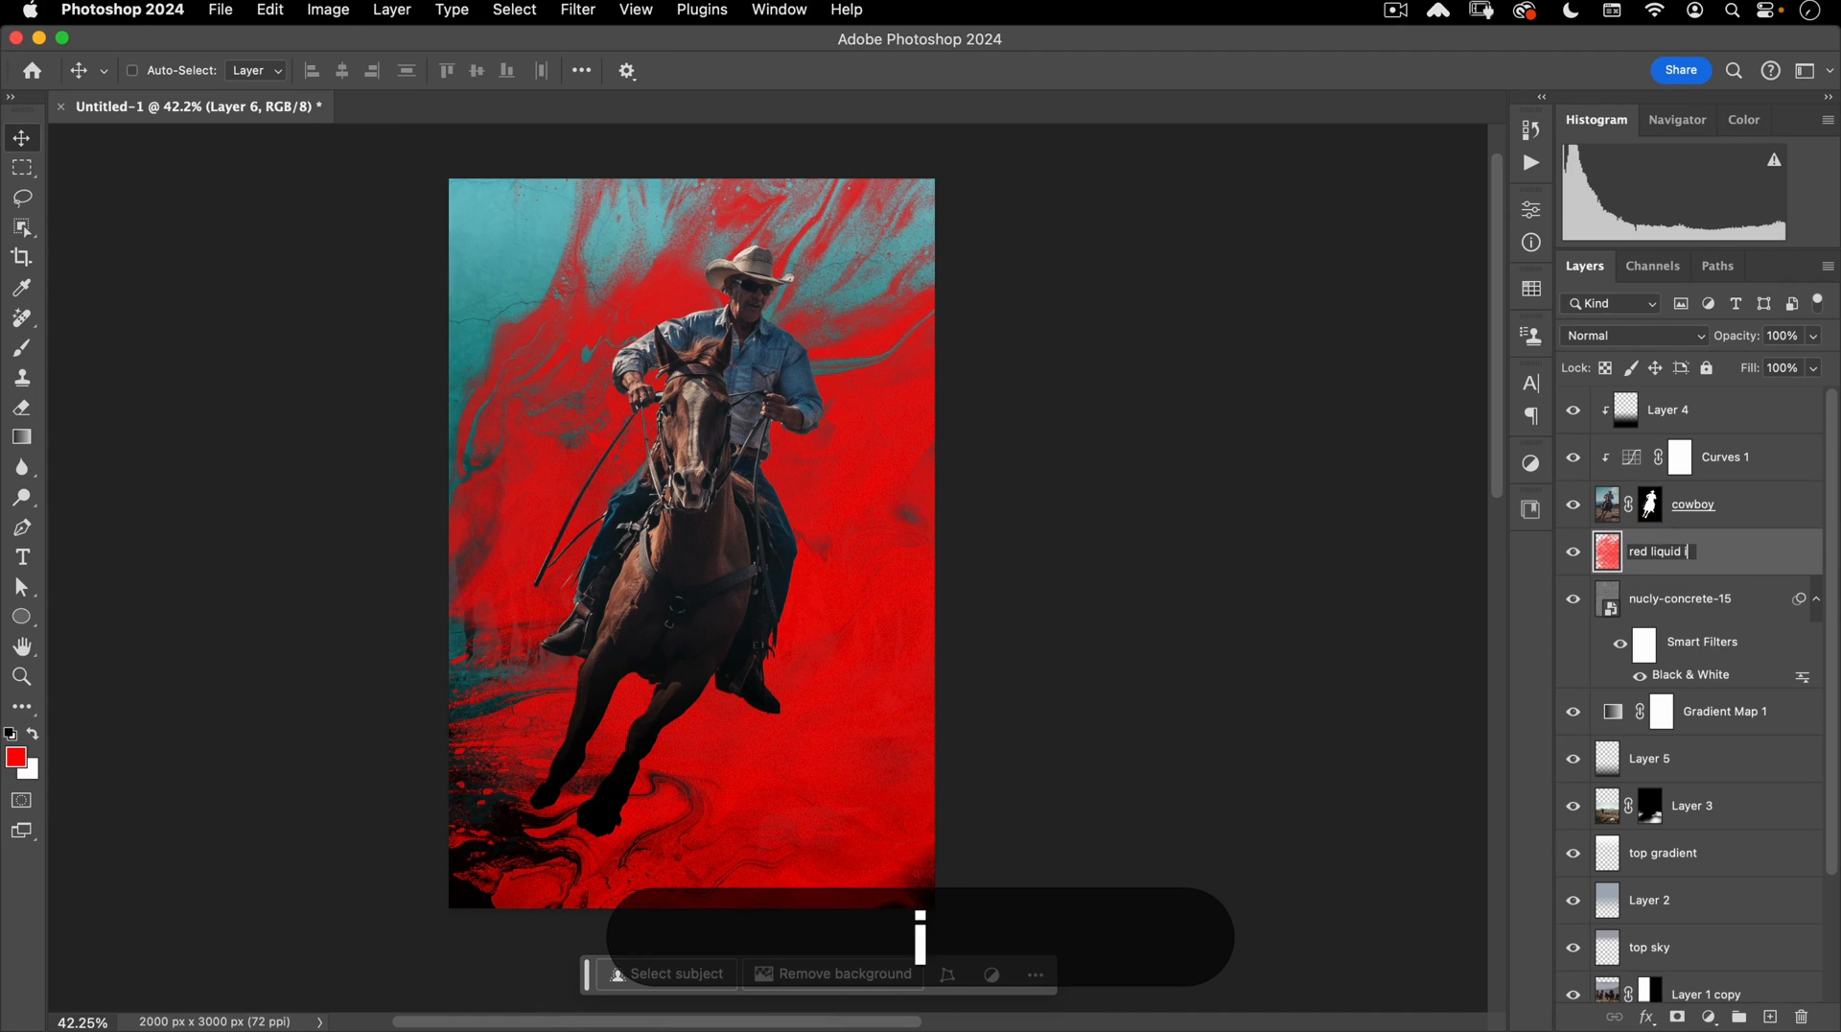
type("nk")
key("Return")
Rotate the red liquid ink layer by -90°, scale it to about 63% and position it behind the rider.
key("super")
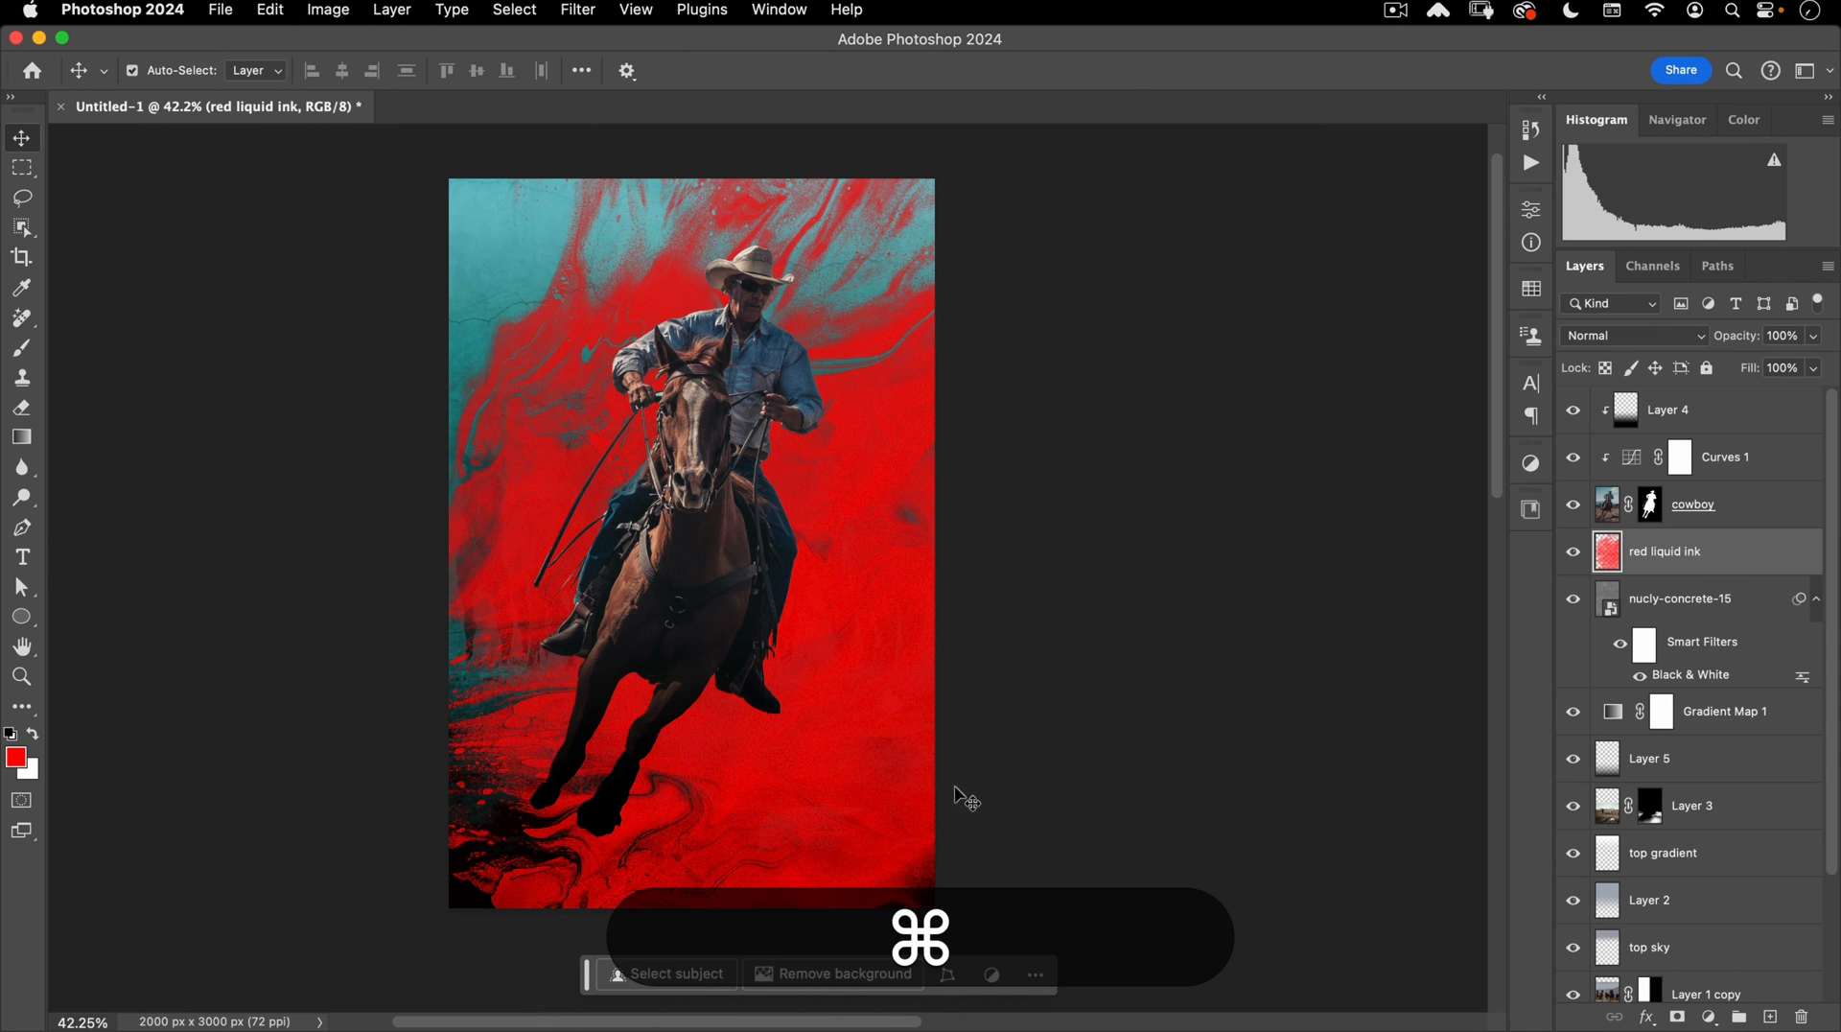
key("super+t")
key("alt")
left_click_drag(166, 600, 422, 596)
mouse_move(417, 1002)
left_mouse_down()
mouse_move(254, 304)
mouse_move(226, 584)
left_mouse_up()
key("shift")
mouse_move(748, 406)
left_mouse_down()
mouse_move(608, 407)
mouse_move(547, 349)
mouse_move(516, 423)
mouse_move(514, 369)
left_mouse_up()
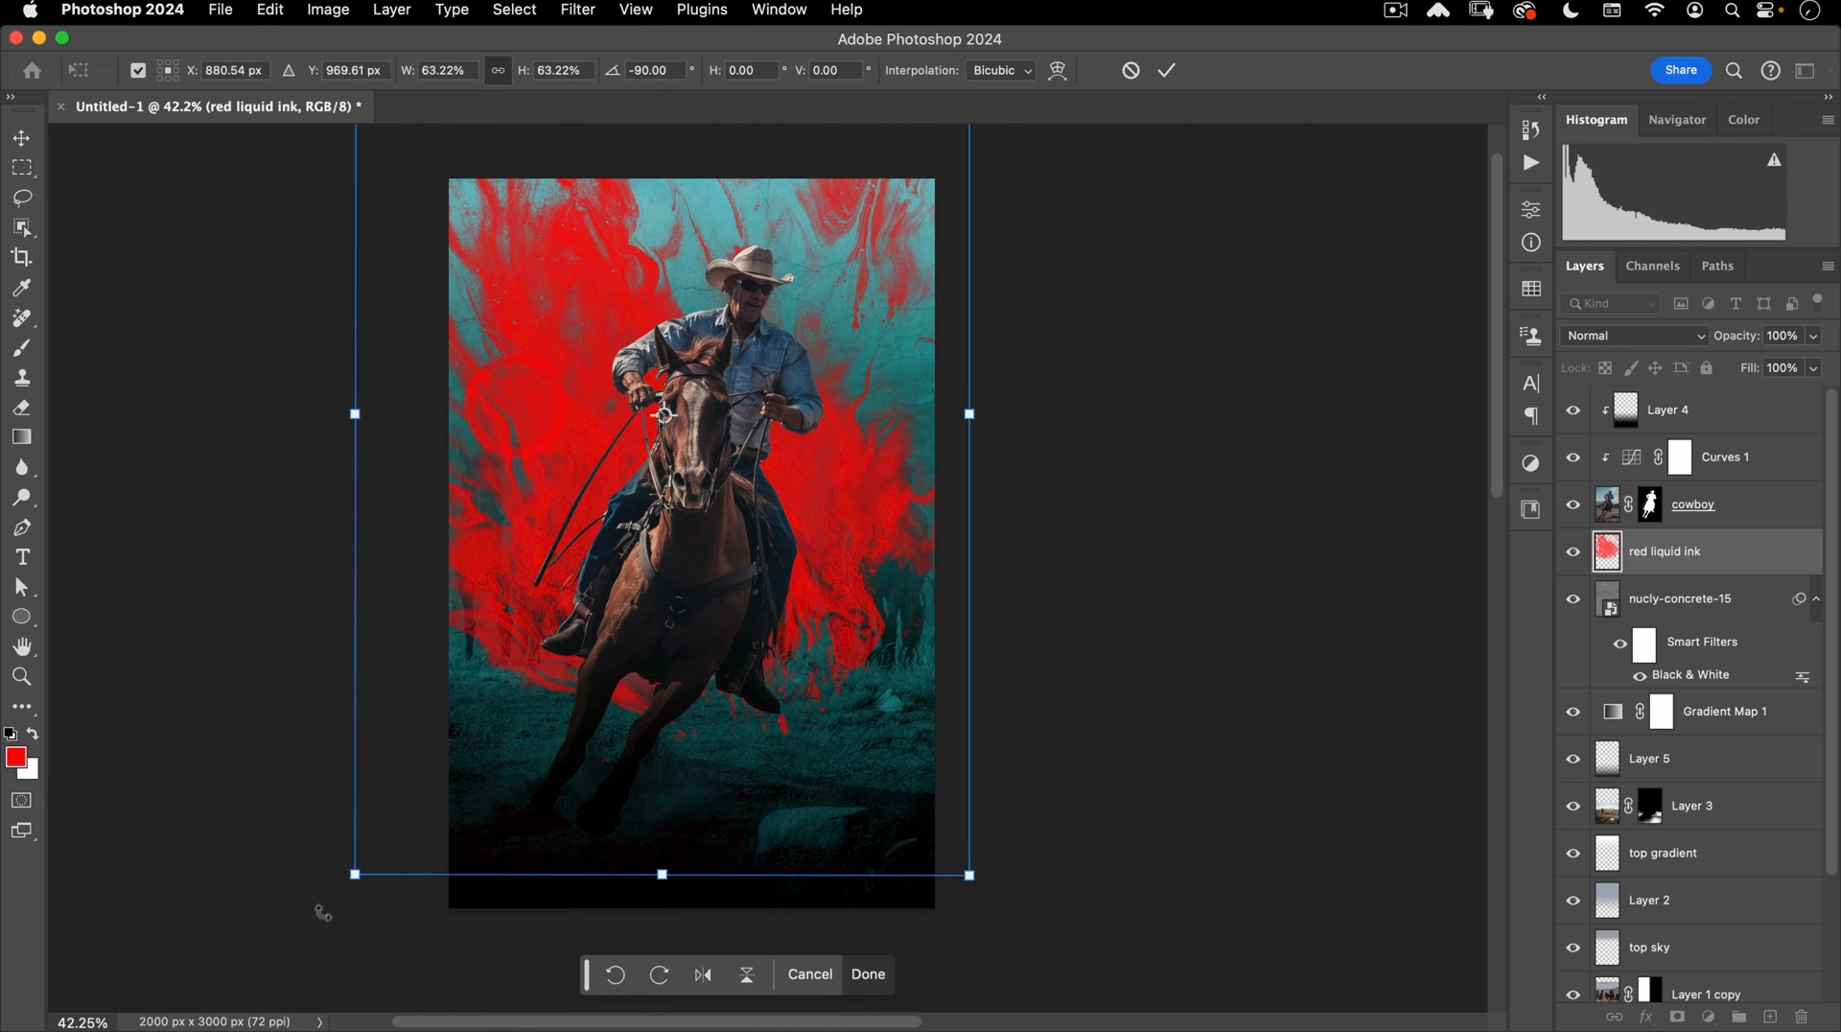
Shrink the rotated red liquid ink a little further, adjust its position behind the rider and apply the transform.
mouse_move(347, 873)
left_mouse_down()
mouse_move(380, 827)
mouse_move(349, 843)
left_mouse_up()
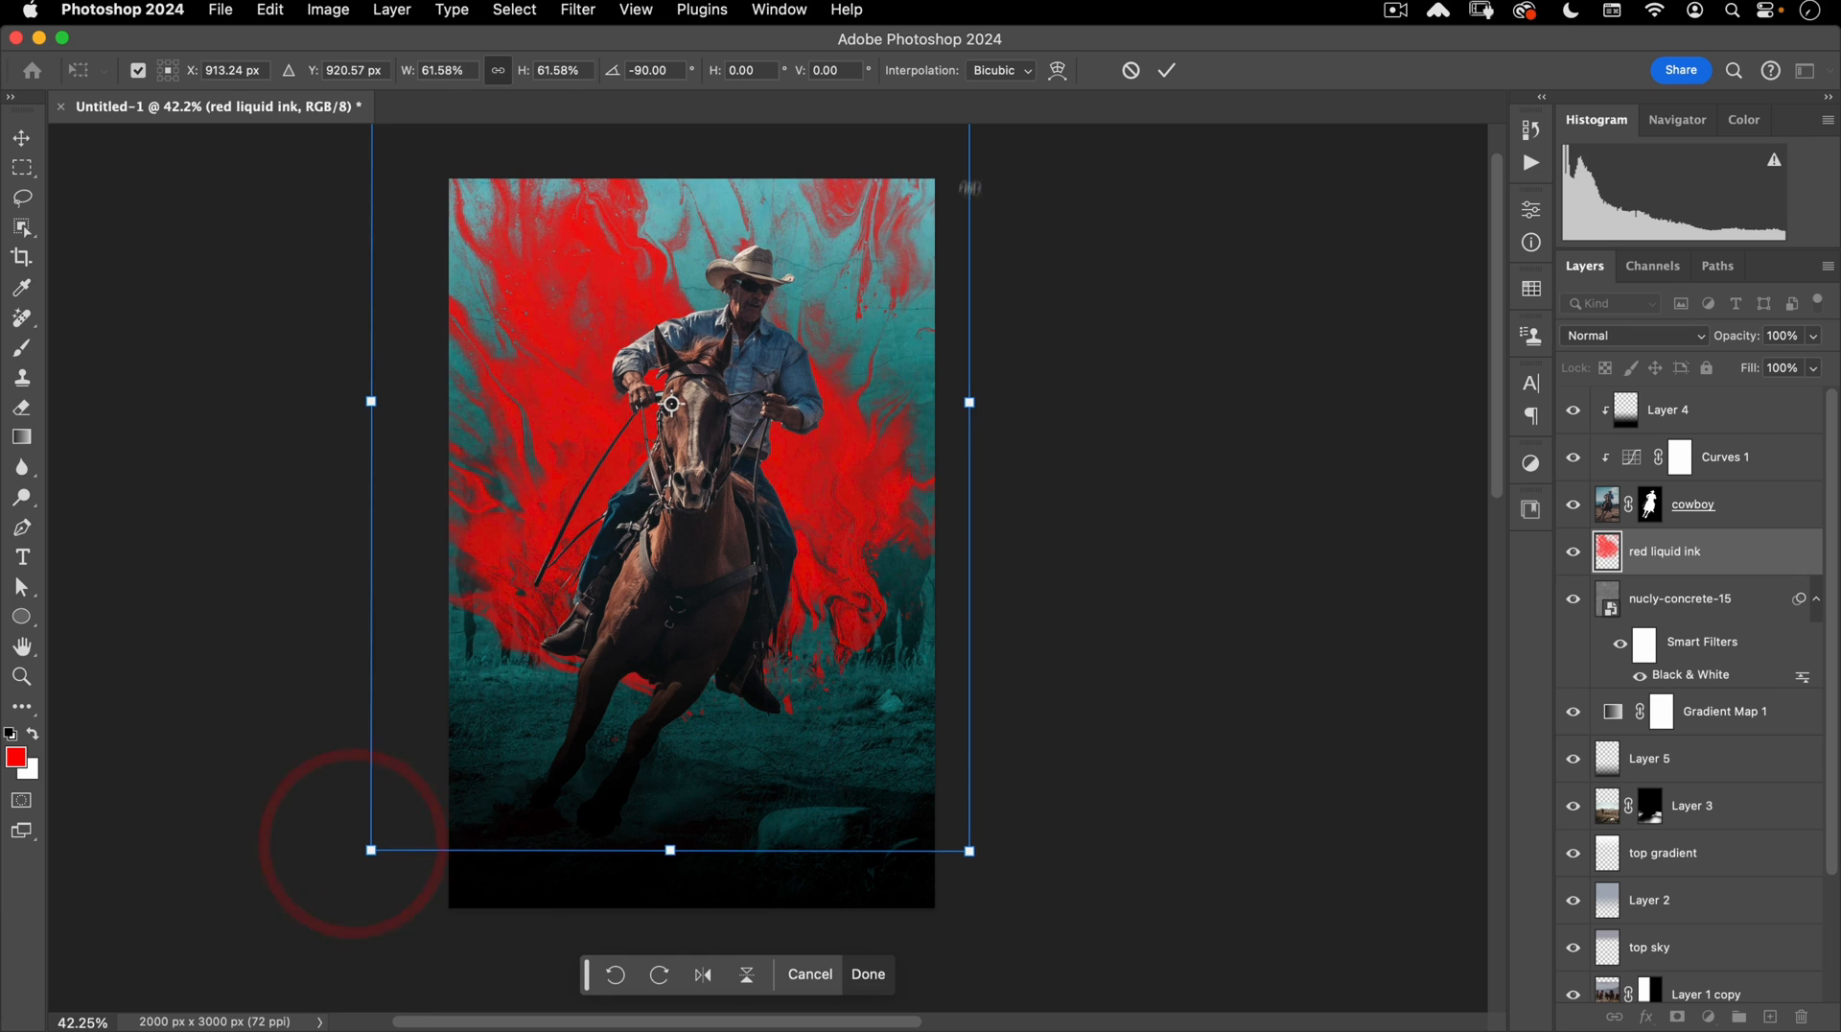
left_click_drag(836, 318, 815, 380)
left_click_drag(857, 258, 845, 356)
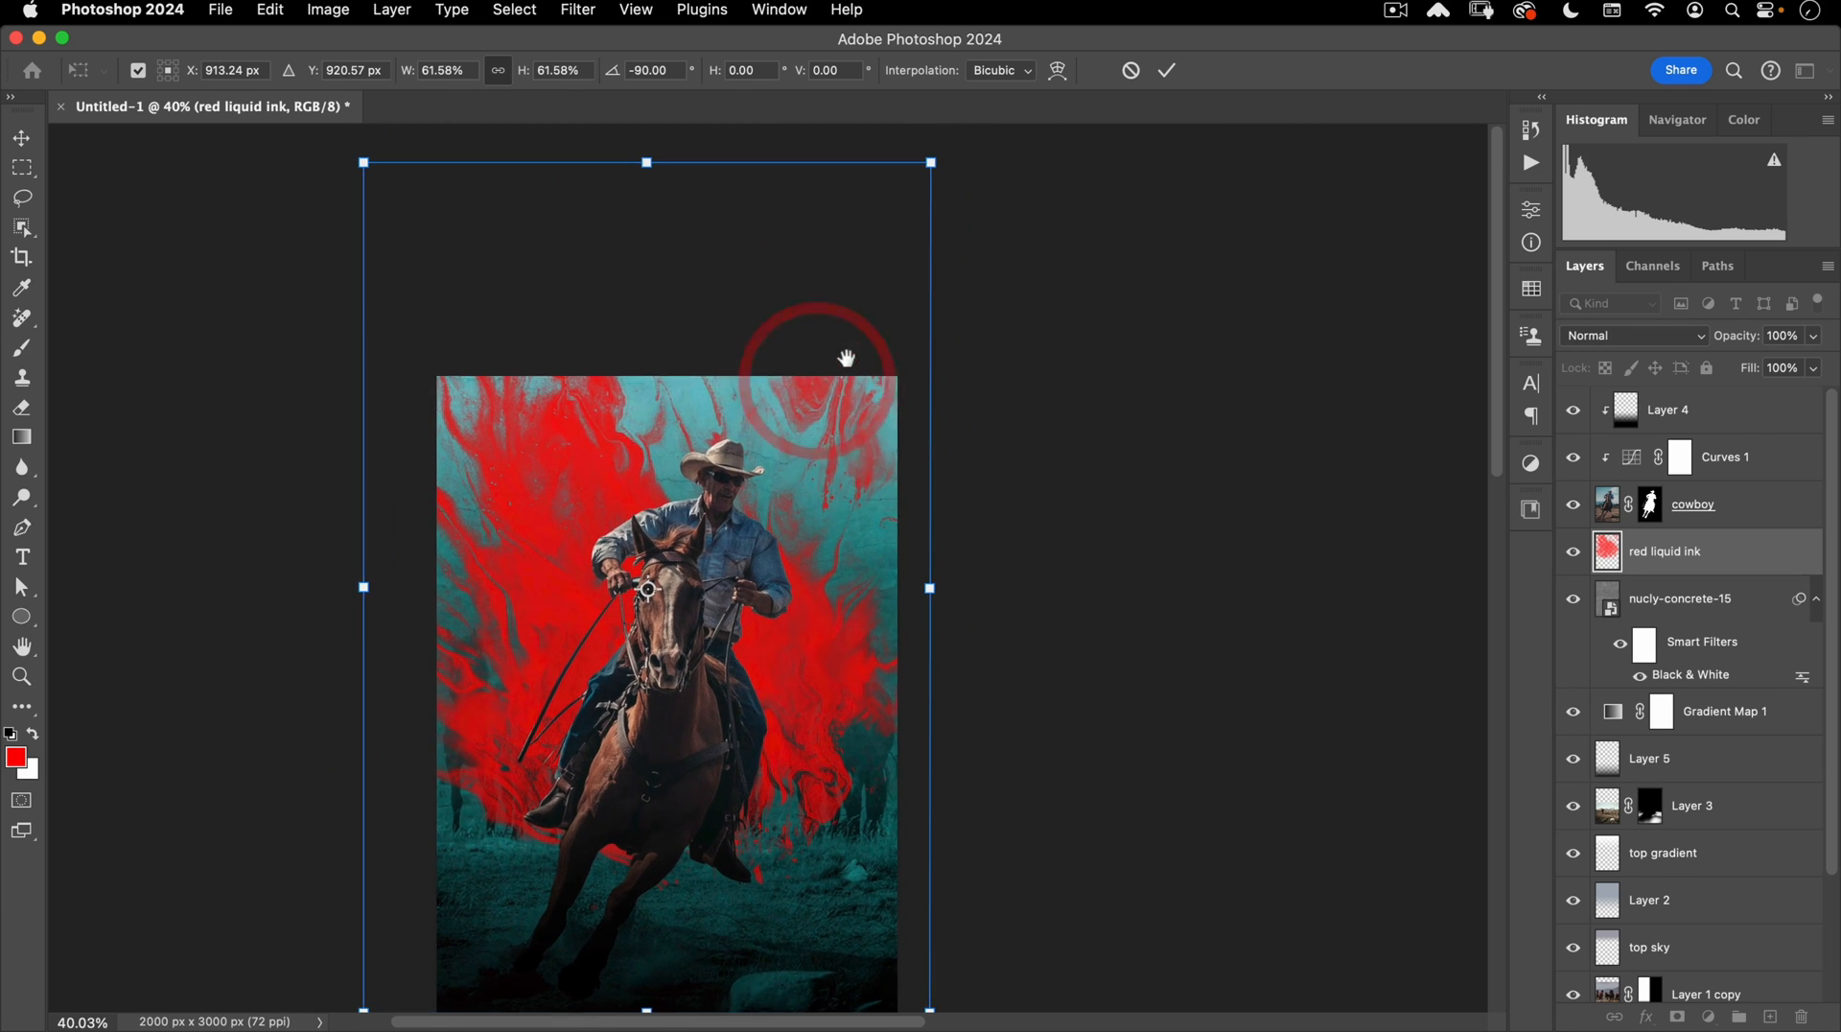
mouse_move(926, 165)
left_mouse_down()
mouse_move(895, 209)
mouse_move(912, 189)
left_mouse_up()
left_click_drag(1074, 403, 1061, 378)
left_click_drag(834, 540, 848, 419)
key("Return")
Transform the red liquid ink layer again, scaling it to 92.61% and shifting it slightly behind the rider.
key("super+t")
left_click_drag(576, 421, 550, 533)
left_click_drag(363, 166, 414, 239)
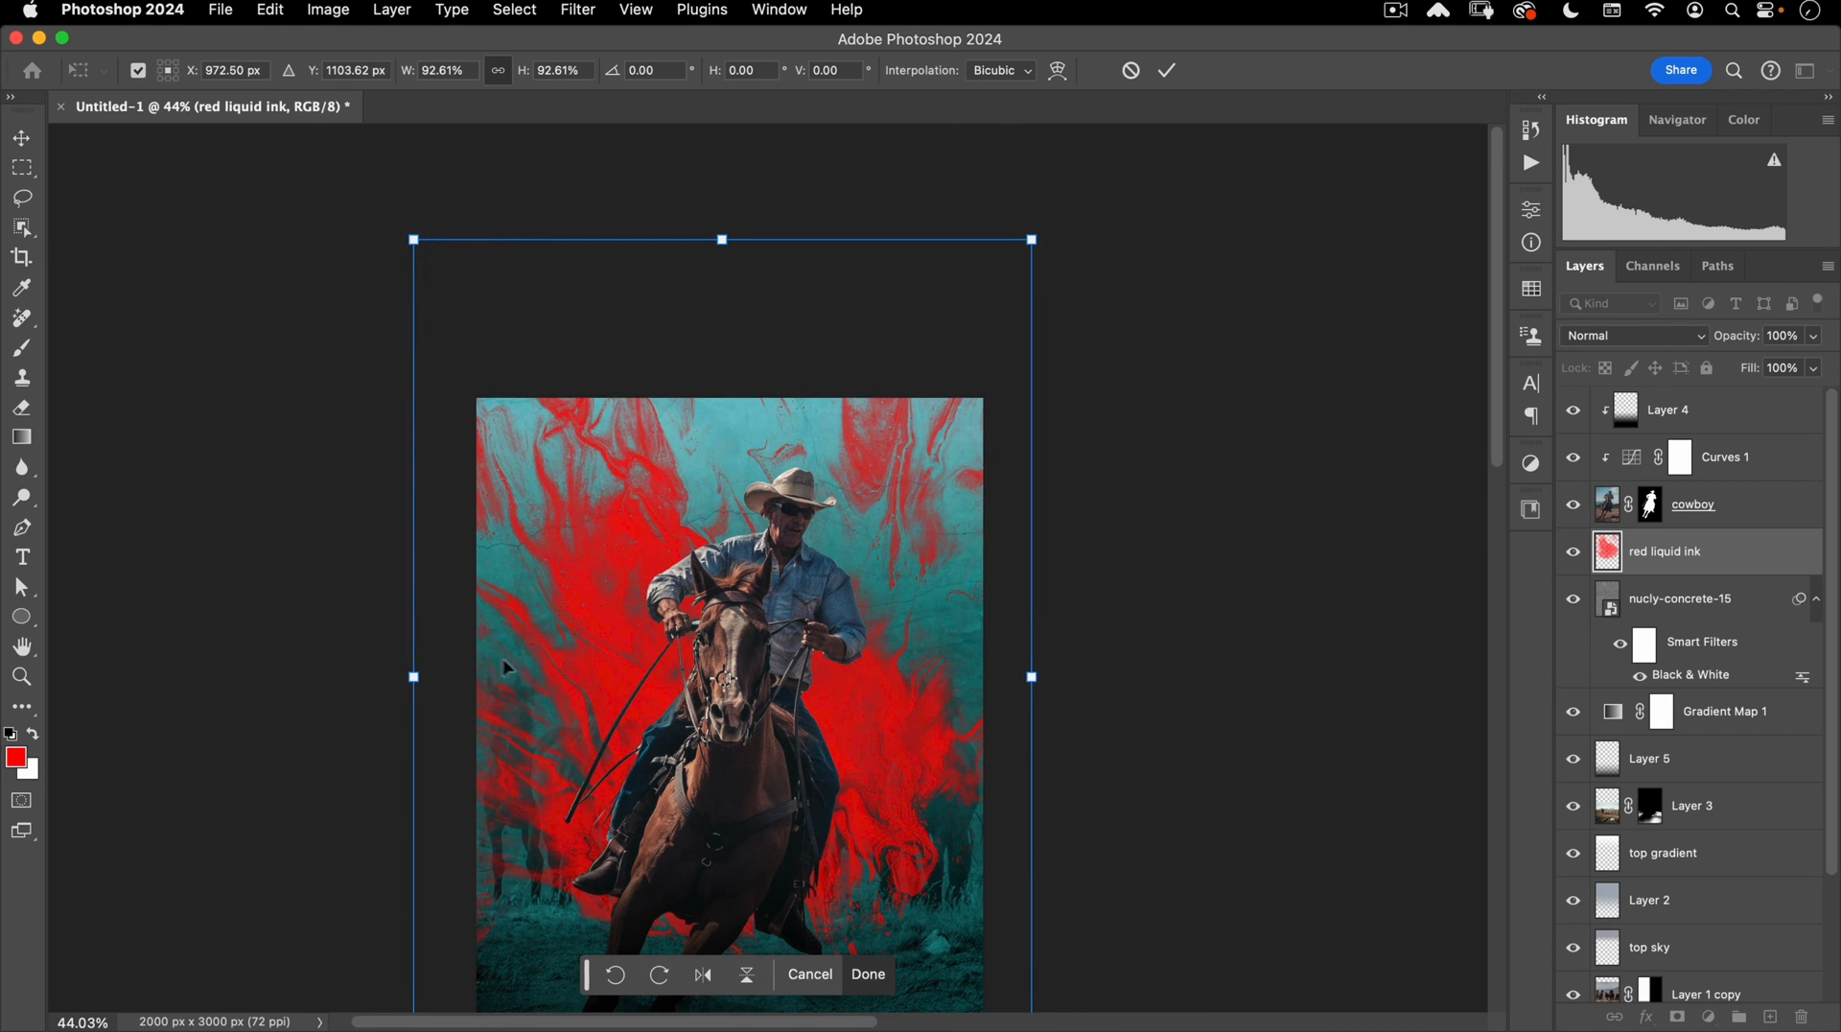
left_click_drag(633, 690, 647, 645)
key("Return")
Lasso the stray ink in the poster's upper-right area and hide it with a layer mask on the red liquid ink layer.
scroll(663, 560, "down", 2)
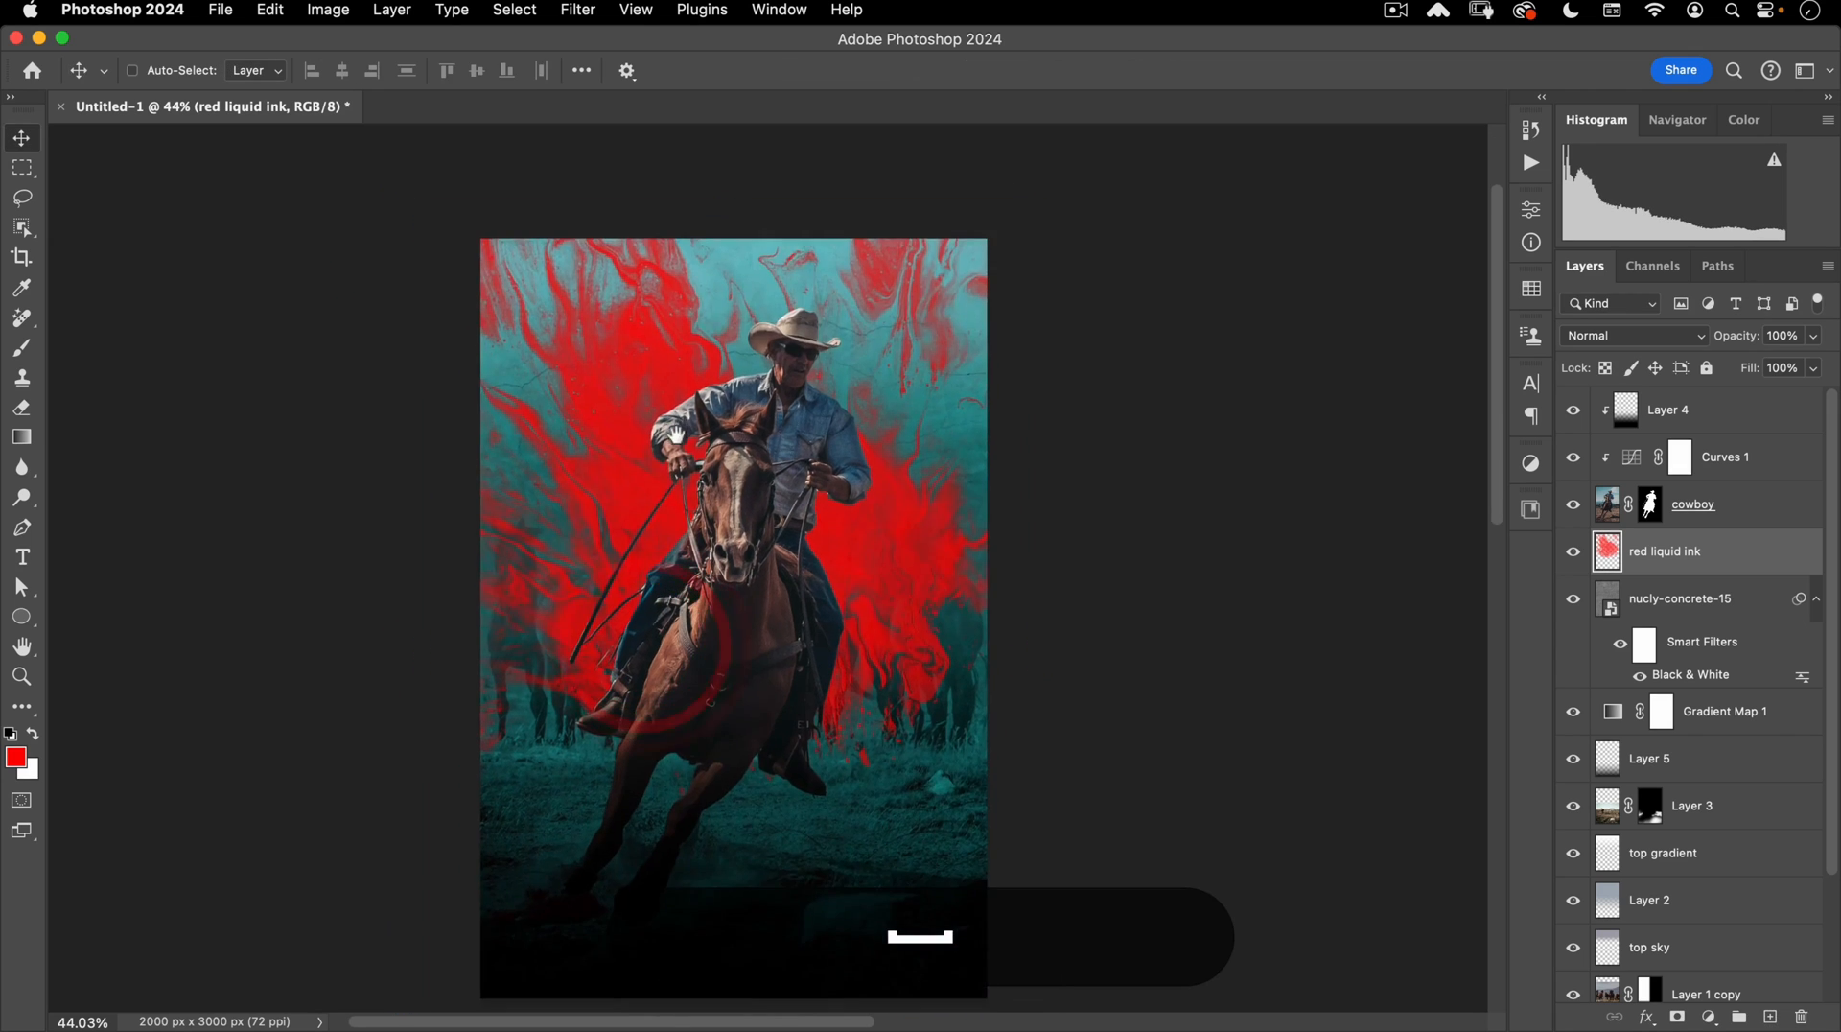
scroll(663, 560, "up", 2)
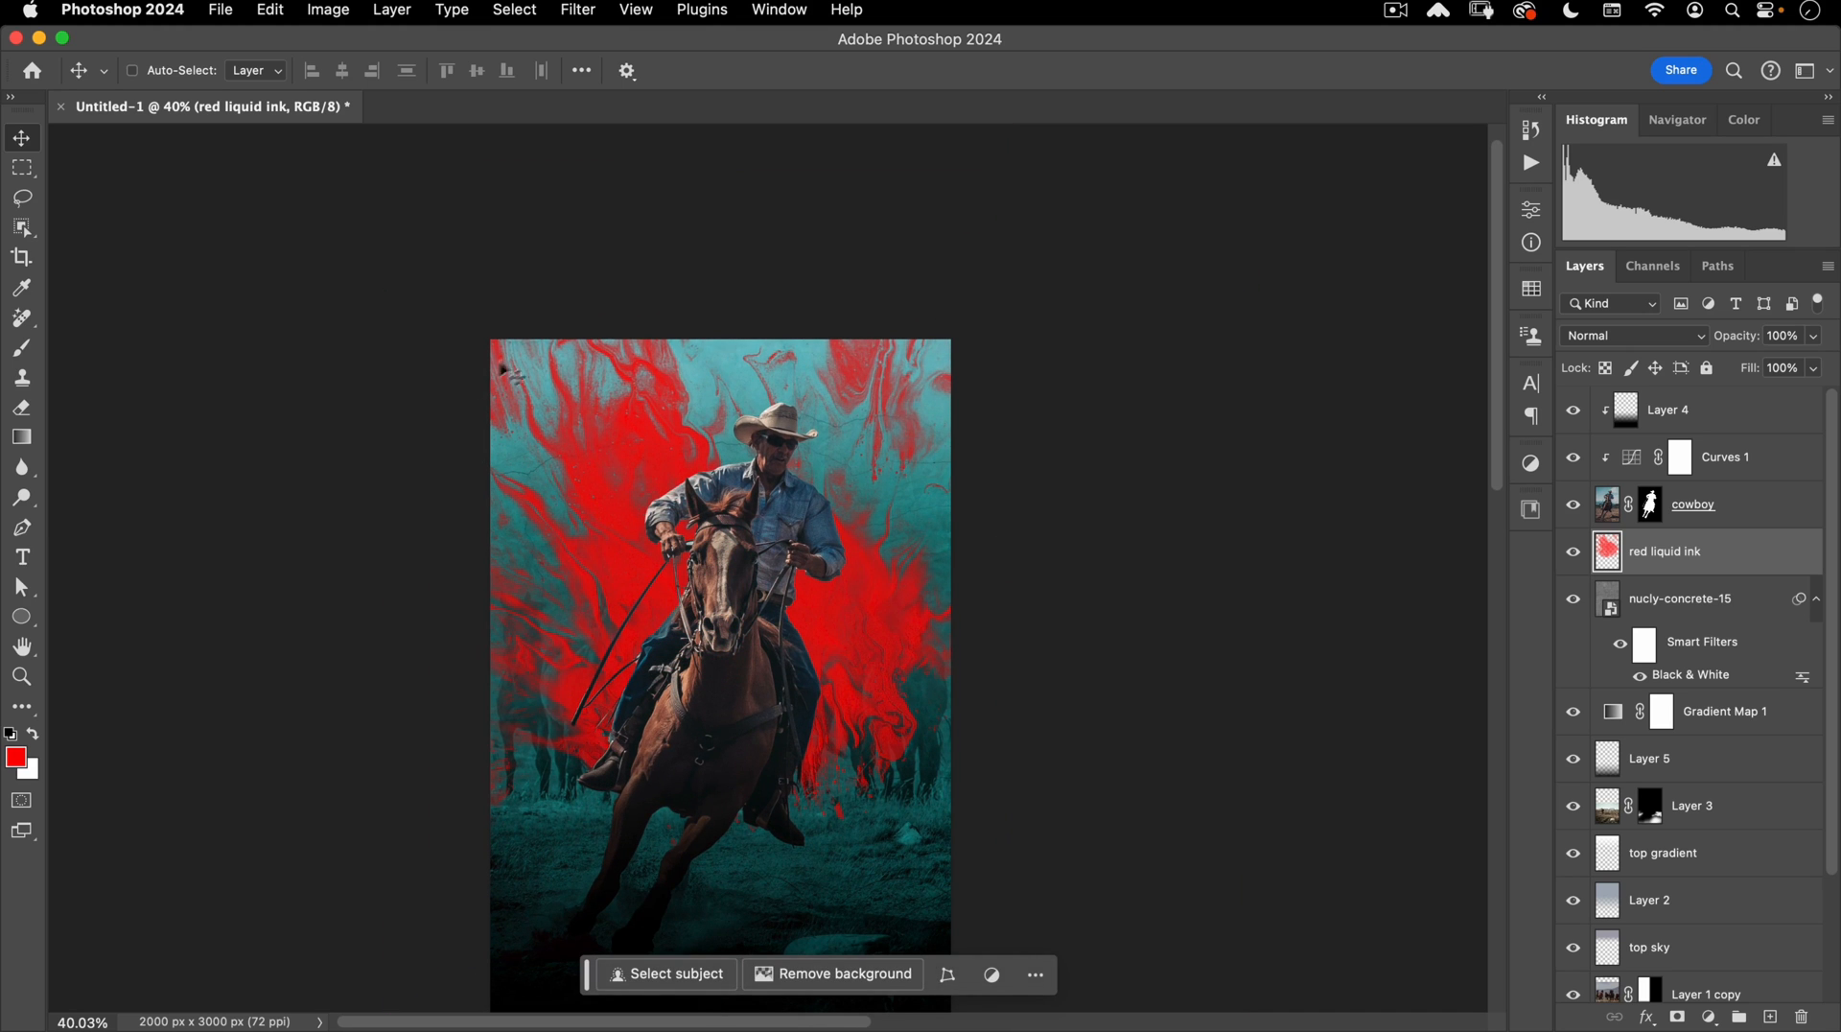
scroll(671, 682, "up", 2)
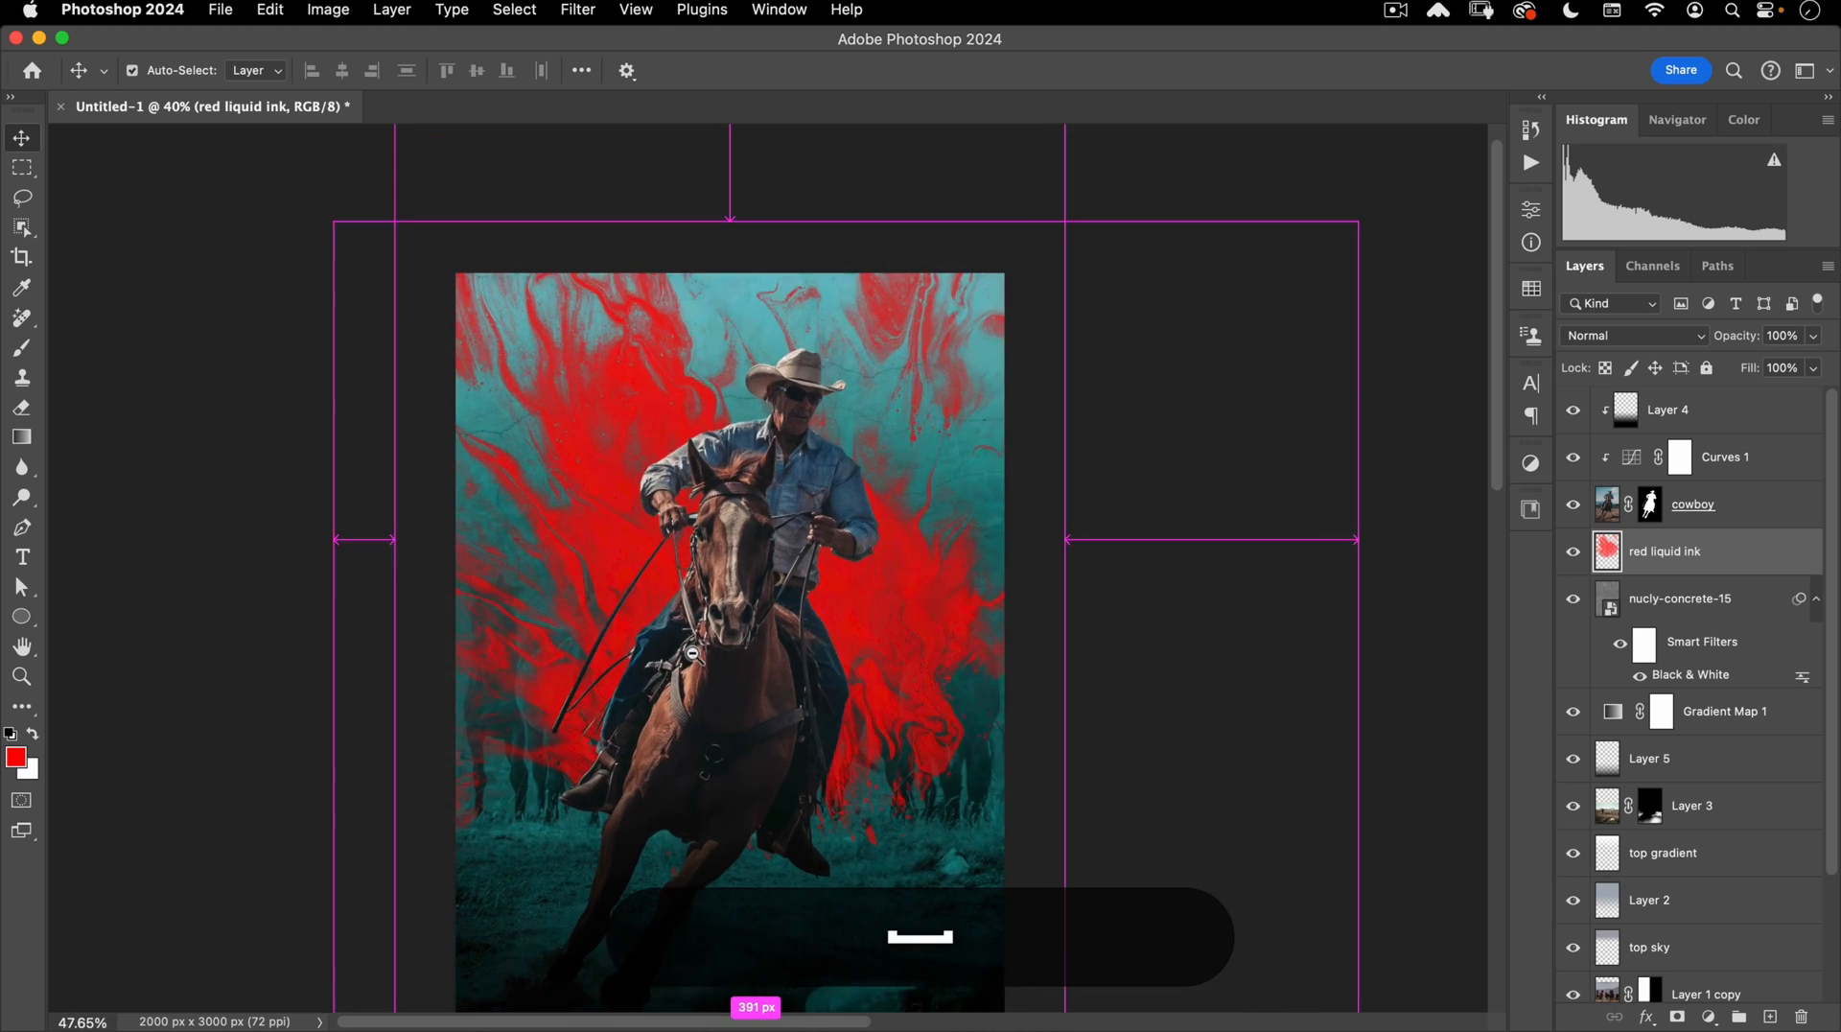
scroll(695, 609, "down", 2)
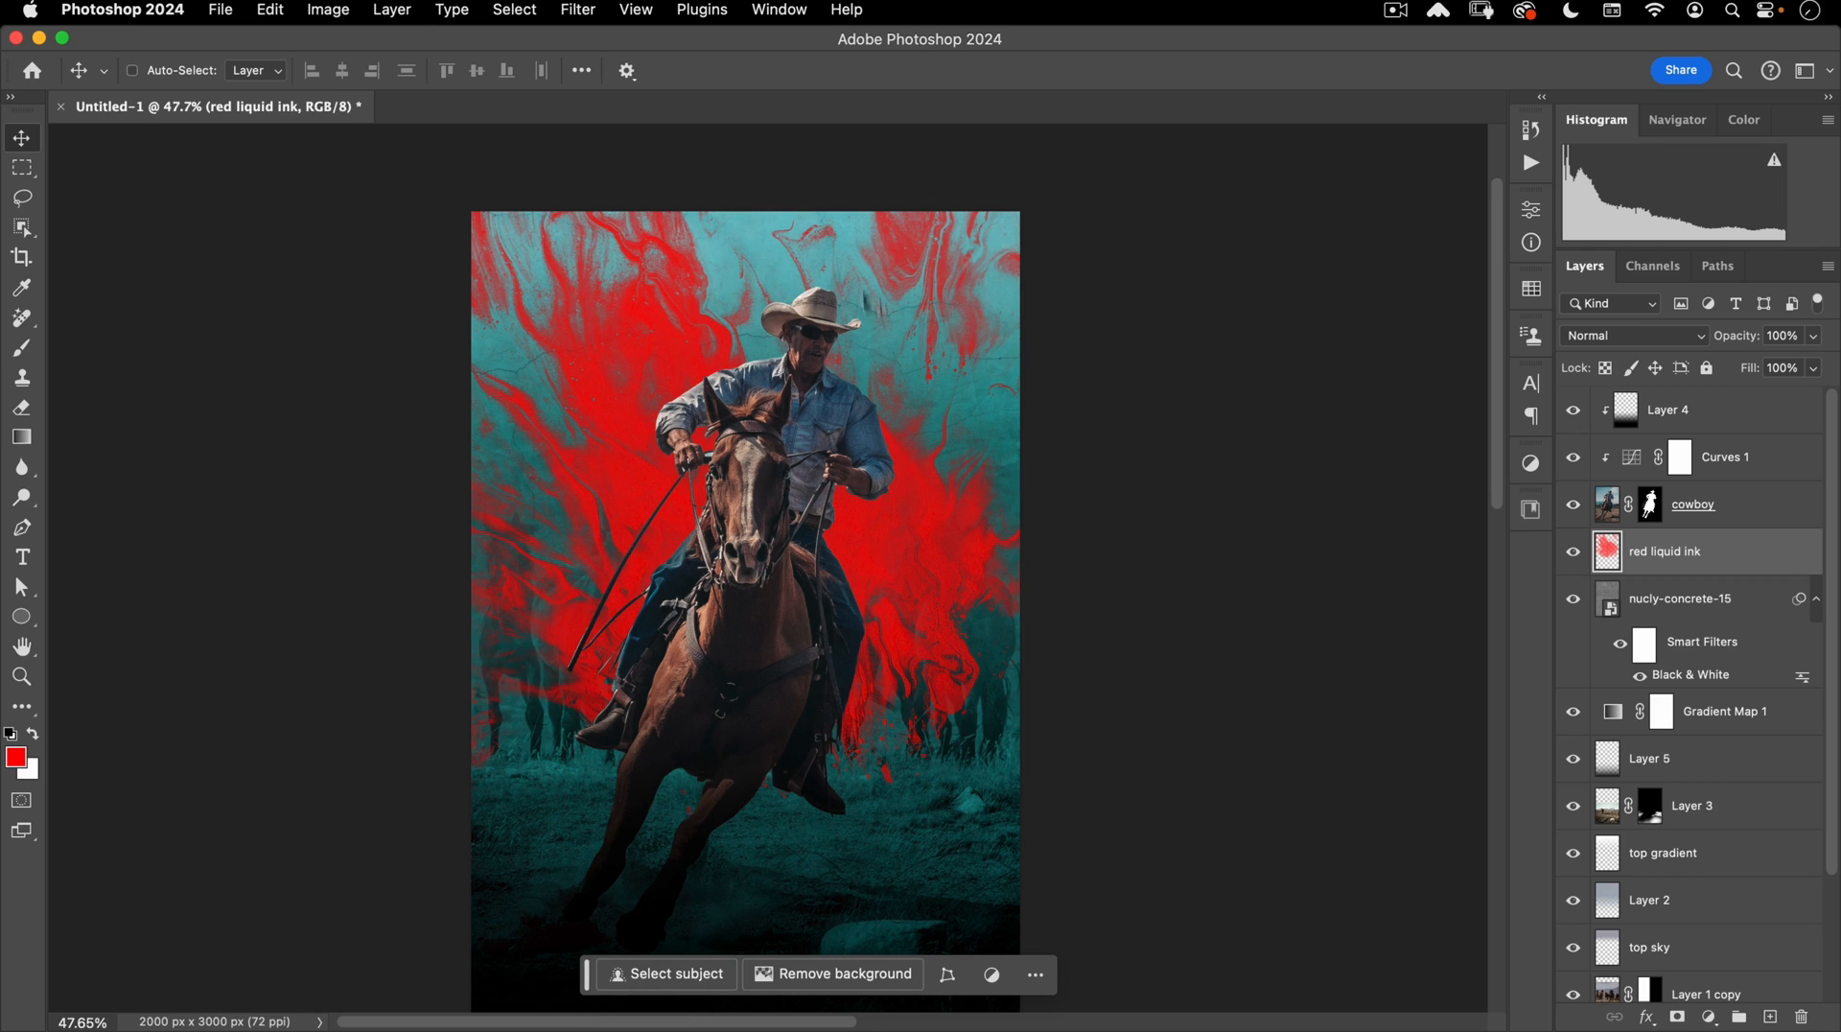
left_click(22, 197)
left_click_drag(743, 209, 794, 286)
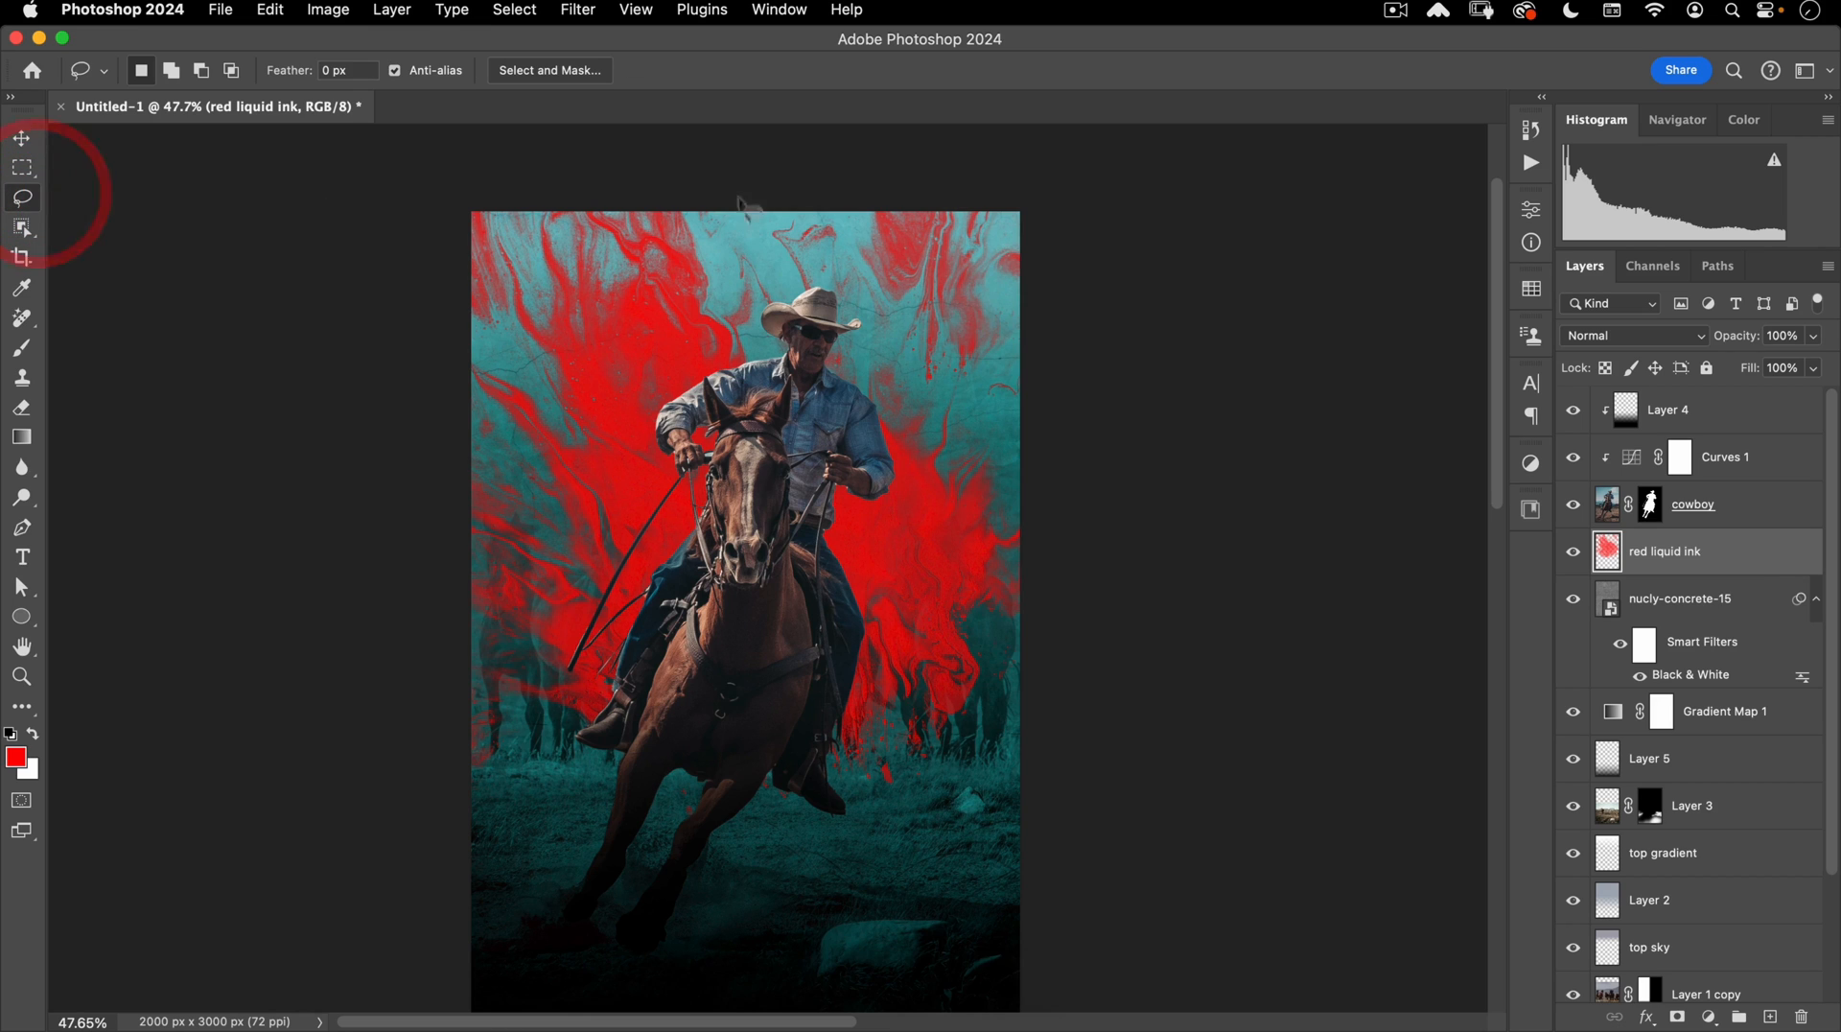
mouse_move(866, 381)
left_mouse_down()
mouse_move(892, 369)
mouse_move(971, 441)
mouse_move(1010, 449)
mouse_move(1111, 413)
mouse_move(1059, 178)
mouse_move(782, 156)
mouse_move(1068, 185)
left_mouse_up()
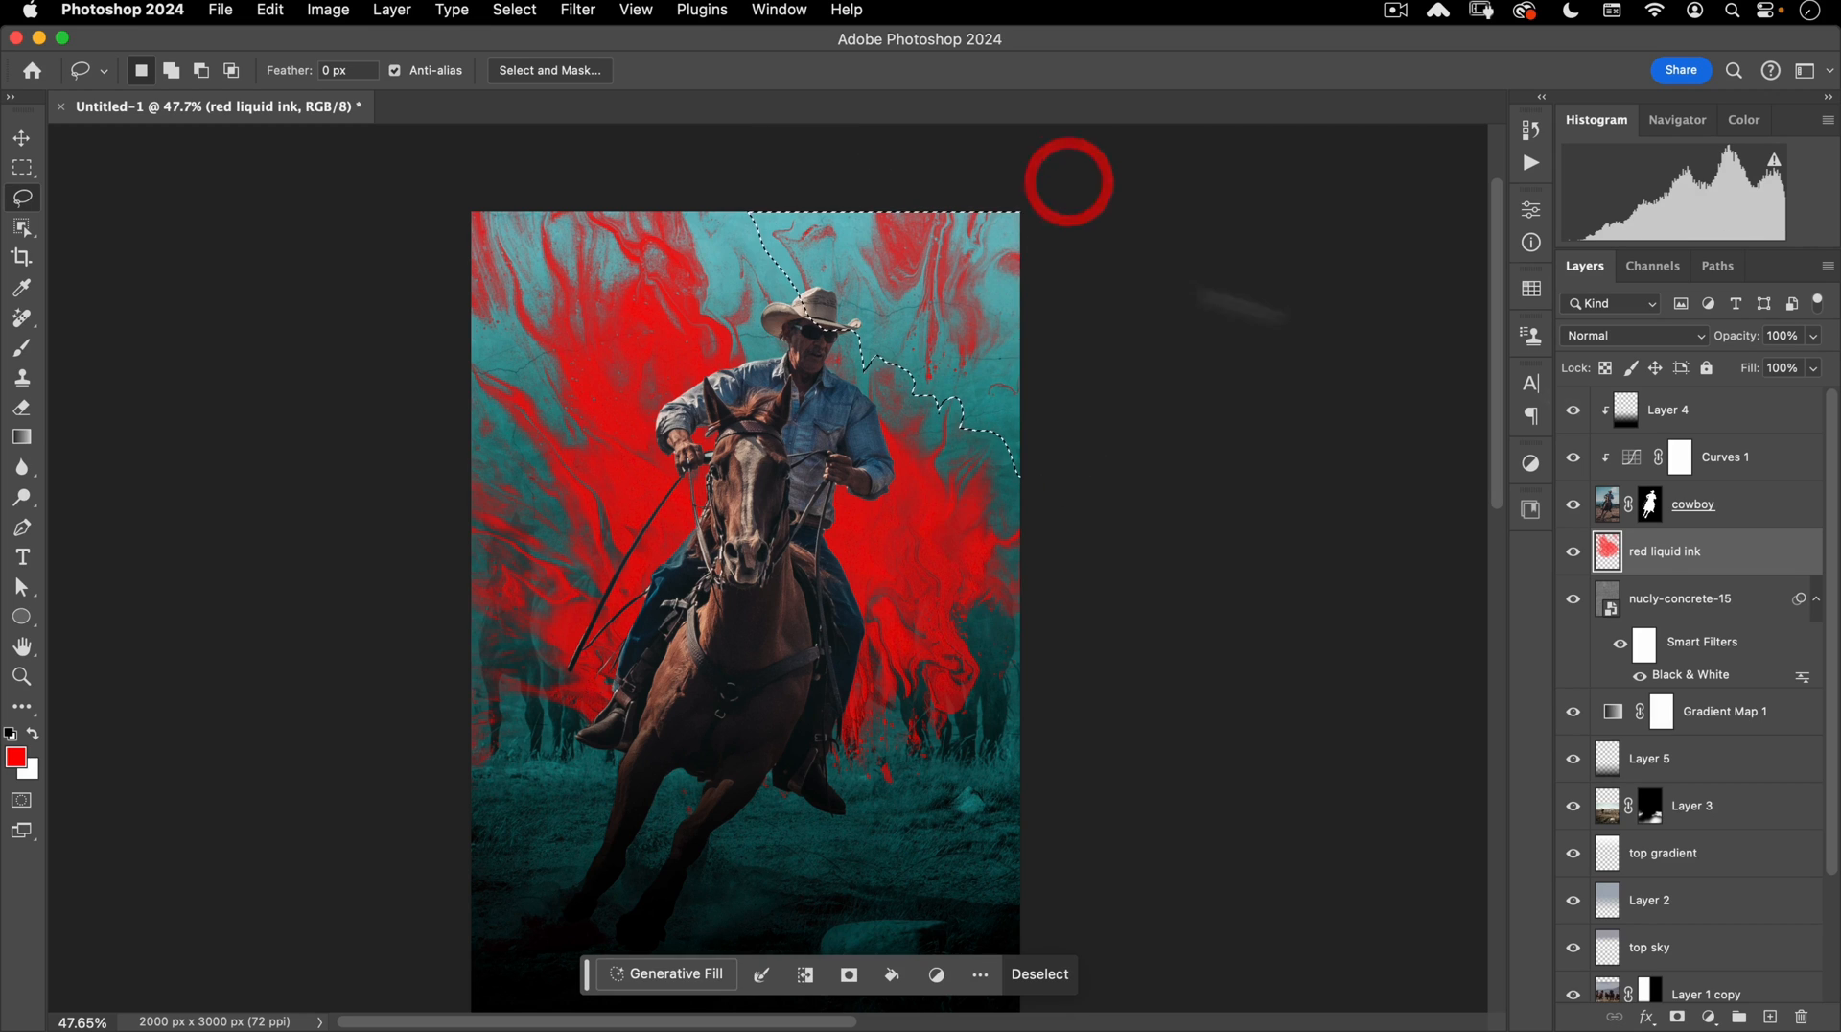
left_click(1677, 1016, "alt")
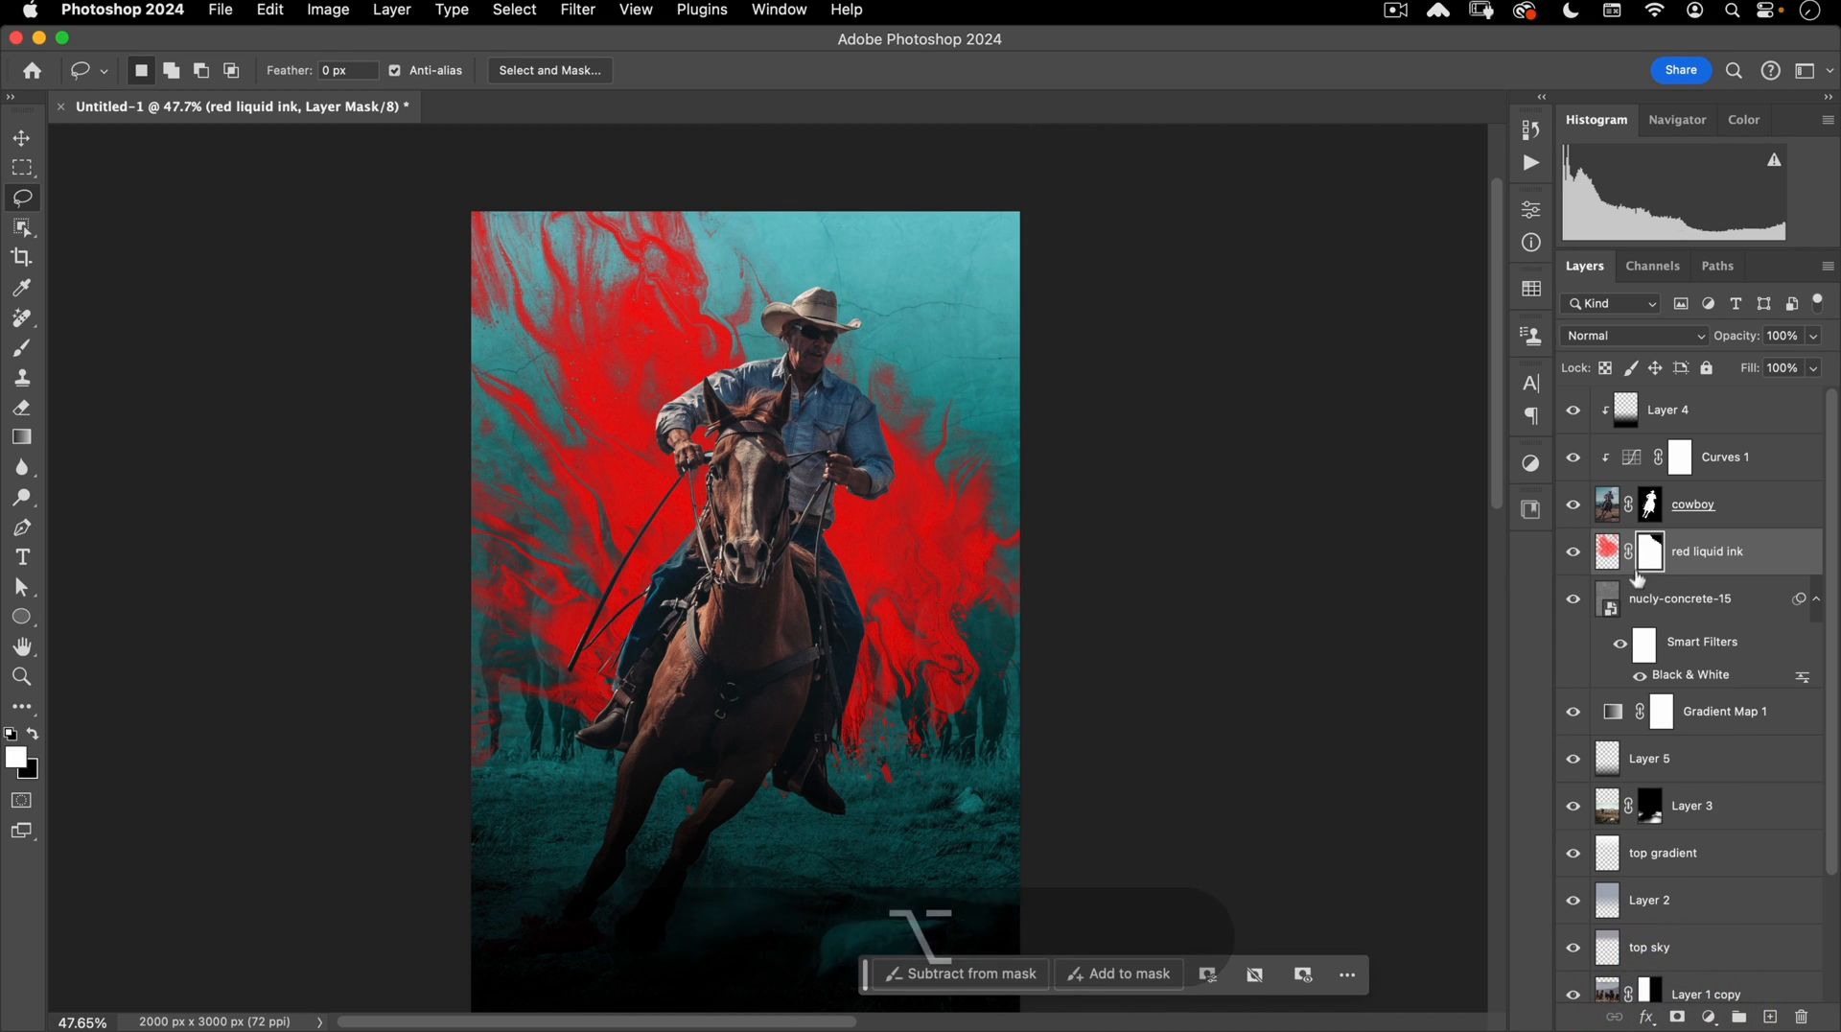
Feather the red liquid ink layer's mask to soften its hard cut-off edge.
left_click_drag(936, 391, 1084, 308)
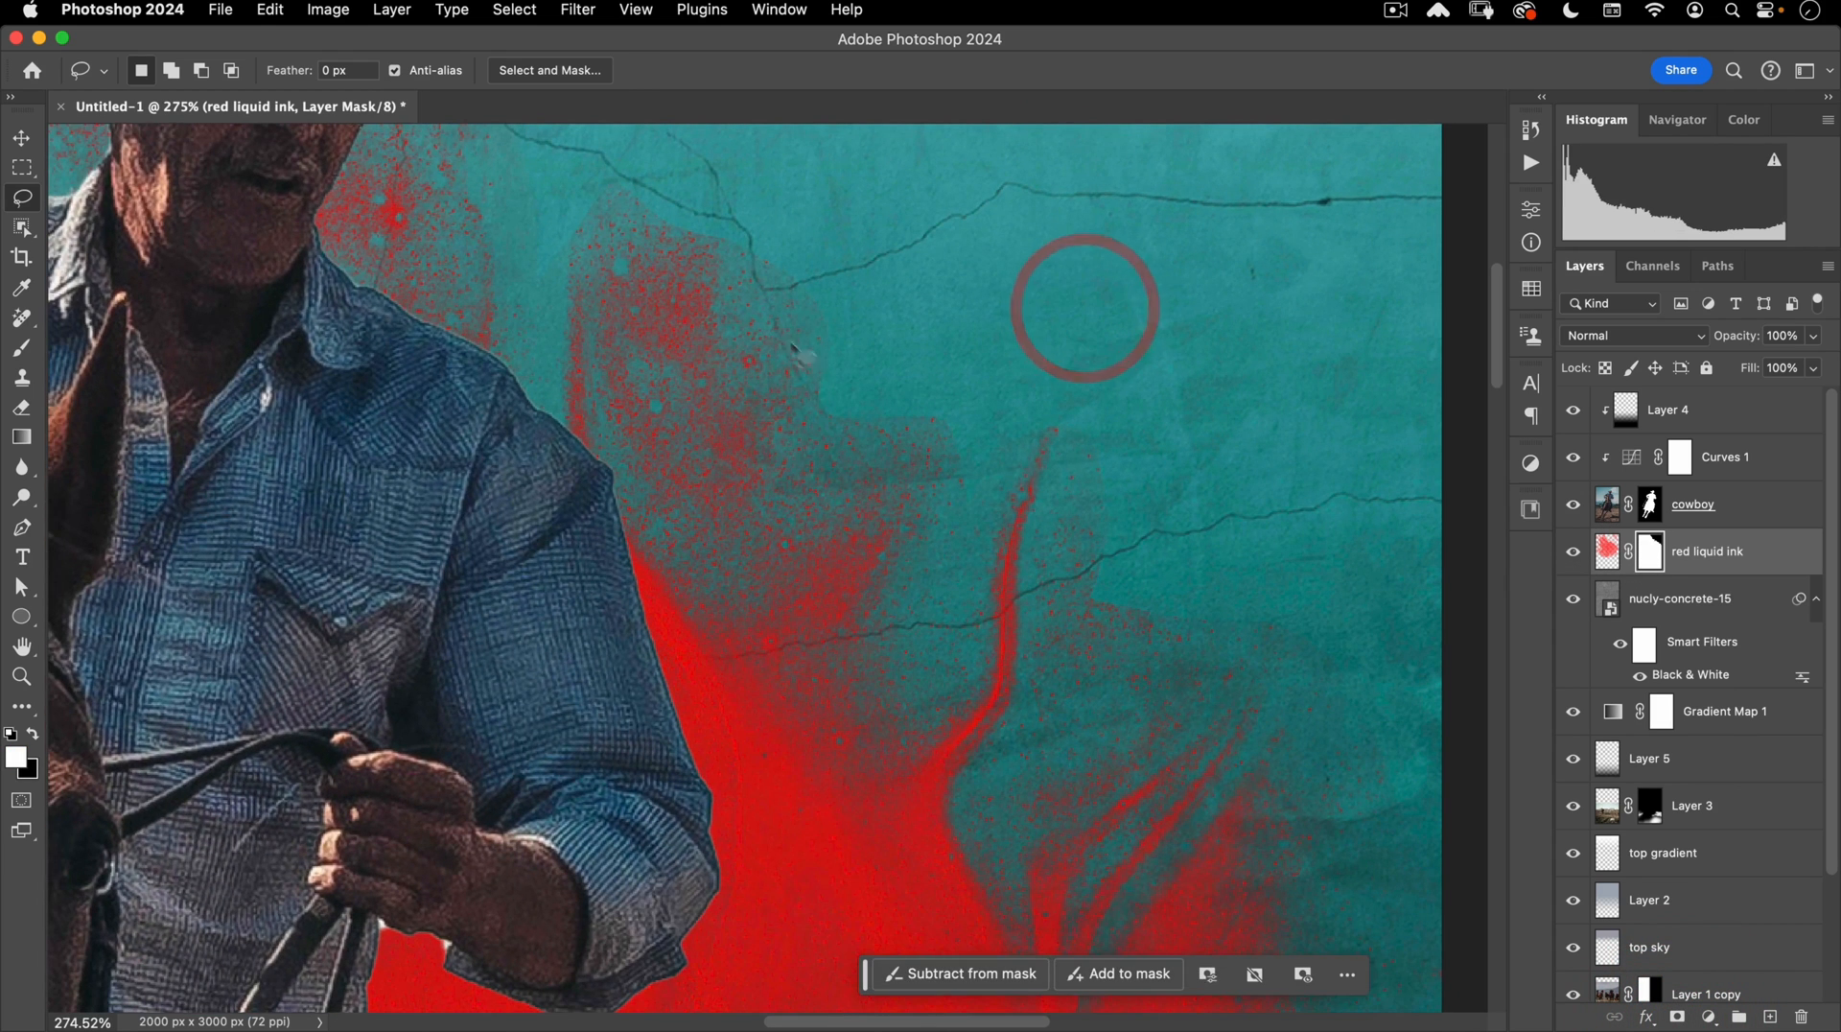
double_click(1649, 553)
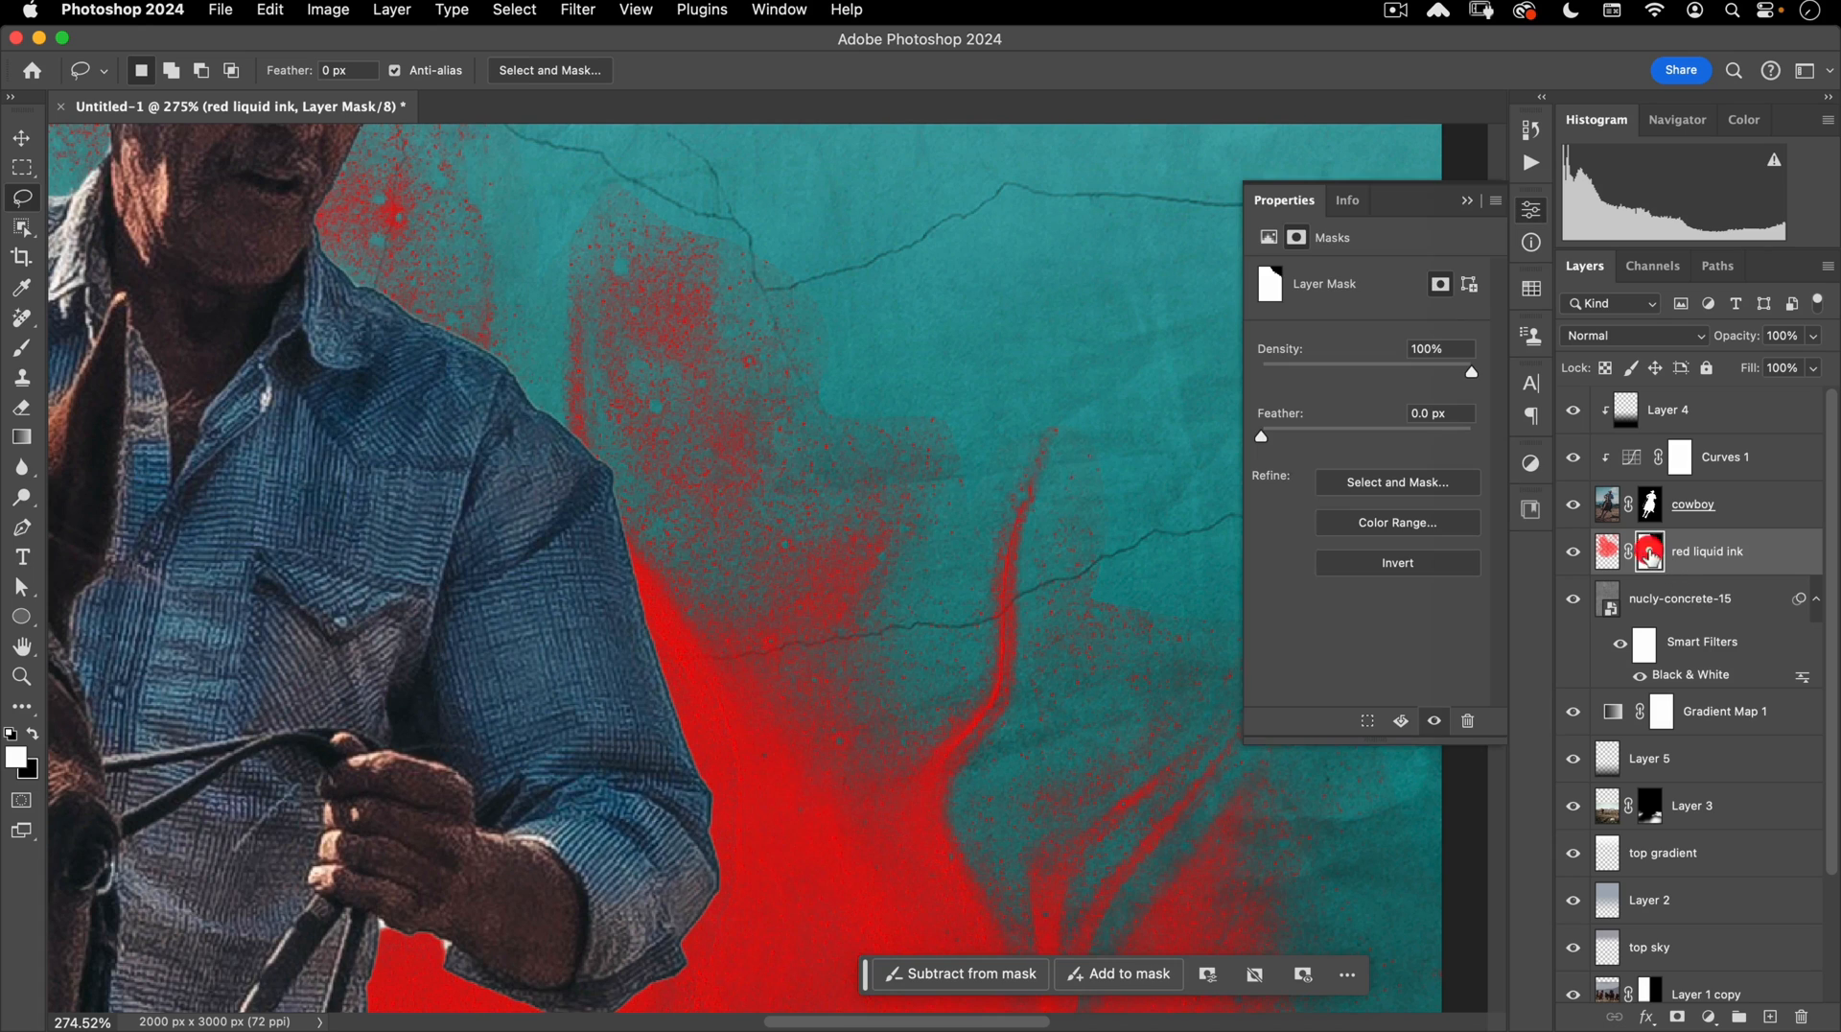
left_click_drag(1261, 436, 1373, 437)
left_click(1268, 237)
left_click(1296, 237)
left_click(1525, 223)
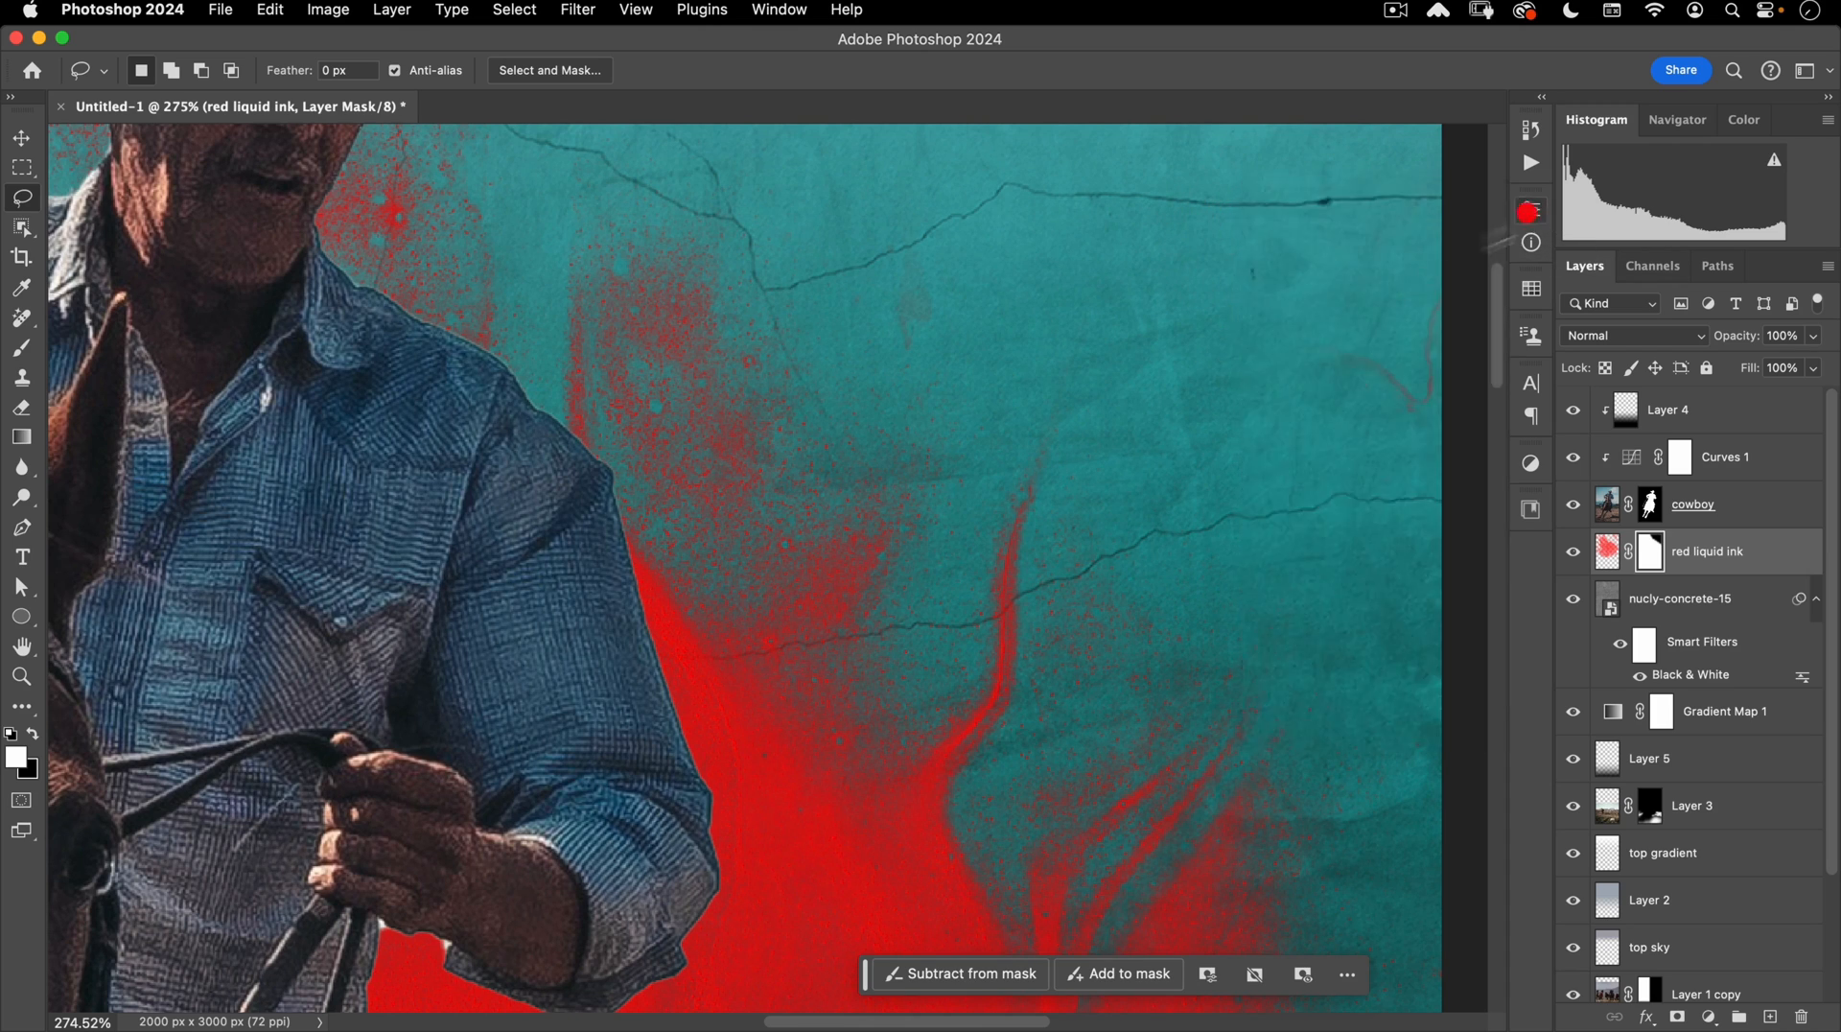
key("super+space")
left_click_drag(789, 534, 894, 498)
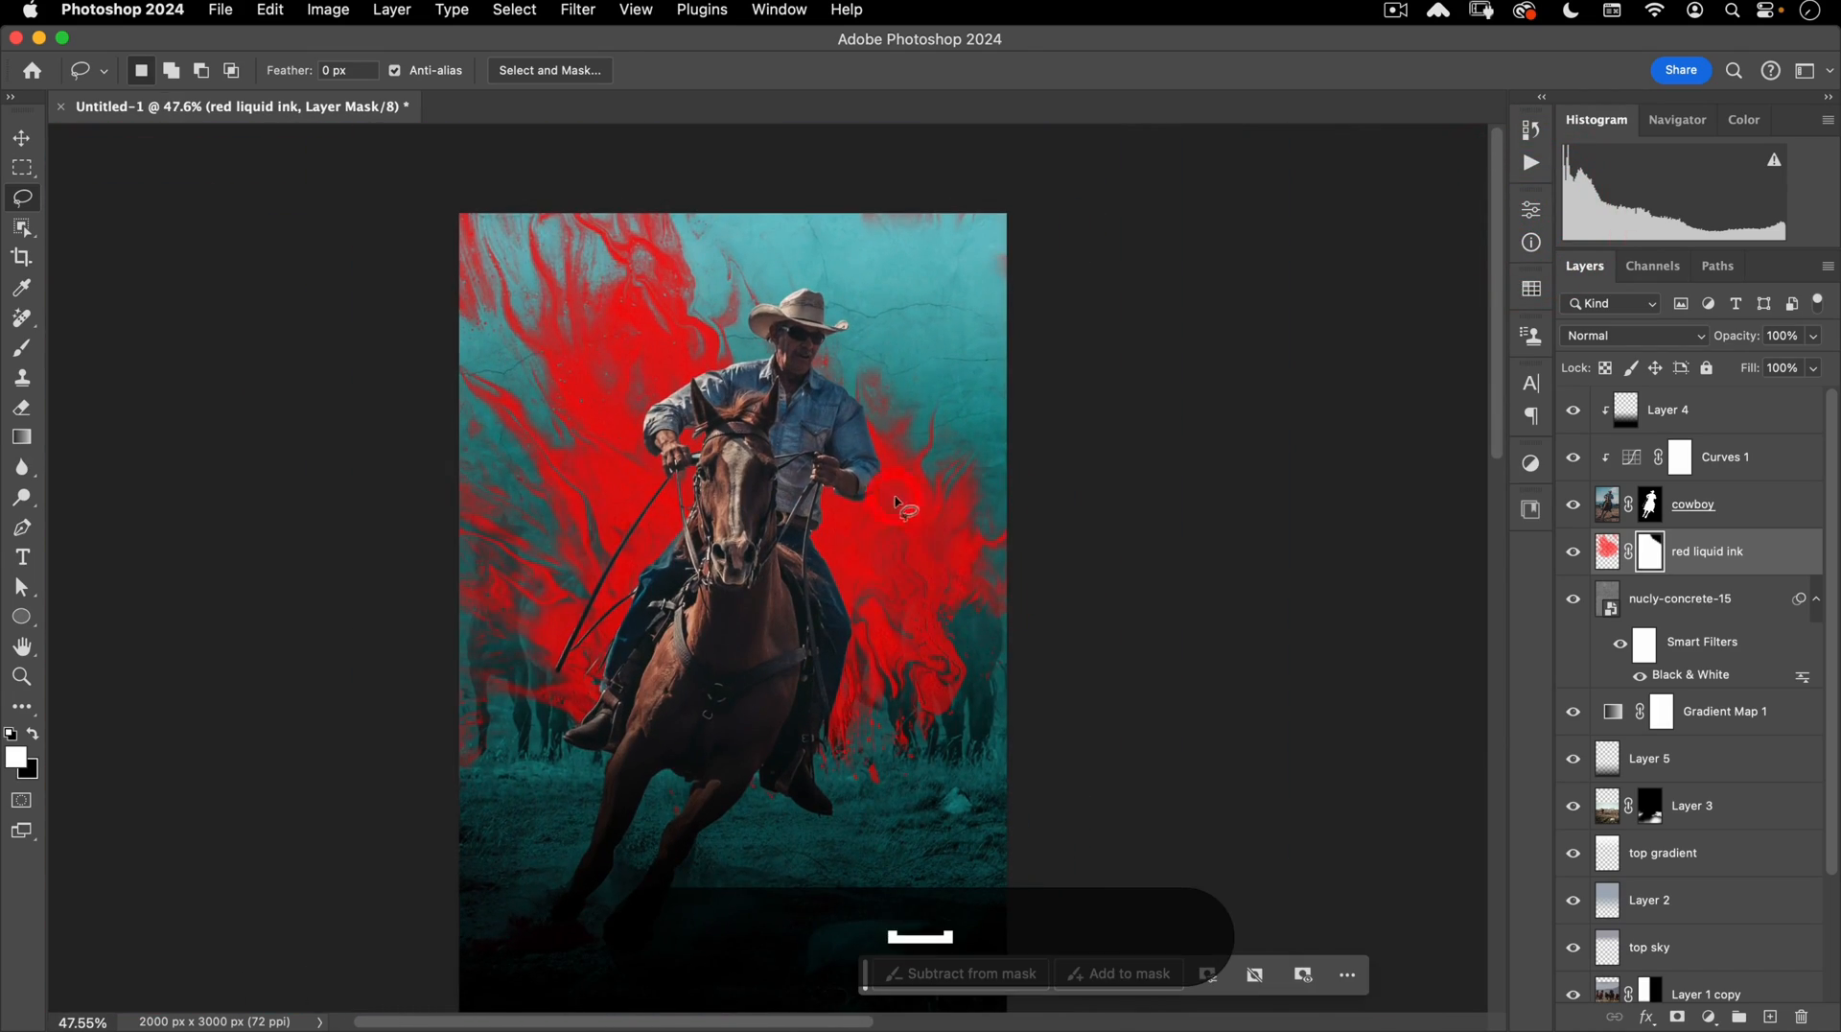
key("v")
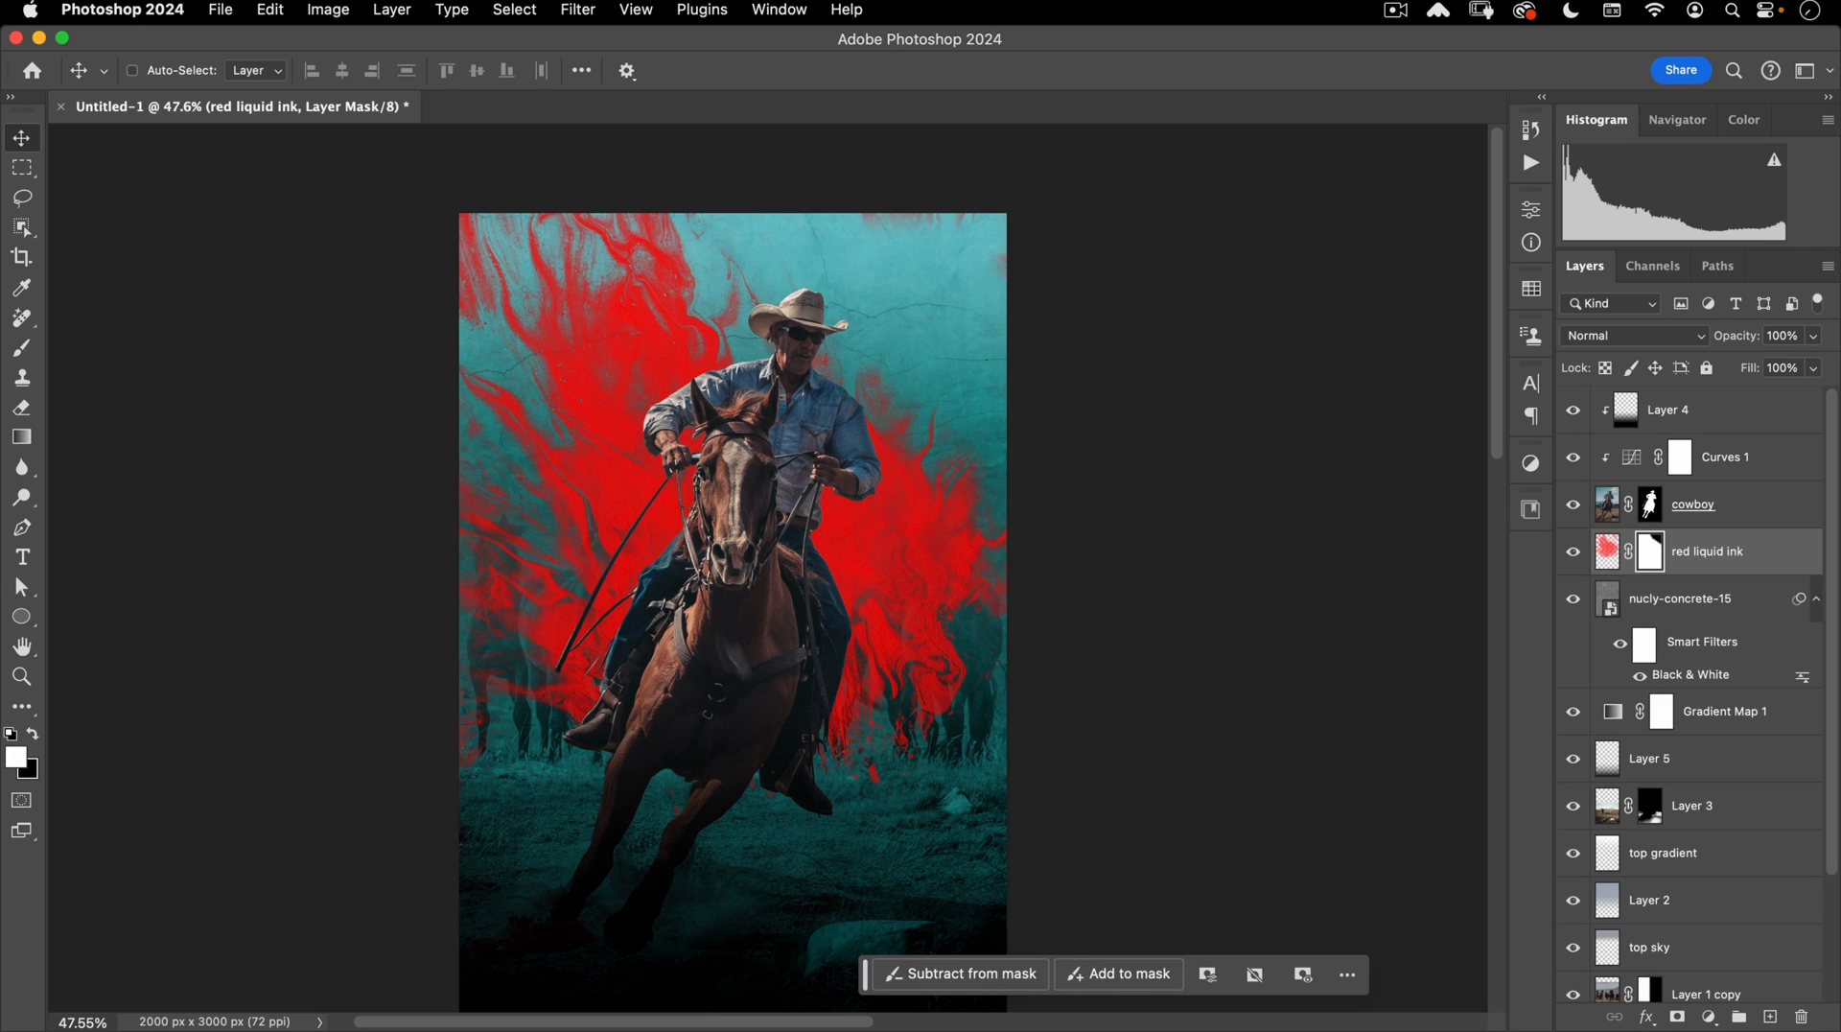
double_click(1805, 561)
mouse_move(1520, 203)
left_mouse_down()
mouse_move(1264, 280)
mouse_move(1208, 203)
left_mouse_up()
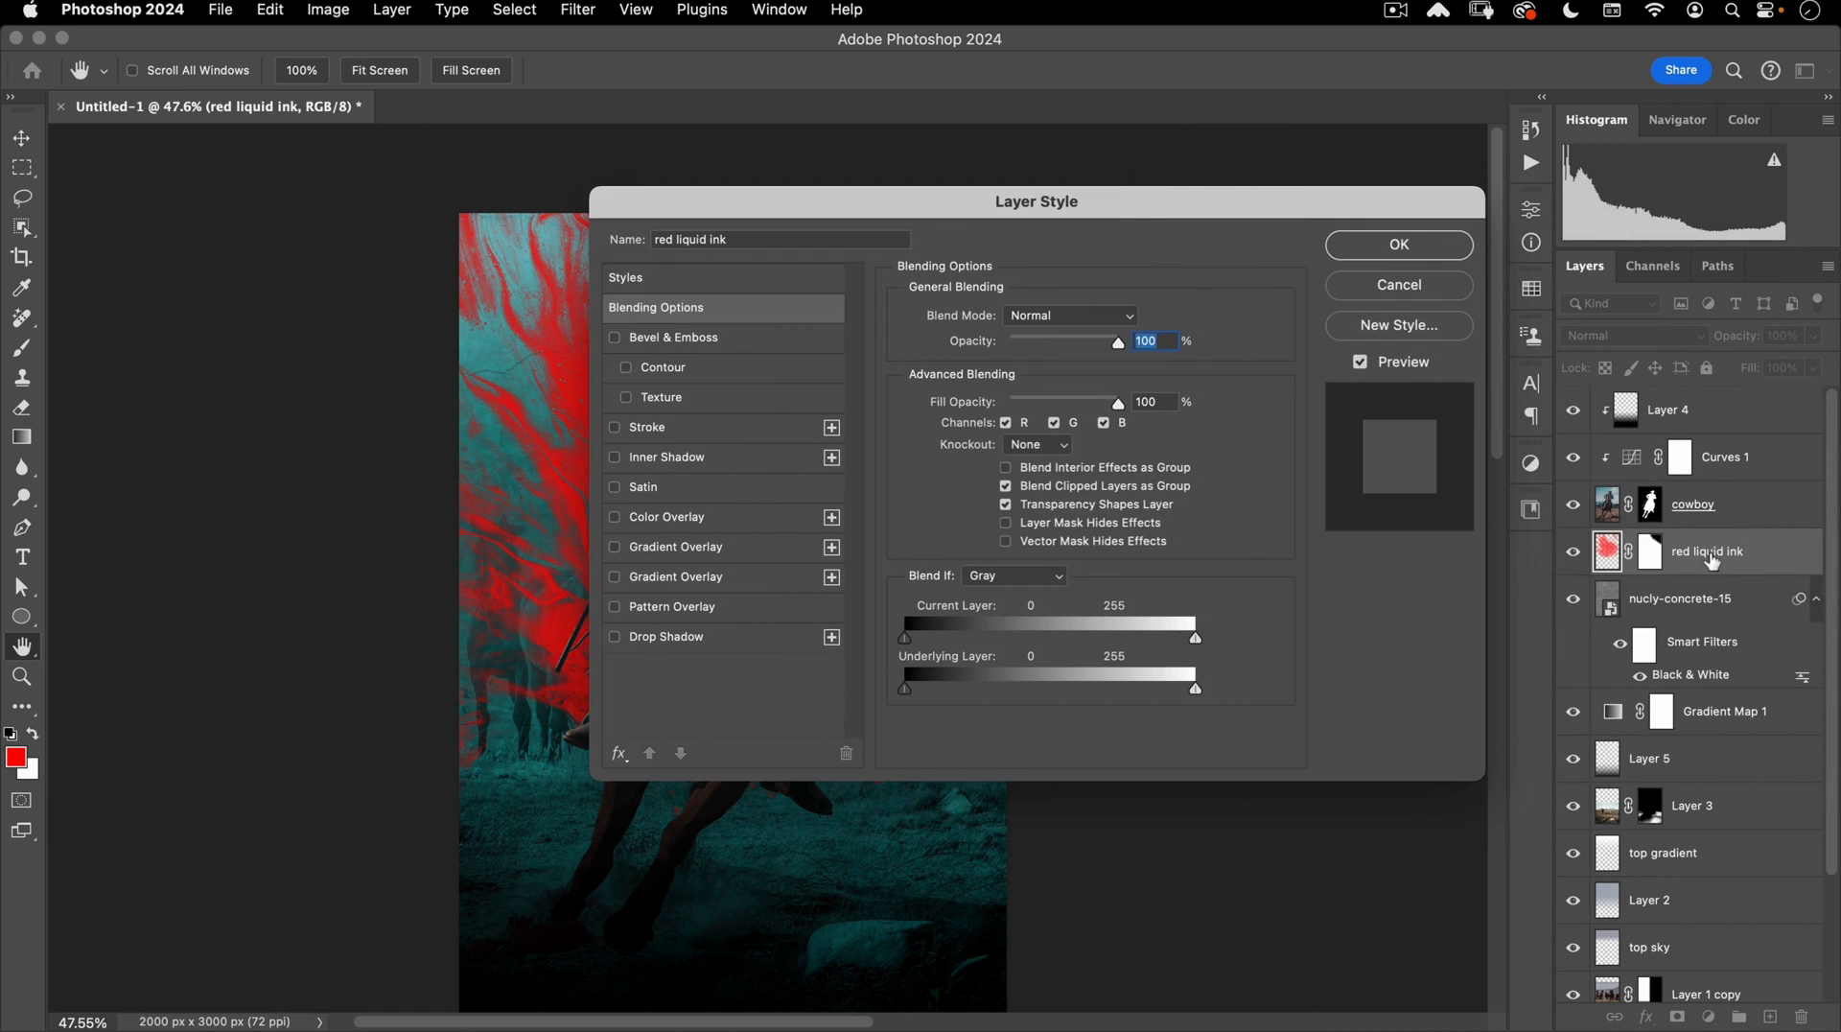
left_click(1414, 286)
double_click(1711, 551)
left_click(1792, 559)
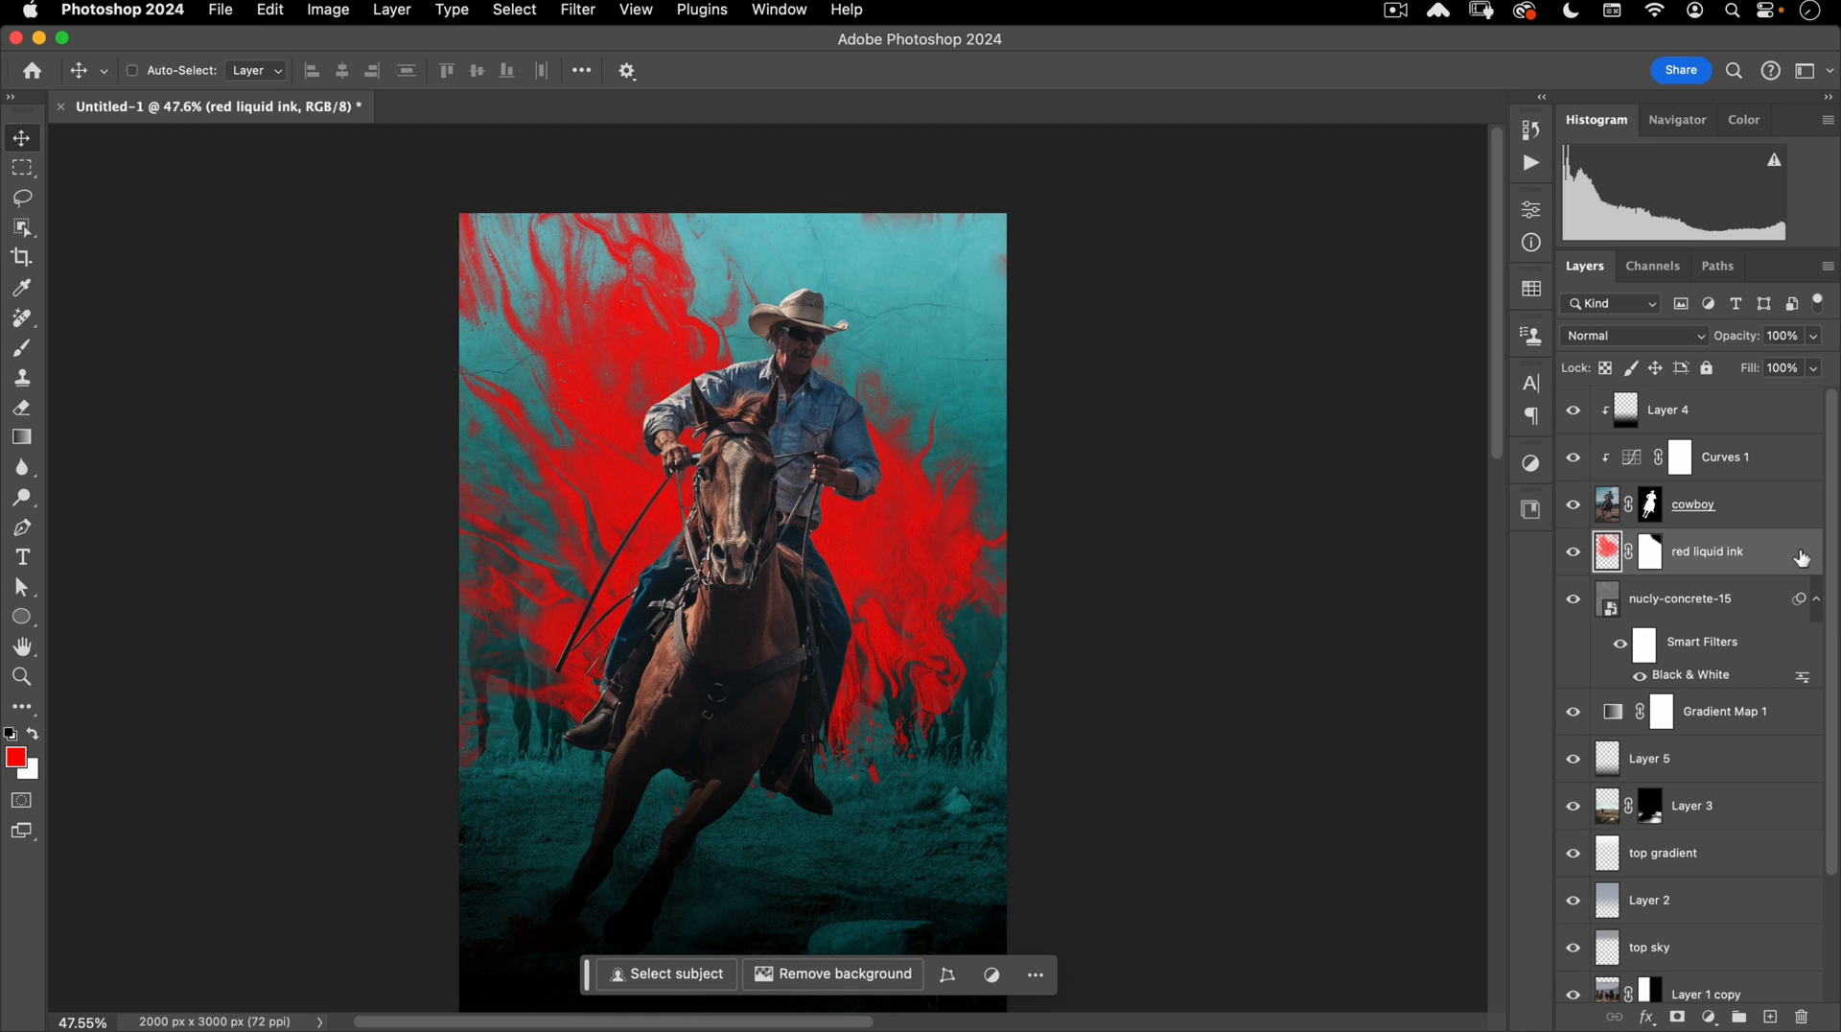
Open the red liquid ink layer's blending options and raise the Blend If shadow threshold of the Underlying Layer to 70.
left_click(1828, 268)
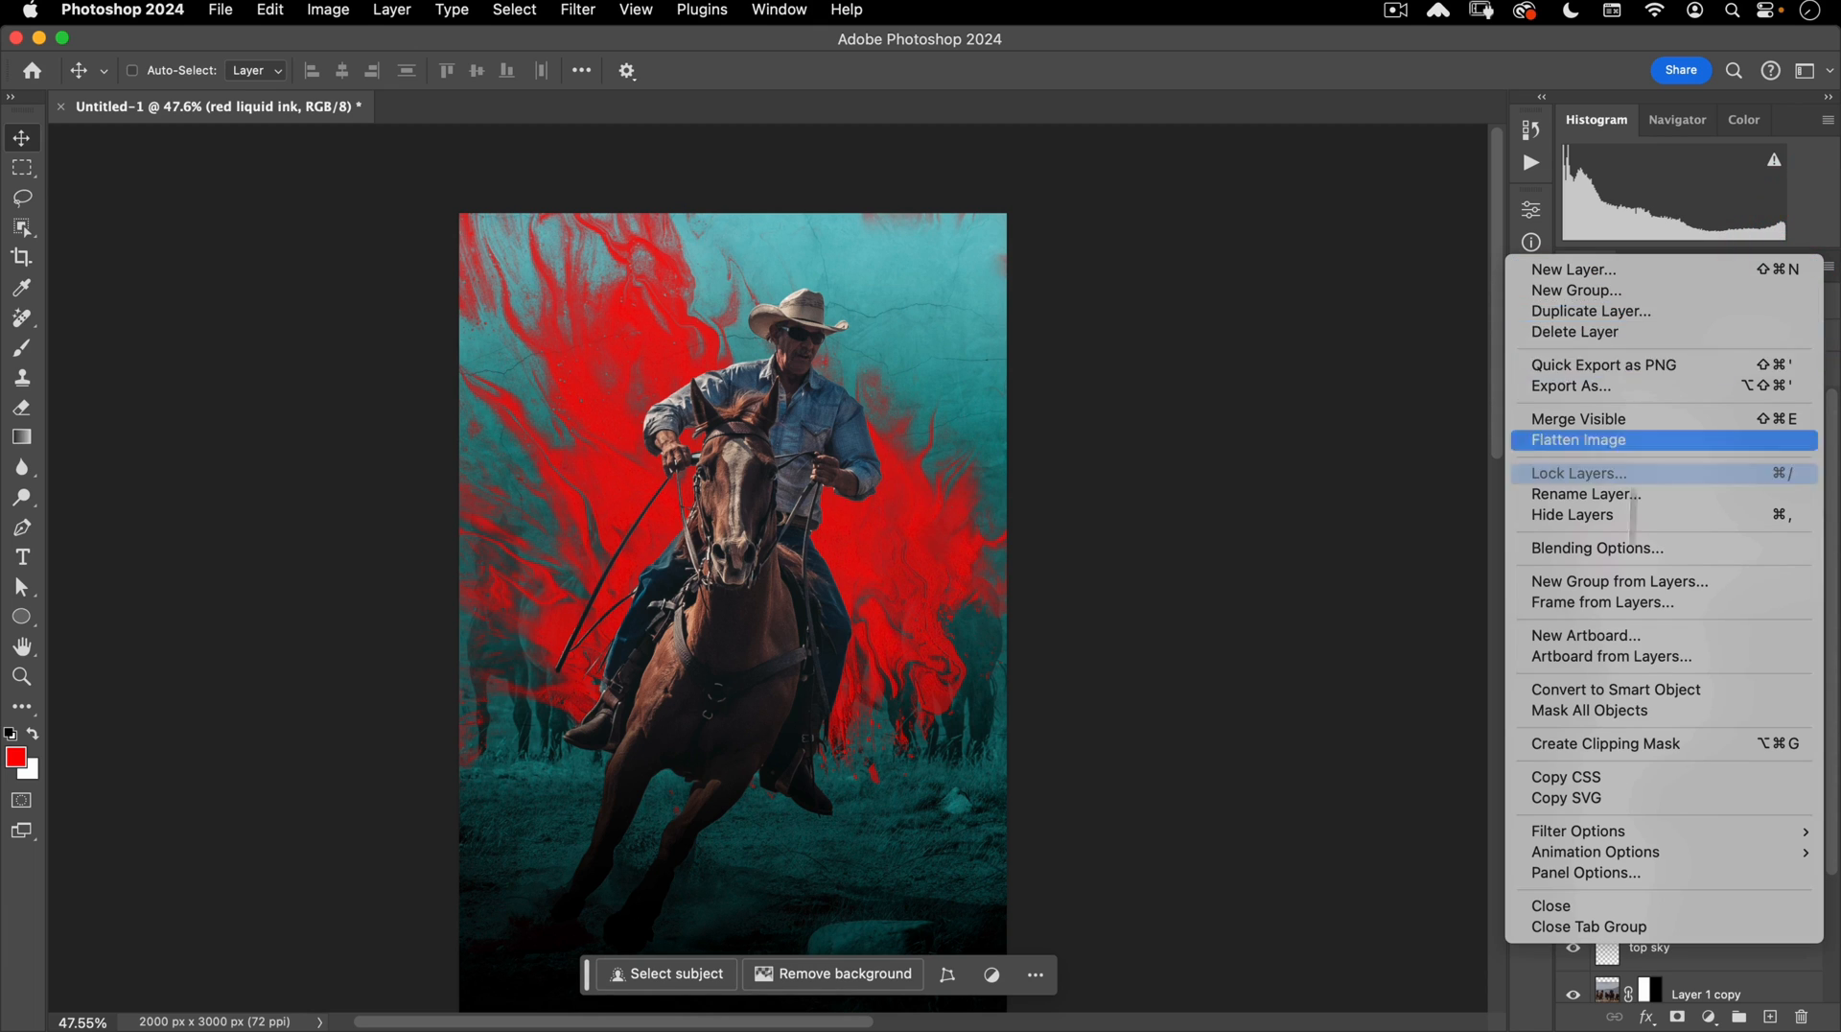
left_click(1625, 550)
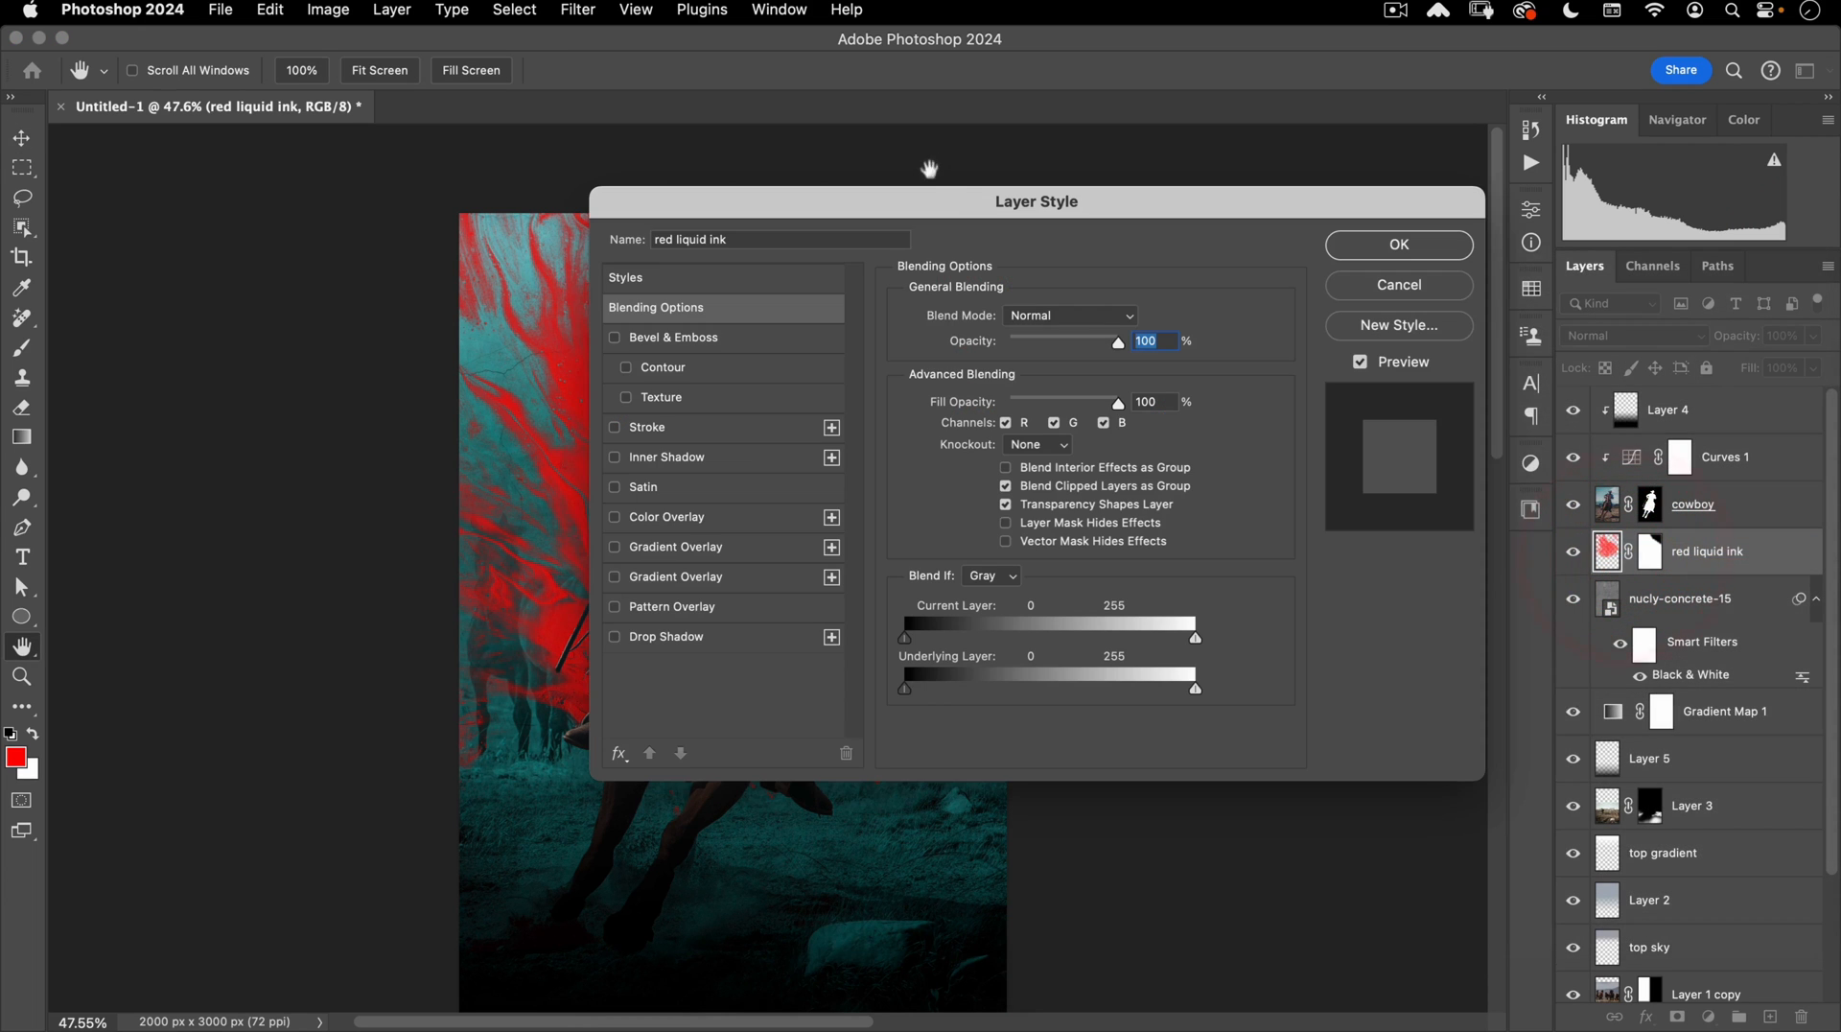
left_click_drag(953, 200, 1285, 121)
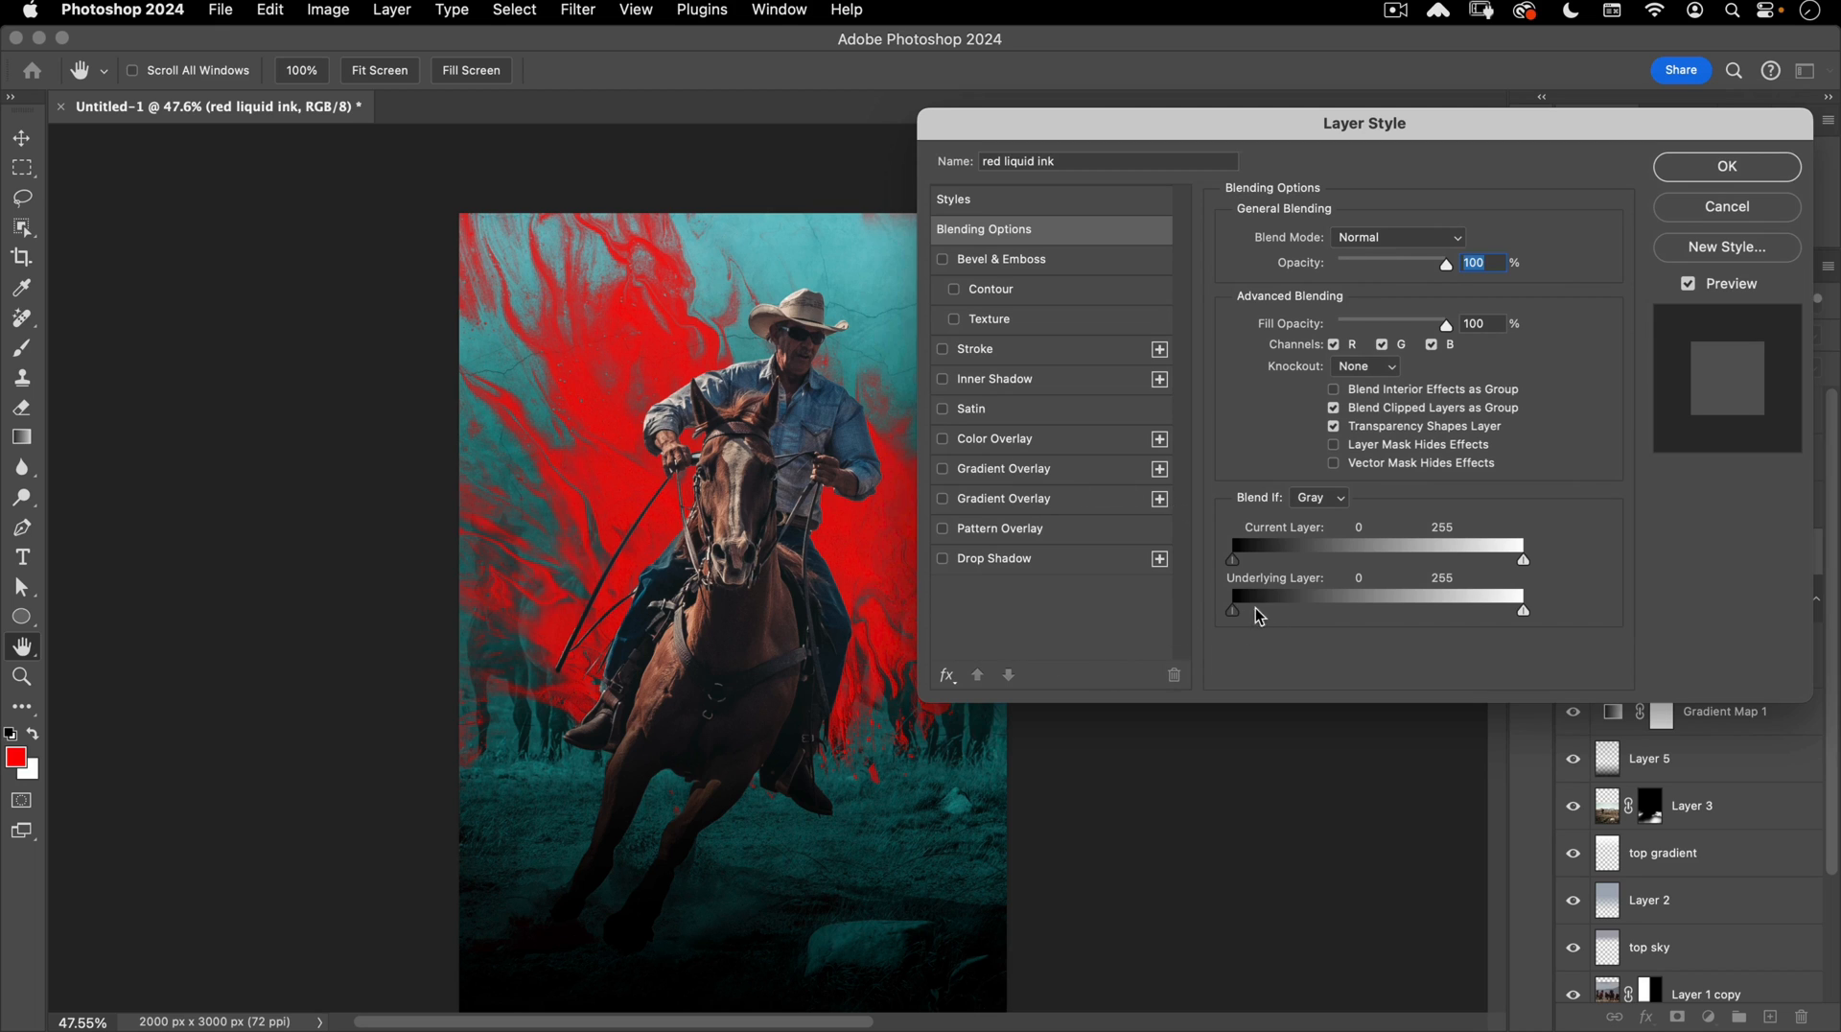
left_click_drag(1260, 619, 1294, 618)
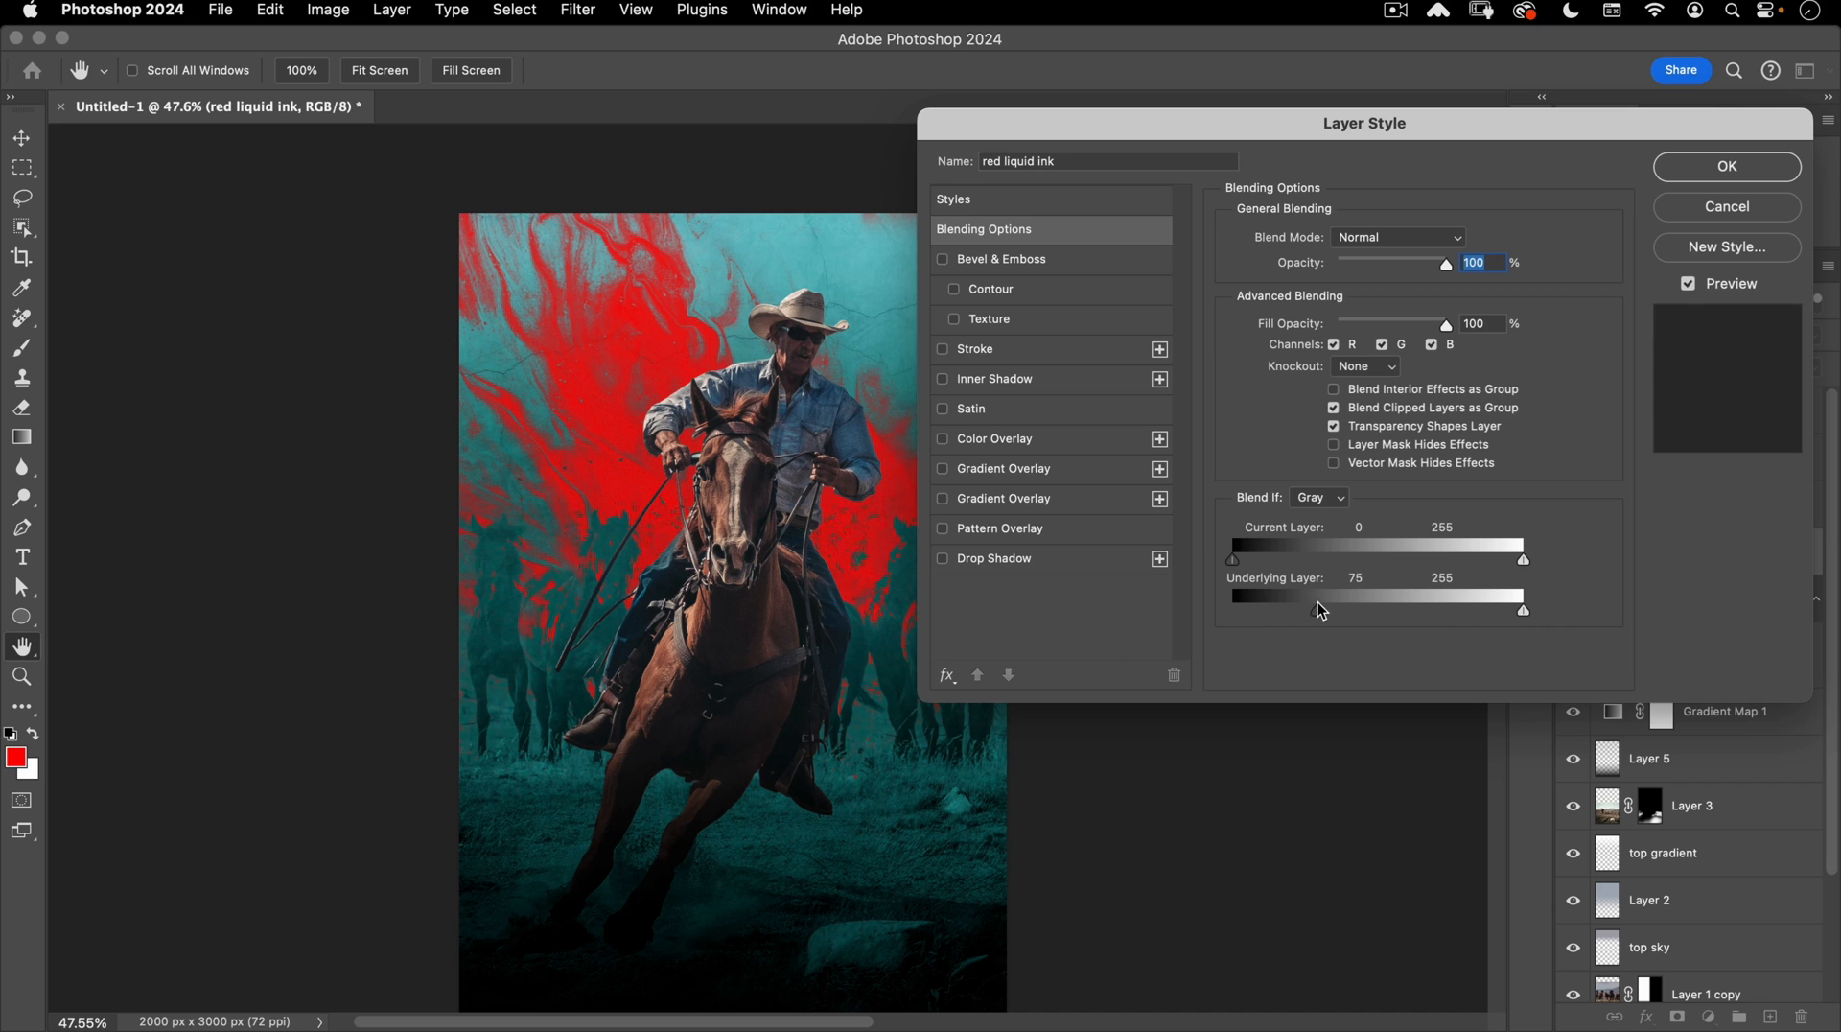
Split the Underlying Layer shadow threshold to 57 / 86 for a smooth ink transition over the herd, and apply the layer style.
left_click_drag(697, 588, 571, 571)
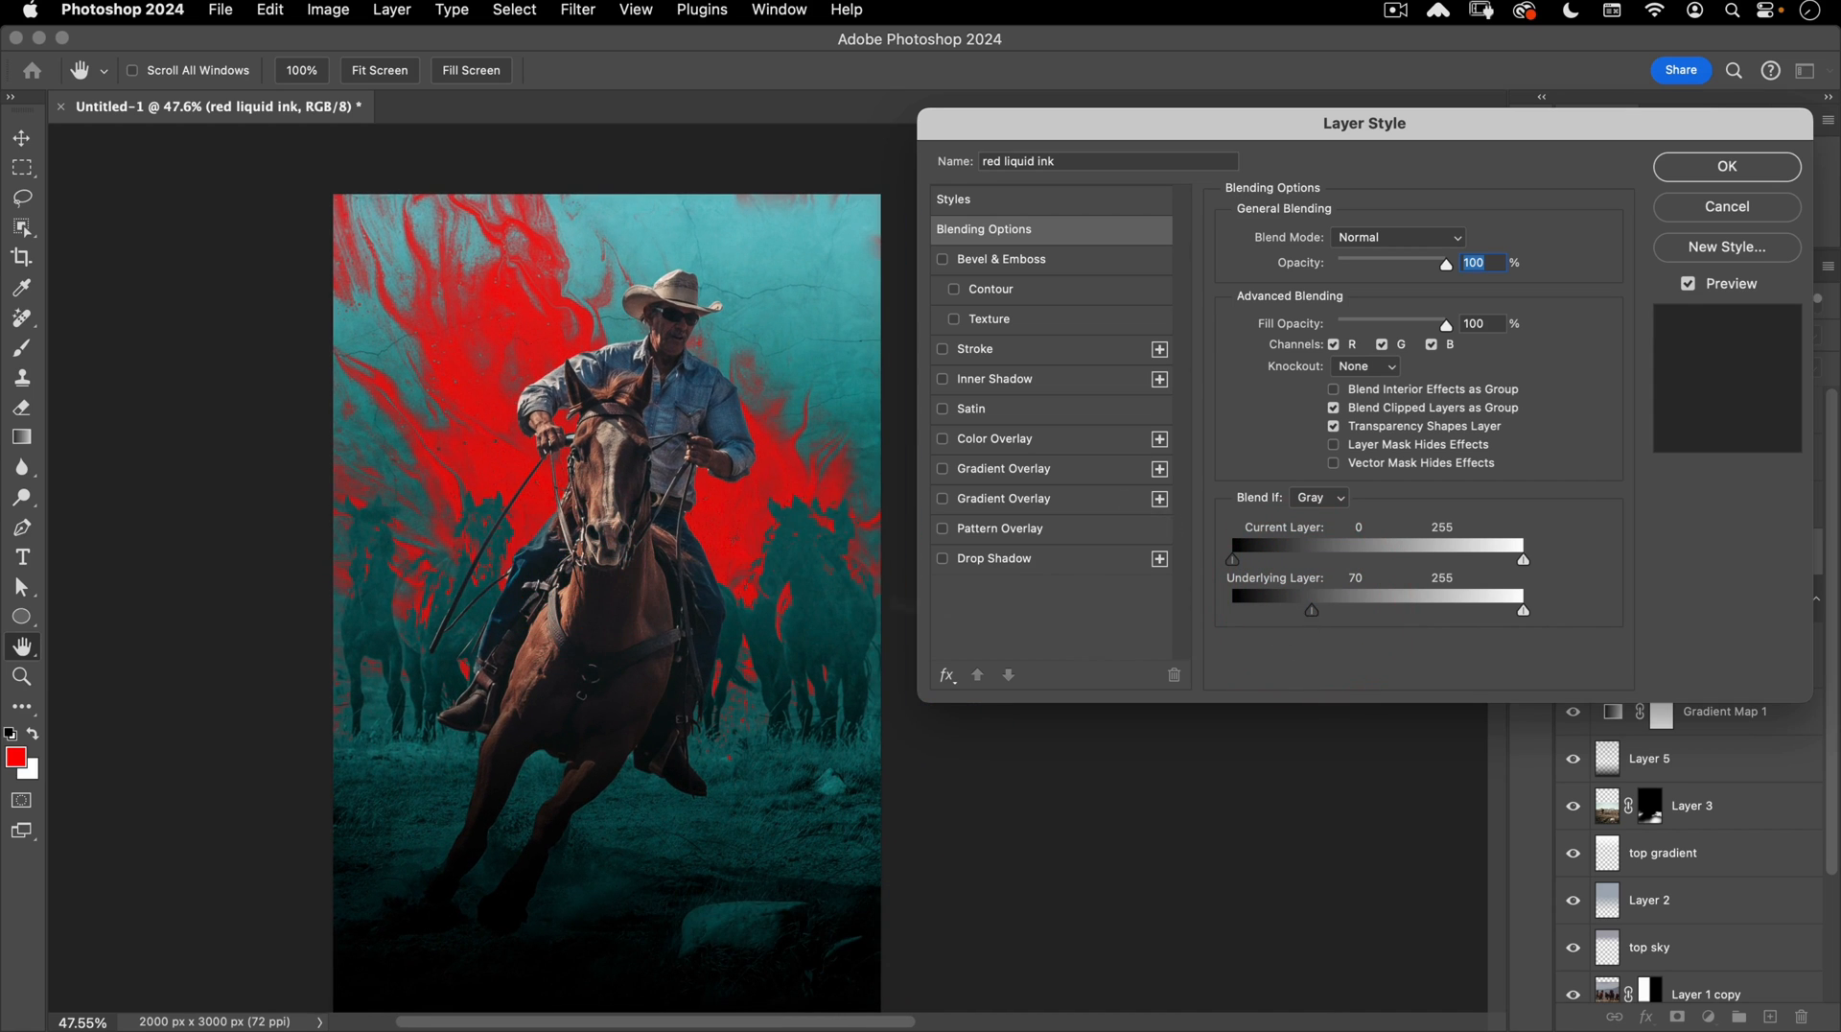
left_click(784, 511, "super")
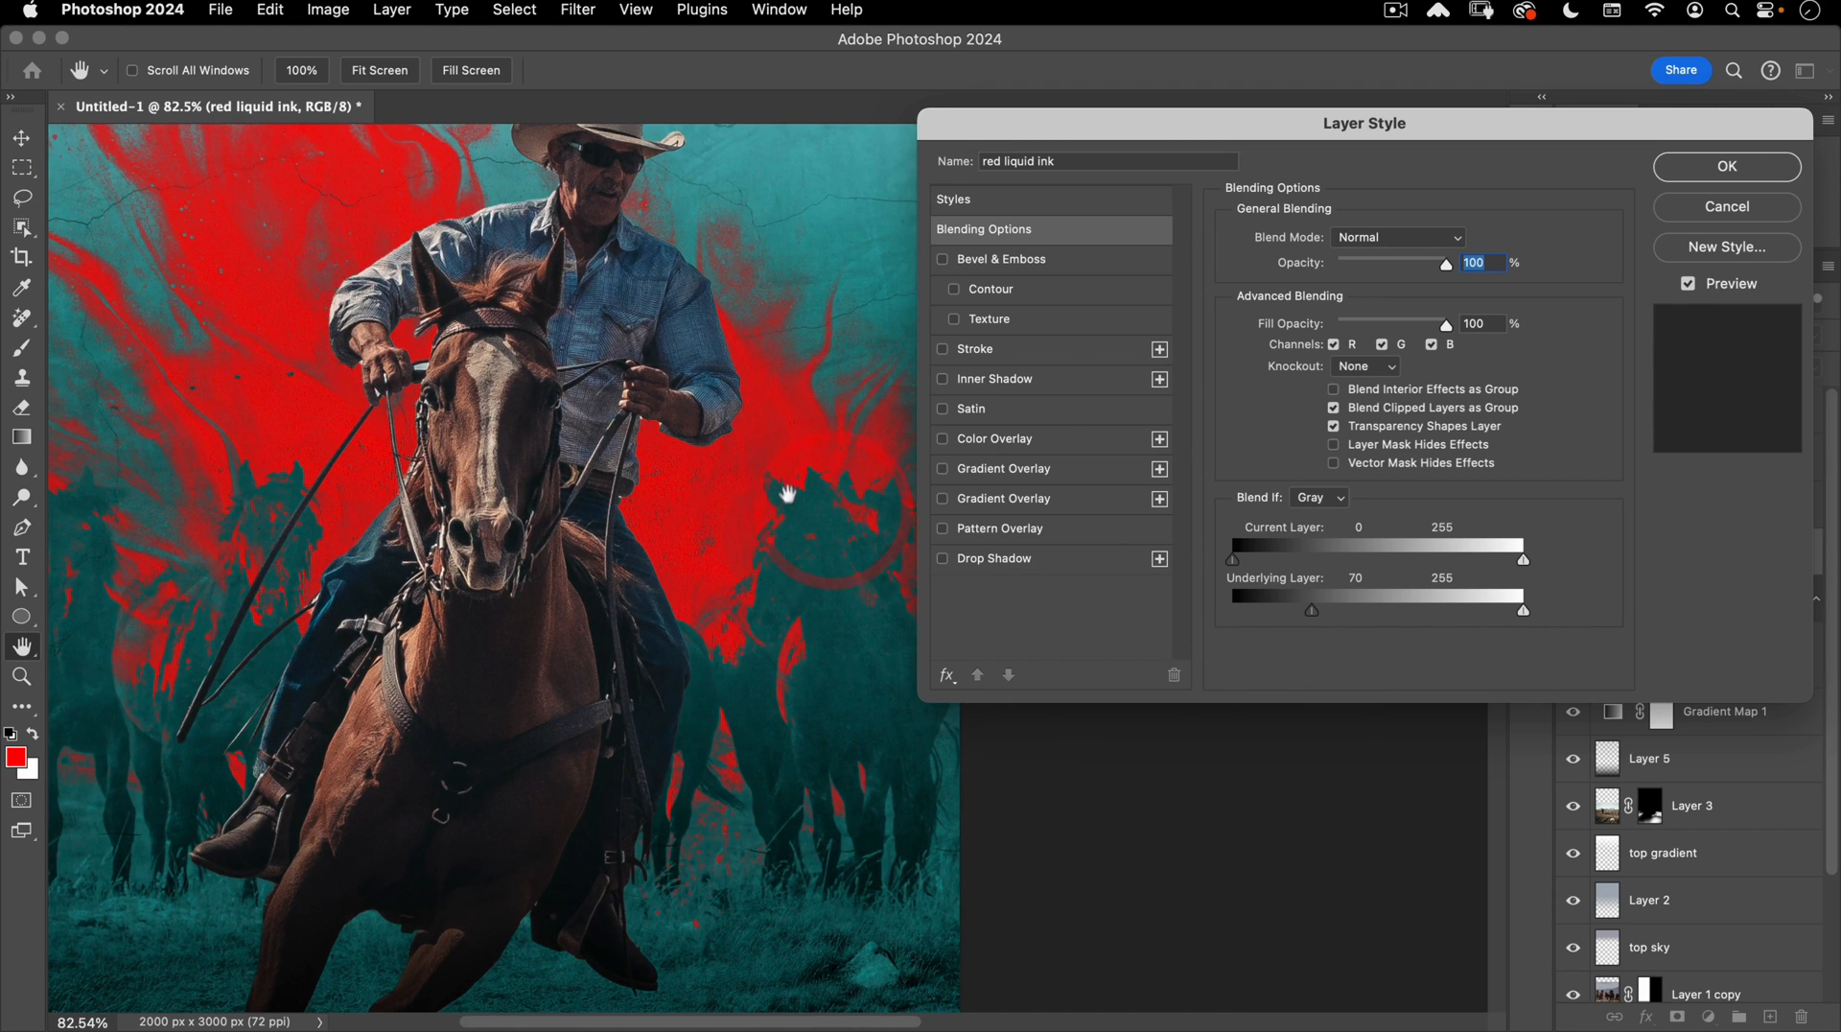
key("alt")
mouse_move(1310, 614)
left_mouse_down()
mouse_move(1331, 615)
mouse_move(1297, 620)
mouse_move(1340, 616)
left_mouse_up()
left_click(1316, 616)
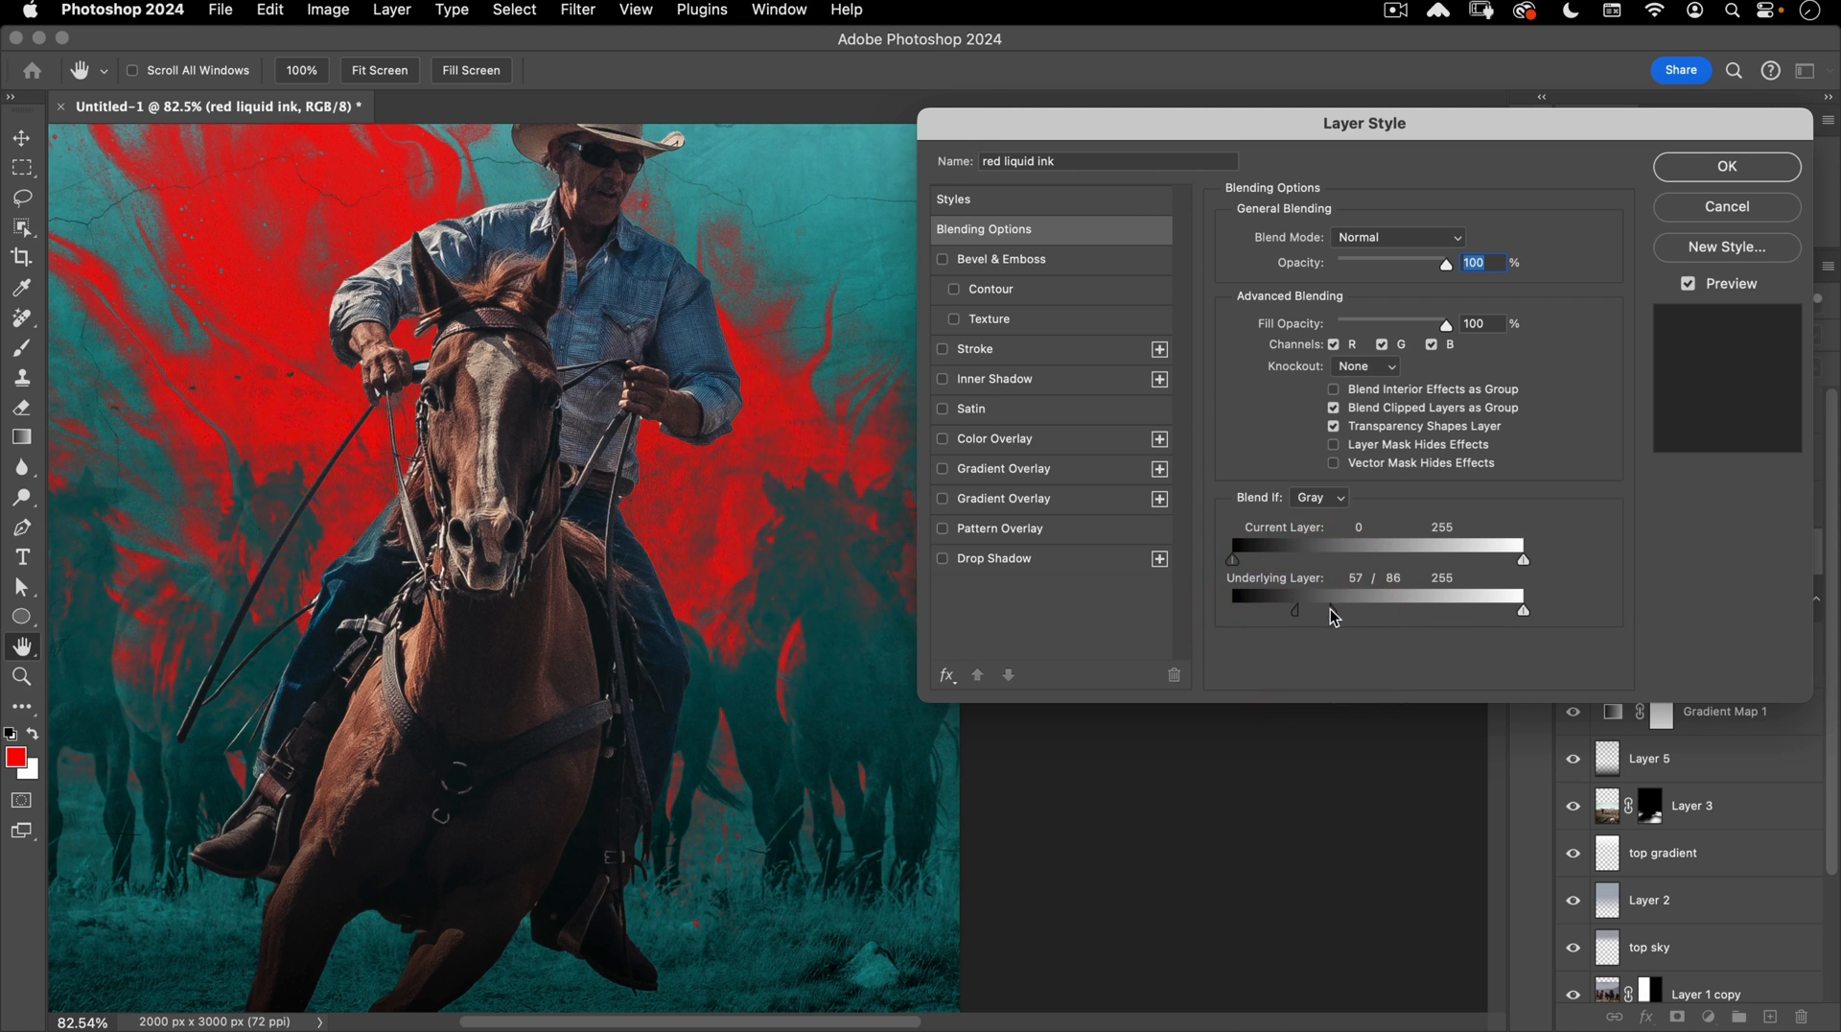
left_click_drag(683, 680, 628, 746)
left_click_drag(793, 662, 880, 643)
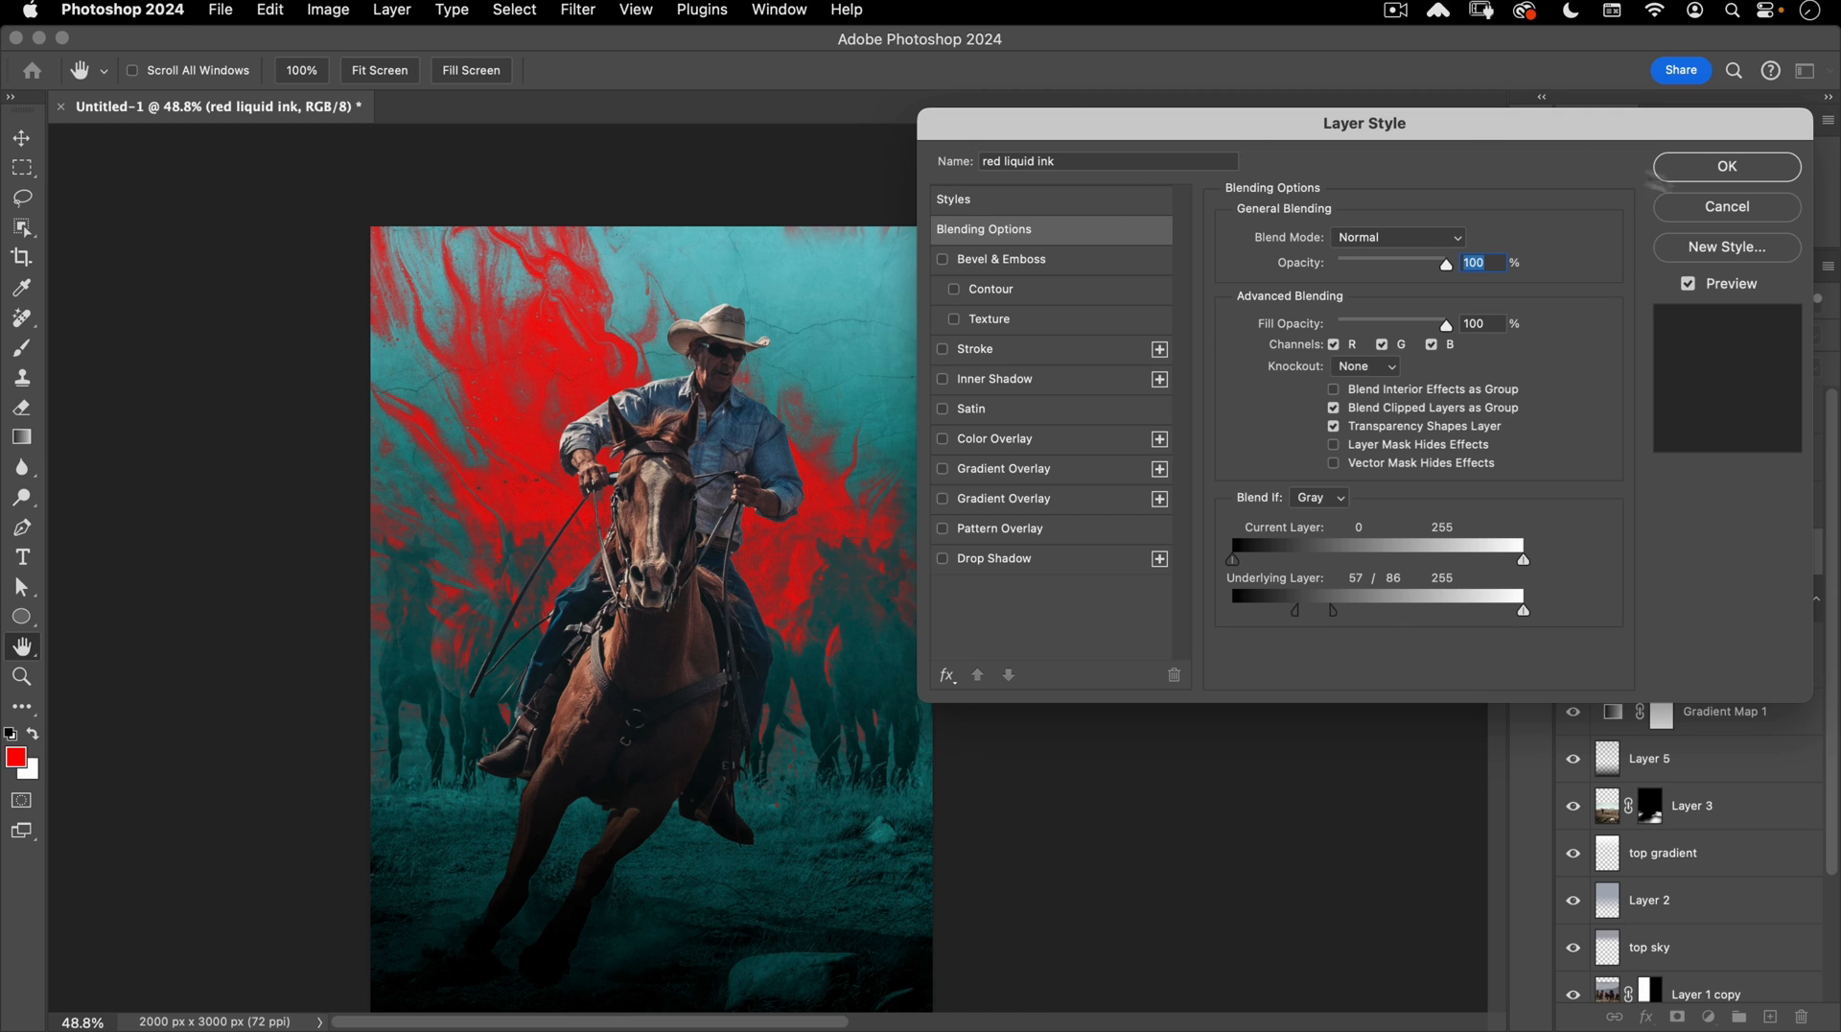
left_click(1710, 174)
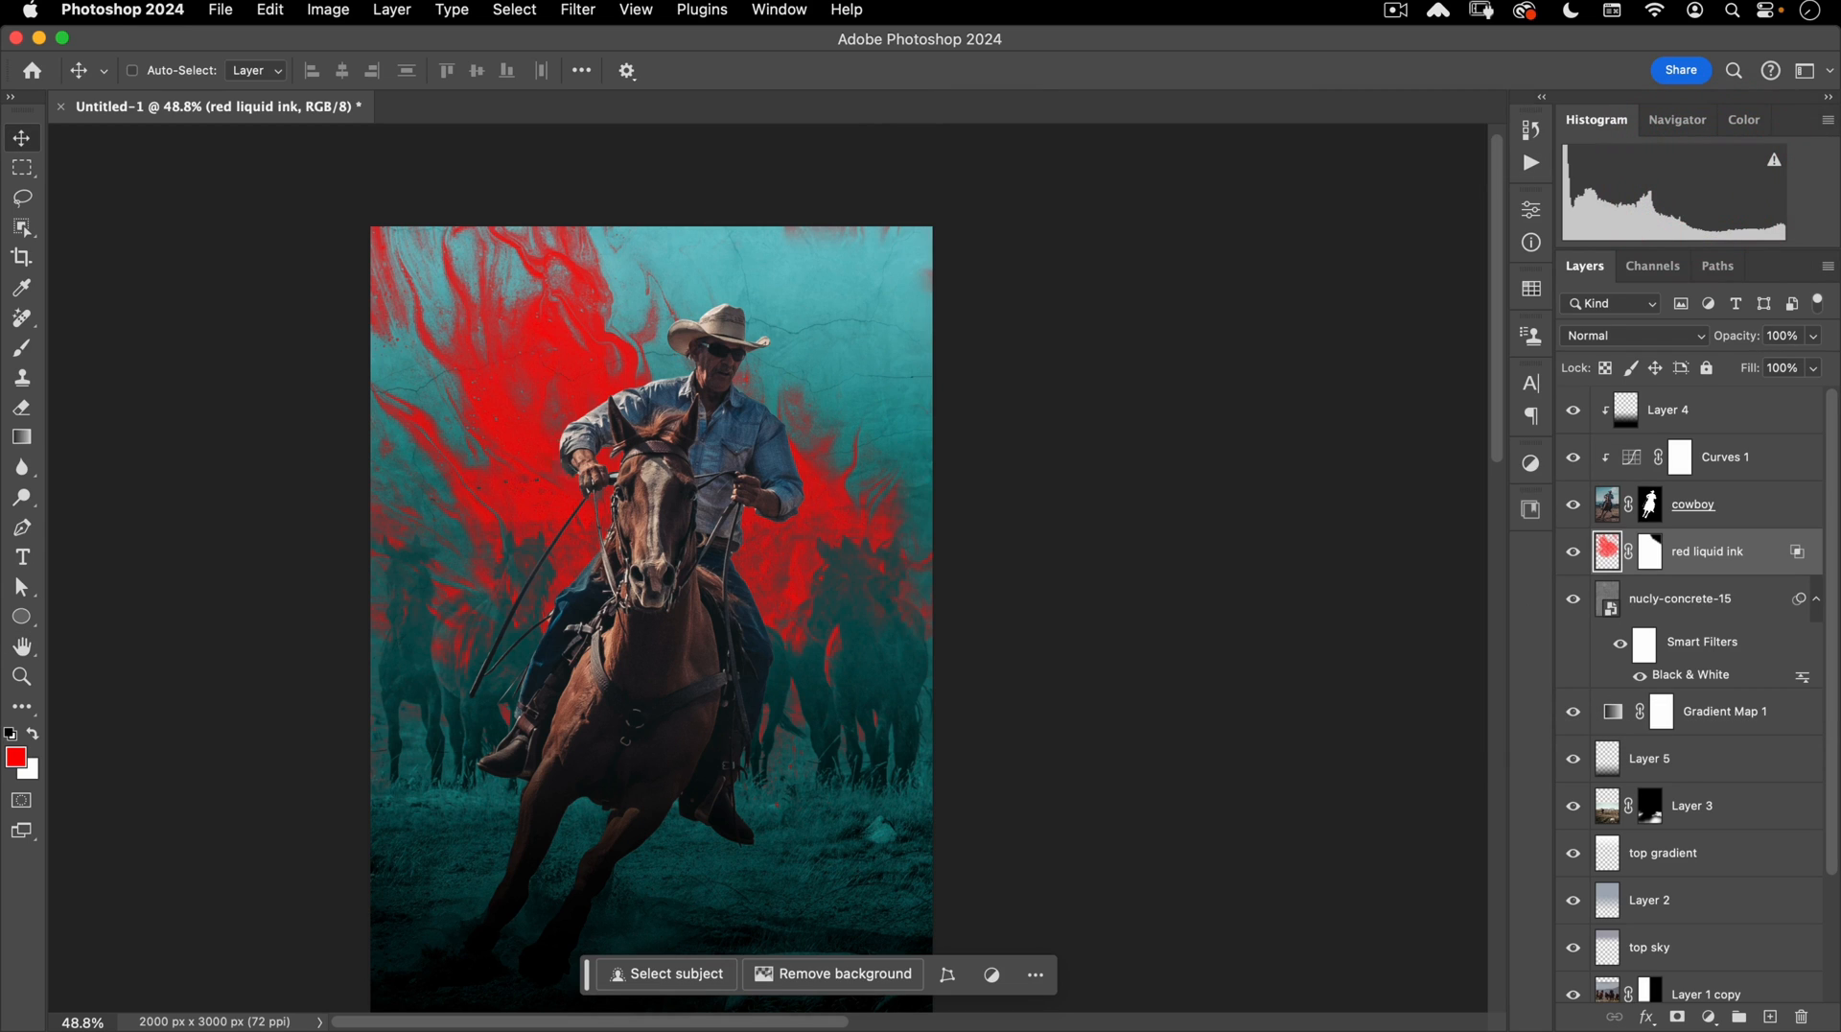
Add a Curves adjustment clipped to the red liquid ink layer, masked by the inverted selection of the ink's pixels.
left_click(1604, 551, "super")
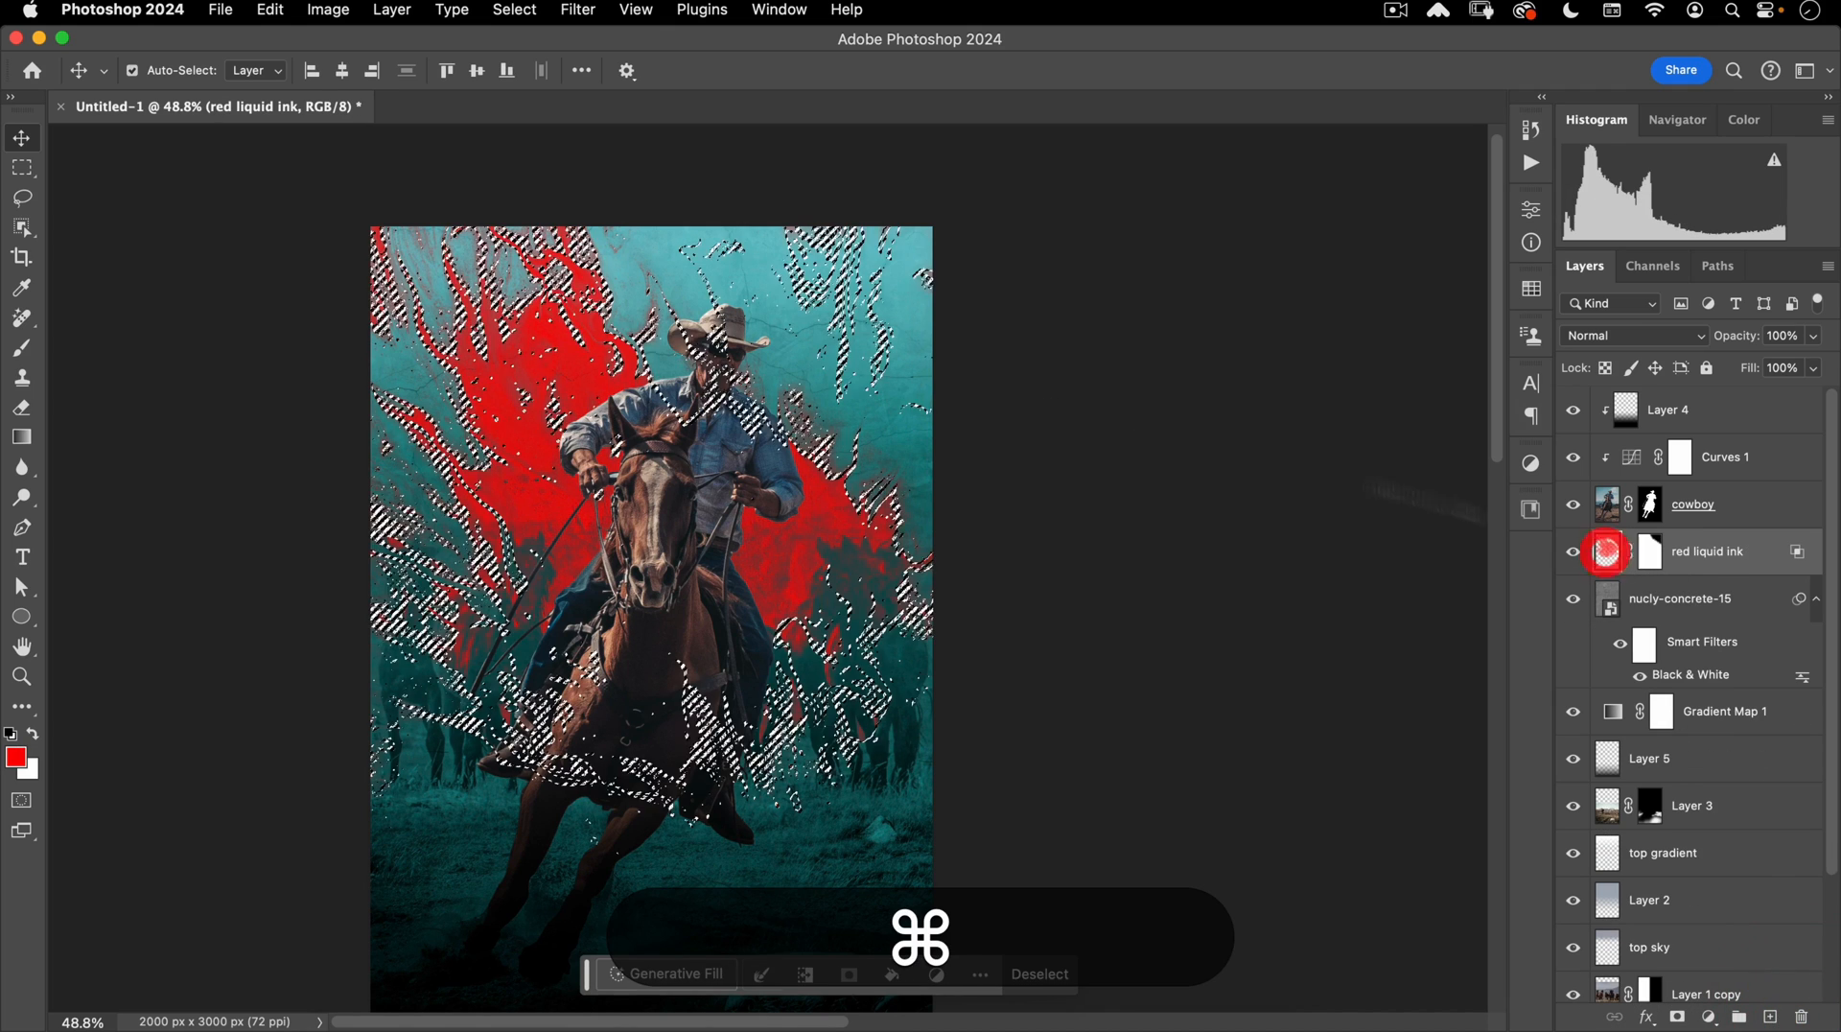
left_click(805, 975)
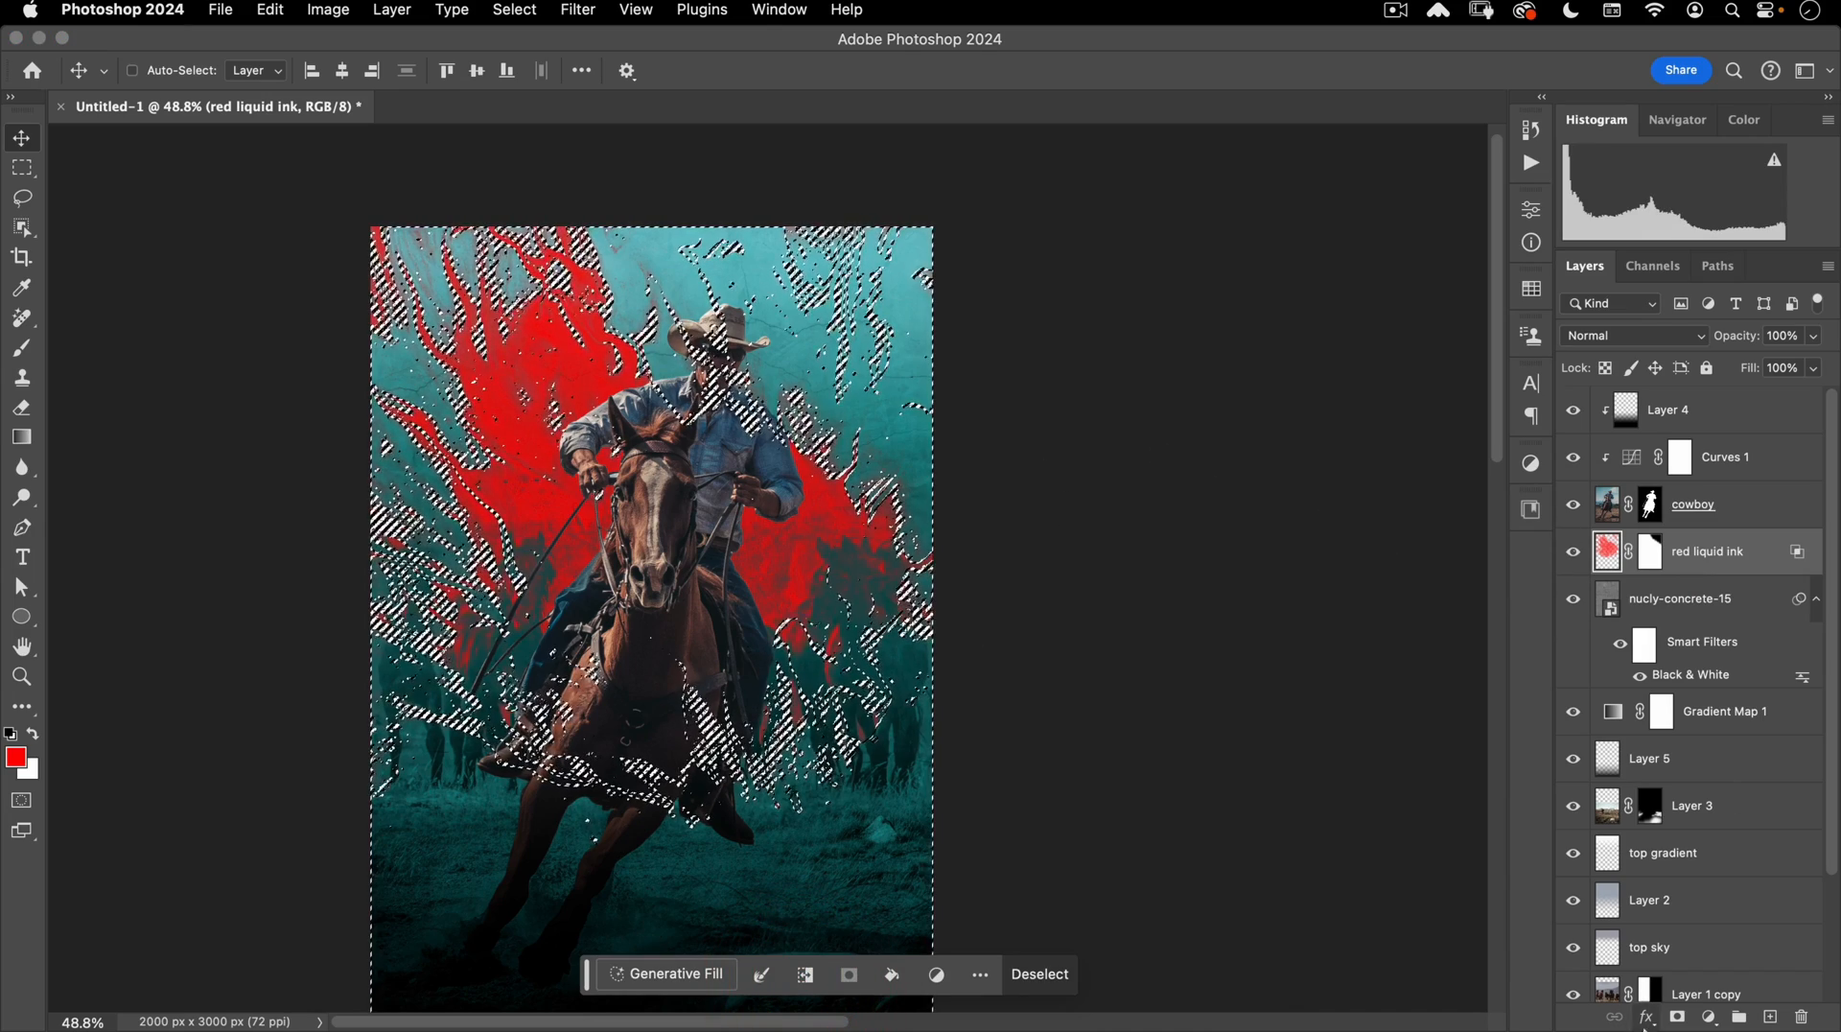
left_click(1707, 1016)
left_click(1742, 813)
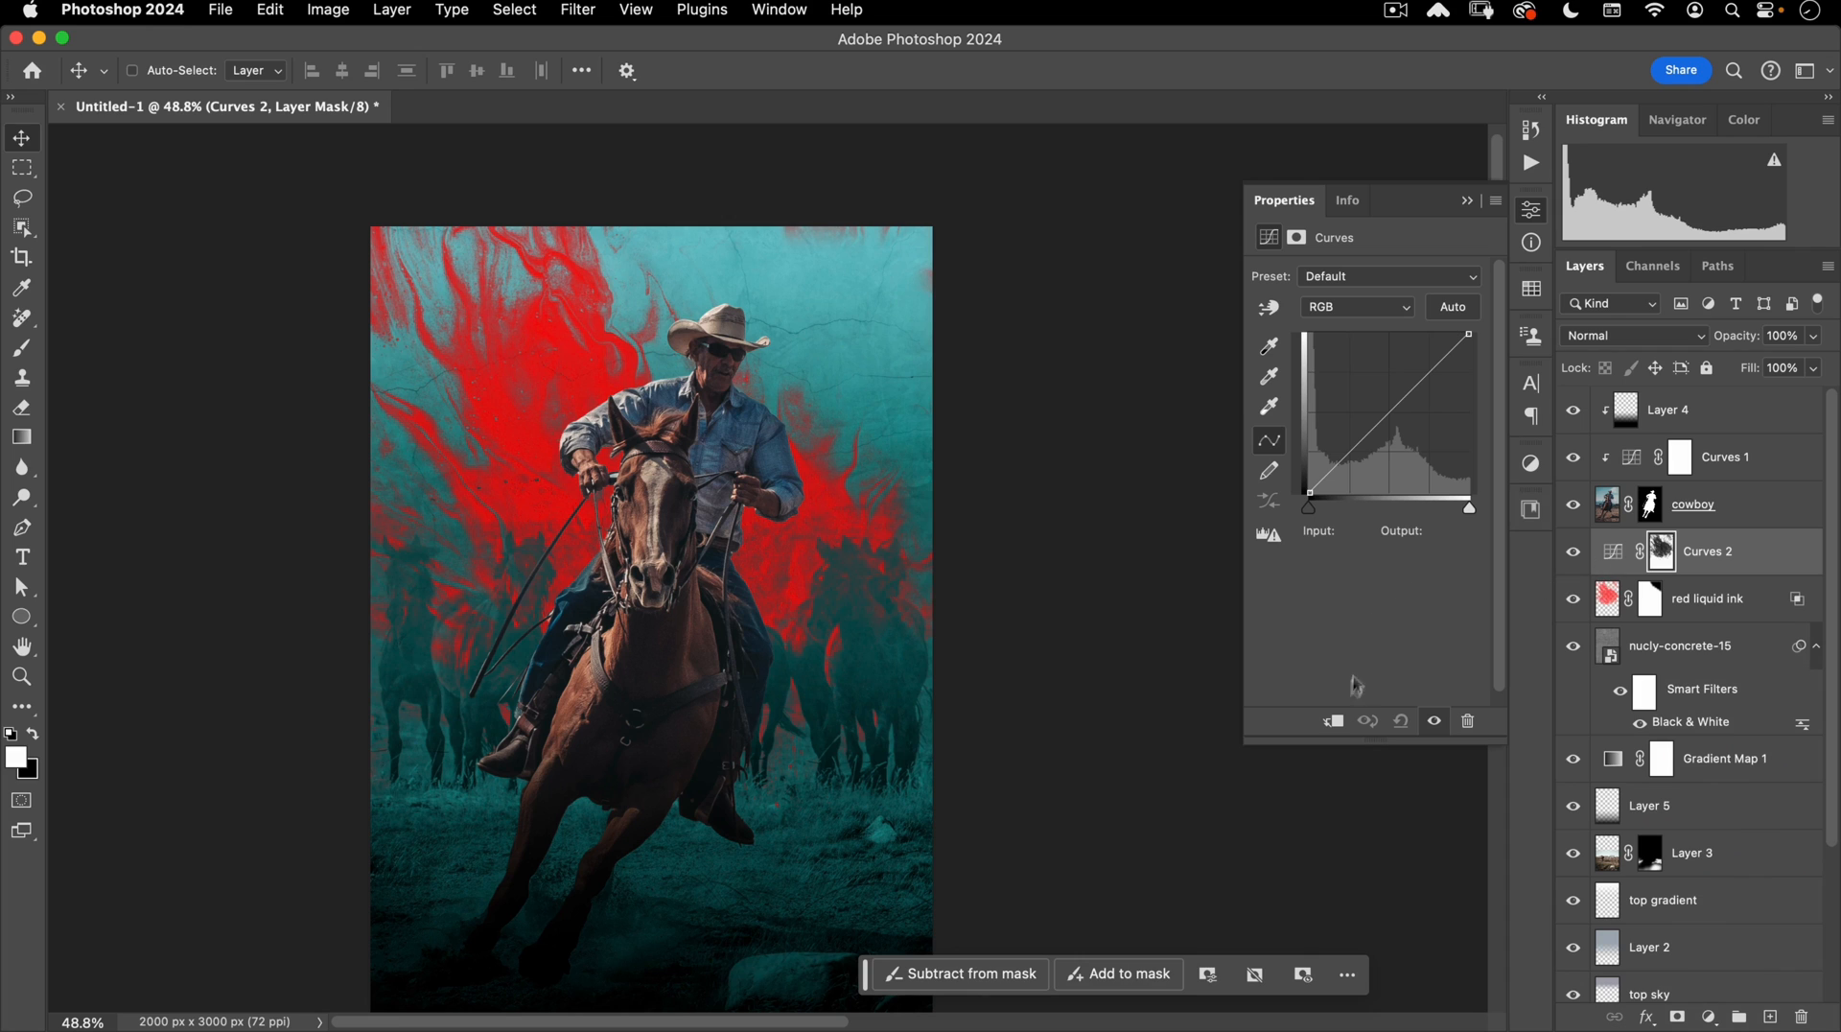
left_click(1333, 720)
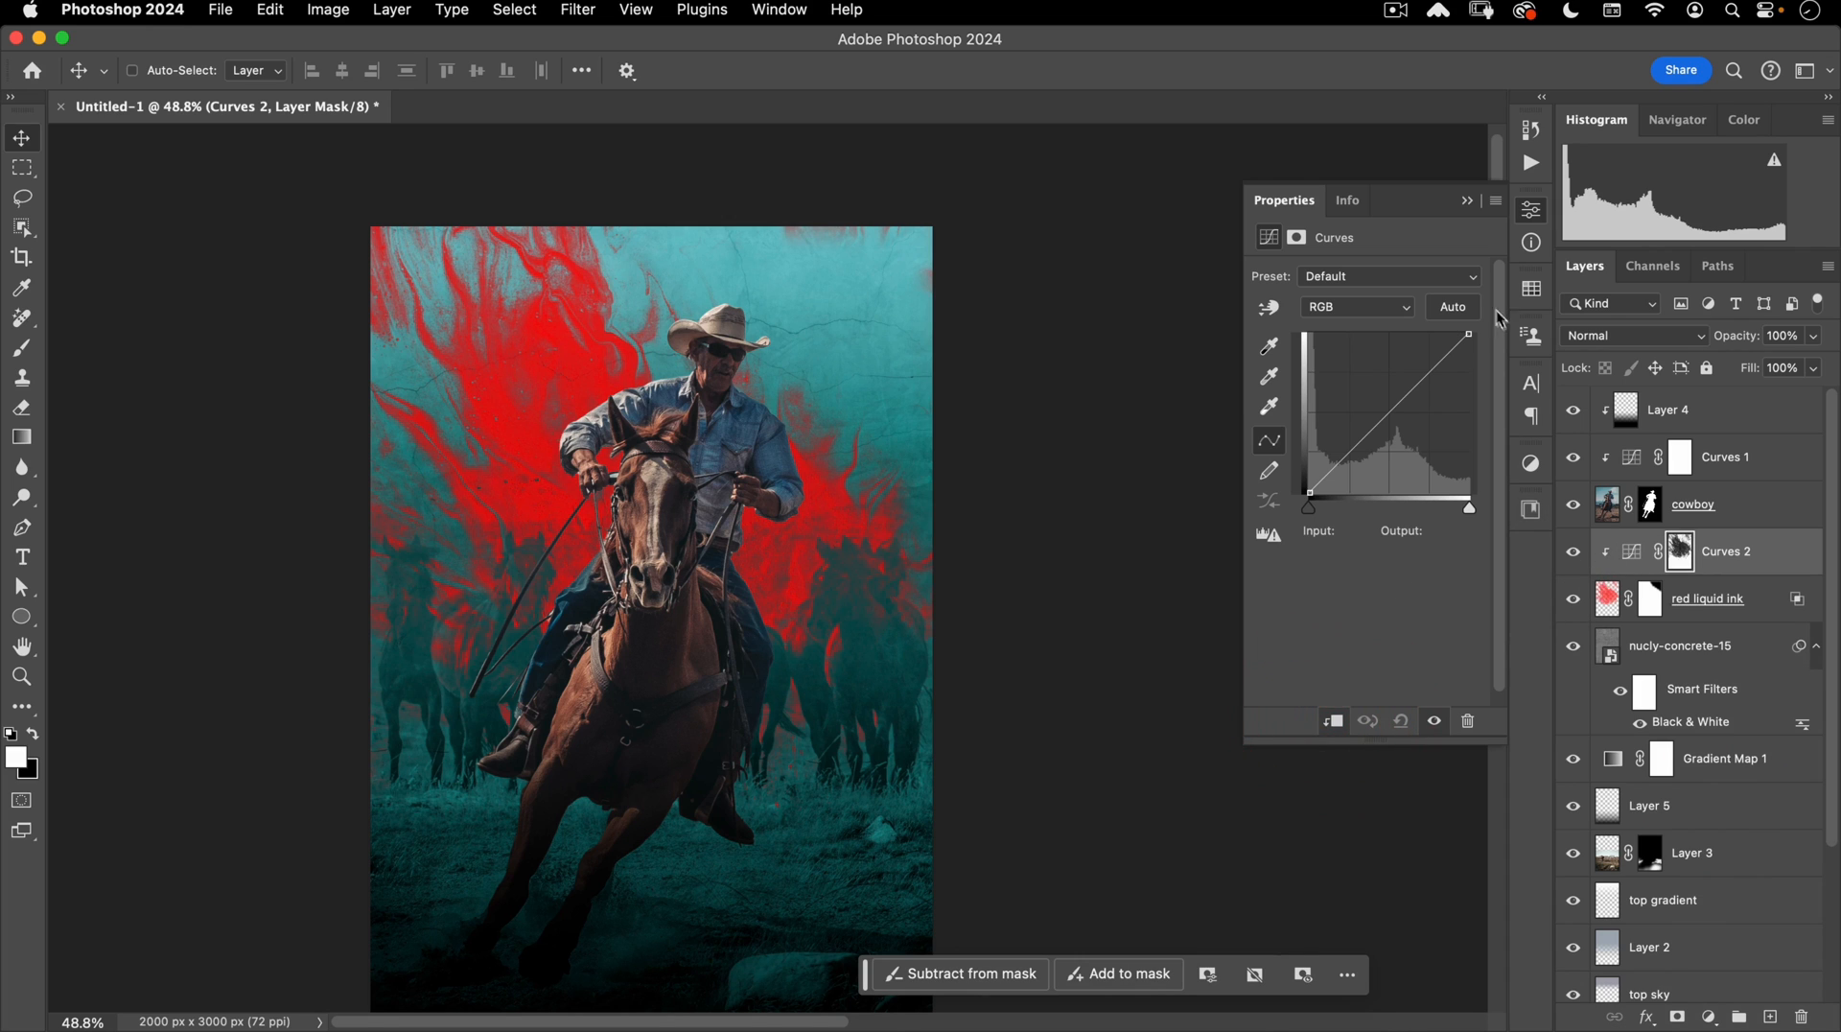
Darken the clipped curve by lowering its white point and setting a midpoint of input 142, output 36, and feather its mask to 111.8 px.
left_click_drag(1466, 334, 1489, 374)
left_click_drag(1388, 434, 1399, 469)
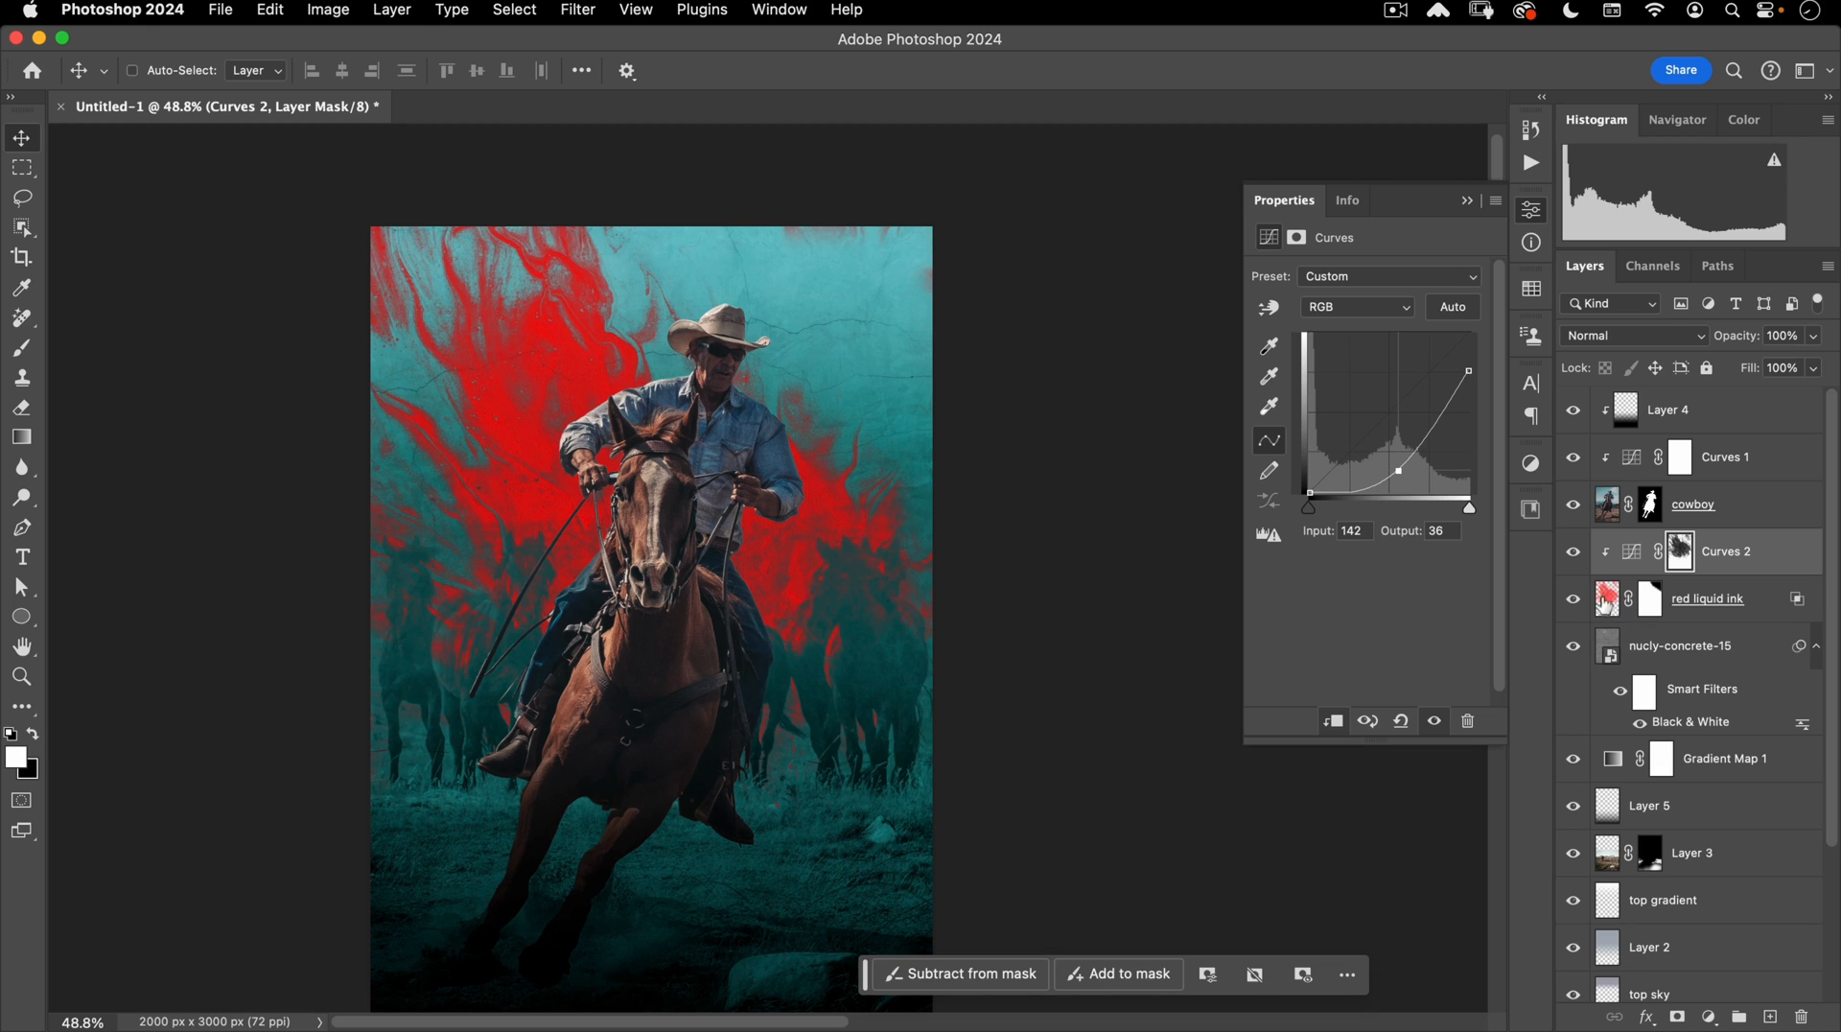
left_click(1298, 238)
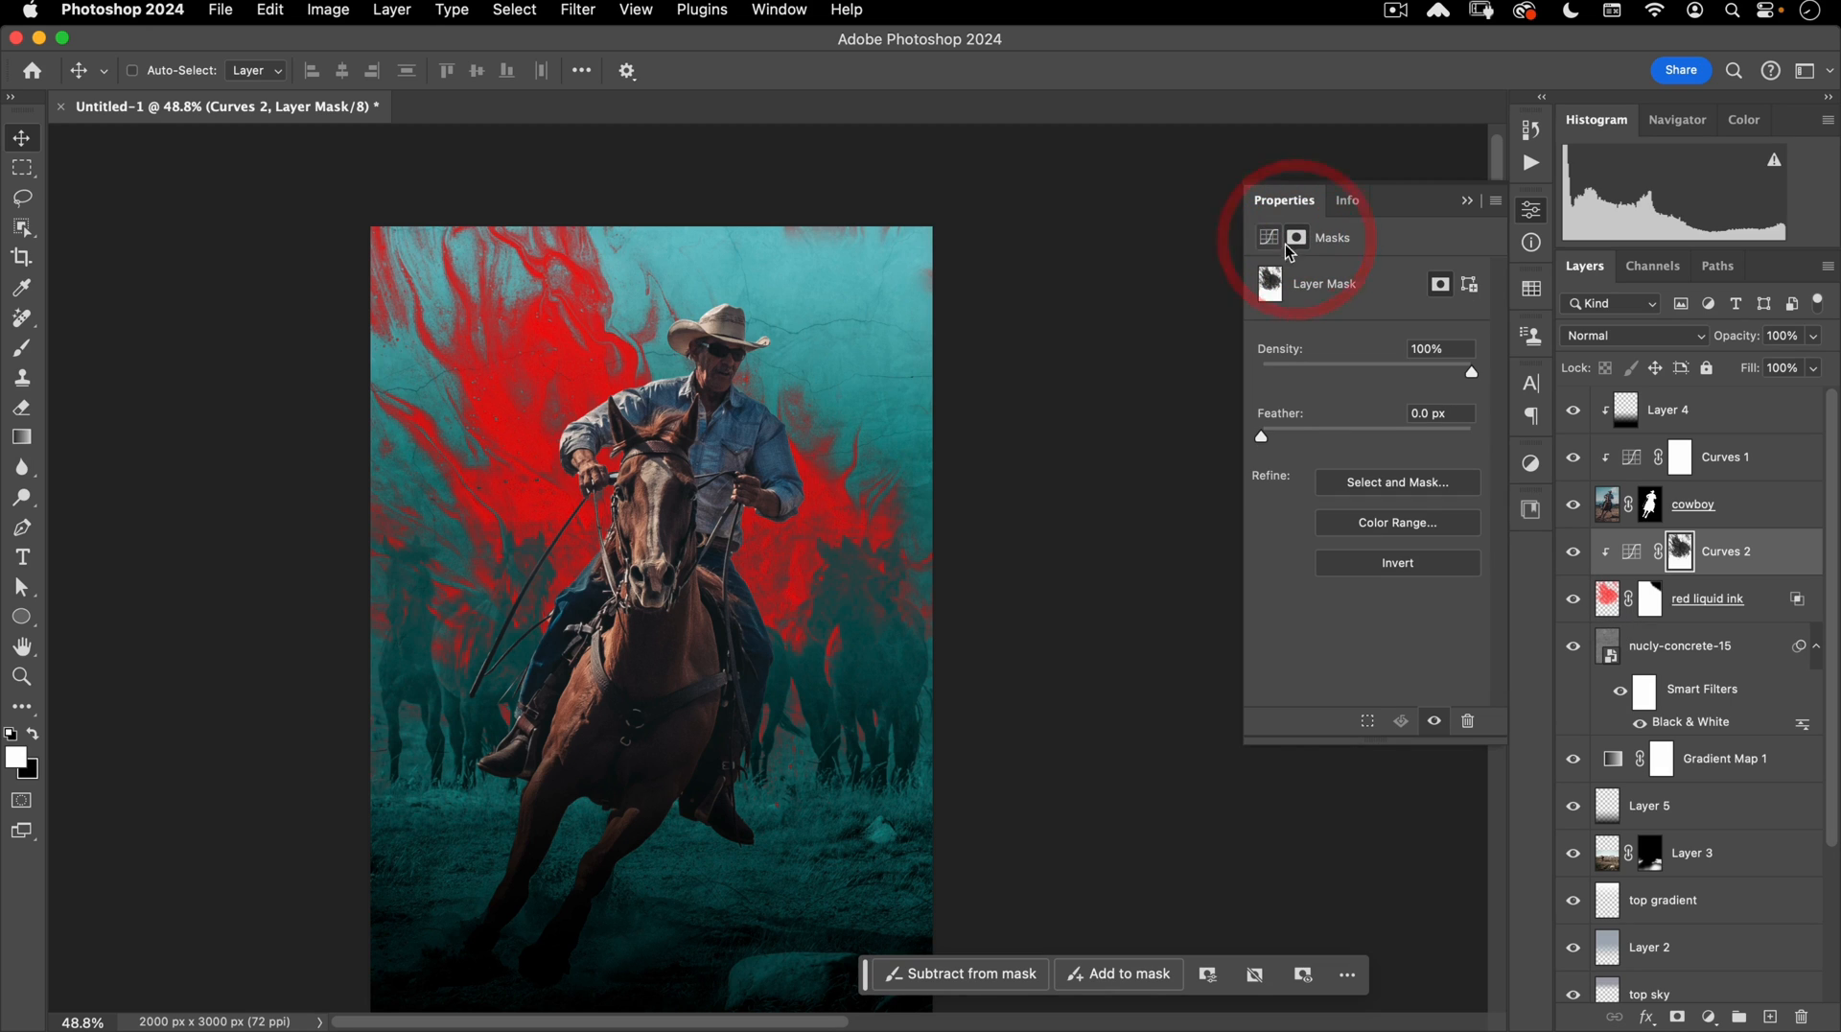
left_click_drag(1279, 441, 1400, 436)
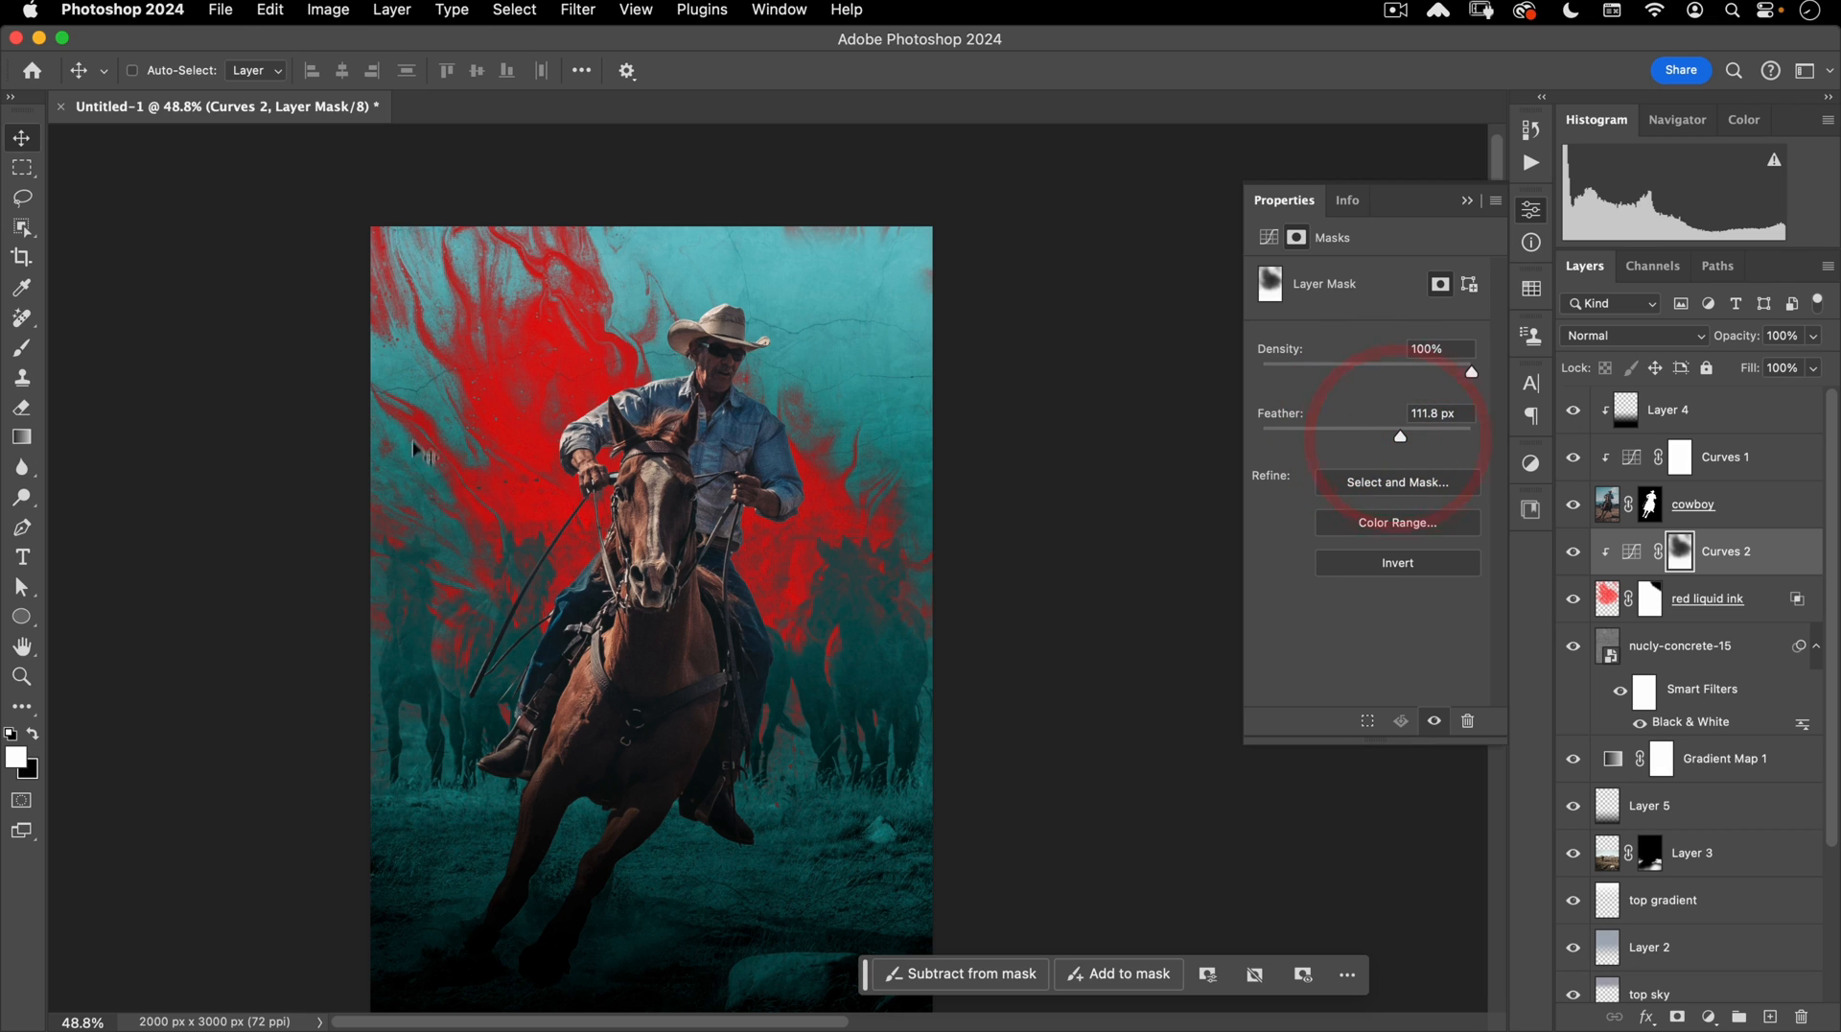
Lower the Curves 2 white point further and raise its midpoint to refine the darkening around the ink's edges.
left_click(1269, 237)
left_click_drag(1468, 369, 1499, 432)
left_click_drag(1398, 471, 1369, 436)
left_click(1296, 238)
left_click(1531, 211)
Draw white-to-transparent linear gradients on the Curves 2 mask, upward beside the rider's lower body and downward from the poster's top edge.
left_click(1668, 548)
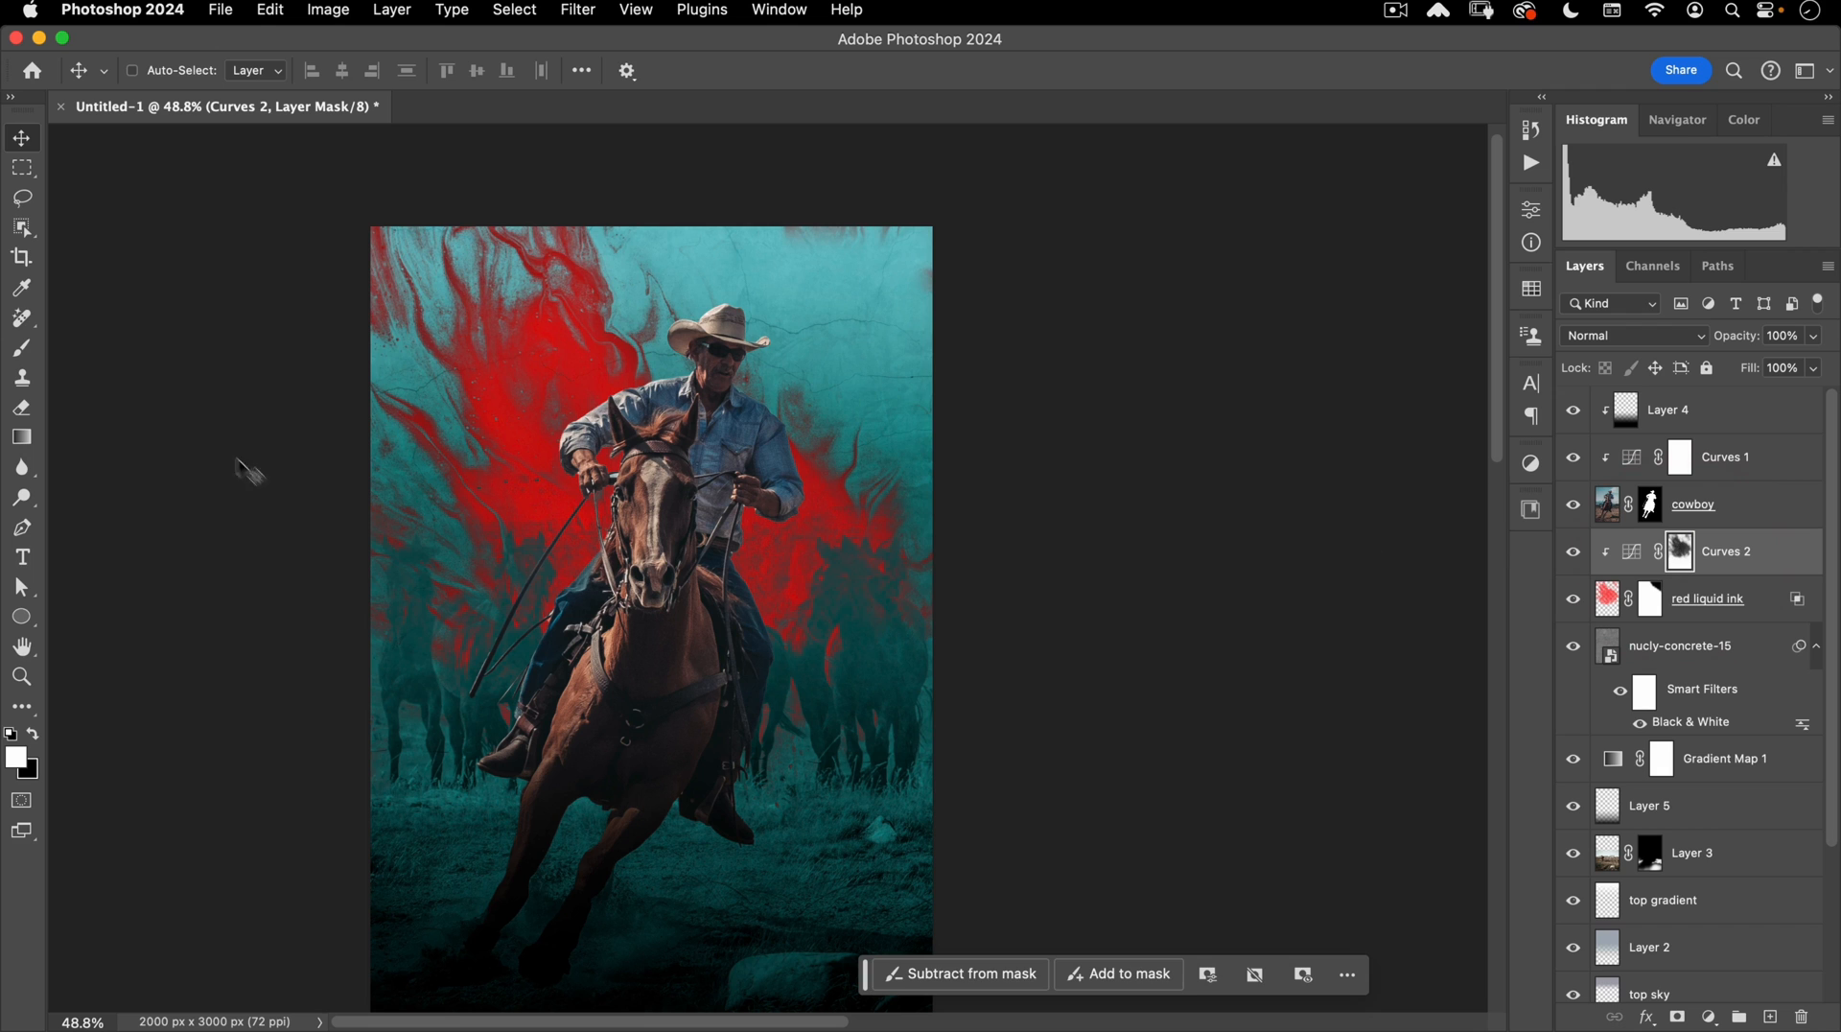
left_click(21, 437)
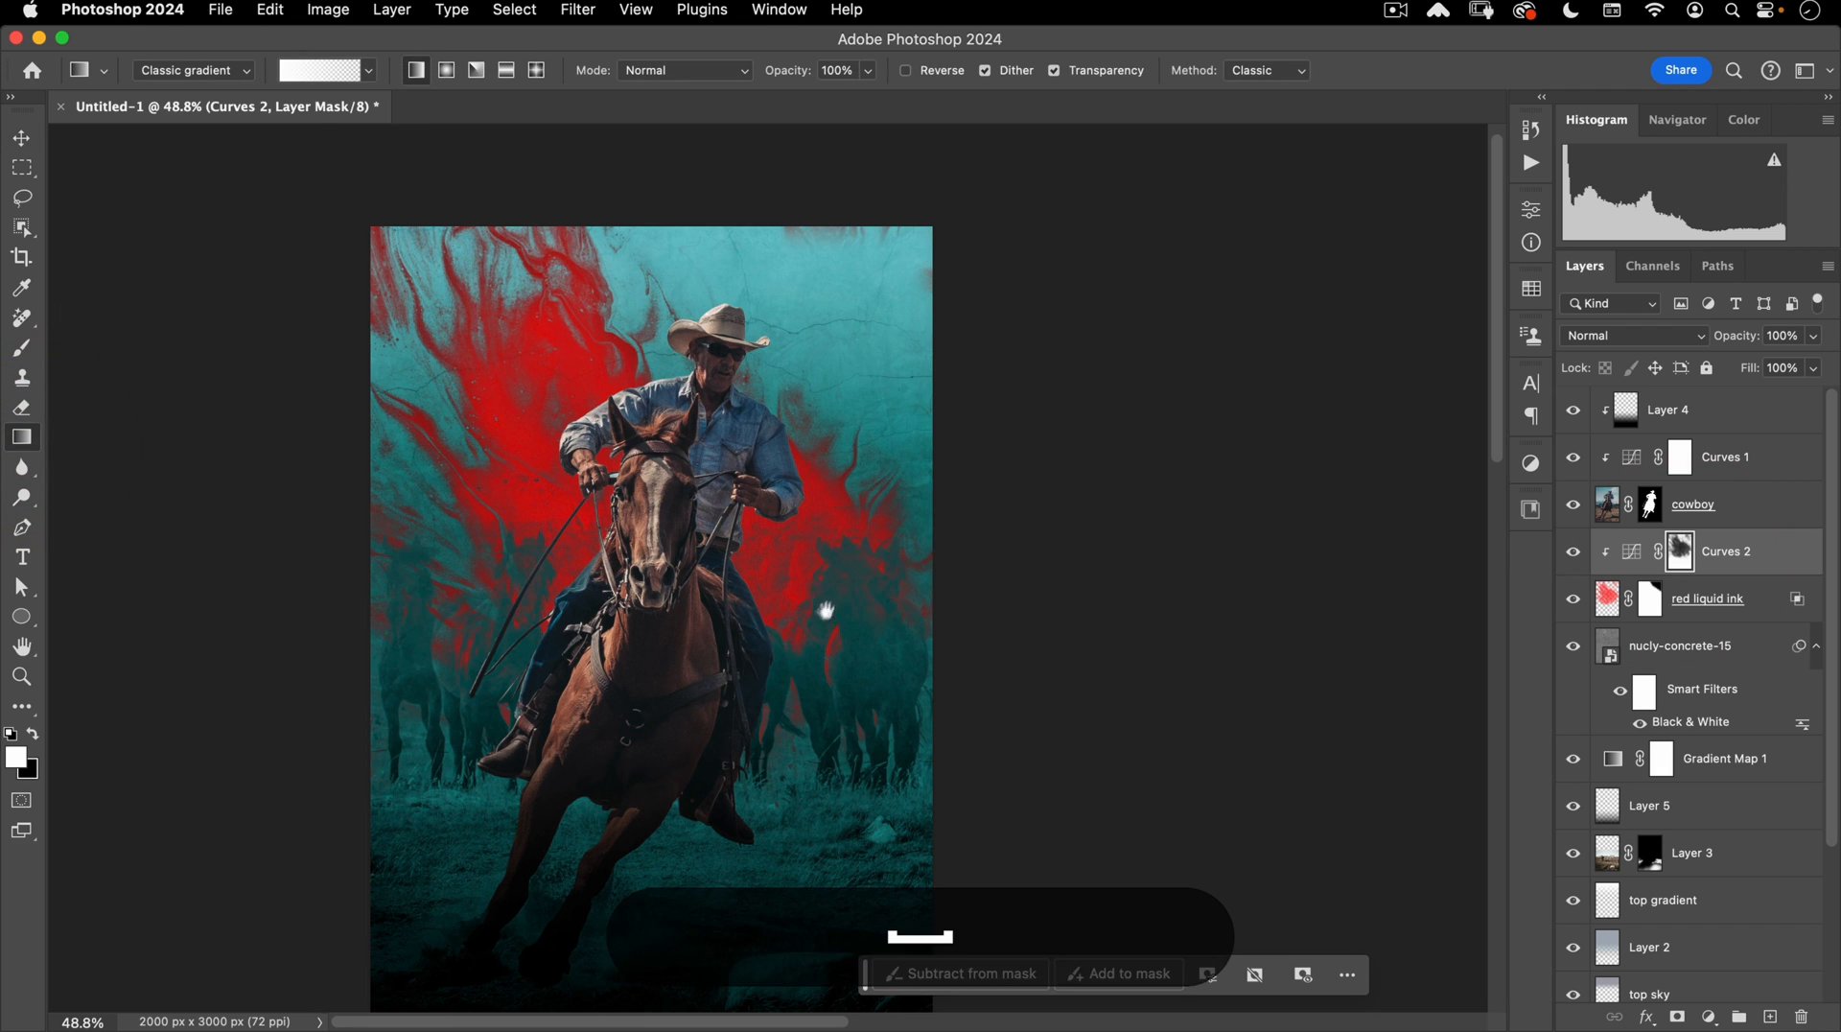
left_click_drag(822, 613, 872, 571)
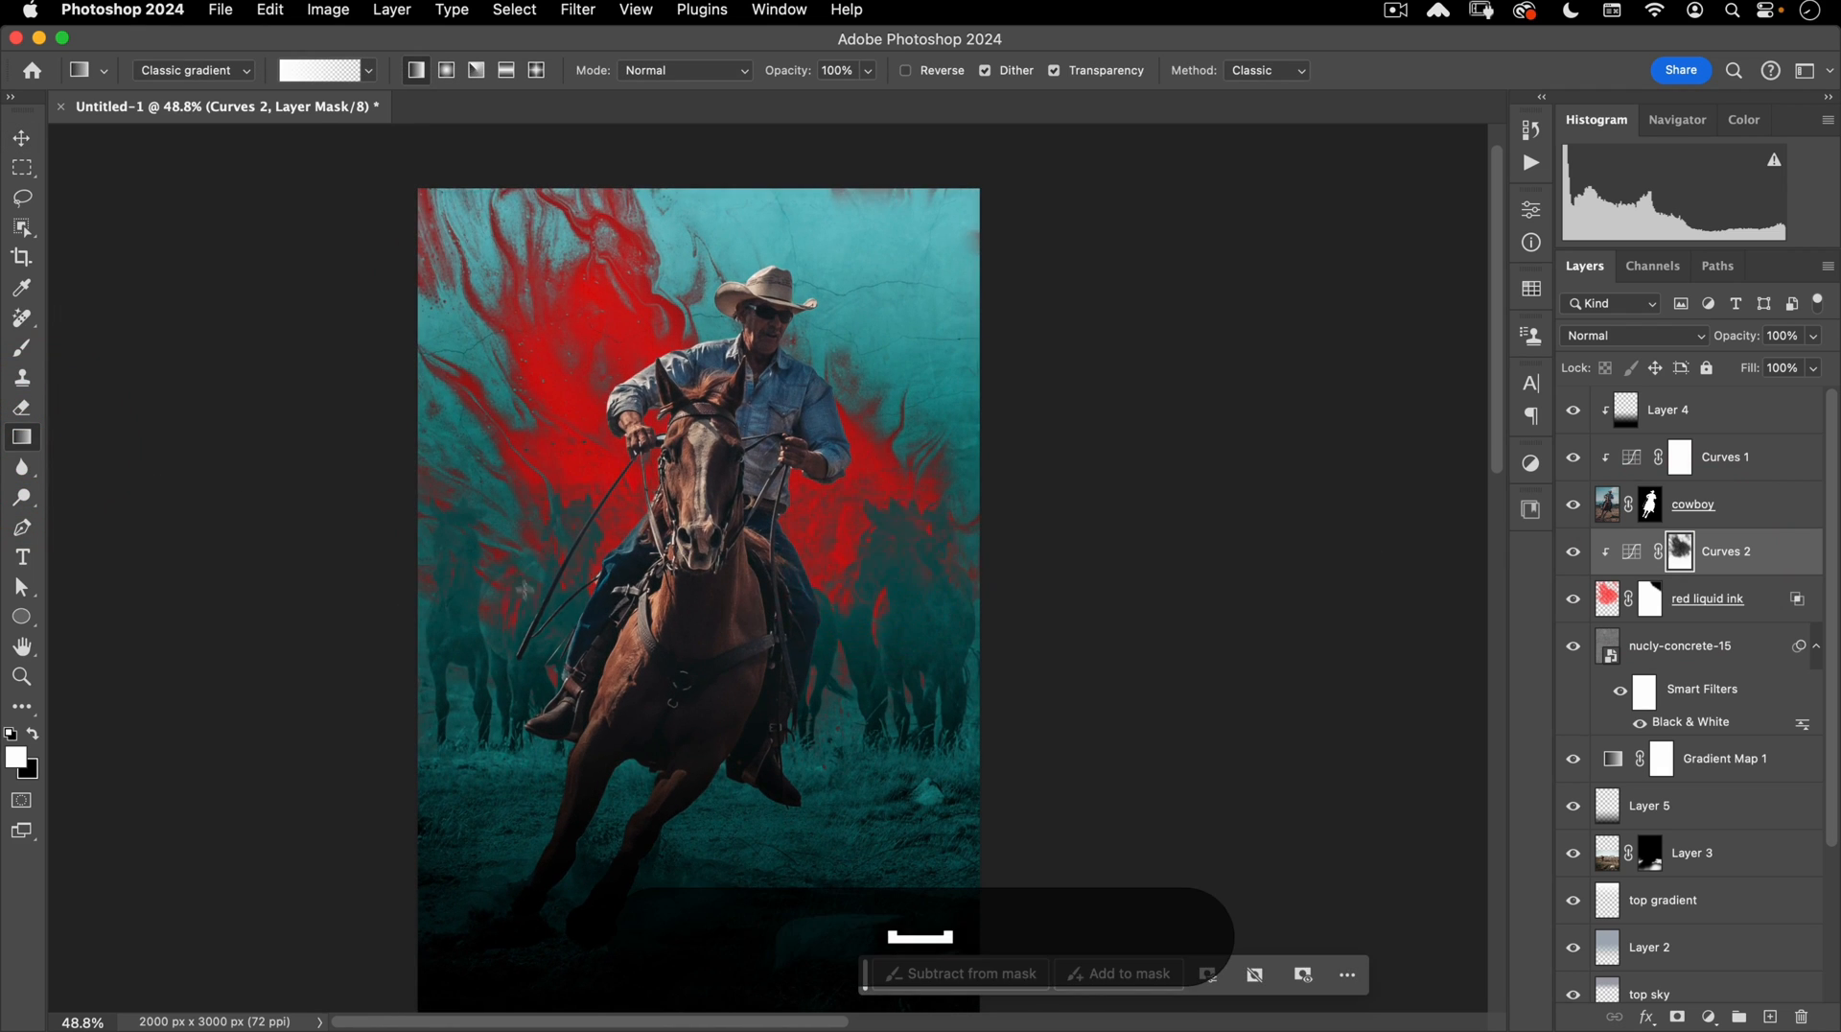
left_click_drag(555, 646, 583, 462)
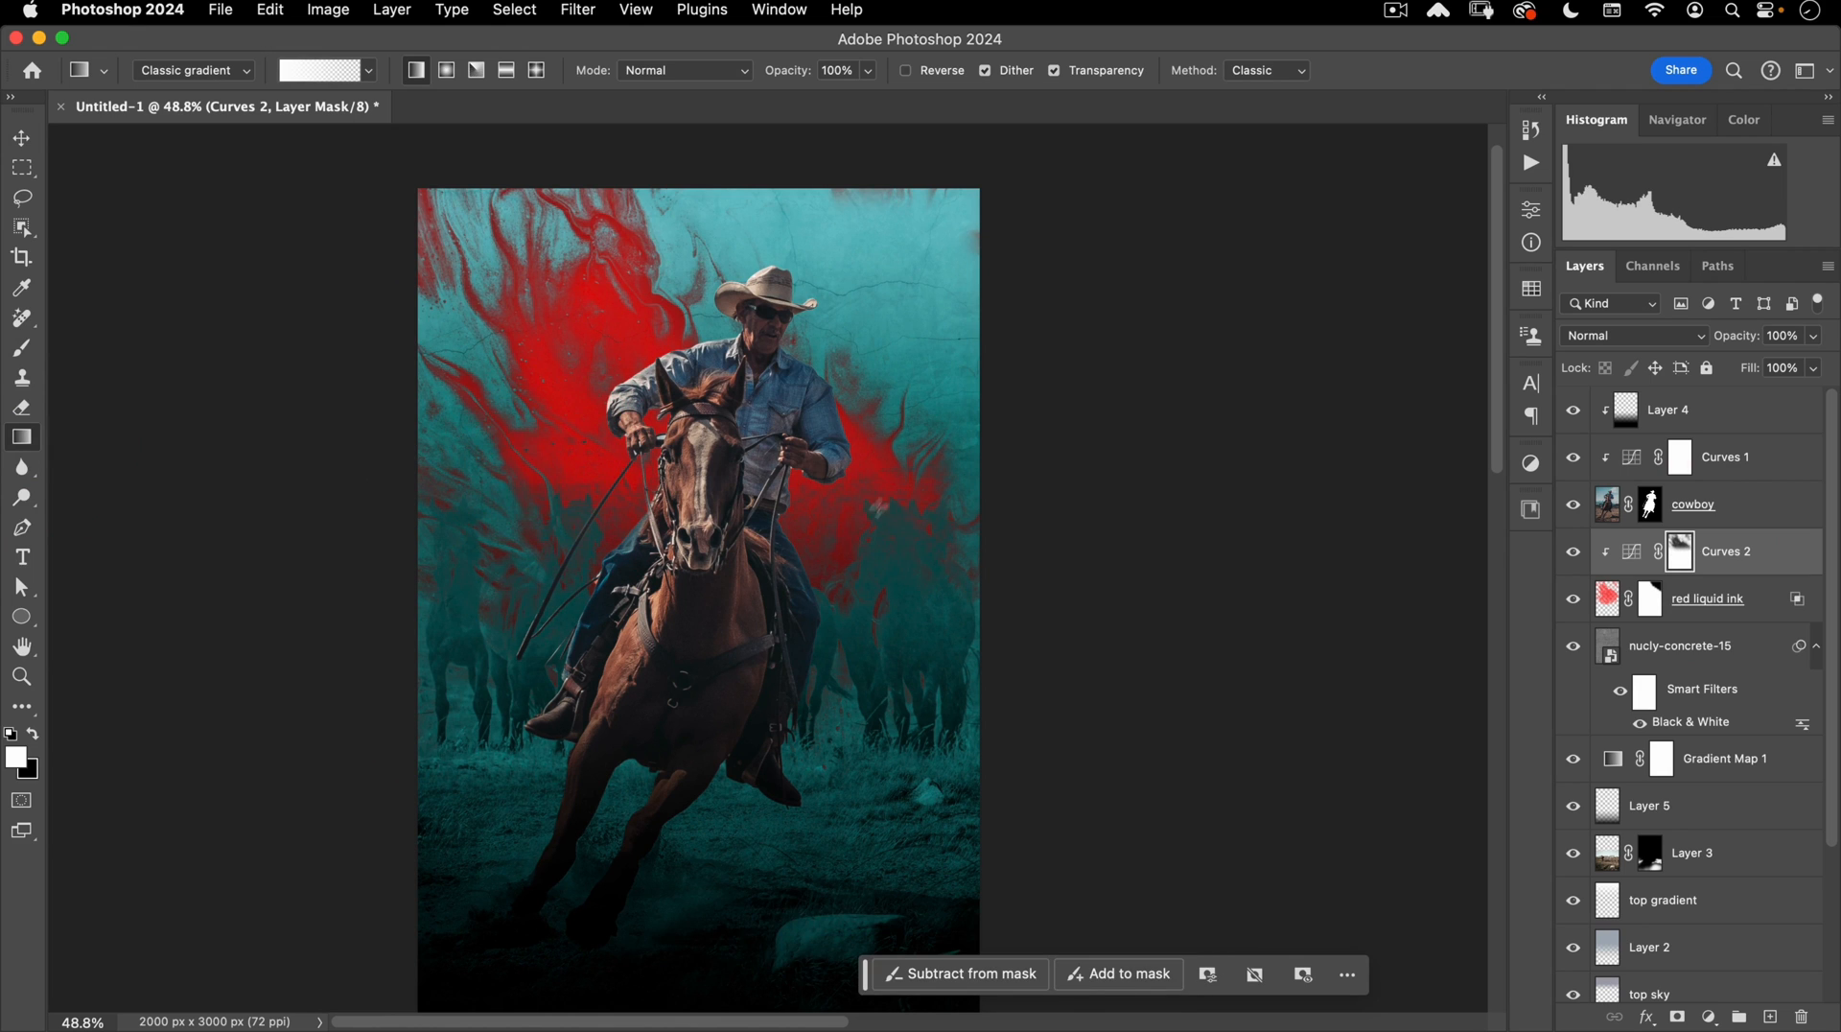
left_click_drag(796, 590, 732, 617)
left_click_drag(647, 173, 632, 403)
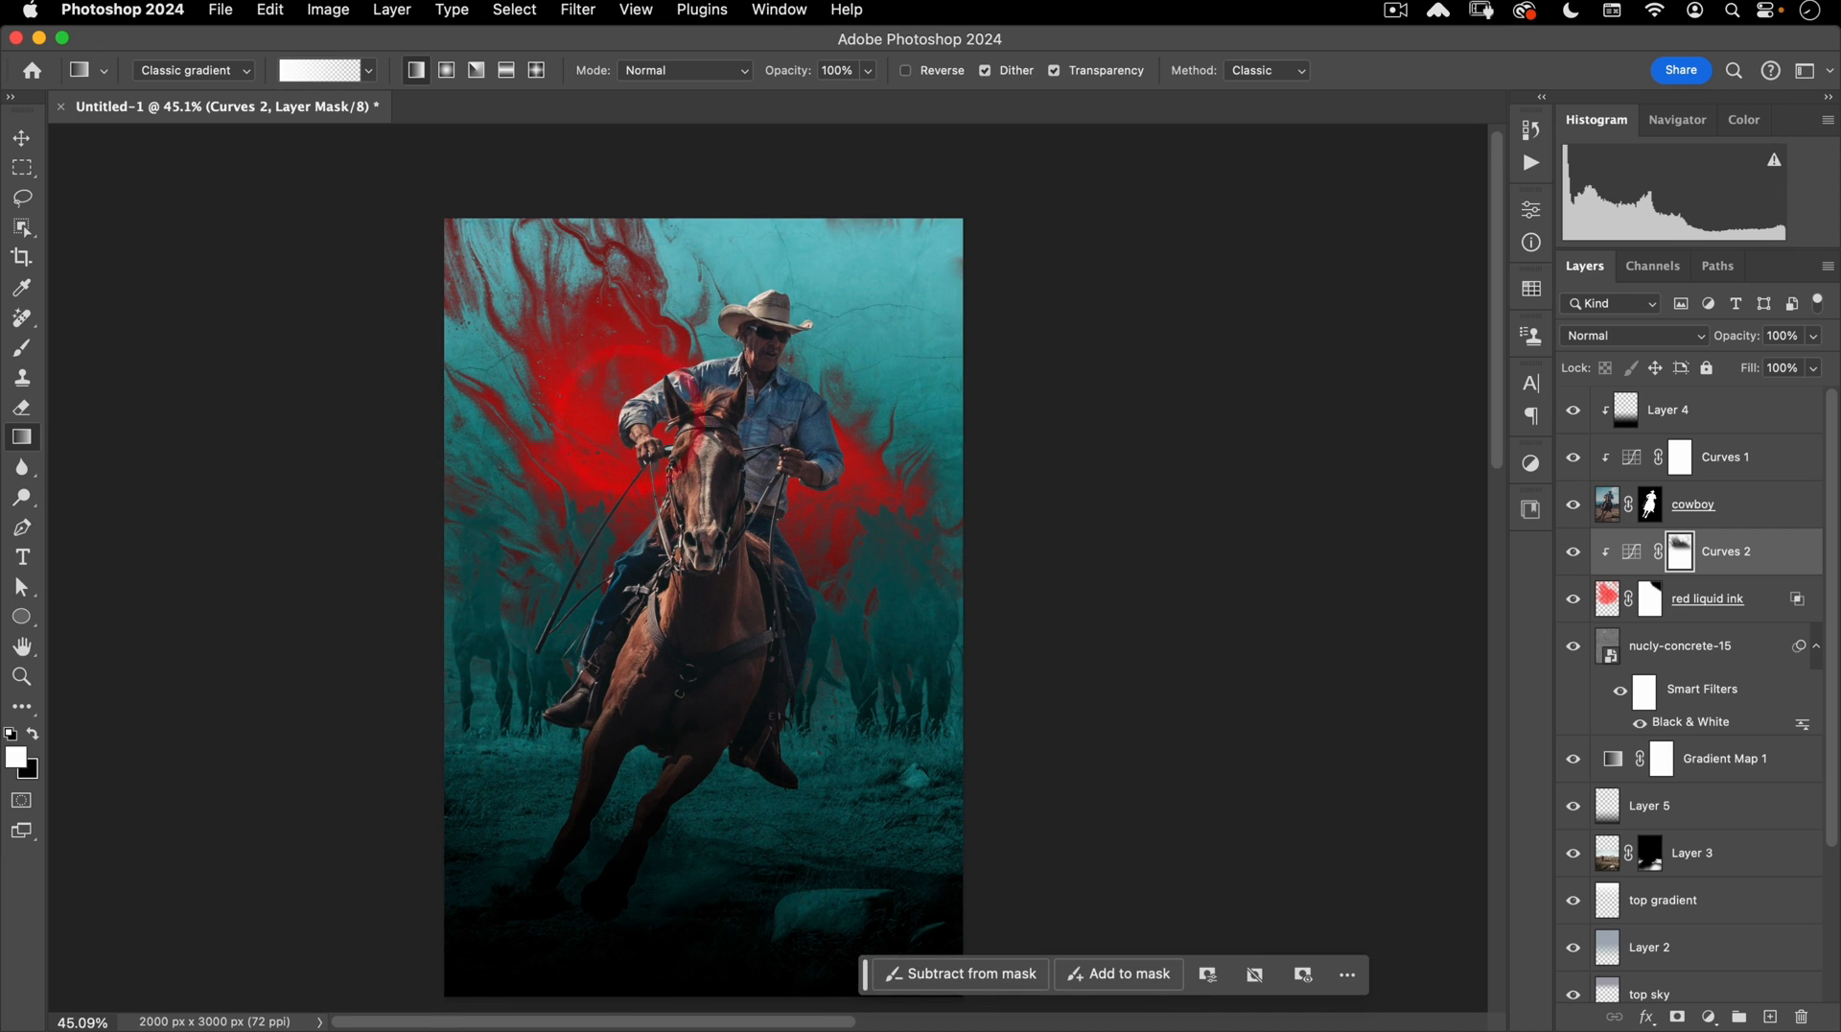
Add a new empty layer directly above Curves 2 and name it "splatter".
left_click_drag(799, 546, 818, 497)
key("v")
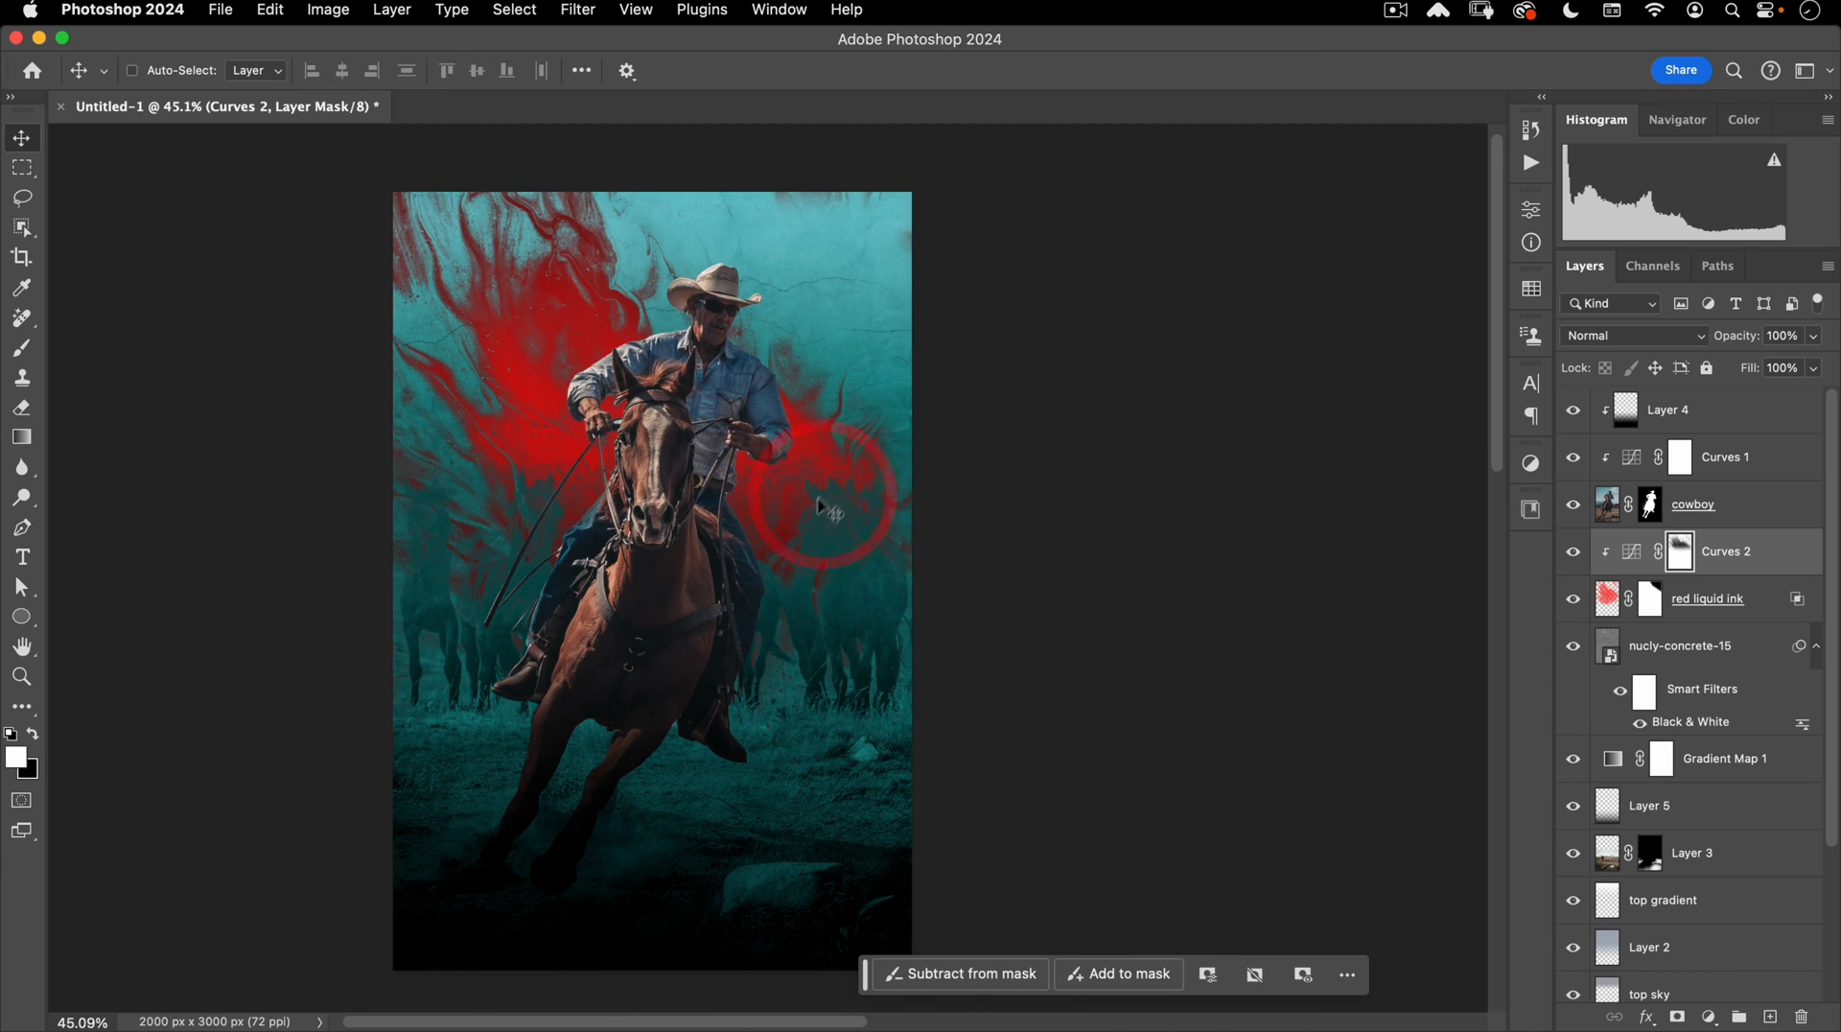
left_click(1771, 1019)
double_click(1651, 552)
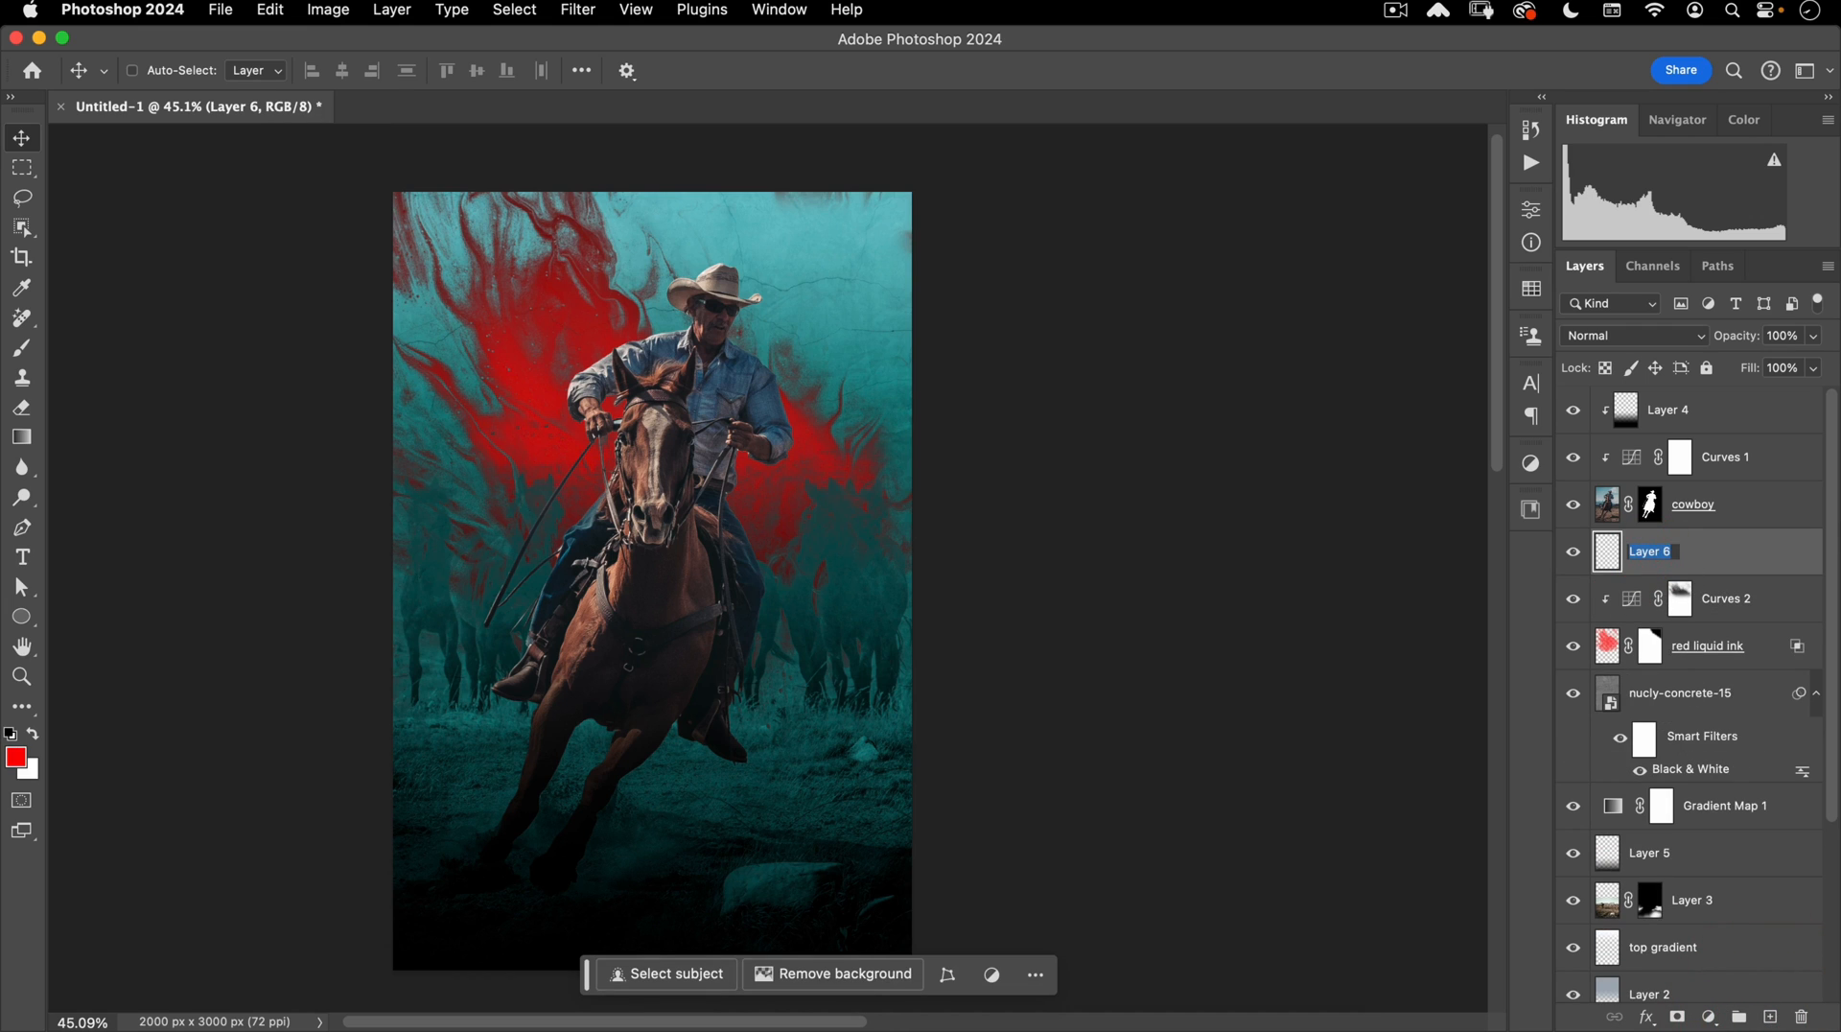
type("splatter")
key("Return")
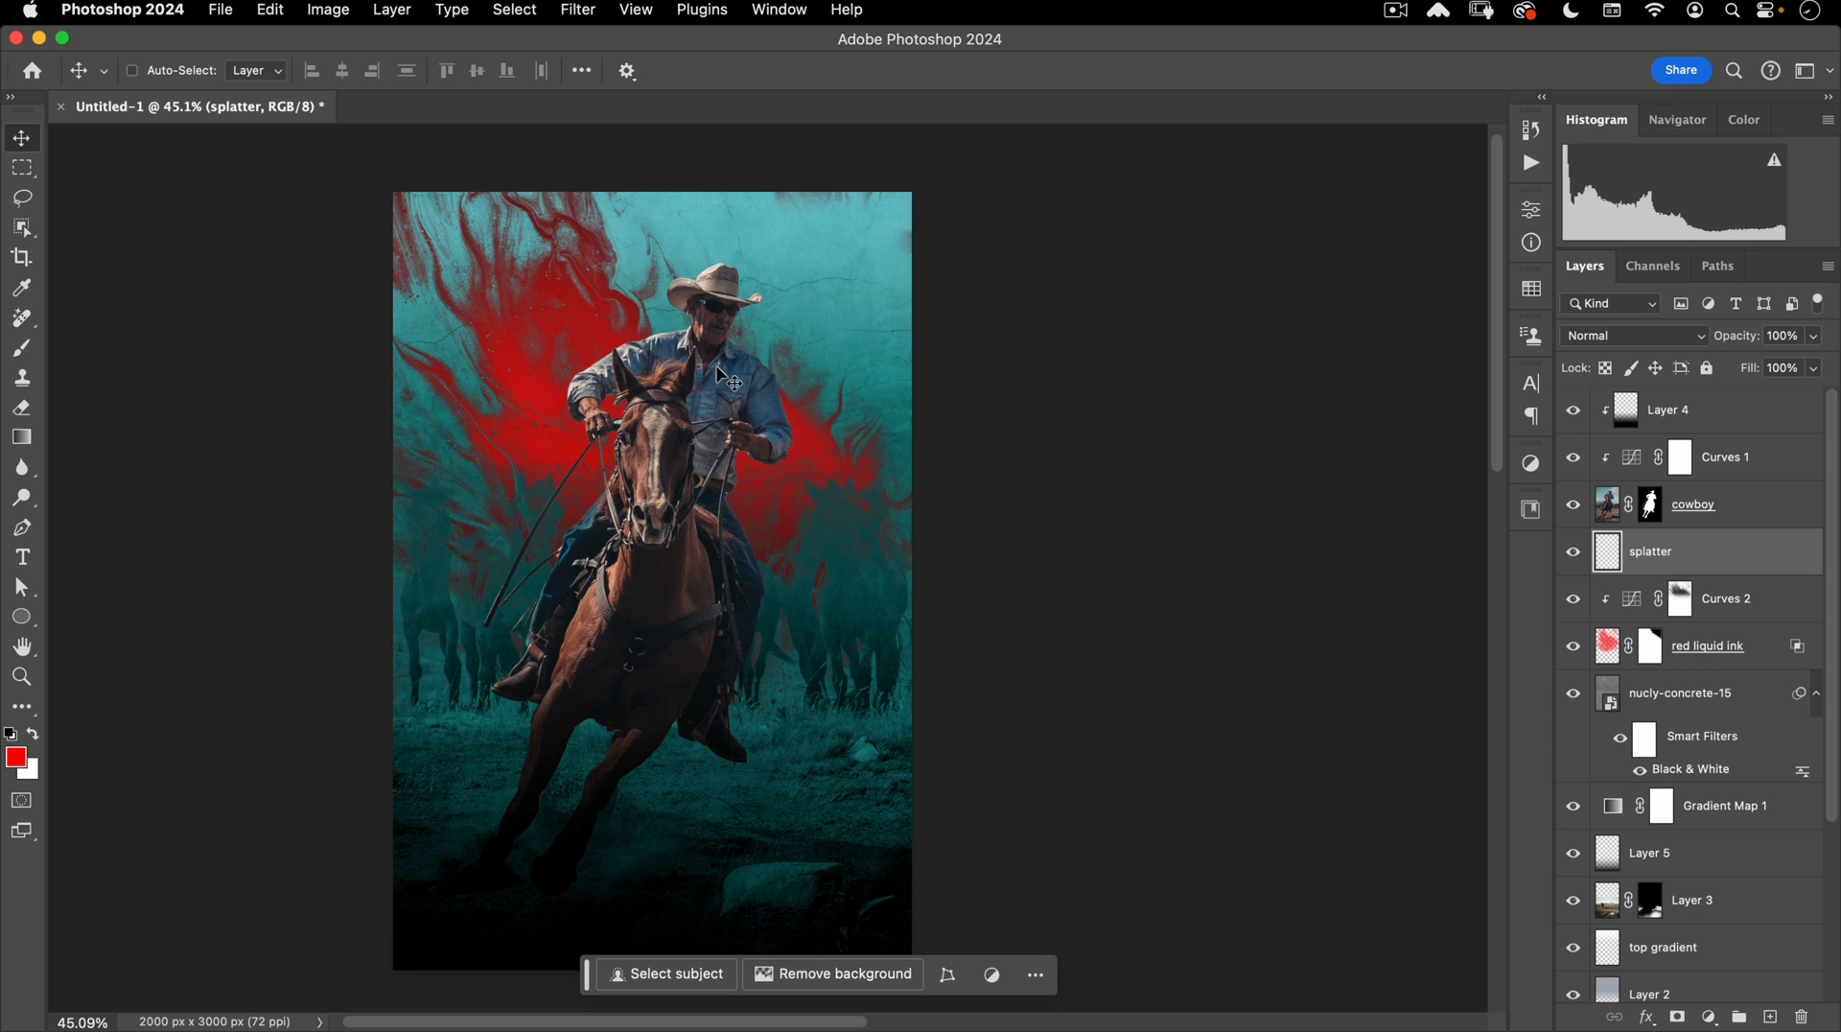
Import the brush file splatter-brush.abr from the assets folder into the brush presets.
key("b")
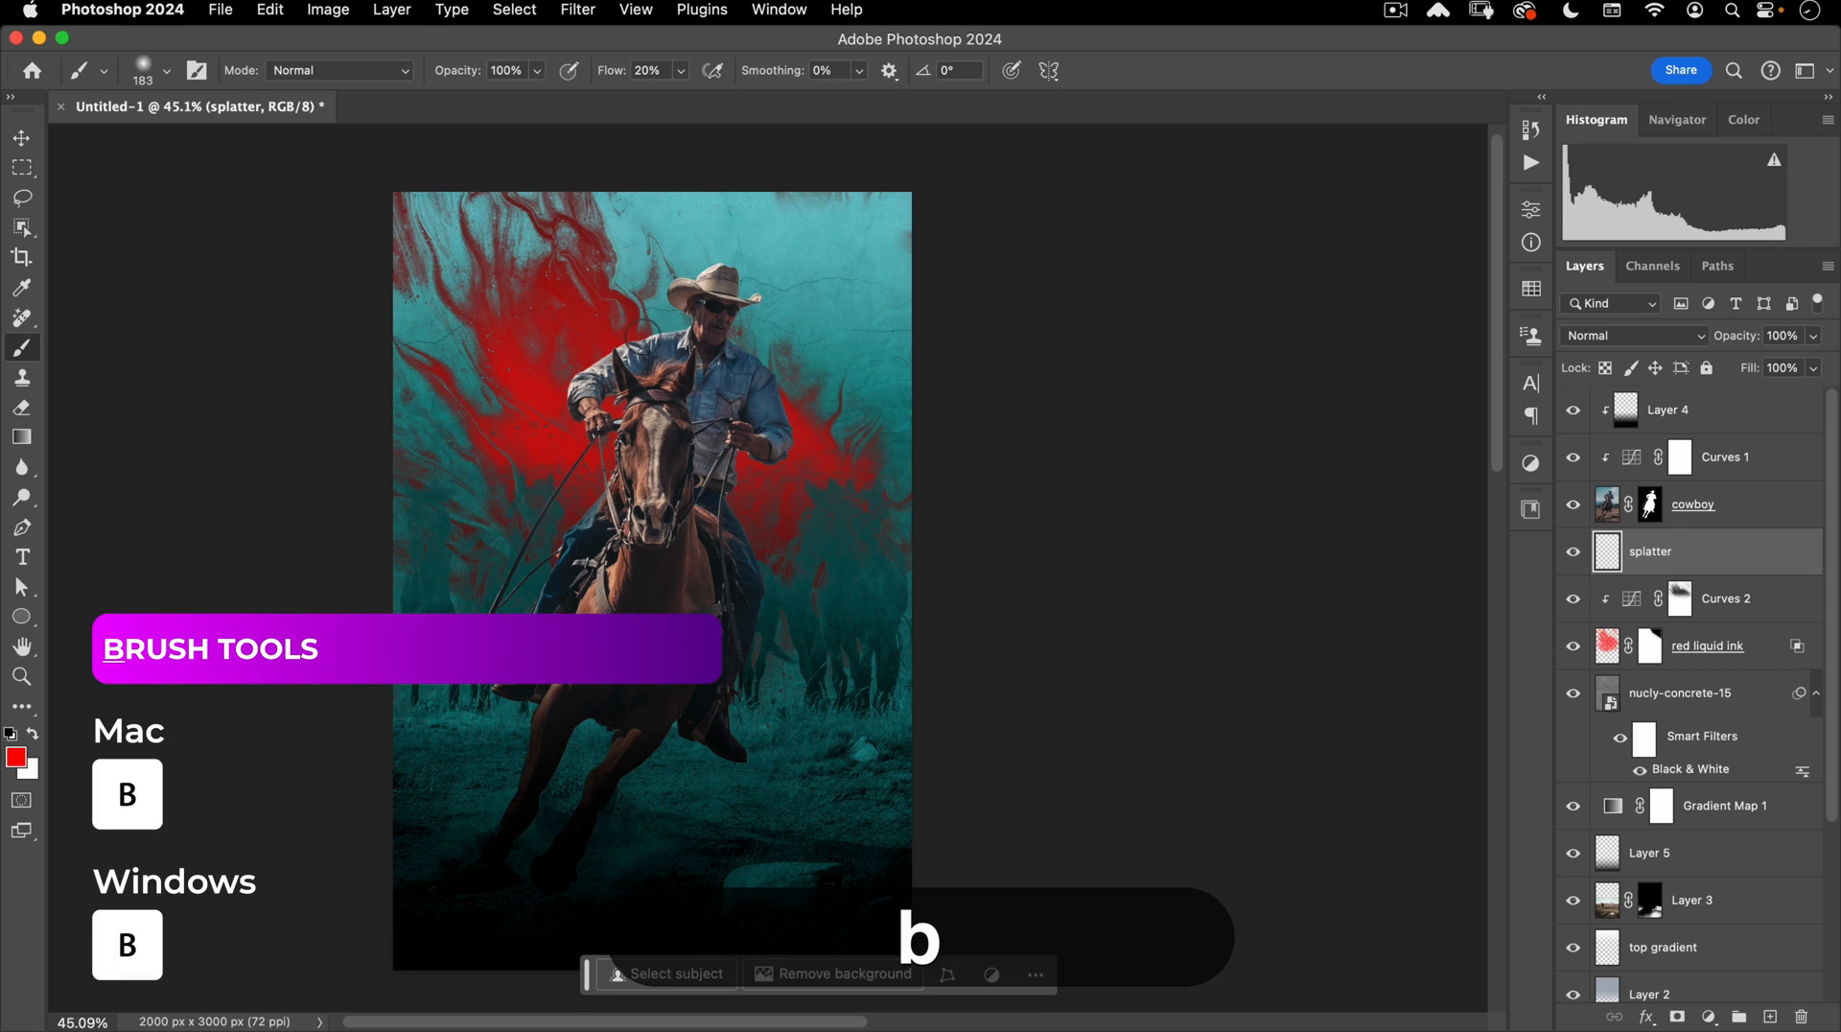
right_click(648, 337)
left_click(671, 577)
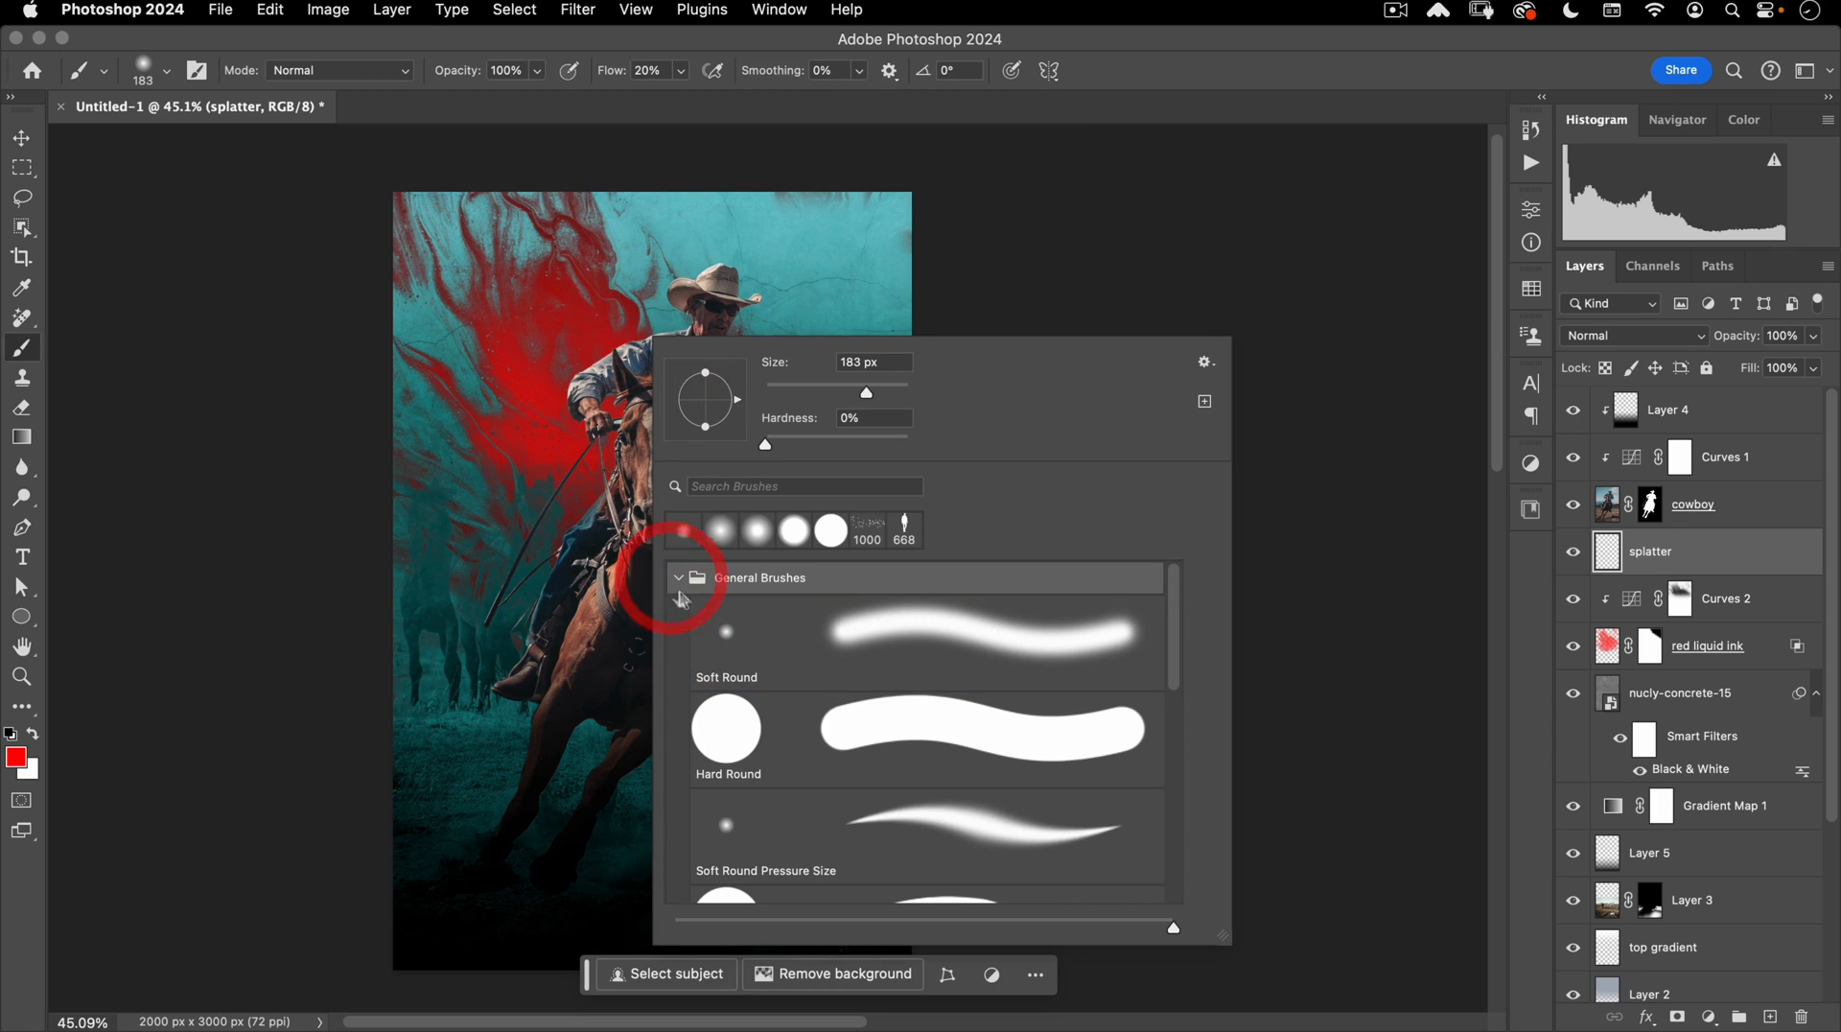
left_click(670, 577)
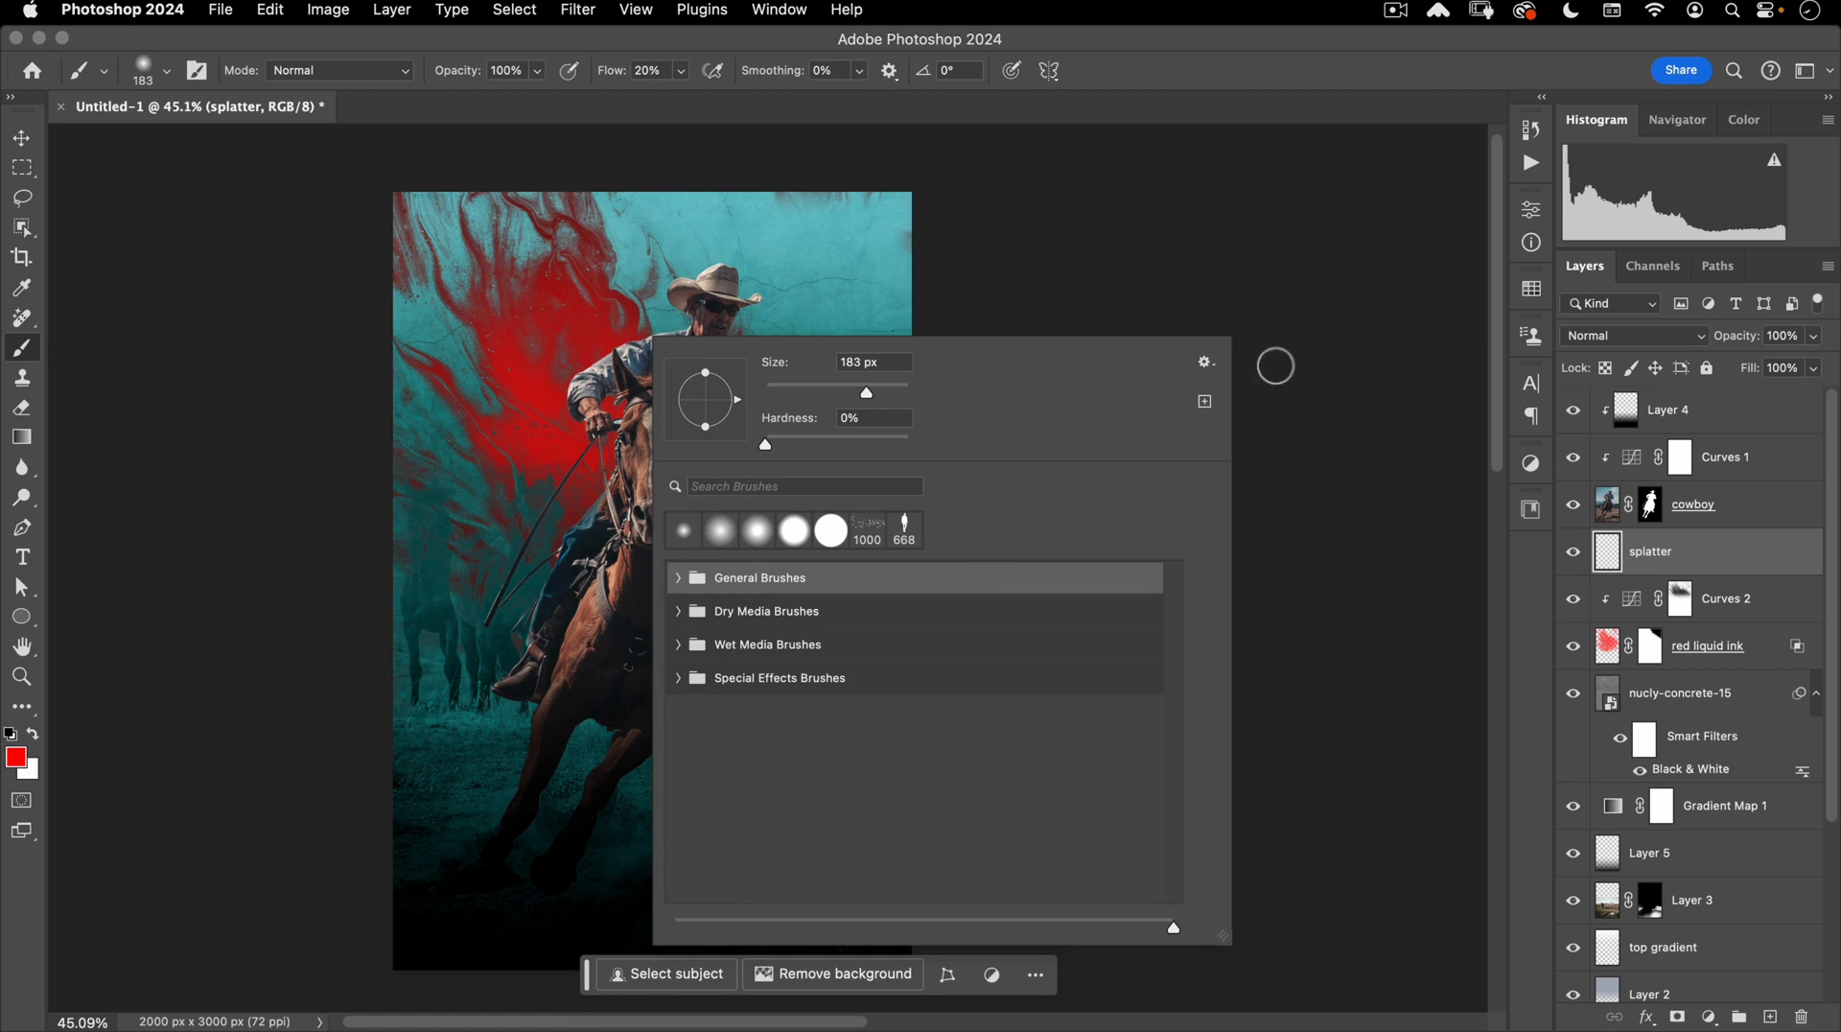
left_click(1205, 363)
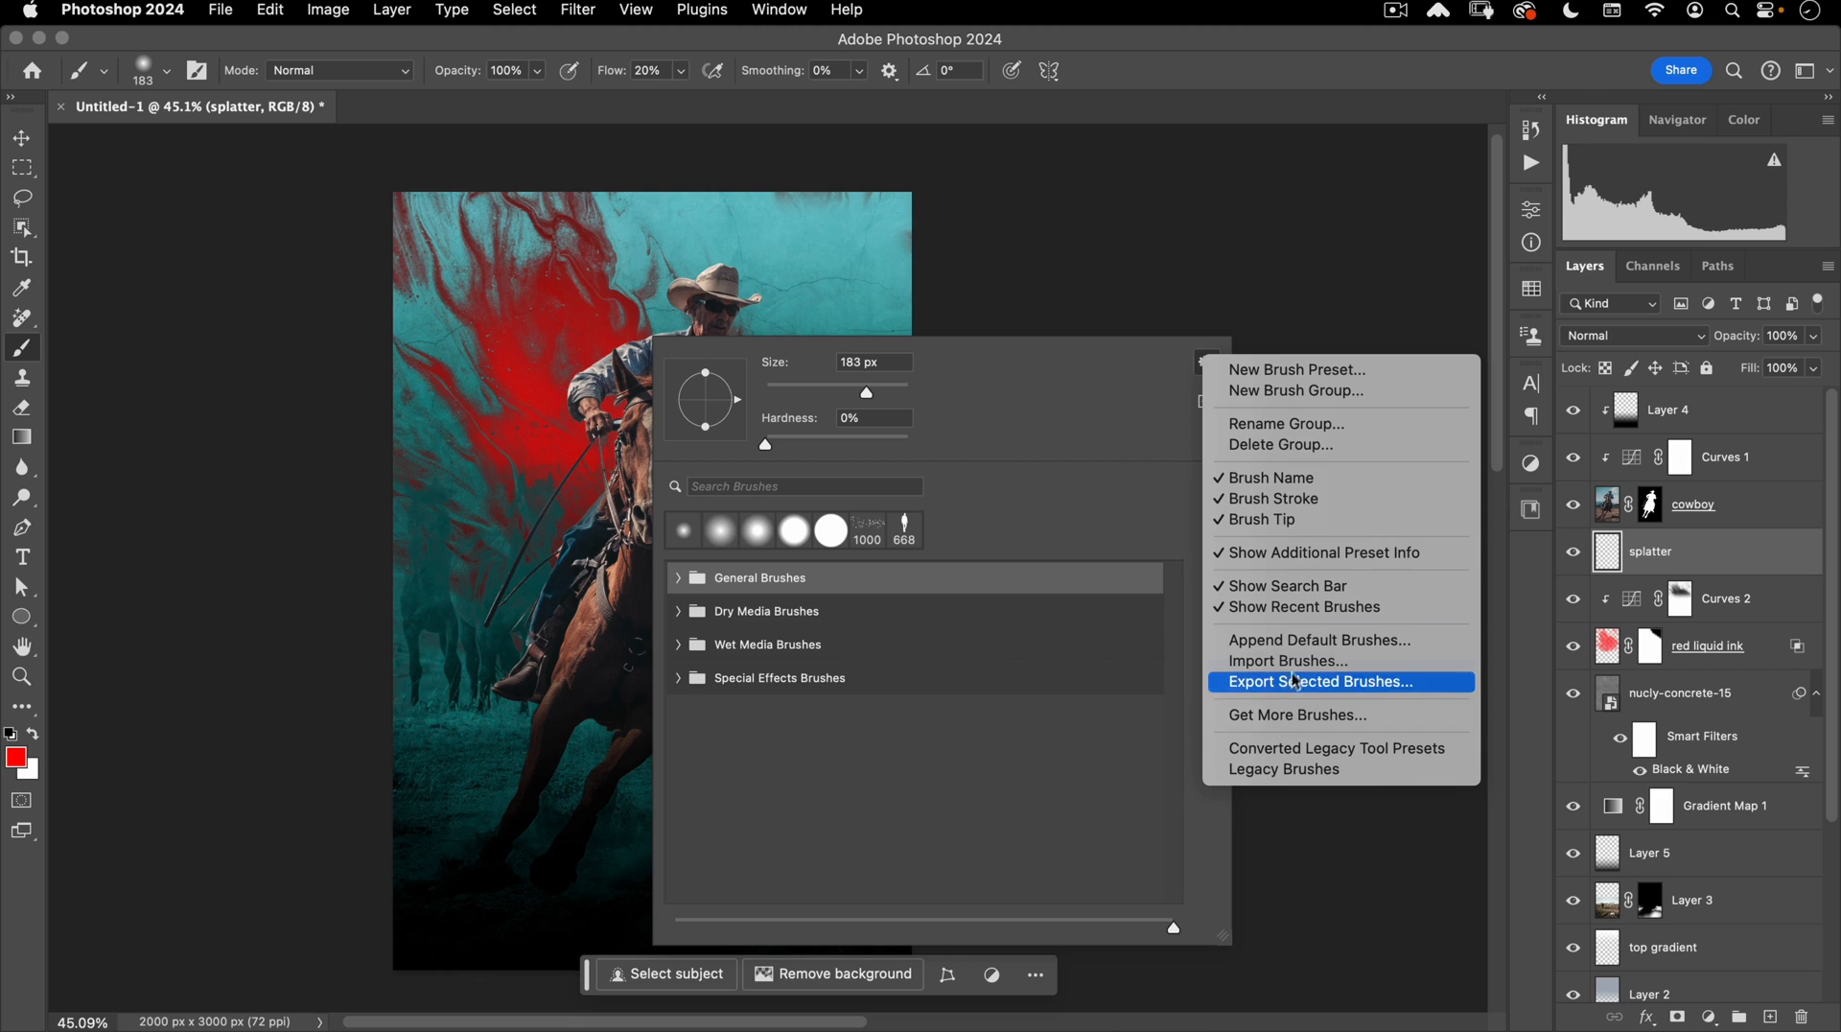
left_click(1381, 668)
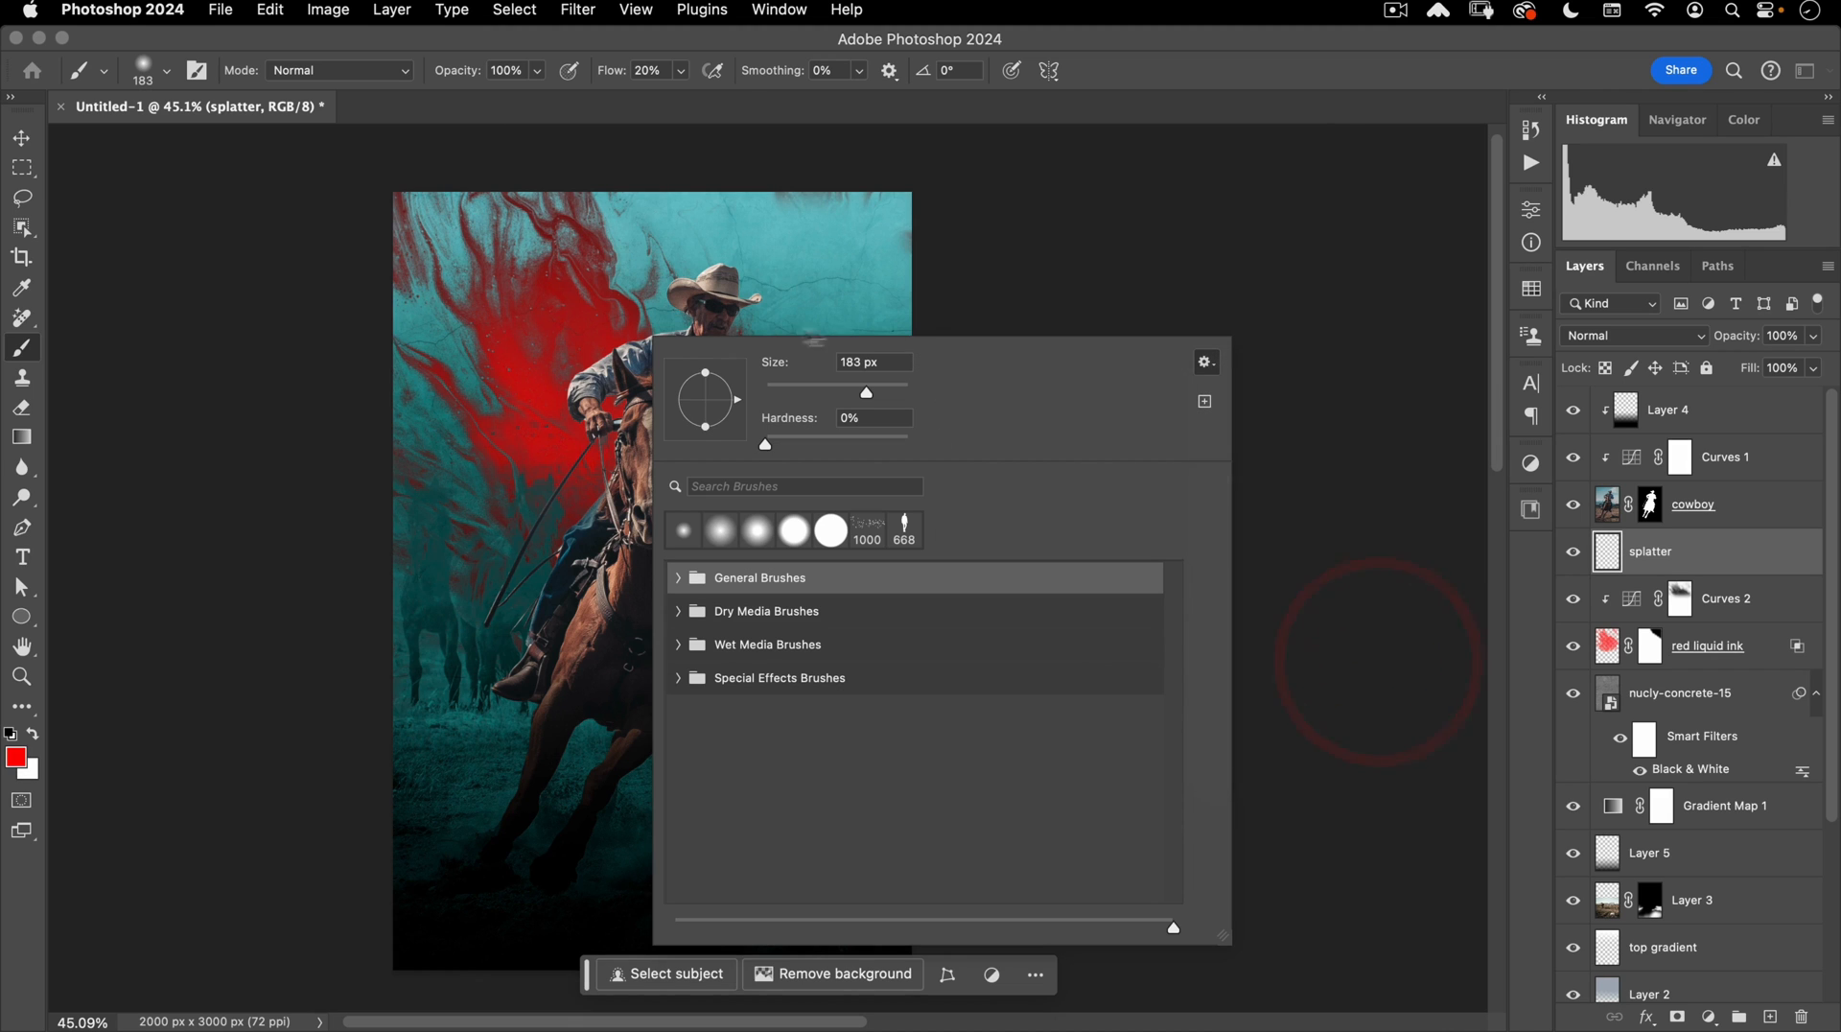
left_click_drag(721, 128, 541, 115)
left_click(740, 136)
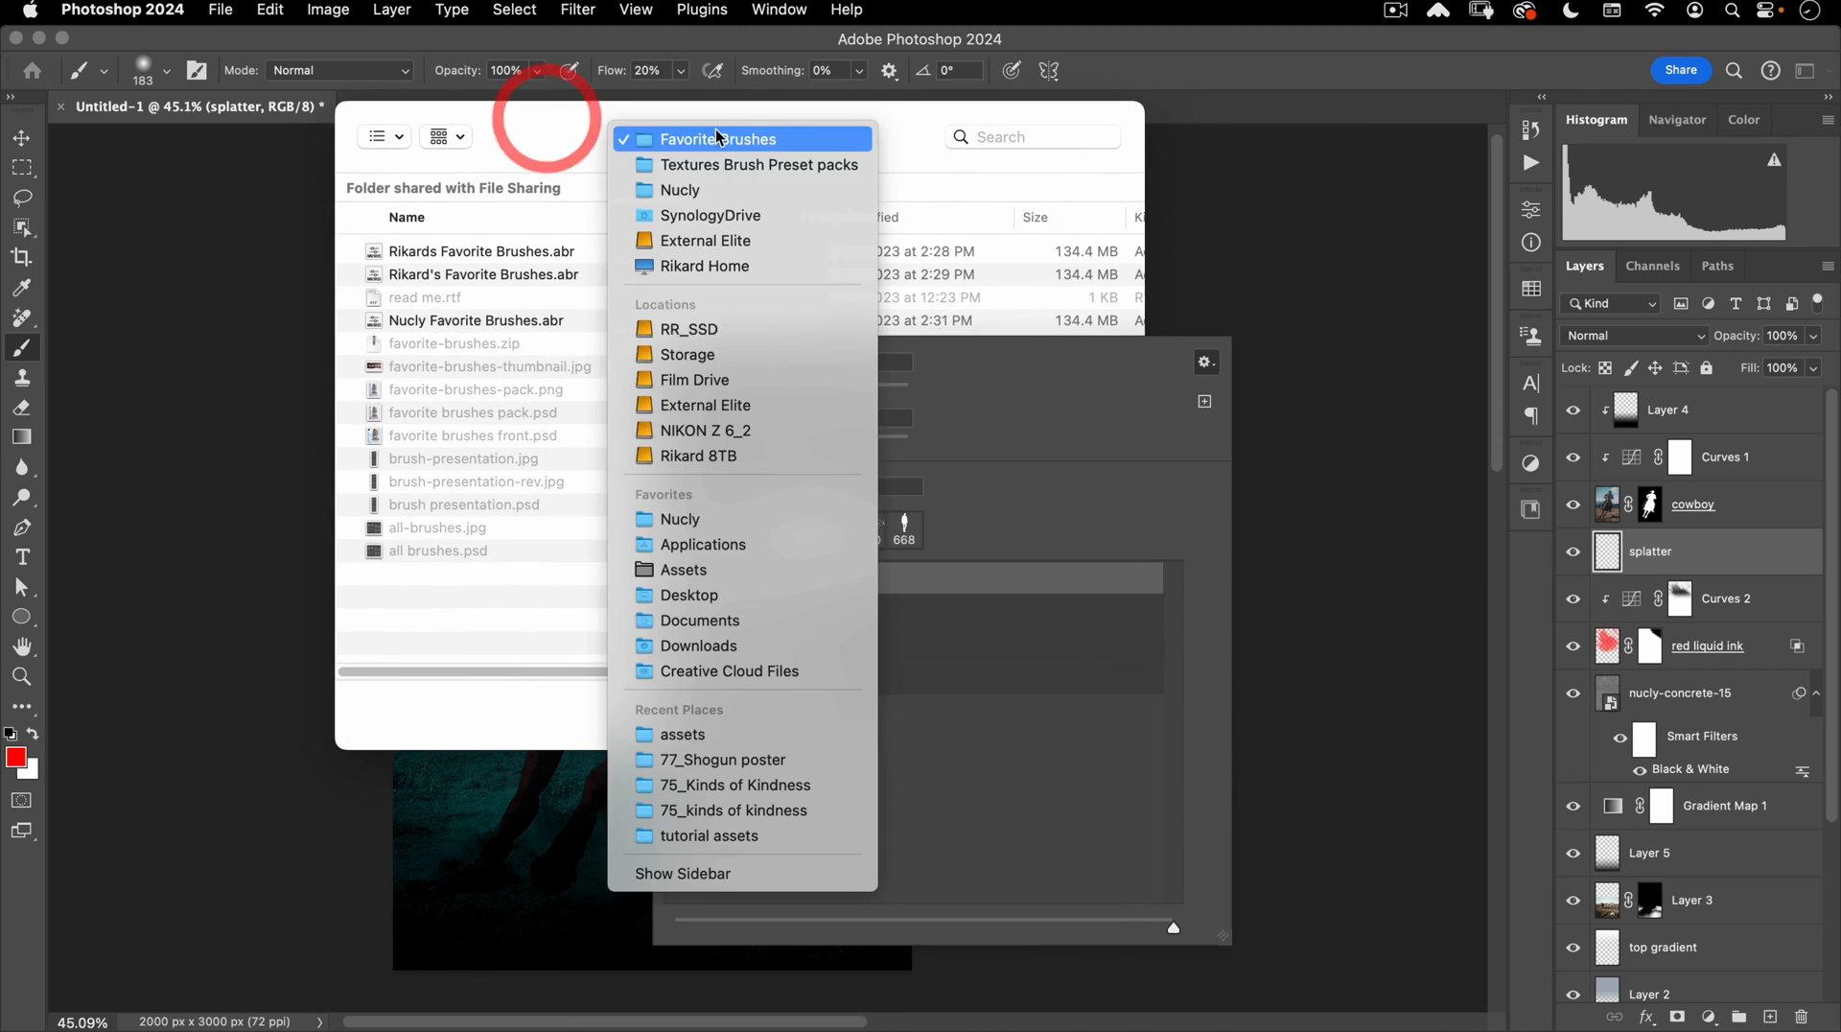
left_click(736, 734)
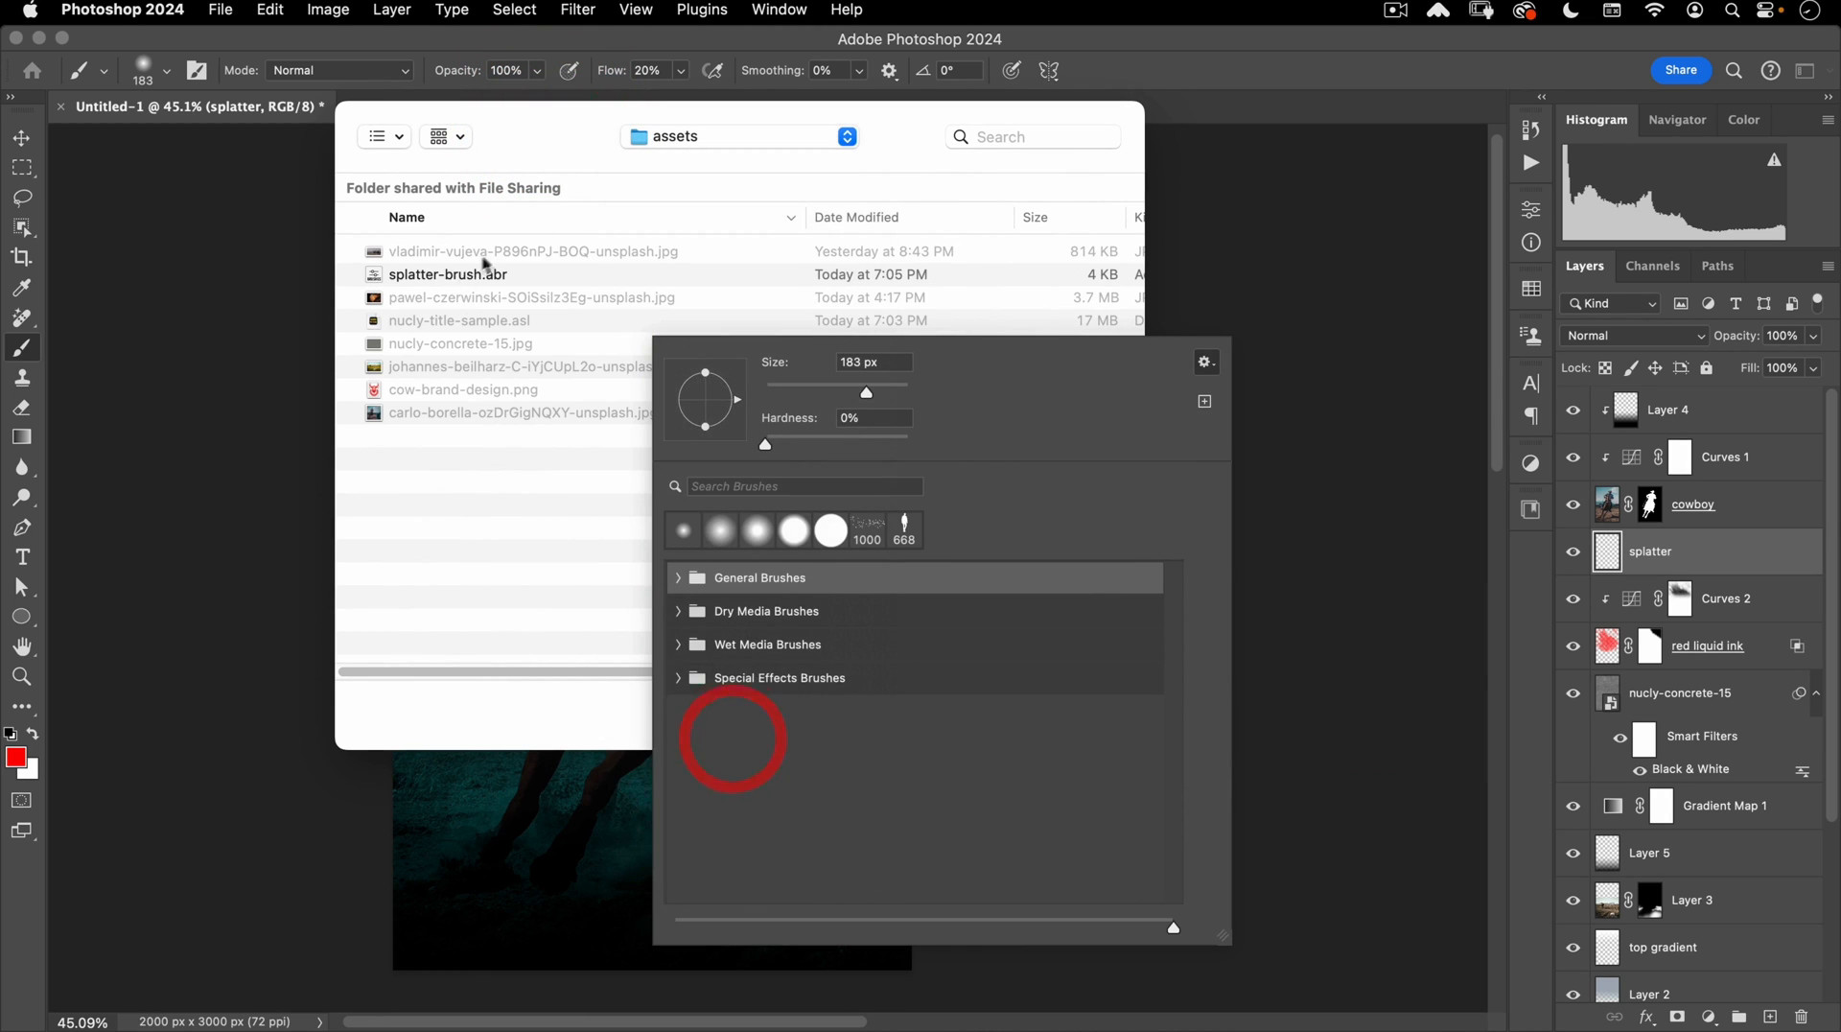
left_click(439, 275)
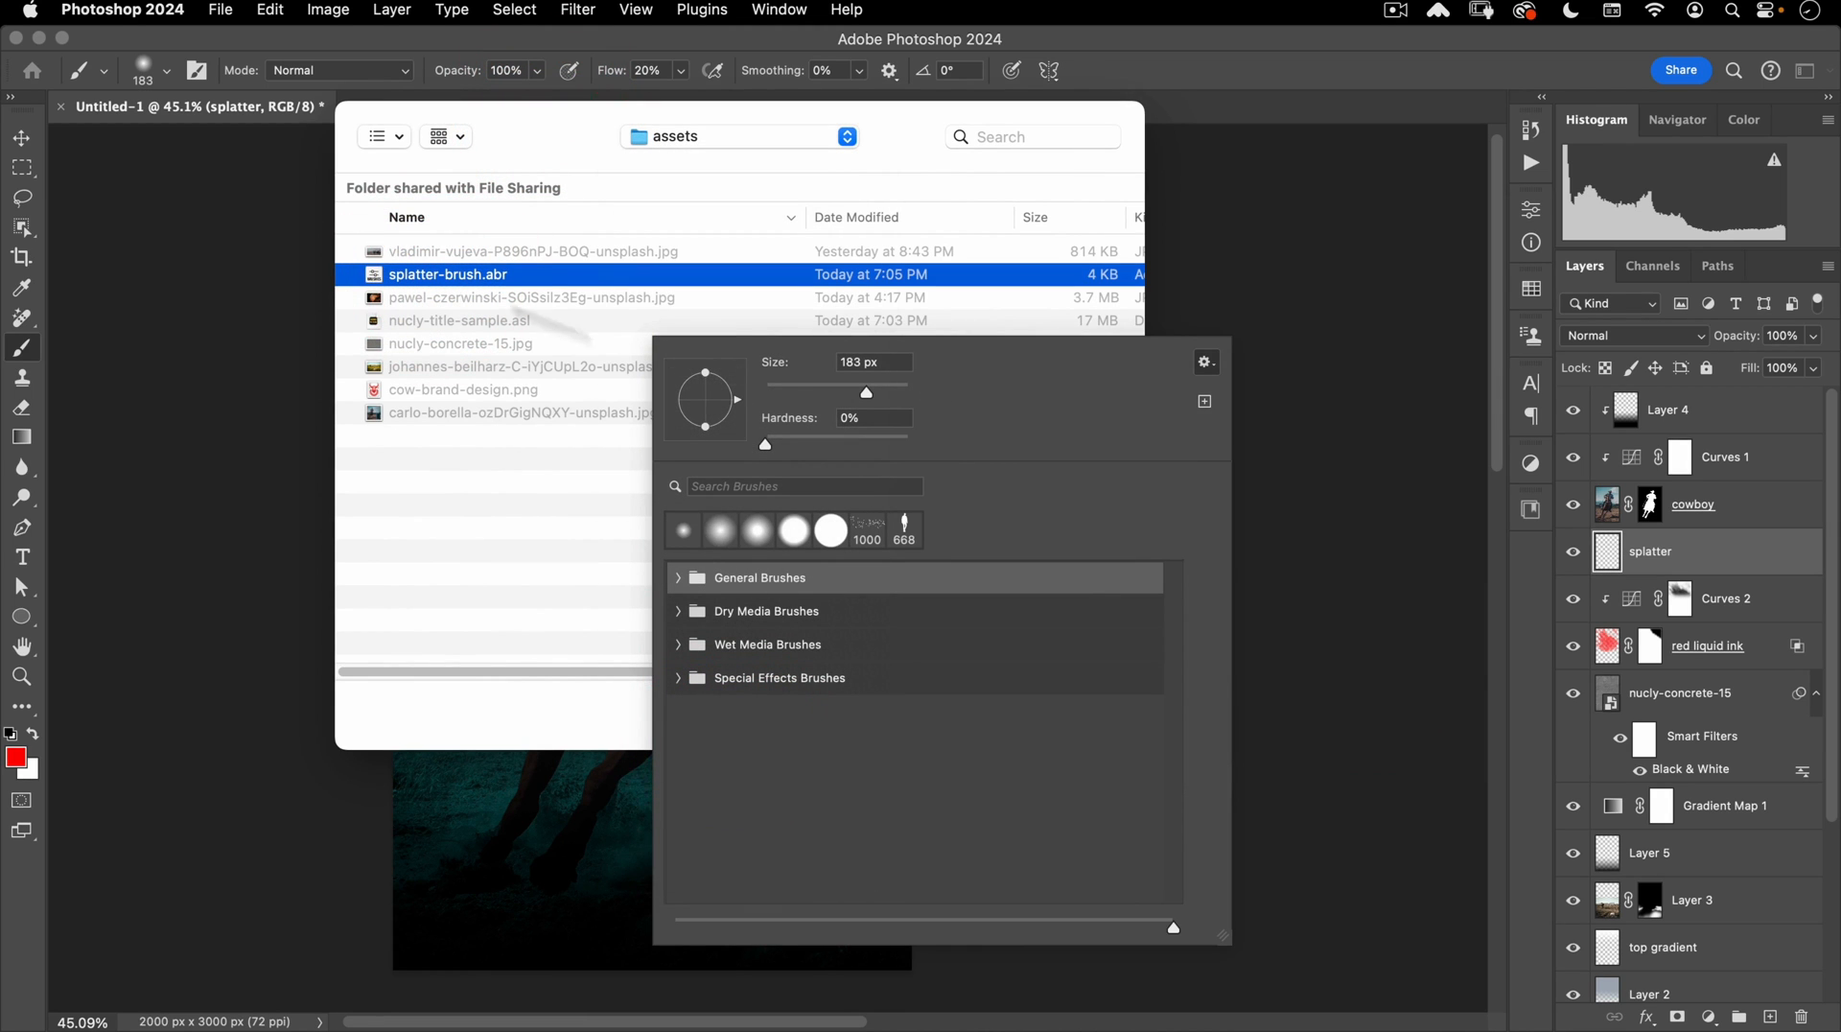
double_click(448, 276)
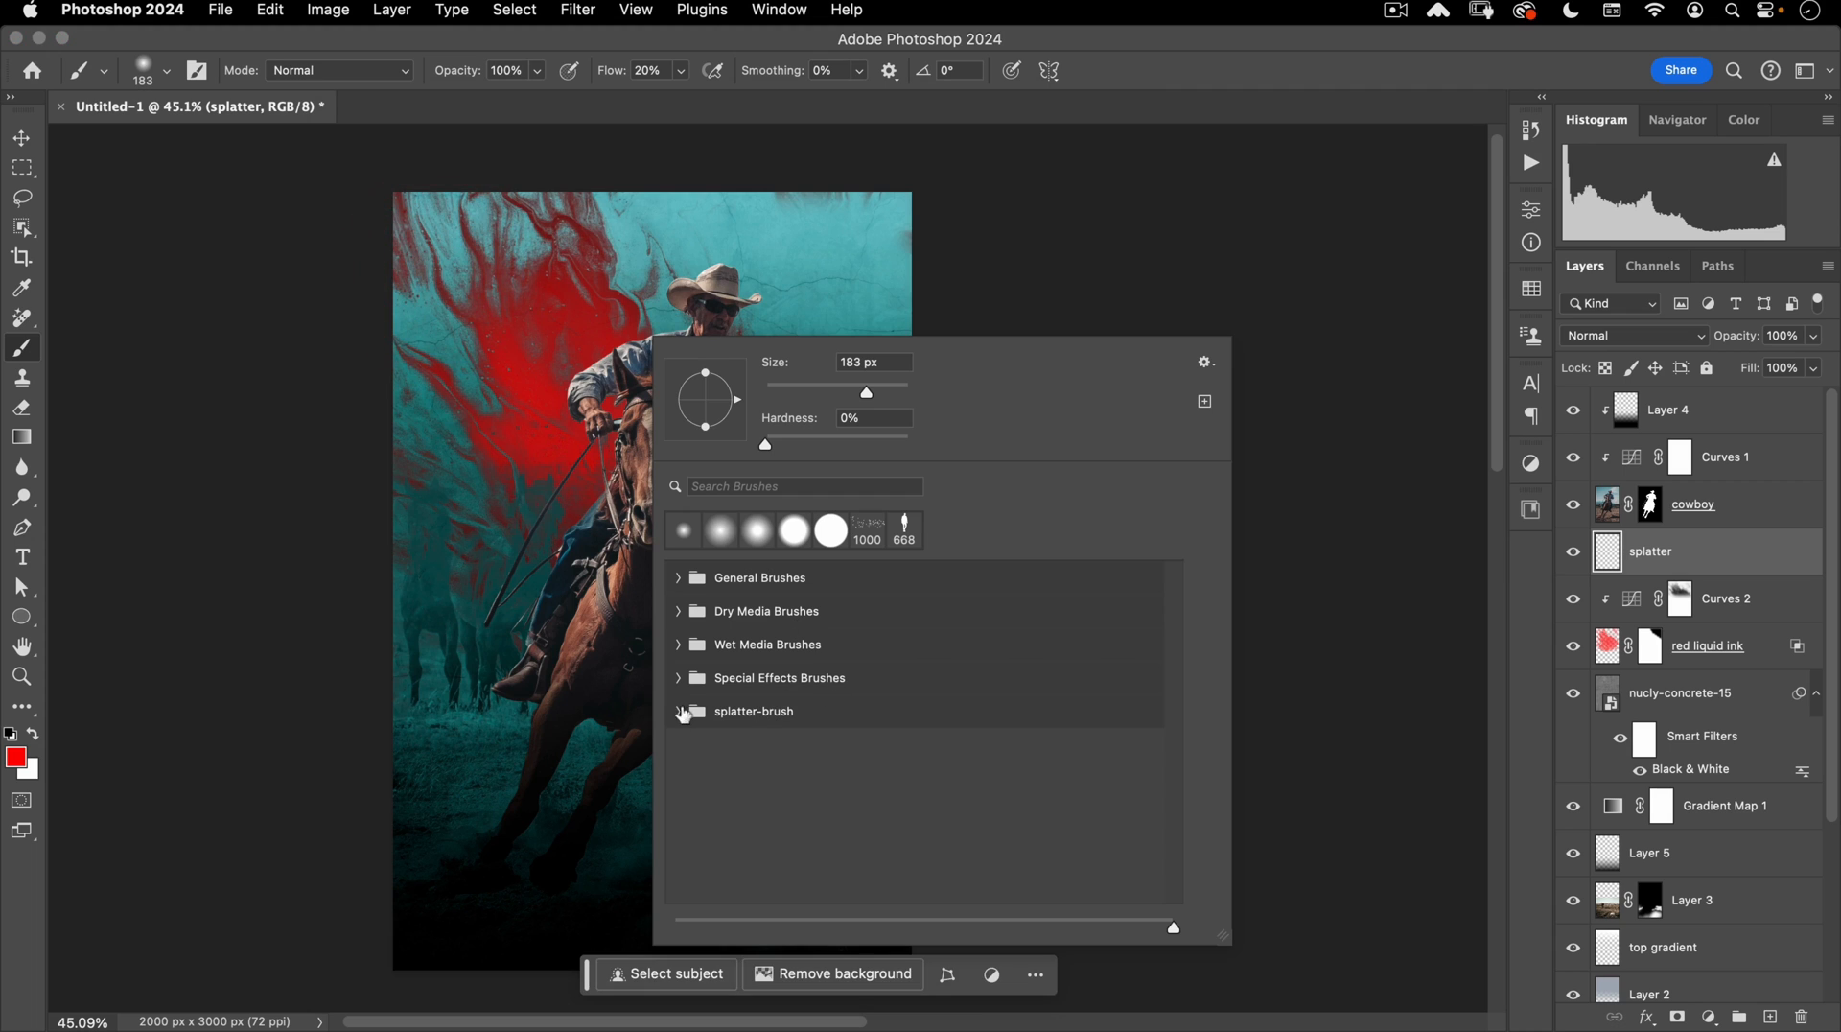
Choose the brush preset splatter brush 612, sample a red from the liquid ink, and set the brush size to about 276 px.
left_click(677, 712)
left_click(744, 755)
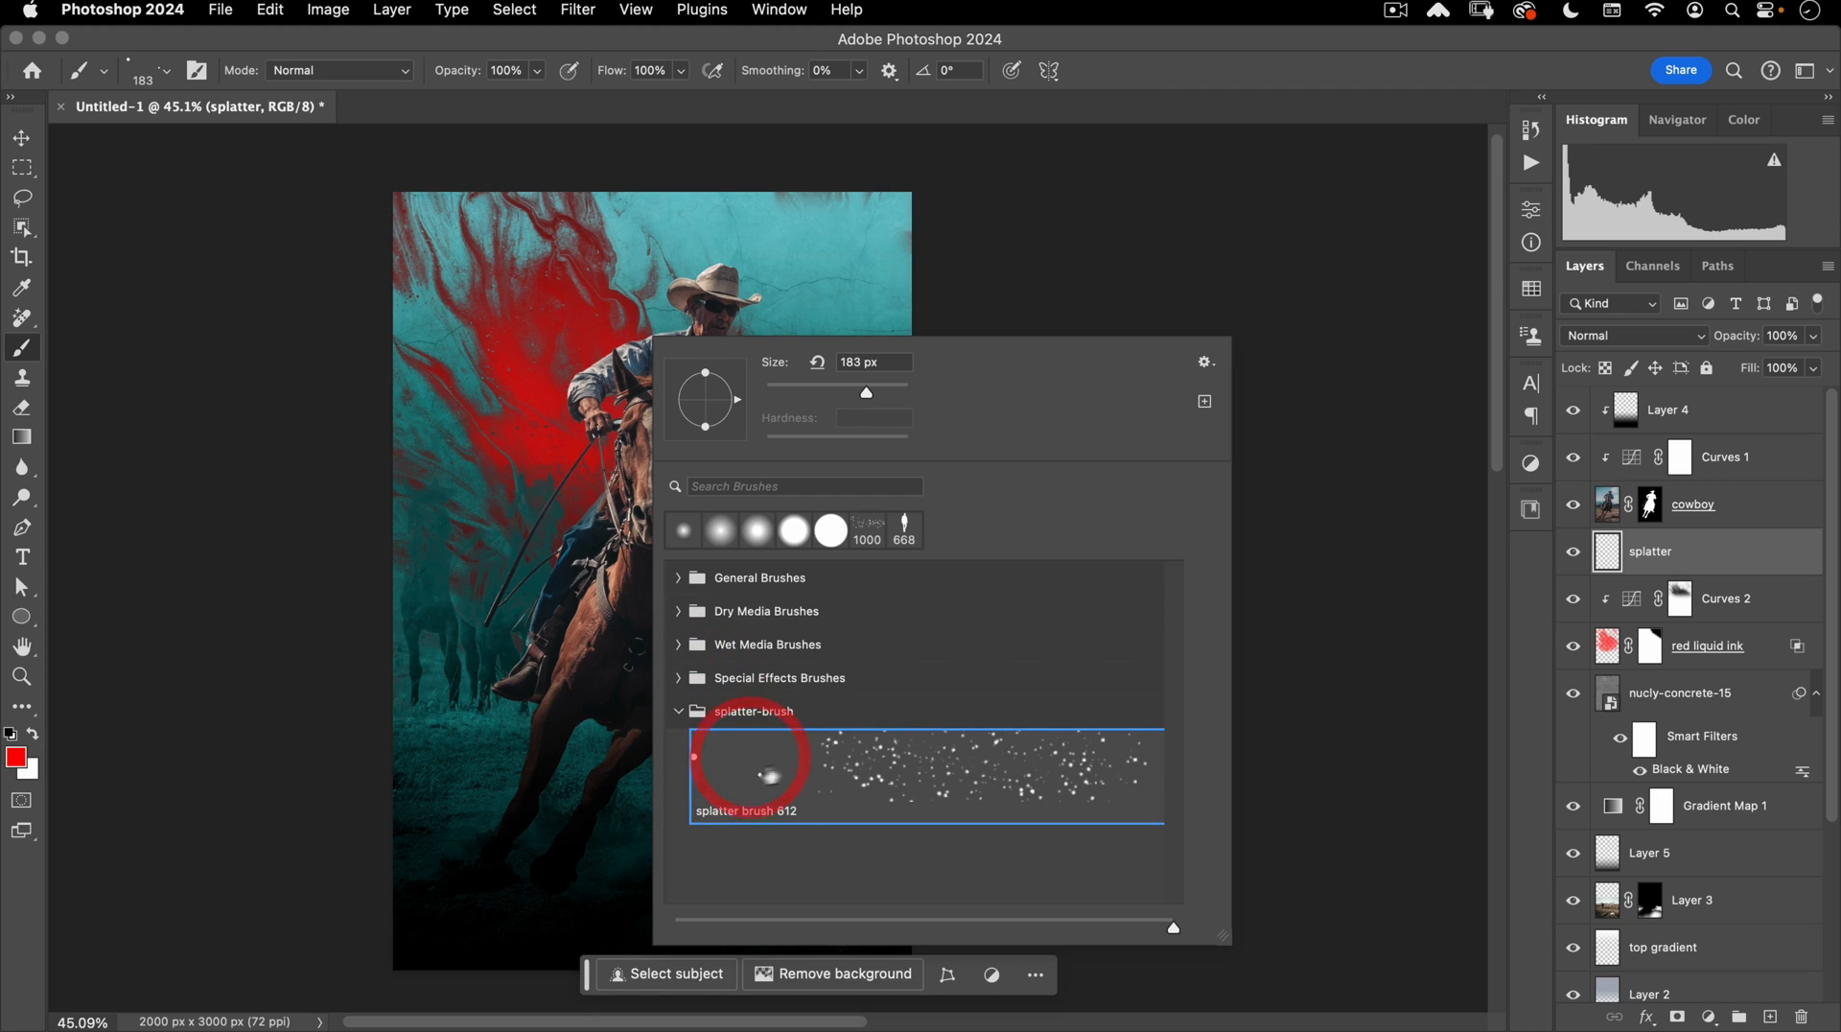
left_click(260, 100)
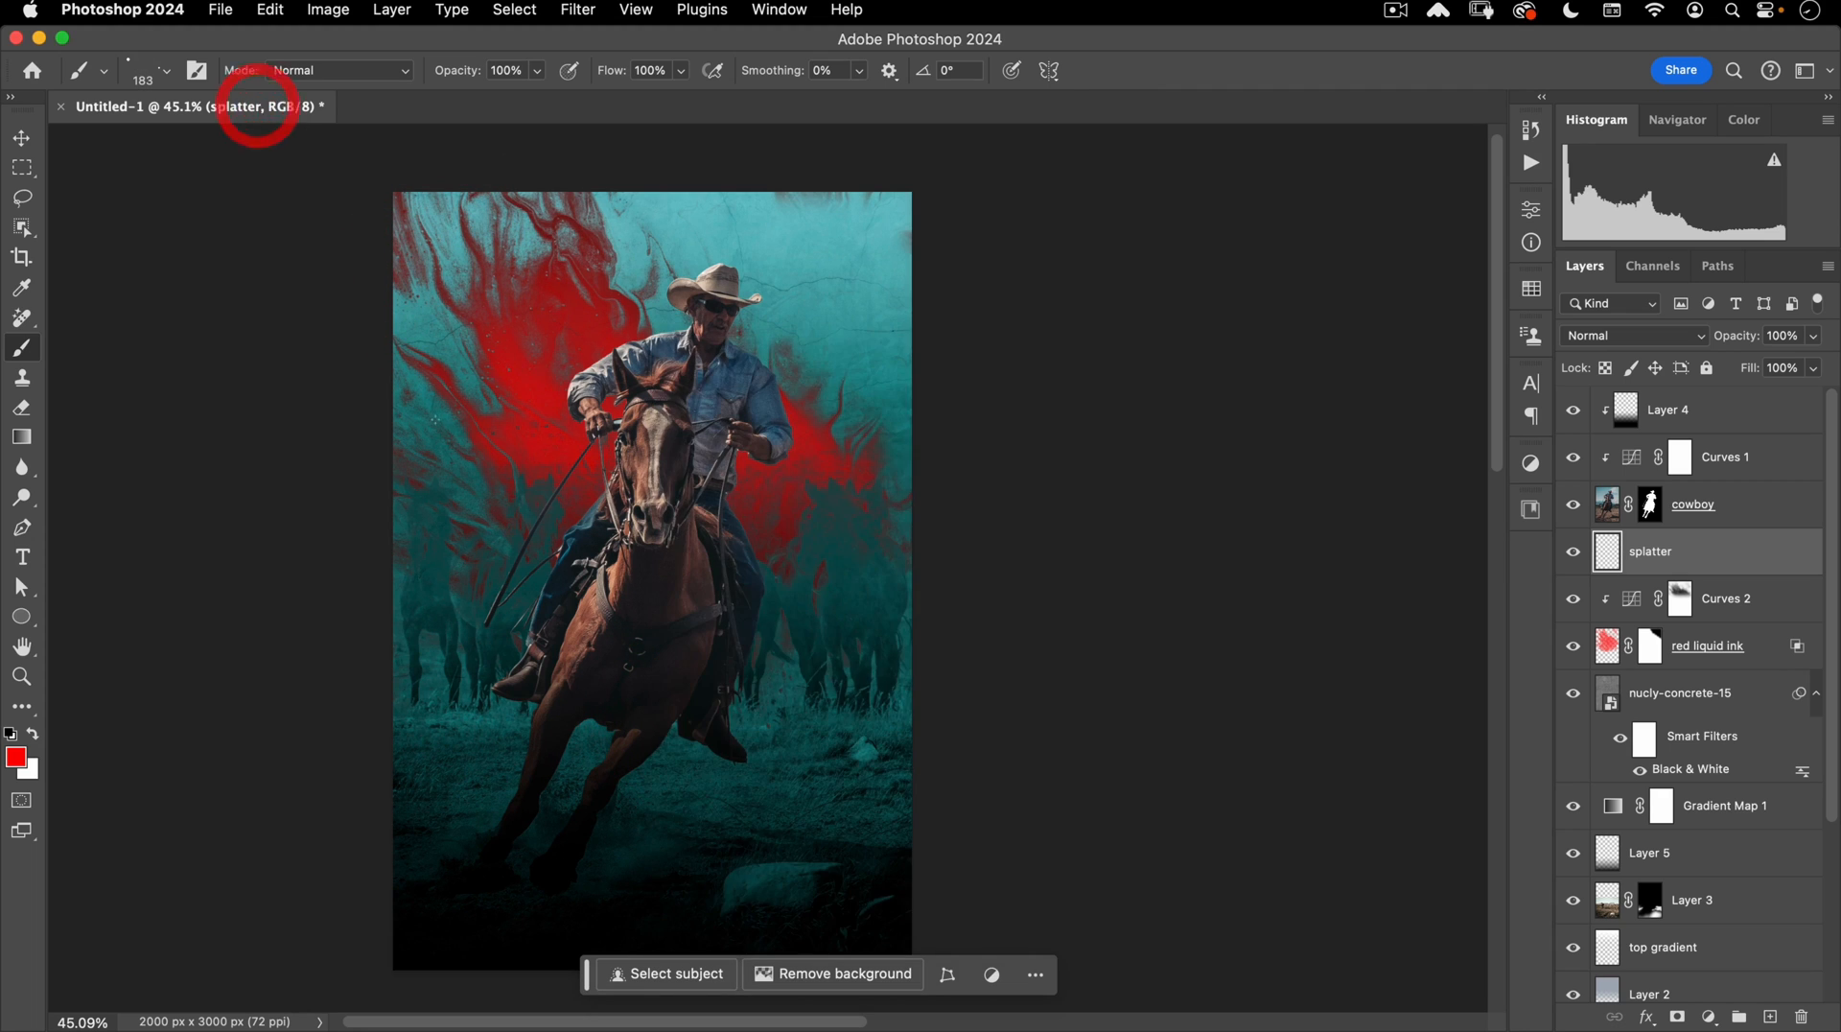
left_click(517, 374, "alt")
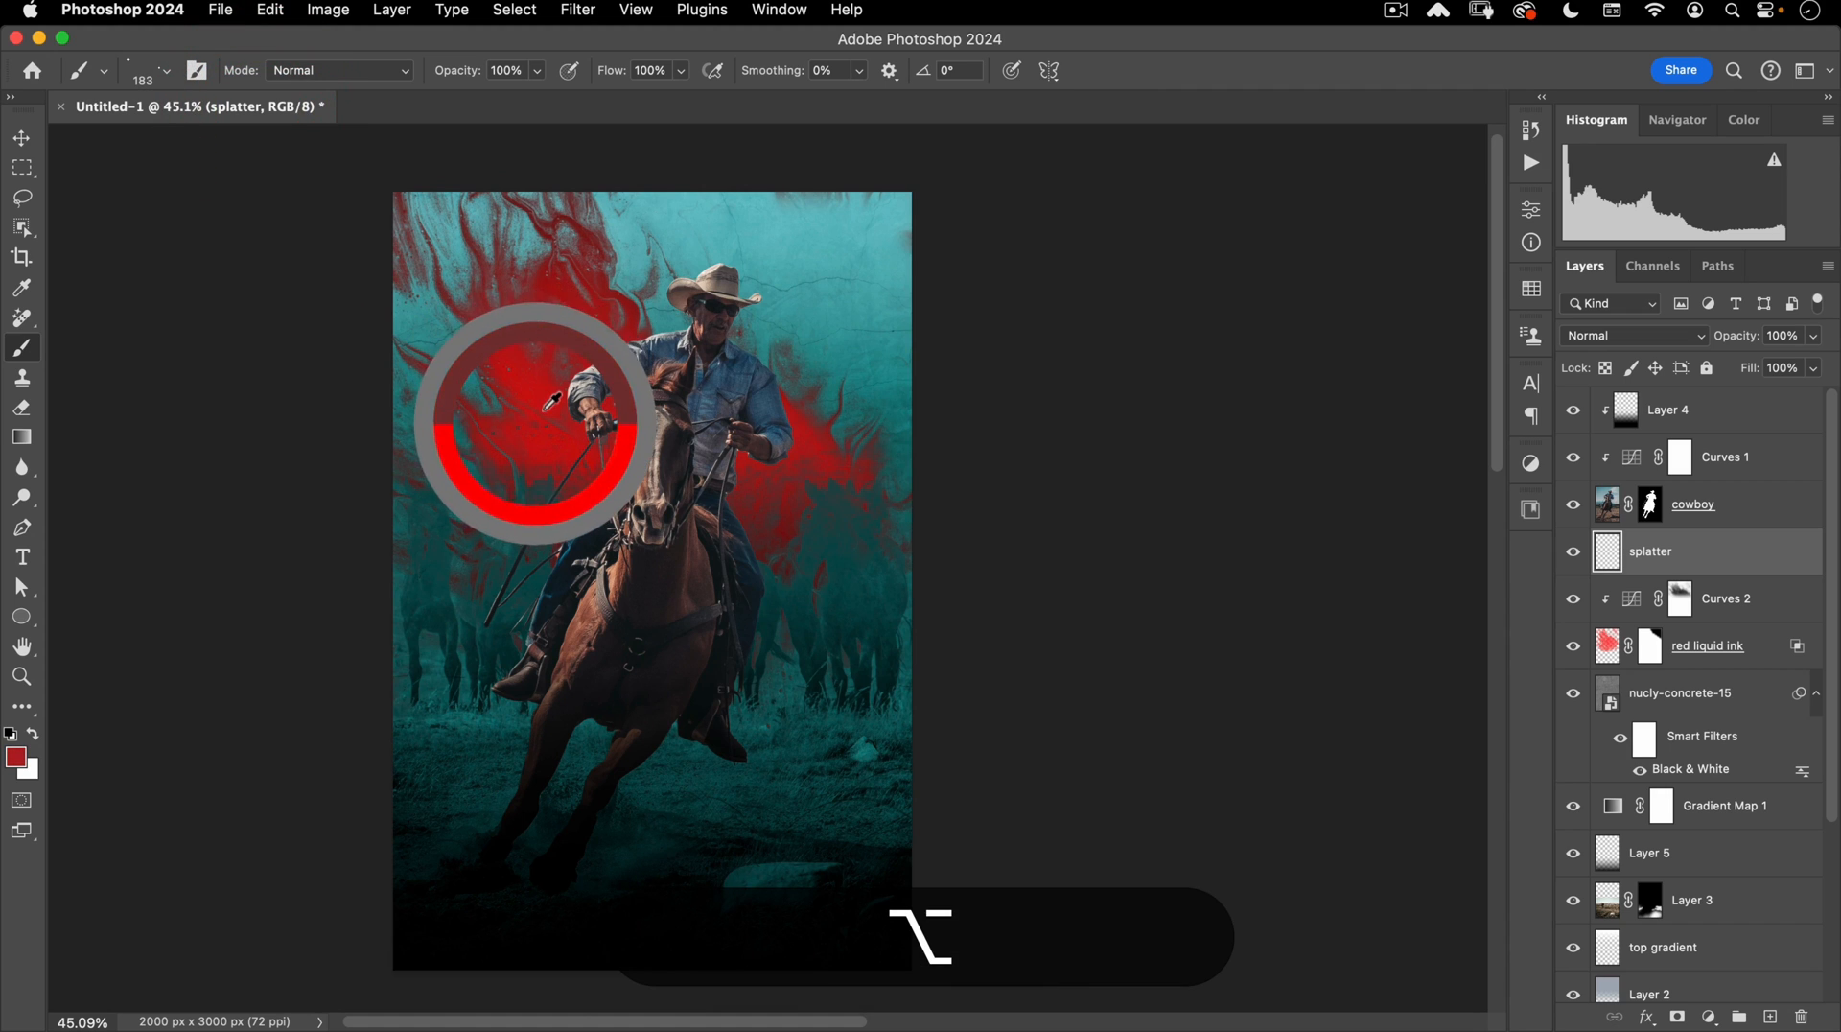
left_click_drag(825, 331, 877, 330)
Try single red splatter dabs around the cowboy's hat and the sky above it.
left_click(834, 336)
key("super+z")
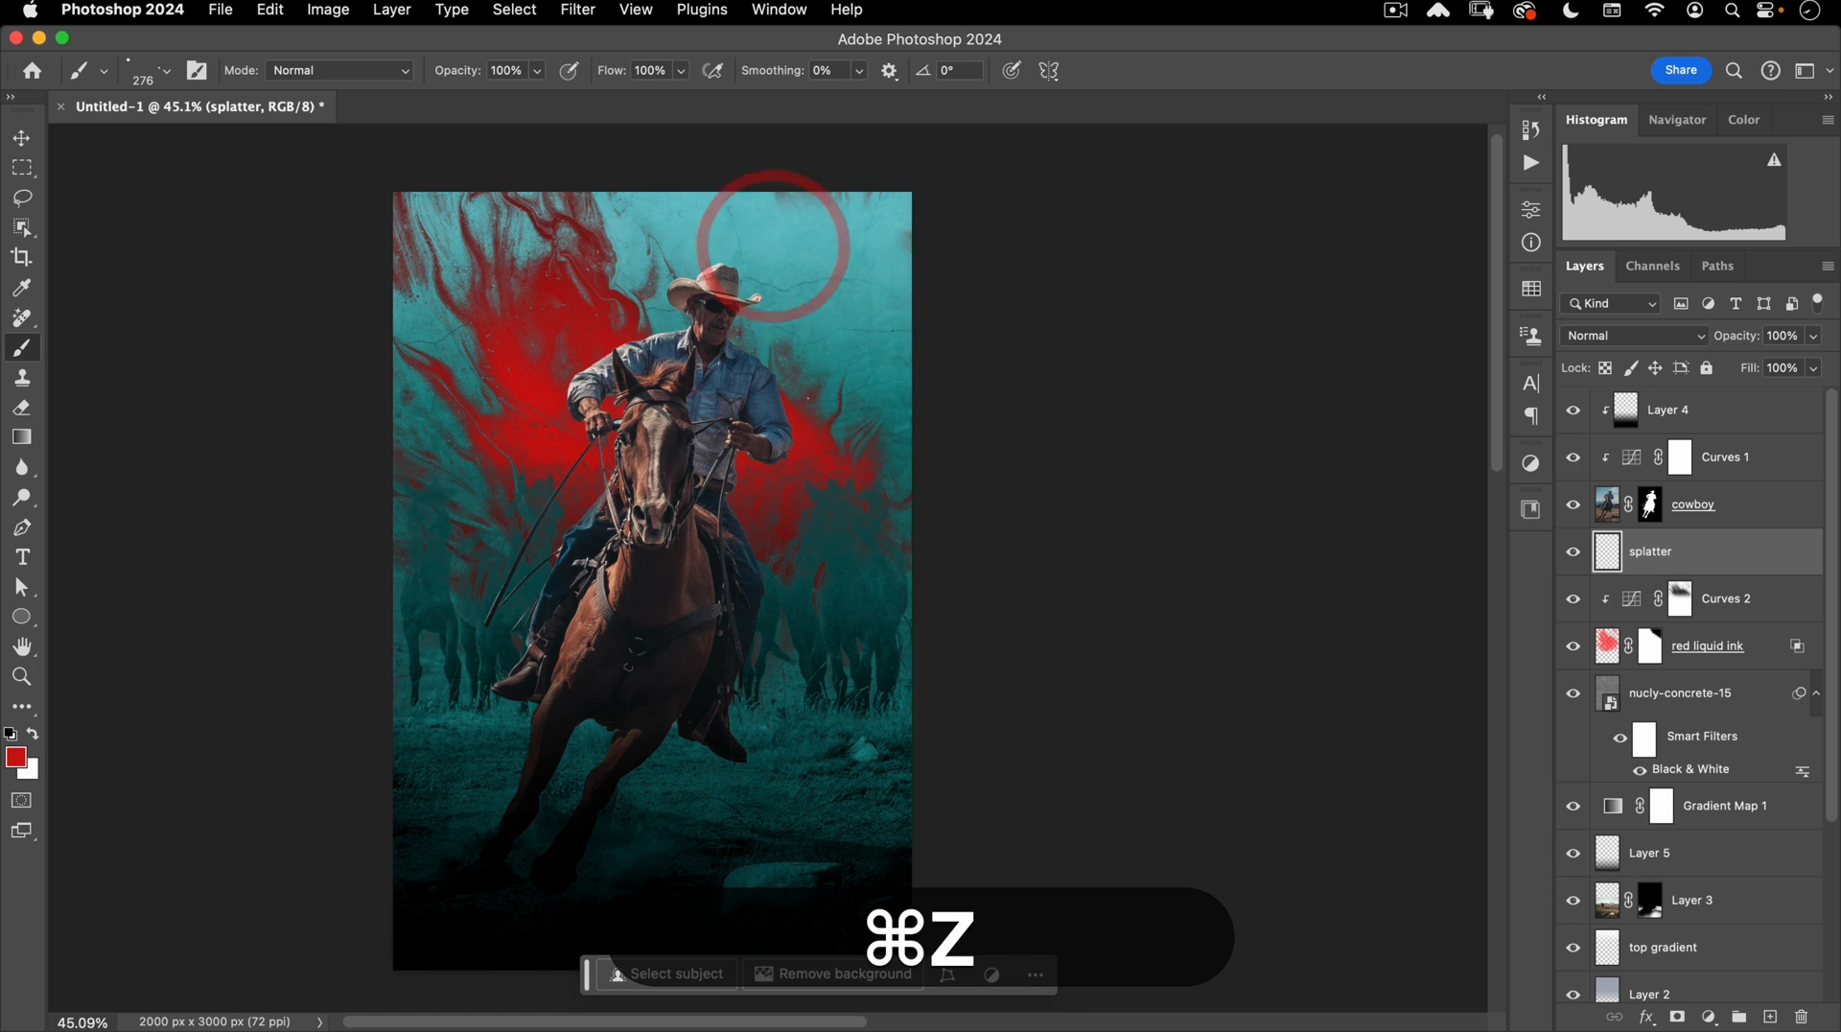
key("super+z")
left_click(717, 279)
key("super+z")
left_click(691, 180)
key("super+z")
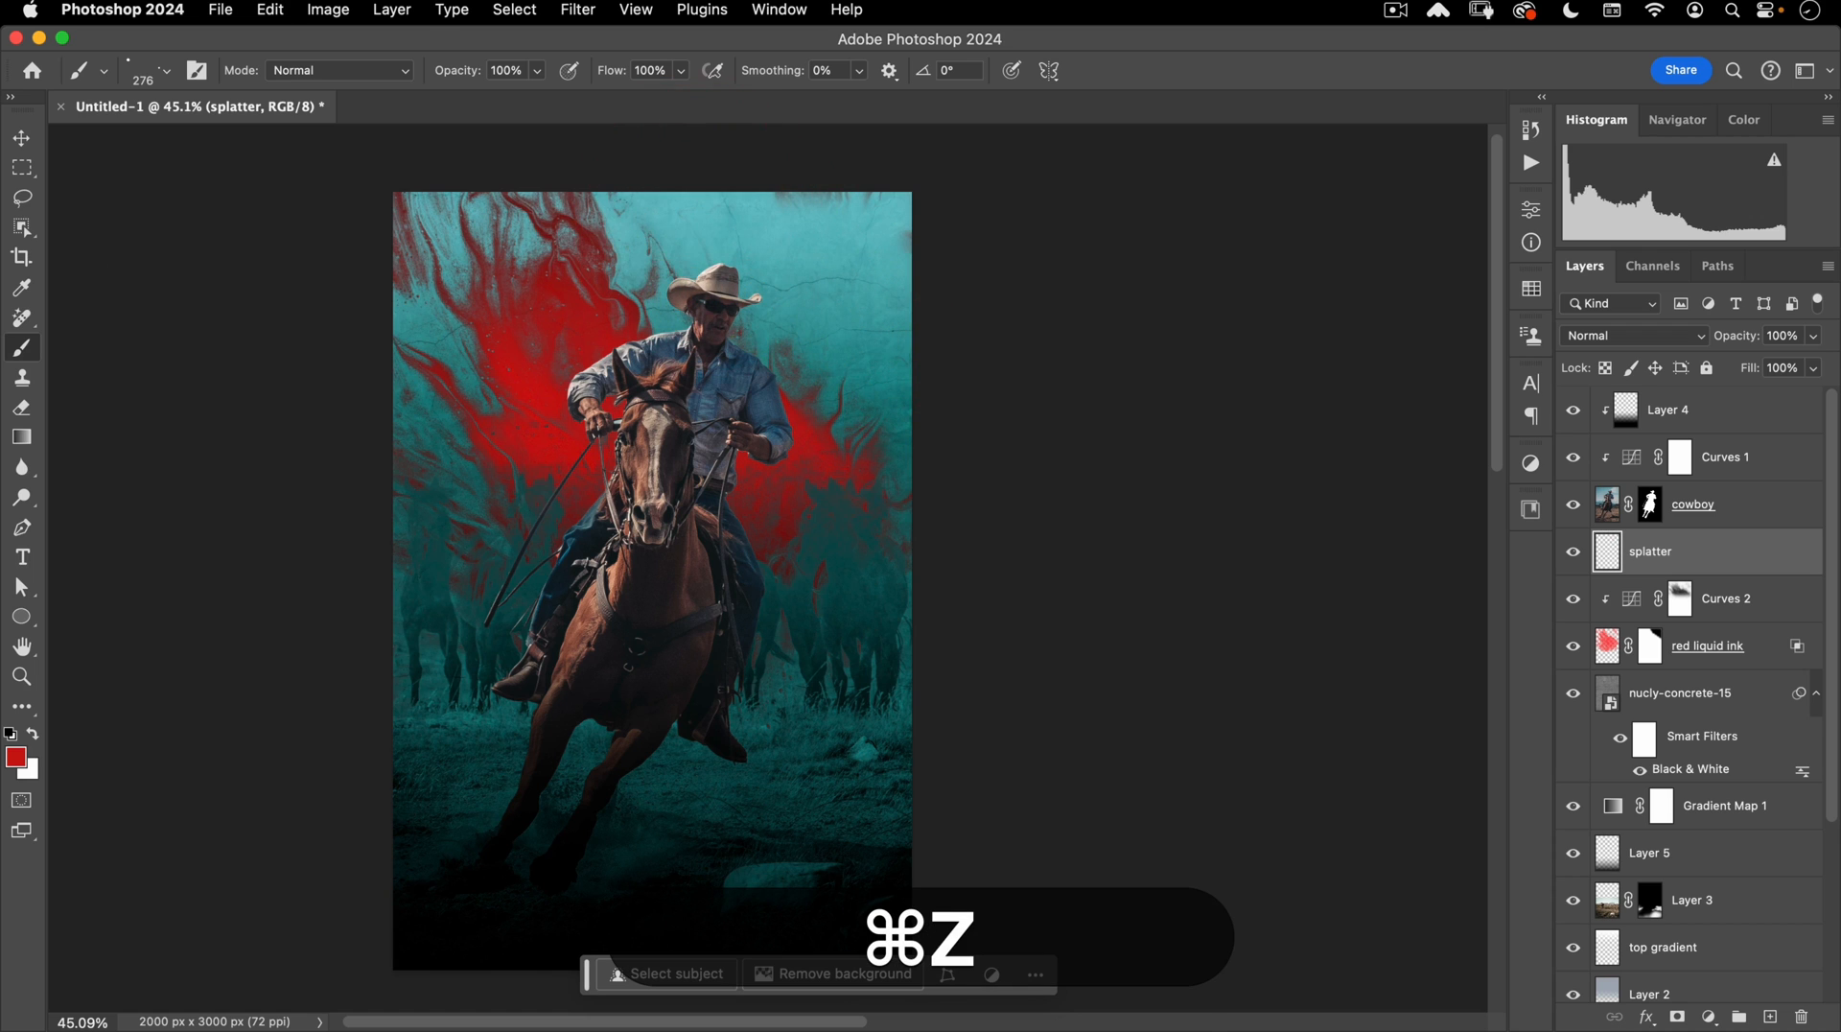
Stamp red splatter drops on the splatter layer across the sky on both sides of the cowboy's hat.
left_click(659, 248)
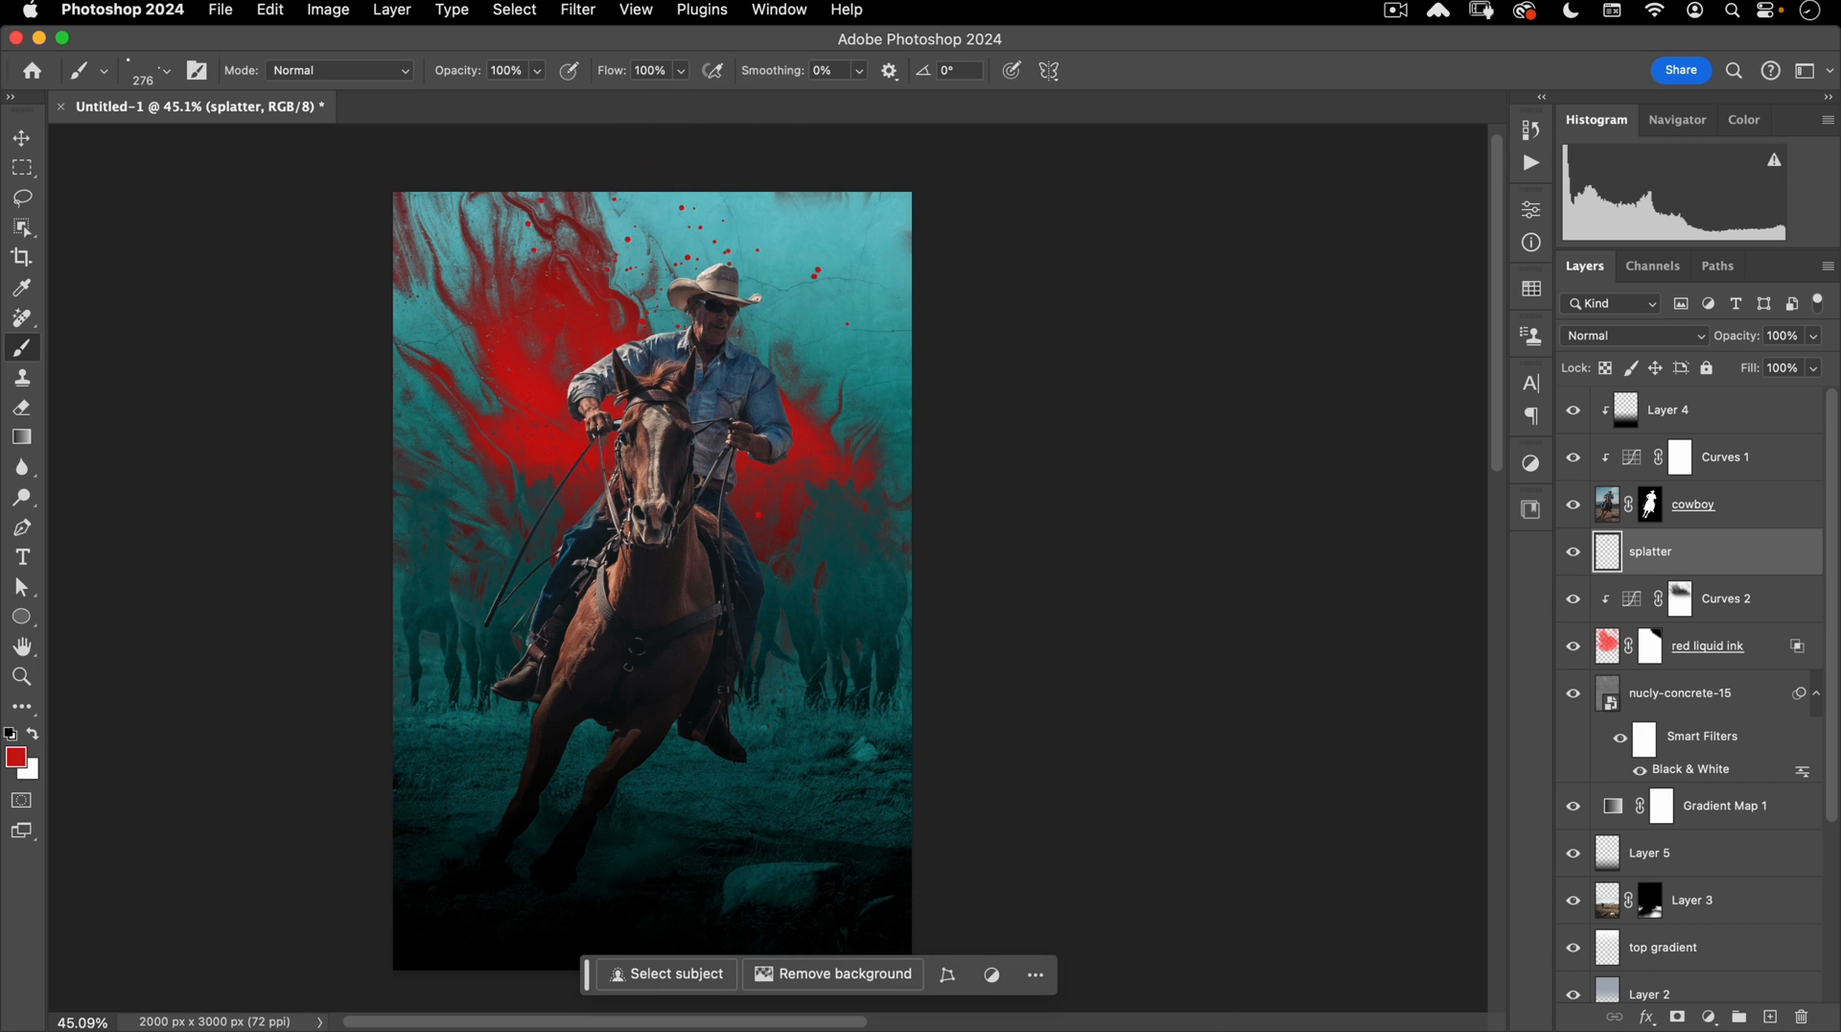
left_click(801, 287)
key("v")
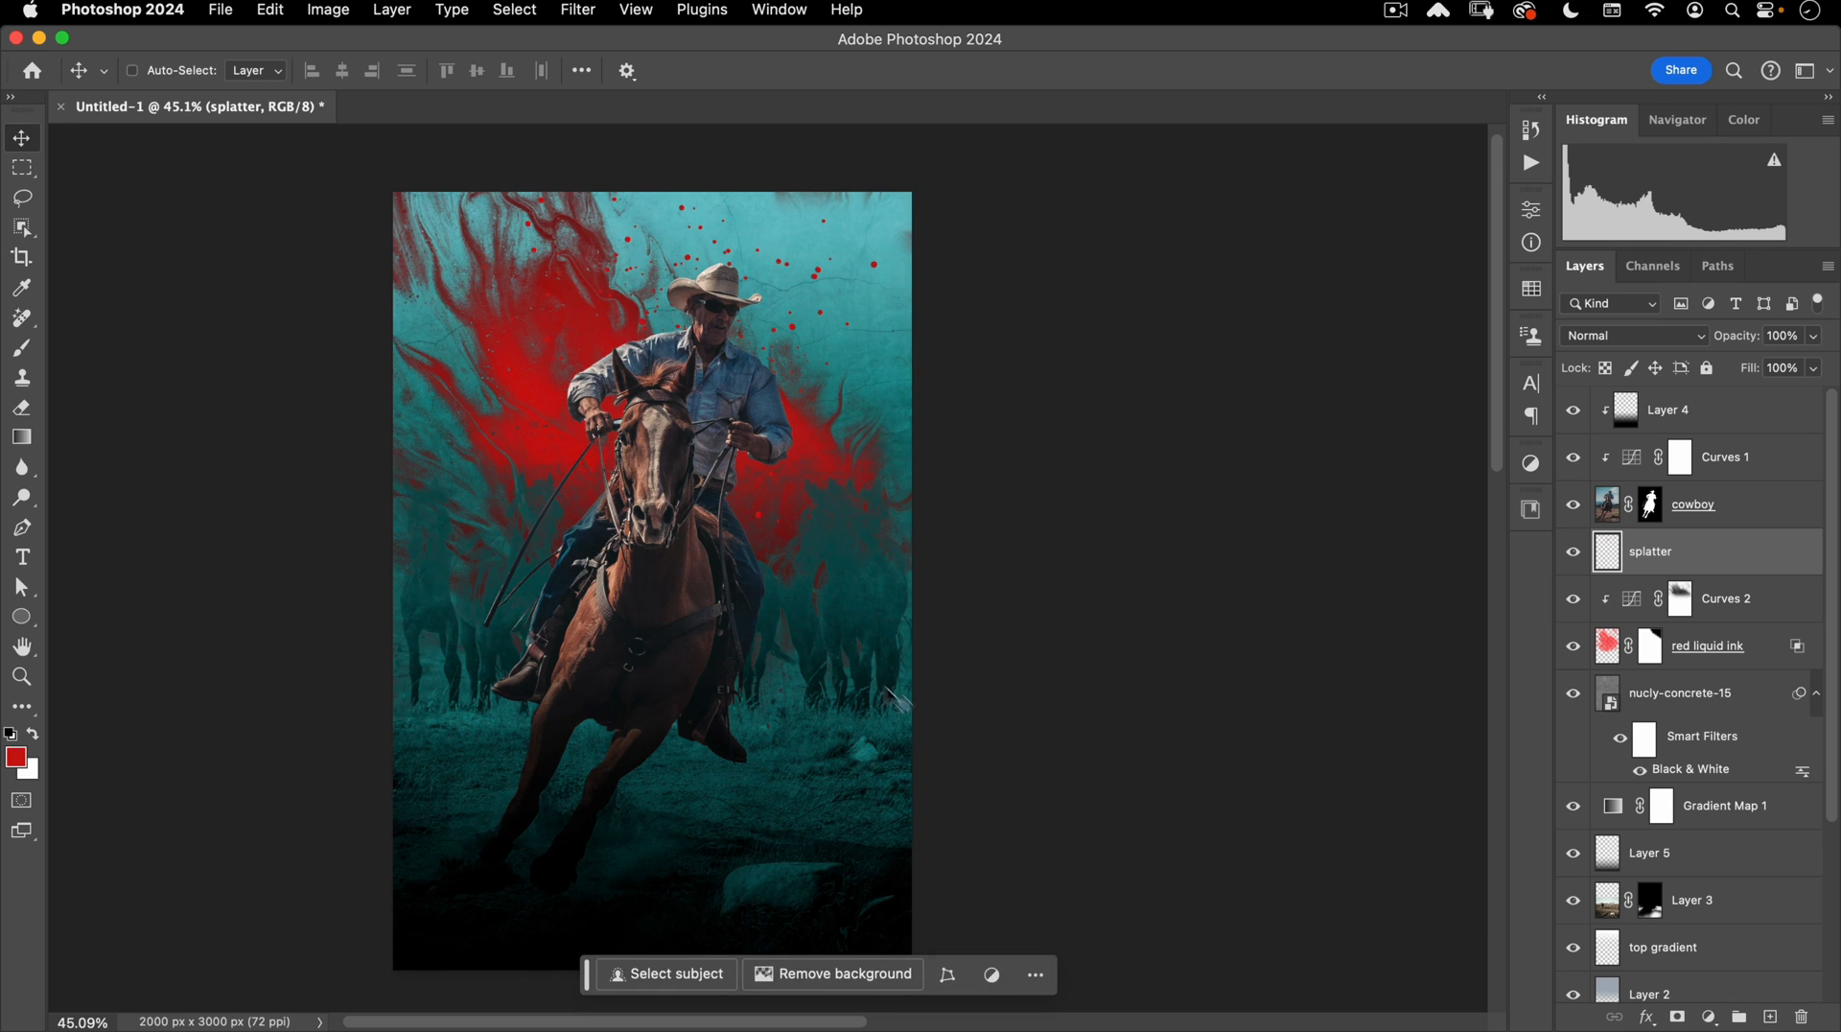
scroll(855, 596, "left", 3)
left_click(855, 596)
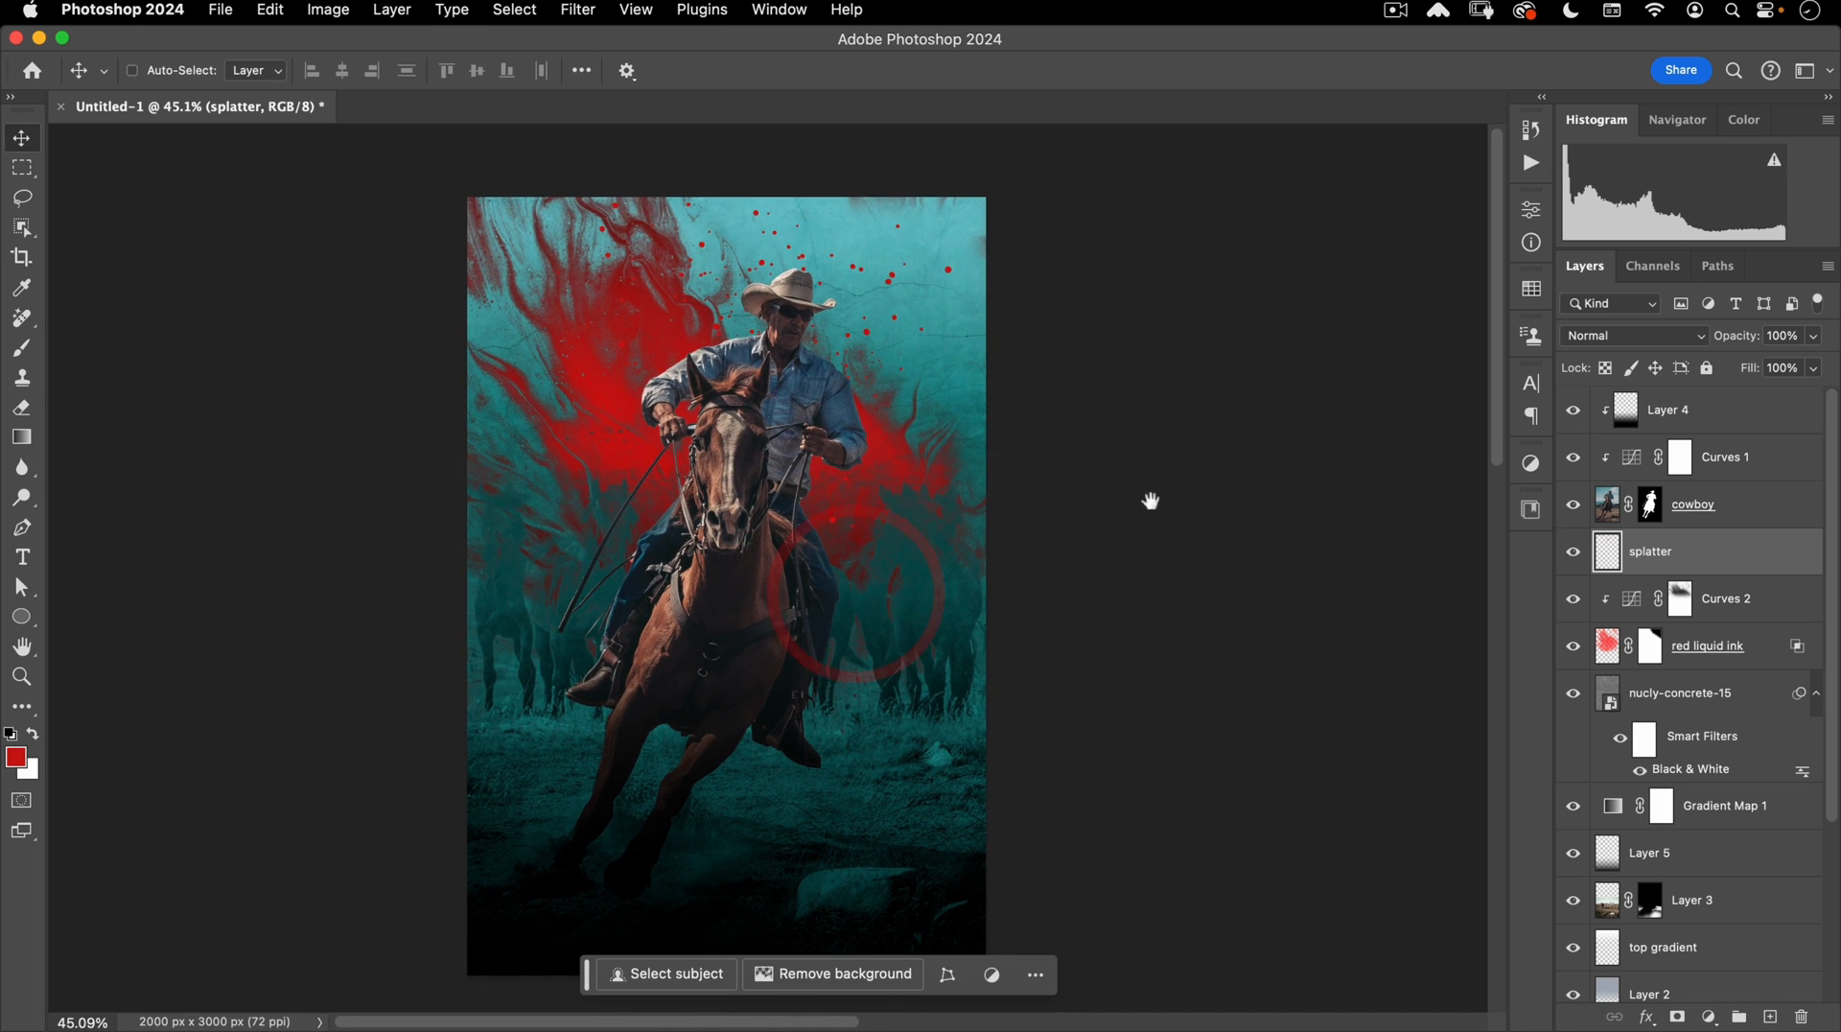
Increase the cowboy's contrast in Curves 1 with a shadow point at input 59, output 44 and a highlight point at 166, 176.
left_click(1631, 459)
double_click(1632, 459)
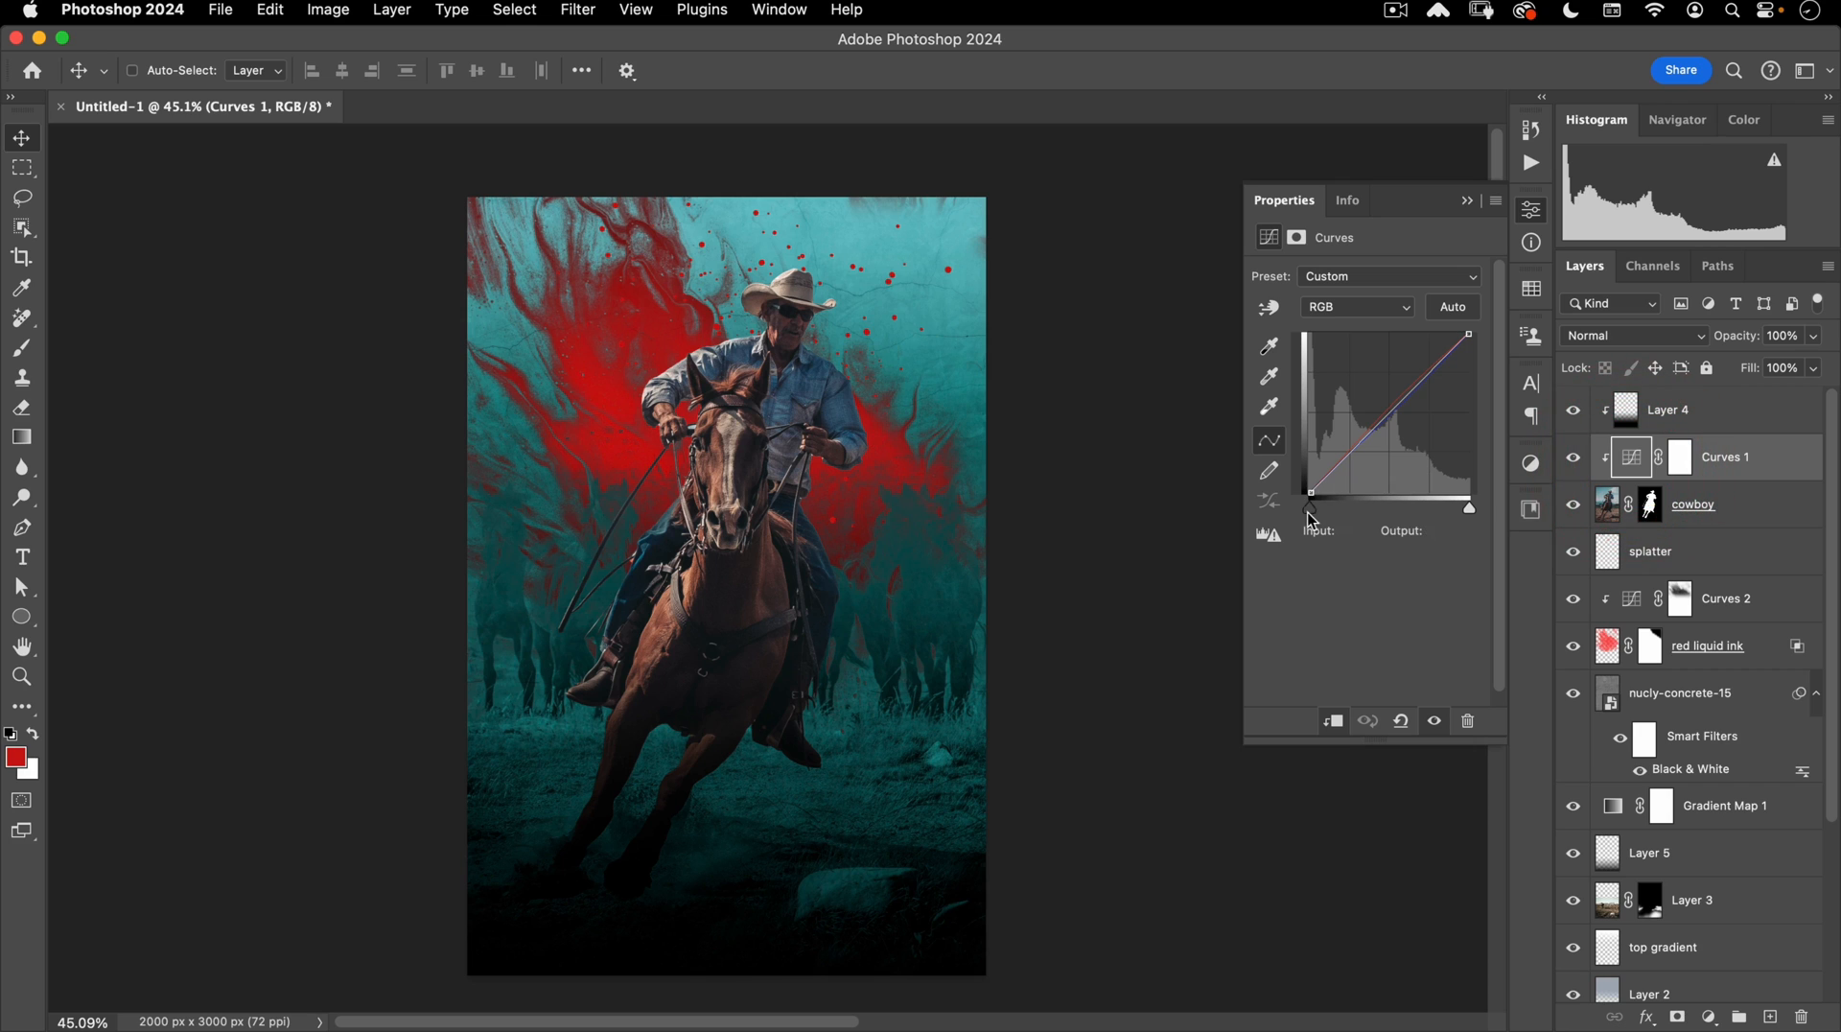
left_click(1343, 463)
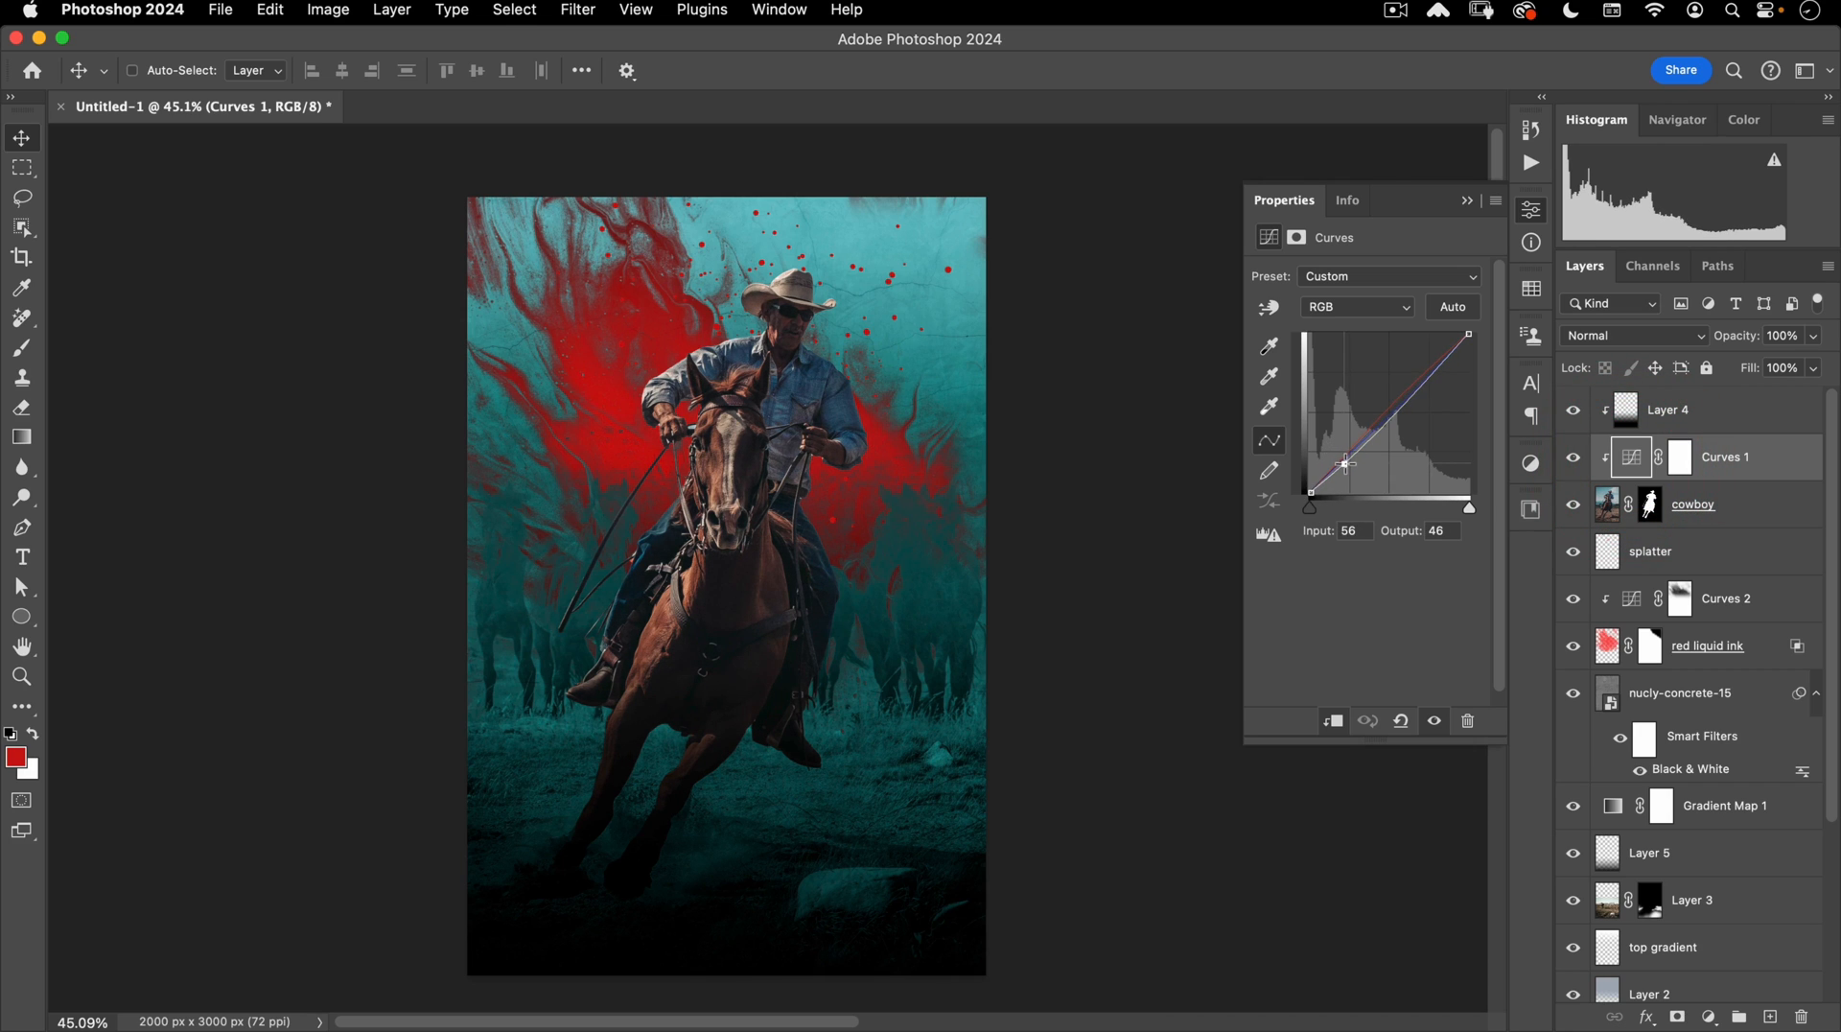
left_click_drag(1346, 463, 1348, 466)
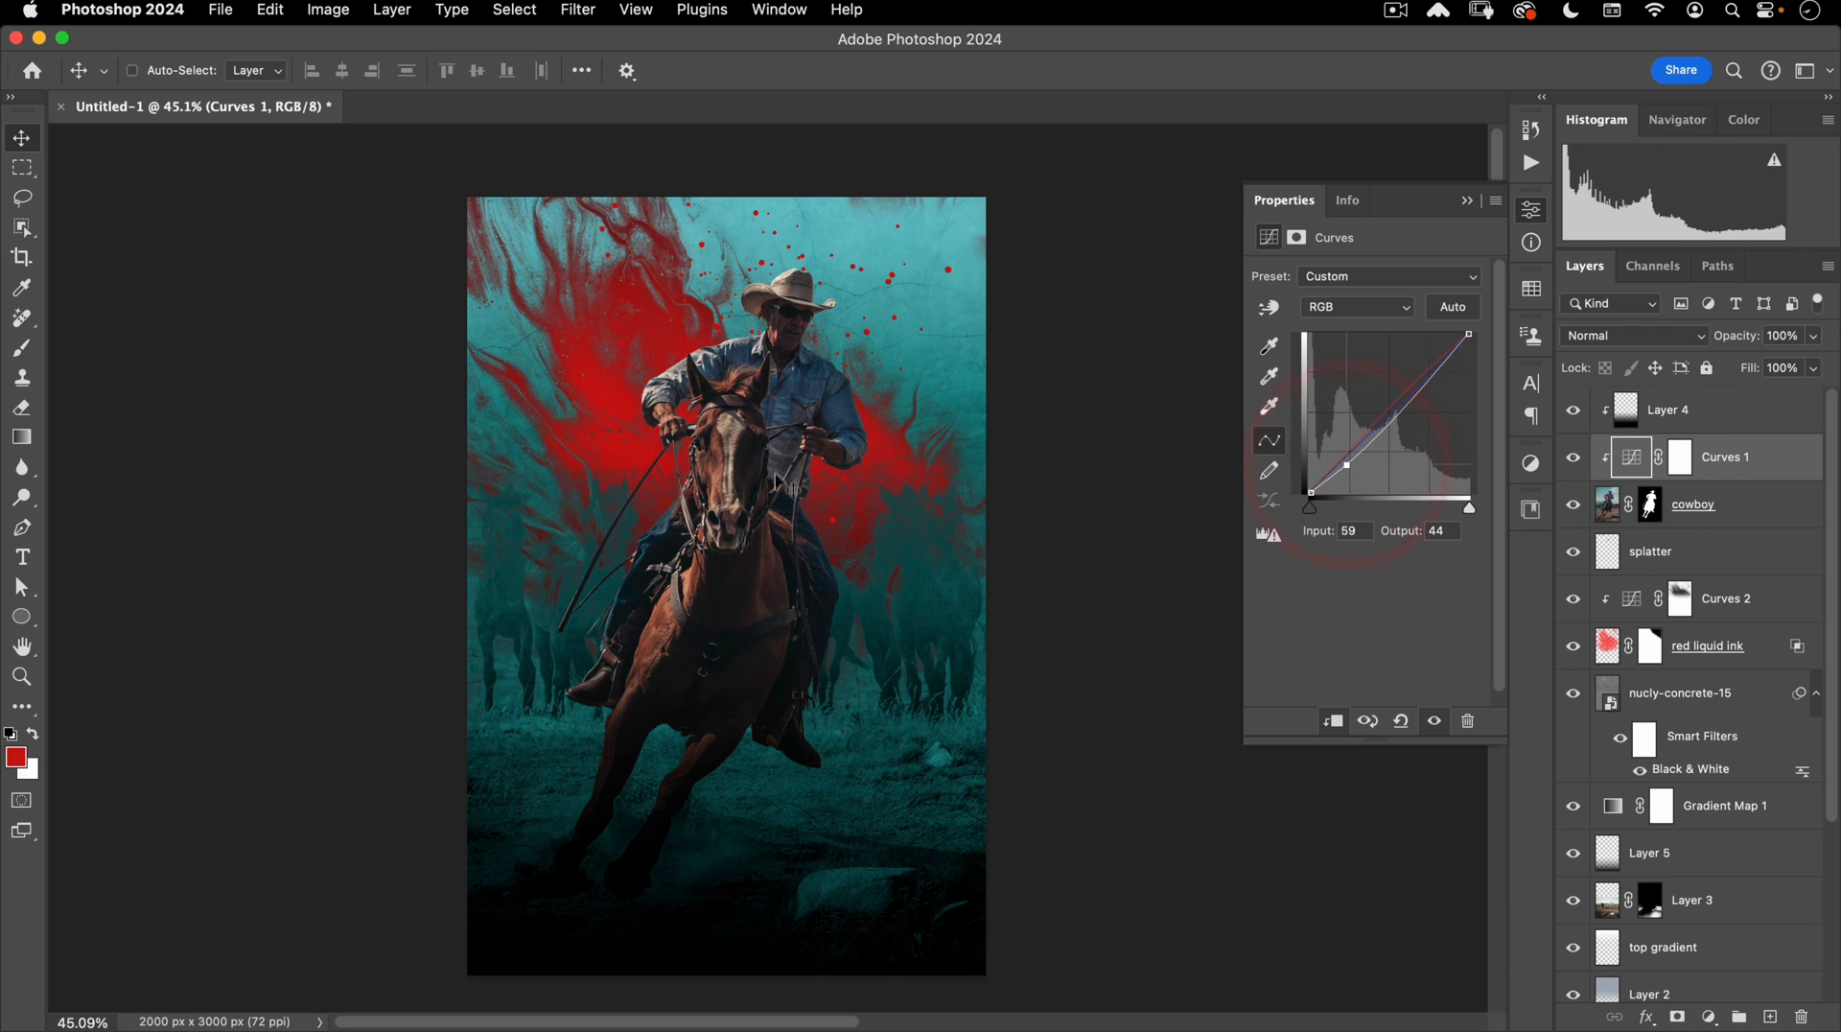
left_click_drag(1418, 393, 1415, 384)
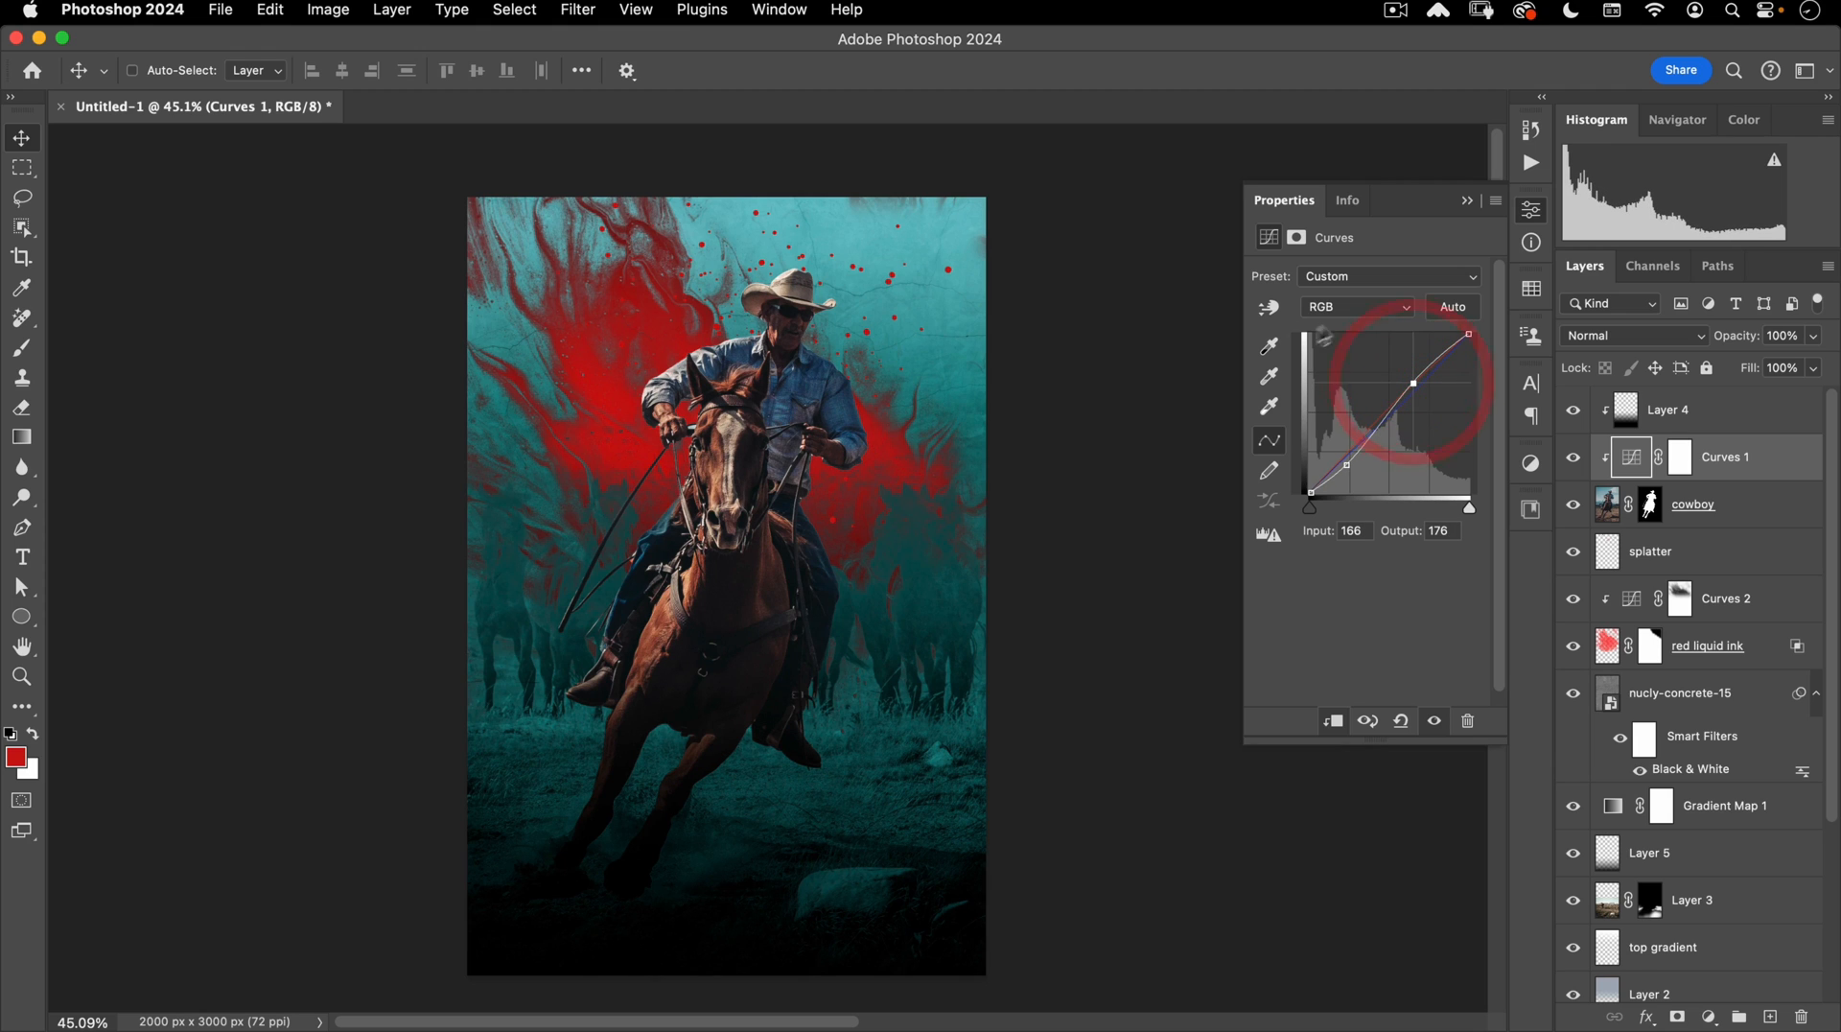
left_click(1529, 219)
key("space")
left_click_drag(820, 539, 792, 529)
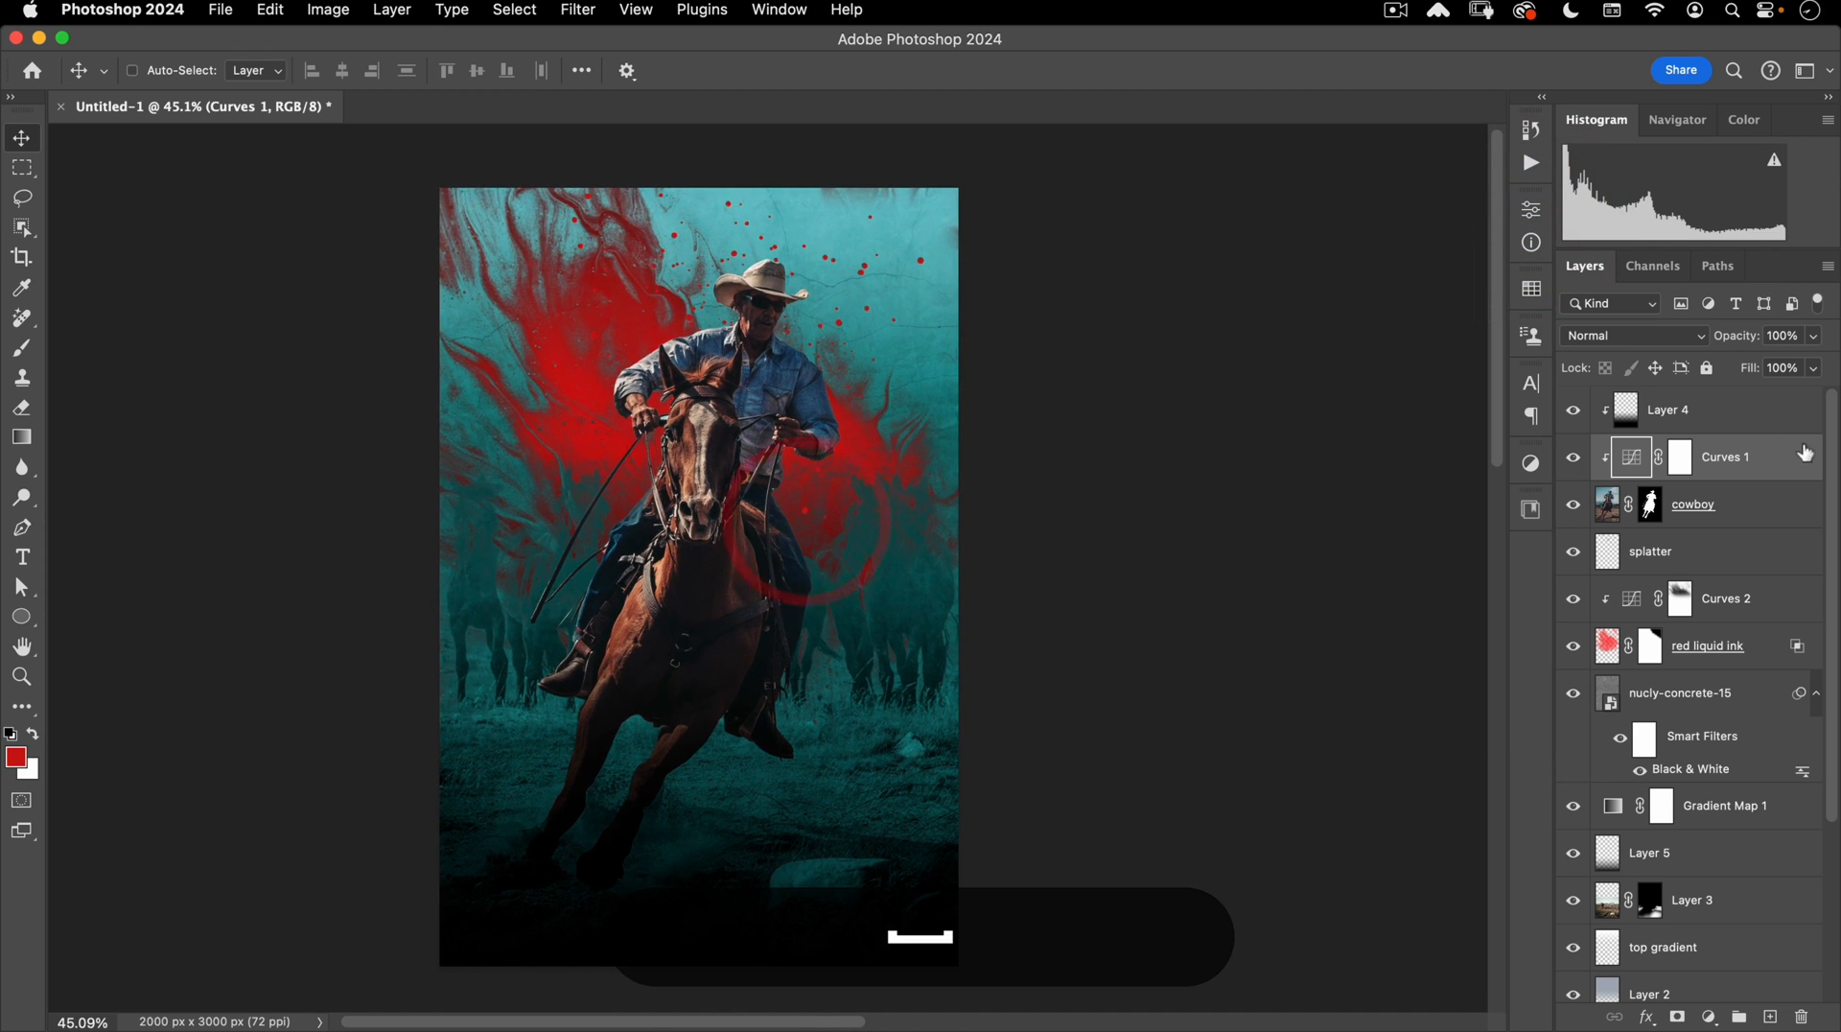
Place cow-brand-design.png from the assets folder as an embedded image above Layer 4.
left_click(1742, 414)
left_click_drag(532, 868, 565, 818)
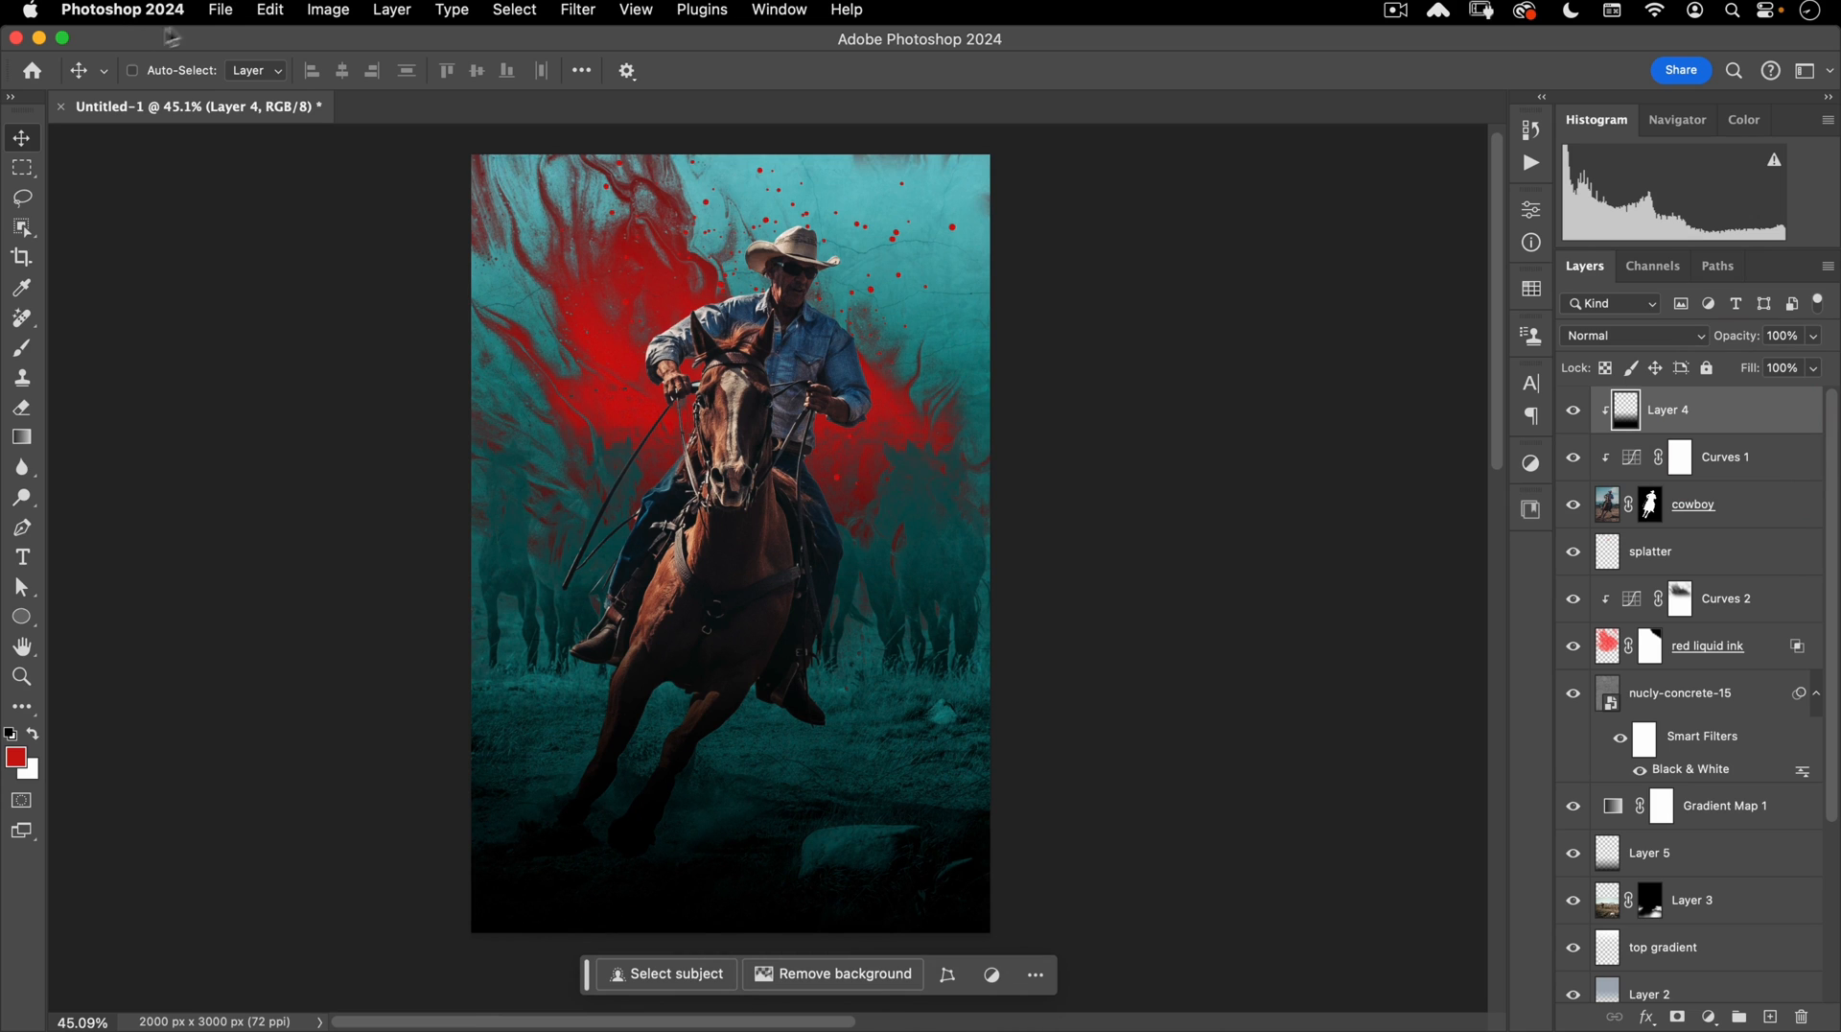
left_click(221, 11)
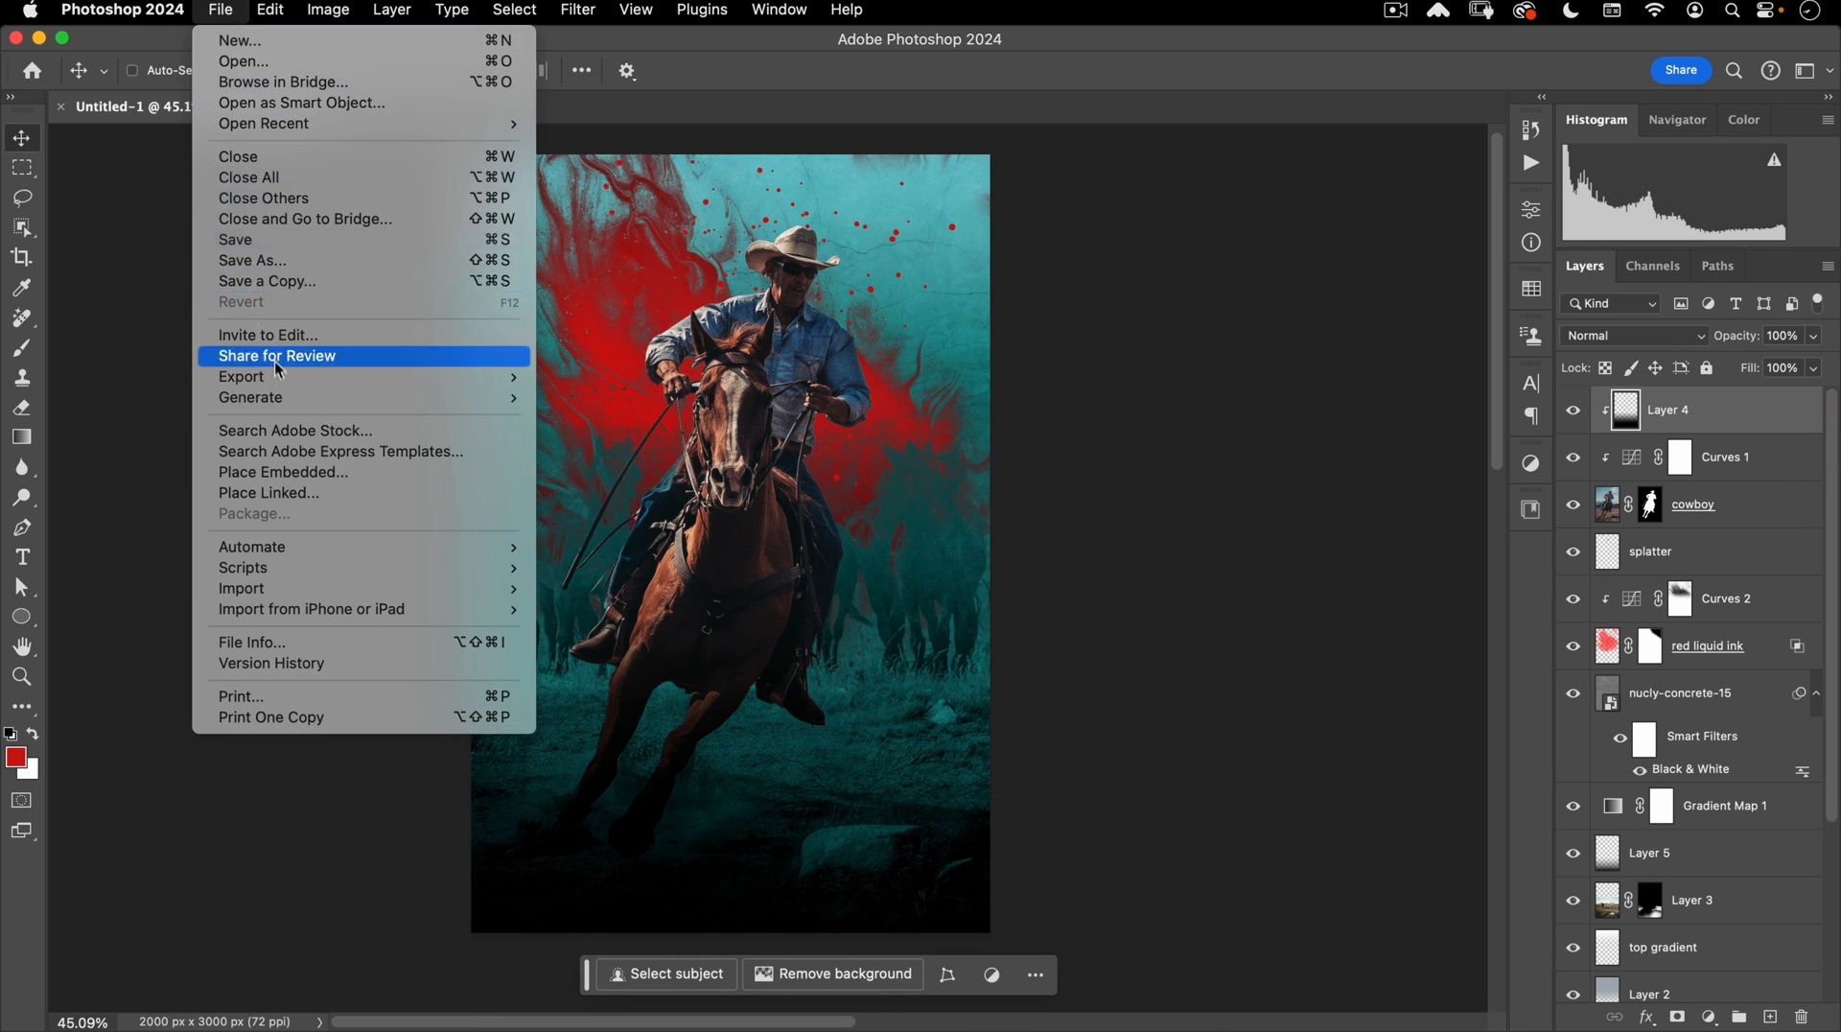
left_click(284, 474)
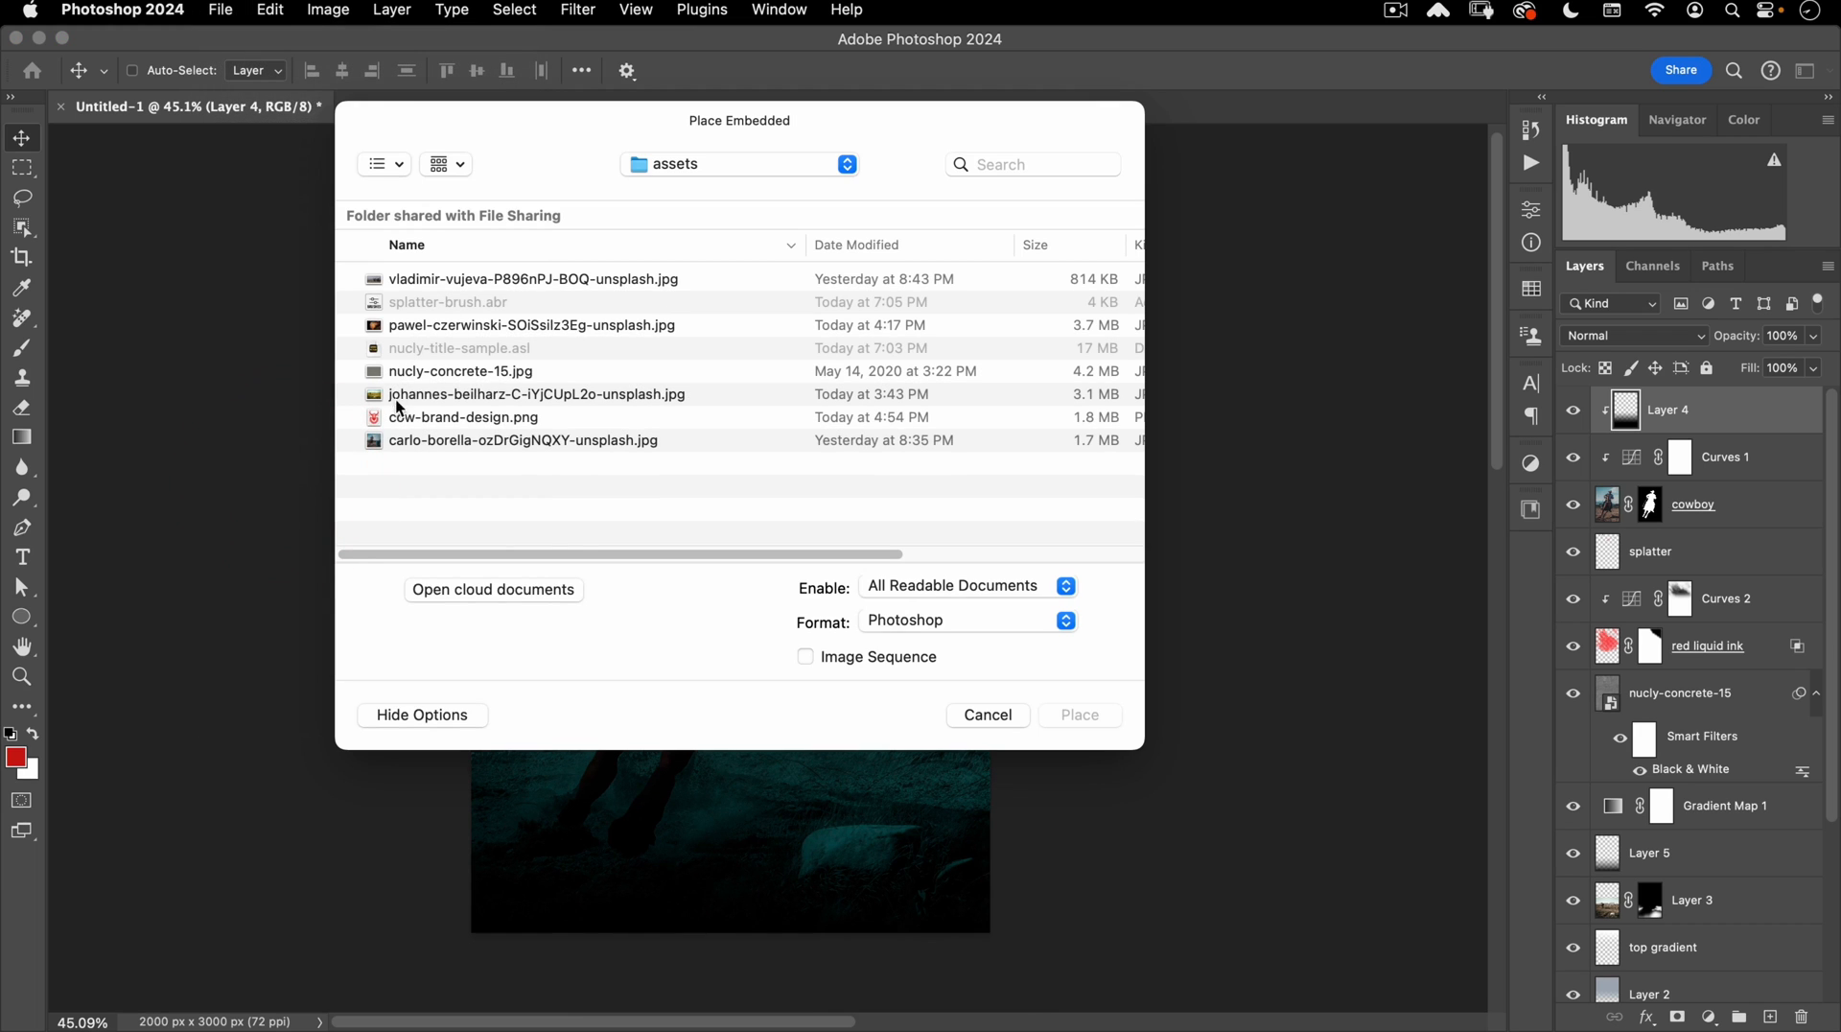
double_click(400, 419)
Scale the cow brand design to 10.36% and position it in the poster's lower-left corner at about X 219 px, Y 2767 px.
key("super+t")
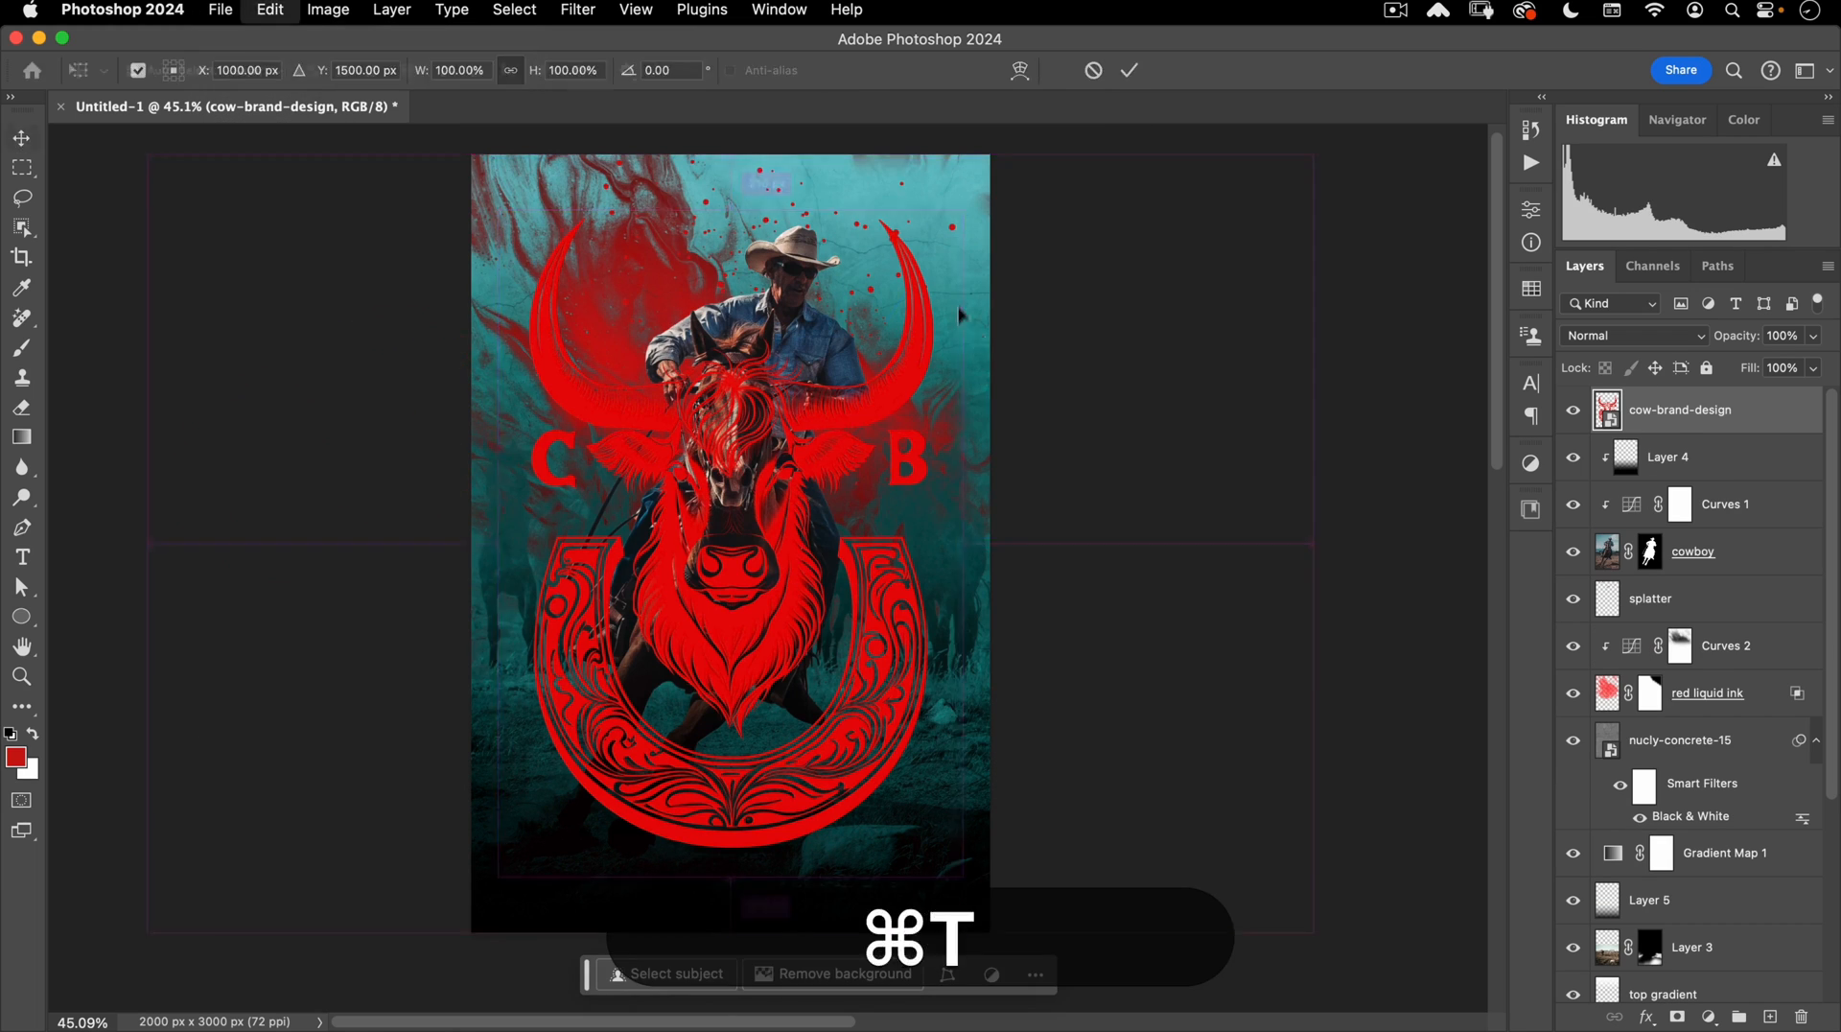
left_click_drag(966, 206, 579, 812)
left_click_drag(543, 870, 542, 901)
key("Return")
key("super+t")
left_click_drag(562, 826, 555, 840)
left_click(1131, 70)
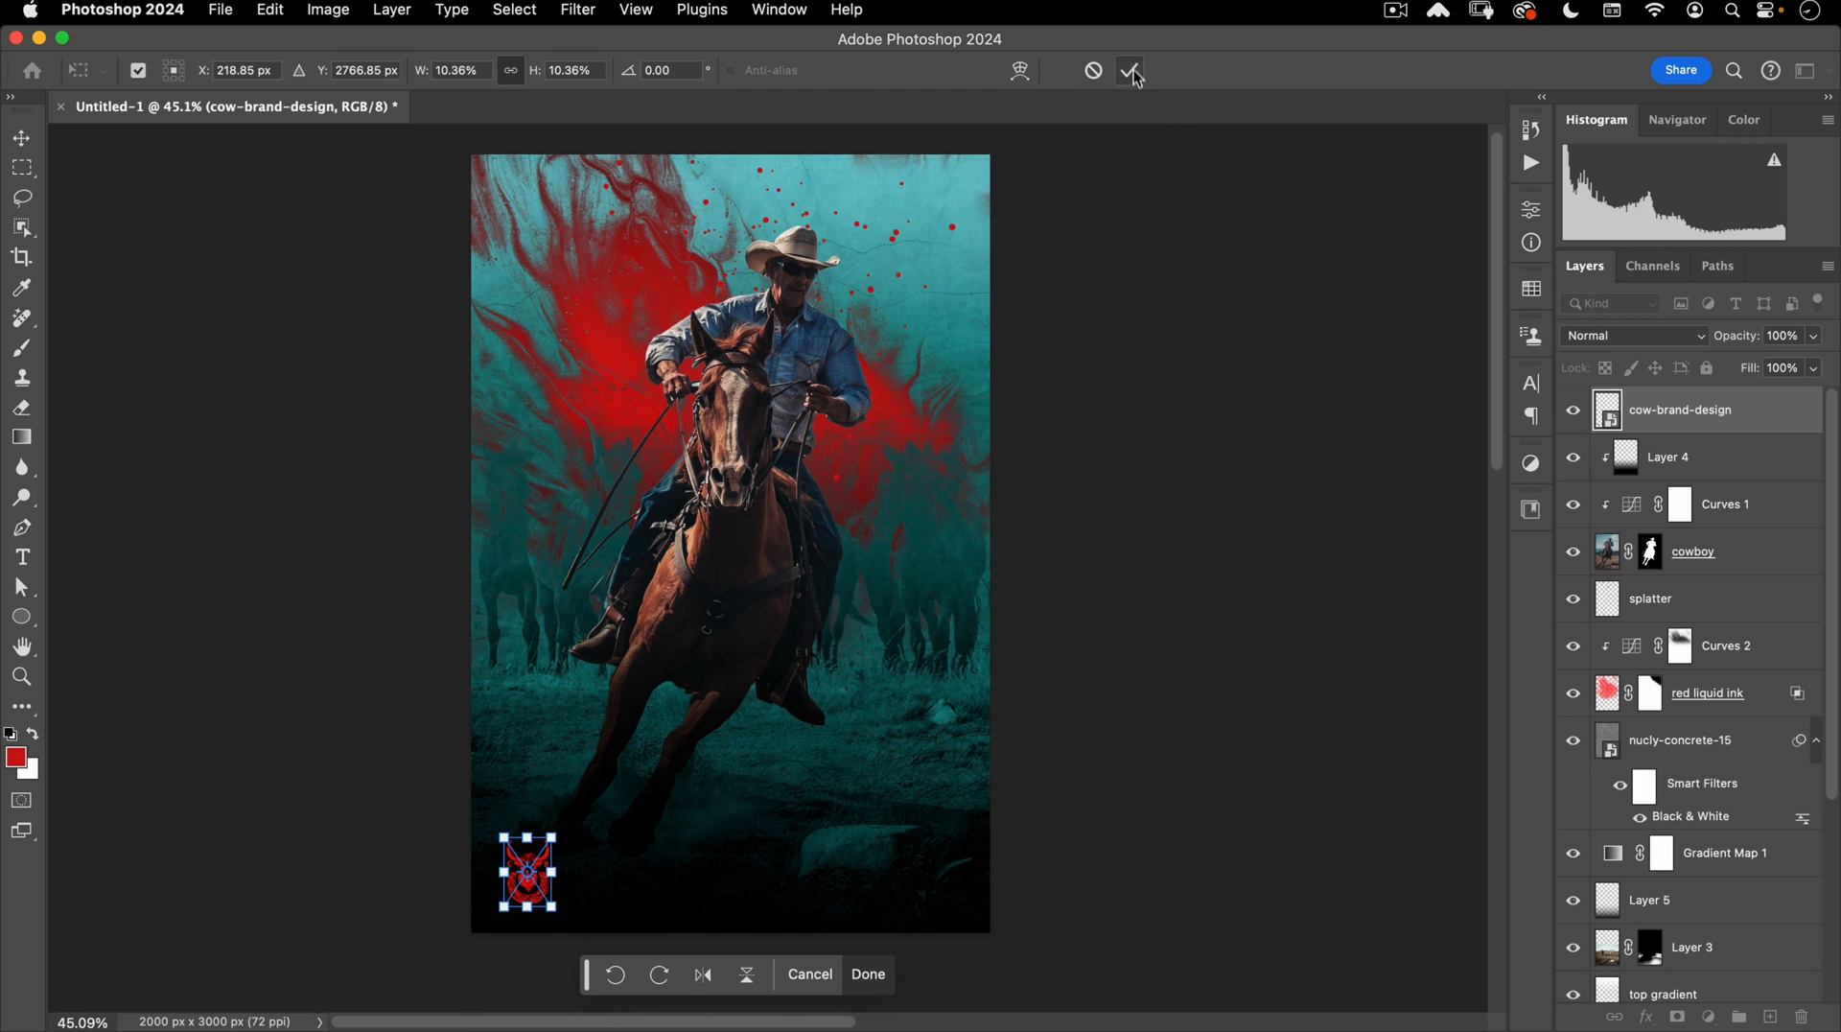
scroll(719, 537, "right", 1)
scroll(720, 537, "down", 1)
left_click(706, 566)
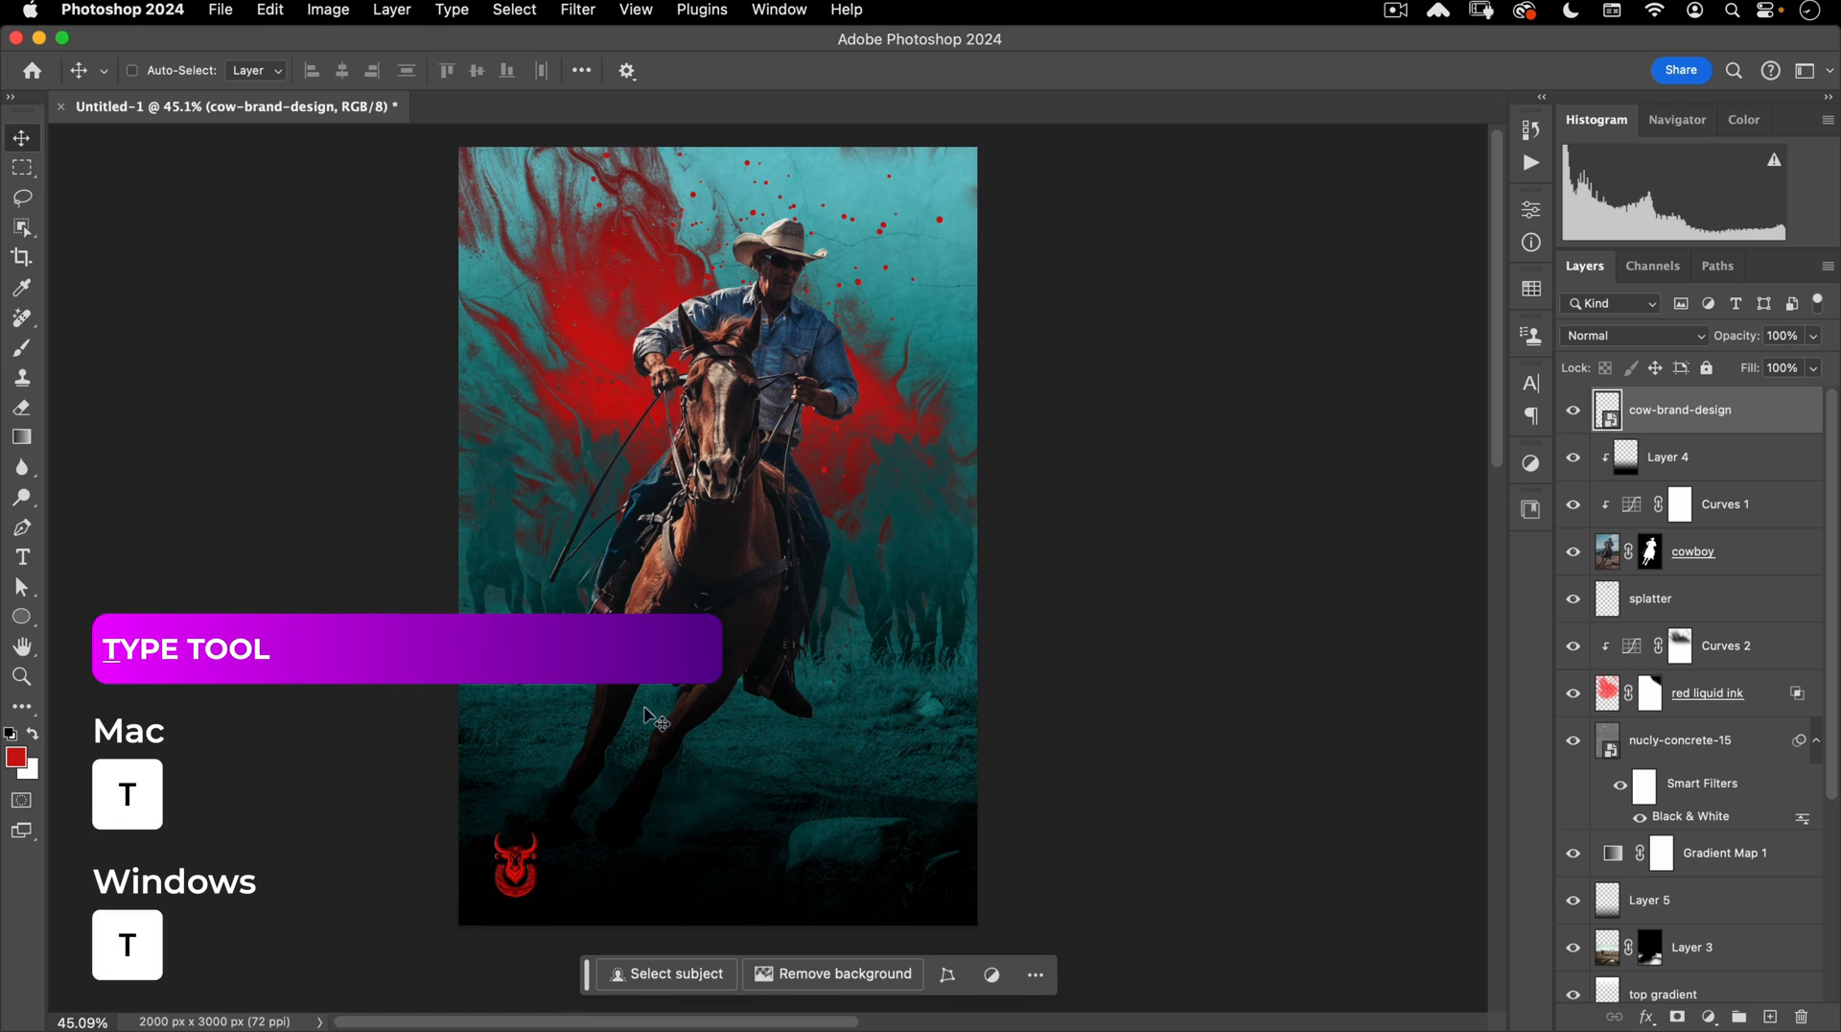
Add the title text "cowboy" in white Rye Regular at the bottom of the poster, beside the cow brand logo.
key("t")
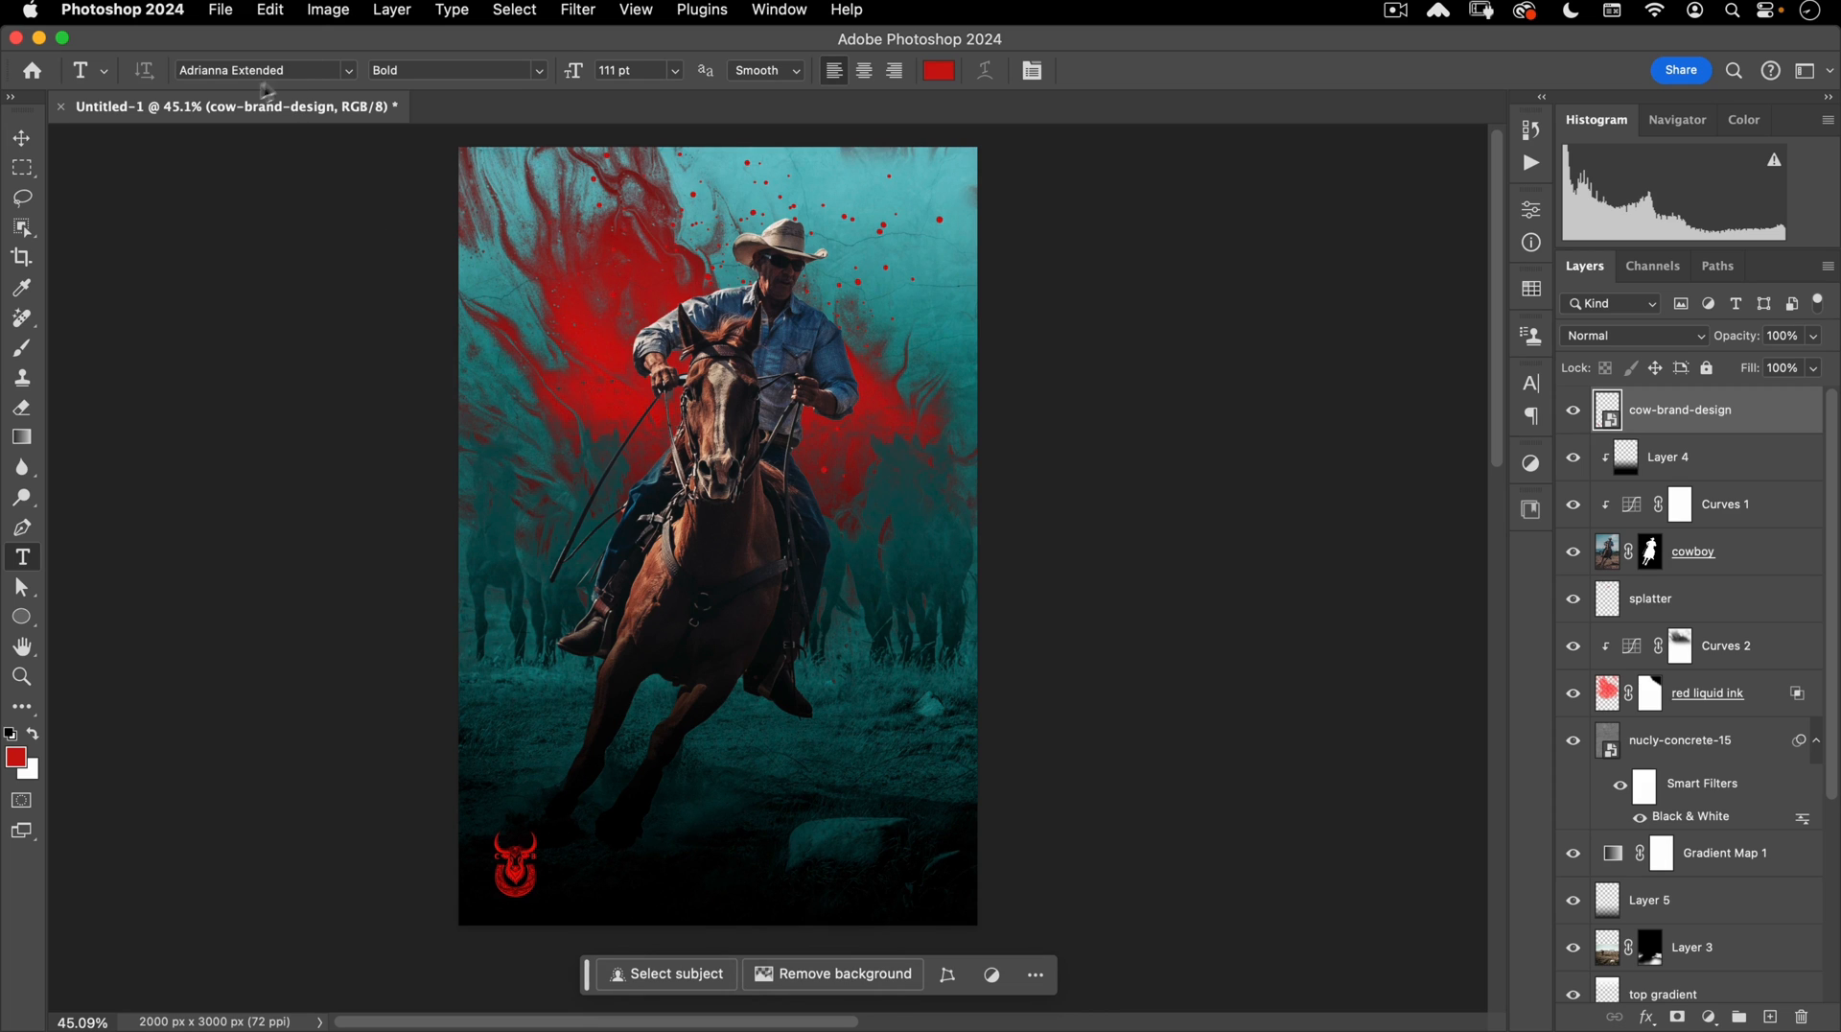
left_click(32, 734)
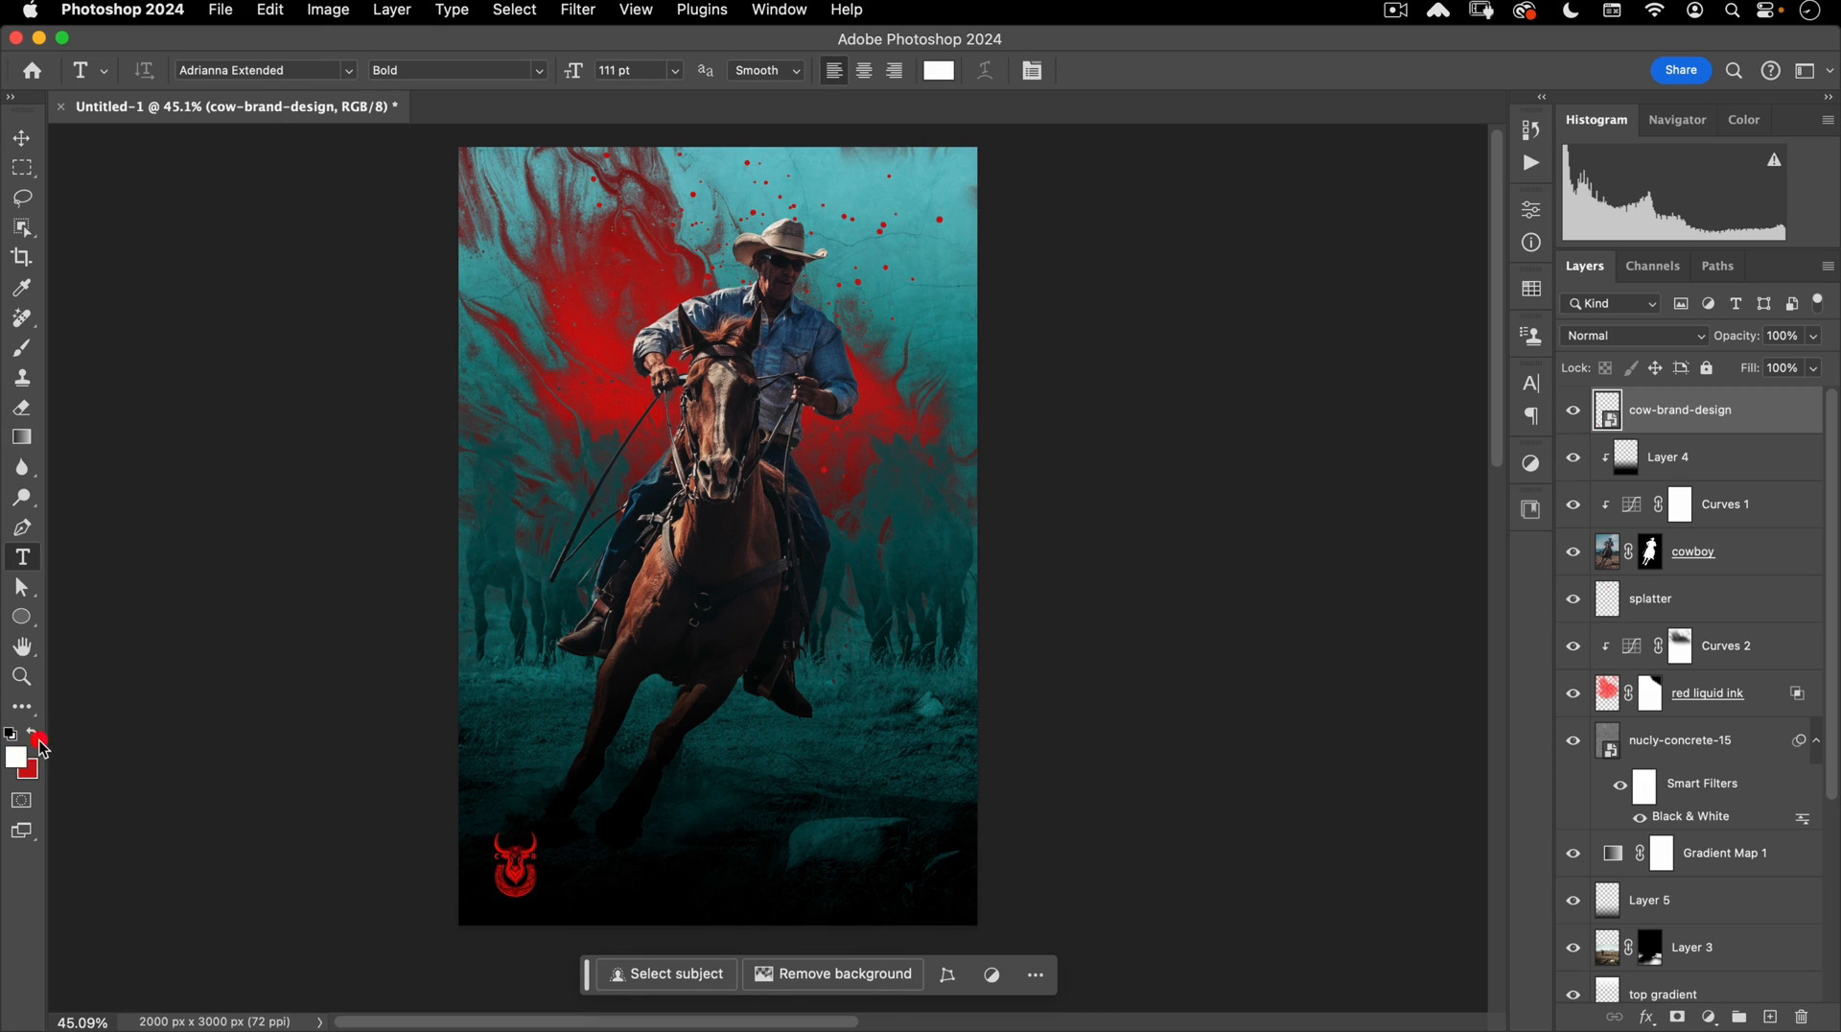
left_click(300, 70)
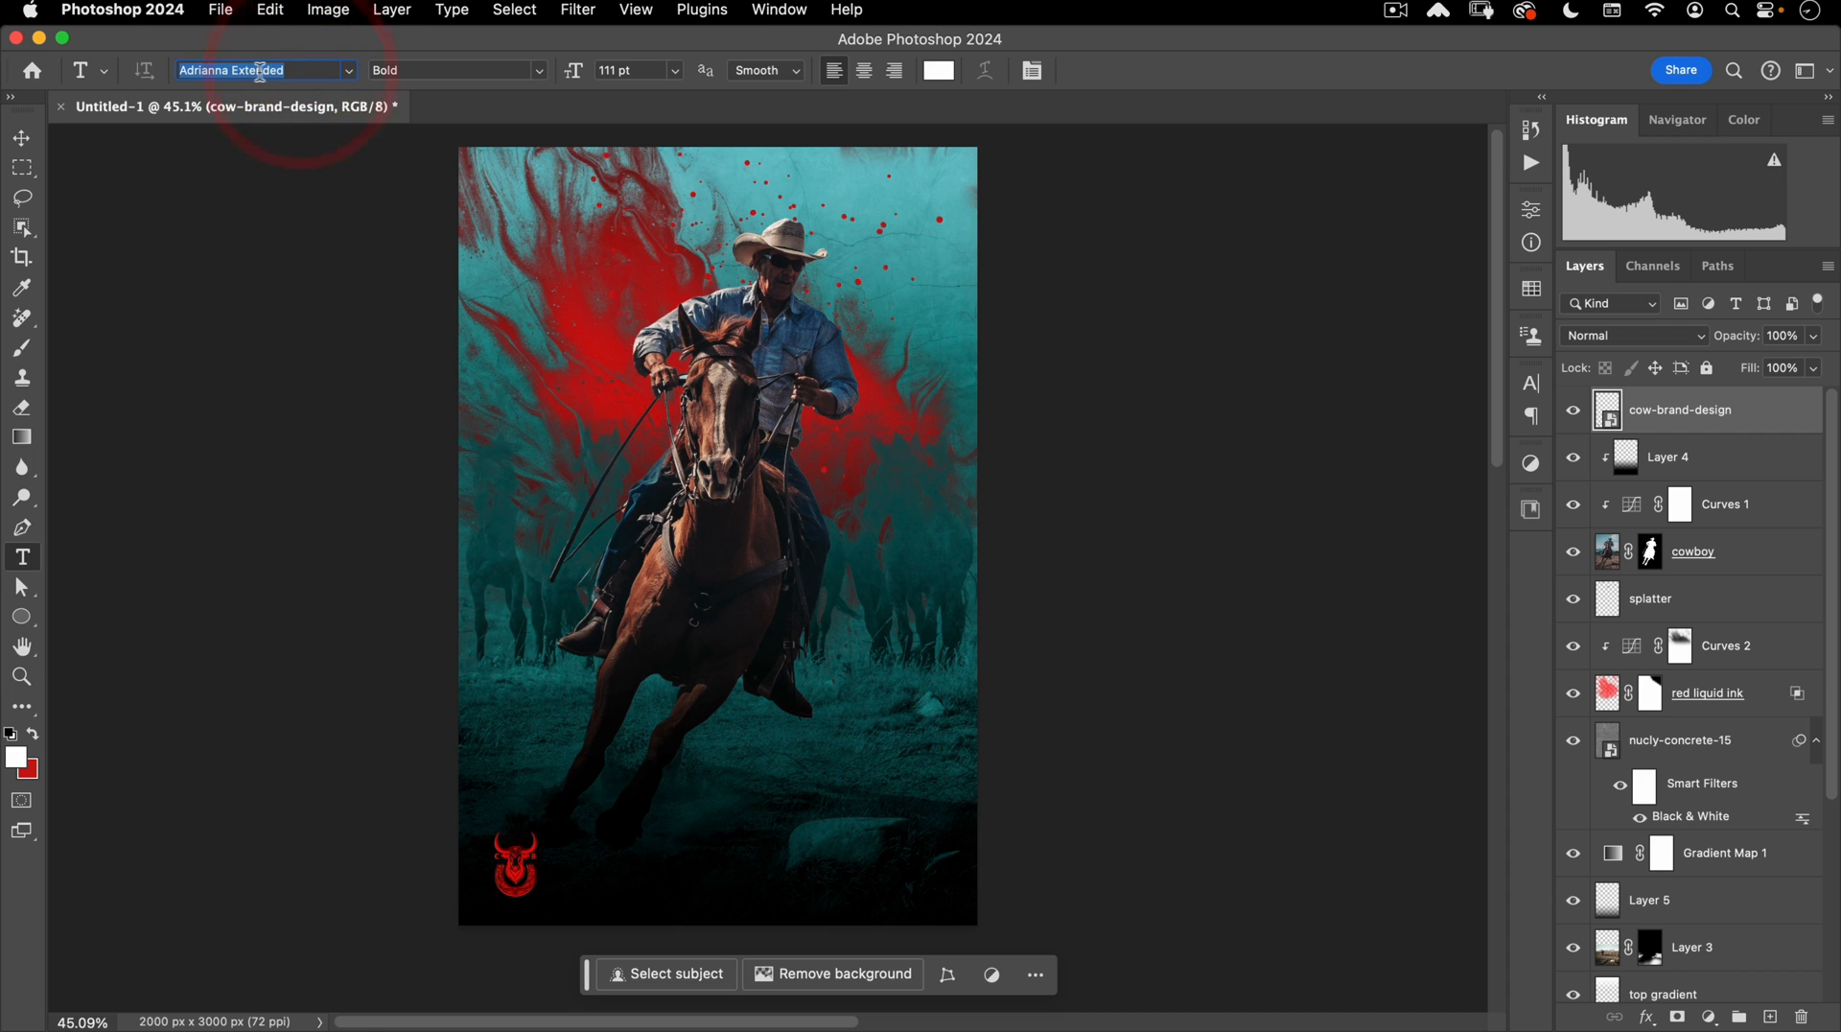
left_click(349, 70)
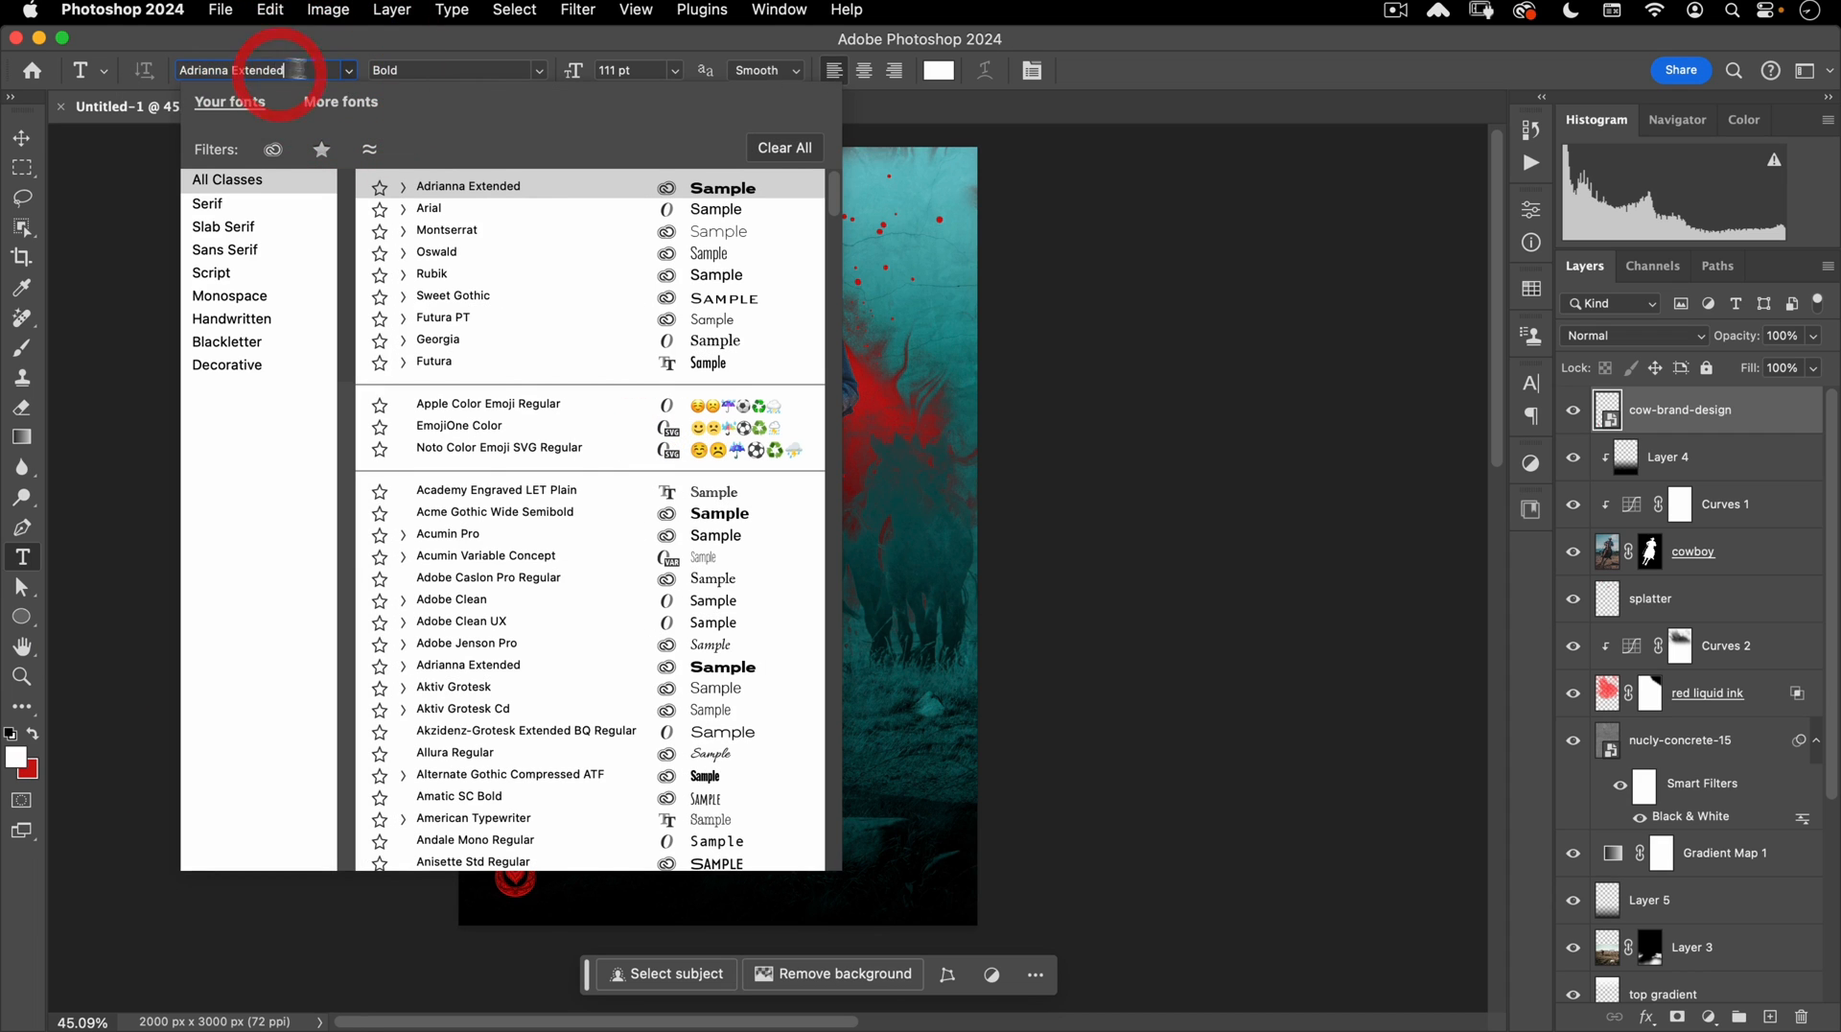
type("rye")
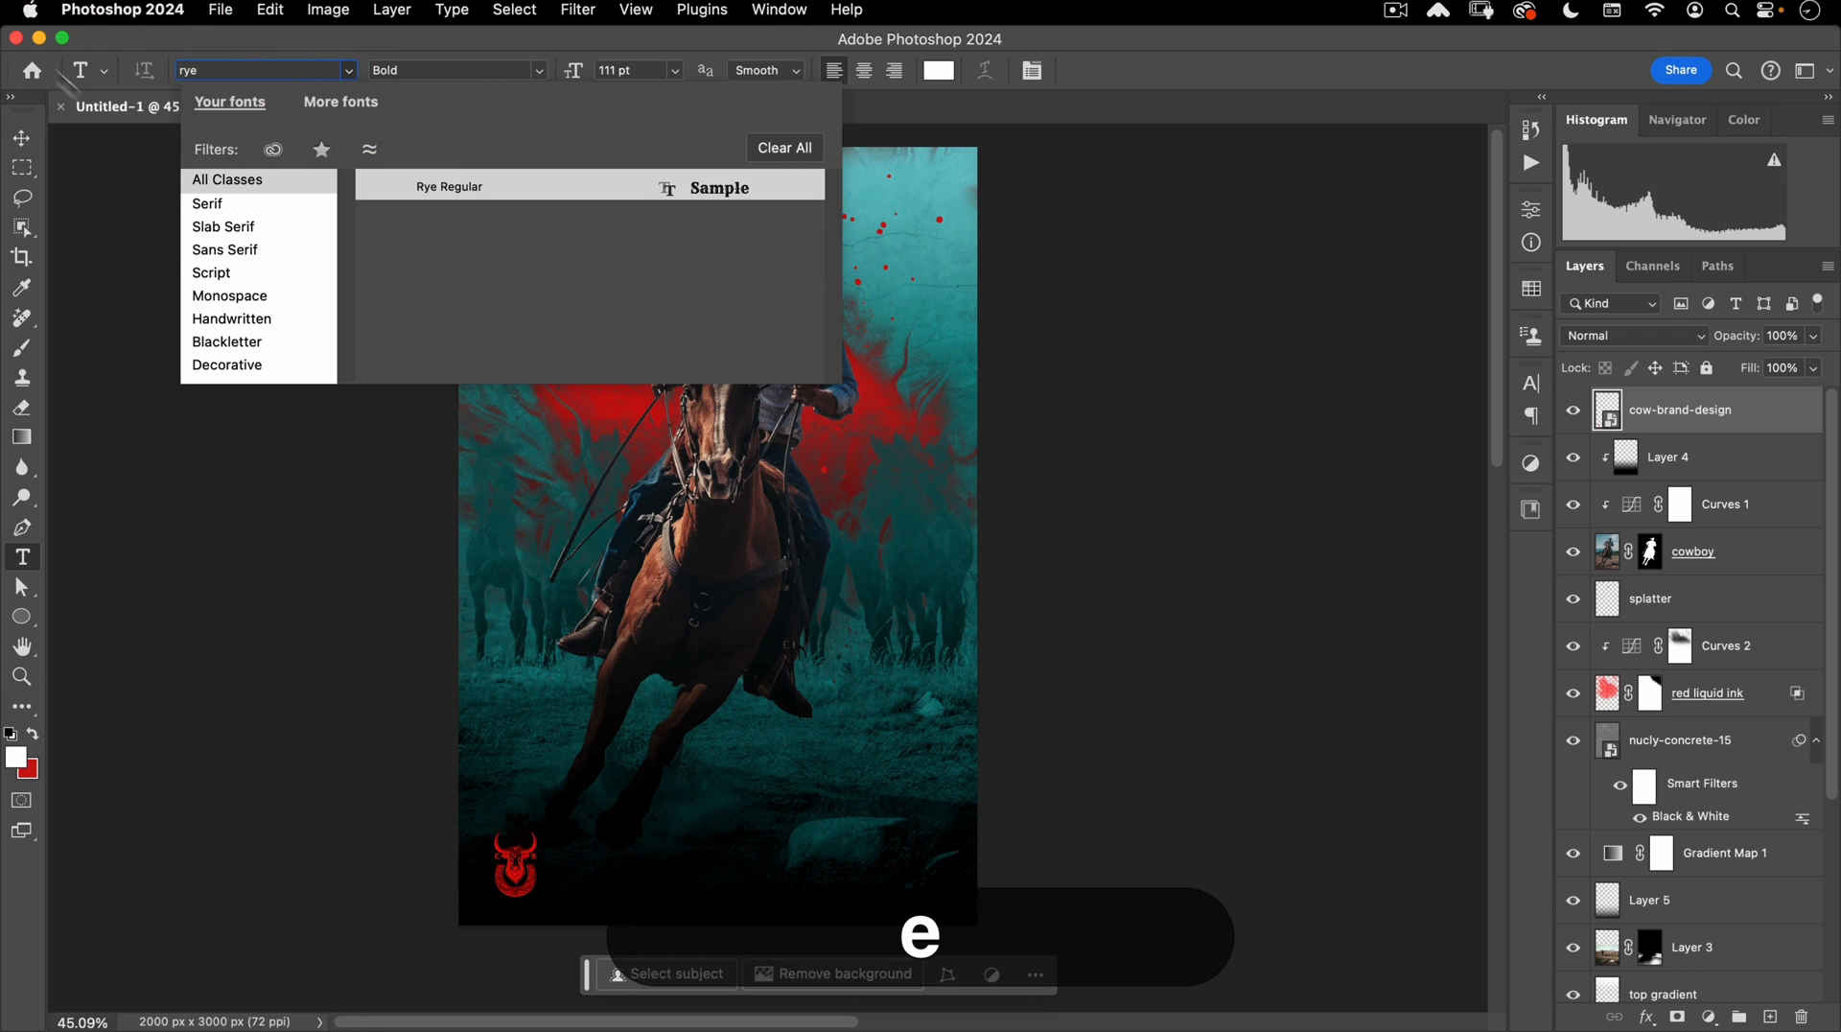
left_click(449, 189)
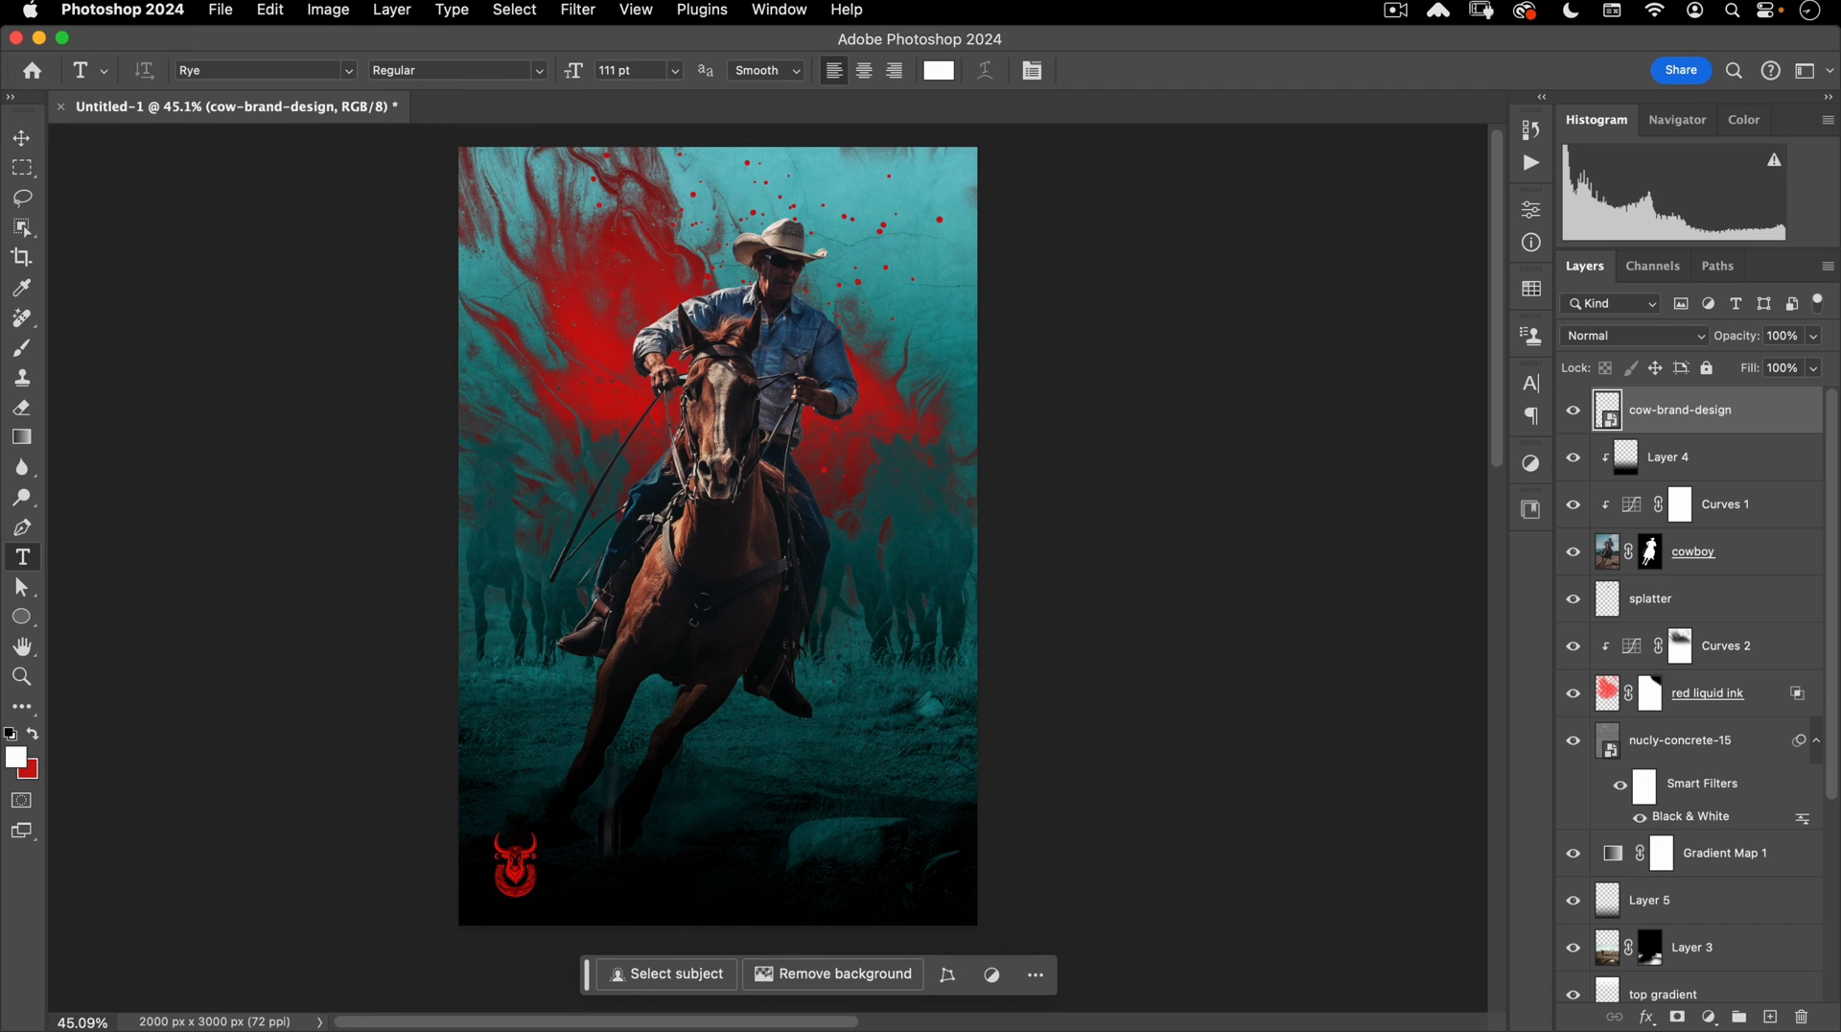
left_click(658, 875)
type("COW")
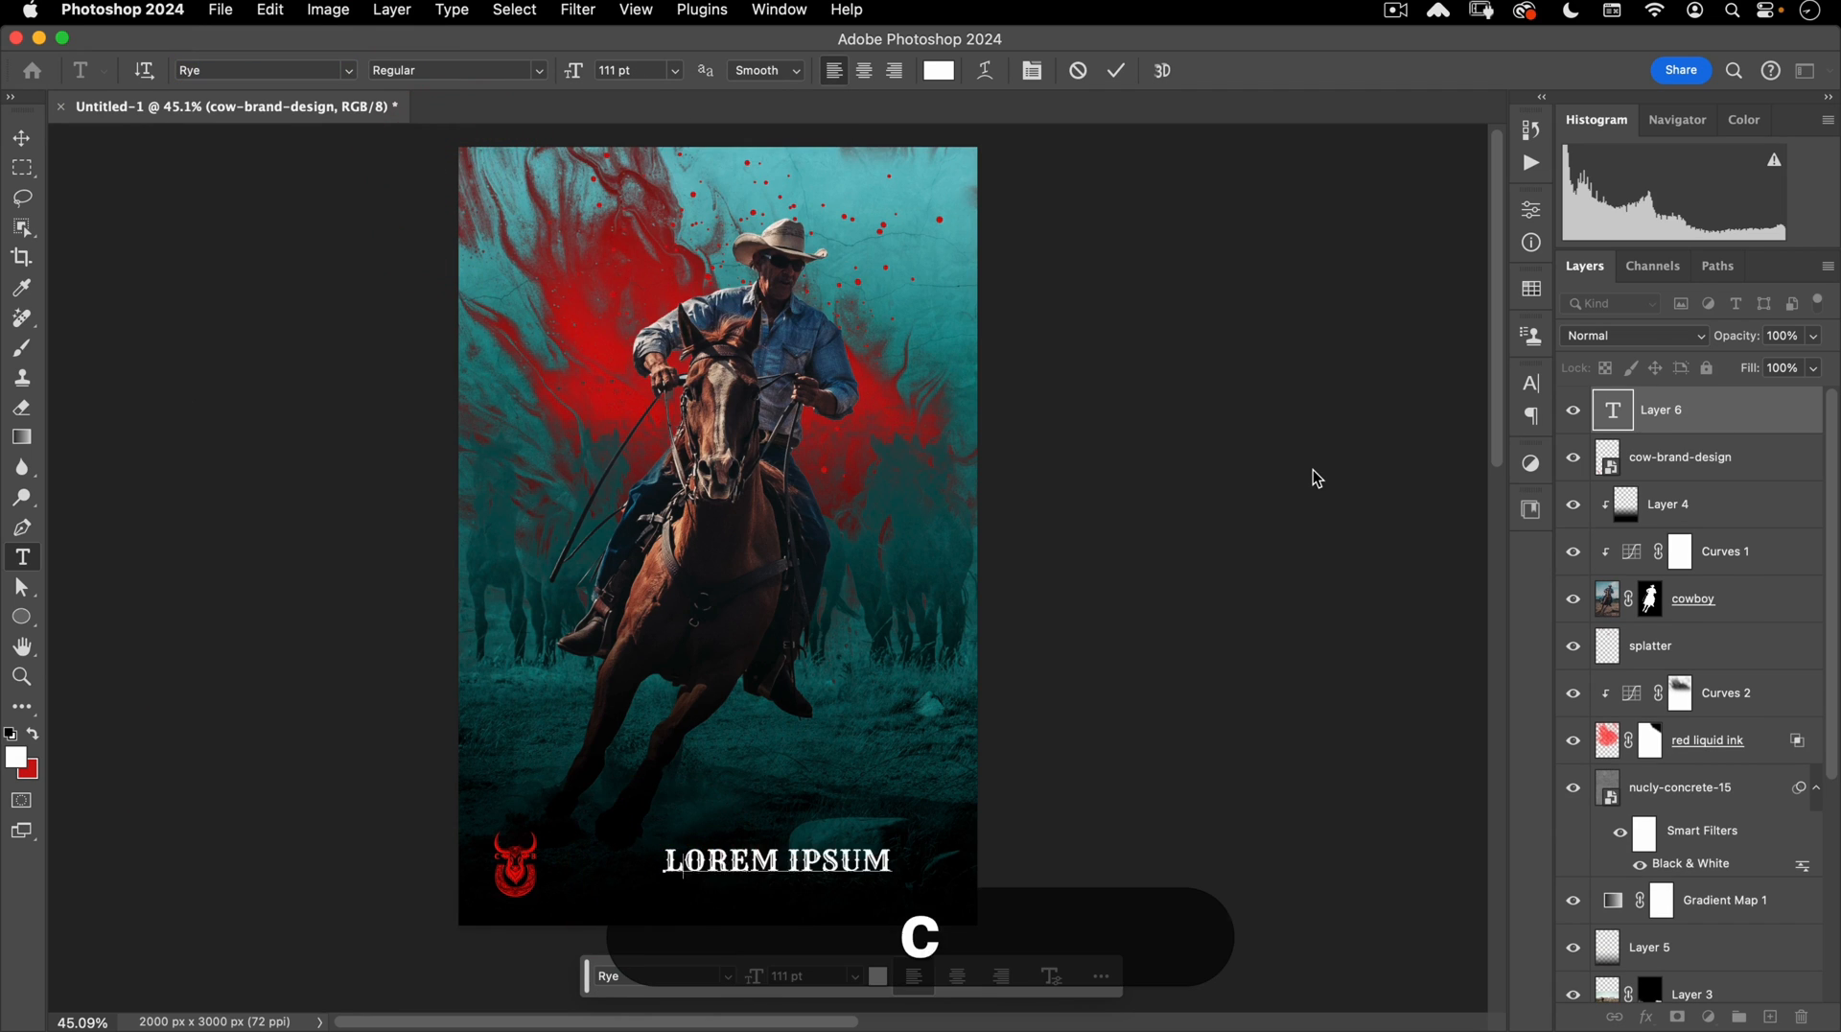
type("boy")
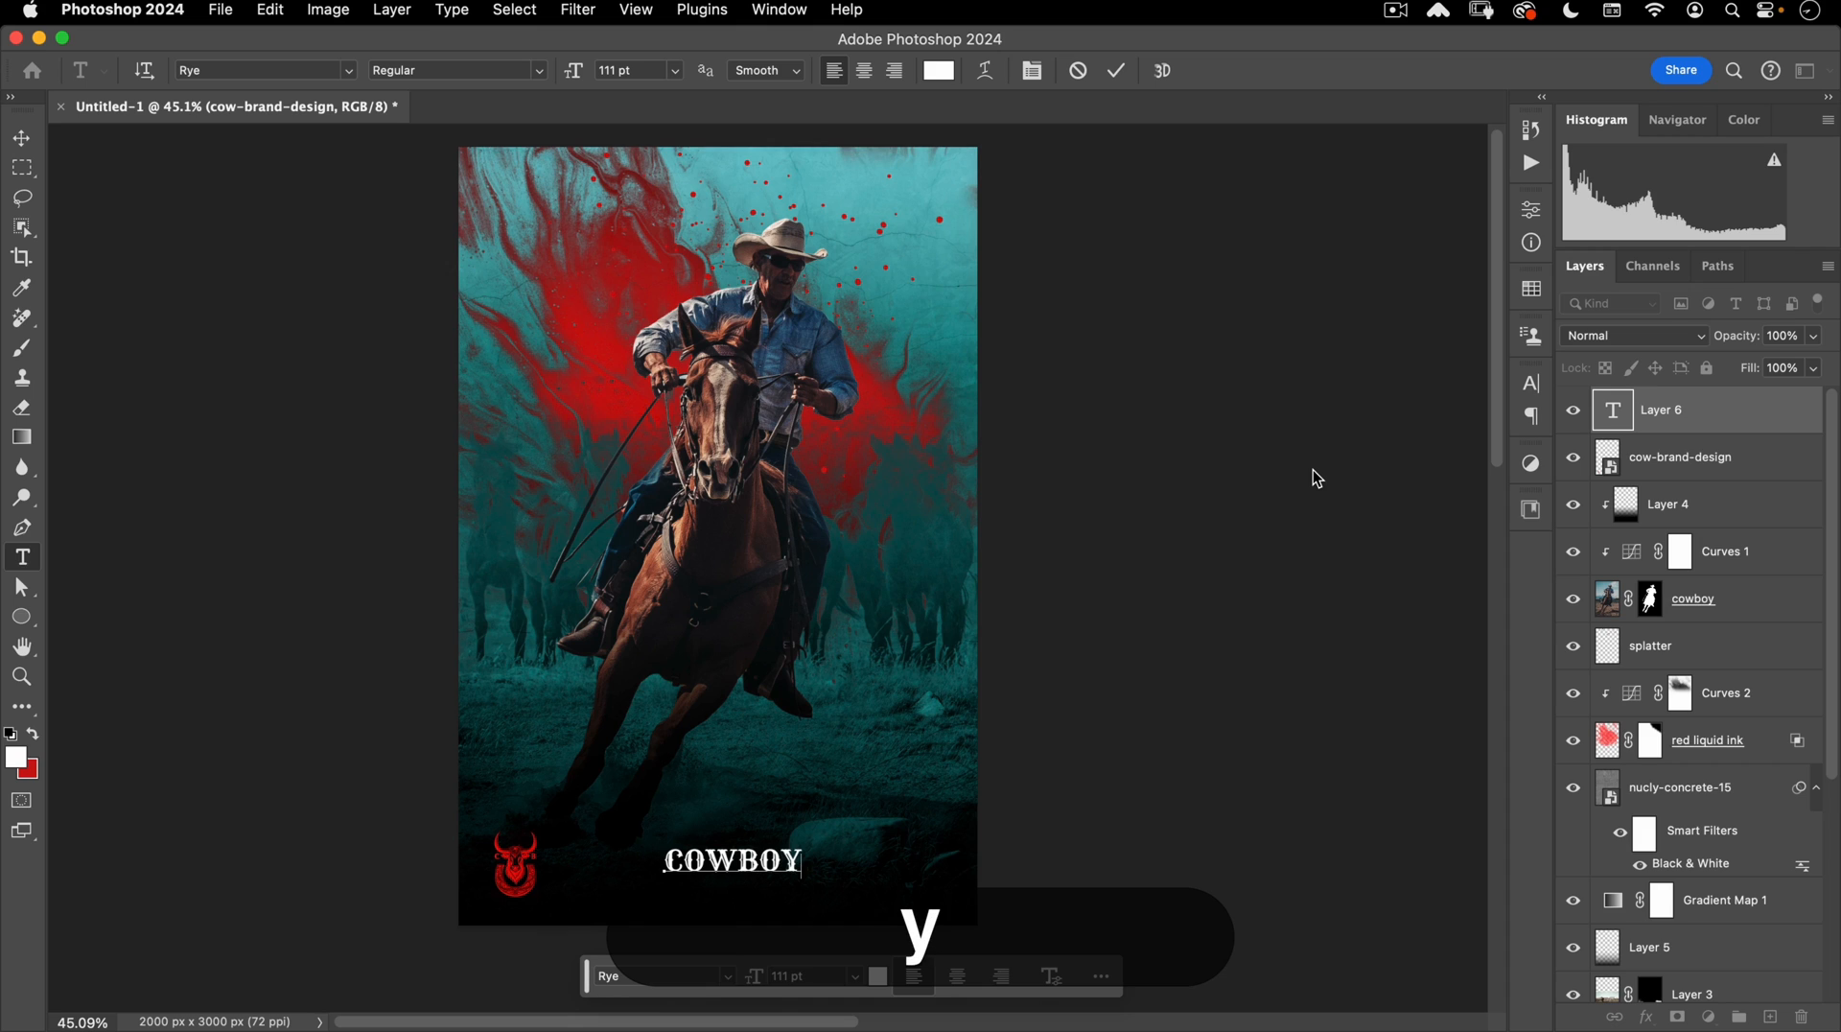
Set the whole title to a font size of 190 pt with a tracking of 420.
key("super")
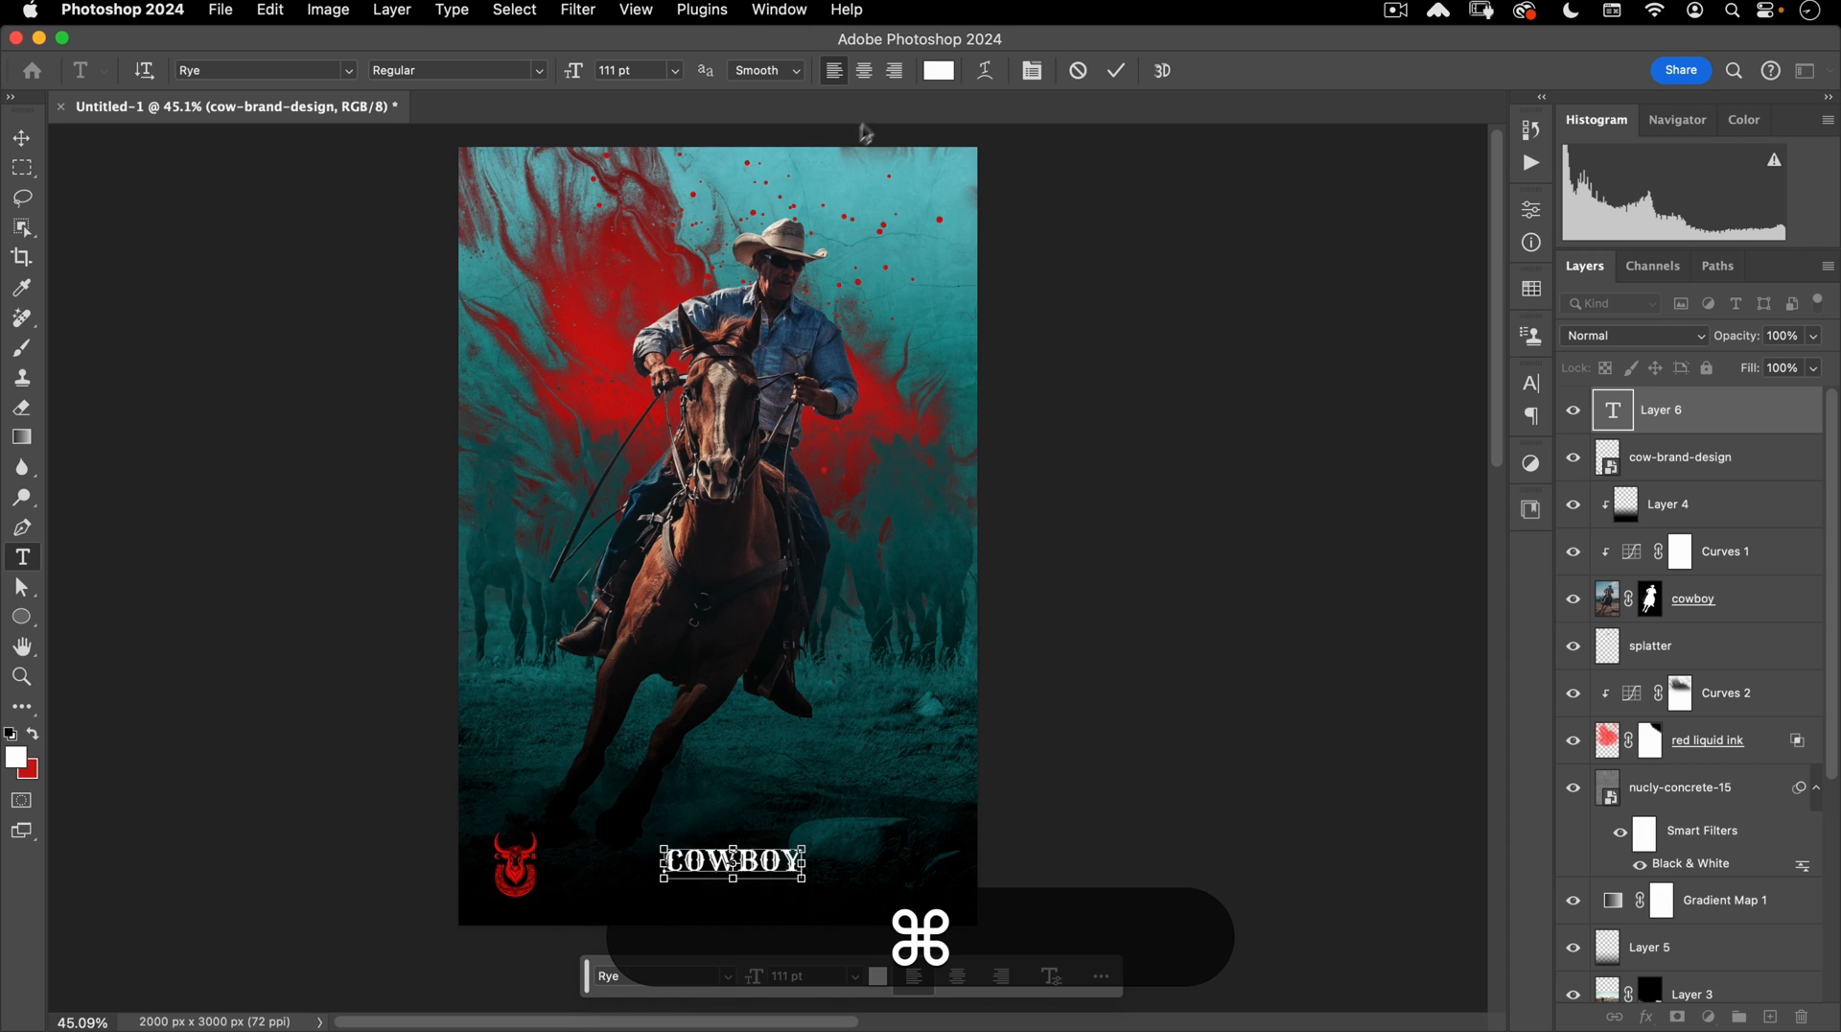
key("super+a")
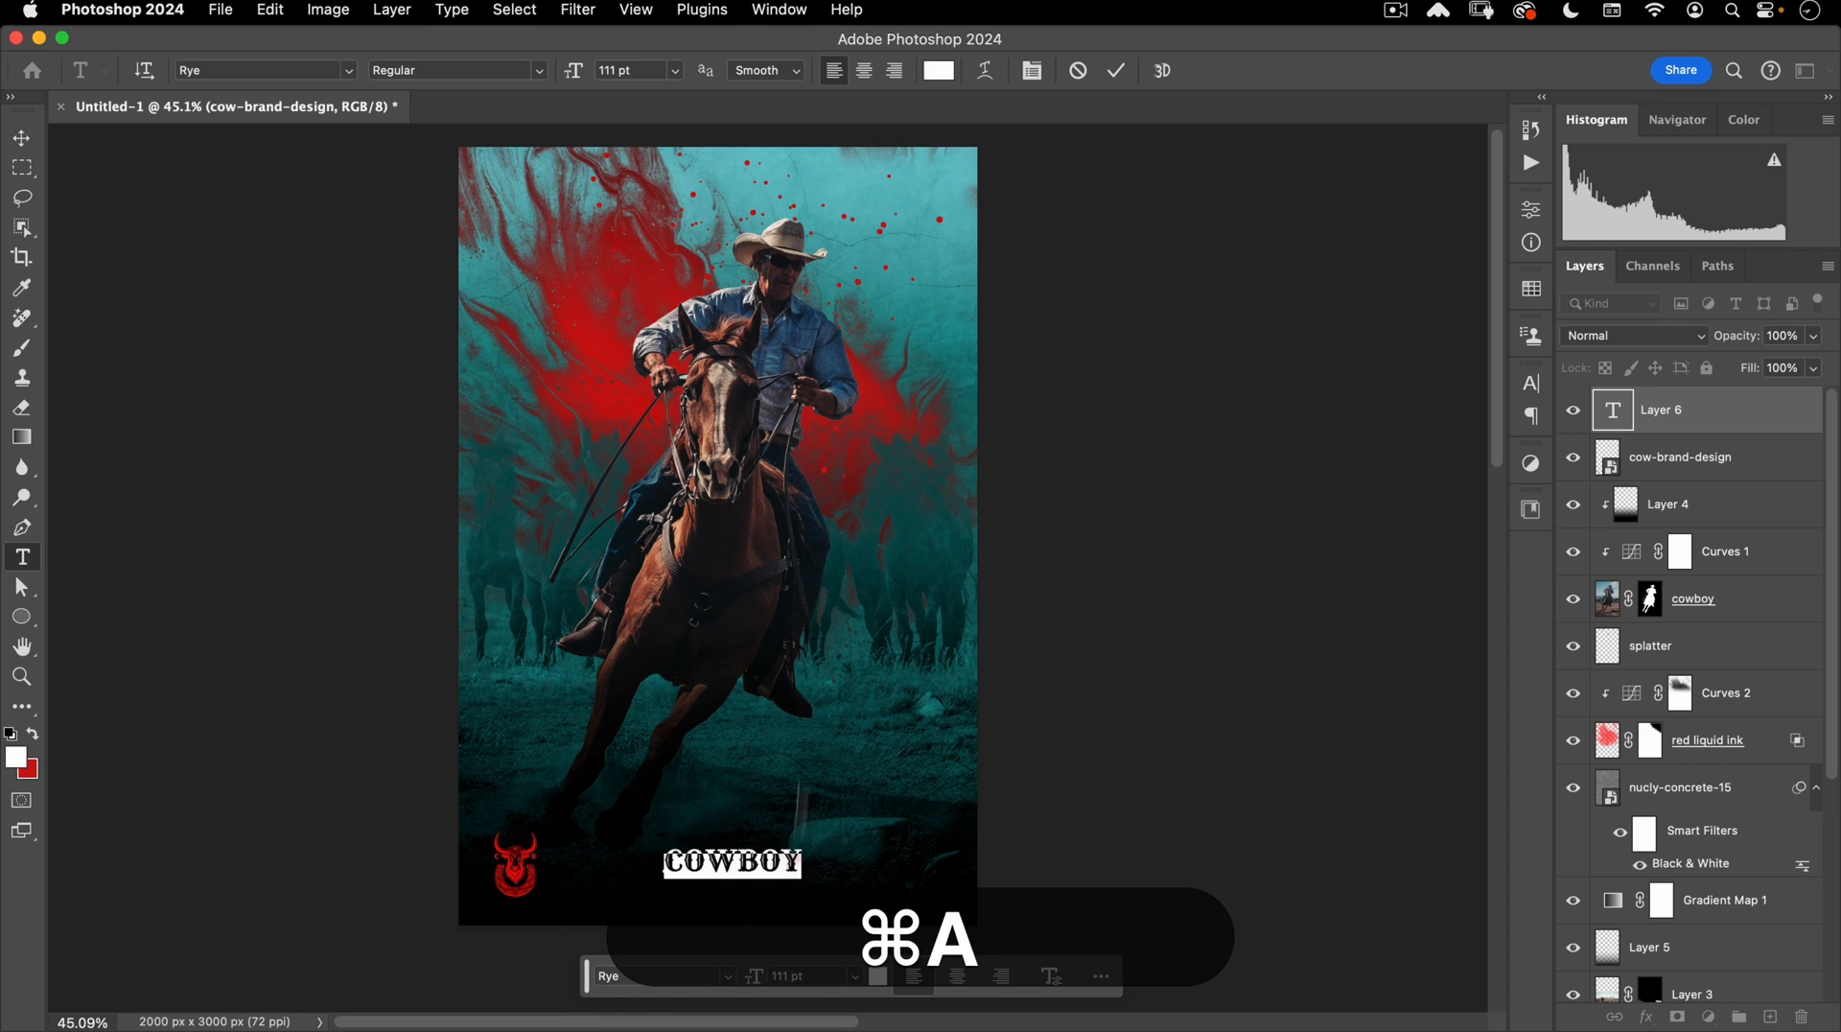
left_click(720, 967)
type("190")
key("Tab")
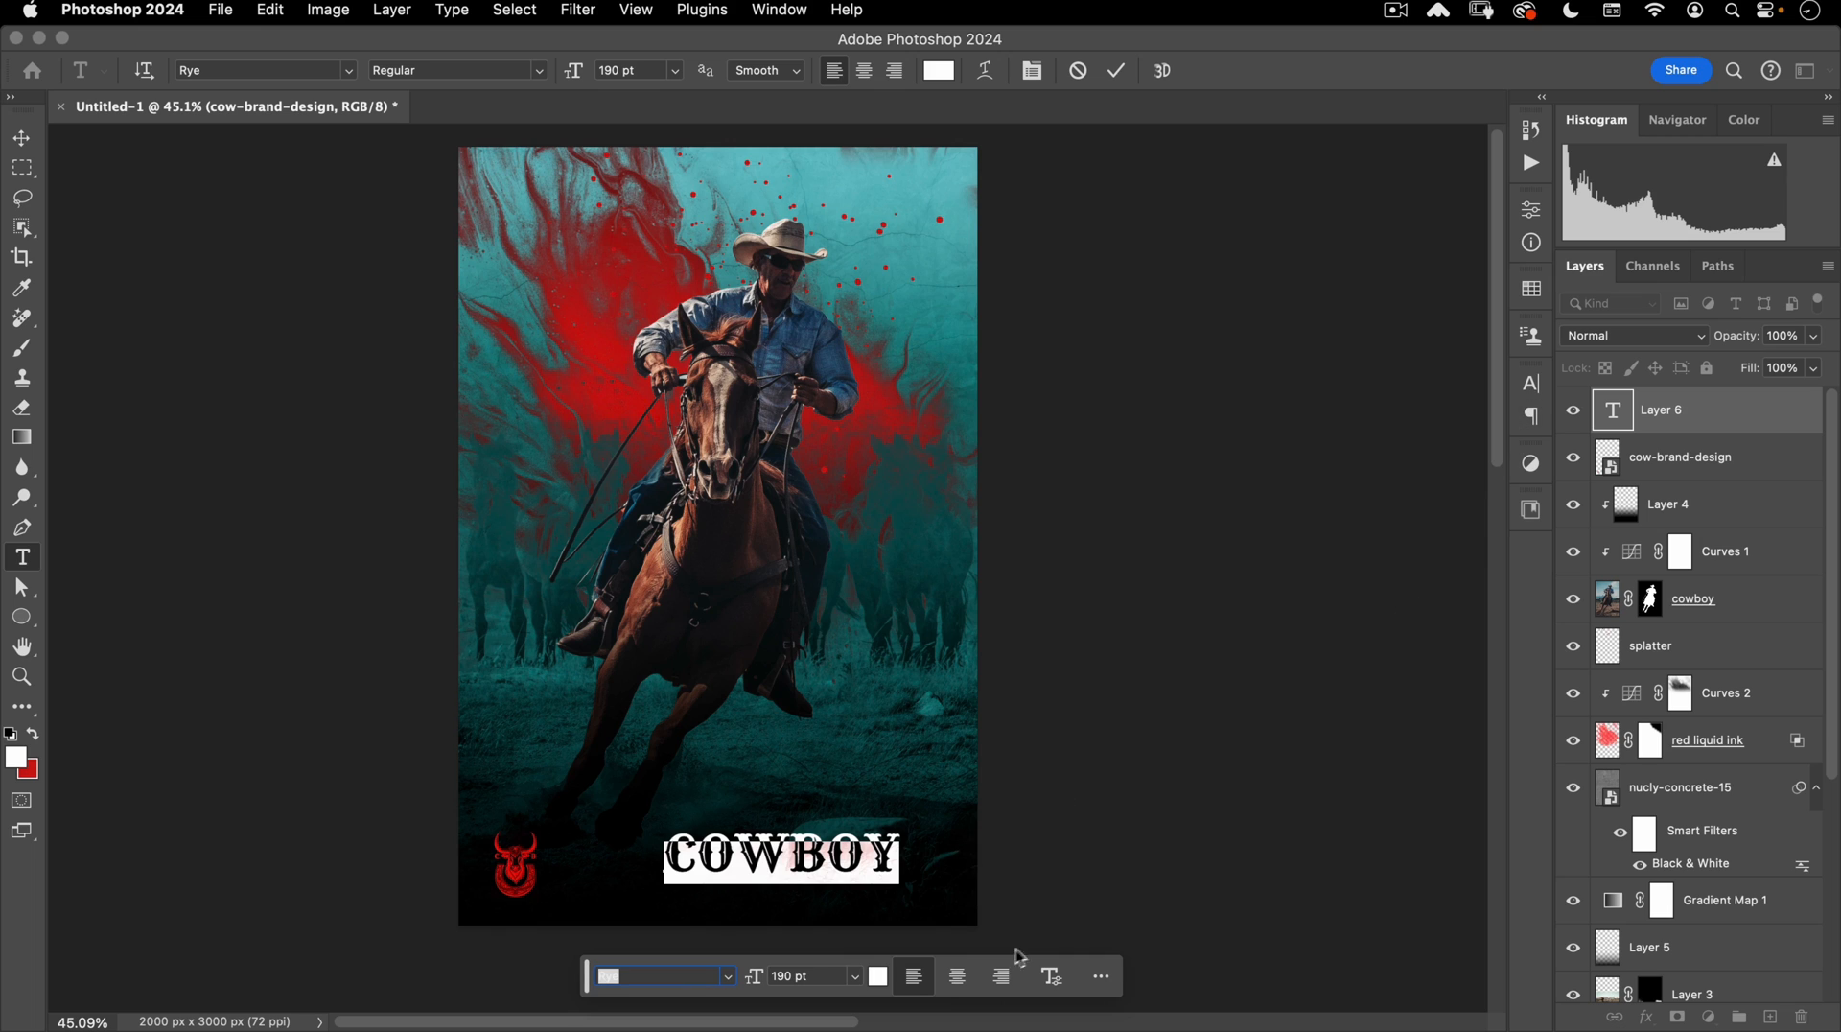
left_click(1032, 73)
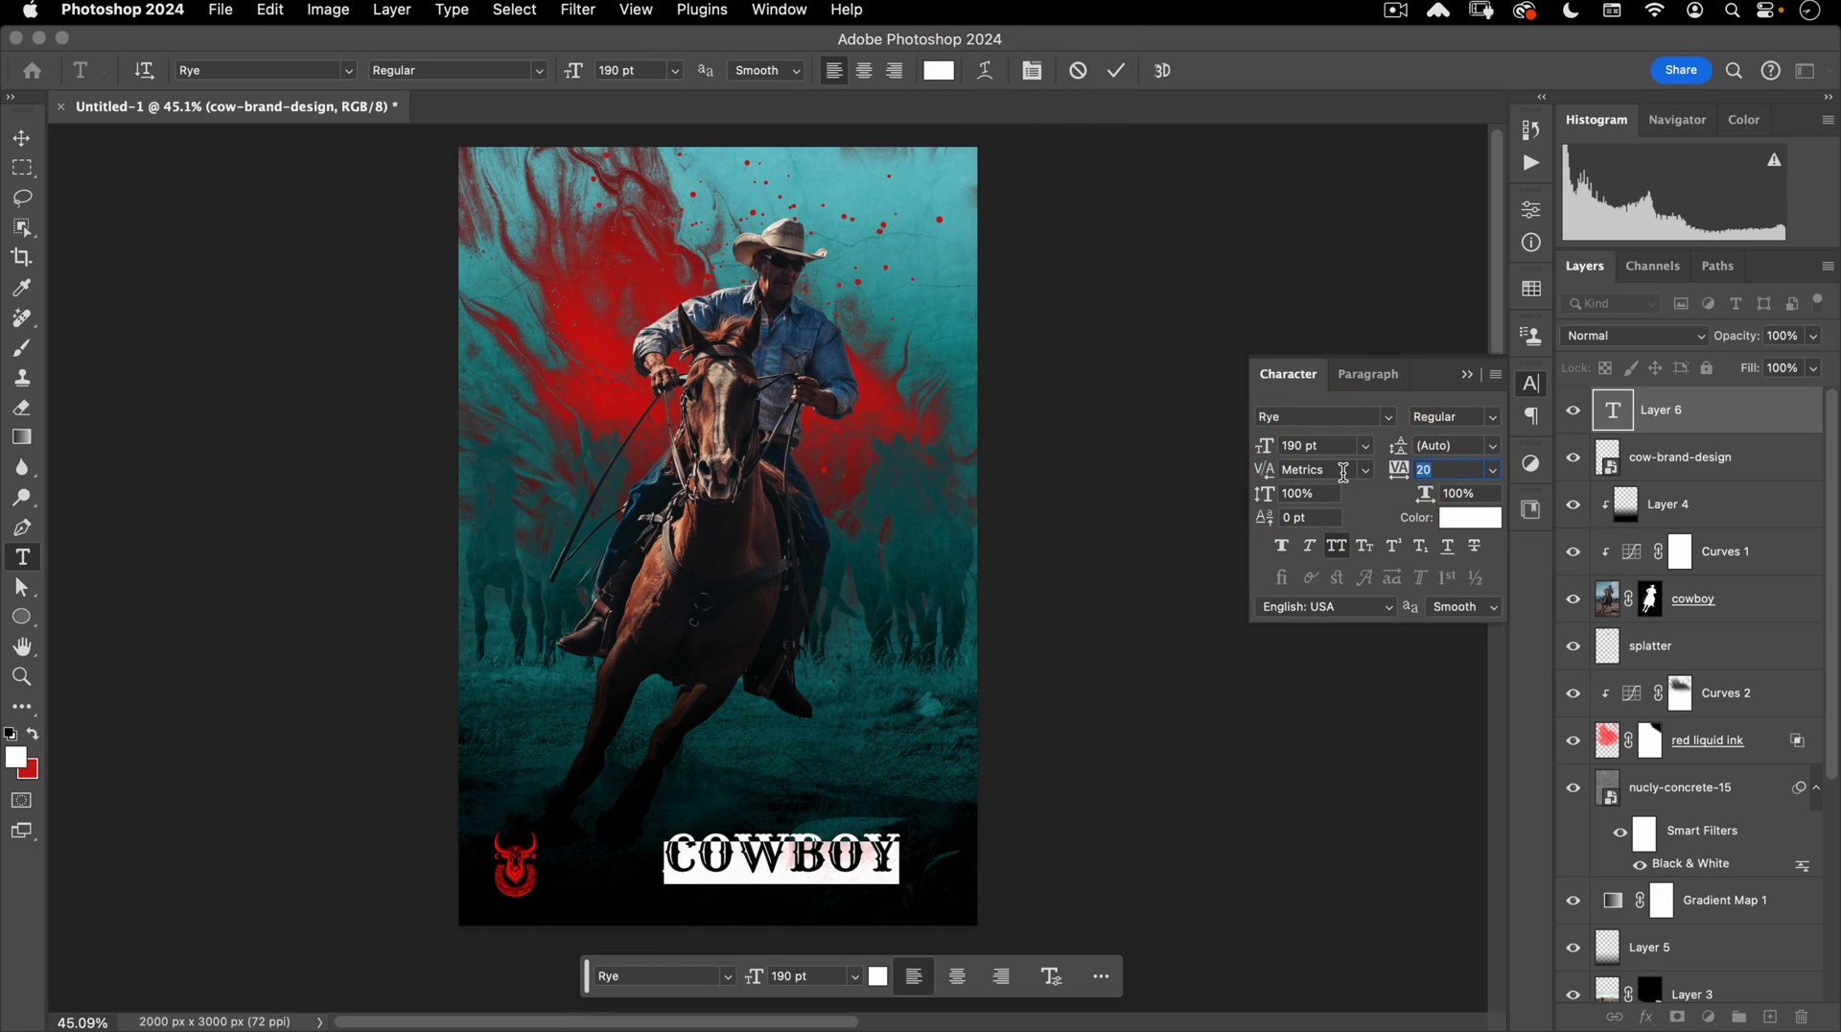
type("420")
key("Return")
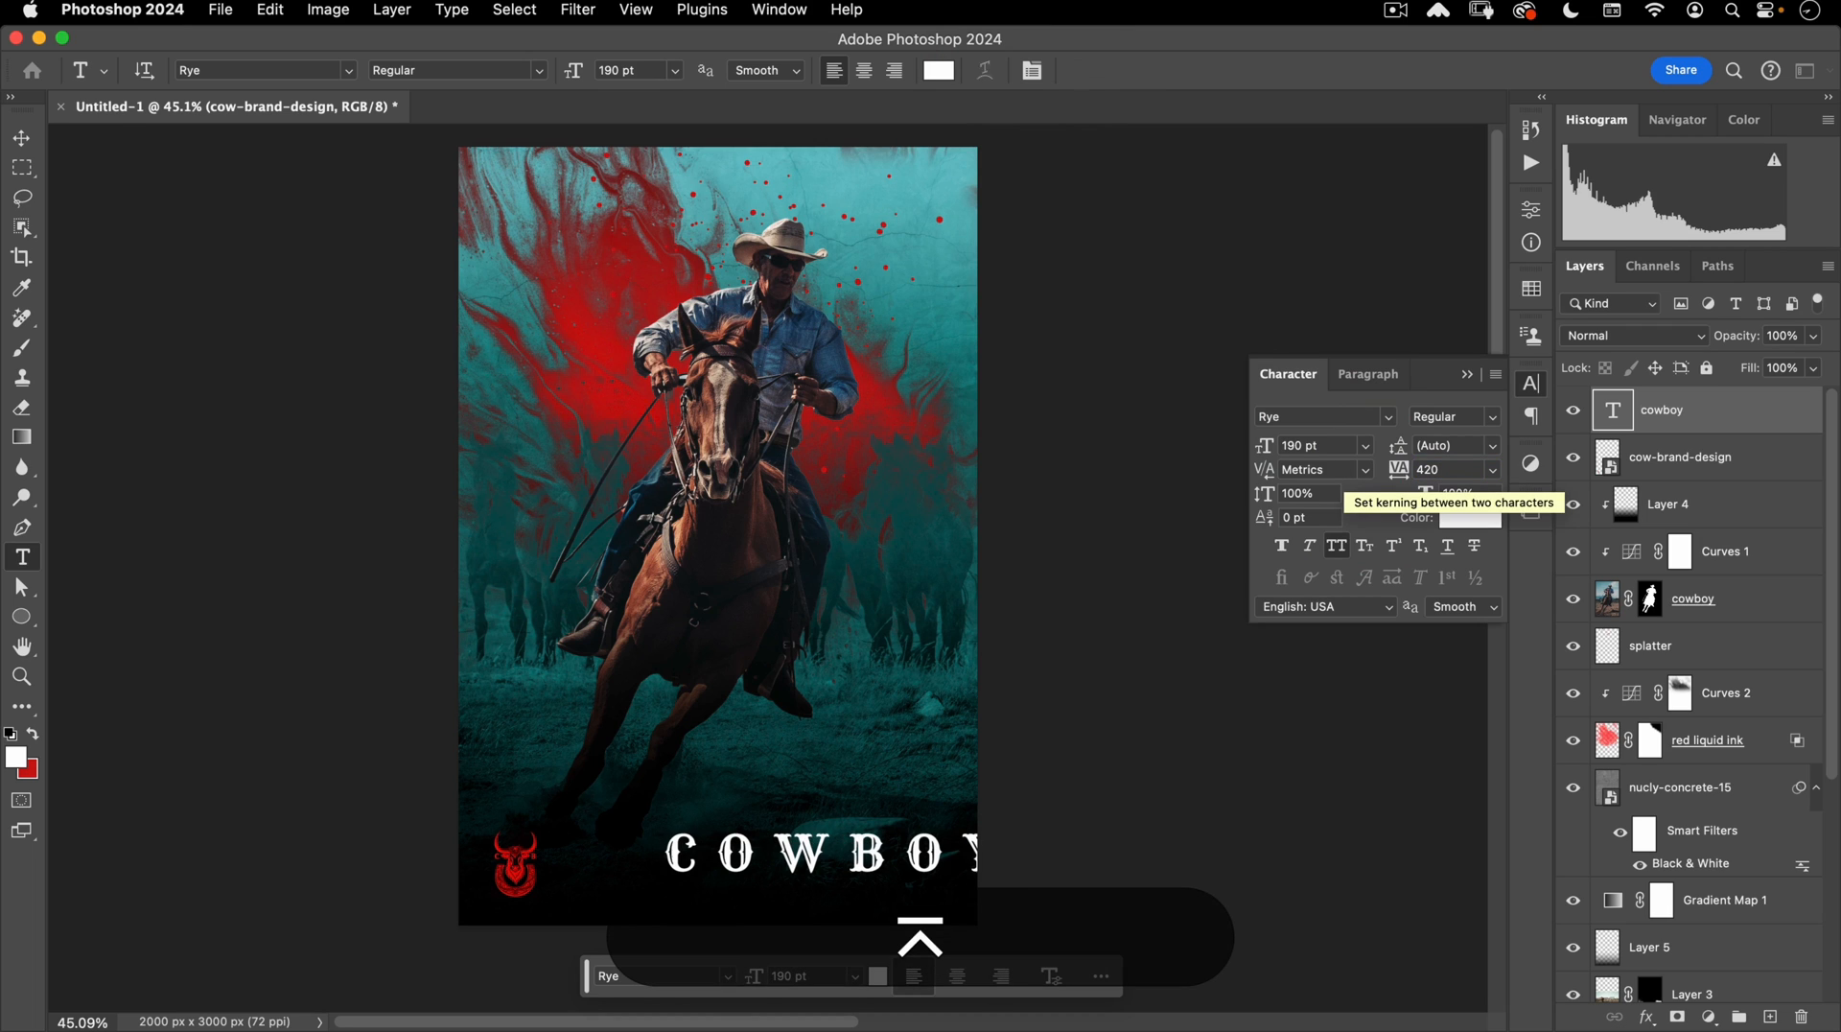
Move the title about 377 px left and 68 px down beside the cow logo, and nudge both layers slightly right to centre them.
left_click(21, 138)
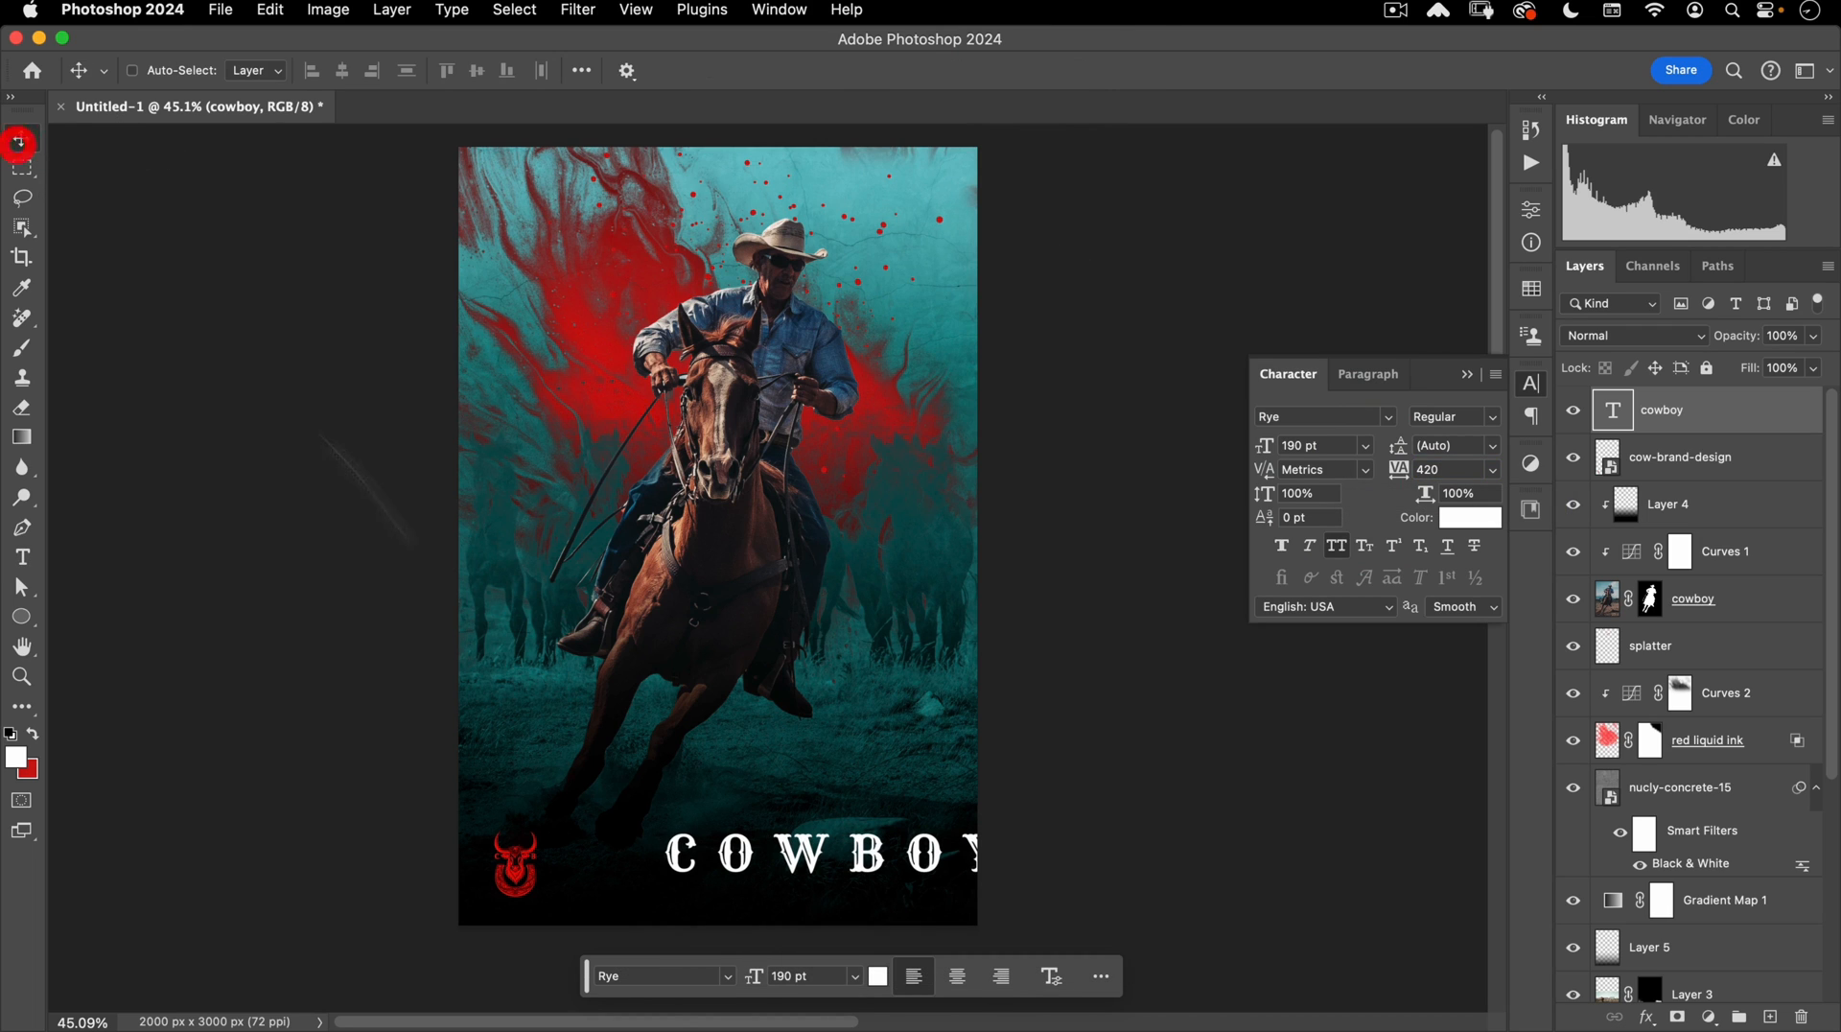
left_click_drag(883, 724, 791, 746)
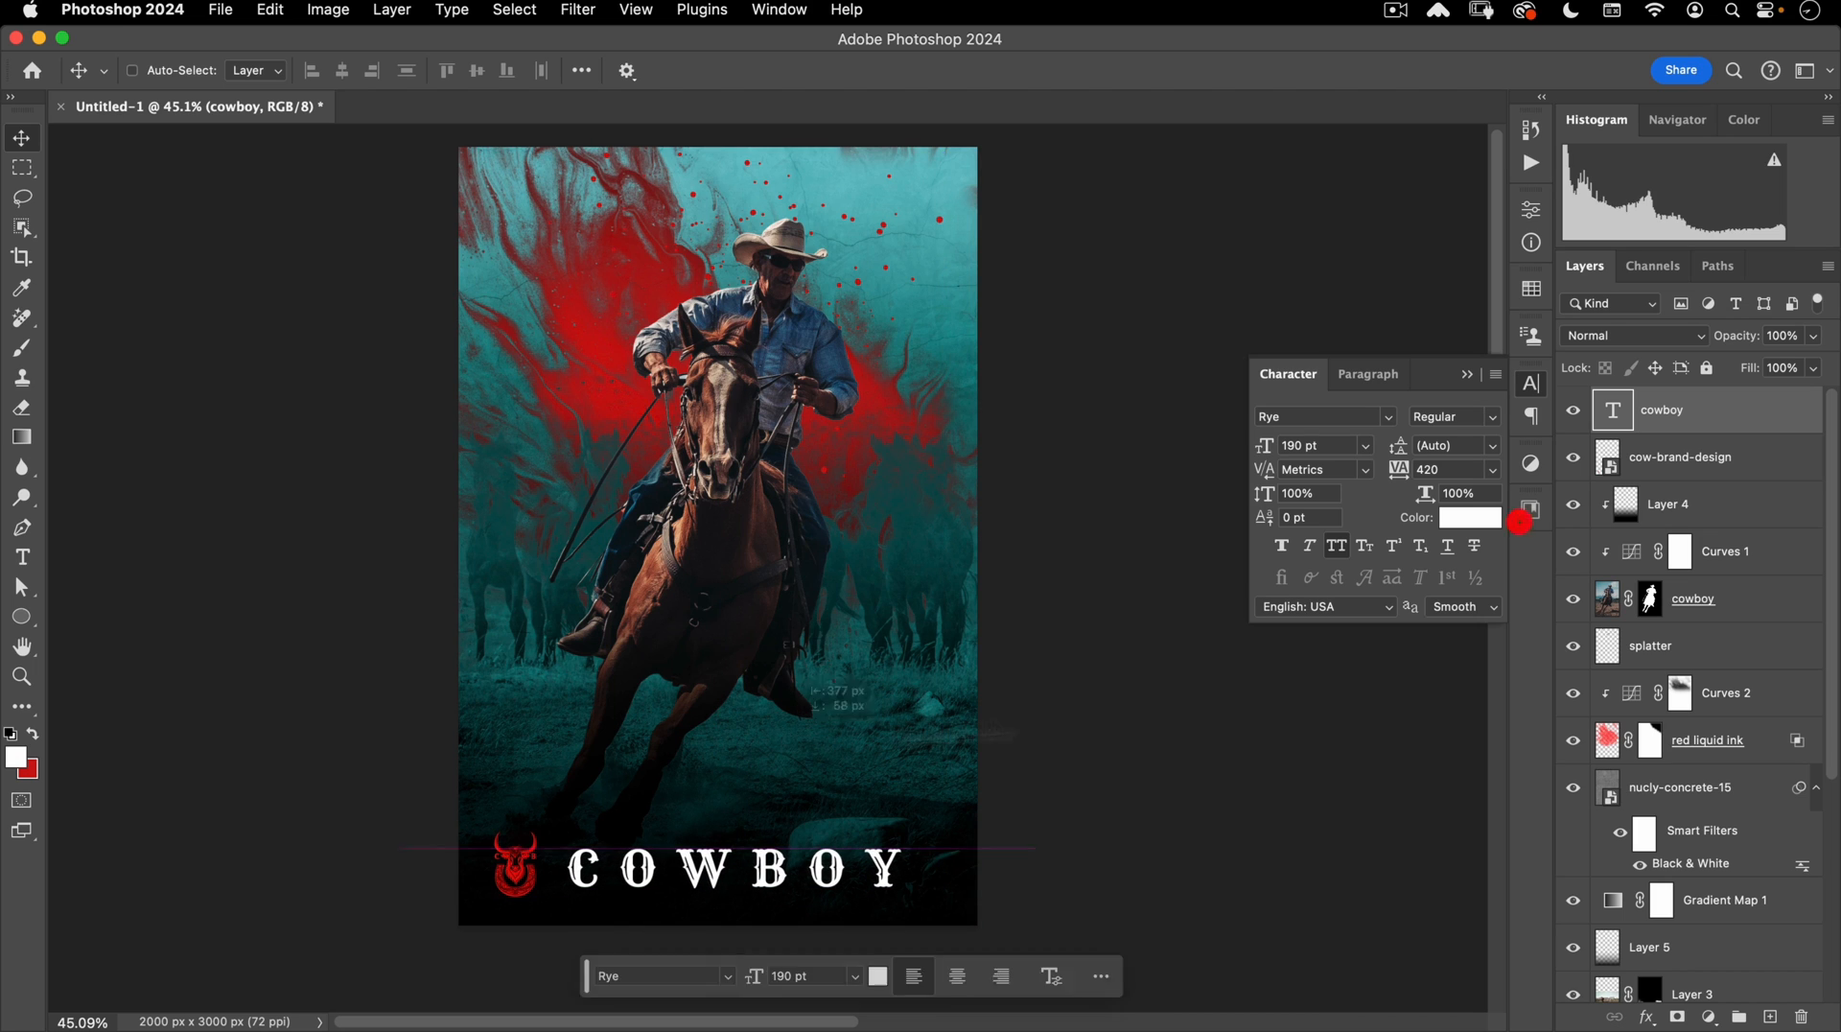
left_click(1678, 457, "shift")
key("shift+Right")
key("shift+Right")
key("shift+Left")
key("shift+Right")
key("shift+Right")
key("shift+Left")
key("shift+Up")
key("shift+Down")
key("shift+Left")
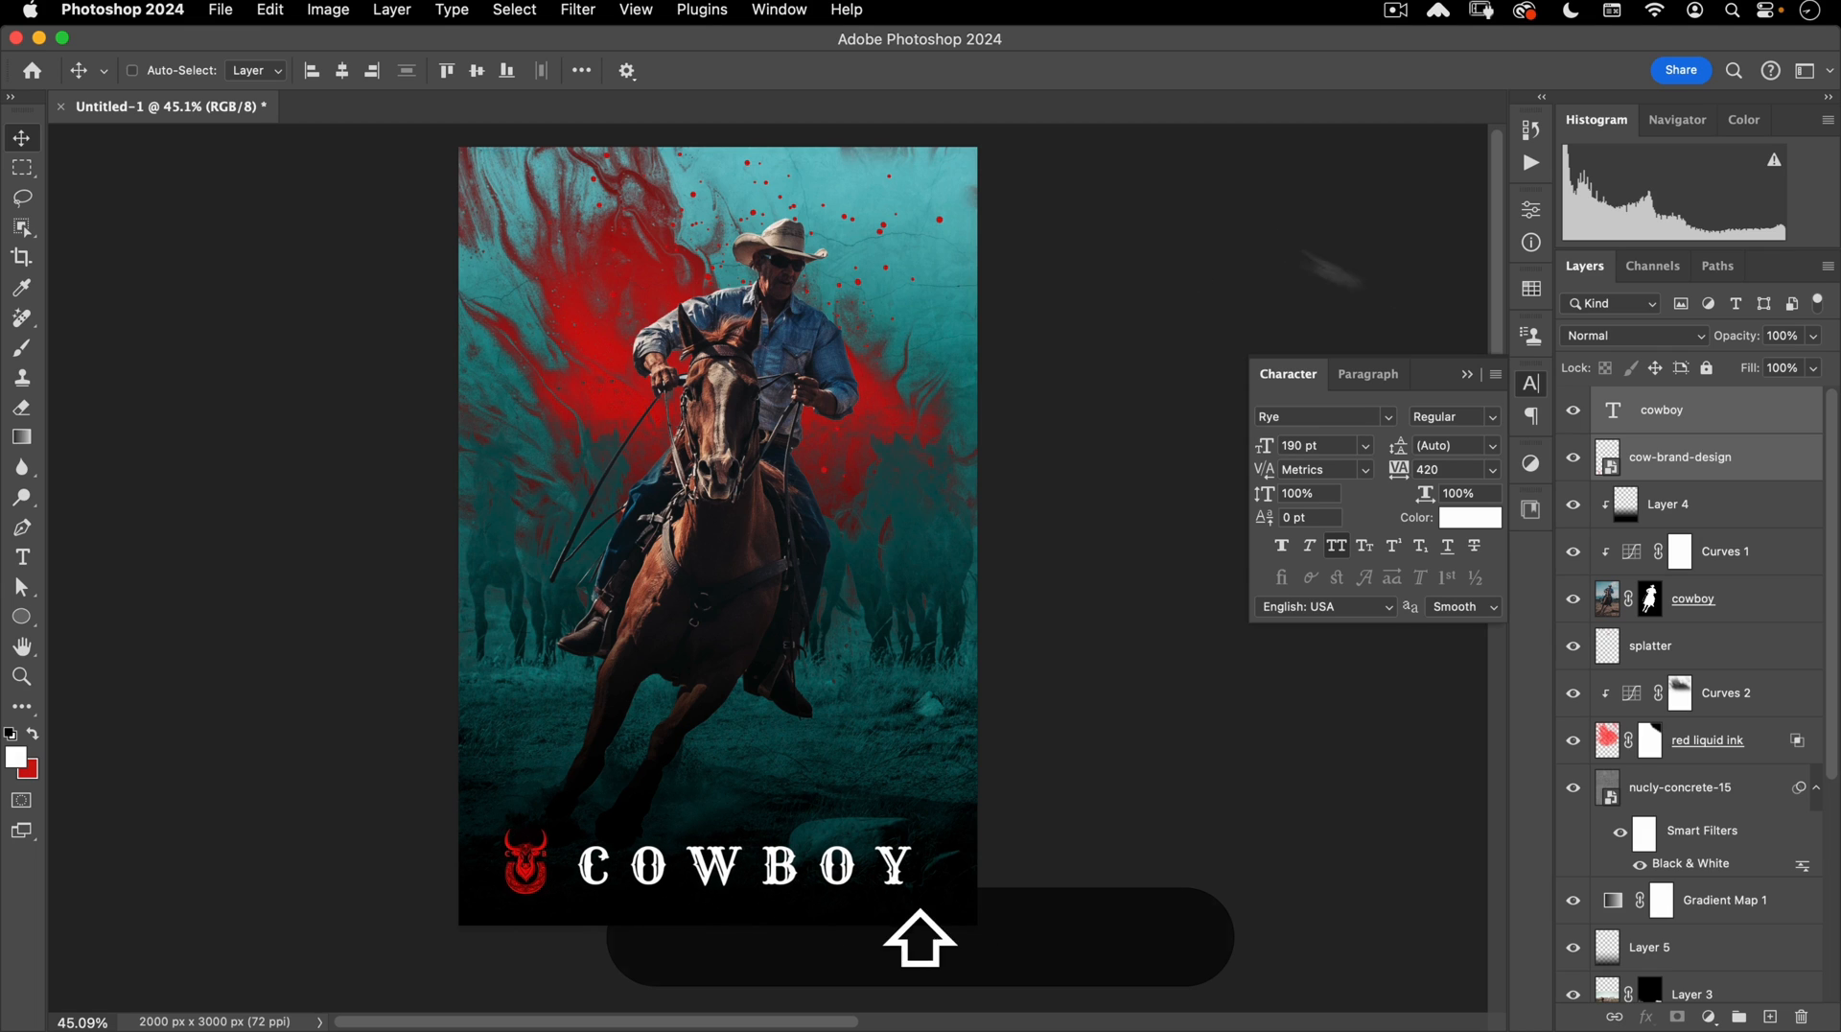
Select the title layer and show the layer style presets in an enlarged list with the Nucly Titling Styles group collapsed.
left_click(1656, 410)
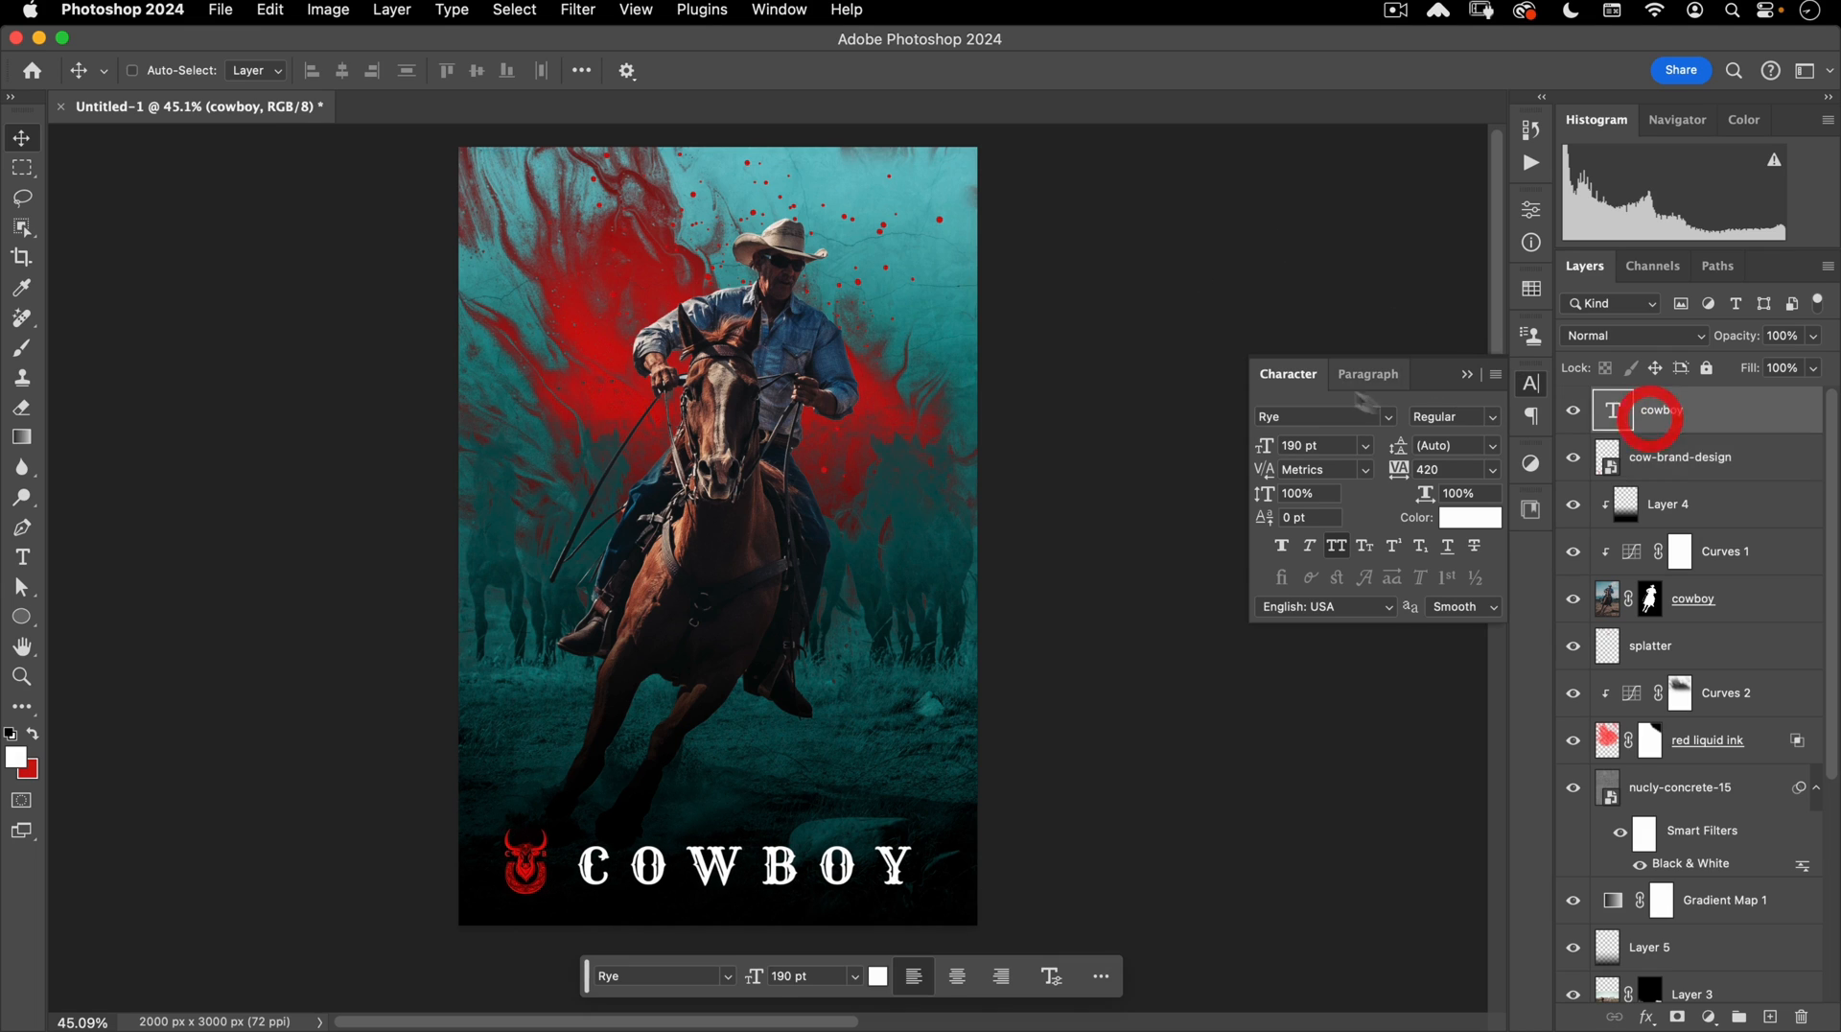
left_click(1524, 397)
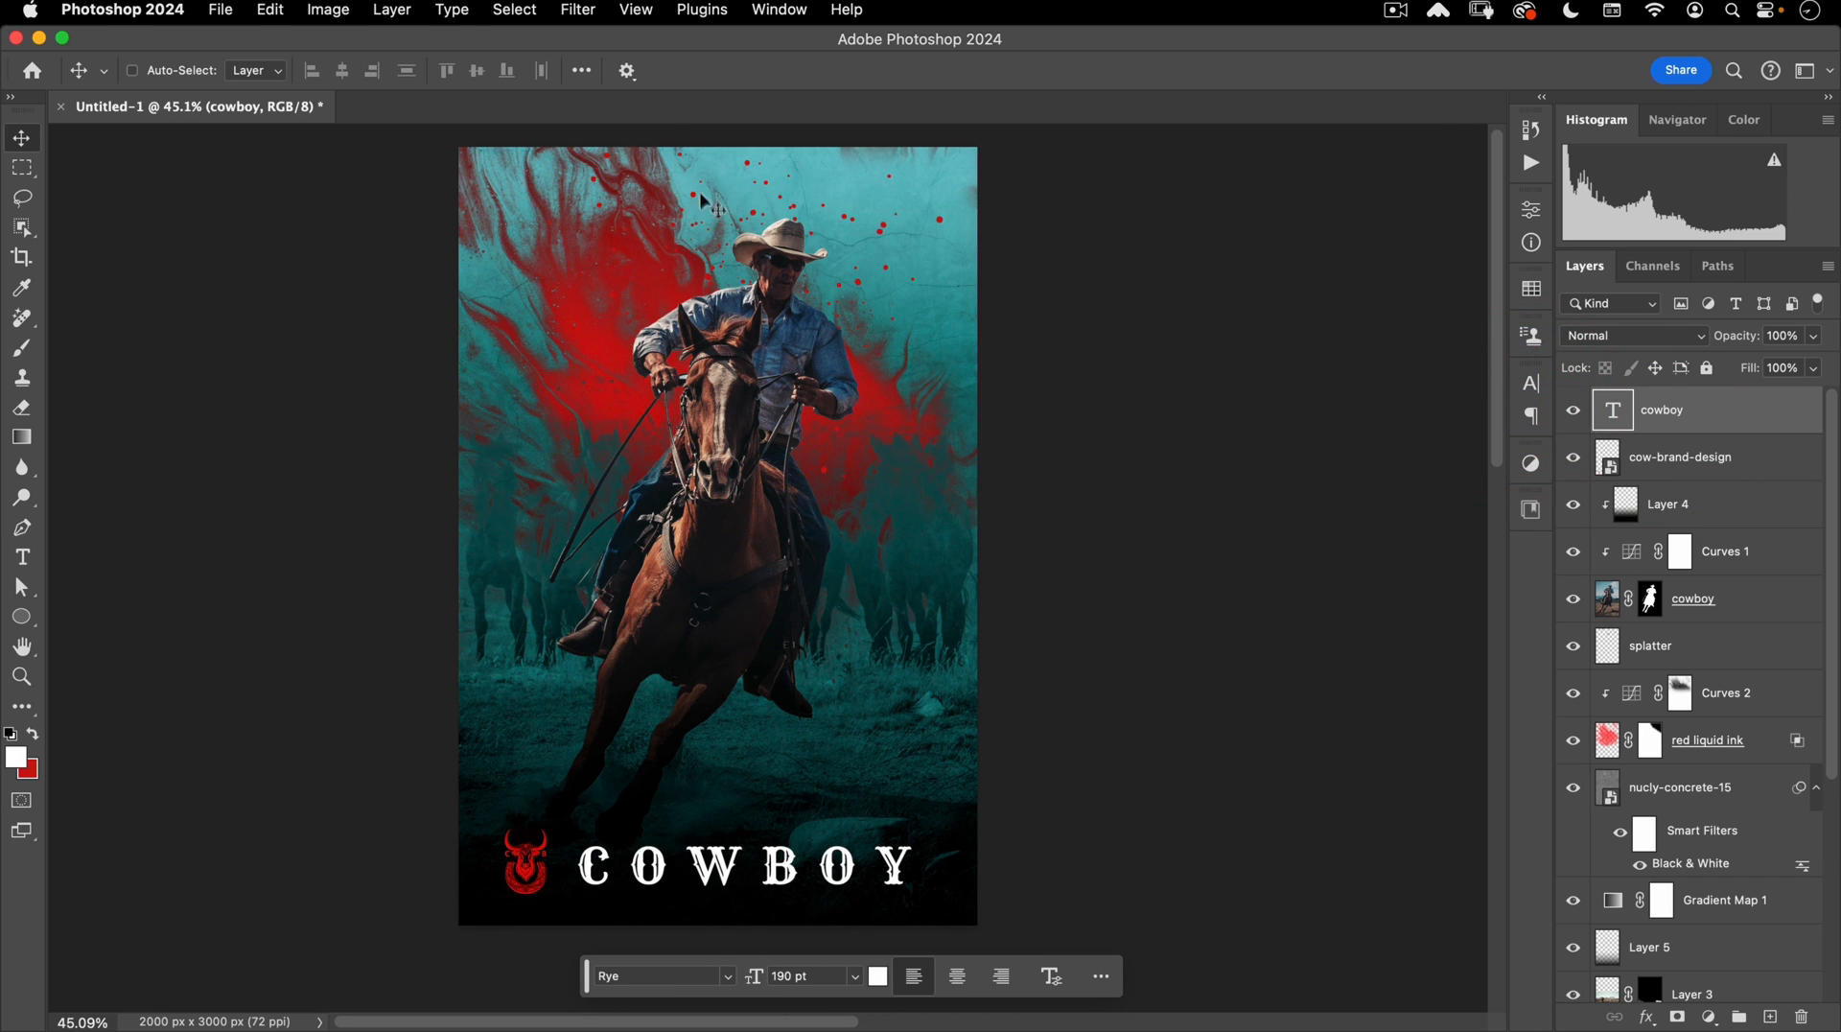
left_click(779, 10)
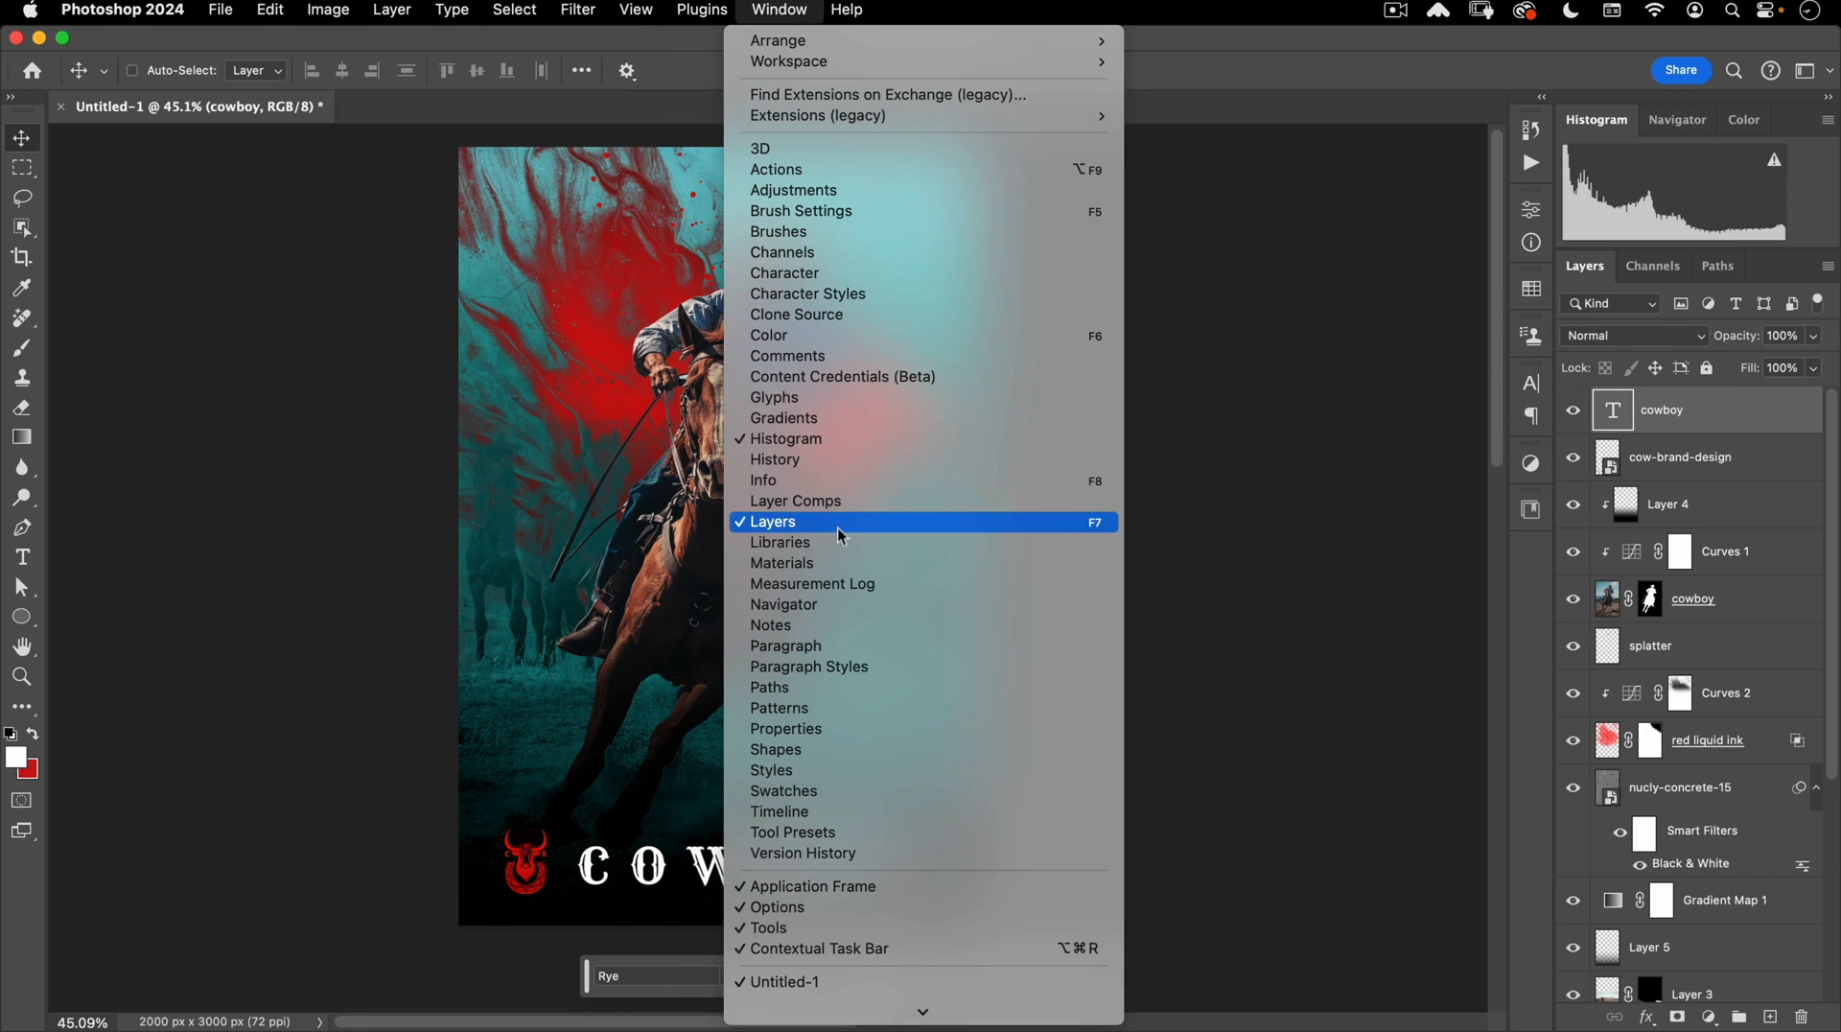
left_click(871, 779)
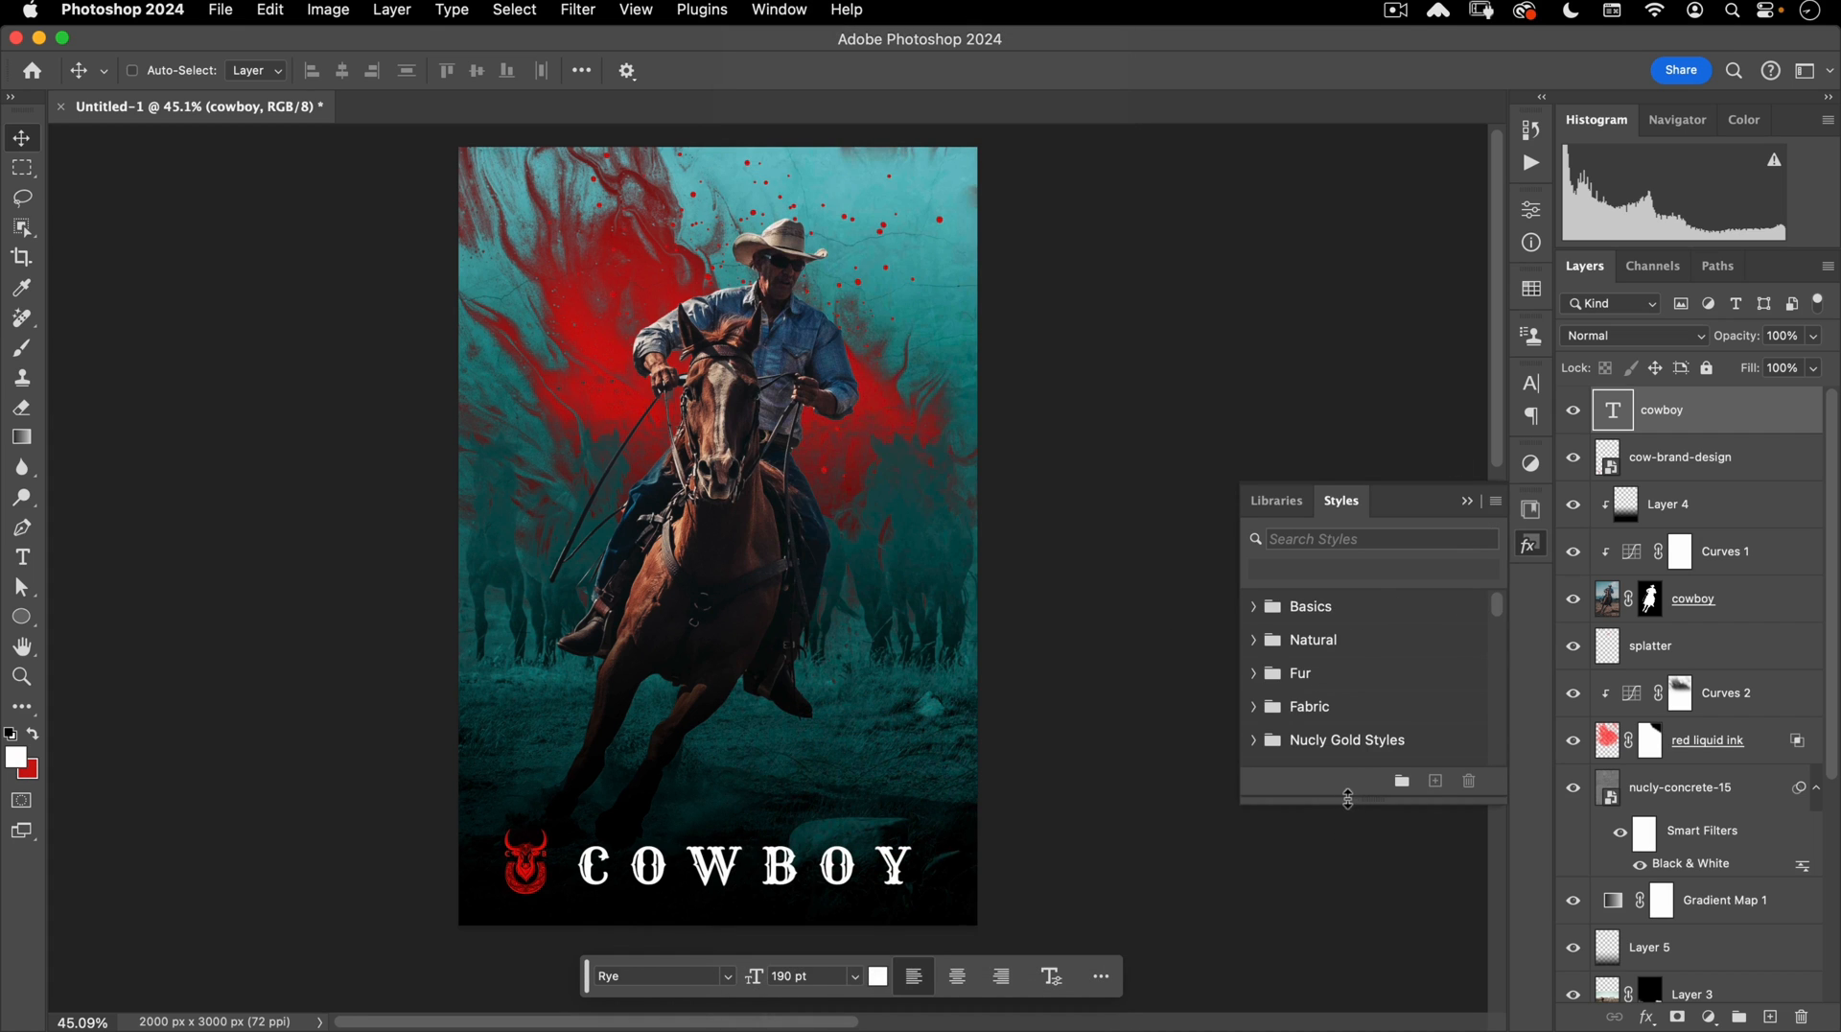
left_click_drag(1347, 798, 1342, 970)
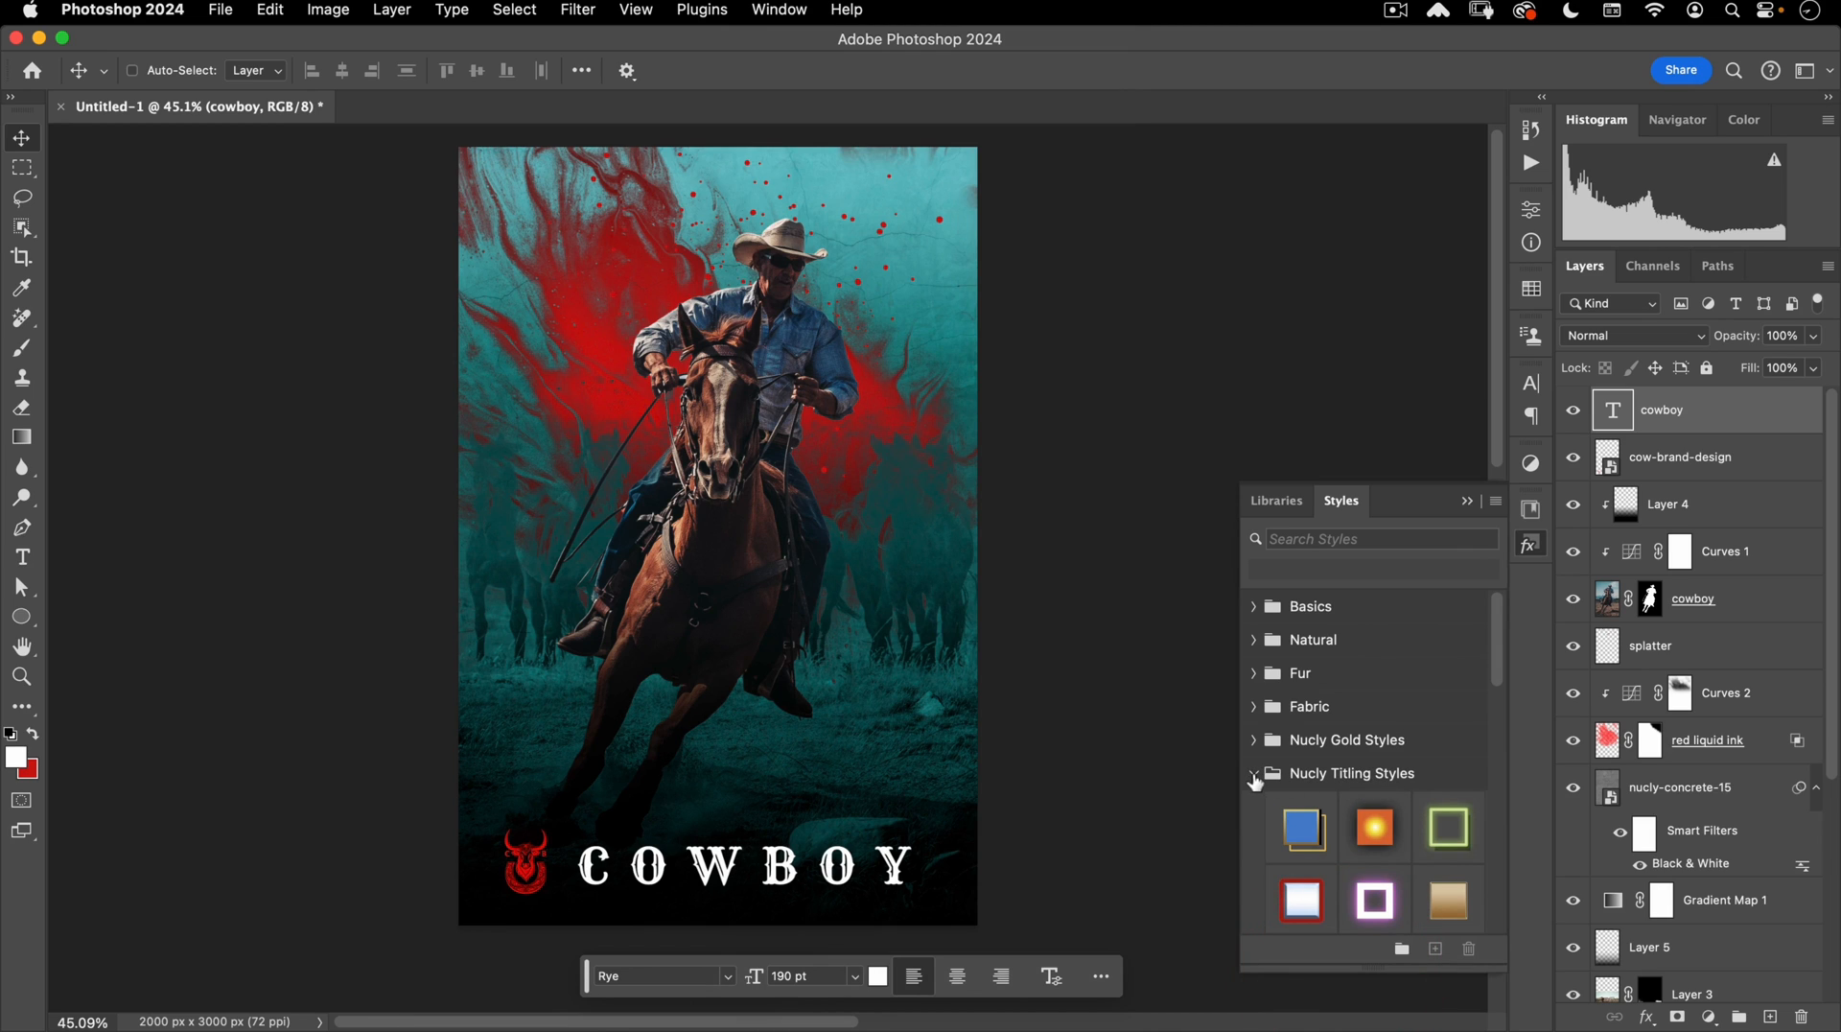
left_click(1254, 775)
Import the layer style file nucly-title-sample.asl from the assets folder.
left_click(1494, 501)
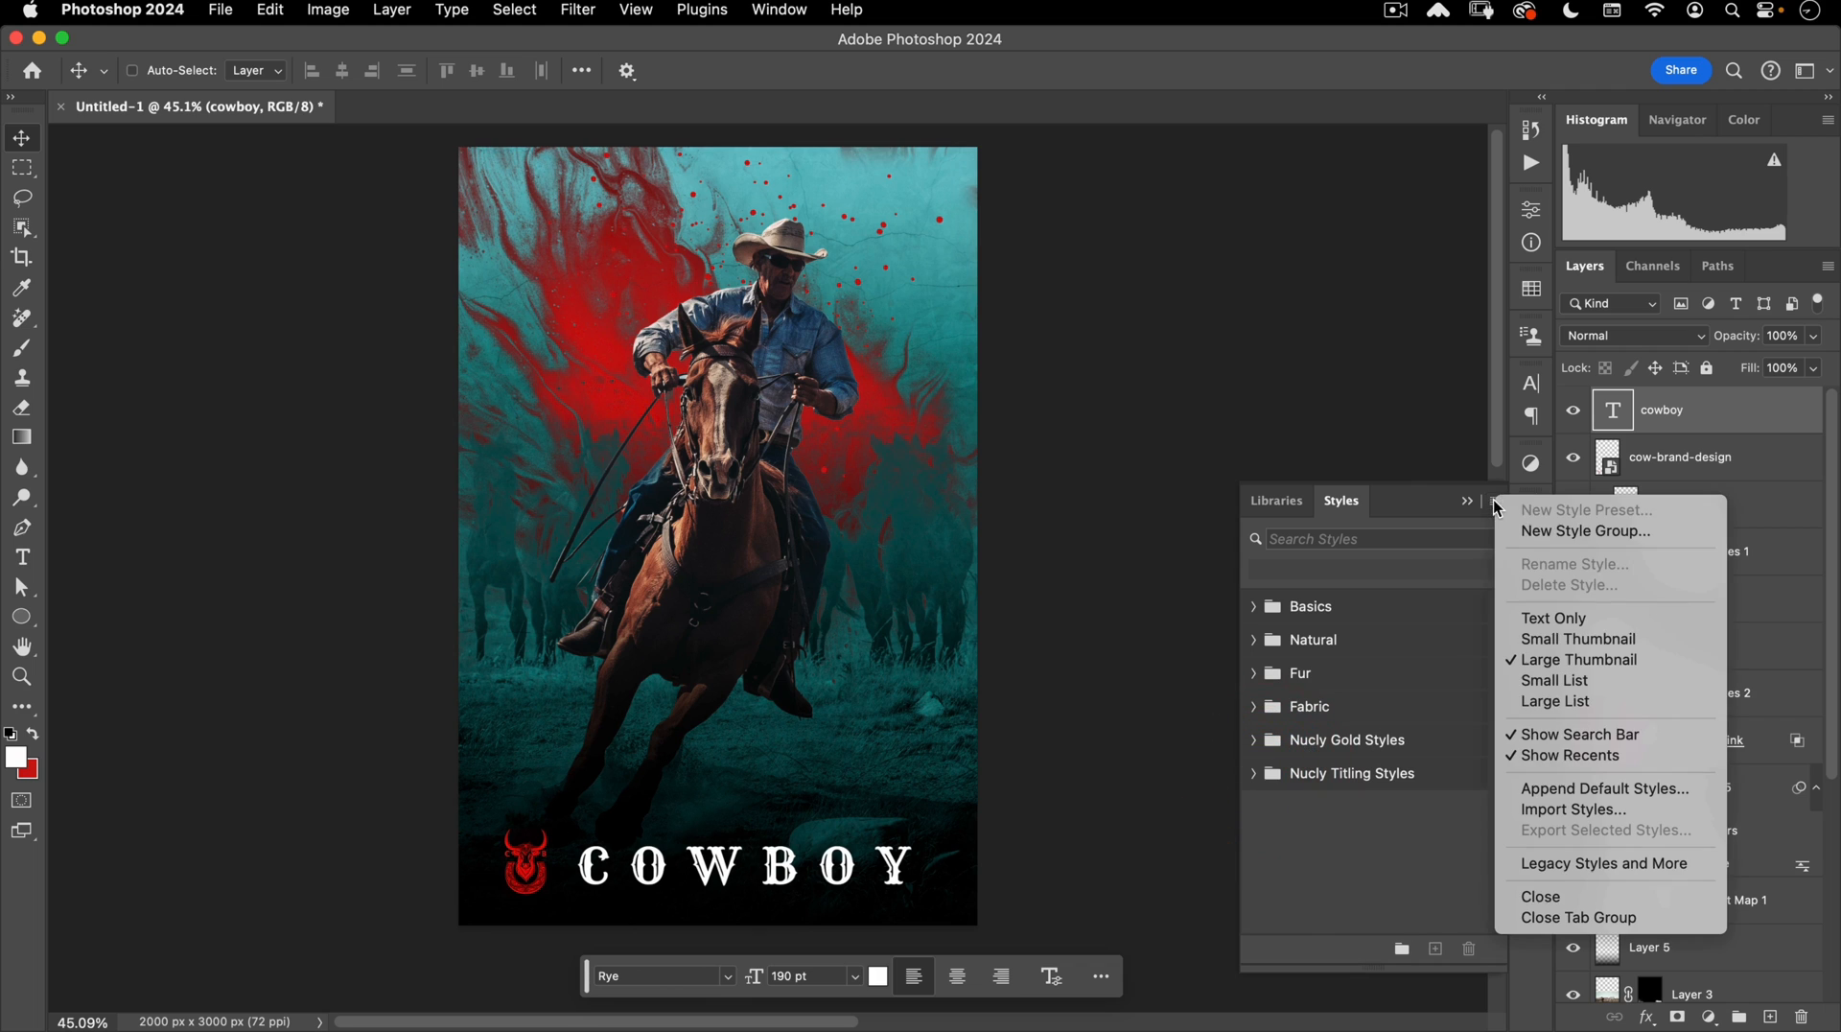
left_click(1574, 811)
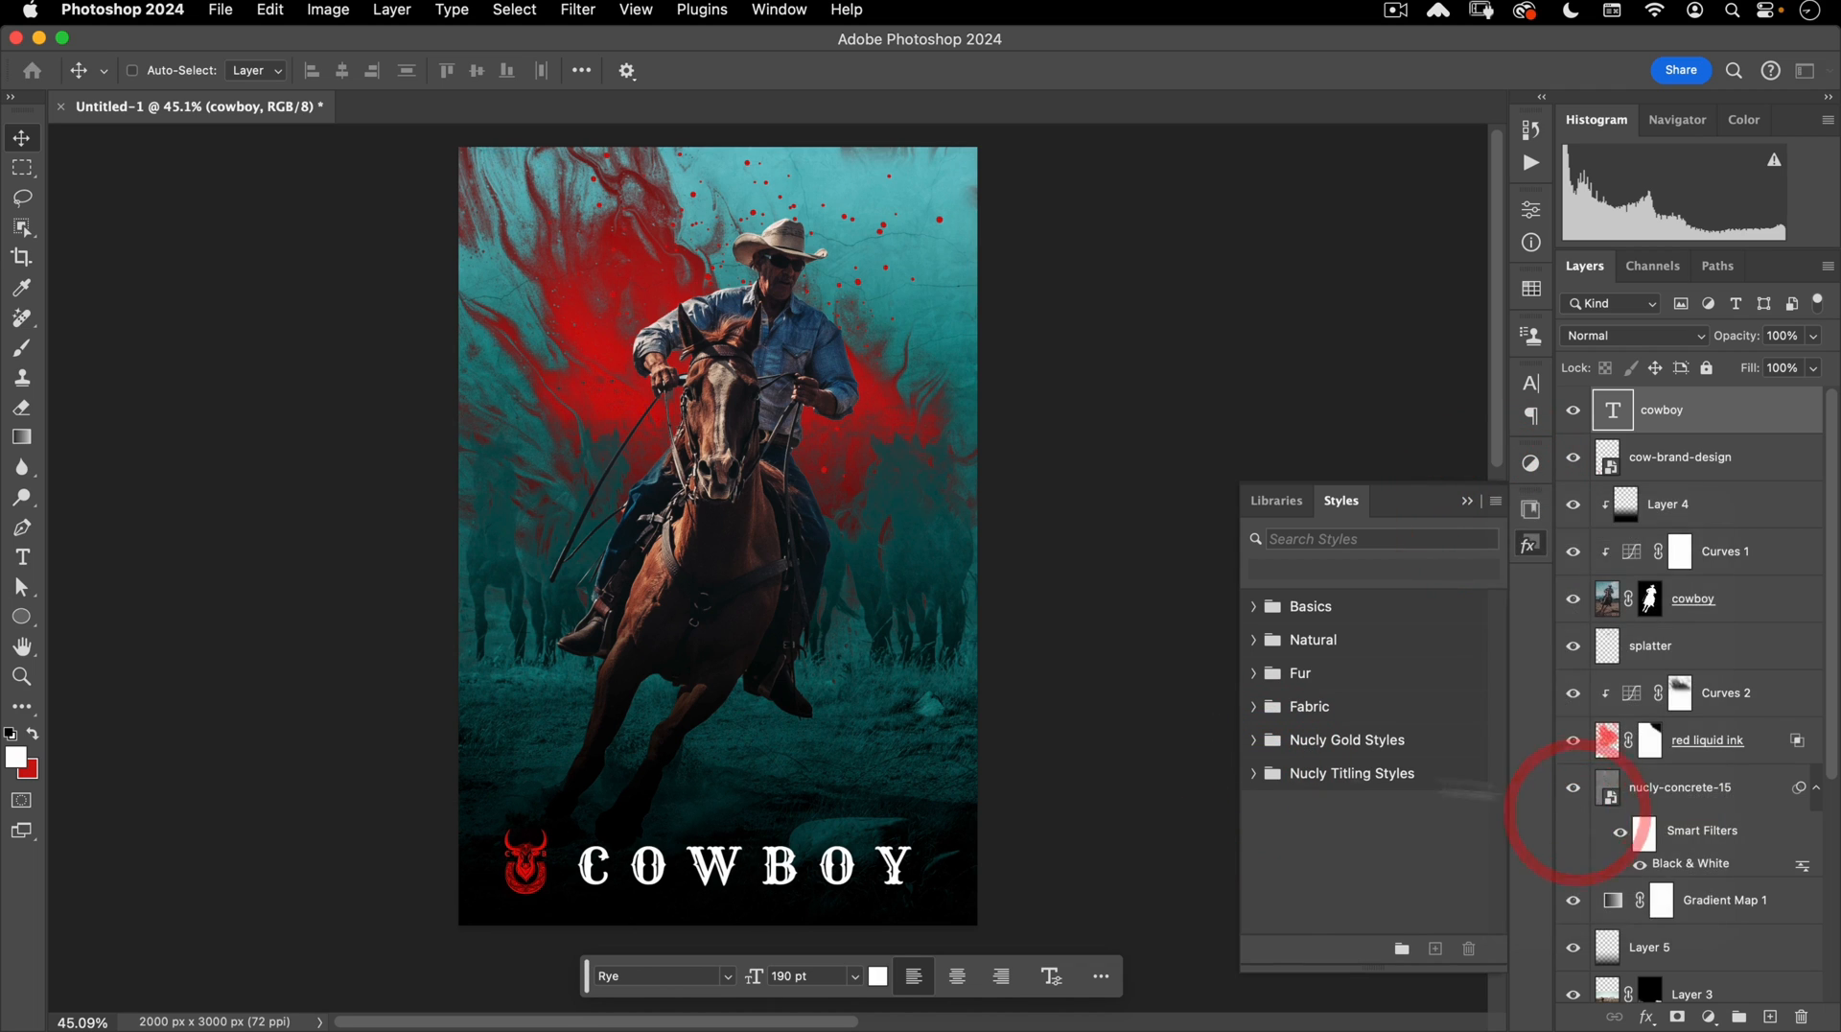
left_click(729, 136)
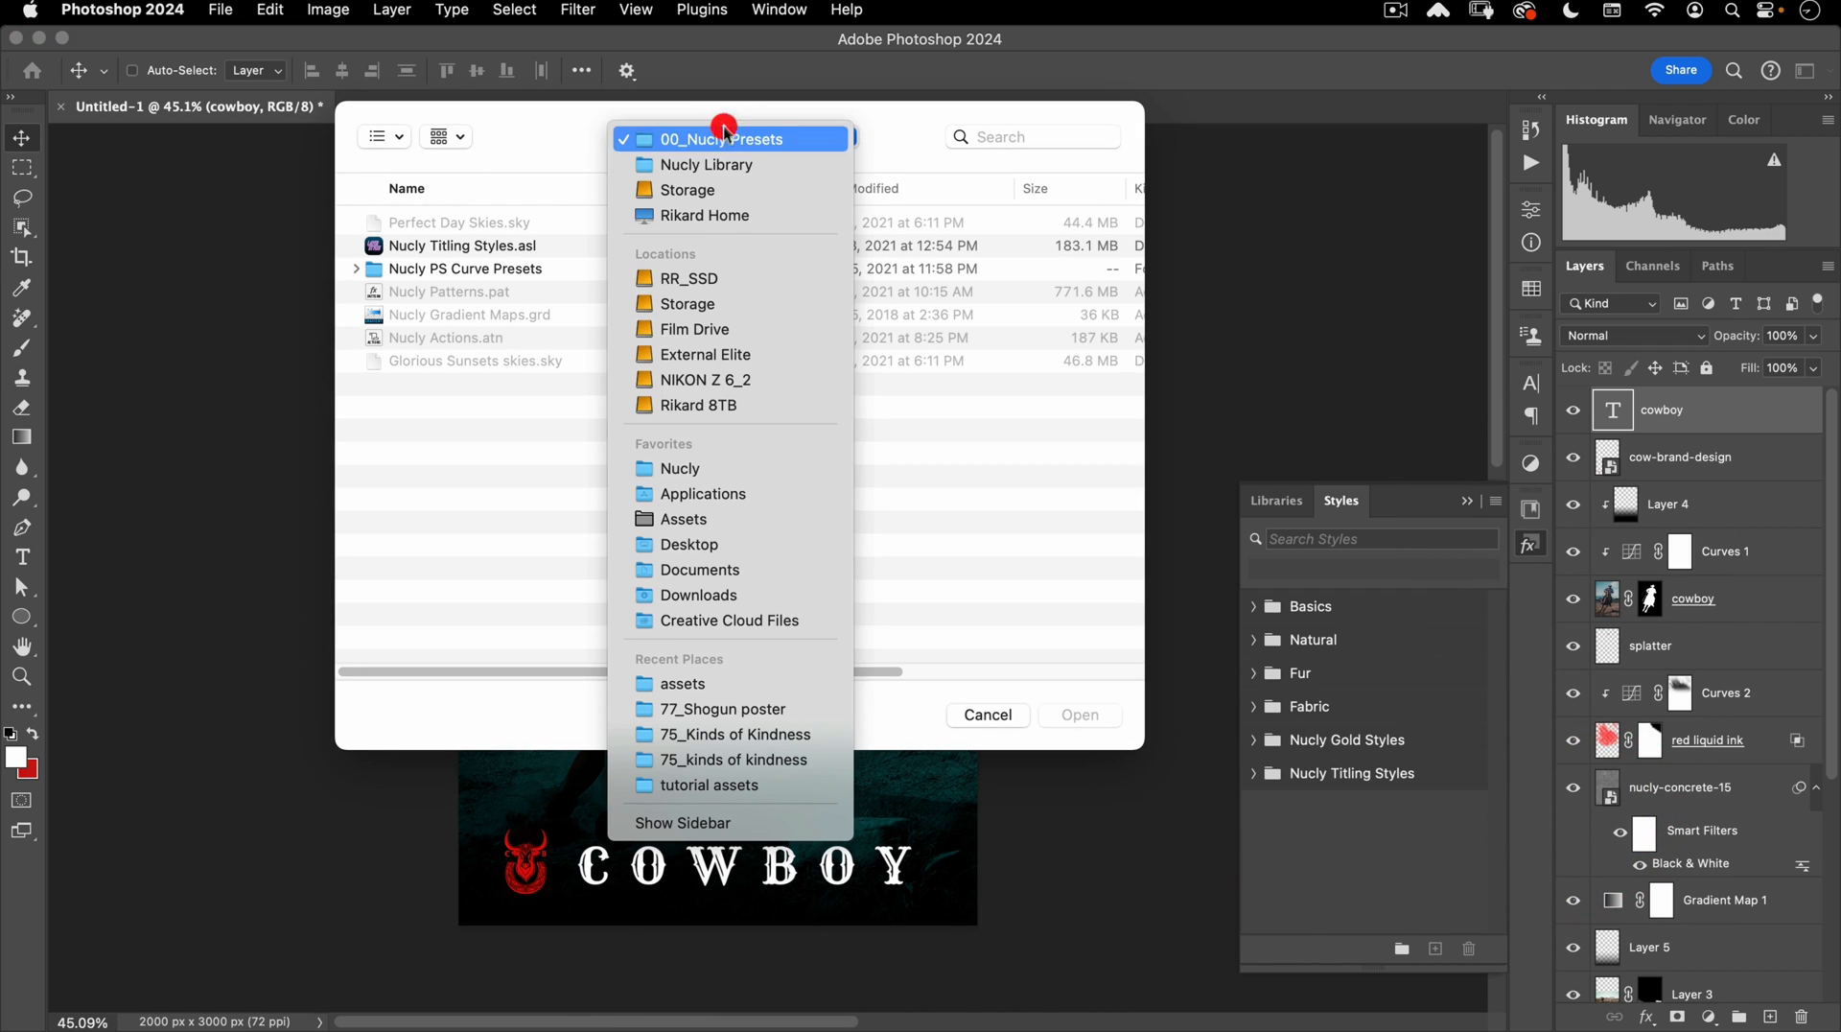
left_click(713, 687)
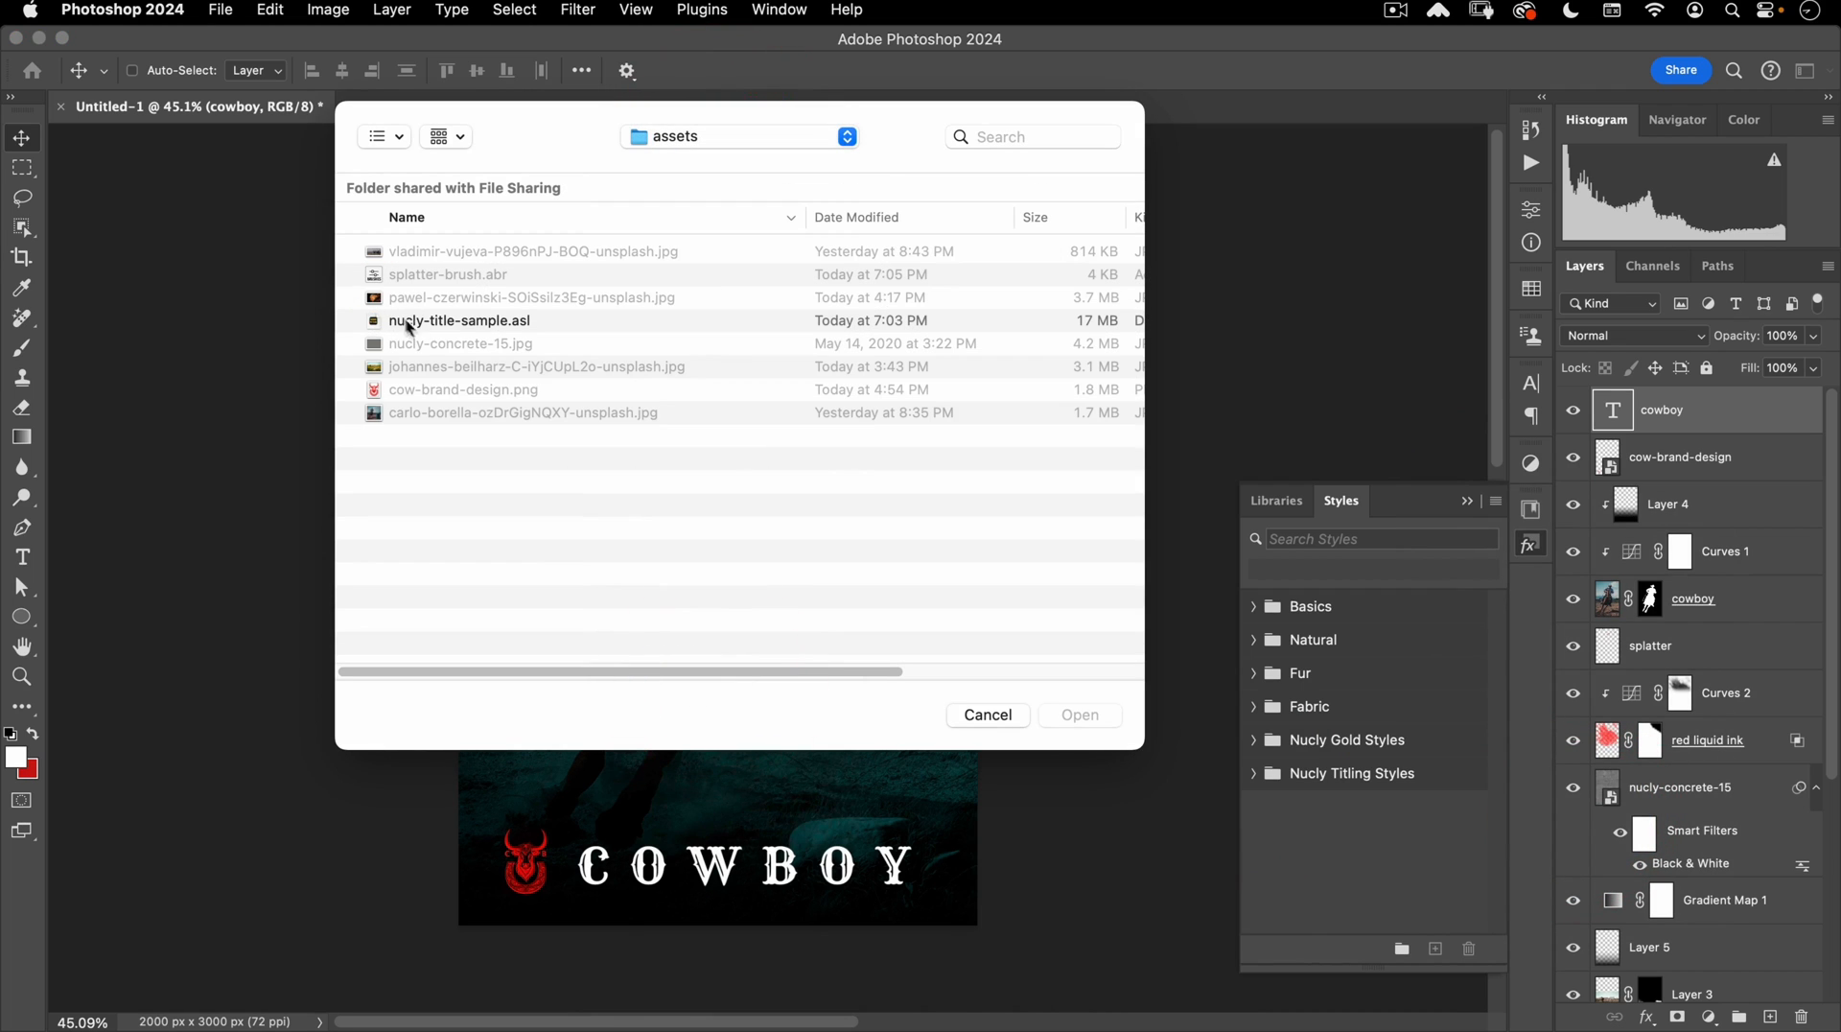
double_click(462, 324)
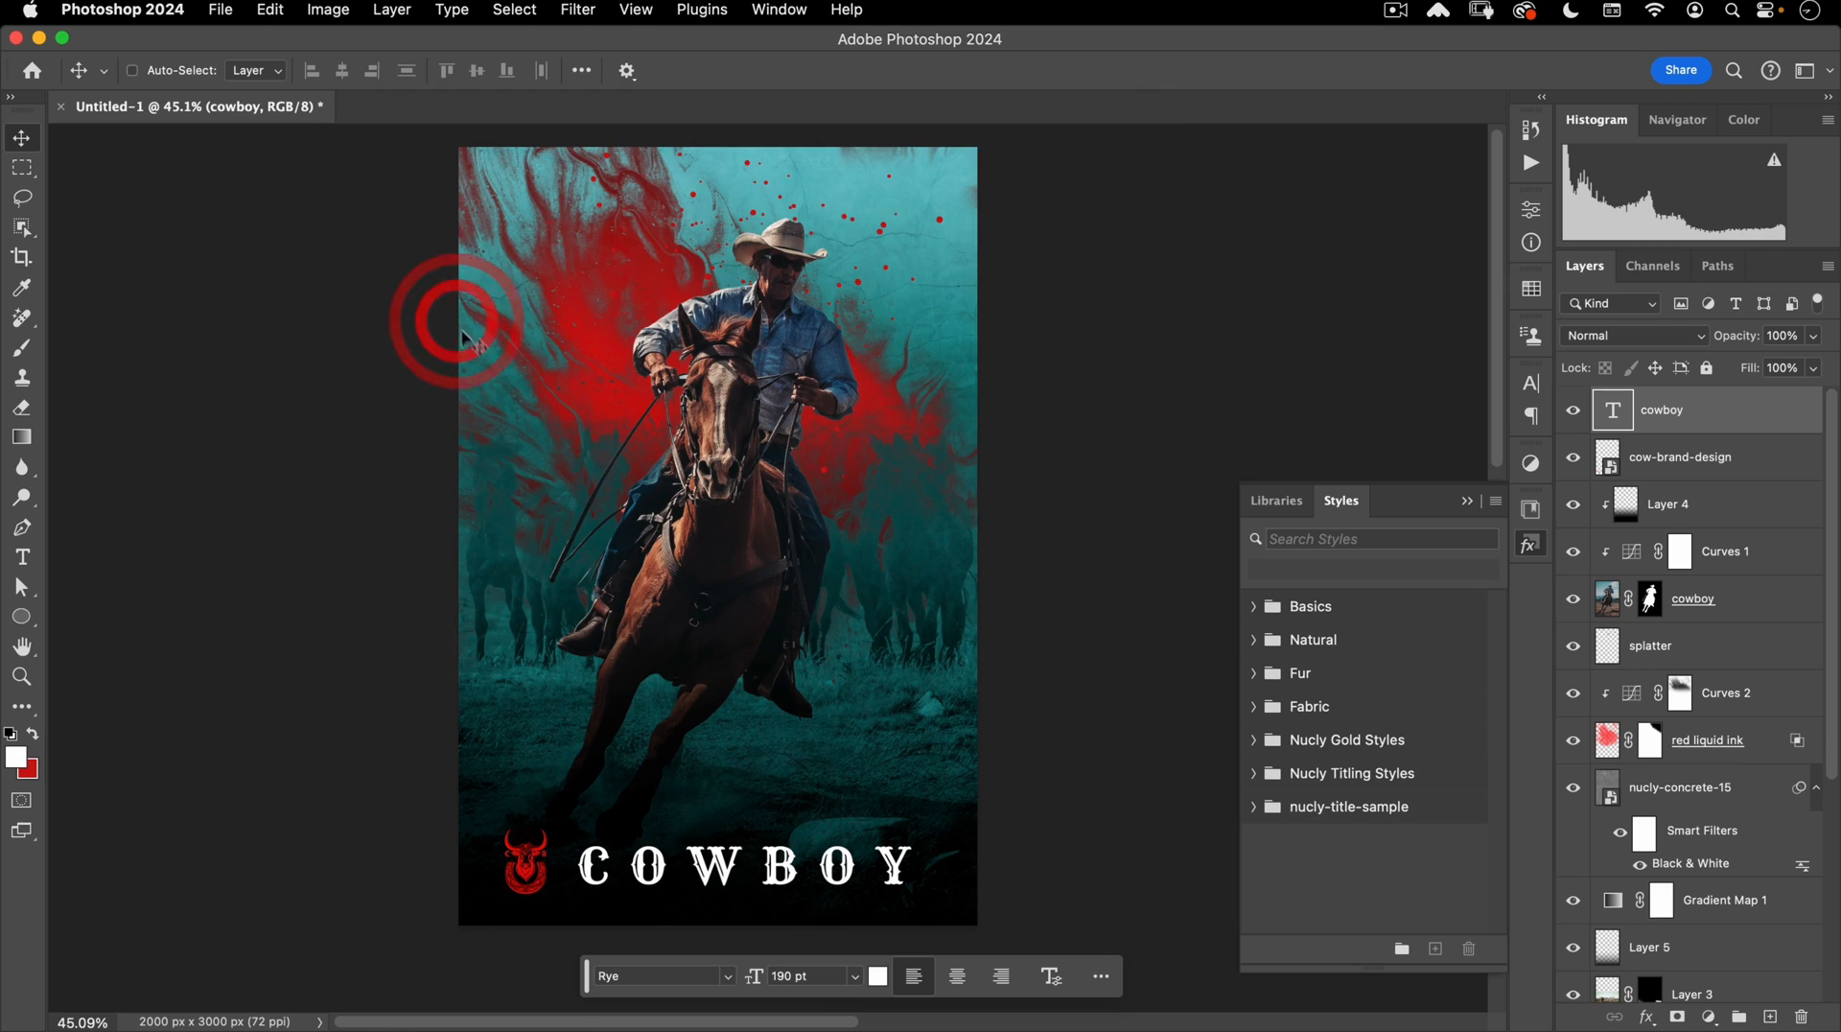
Apply the gold style from the Nucly Title Sample group to the title text and collapse the style presets.
left_click(1252, 808)
left_click(1277, 840)
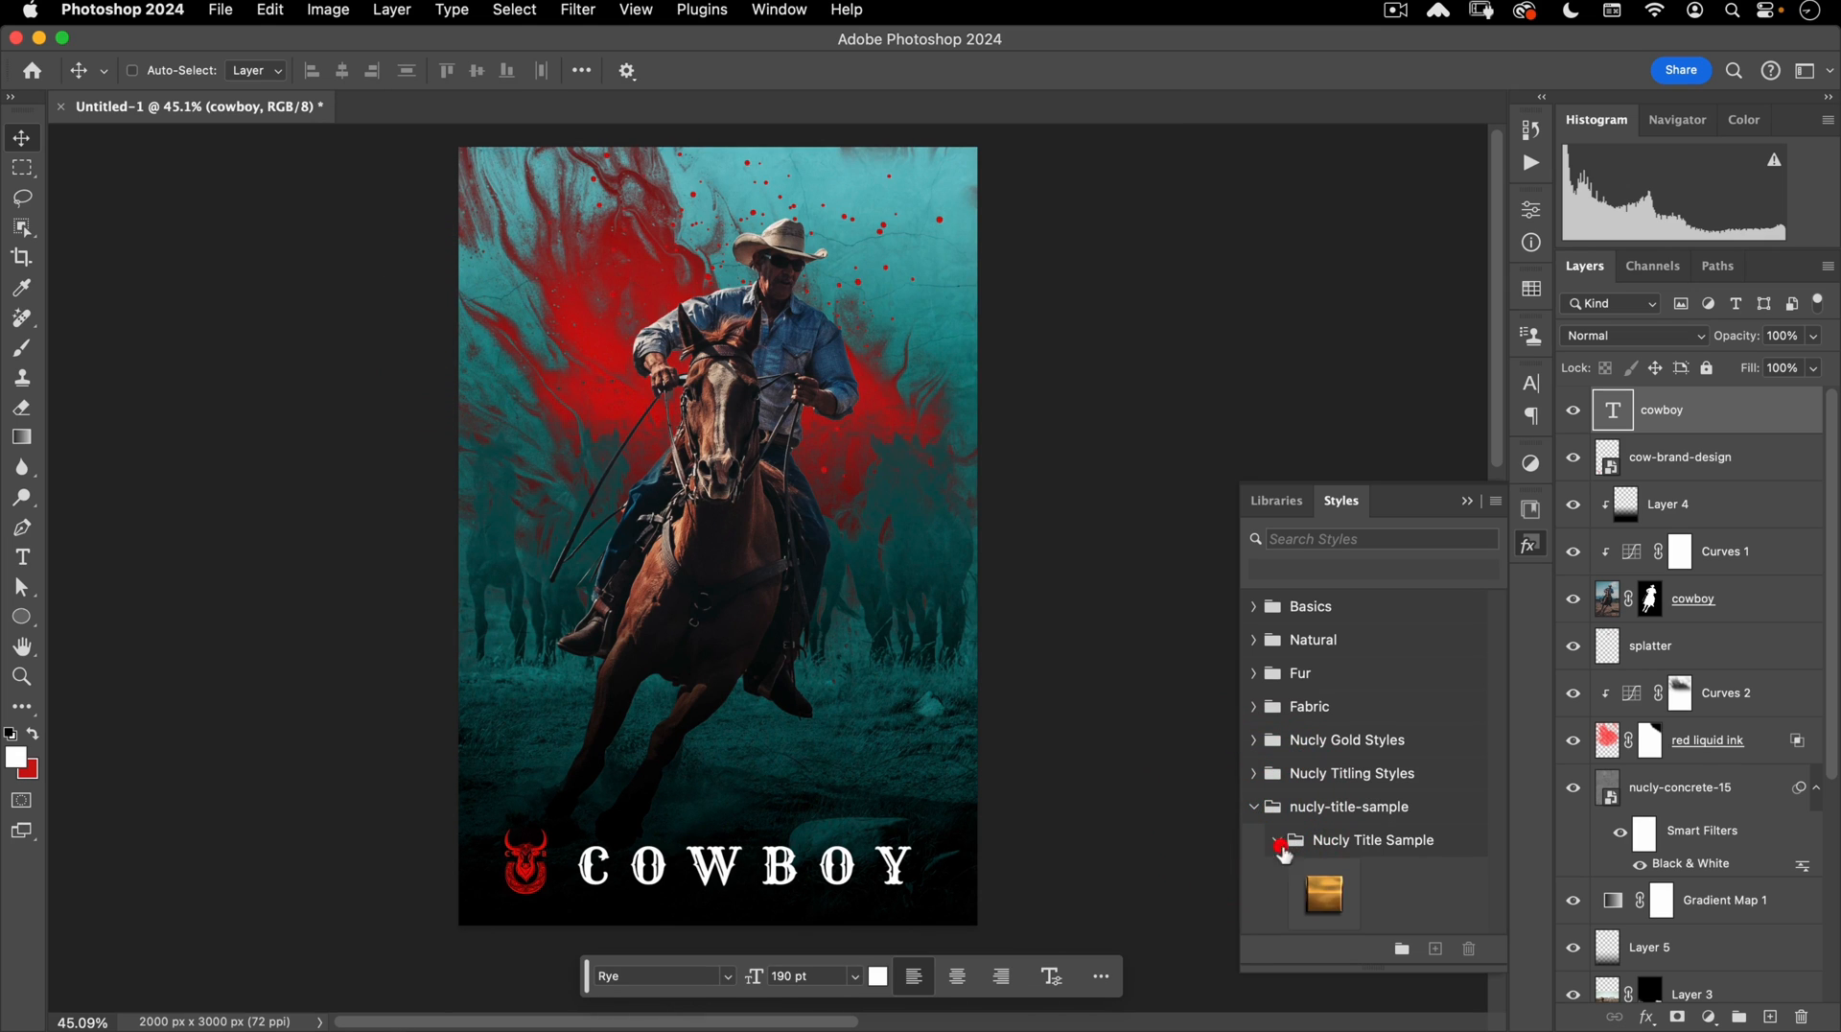
left_click(1324, 896)
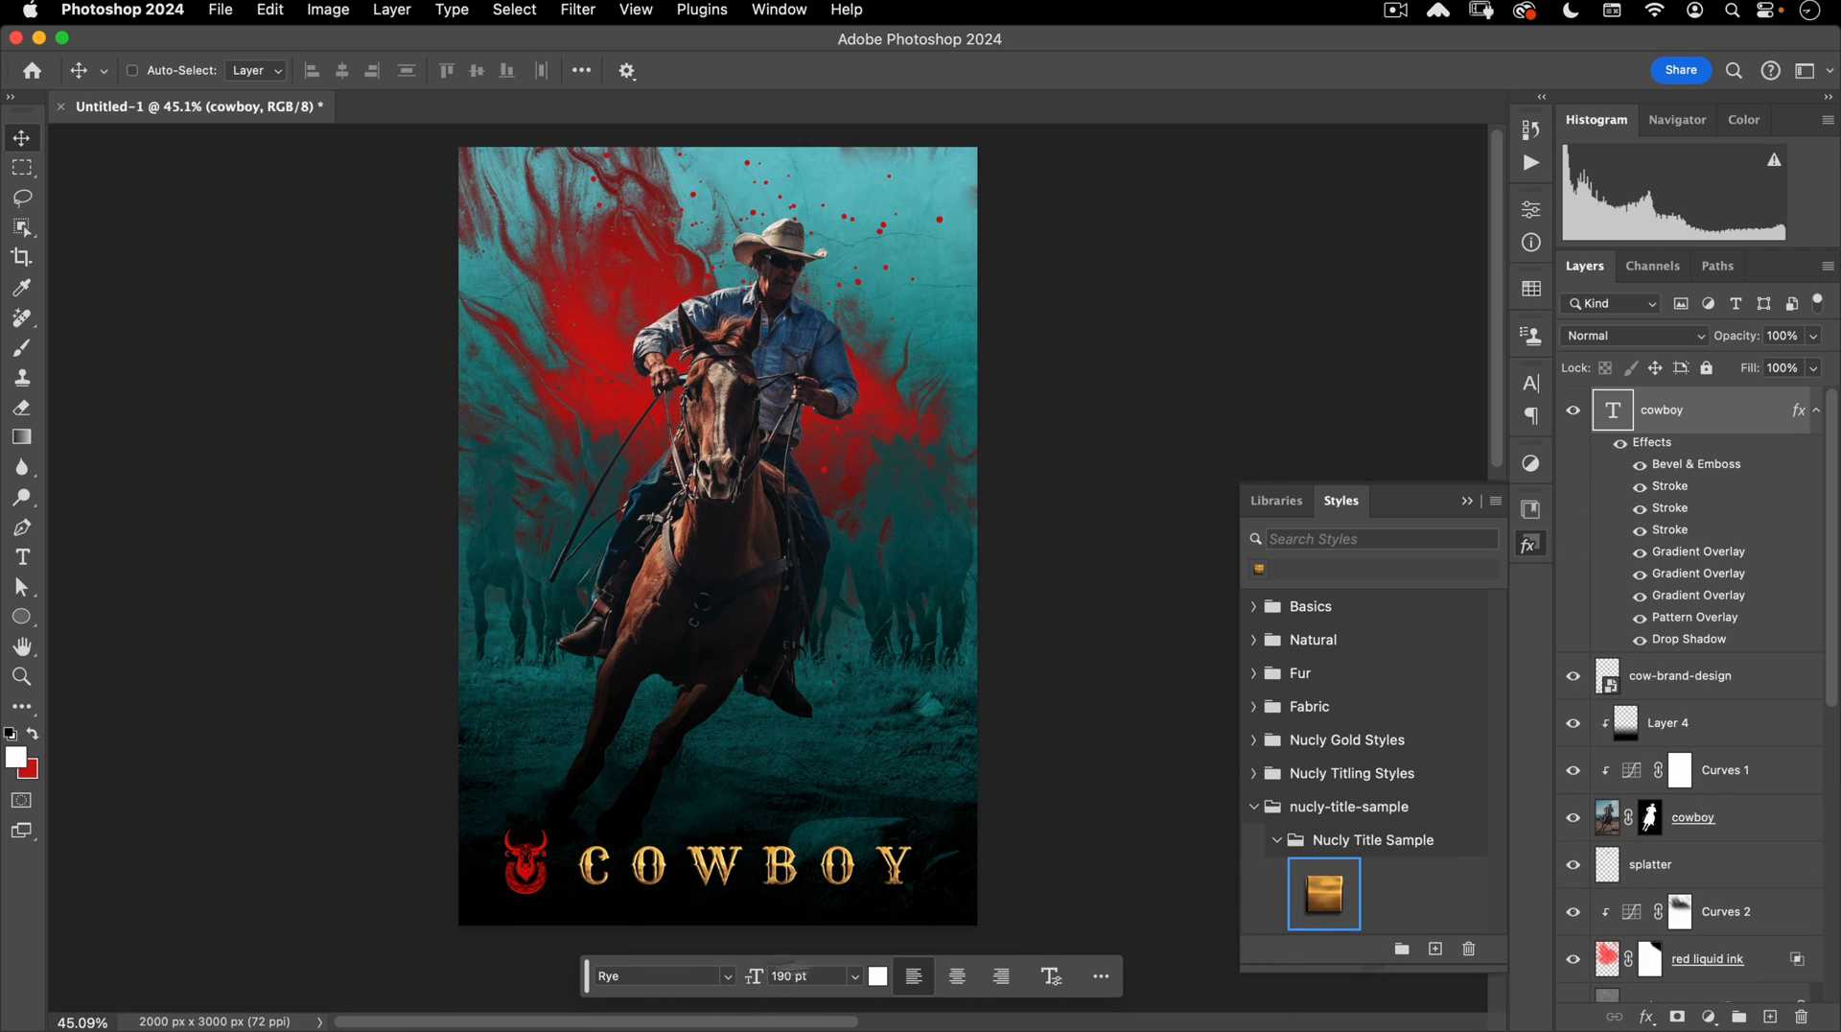
left_click(1533, 546)
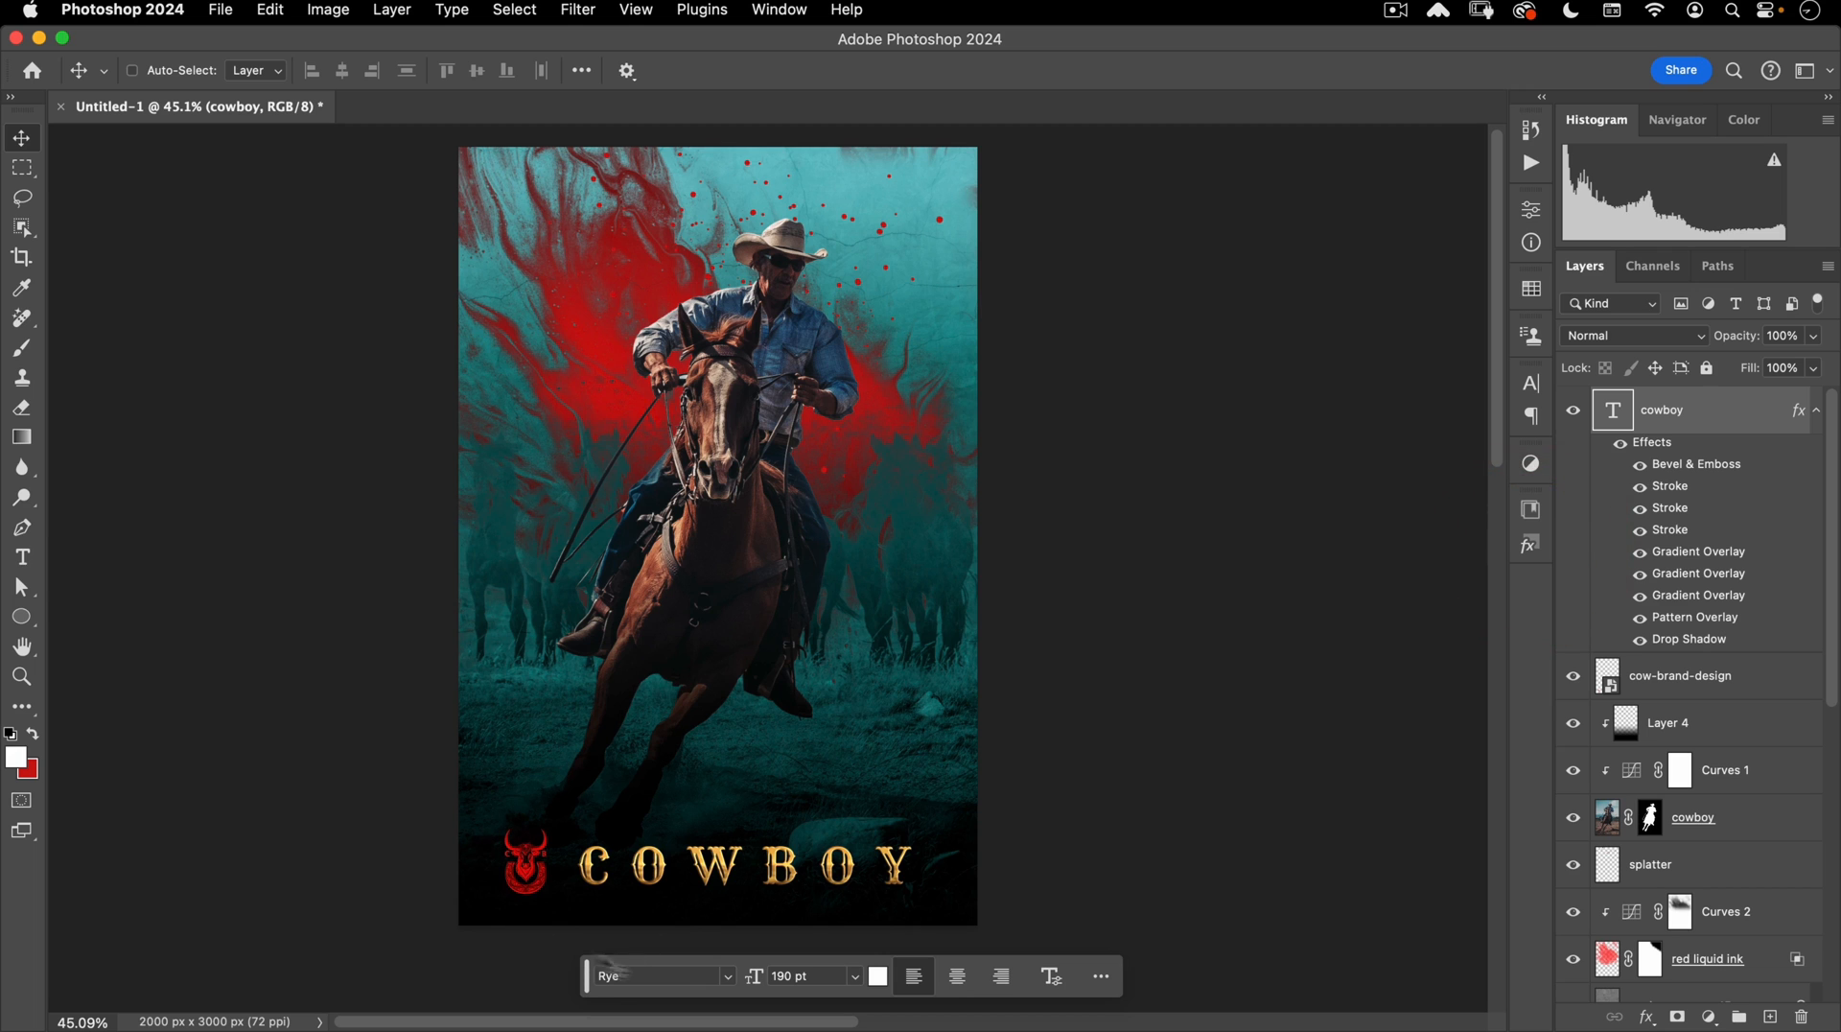